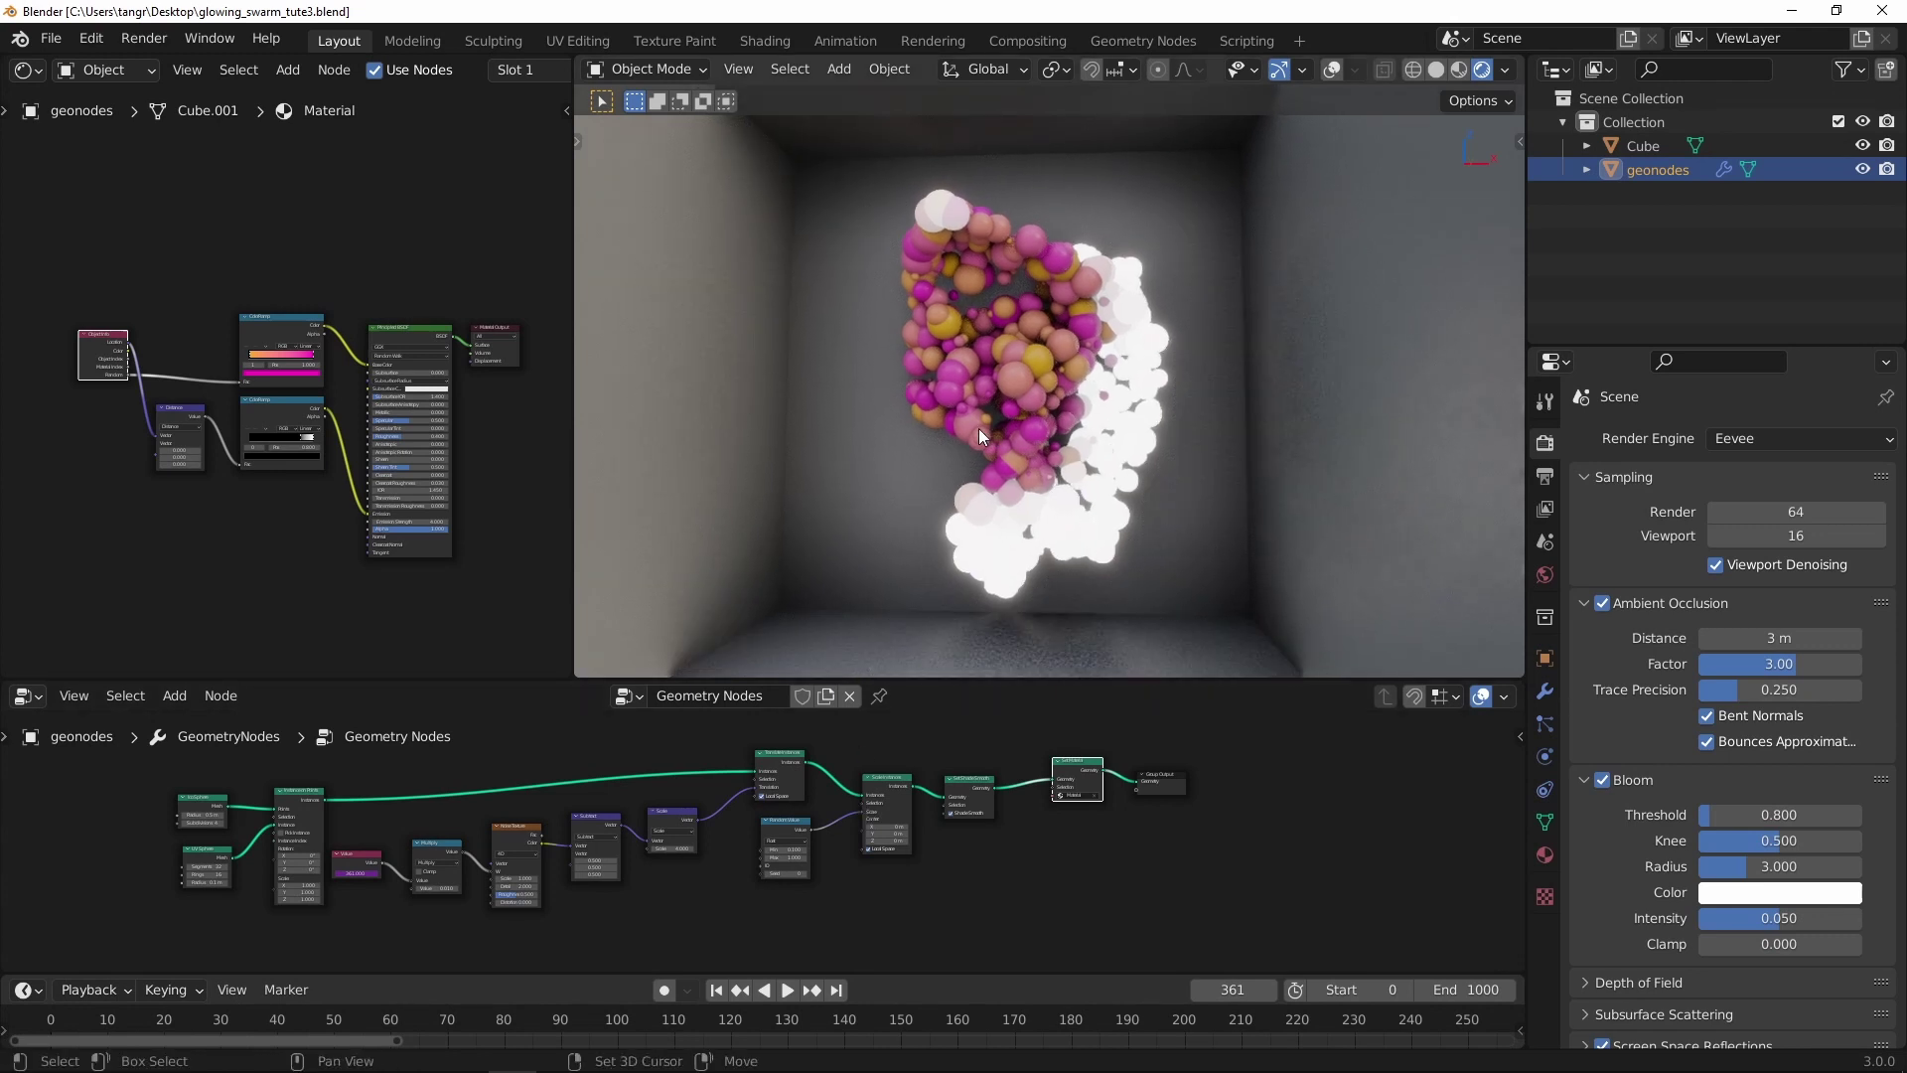
Step: Play the swarm animation and move the lower colour ramp's white stop to 0.651
{"action": "left_click", "coordinate": [788, 991]}
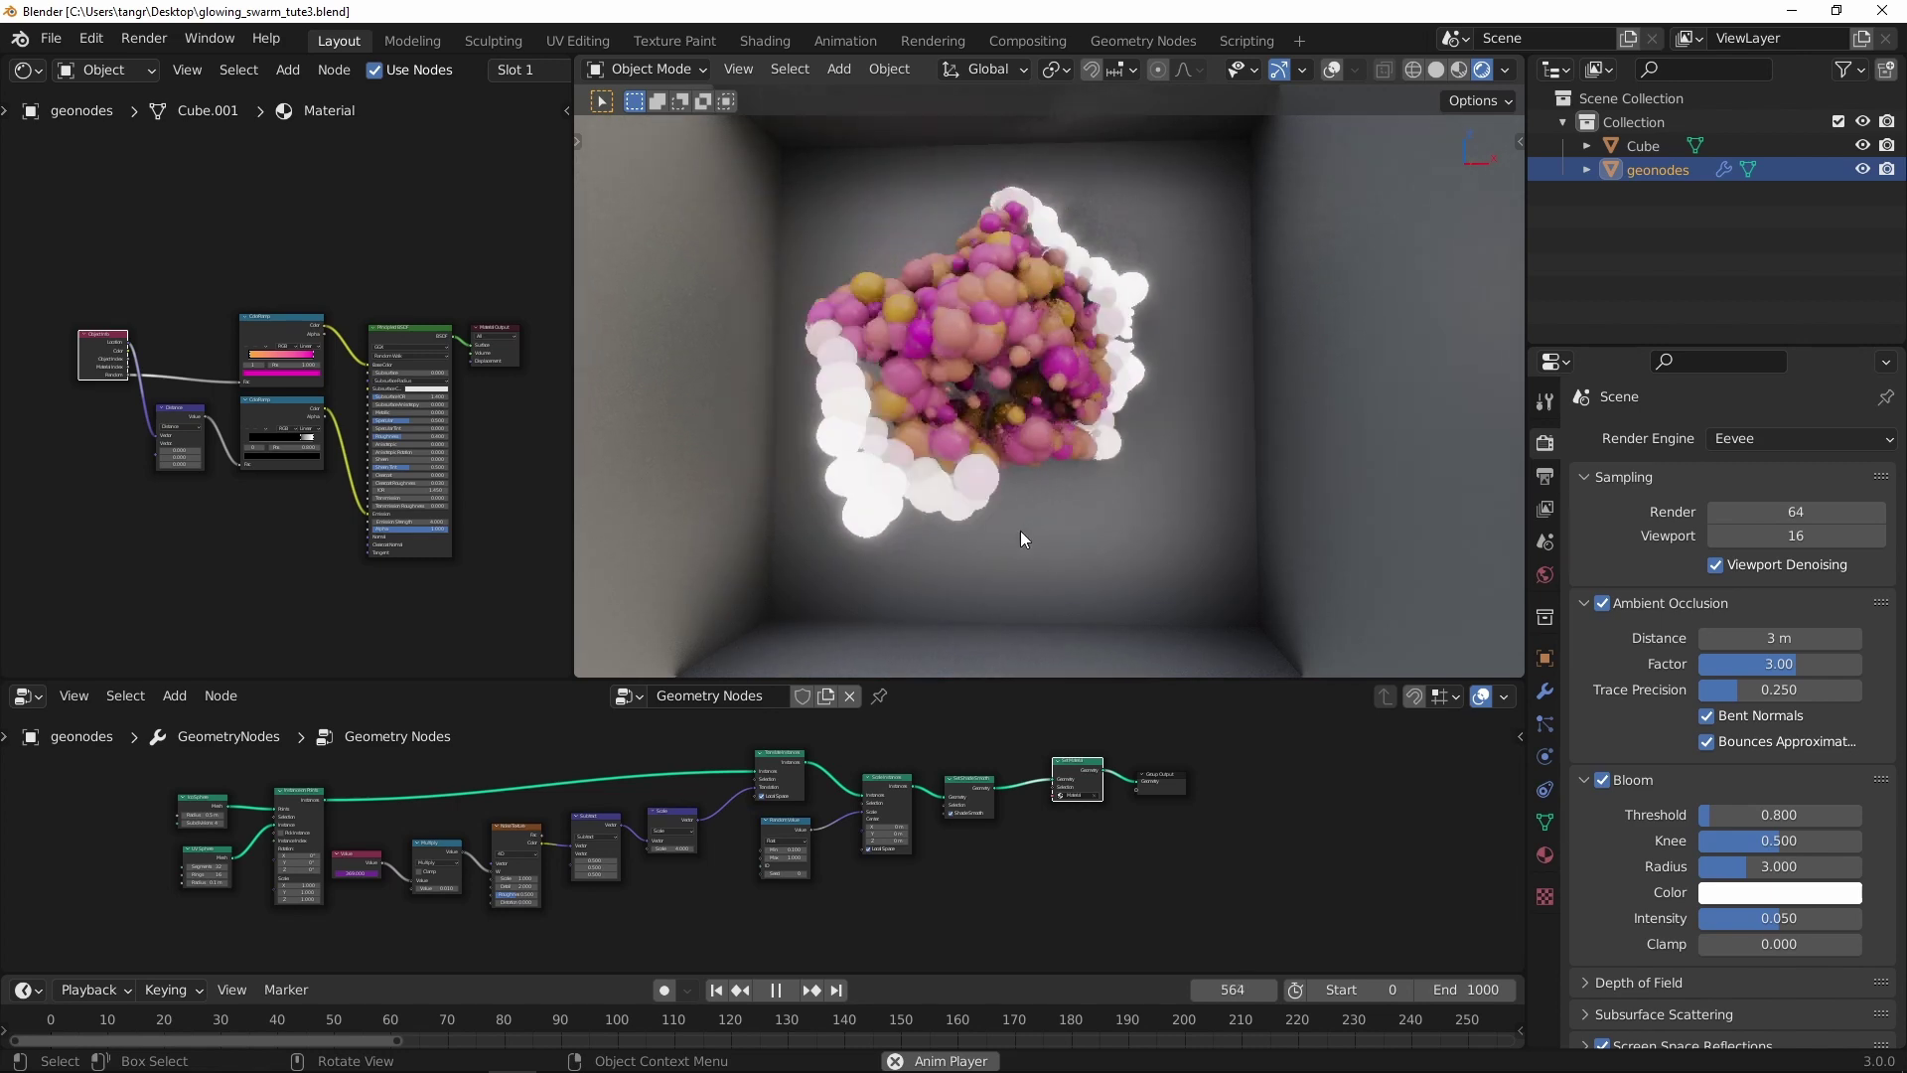
{"action": "scroll", "coordinate": [367, 347], "scroll_direction": "up", "scroll_amount": 1}
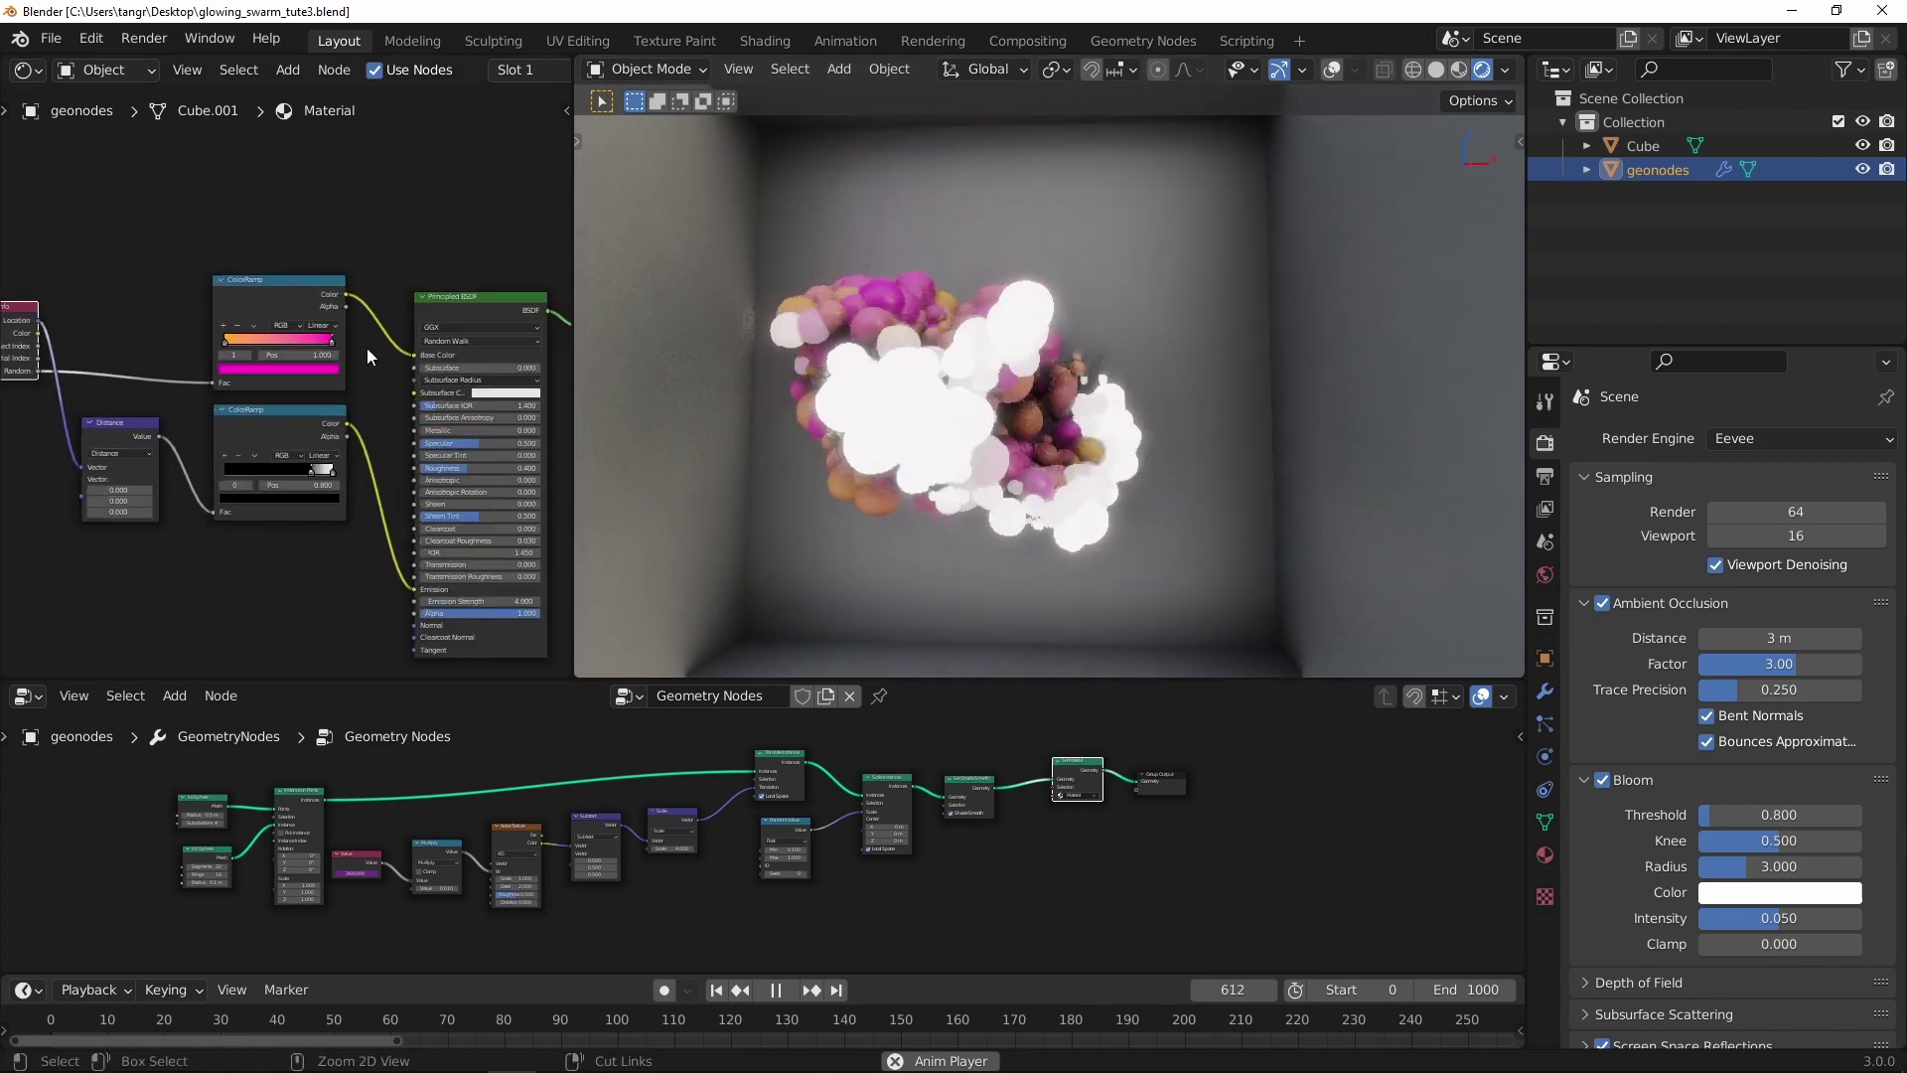
{"action": "scroll", "coordinate": [300, 443], "scroll_direction": "up", "scroll_amount": 1}
{"action": "scroll", "coordinate": [300, 443], "scroll_direction": "up", "scroll_amount": 2}
{"action": "mouse_move", "coordinate": [369, 474]}
{"action": "left_mouse_down"}
{"action": "mouse_move", "coordinate": [301, 475]}
{"action": "mouse_move", "coordinate": [368, 466]}
{"action": "mouse_move", "coordinate": [350, 471]}
{"action": "left_mouse_up"}
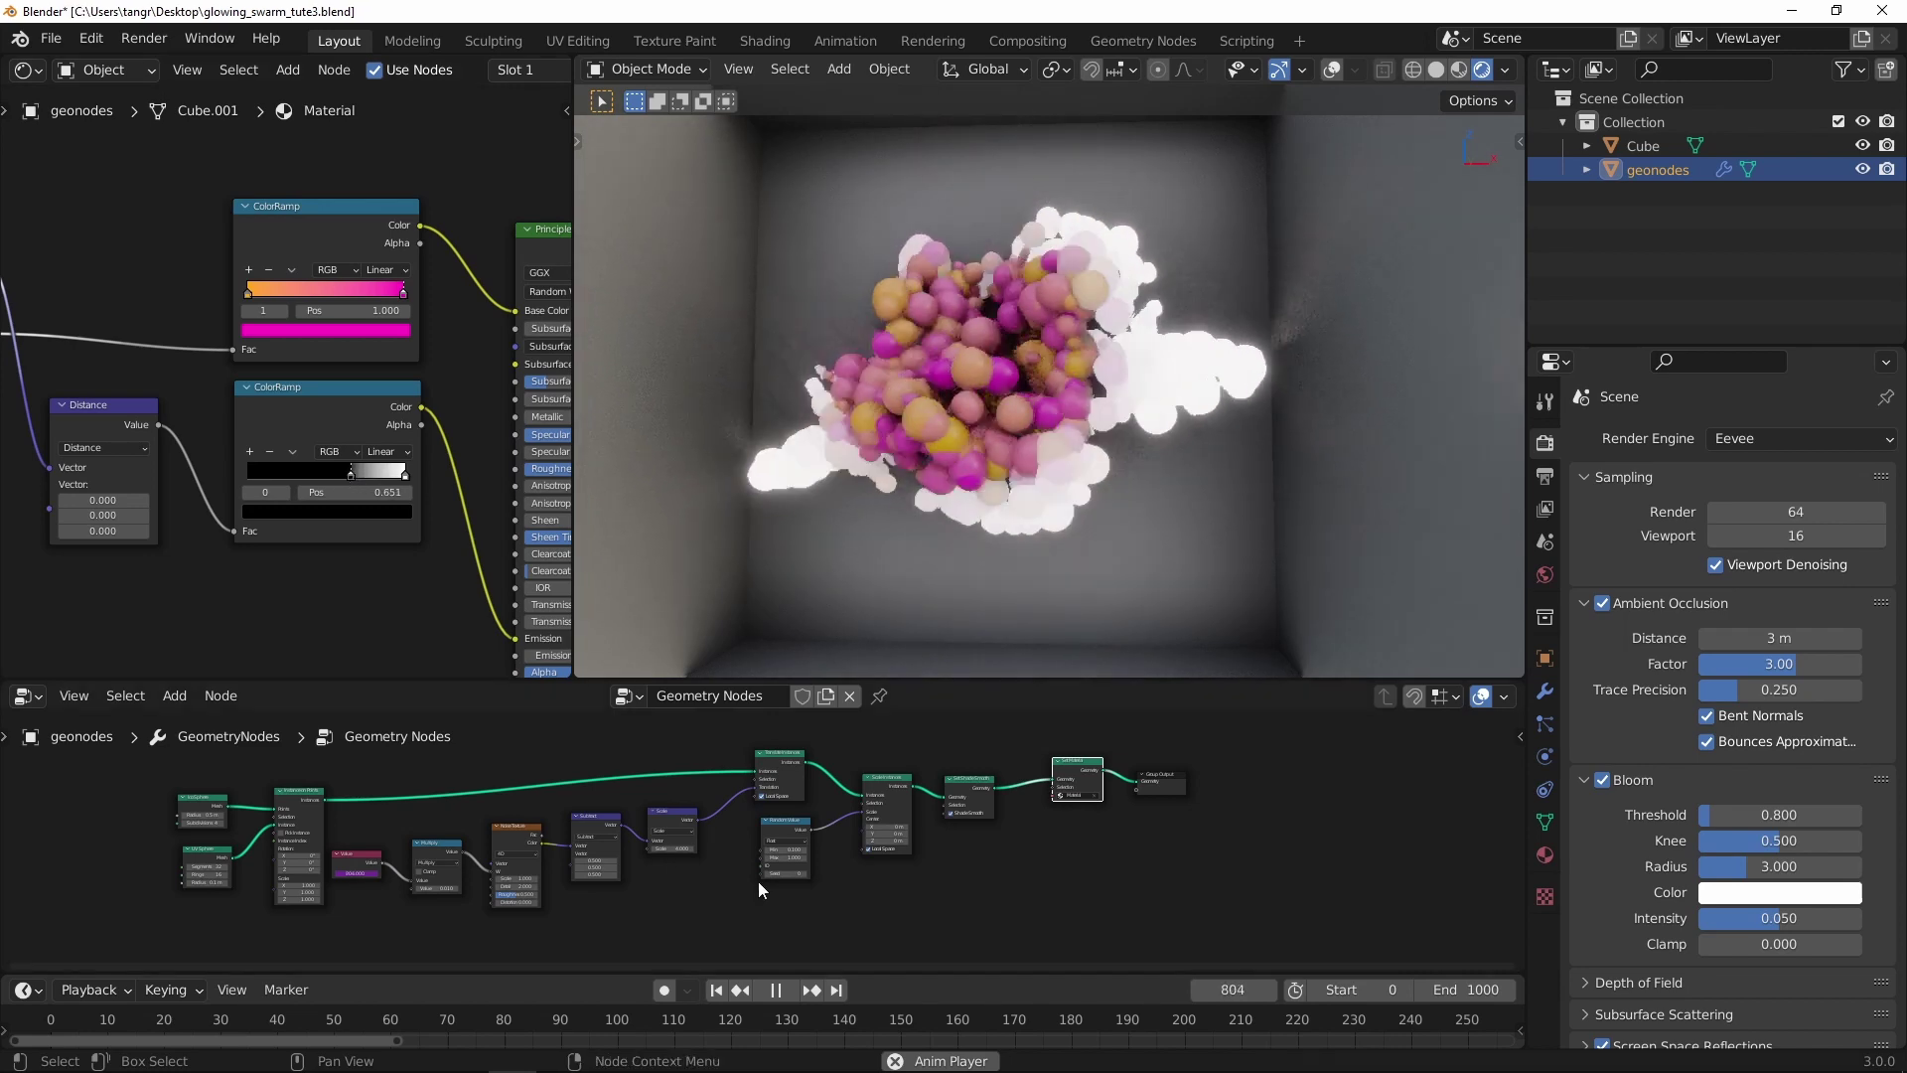
Step: Stop playback, preview in Cycles, move the lower ramp stop to 0.873, go to frame 74
{"action": "left_click", "coordinate": [777, 990]}
{"action": "left_click", "coordinate": [1714, 440]}
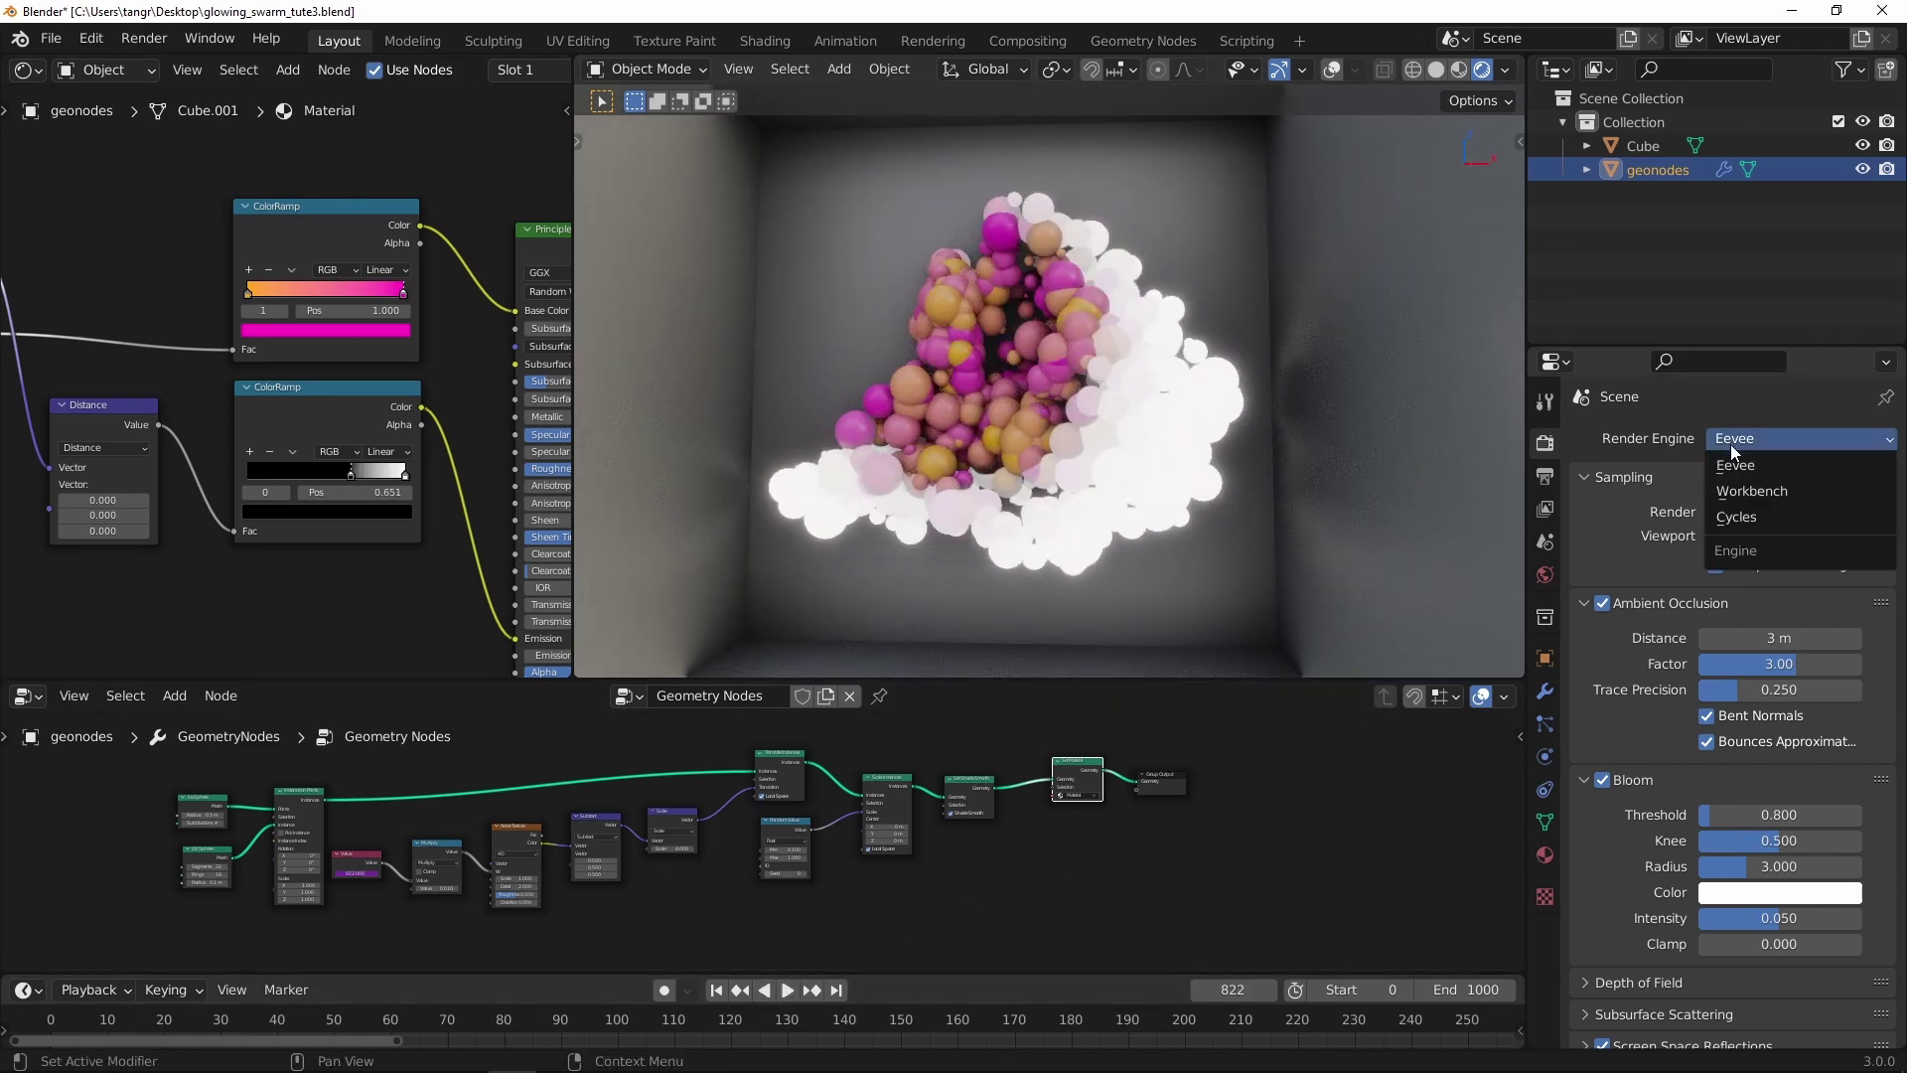
{"action": "left_click", "coordinate": [1728, 522]}
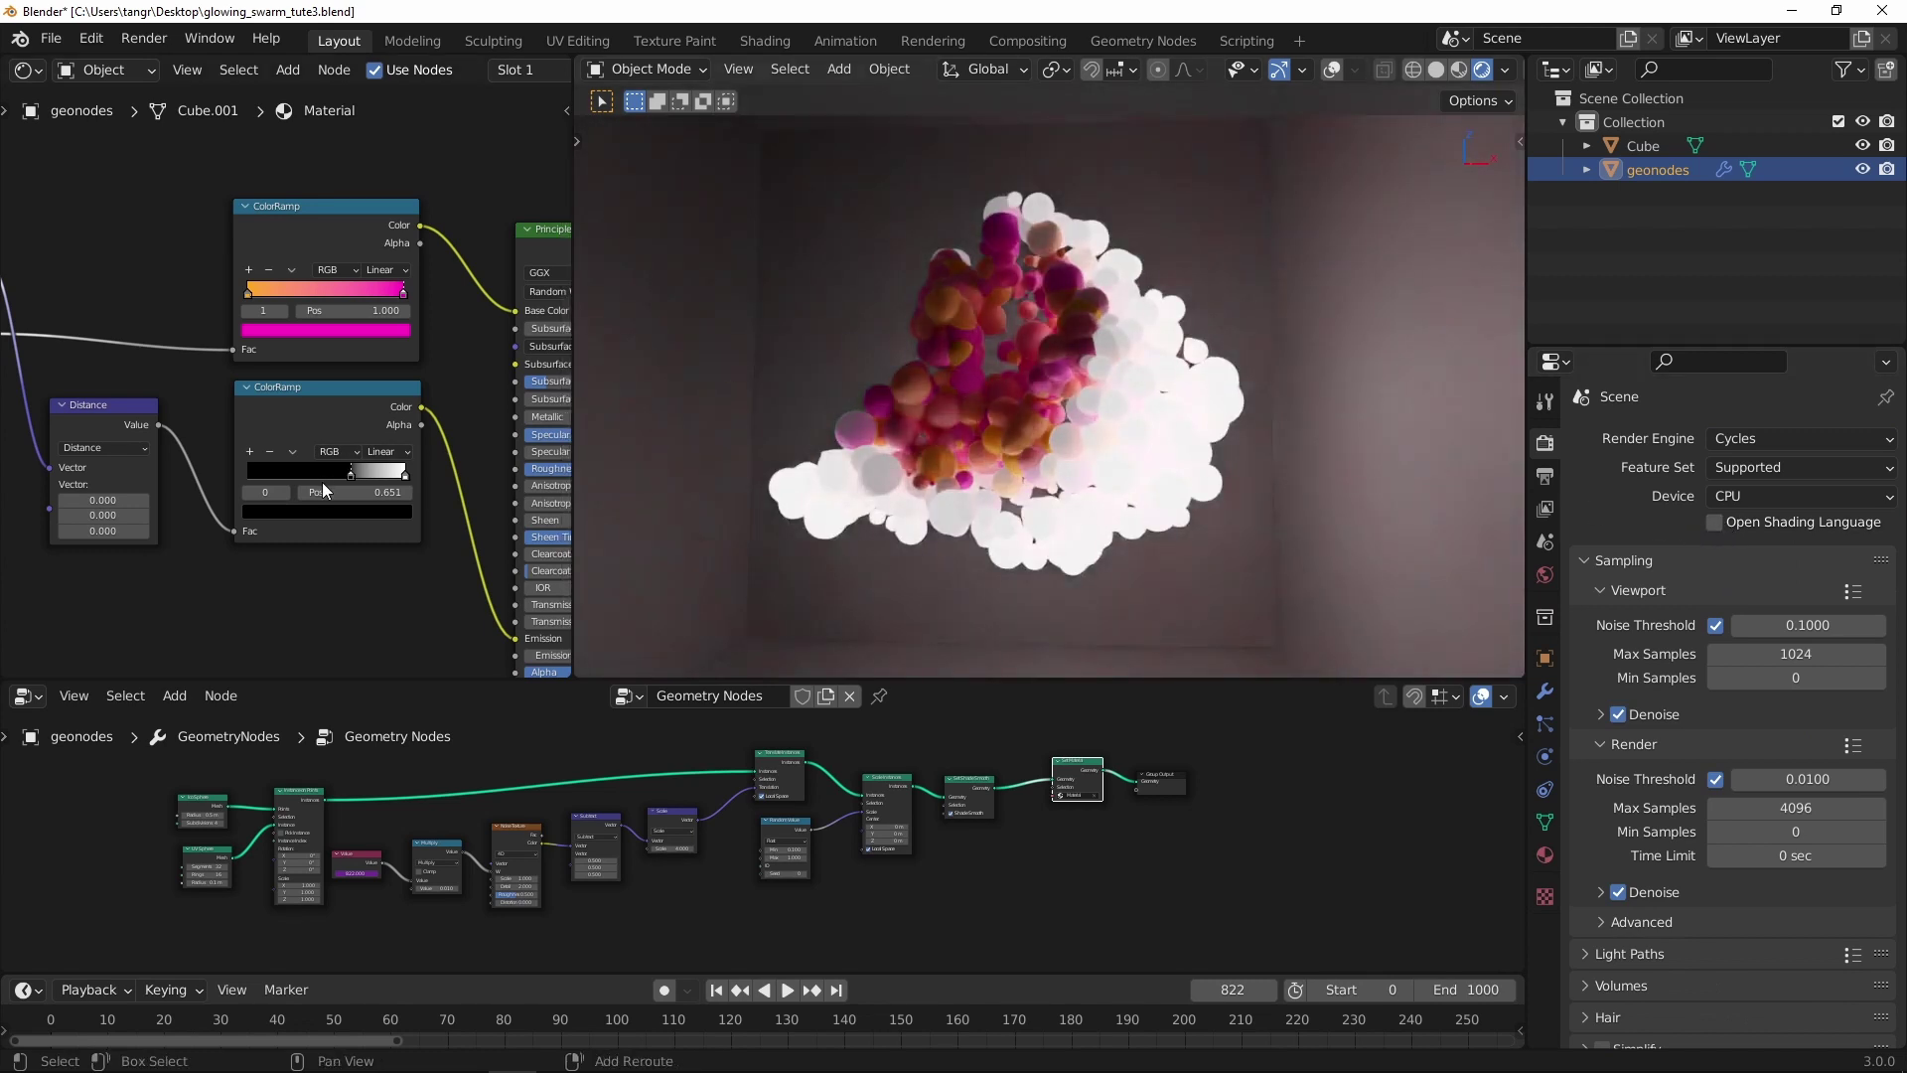
{"action": "left_click_drag", "start_coordinate": [353, 479], "coordinate": [386, 485]}
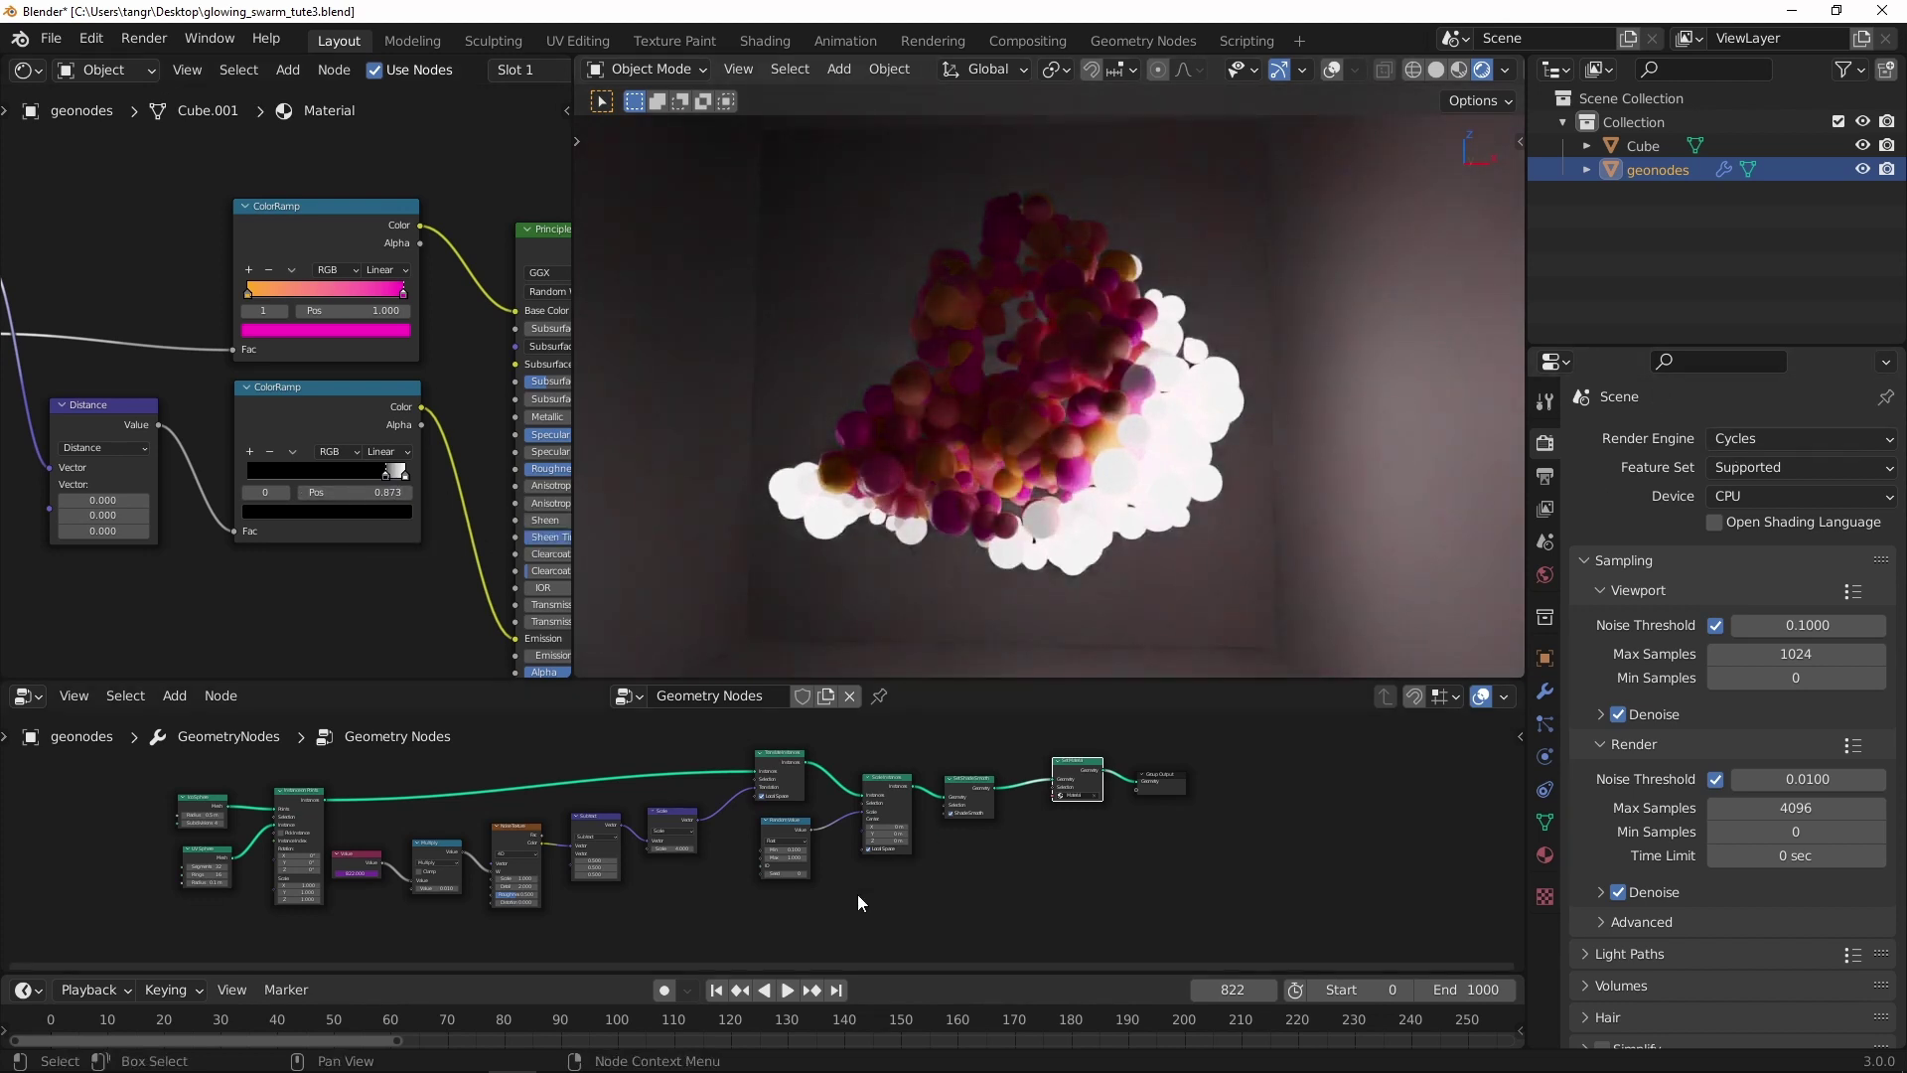
{"action": "left_click", "coordinate": [867, 1019]}
{"action": "left_click", "coordinate": [469, 1020]}
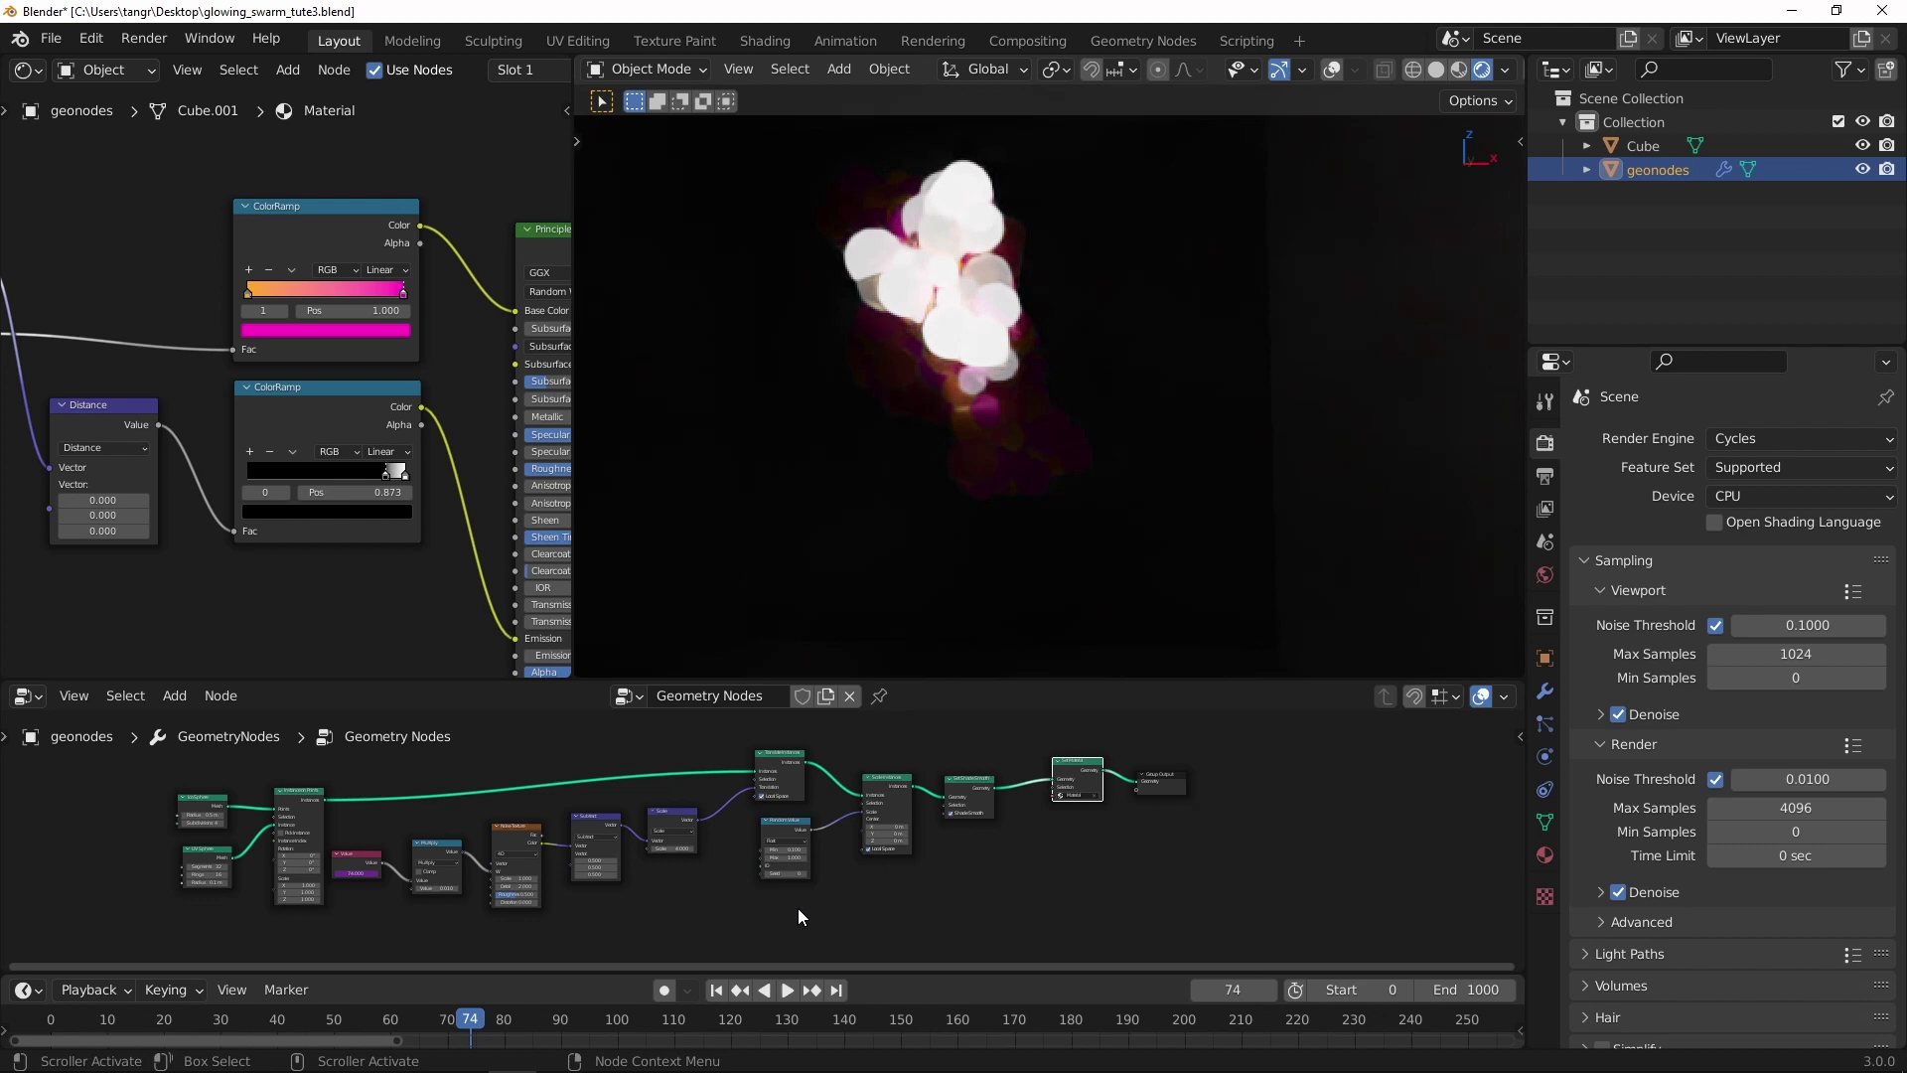
Step: Return to Eevee, set the Noise Texture scale to 3, and play the animation
{"action": "left_click", "coordinate": [1745, 437]}
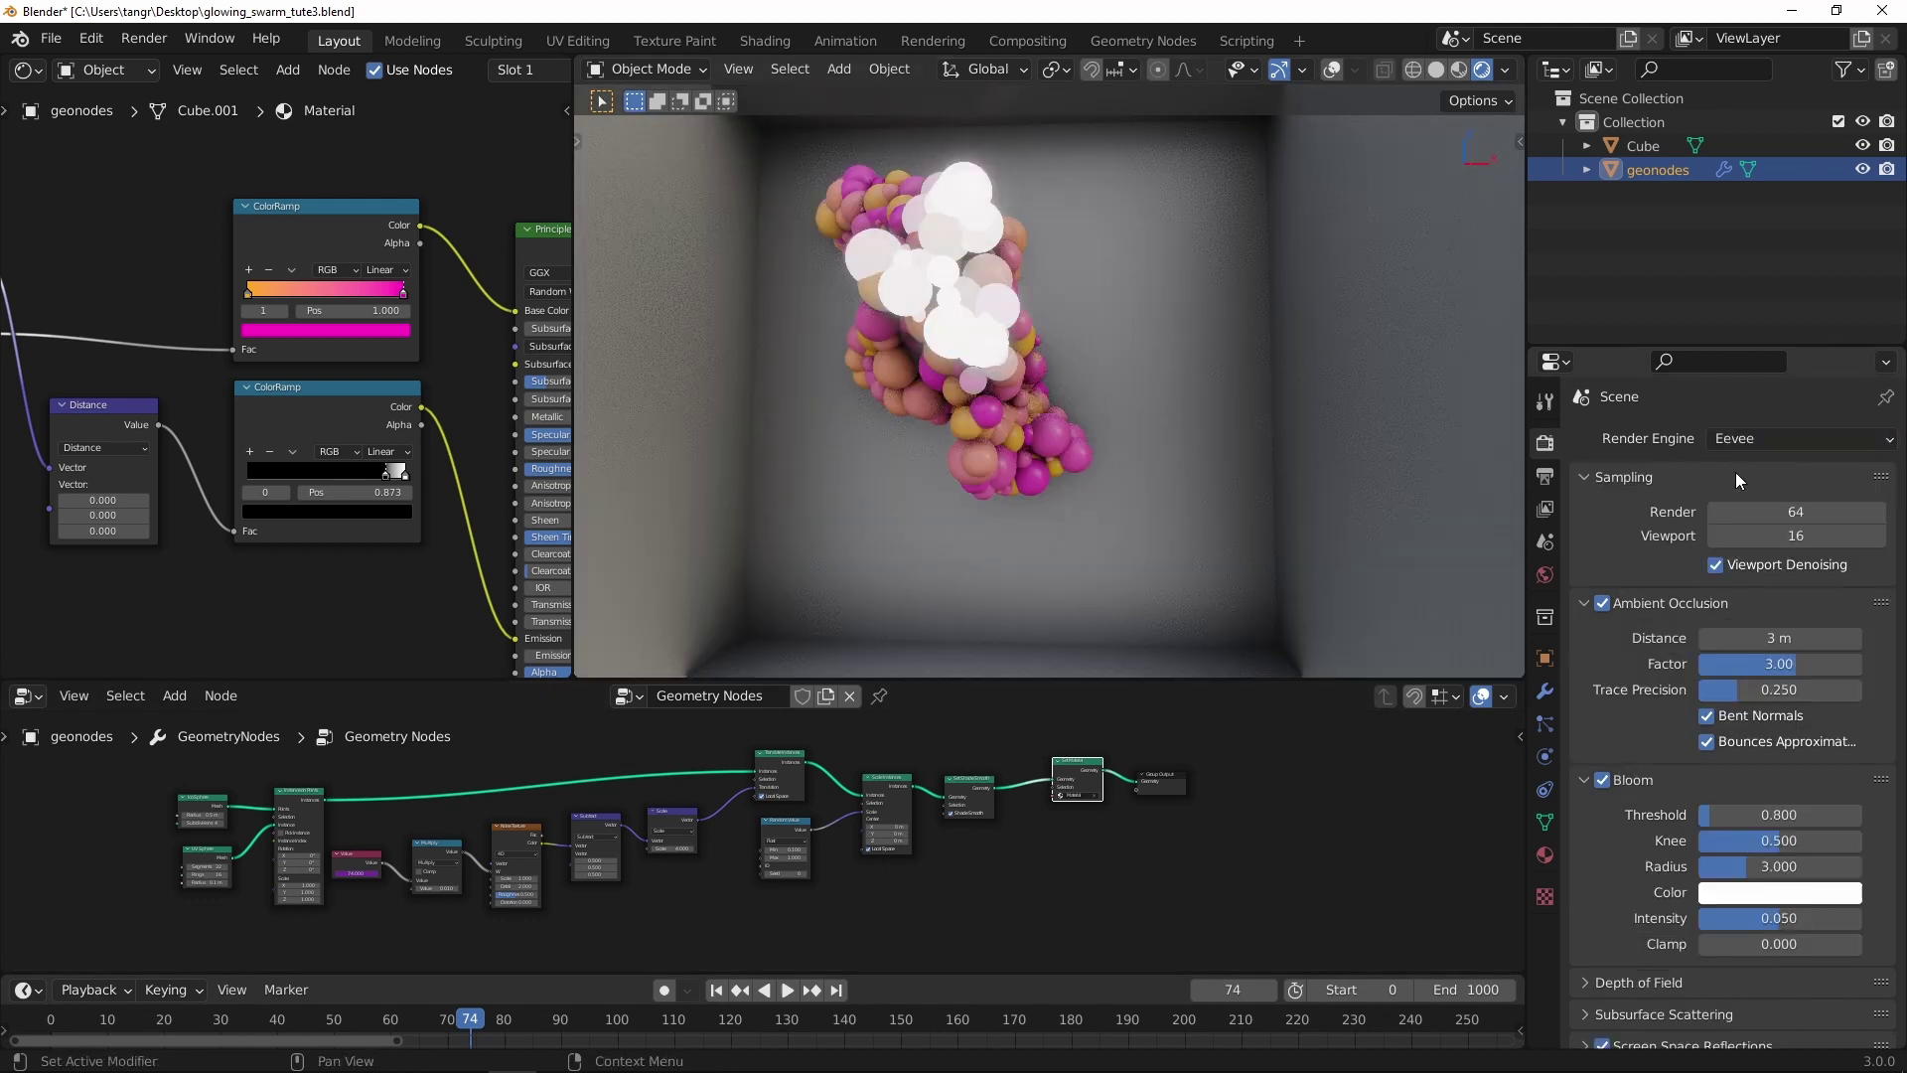
{"action": "middle_click_drag", "start_coordinate": [741, 817], "coordinate": [920, 802]}
{"action": "scroll", "coordinate": [895, 805], "scroll_direction": "up", "scroll_amount": 2}
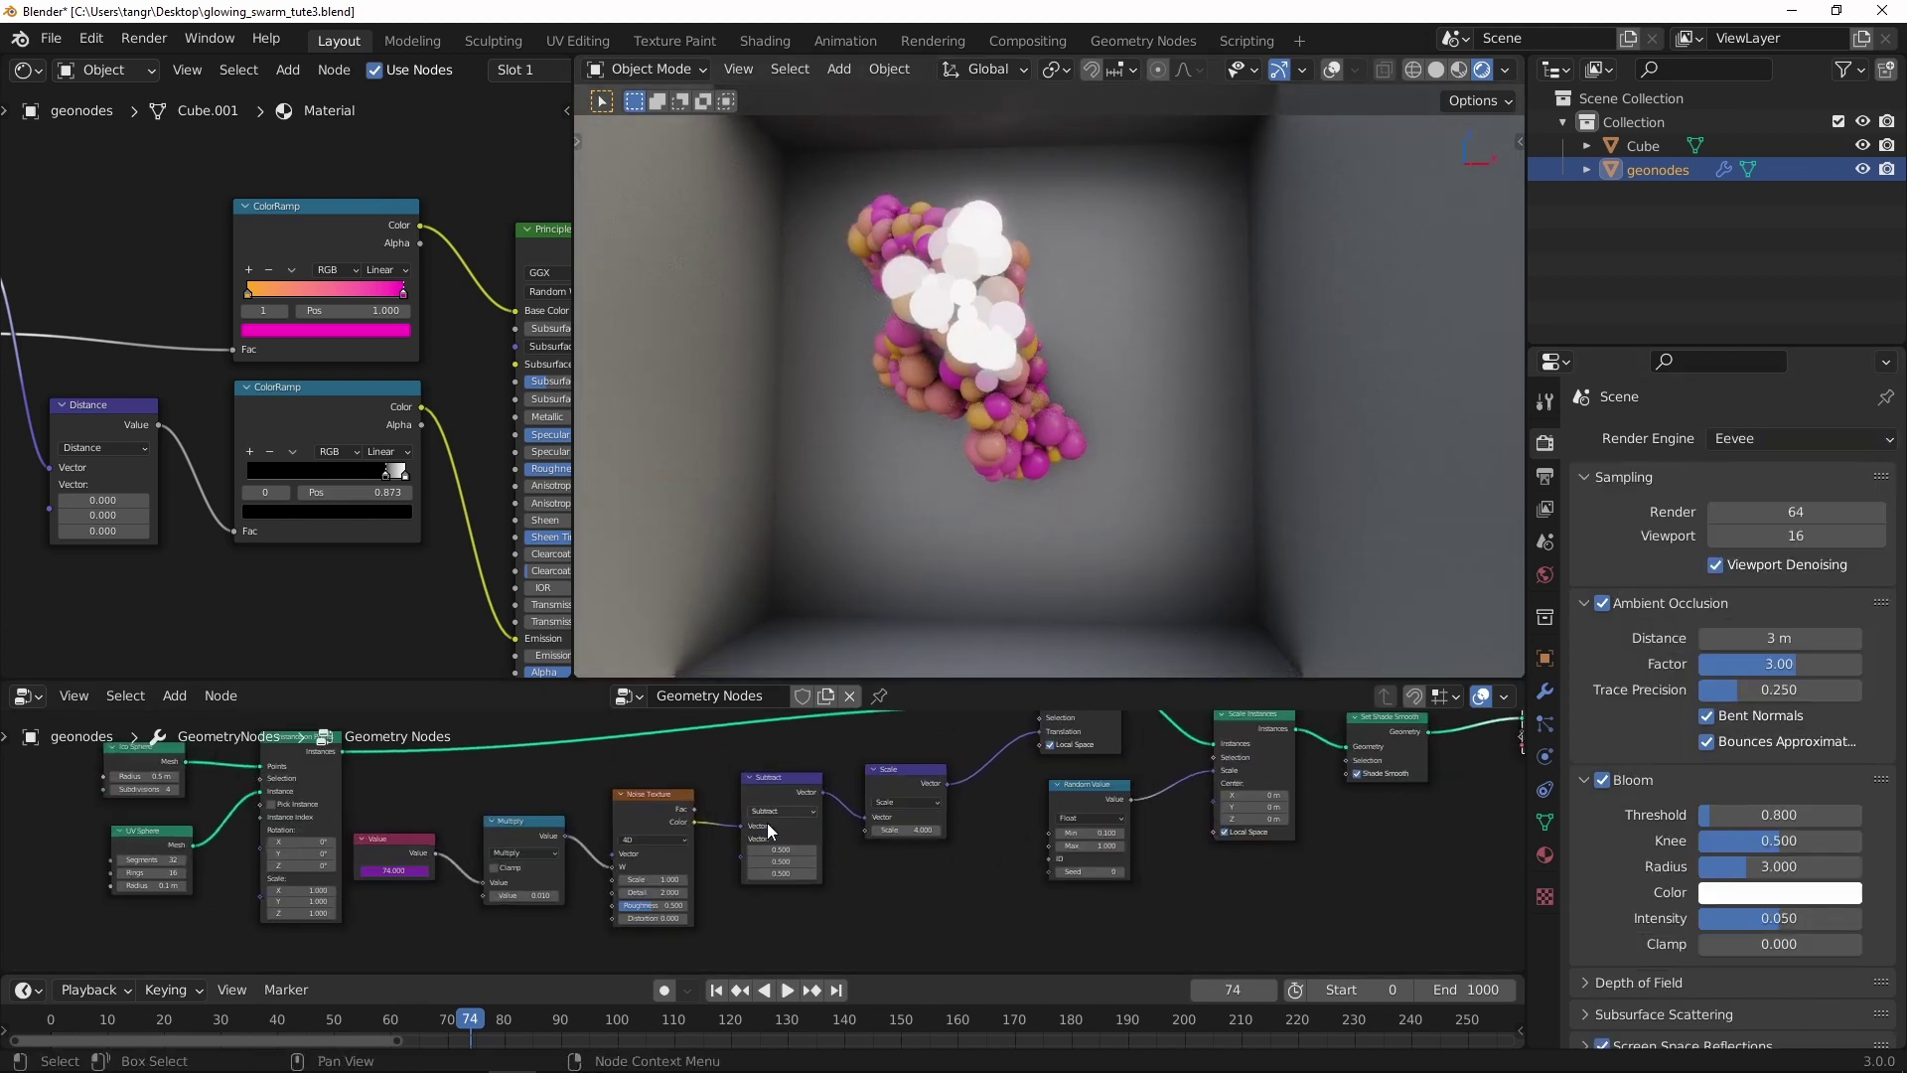
{"action": "scroll", "coordinate": [864, 808], "scroll_direction": "up", "scroll_amount": 2}
{"action": "scroll", "coordinate": [835, 810], "scroll_direction": "up", "scroll_amount": 2}
{"action": "scroll", "coordinate": [795, 814], "scroll_direction": "up", "scroll_amount": 2}
{"action": "type", "text": "3"}
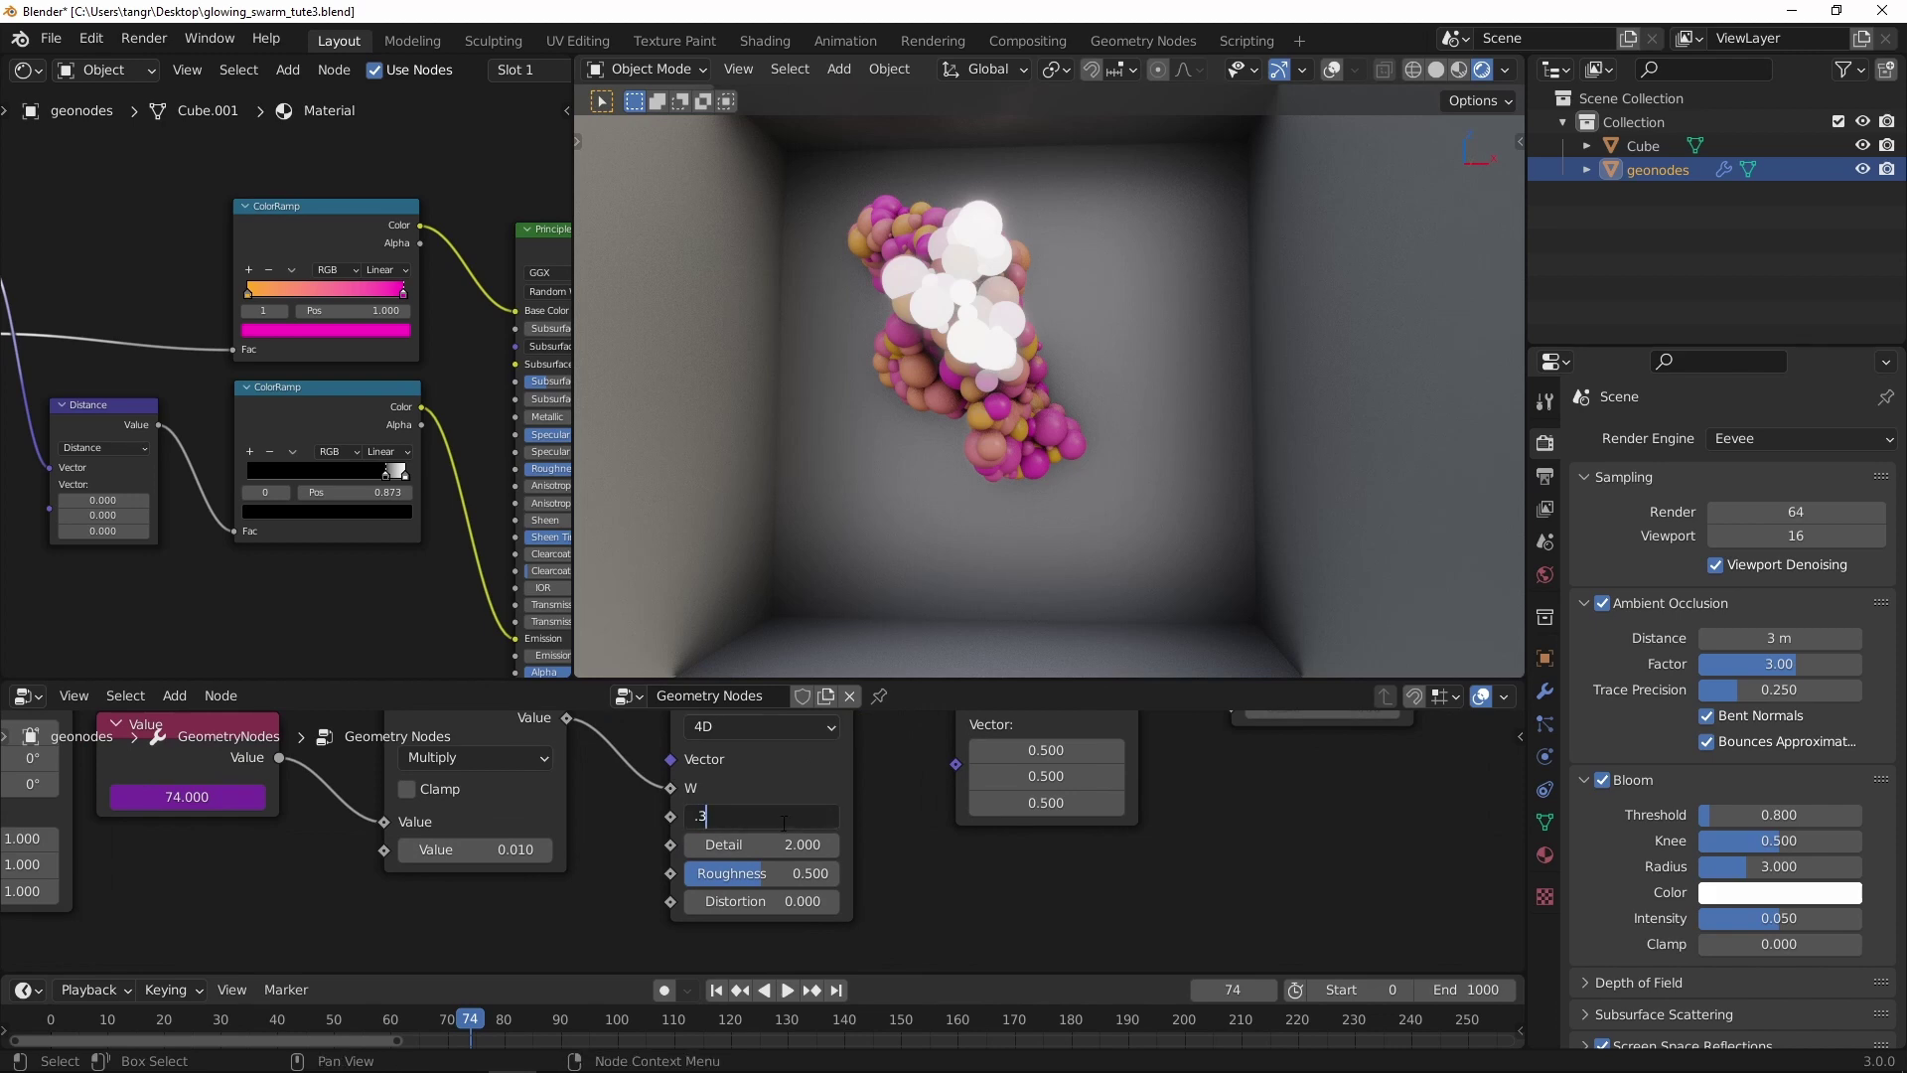
{"action": "key", "text": "Return"}
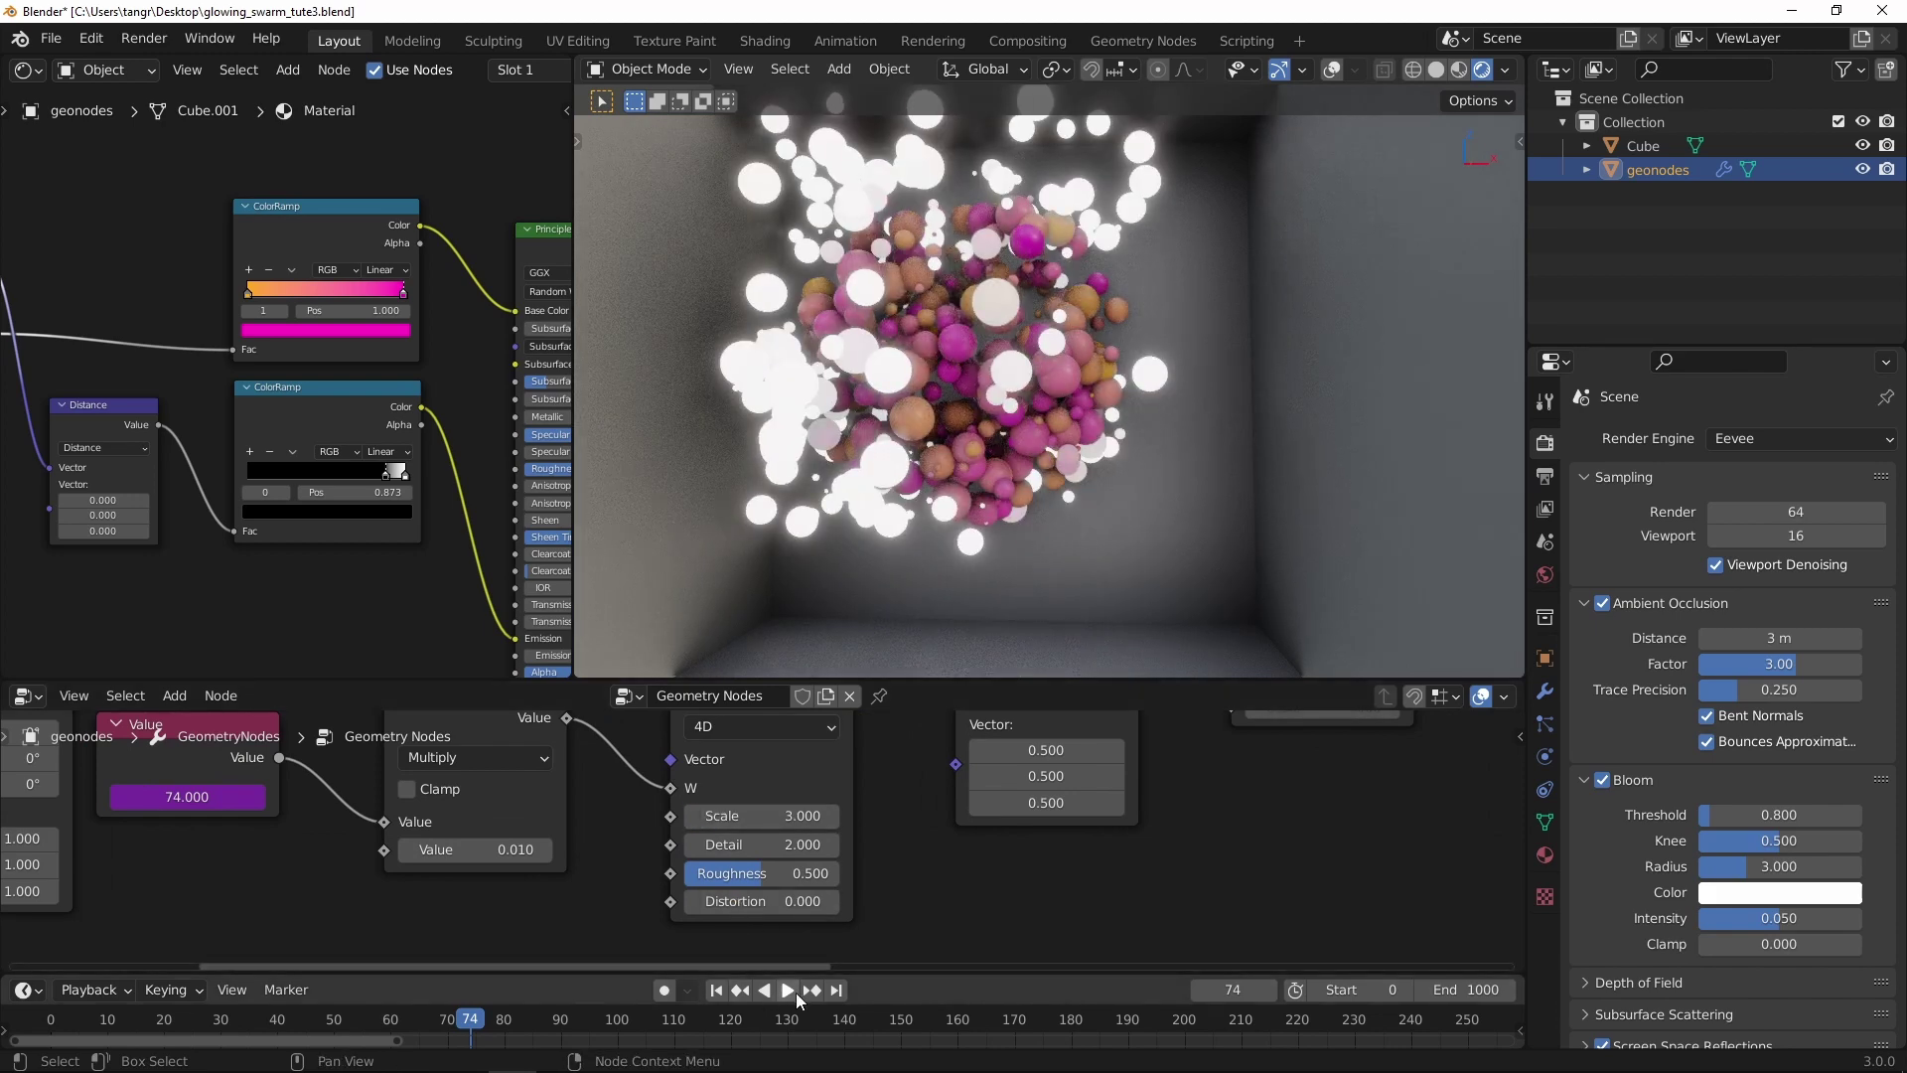
{"action": "left_click", "coordinate": [787, 991]}
{"action": "scroll", "coordinate": [782, 924], "scroll_direction": "down", "scroll_amount": 2}
{"action": "scroll", "coordinate": [778, 932], "scroll_direction": "down", "scroll_amount": 2}
{"action": "scroll", "coordinate": [775, 939], "scroll_direction": "down", "scroll_amount": 2}
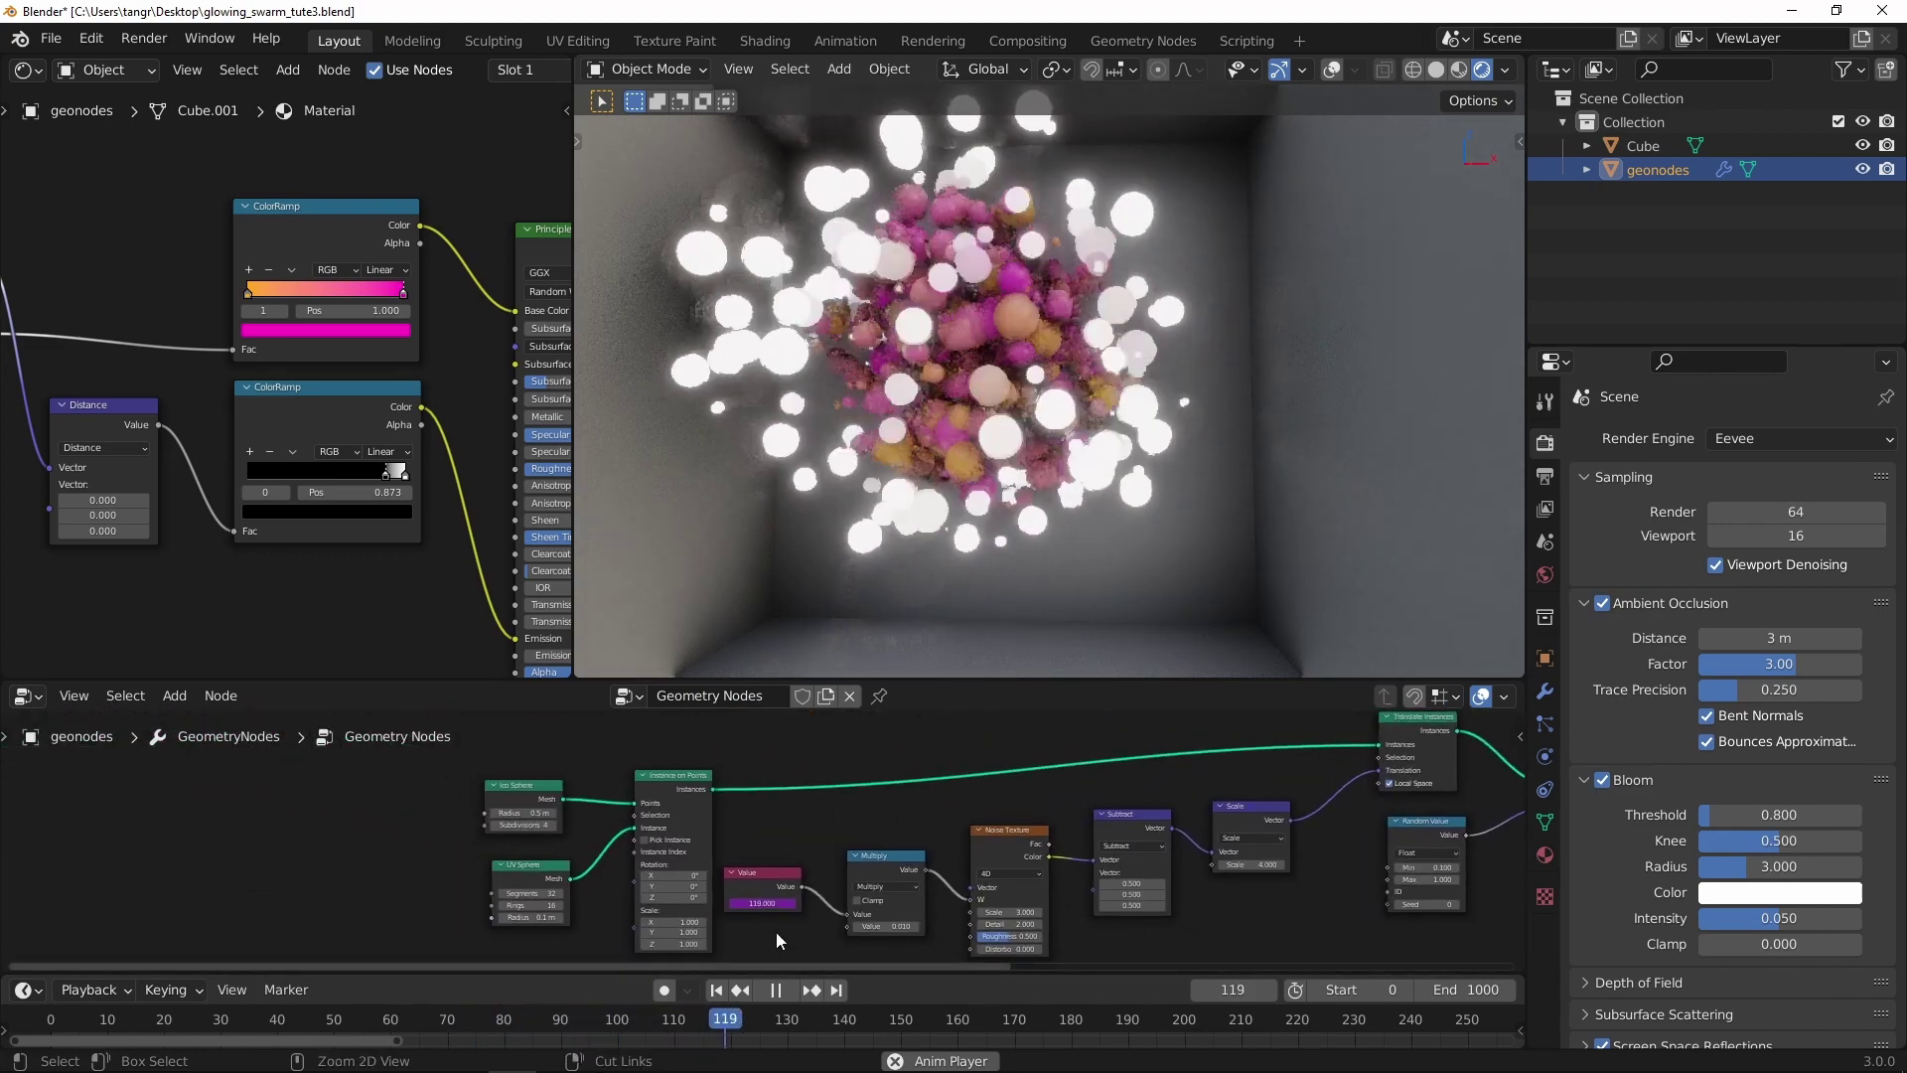
{"action": "scroll", "coordinate": [670, 864], "scroll_direction": "up", "scroll_amount": 2}
{"action": "scroll", "coordinate": [567, 812], "scroll_direction": "up", "scroll_amount": 3}
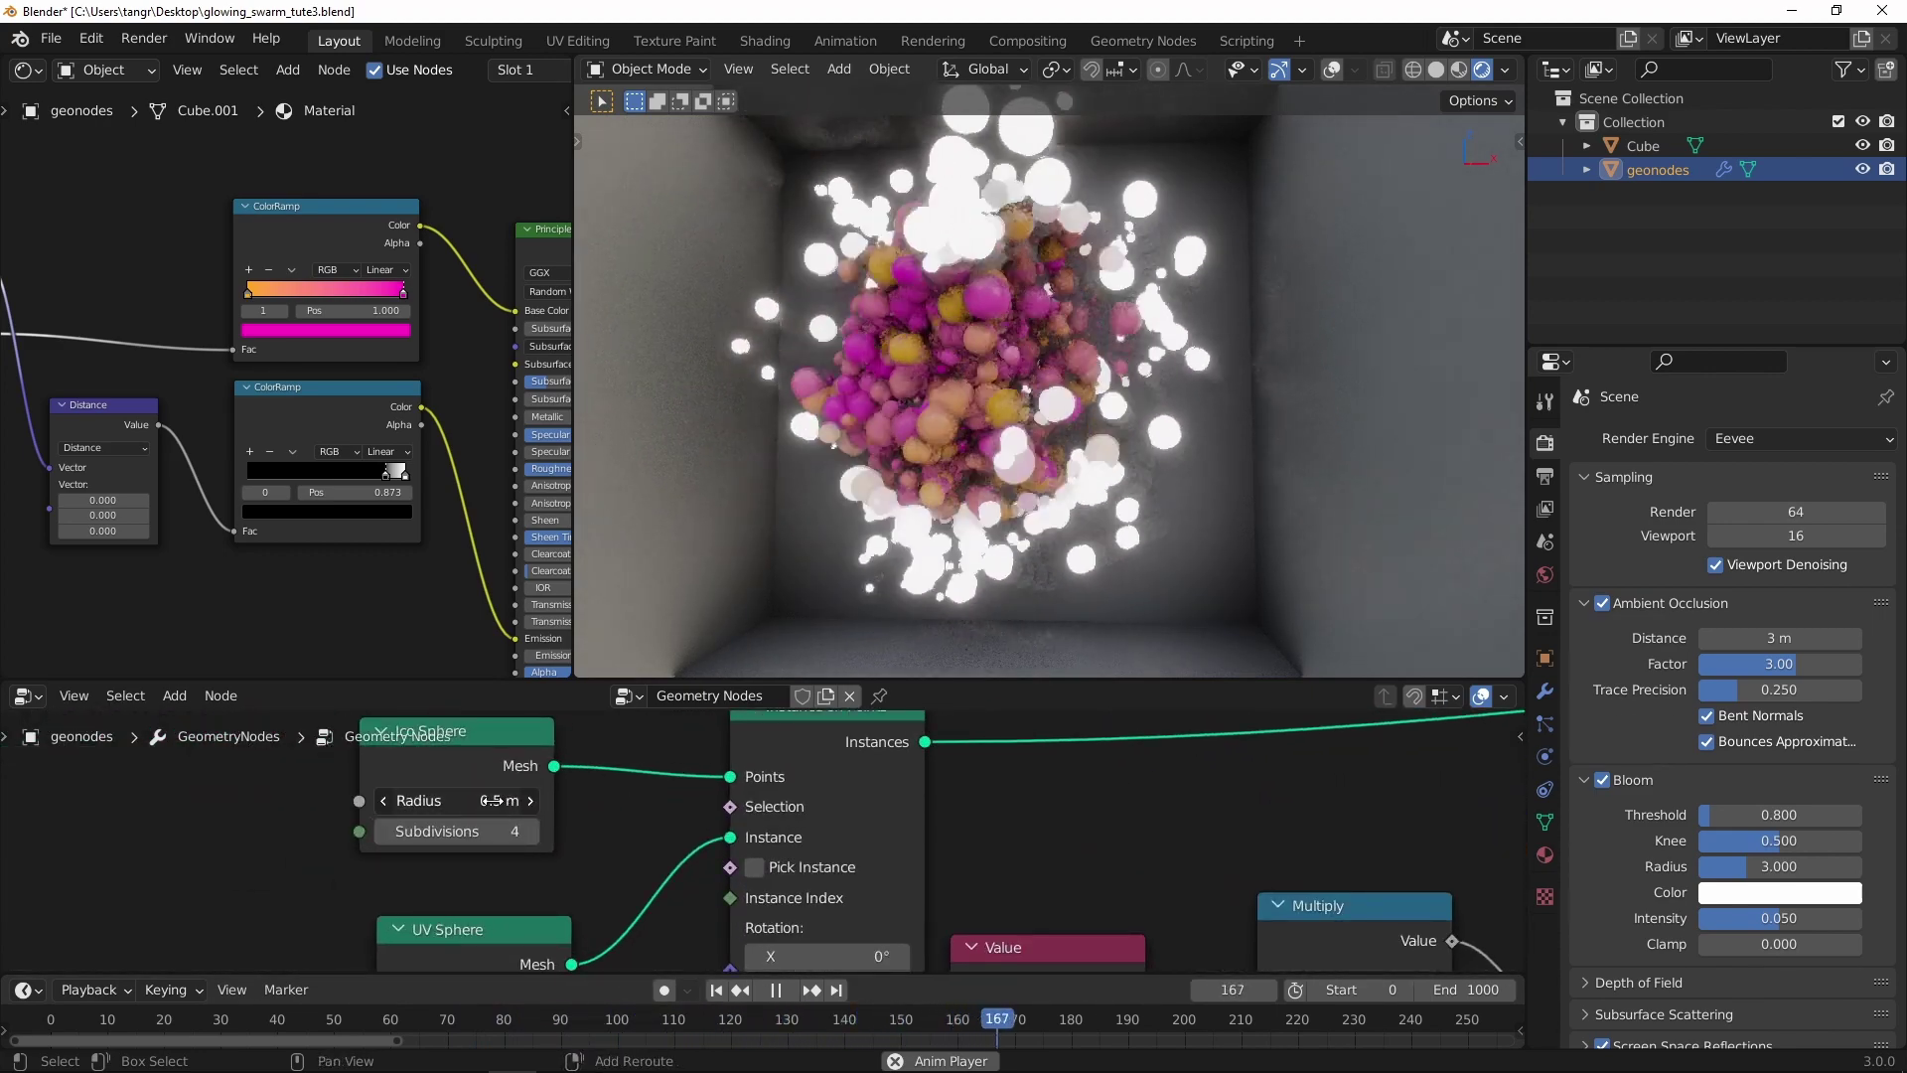
Step: Give the instanced Ico Sphere a 0.18 m radius and 1 subdivision
{"action": "left_click_drag", "start_coordinate": [492, 801], "coordinate": [458, 805]}
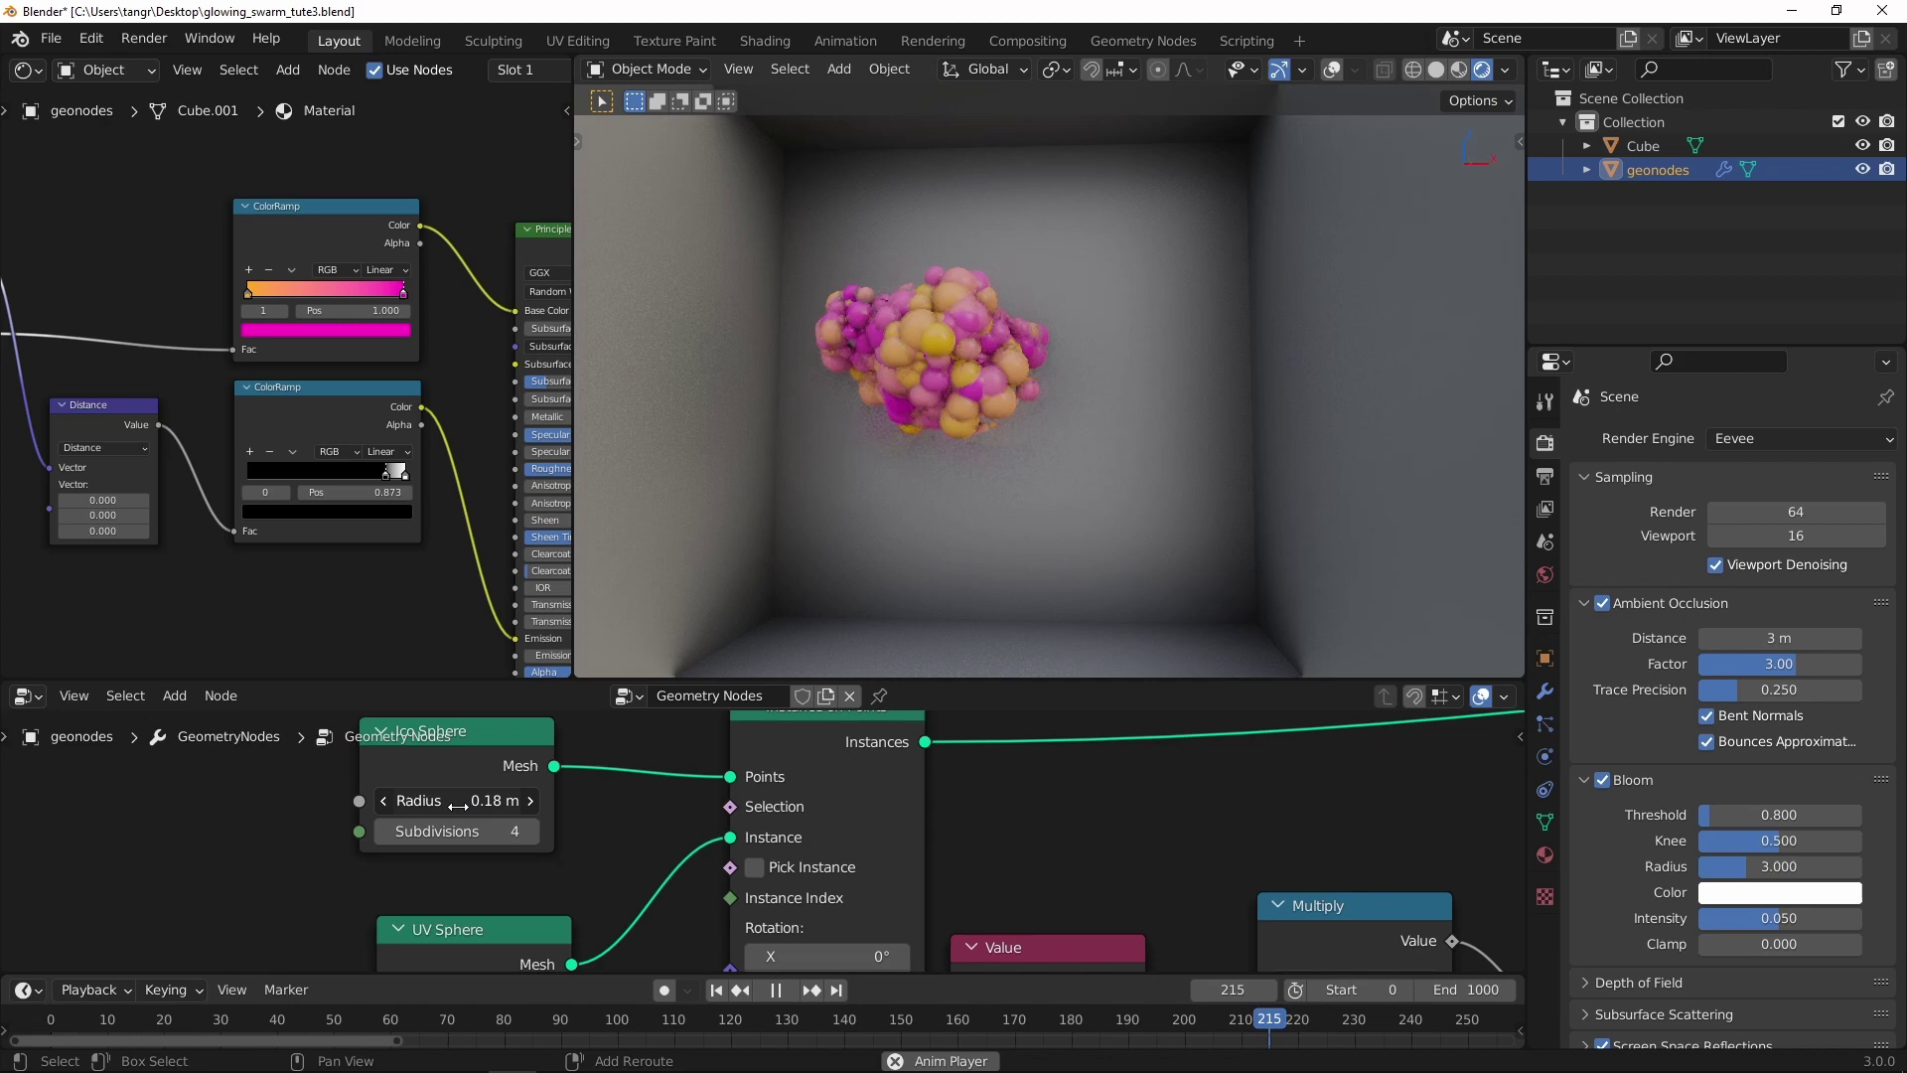
{"action": "left_click", "coordinate": [382, 829]}
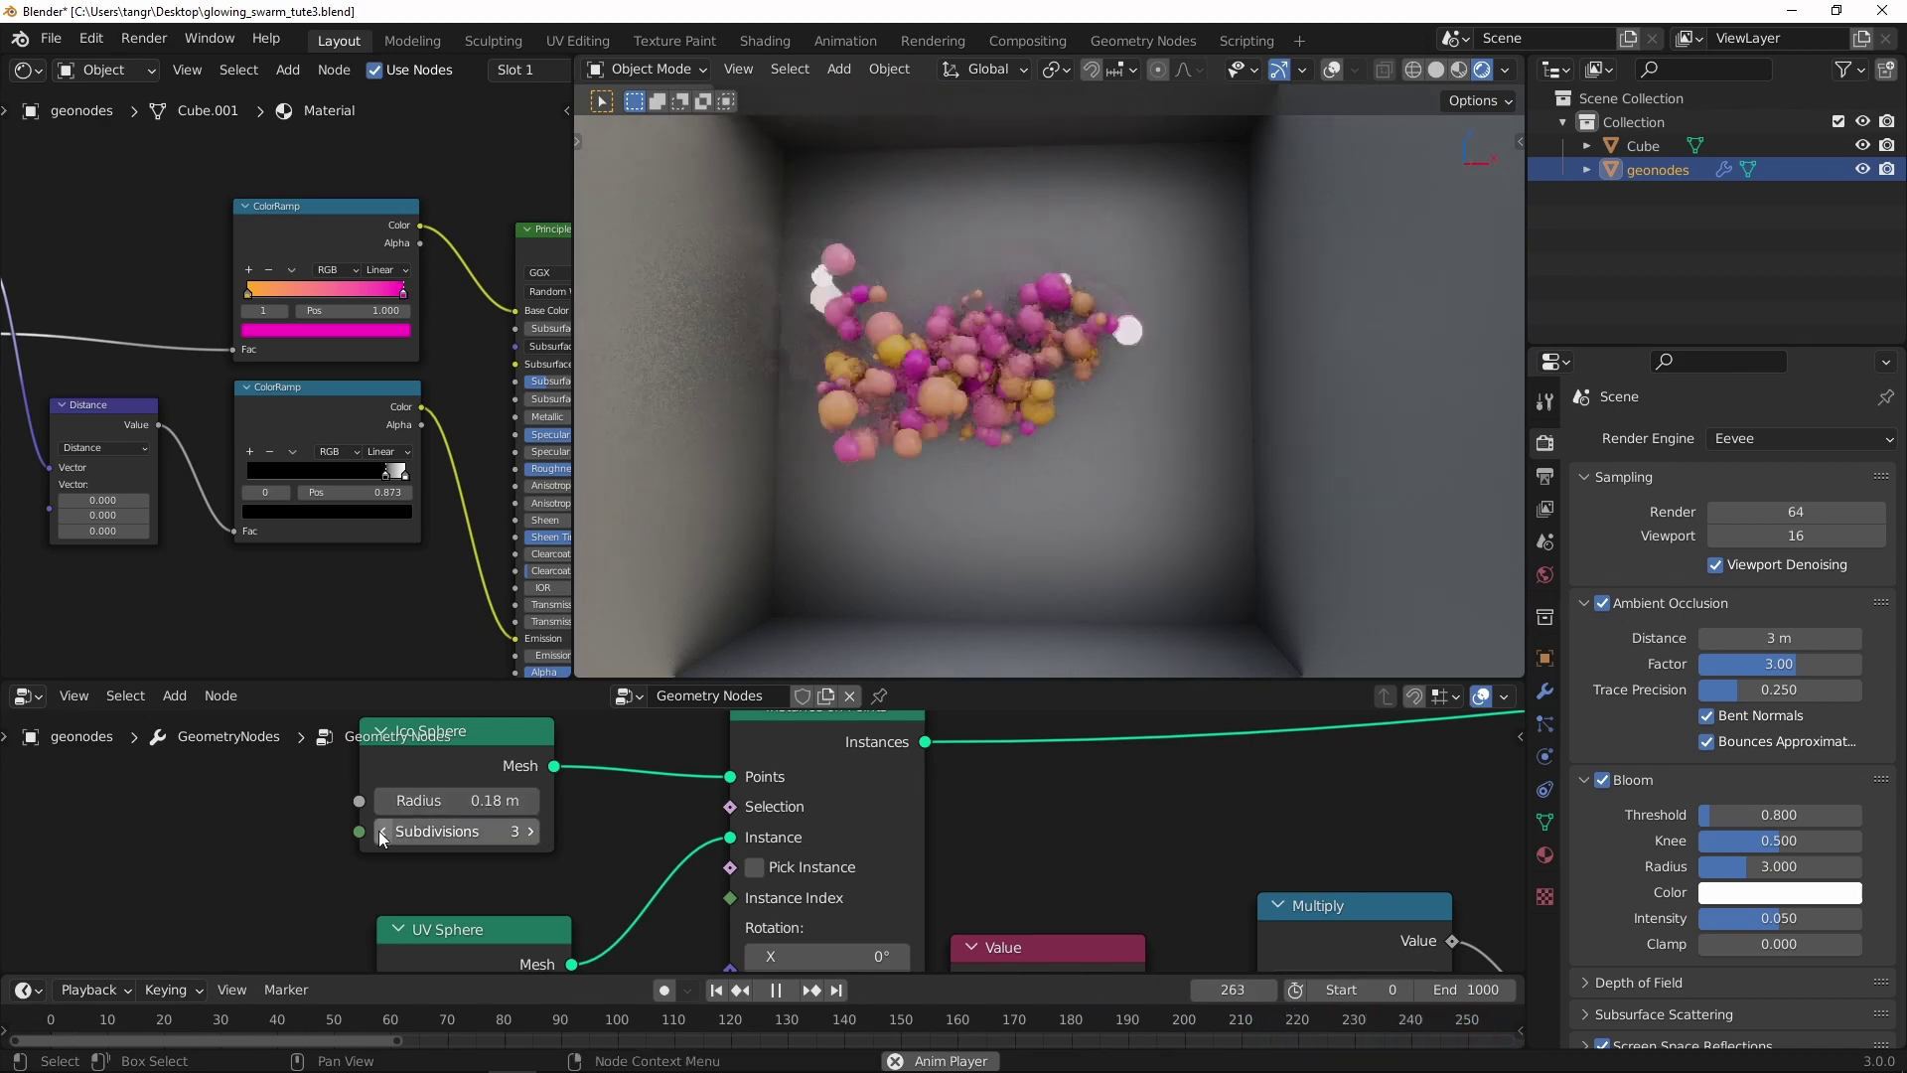
{"action": "left_click", "coordinate": [382, 829]}
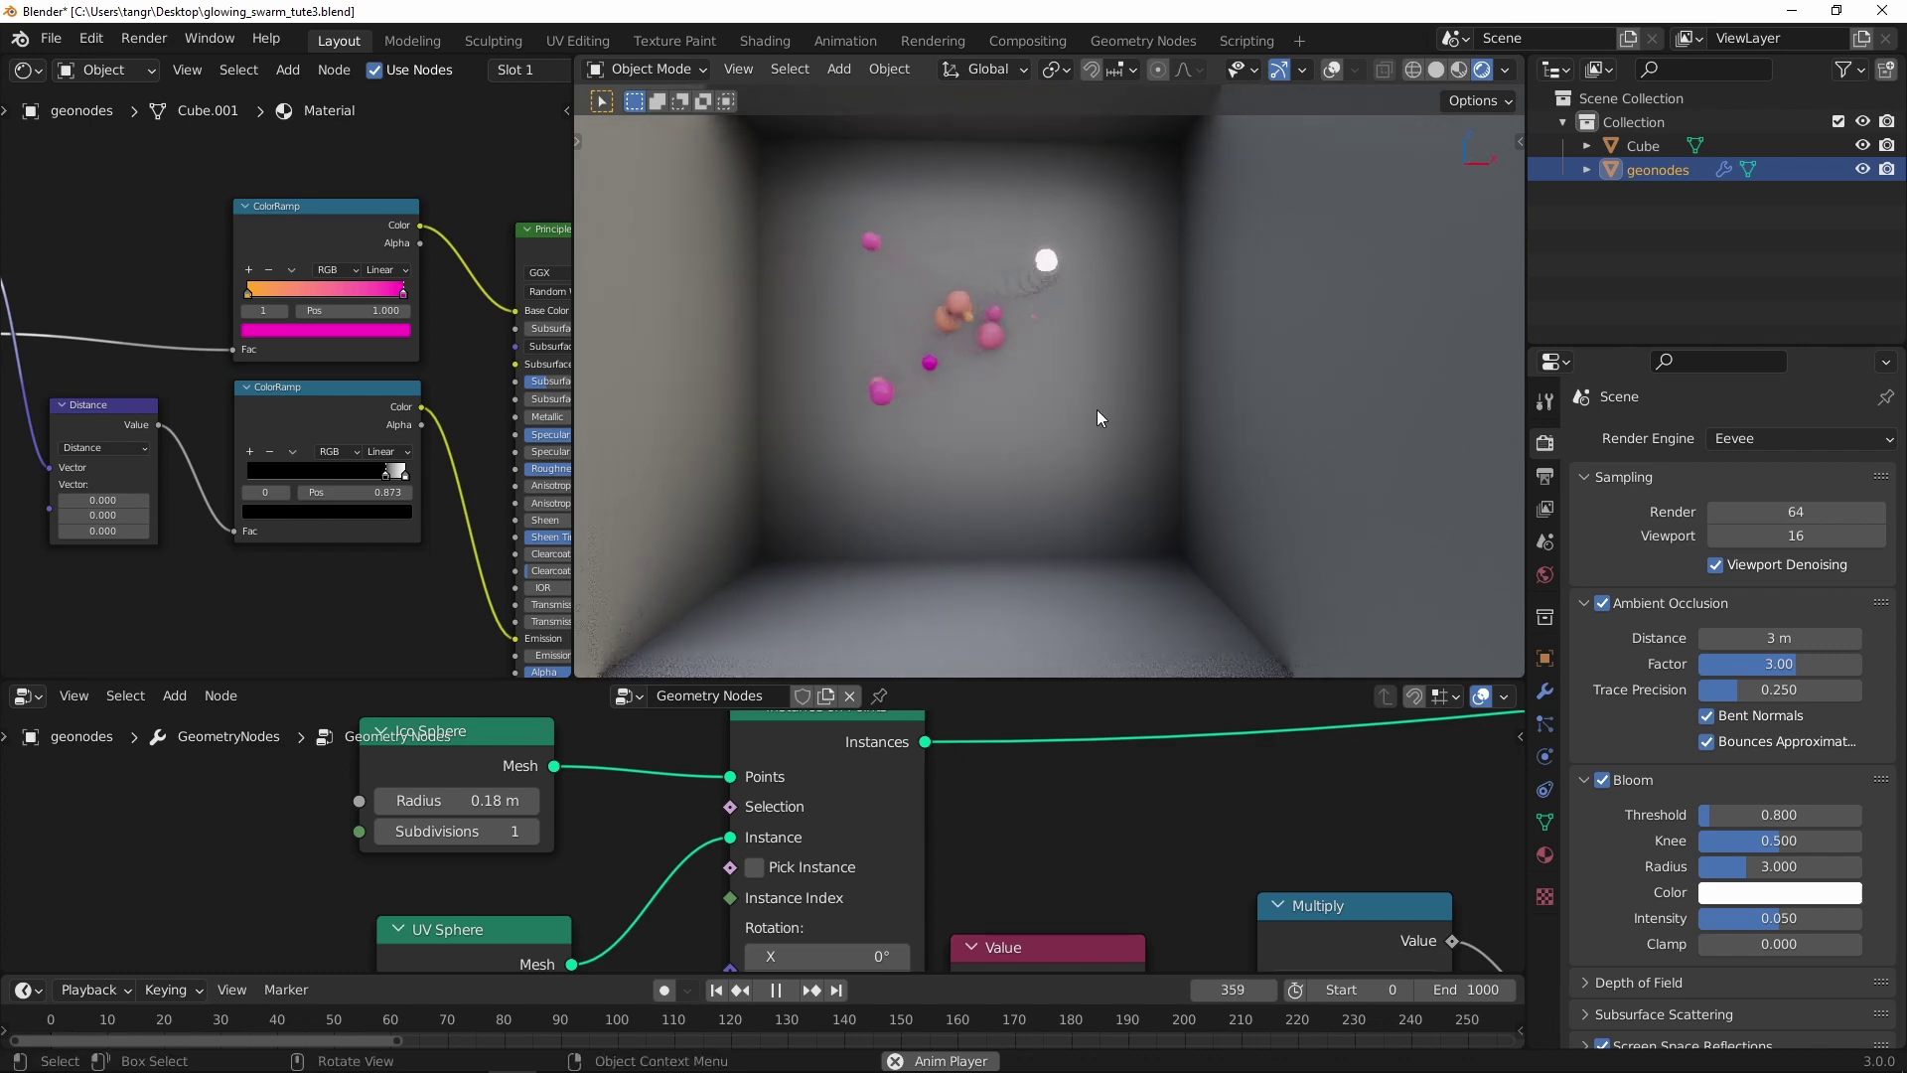
{"action": "middle_click_drag", "start_coordinate": [1097, 410], "coordinate": [1114, 487]}
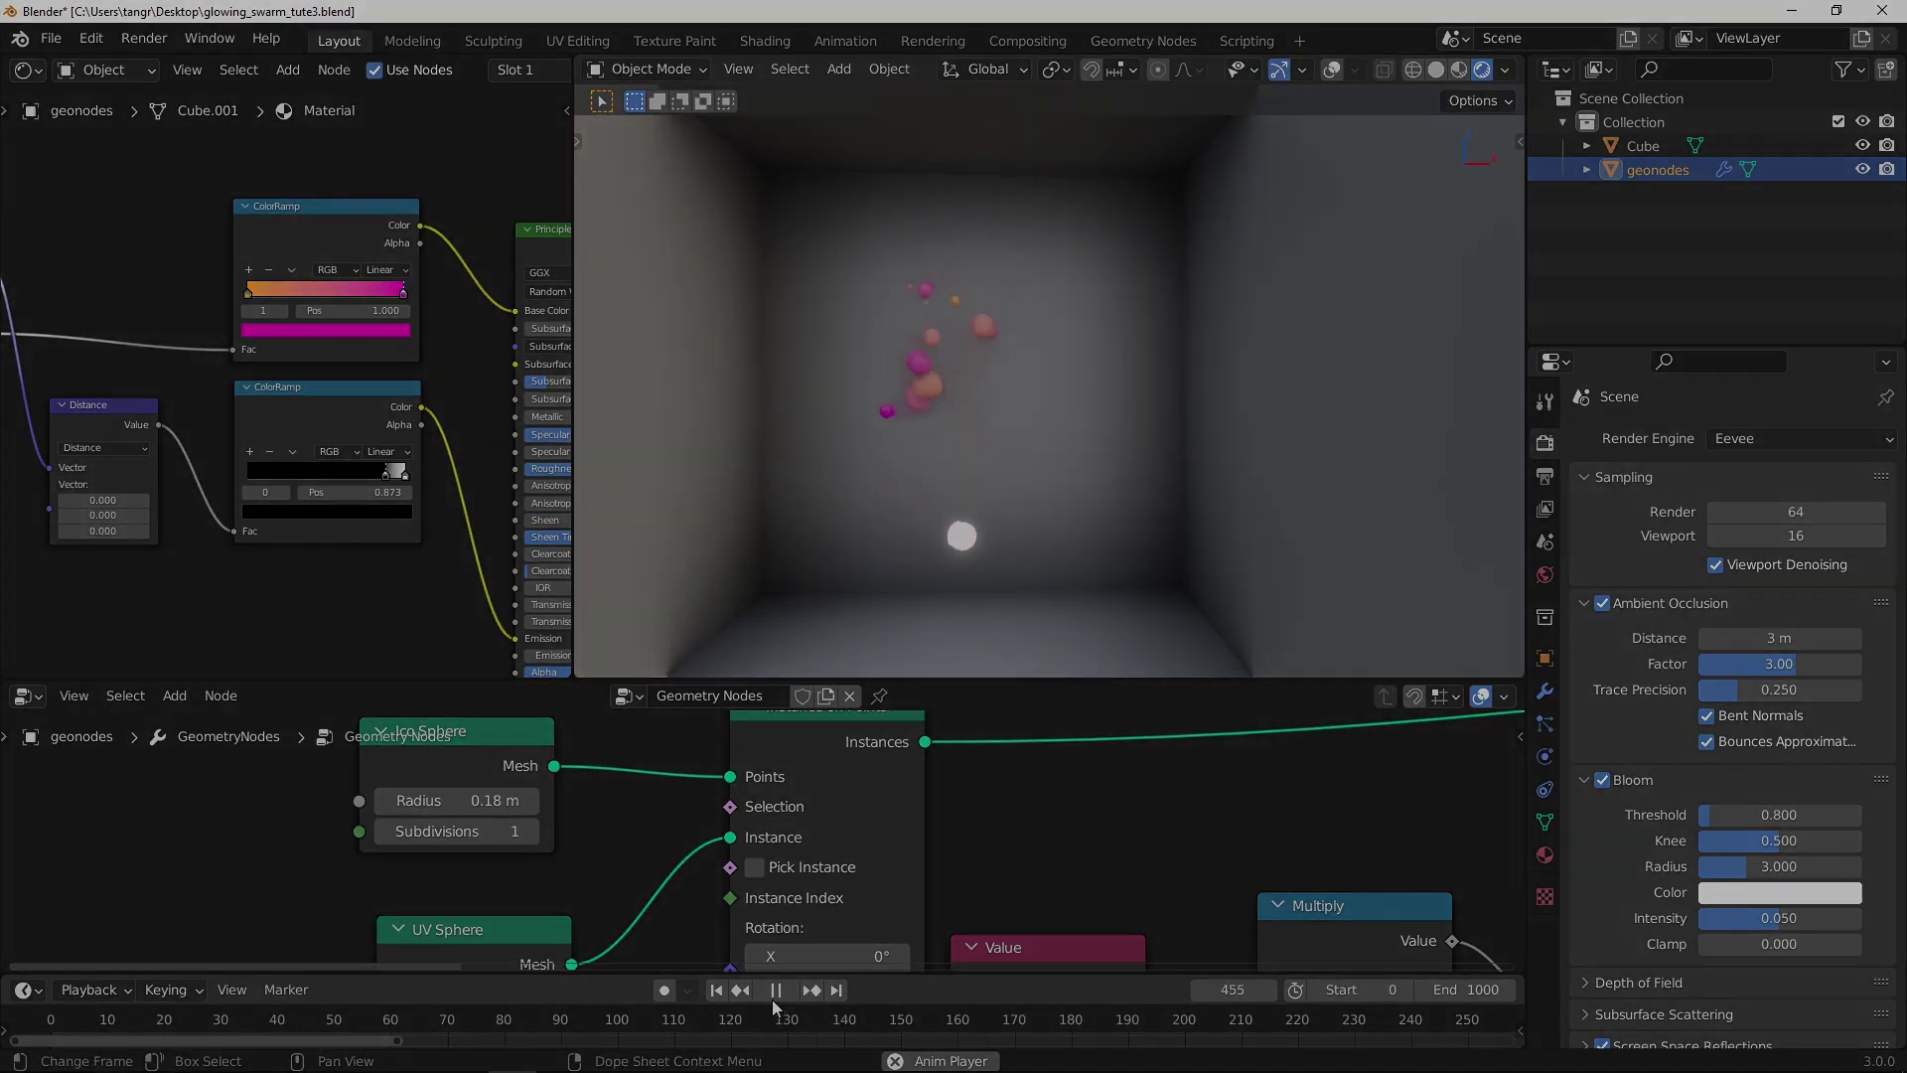
Step: Add a cube, give it a new Geometry Nodes tree, and delete the Group Input node
{"action": "key", "text": "shift+a"}
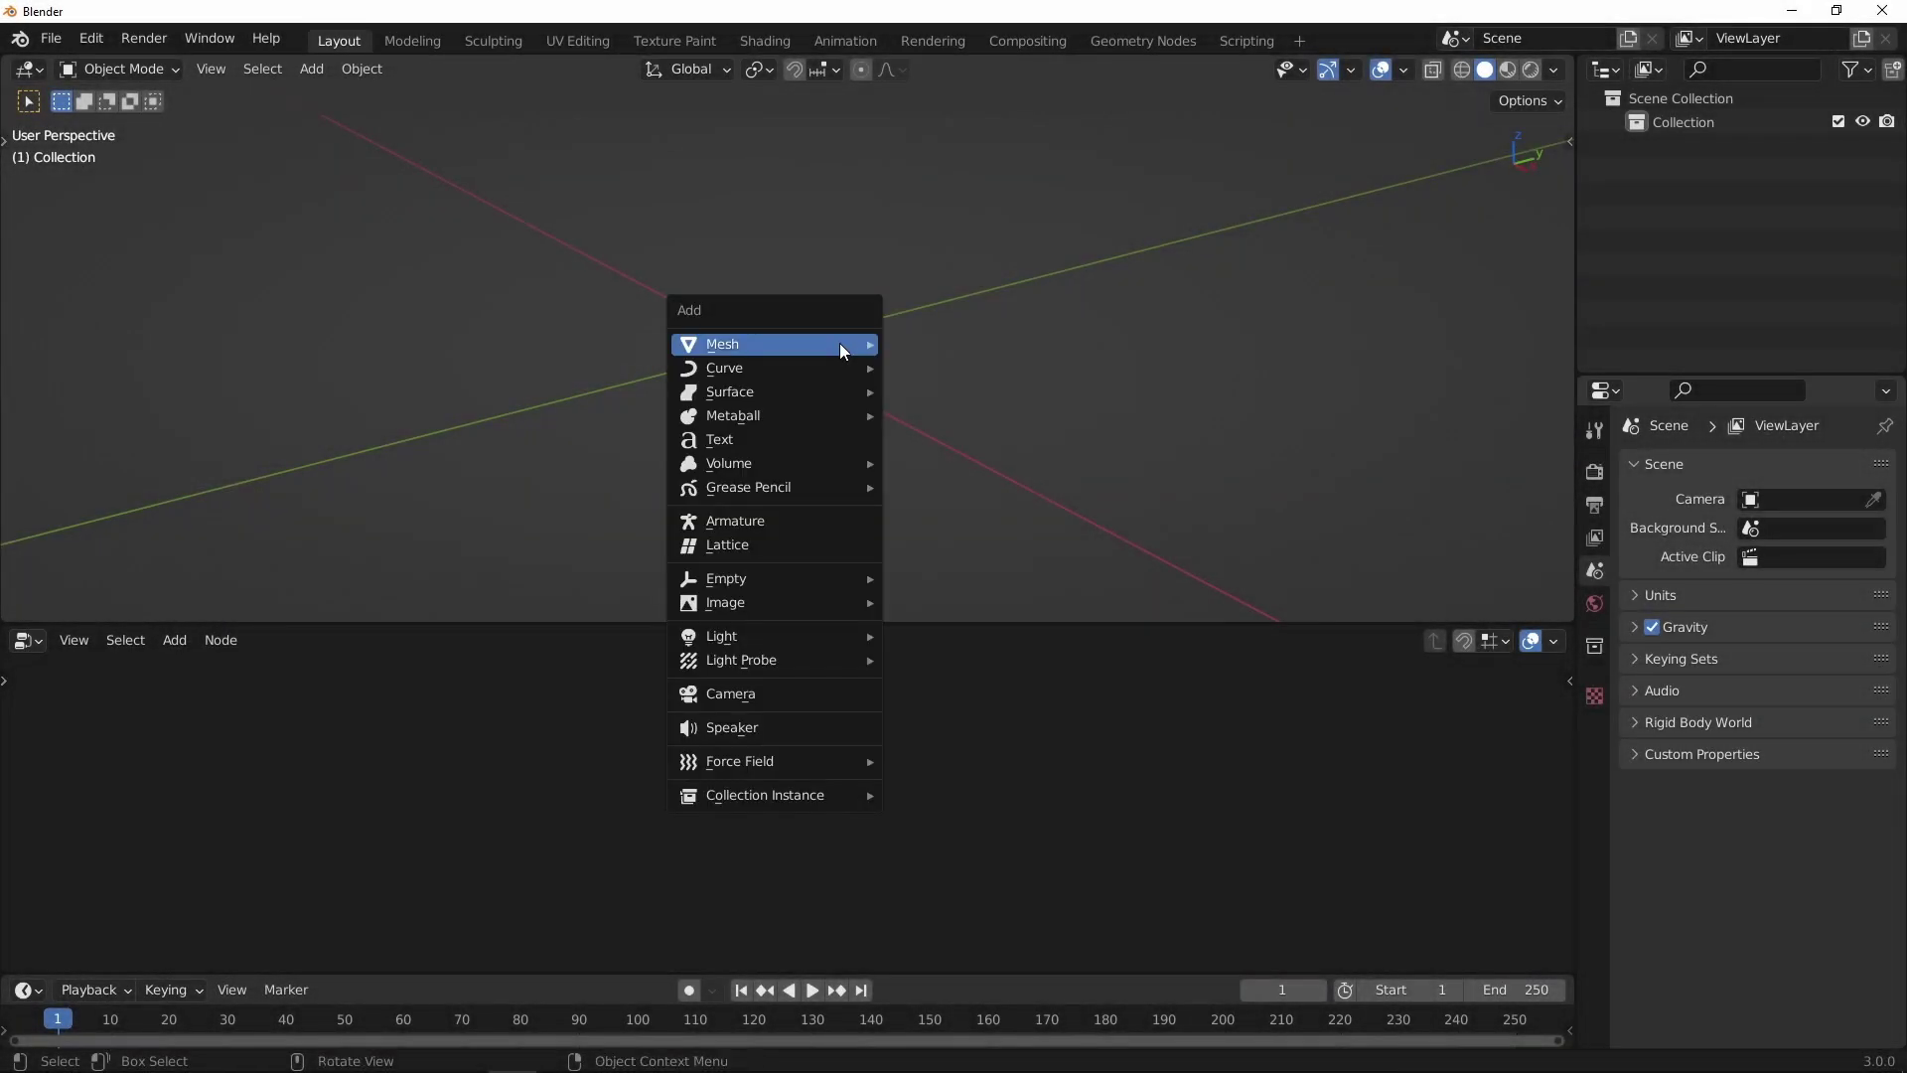
{"action": "mouse_move", "coordinate": [723, 344]}
{"action": "left_click", "coordinate": [931, 369]}
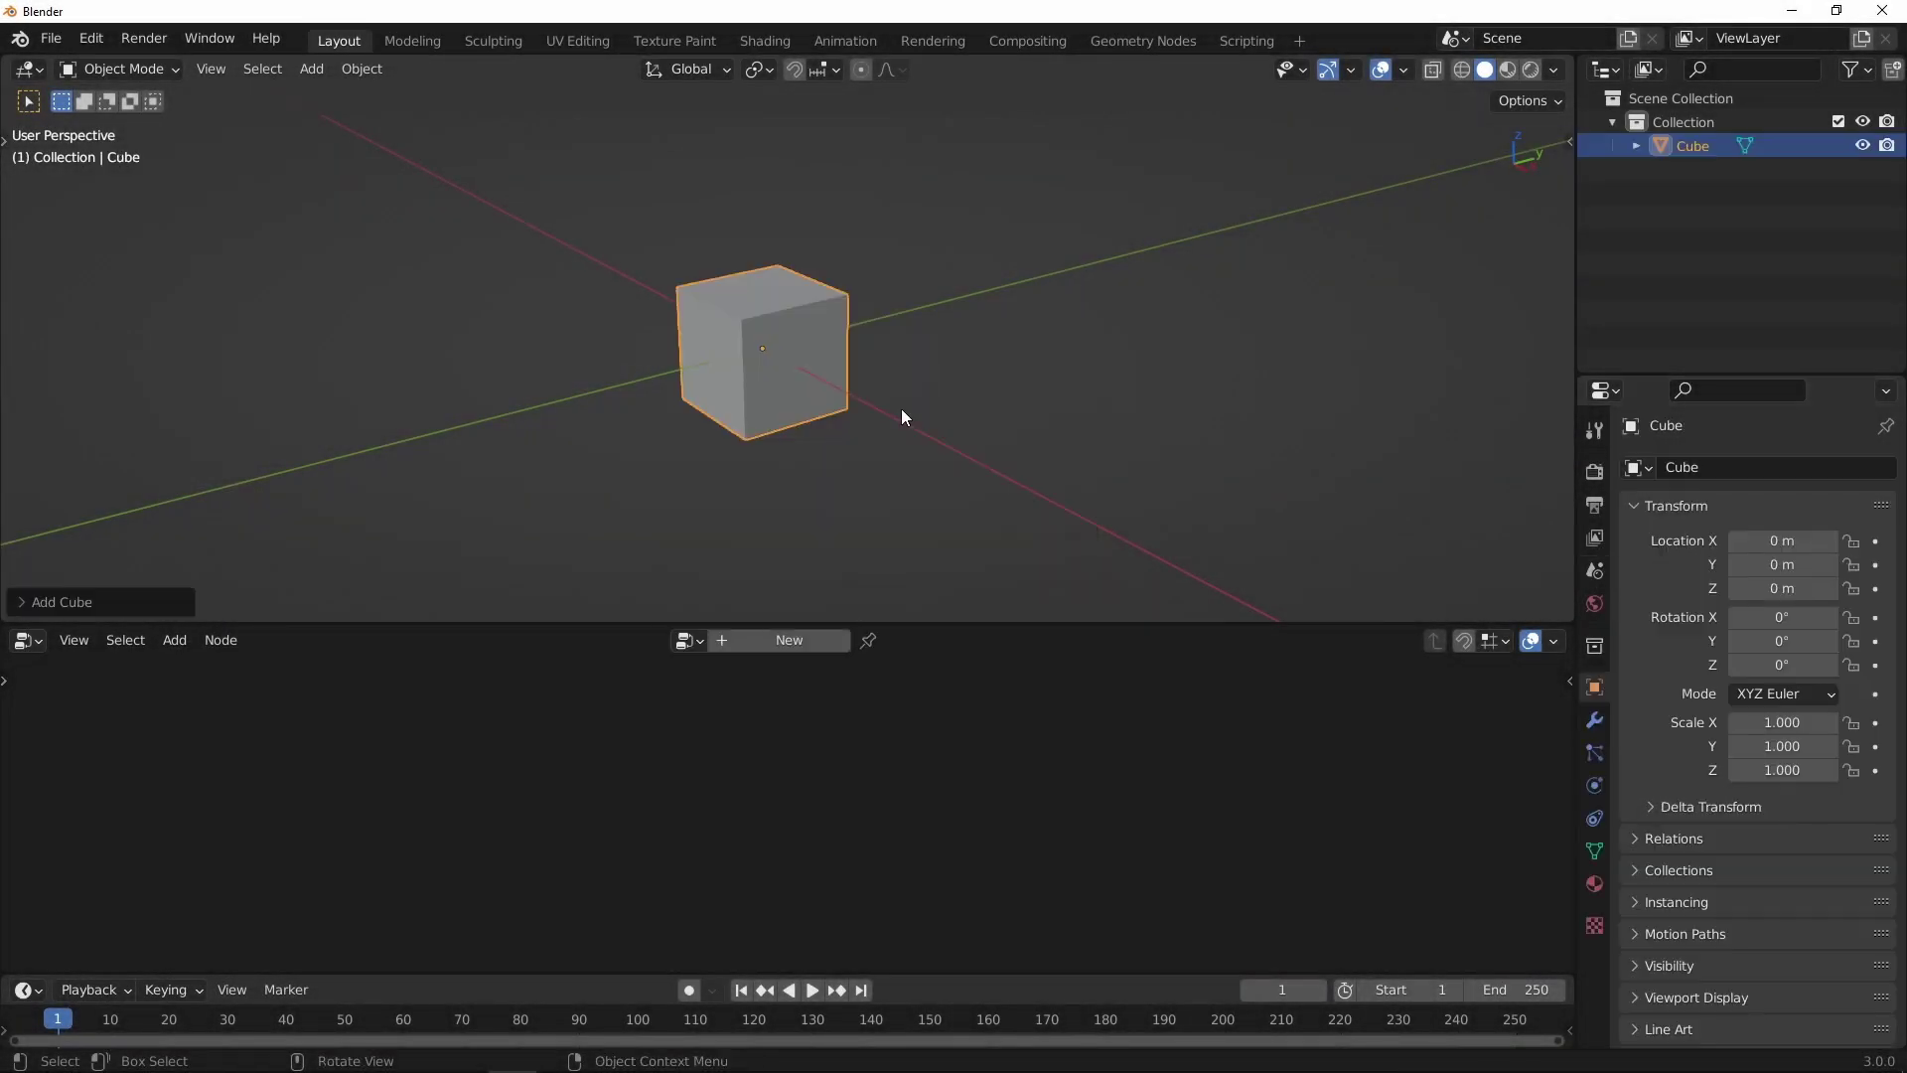
{"action": "left_click", "coordinate": [785, 649]}
{"action": "mouse_move", "coordinate": [608, 750]}
{"action": "middle_mouse_down", "text": "ctrl"}
{"action": "mouse_move", "coordinate": [784, 736]}
{"action": "mouse_move", "coordinate": [496, 784]}
{"action": "mouse_move", "coordinate": [722, 743]}
{"action": "middle_mouse_up", "text": "ctrl"}
{"action": "left_click", "coordinate": [496, 788]}
{"action": "key", "text": "x"}
{"action": "key", "text": "shift+a"}
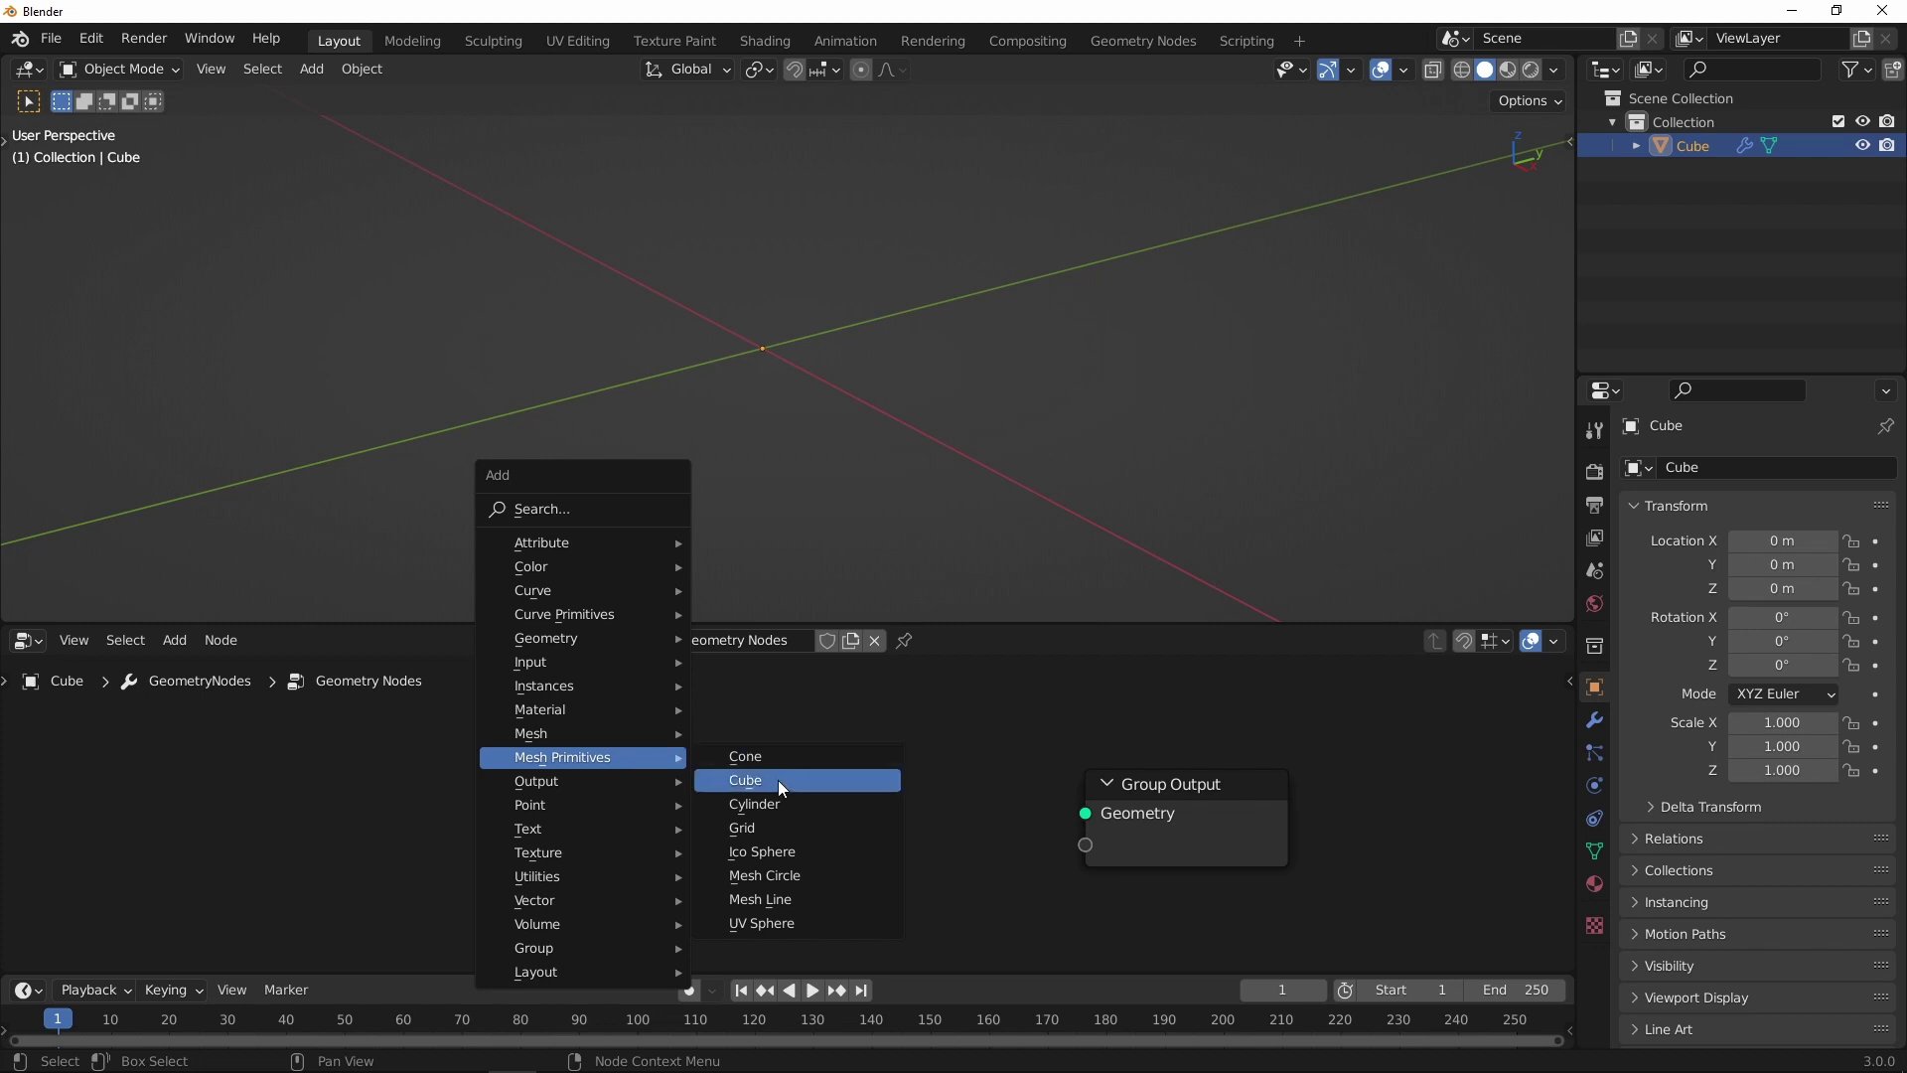
Step: Feed Group Output from an Ico Sphere node with 0.5 m radius and 4 subdivisions
{"action": "left_click", "coordinate": [777, 851]}
{"action": "left_click", "coordinate": [506, 734]}
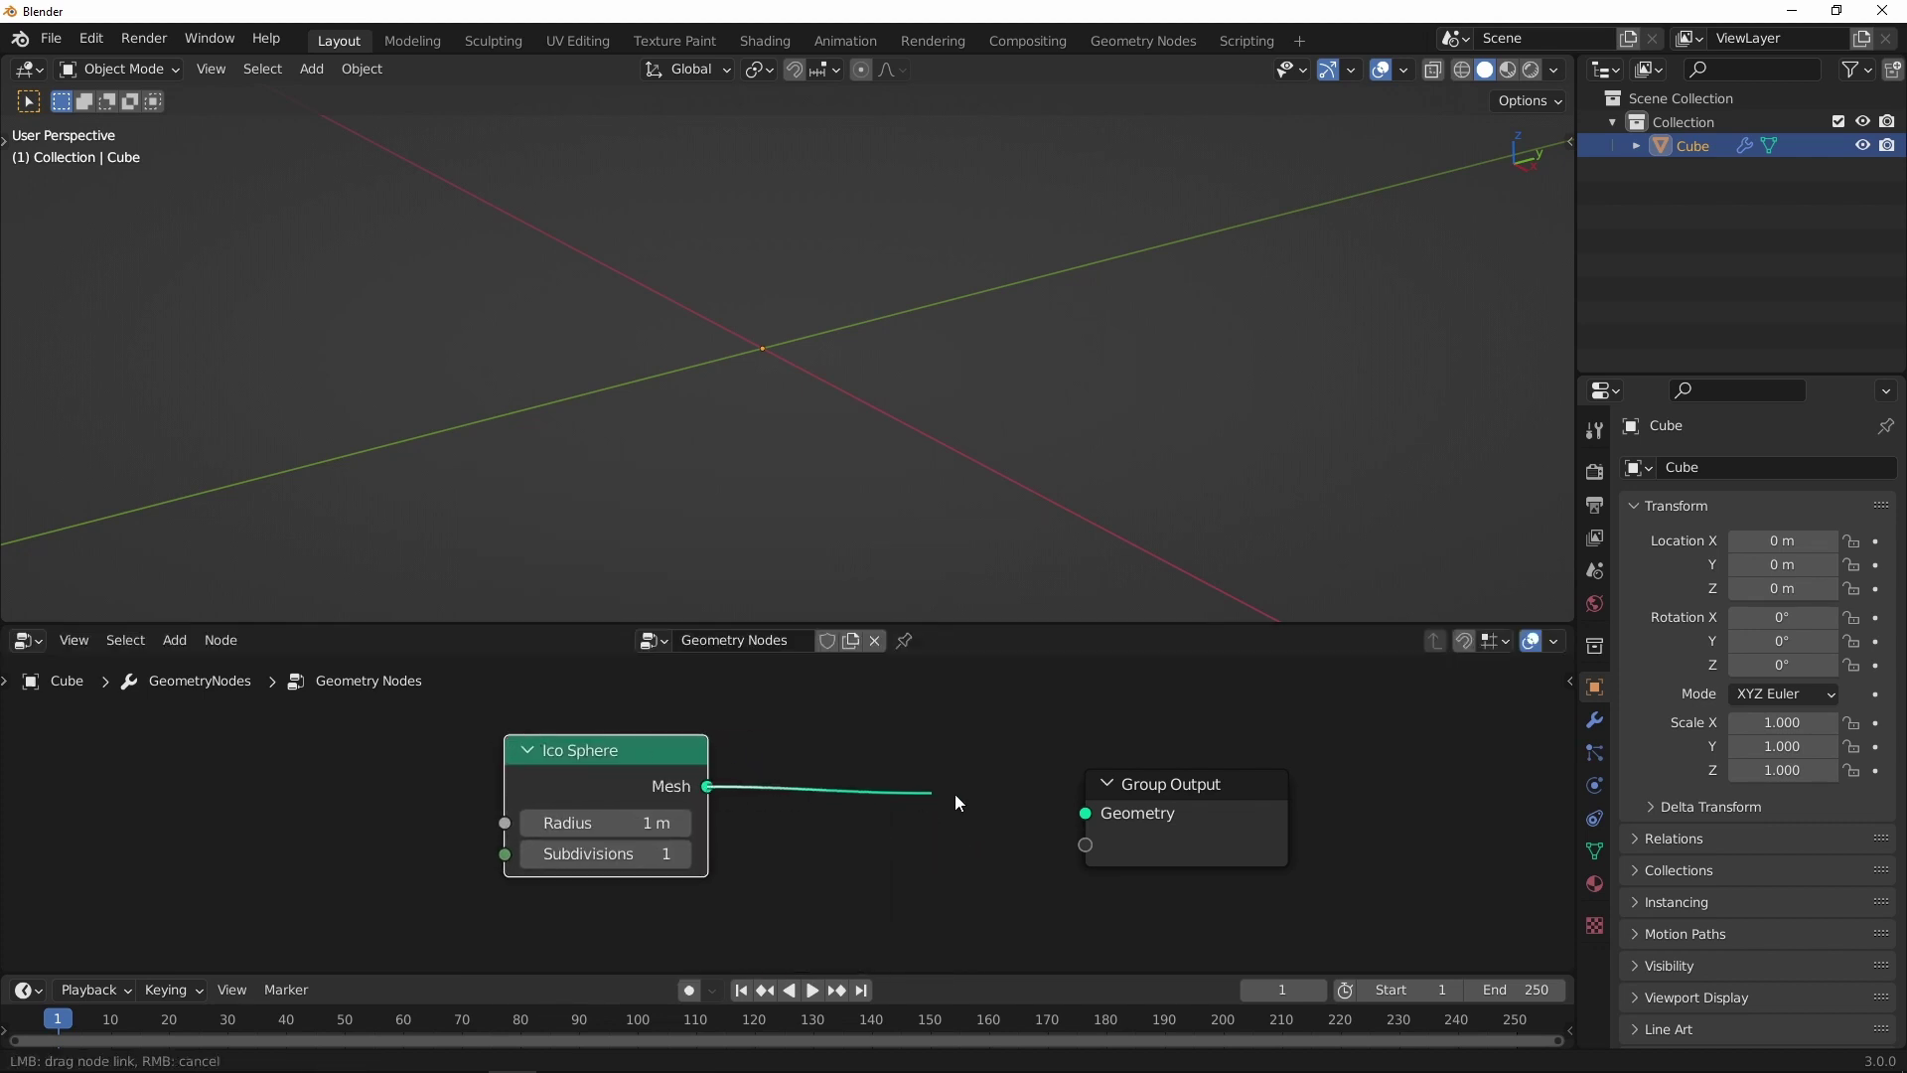
{"action": "left_click_drag", "start_coordinate": [1086, 820], "coordinate": [1086, 814]}
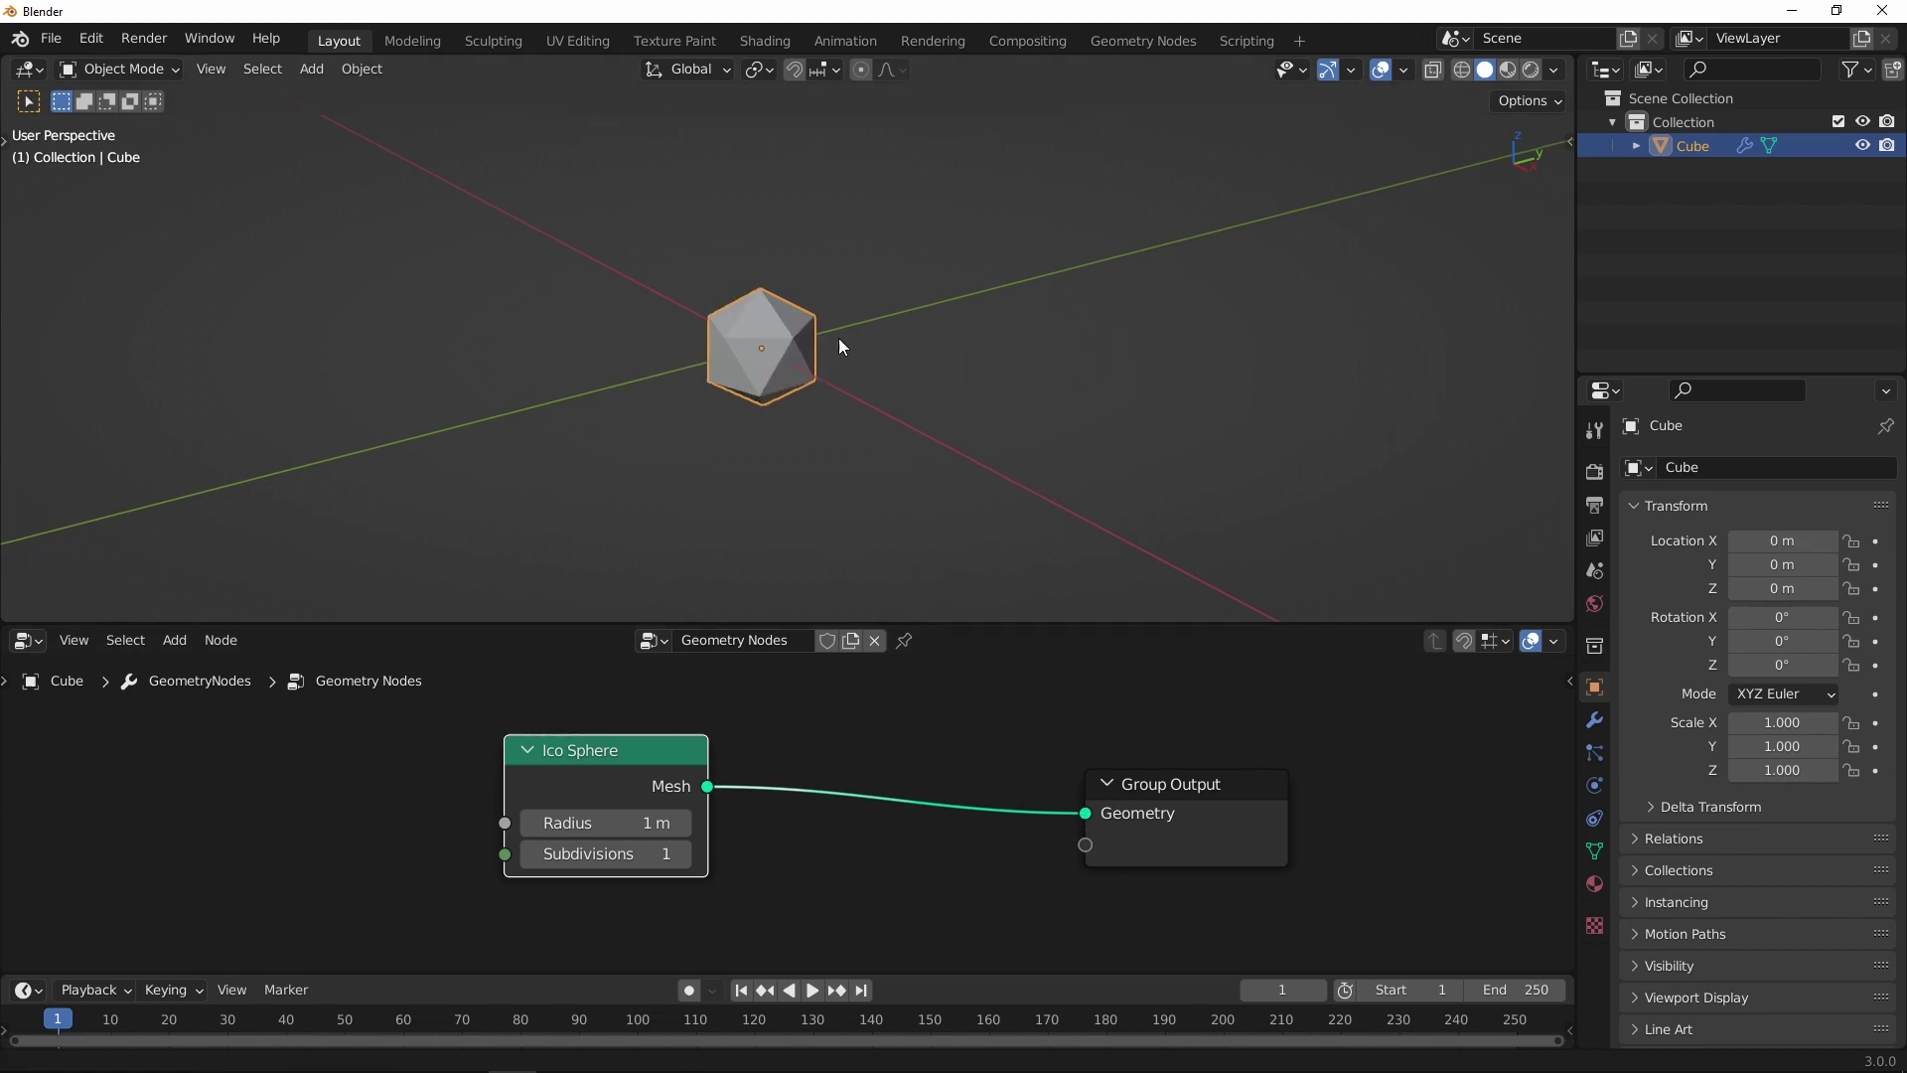
{"action": "scroll", "coordinate": [839, 338], "scroll_direction": "up", "scroll_amount": 2}
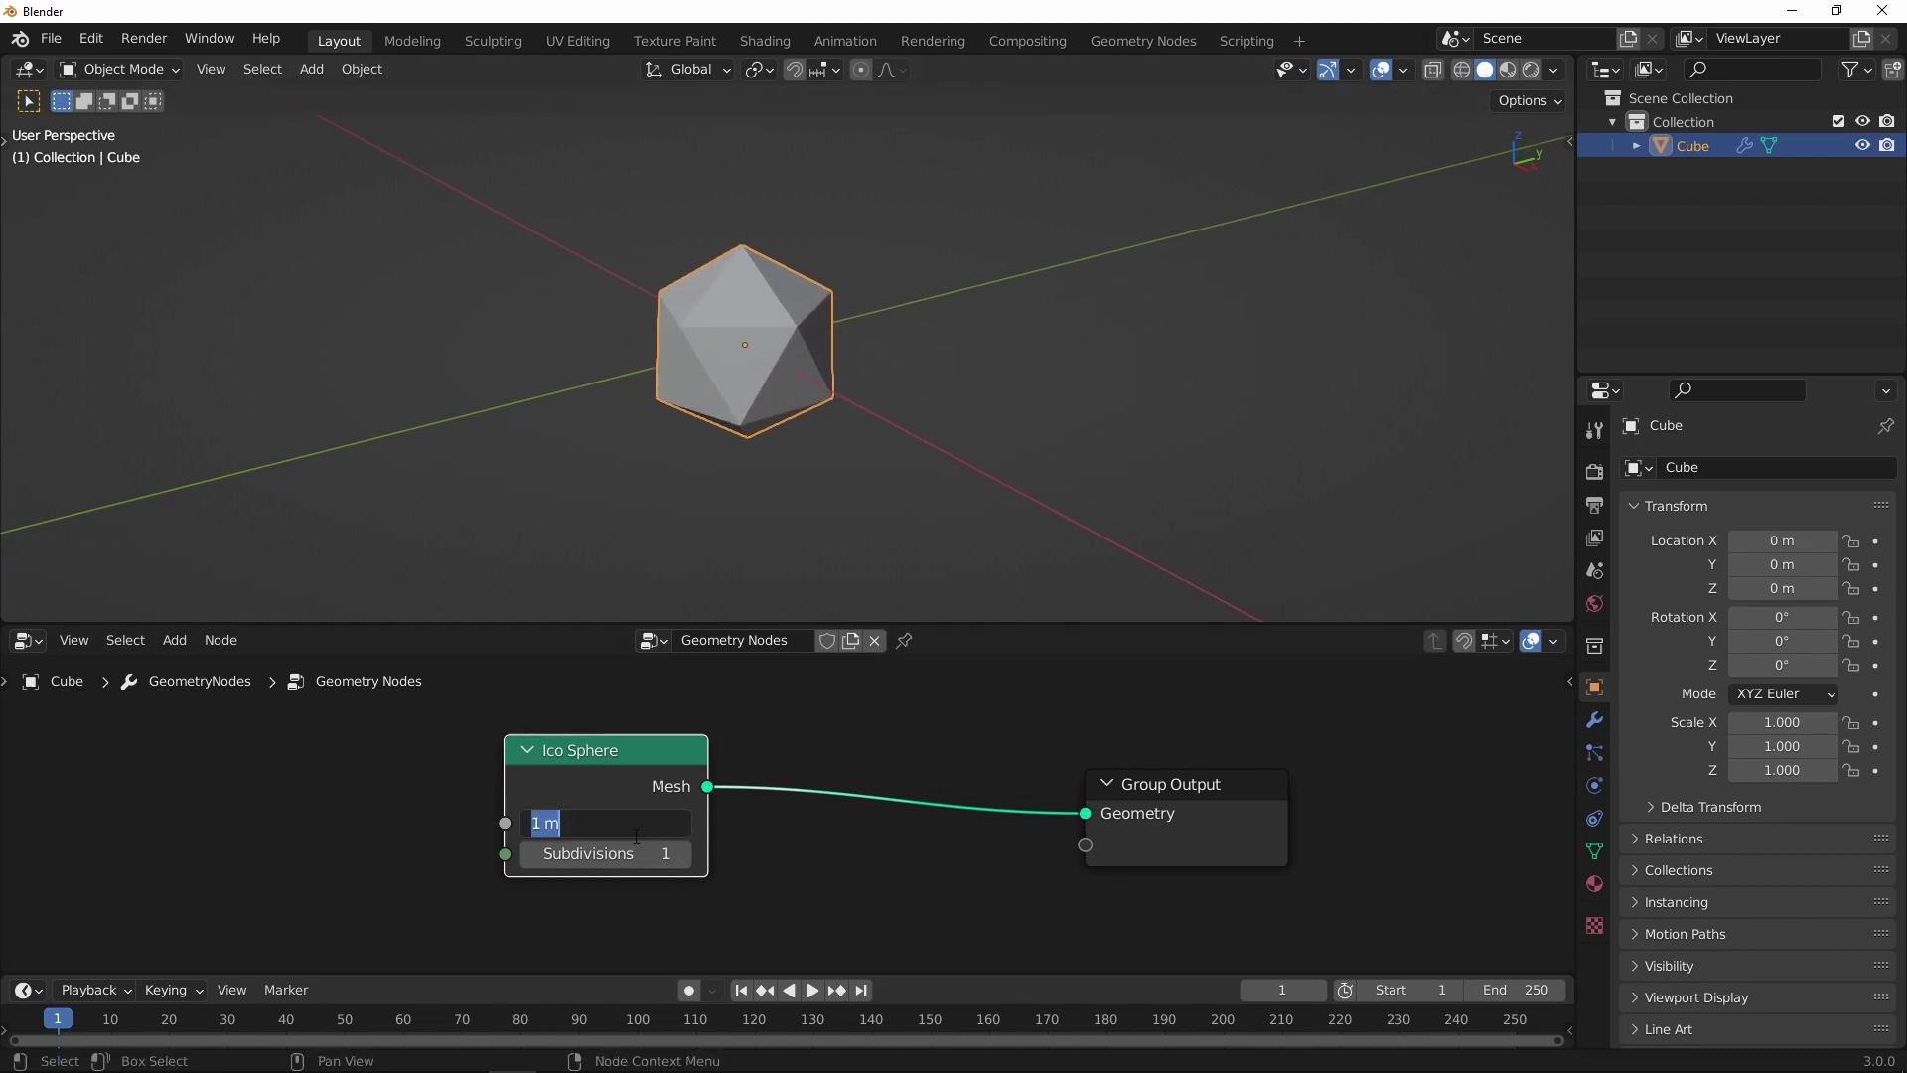
{"action": "left_click", "coordinate": [633, 832]}
{"action": "type", "text": ".5"}
{"action": "key", "text": "Return"}
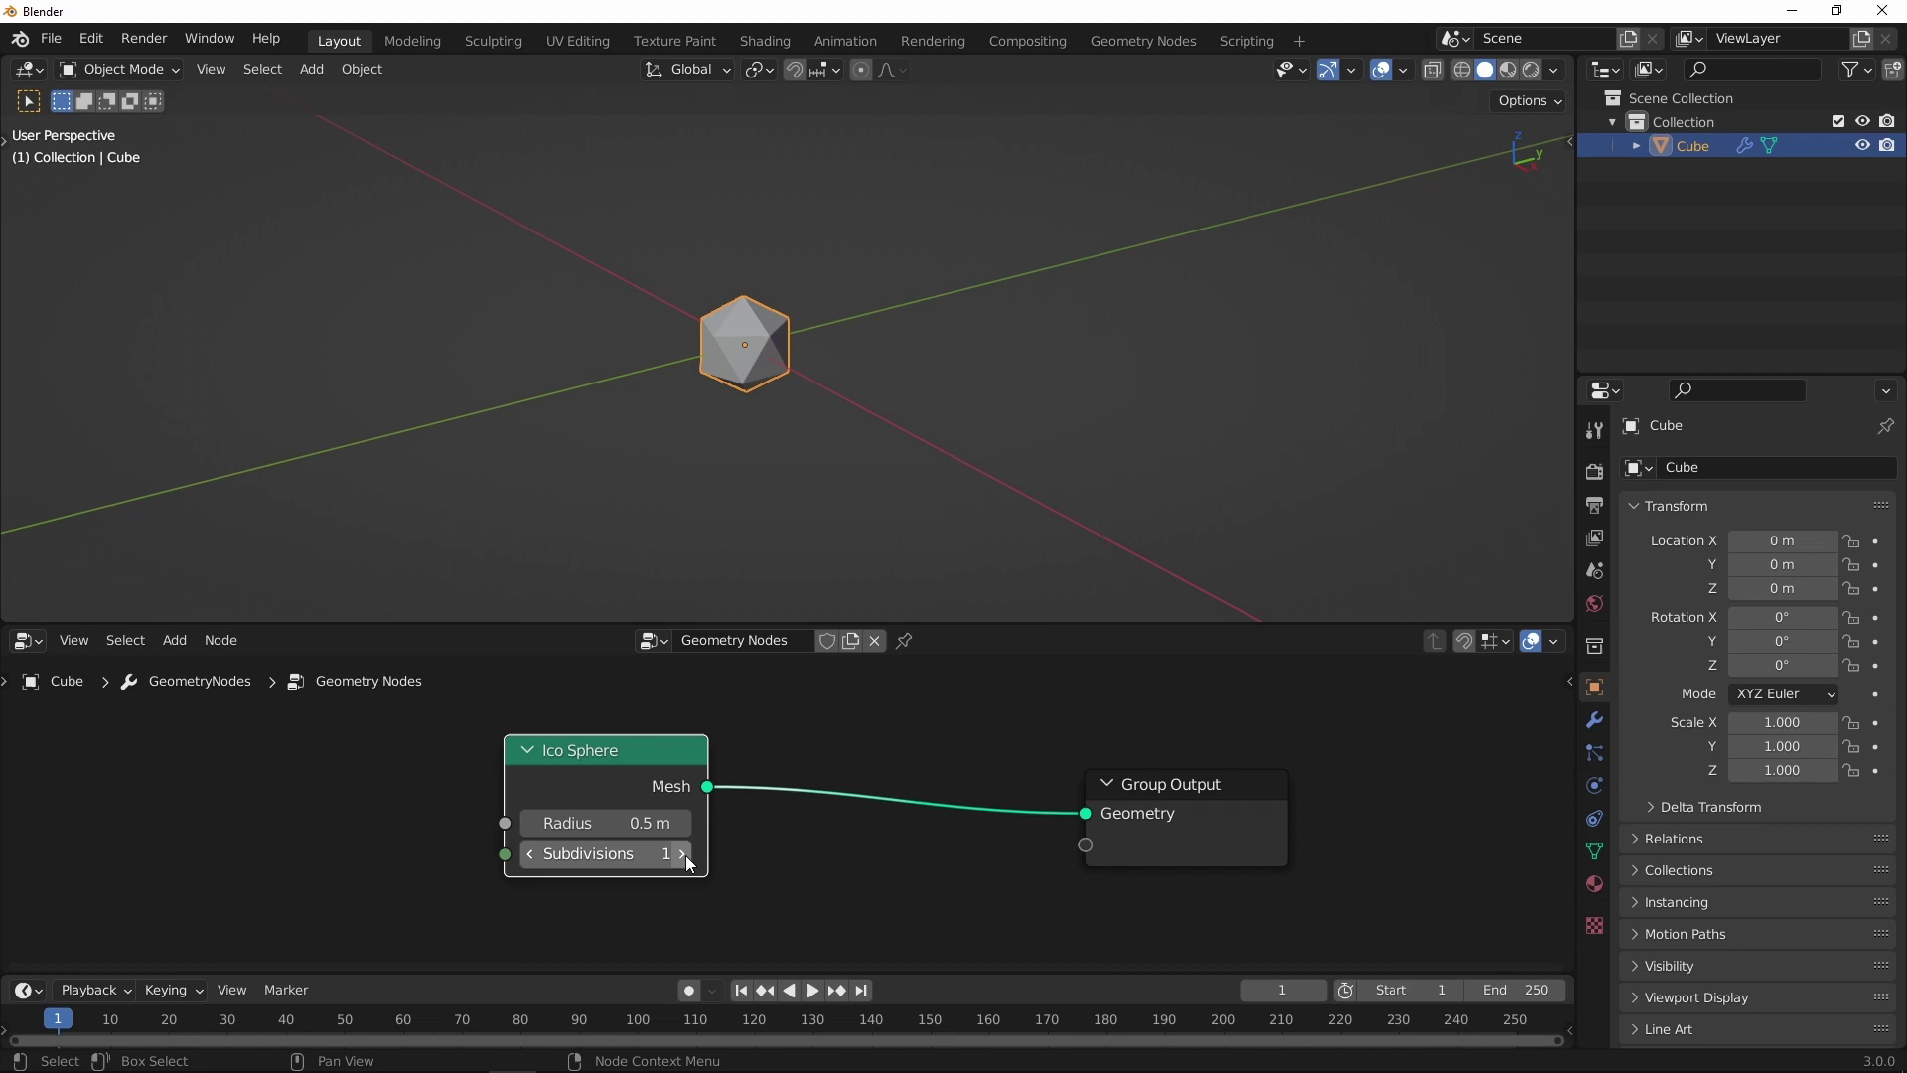
{"action": "left_click", "coordinate": [686, 856]}
{"action": "left_click", "coordinate": [687, 855]}
{"action": "left_click", "coordinate": [687, 857]}
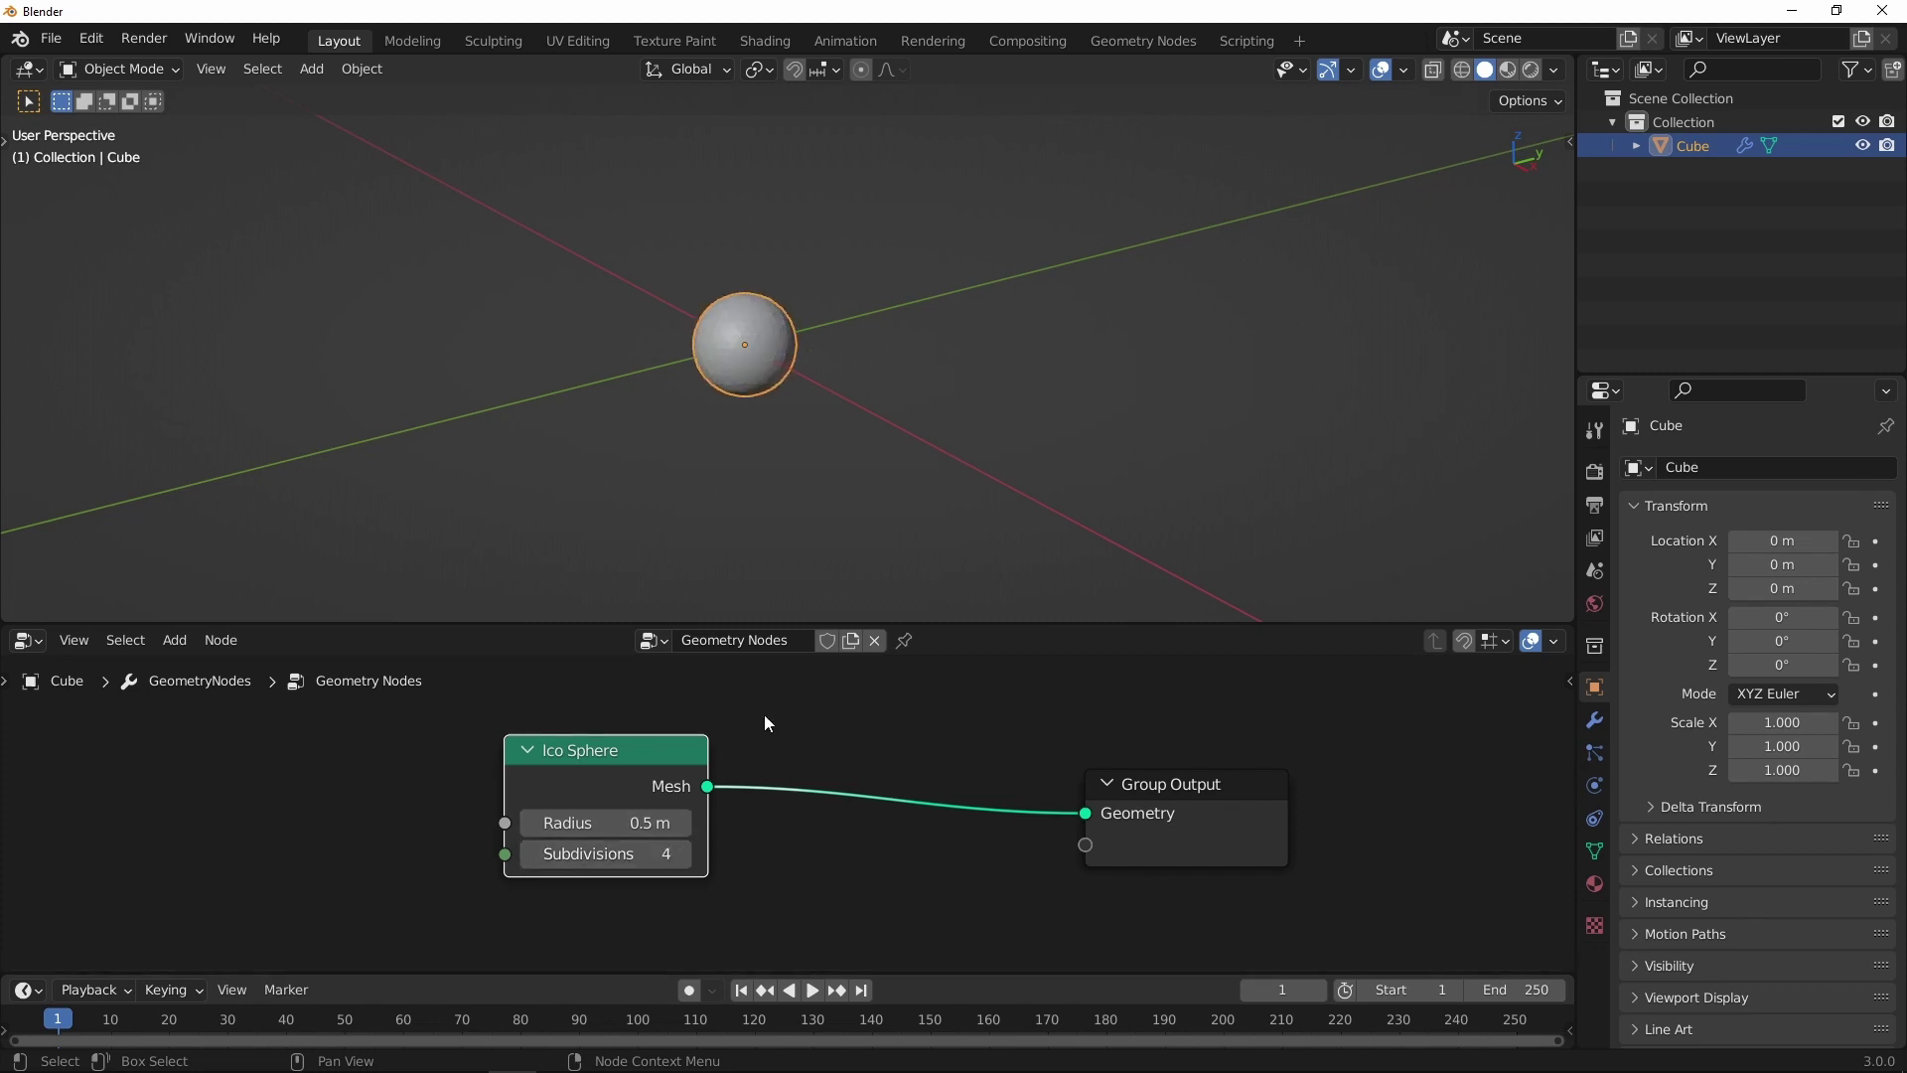
Step: Enlarge the node editor and rearrange the Ico Sphere and Group Output nodes
{"action": "left_click_drag", "start_coordinate": [954, 625], "coordinate": [956, 450]}
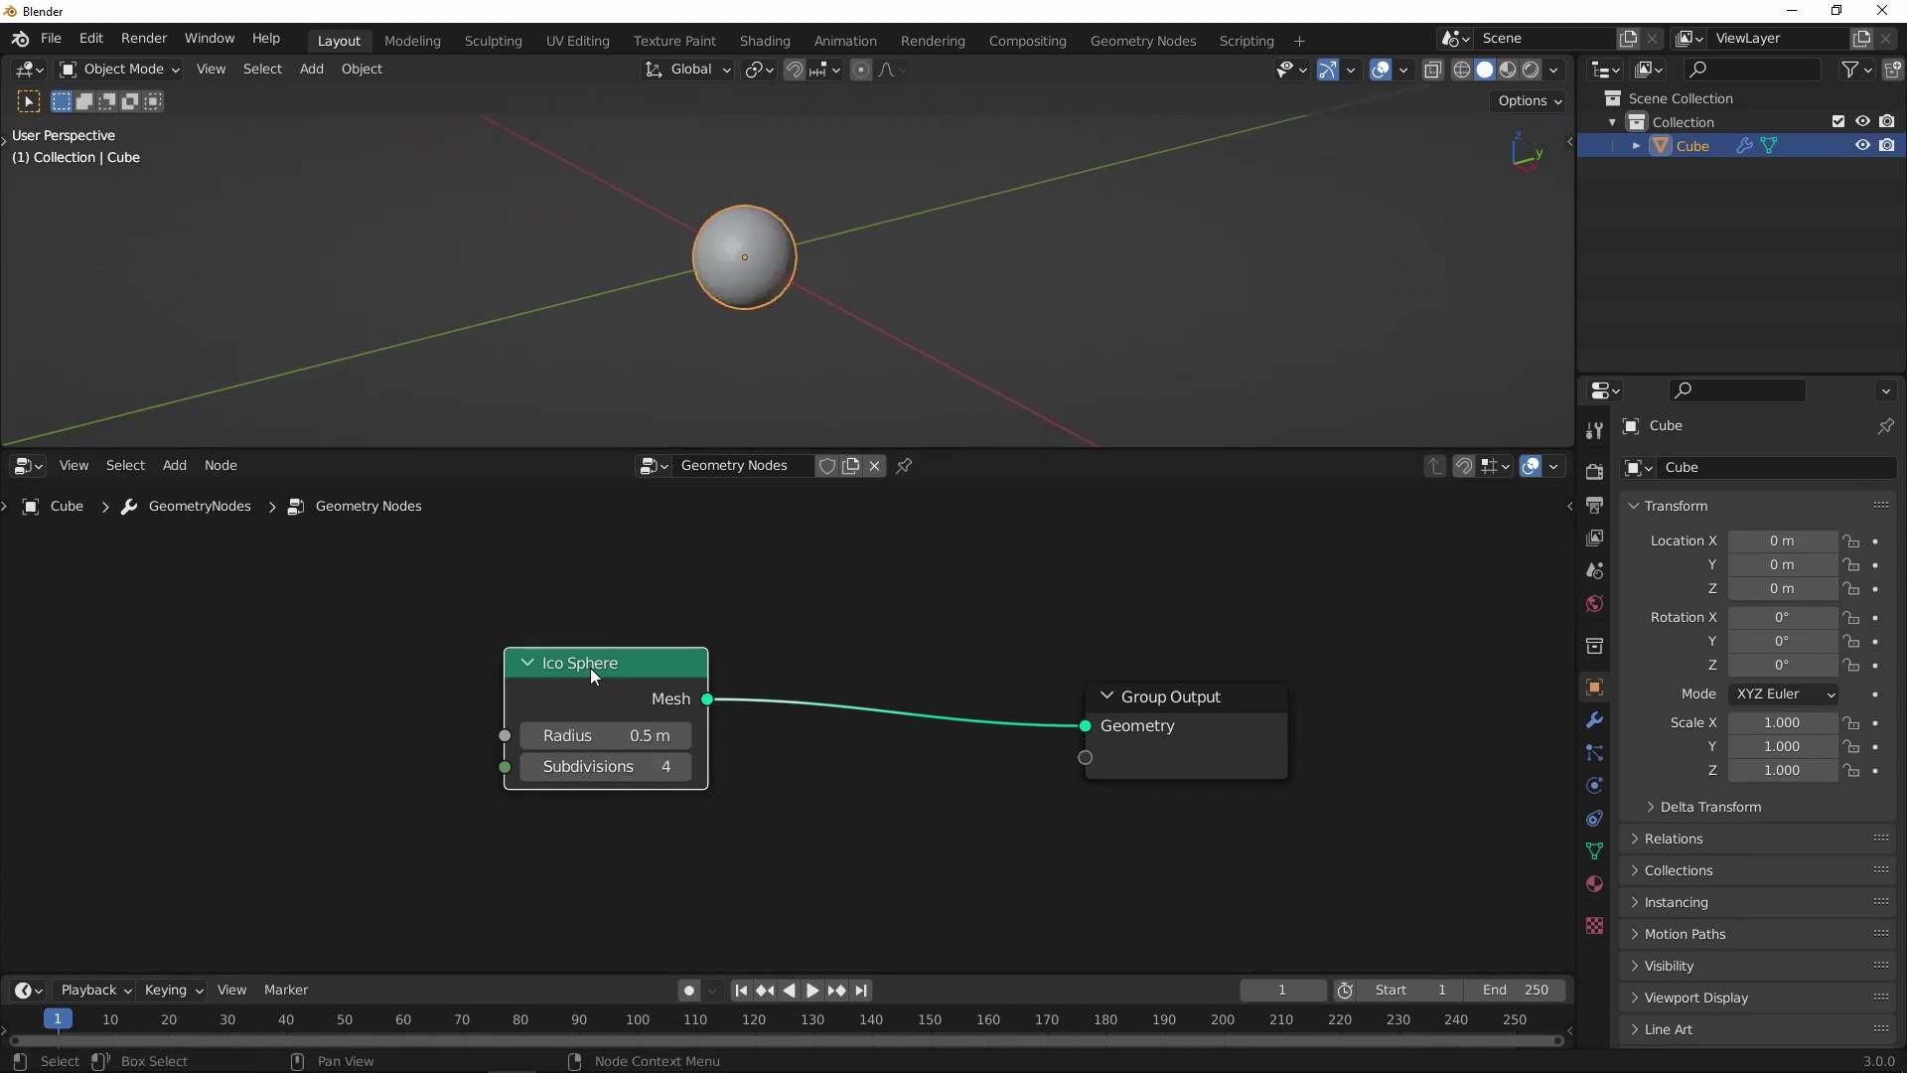
{"action": "left_click_drag", "start_coordinate": [596, 667], "coordinate": [453, 637]}
{"action": "left_click_drag", "start_coordinate": [1104, 695], "coordinate": [1135, 694]}
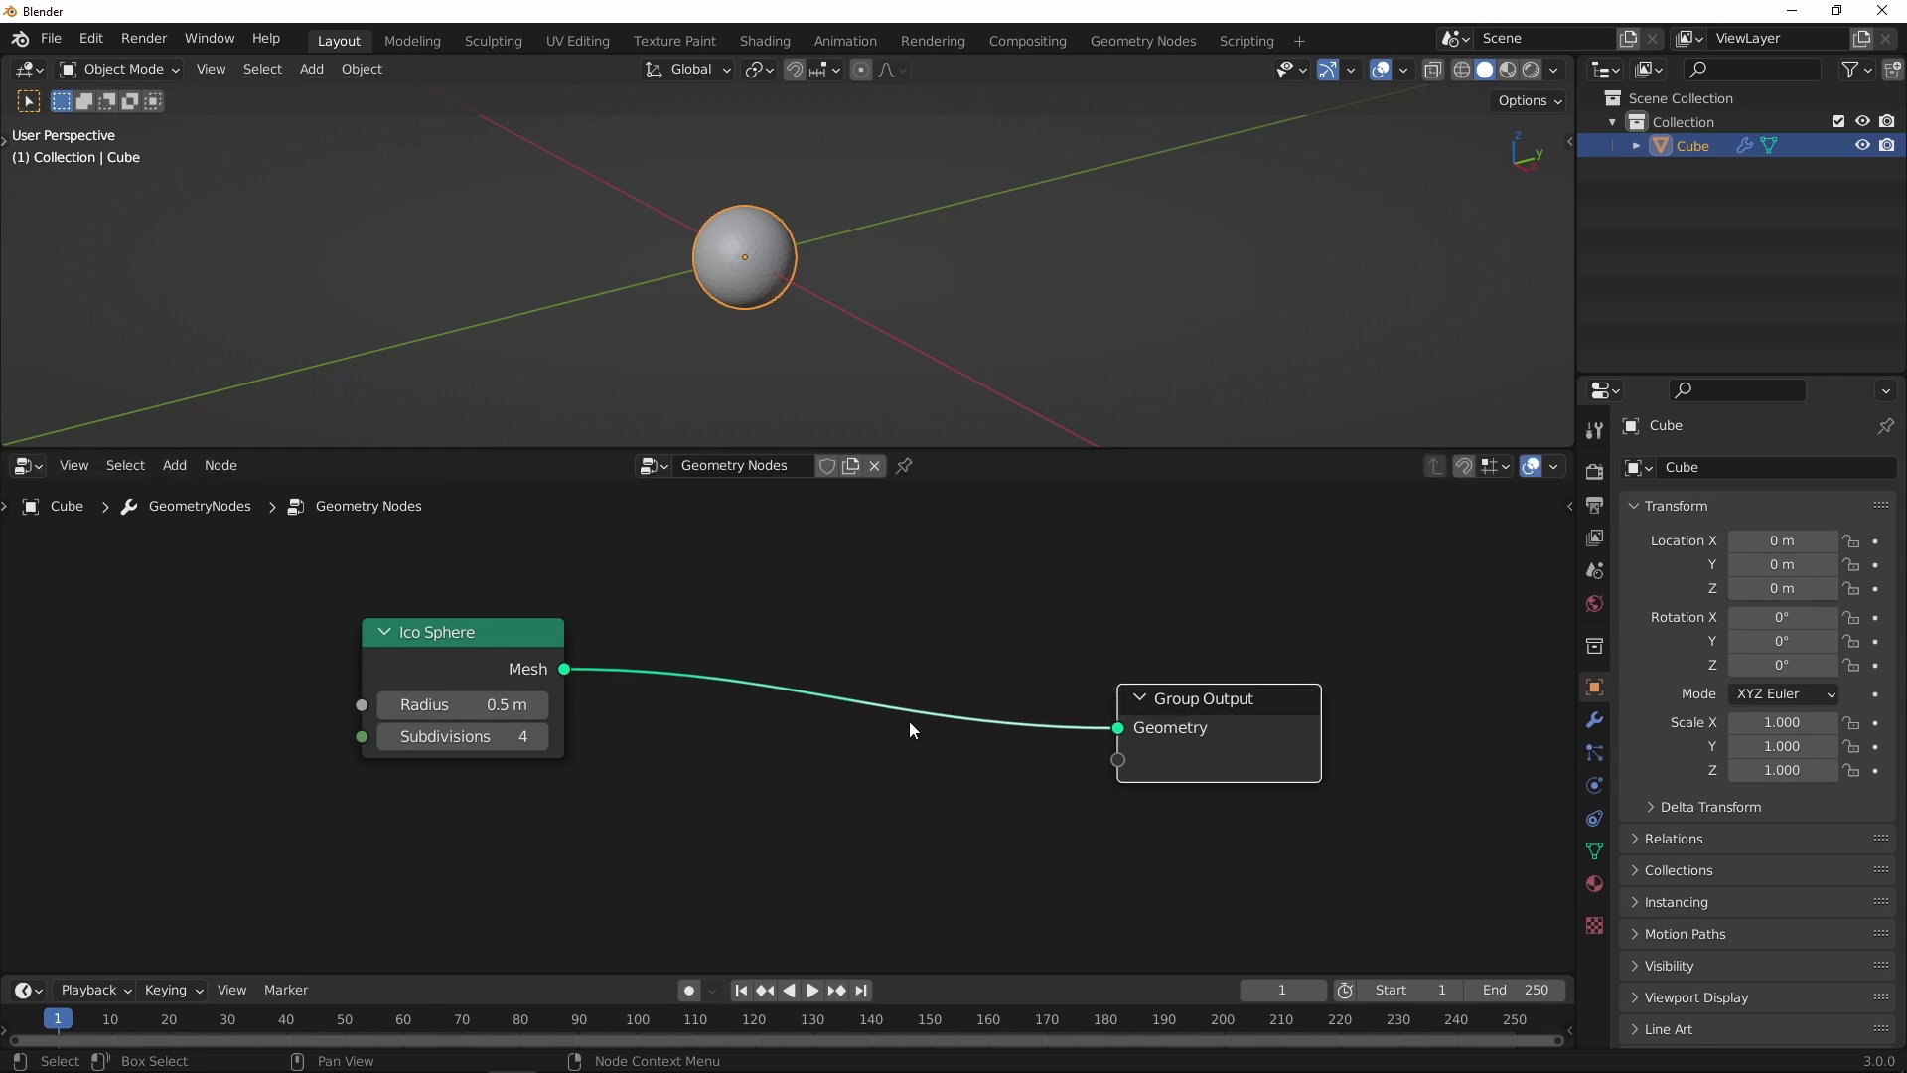
{"action": "middle_click_drag", "start_coordinate": [909, 722], "coordinate": [946, 709]}
{"action": "key", "text": "shift+a"}
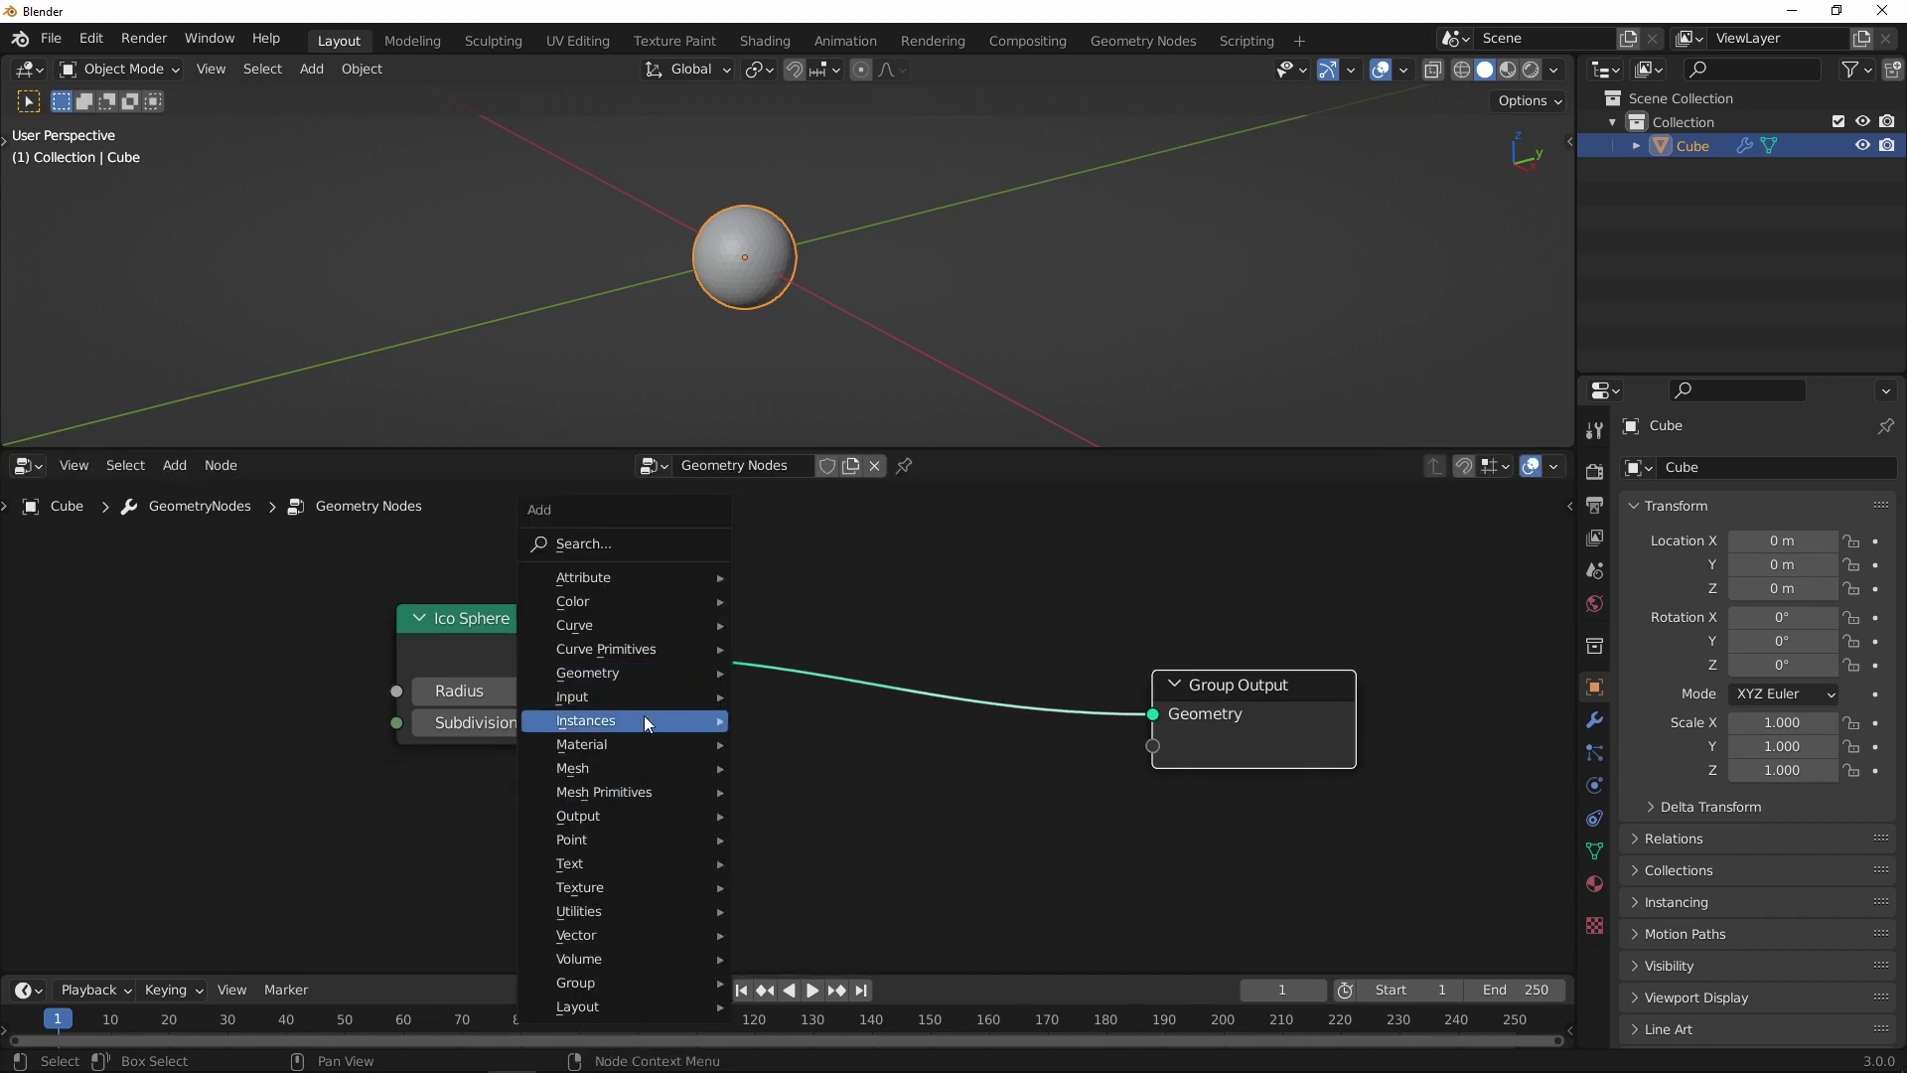
Step: Insert an Instance on Points node between the Ico Sphere and Group Output
{"action": "mouse_move", "coordinate": [623, 719]}
{"action": "left_click", "coordinate": [866, 722]}
{"action": "left_click", "coordinate": [847, 570]}
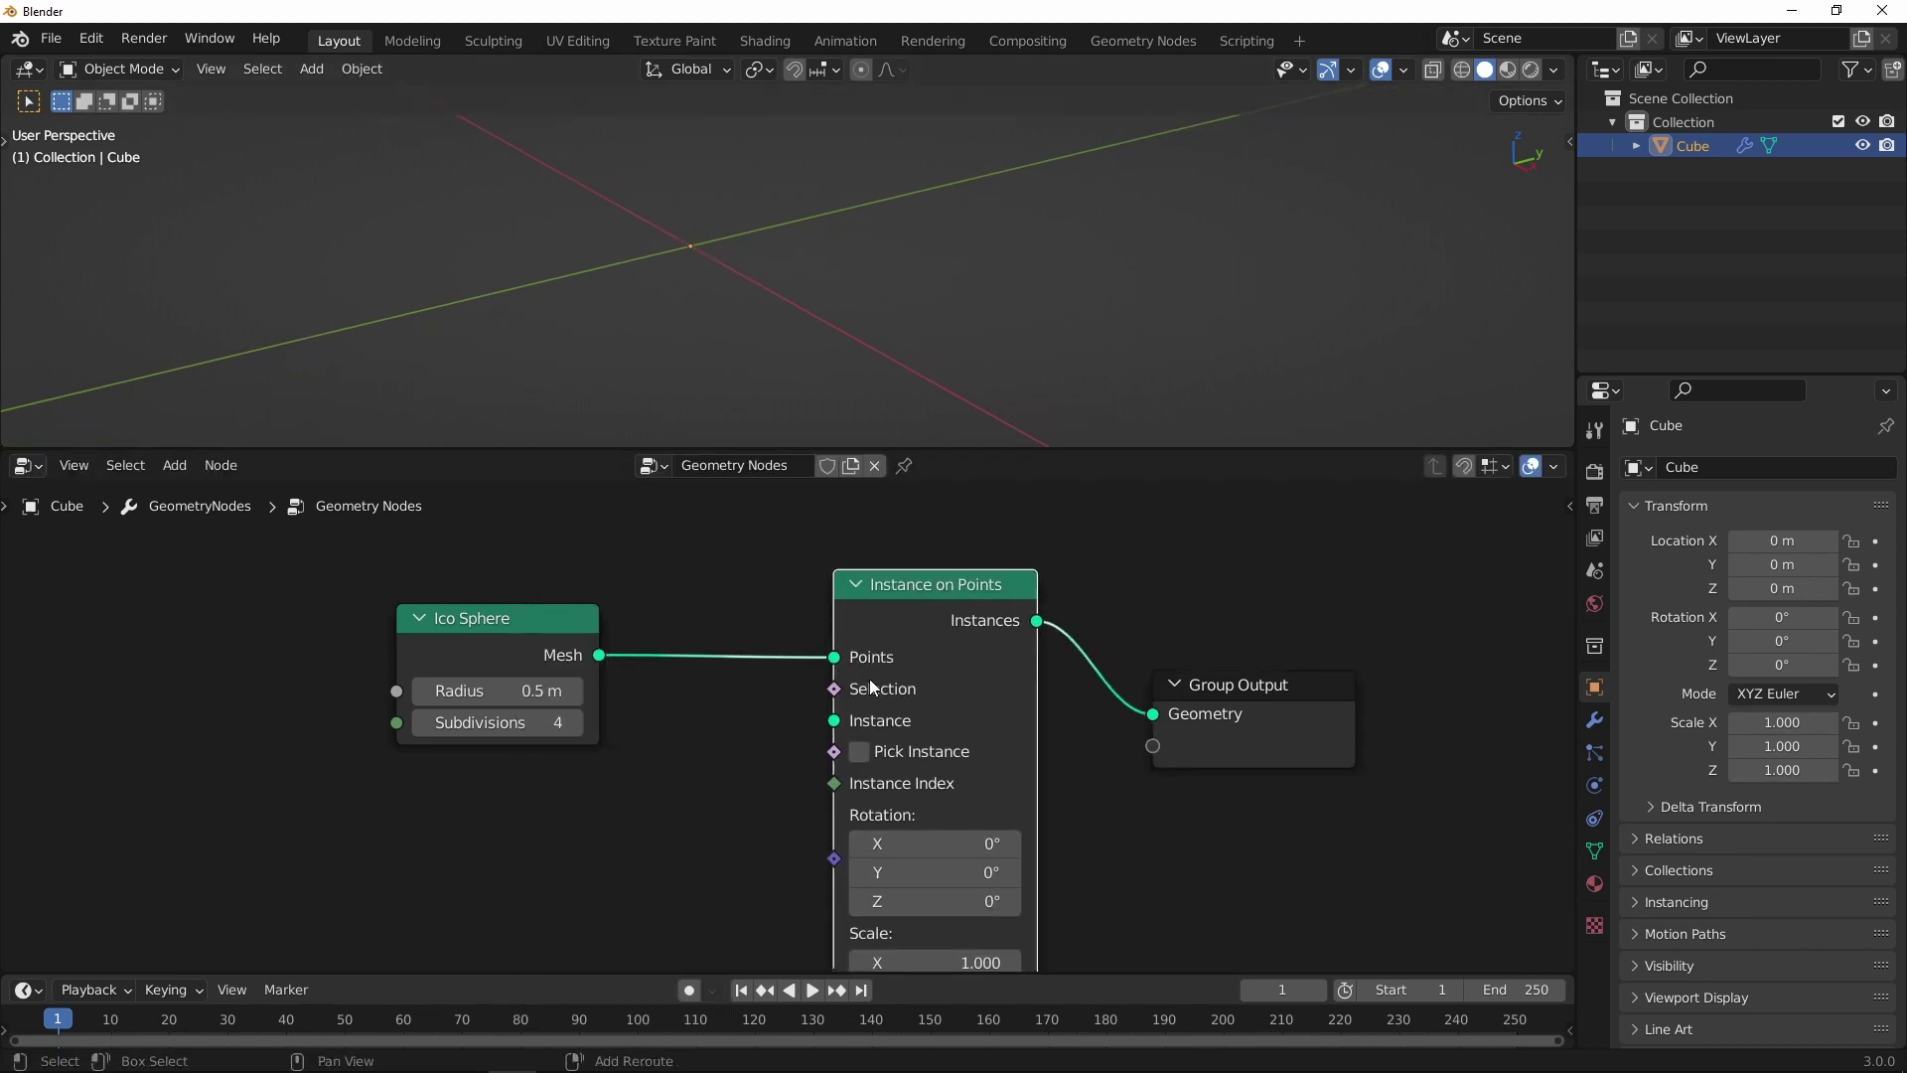
{"action": "left_click_drag", "start_coordinate": [930, 585], "coordinate": [928, 594]}
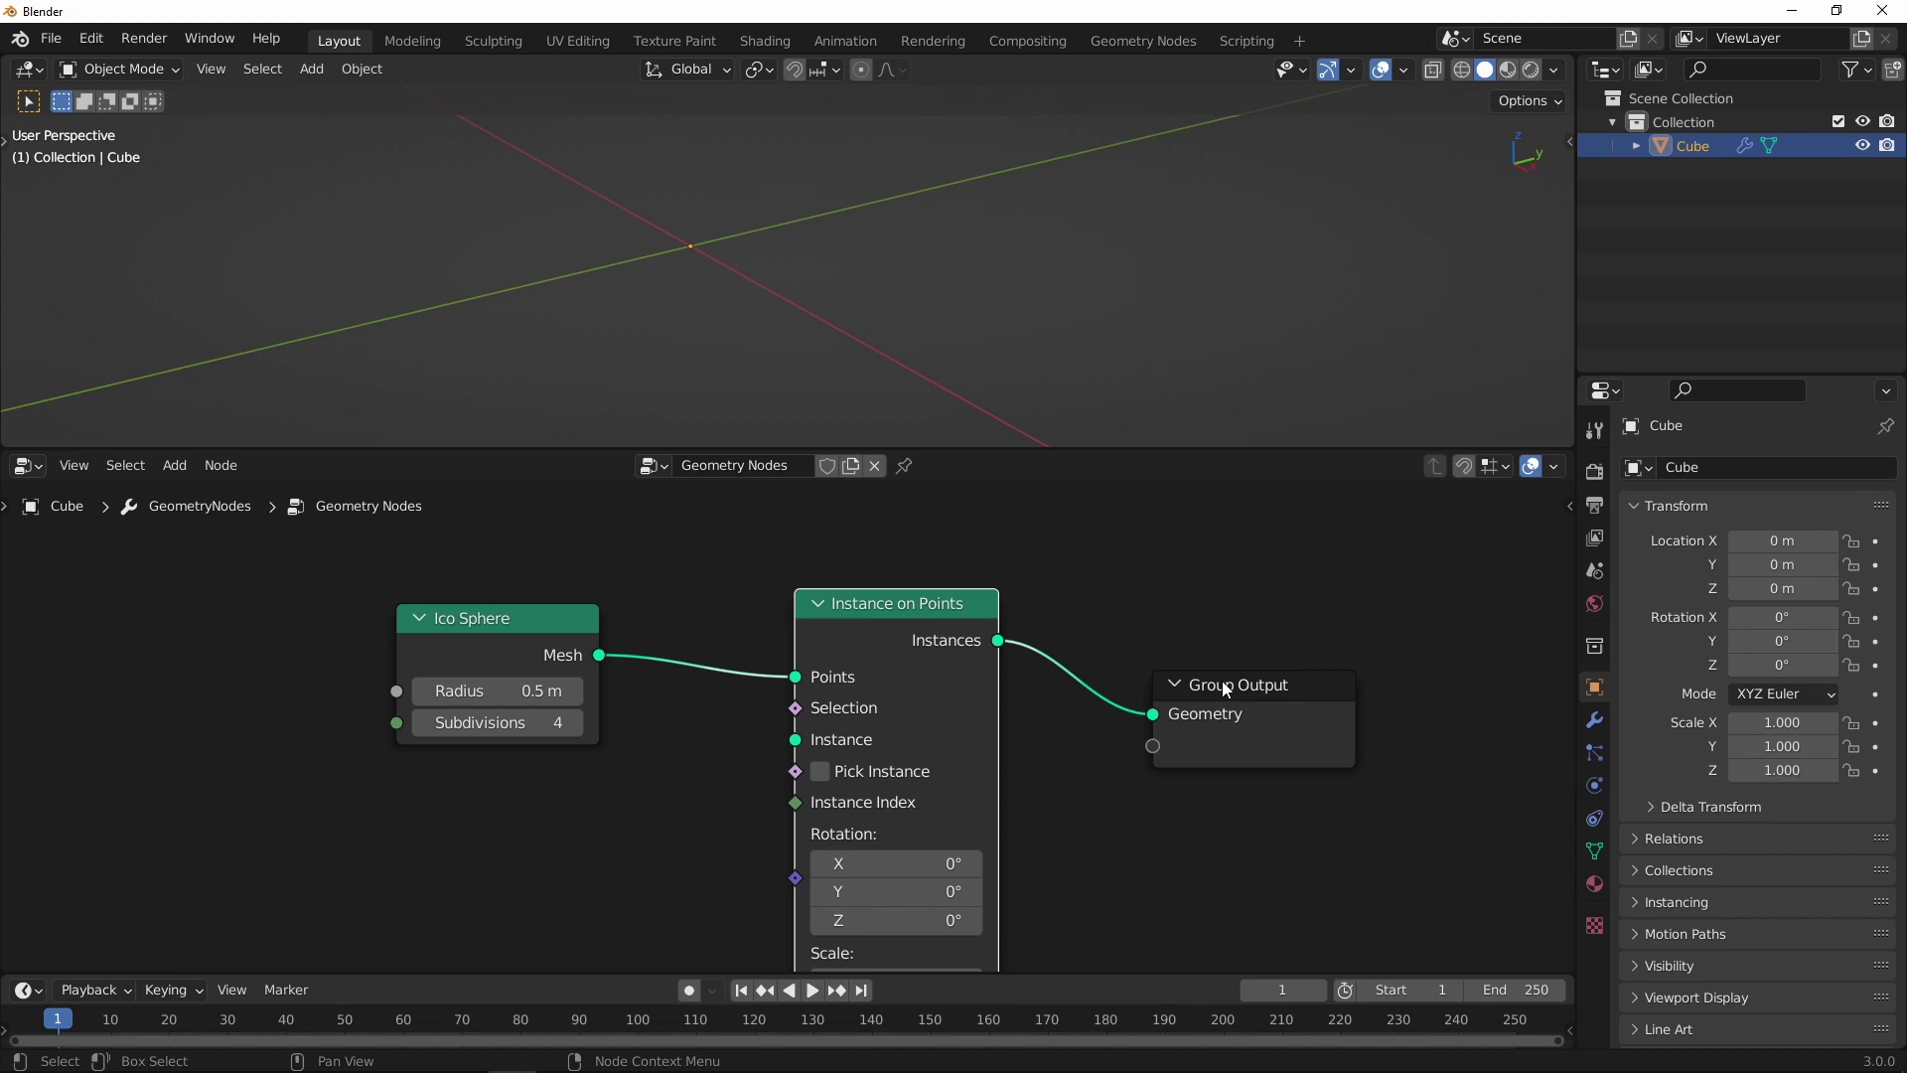
{"action": "left_click_drag", "start_coordinate": [1222, 682], "coordinate": [1222, 626]}
{"action": "scroll", "coordinate": [913, 775], "scroll_direction": "down", "scroll_amount": 2}
{"action": "left_click_drag", "start_coordinate": [699, 631], "coordinate": [601, 620]}
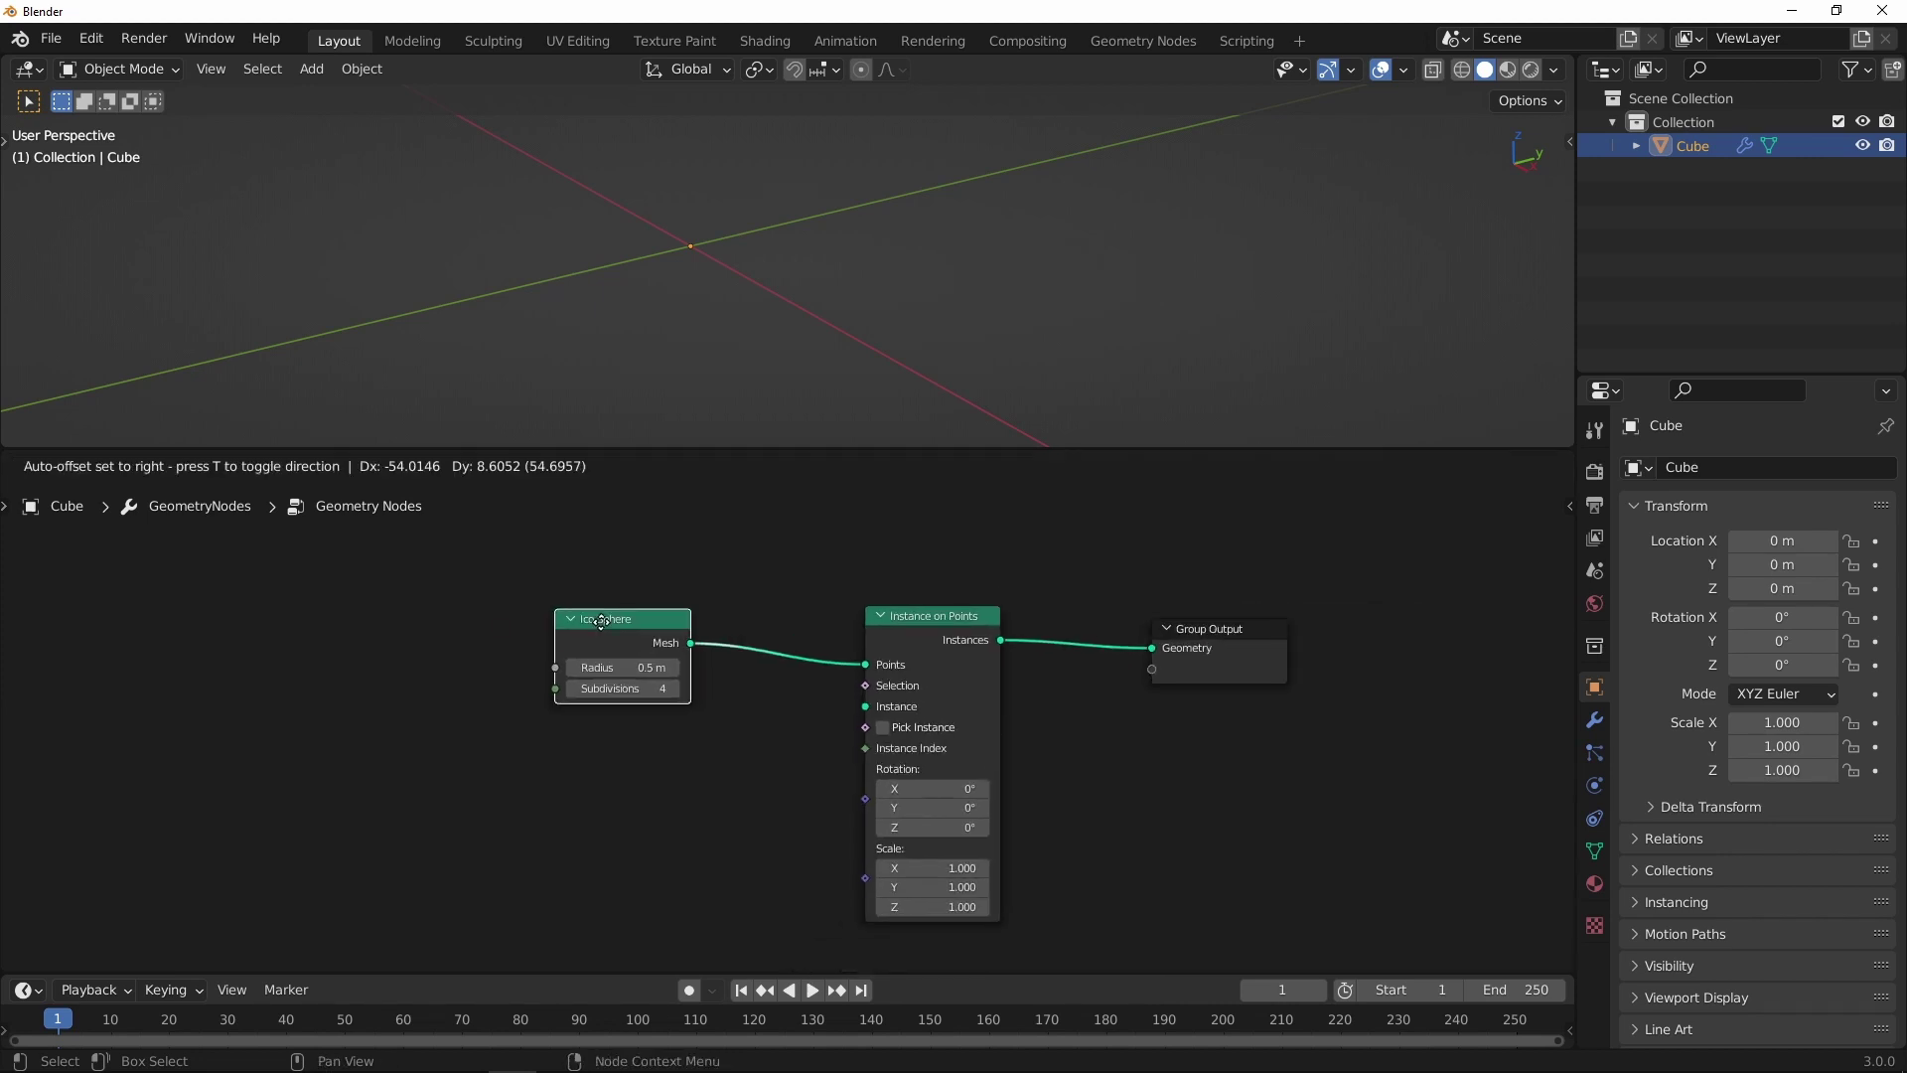
Step: Use a 0.1 m radius UV Sphere as the instance
{"action": "key", "text": "shift+a"}
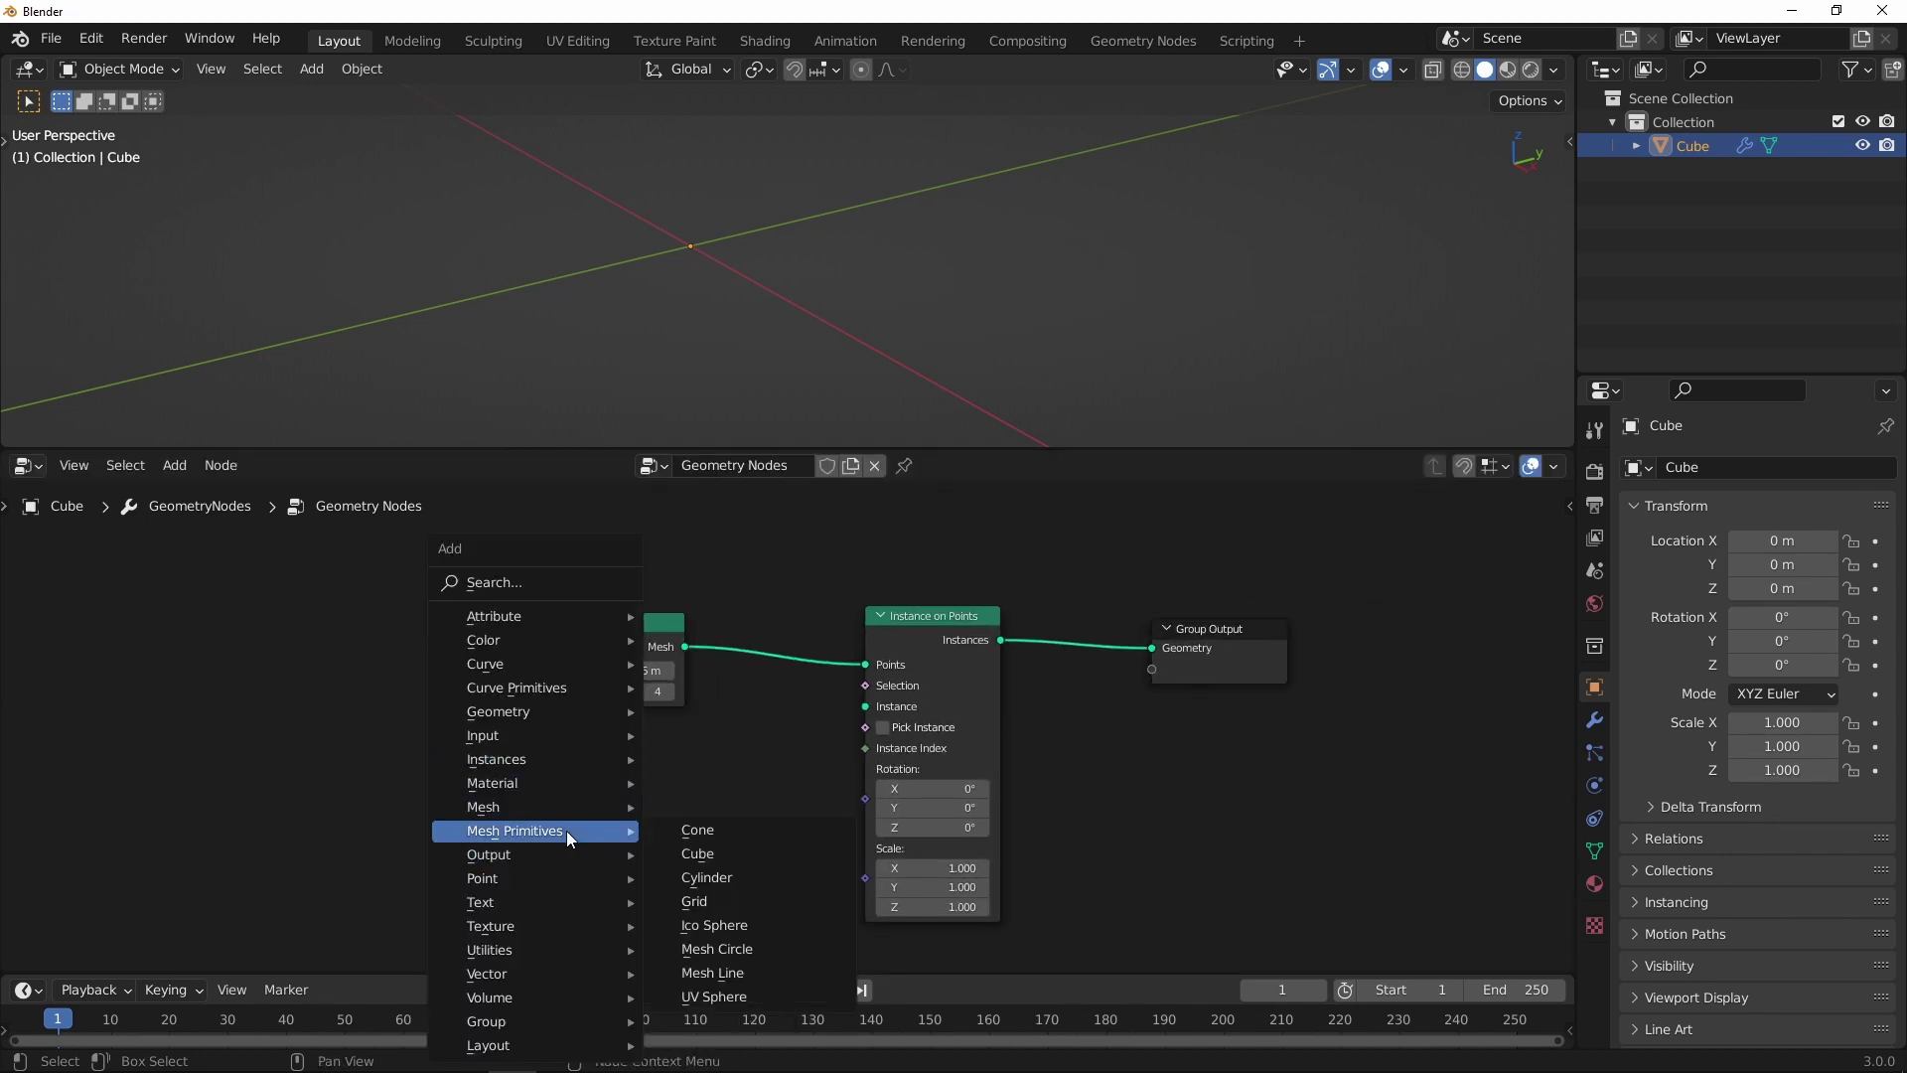
{"action": "left_click", "coordinate": [750, 995]}
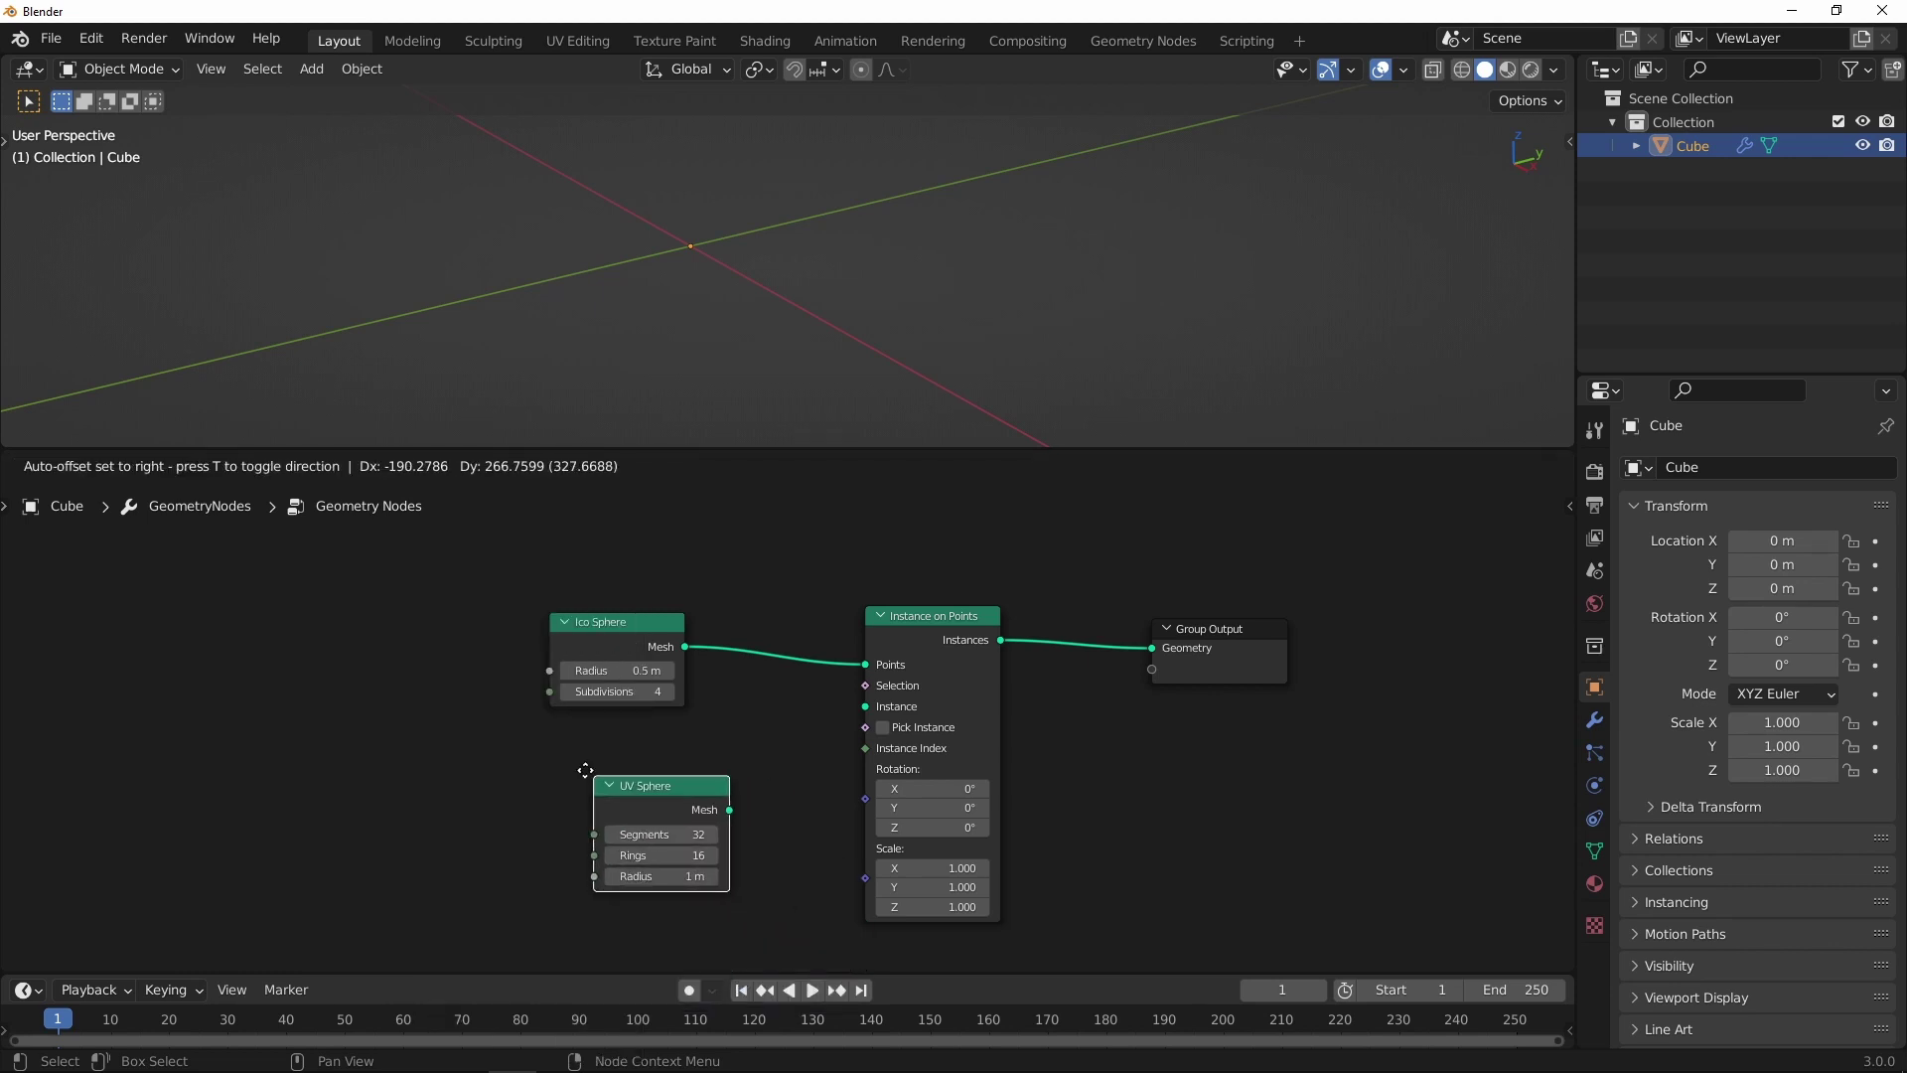
{"action": "left_click", "coordinate": [586, 769]}
{"action": "scroll", "coordinate": [664, 812], "scroll_direction": "up", "scroll_amount": 2}
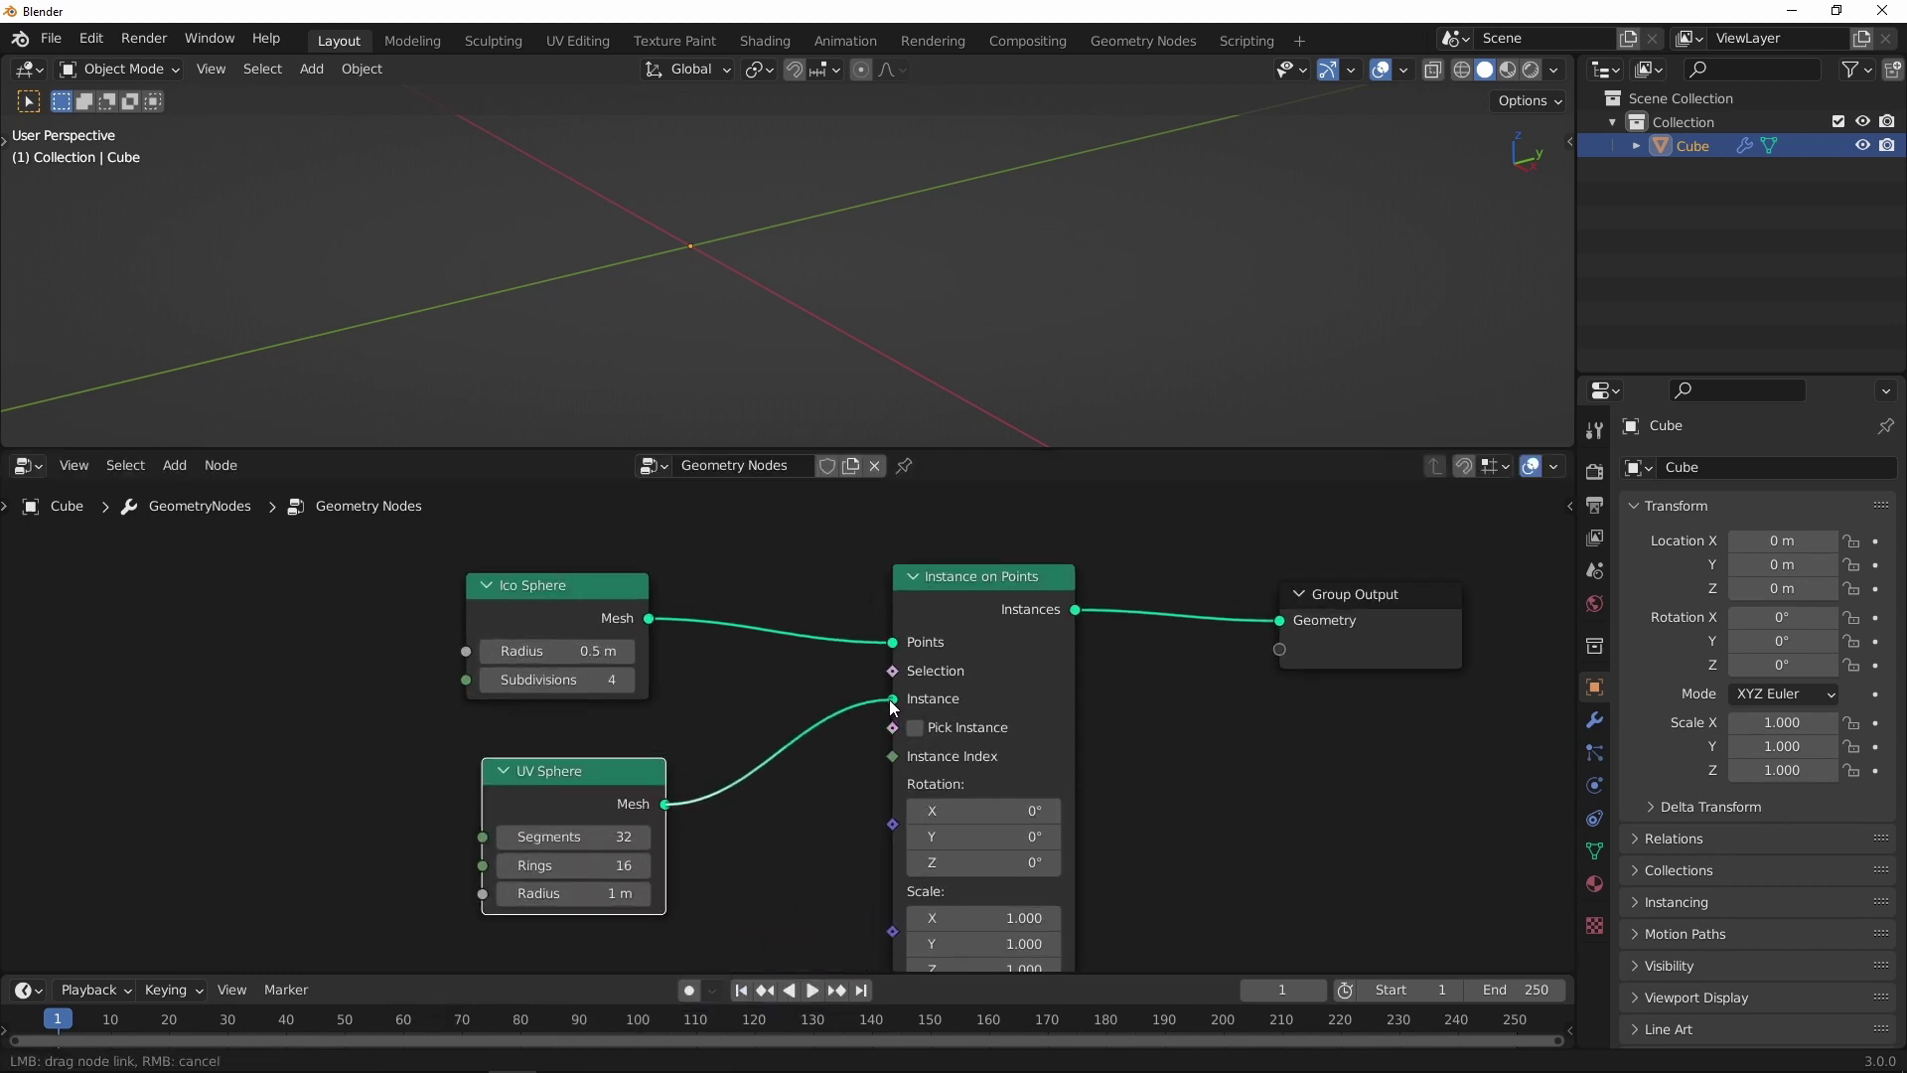
{"action": "left_click_drag", "start_coordinate": [895, 707], "coordinate": [893, 699]}
{"action": "scroll", "coordinate": [757, 765], "scroll_direction": "up", "scroll_amount": 2}
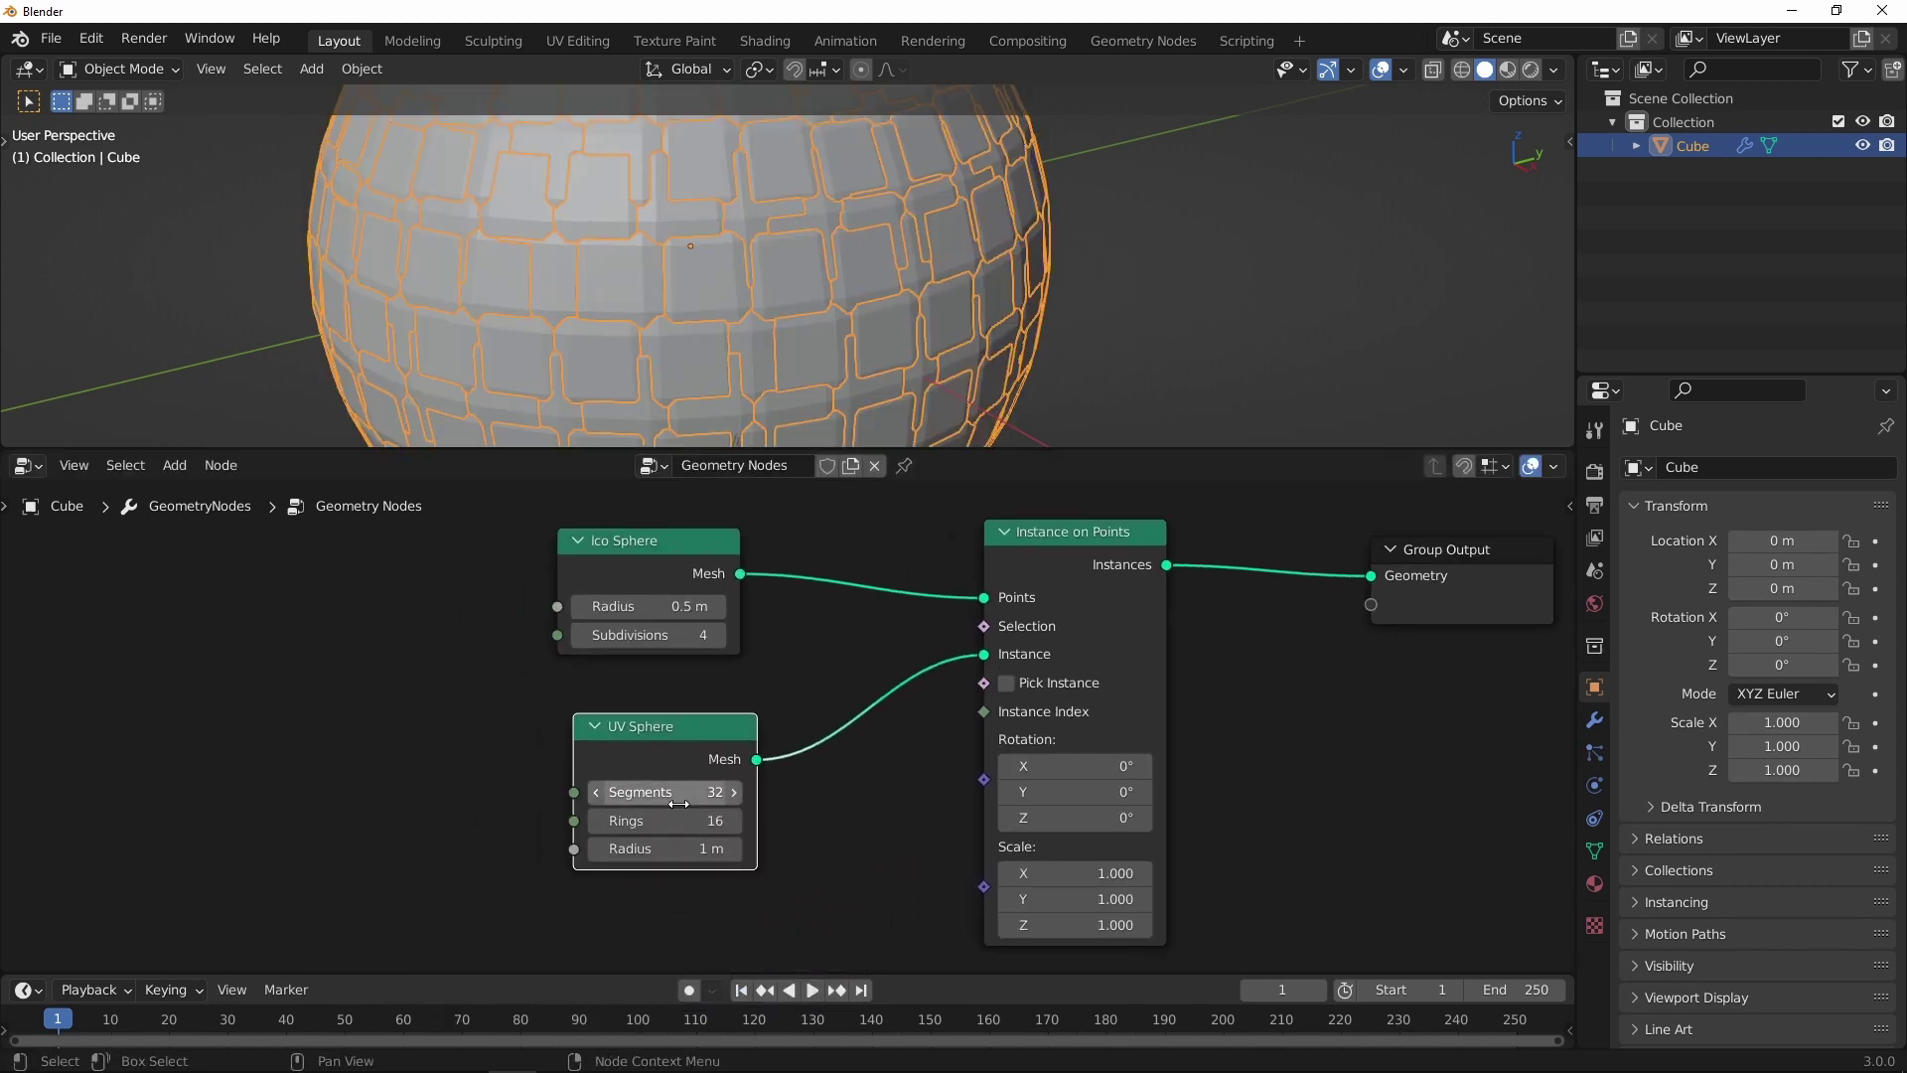
{"action": "double_click", "coordinate": [658, 880]}
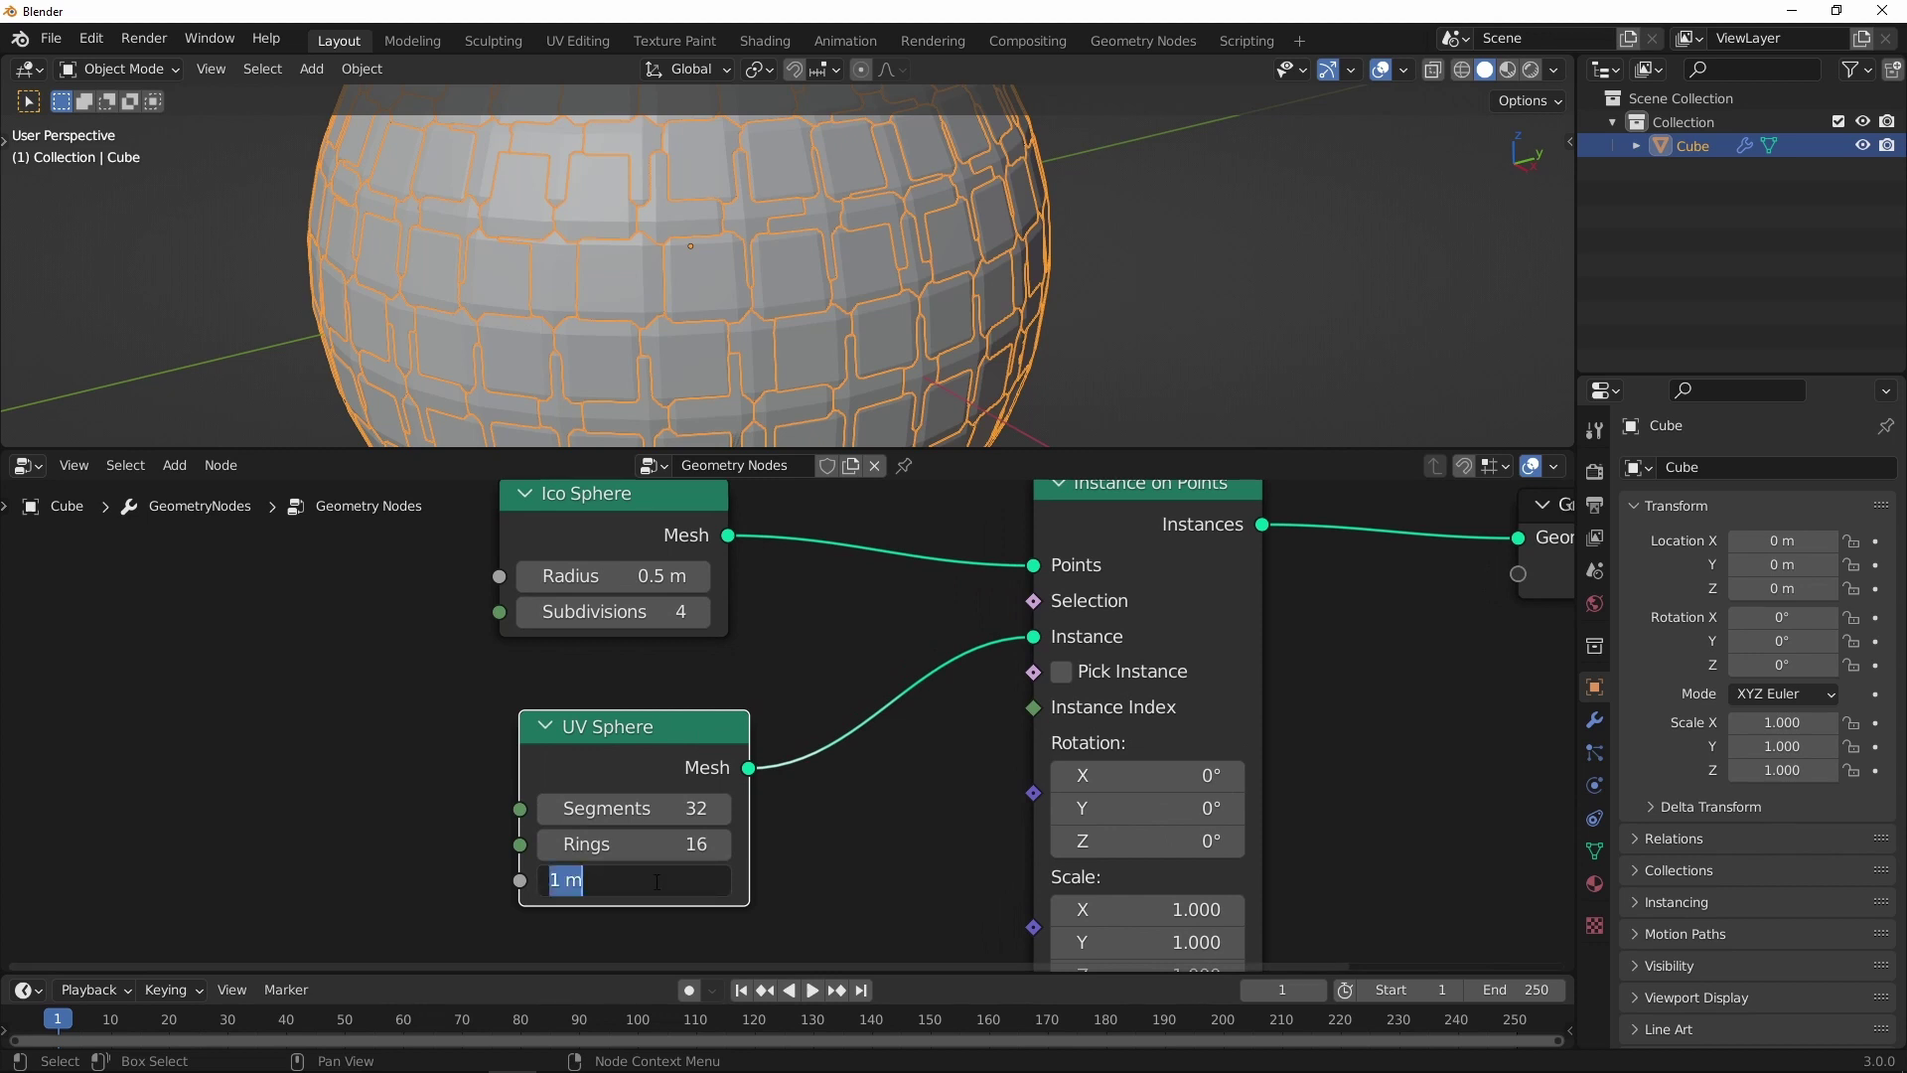
{"action": "type", "text": "0.1"}
{"action": "key", "text": "Return"}
{"action": "scroll", "coordinate": [851, 627], "scroll_direction": "down", "scroll_amount": 1}
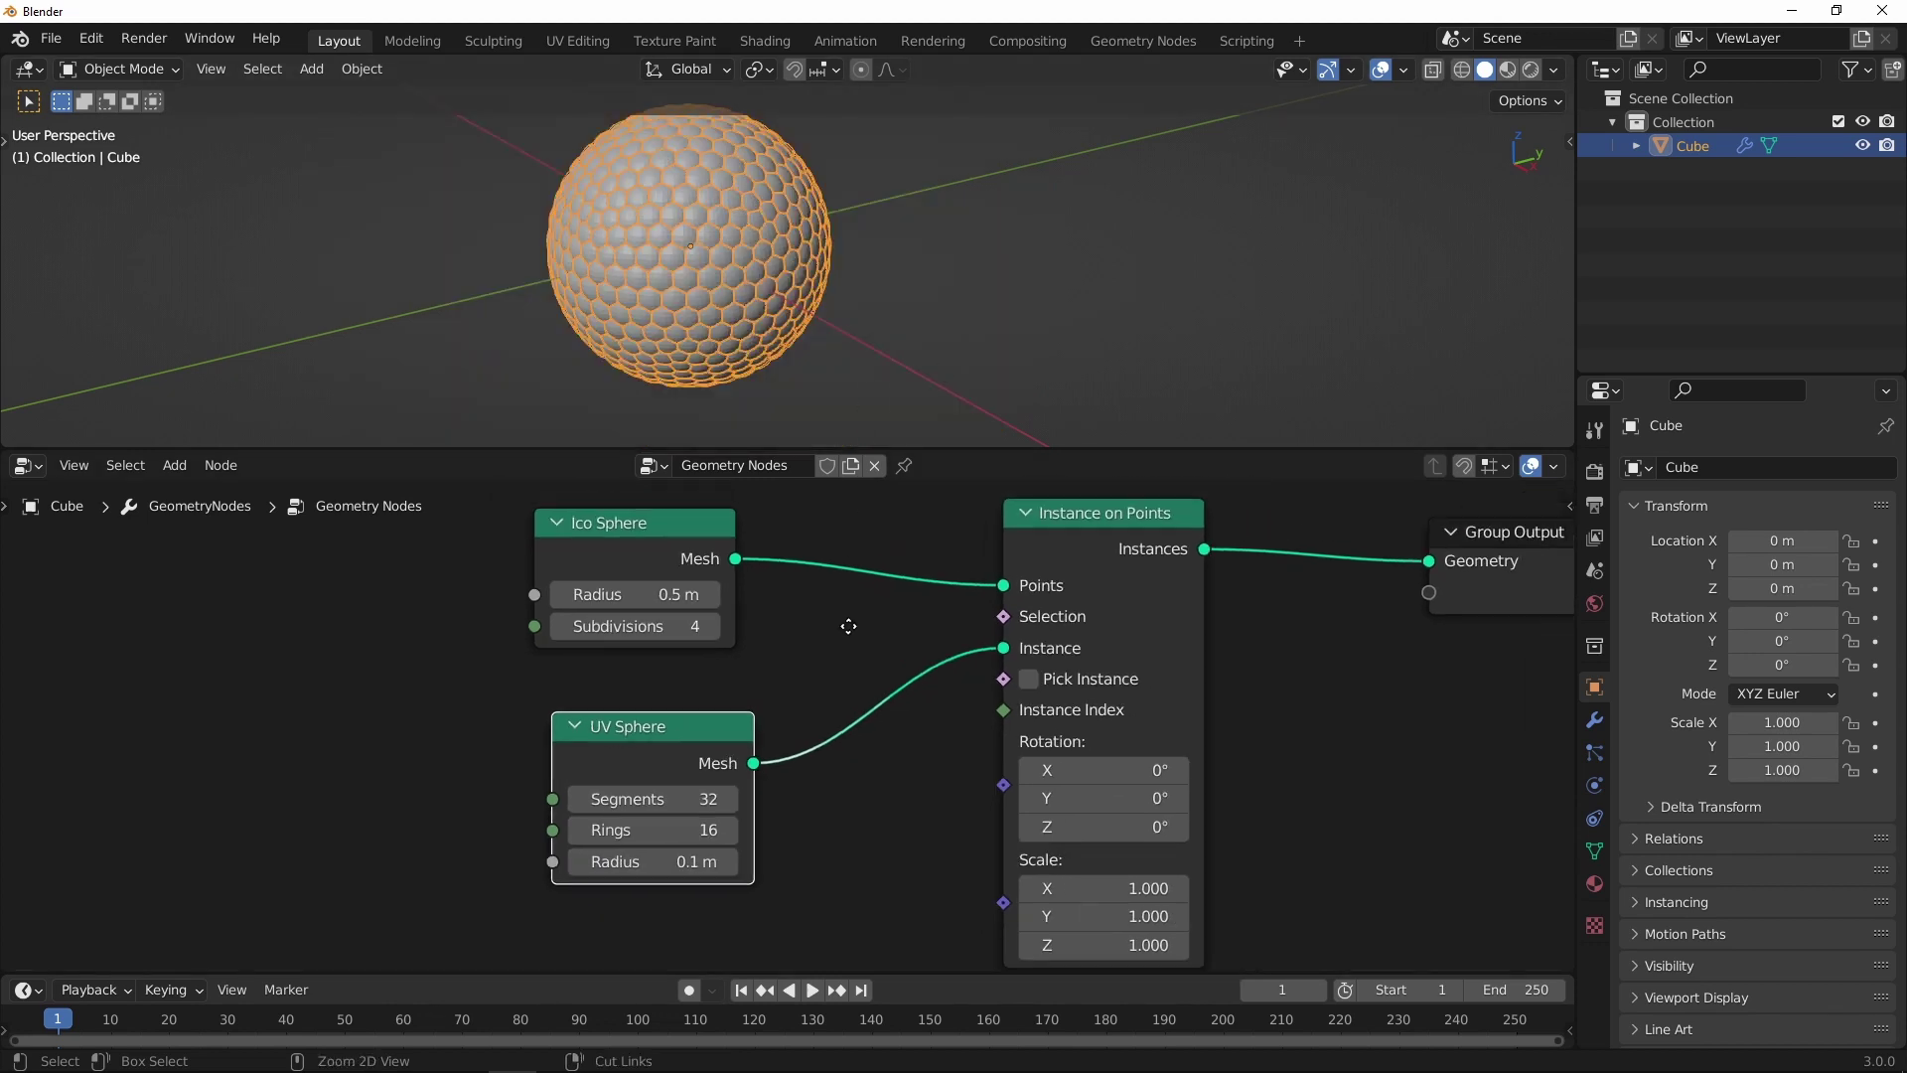
{"action": "scroll", "coordinate": [928, 579], "scroll_direction": "down", "scroll_amount": 1}
{"action": "scroll", "coordinate": [782, 625], "scroll_direction": "down", "scroll_amount": 1}
{"action": "scroll", "coordinate": [783, 625], "scroll_direction": "down", "scroll_amount": 1}
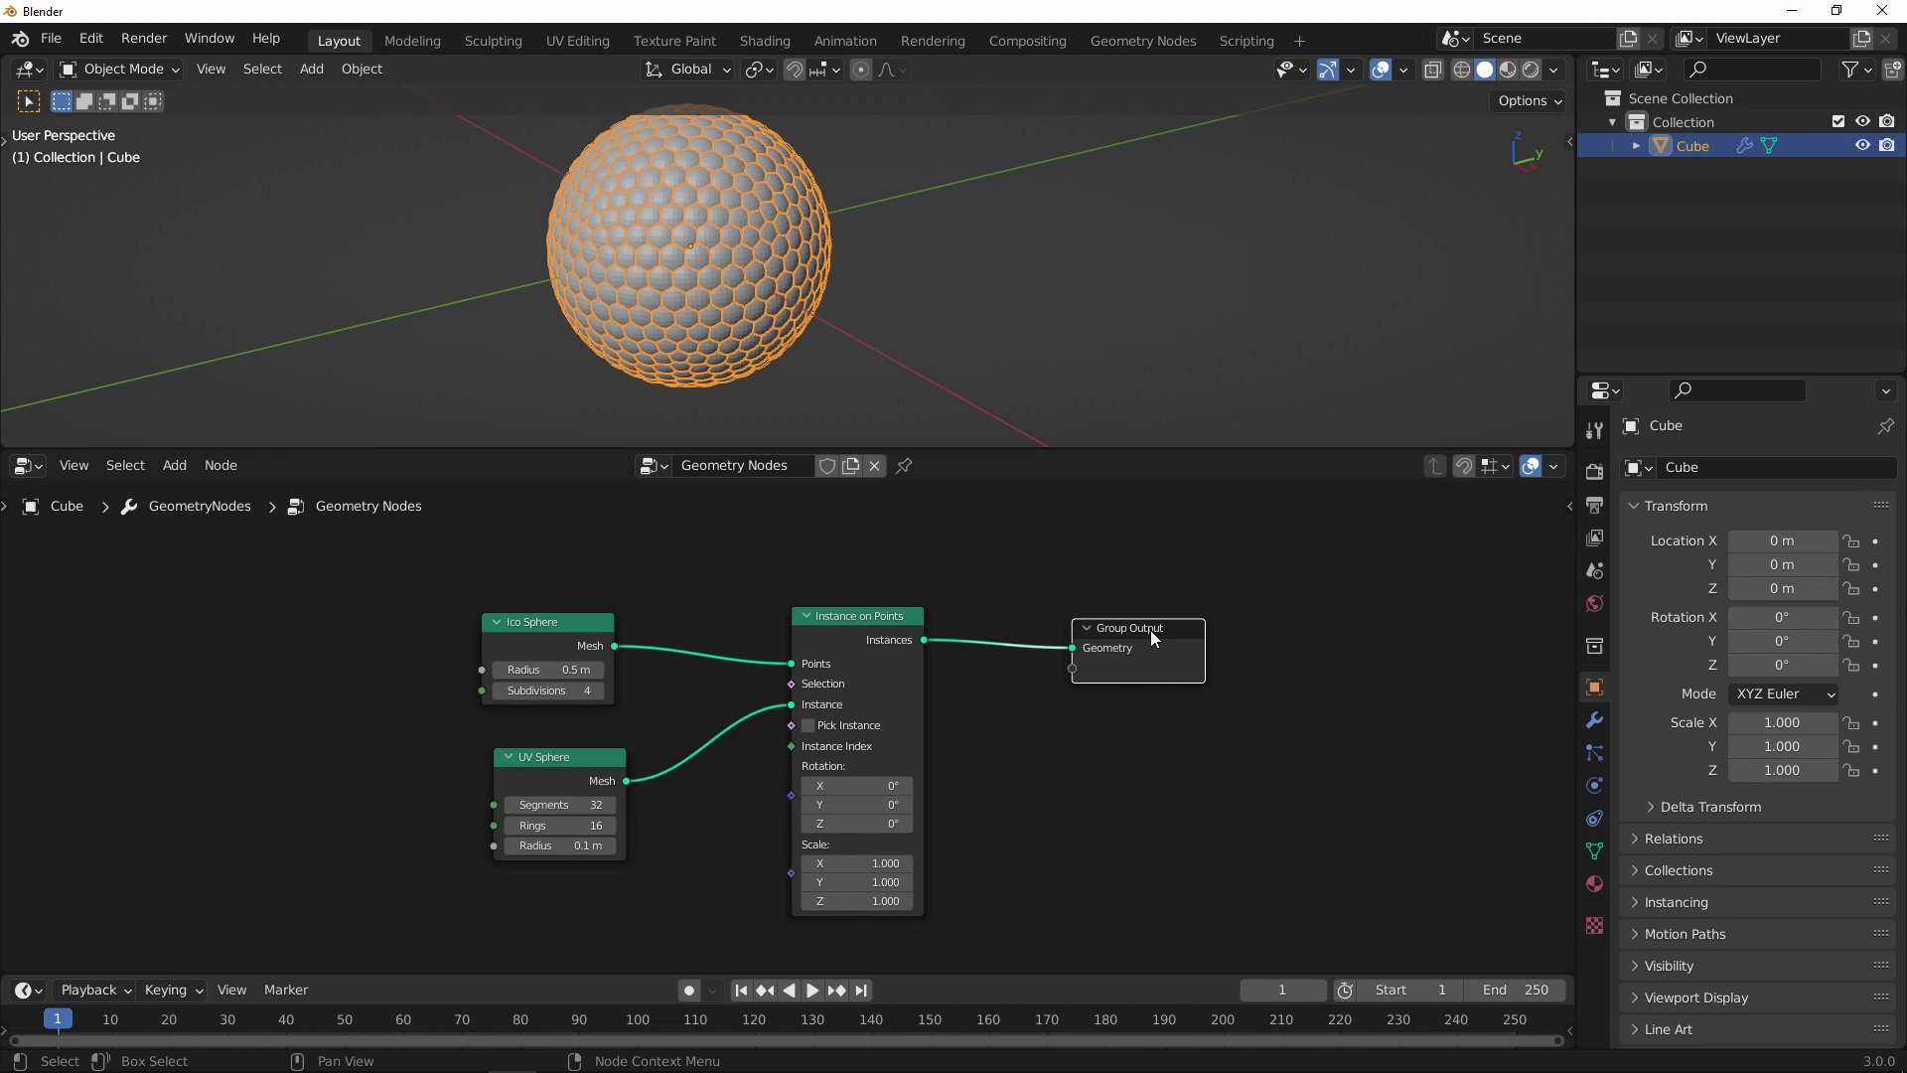
Step: Move the Group Output node right to leave room for more nodes
{"action": "left_click", "coordinate": [1180, 628]}
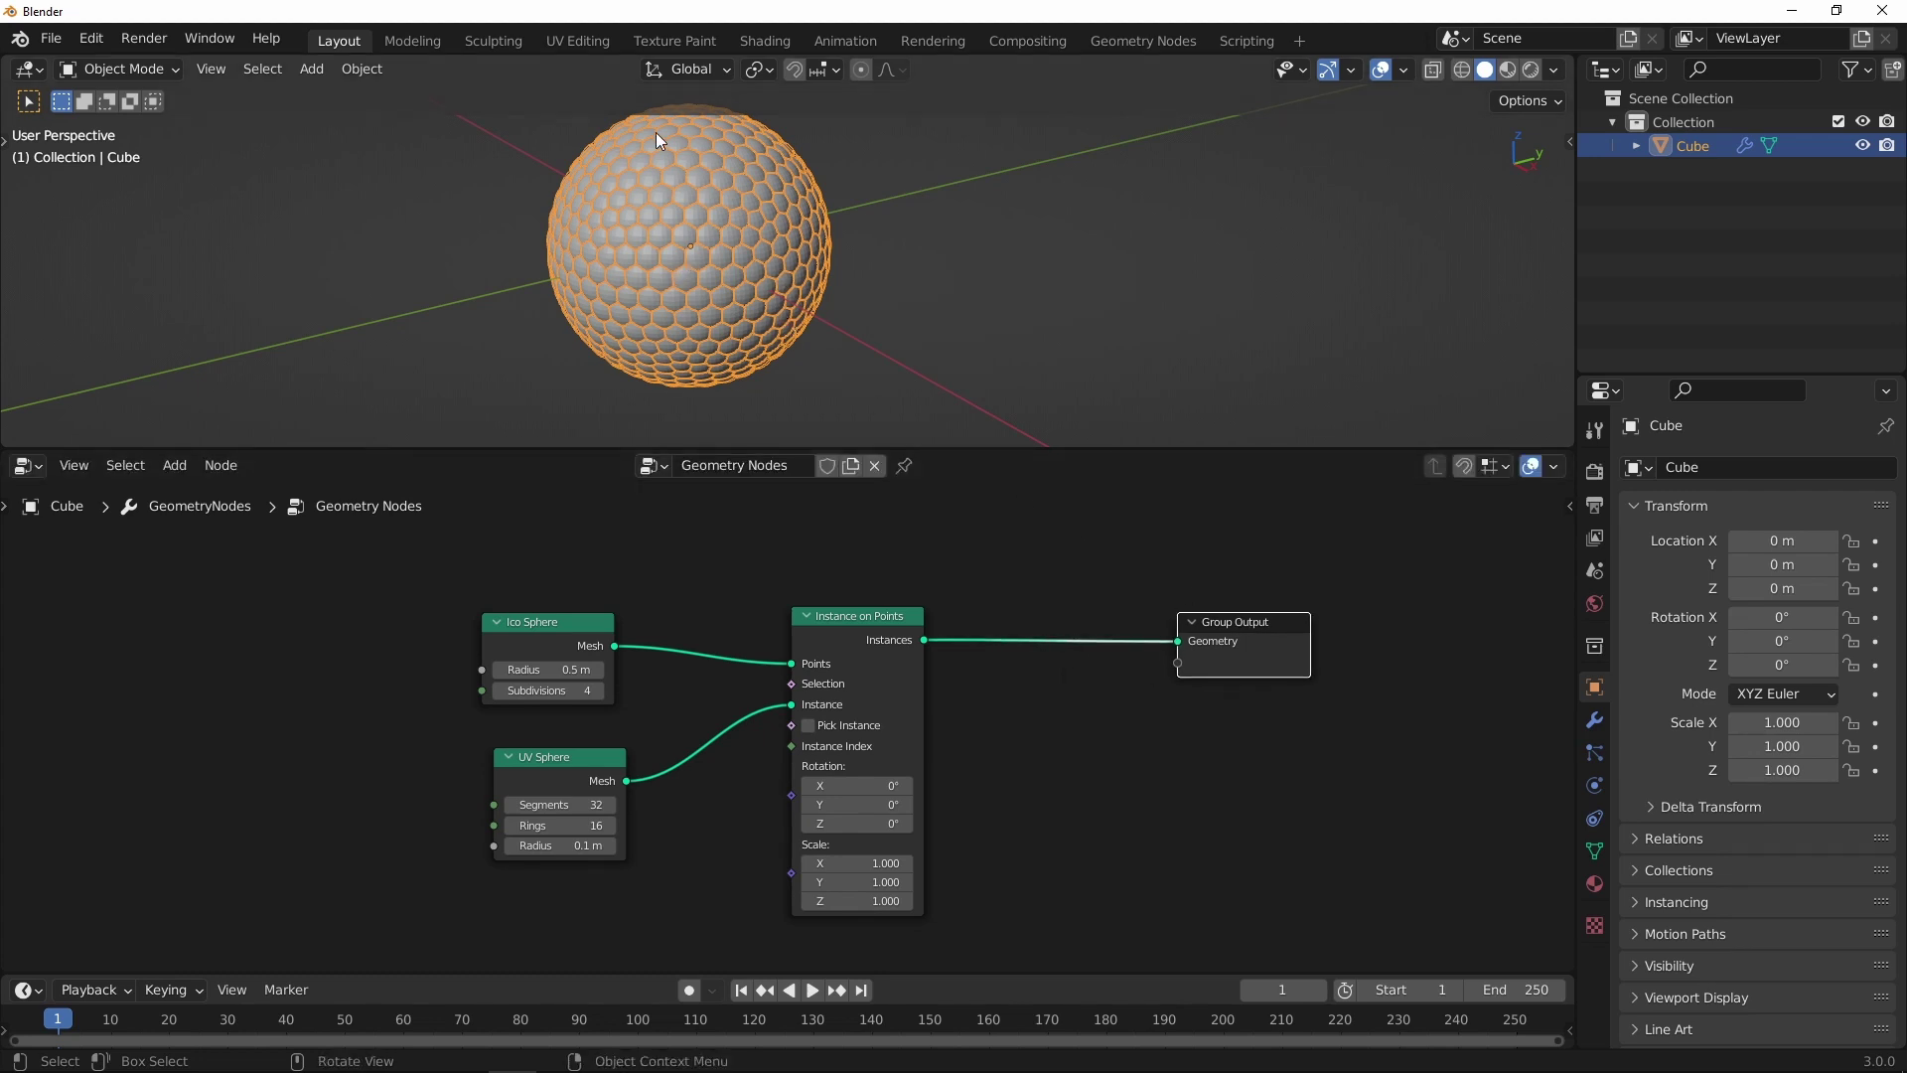
{"action": "middle_click_drag", "start_coordinate": [1176, 609], "coordinate": [937, 620]}
{"action": "left_click_drag", "start_coordinate": [995, 632], "coordinate": [1193, 641]}
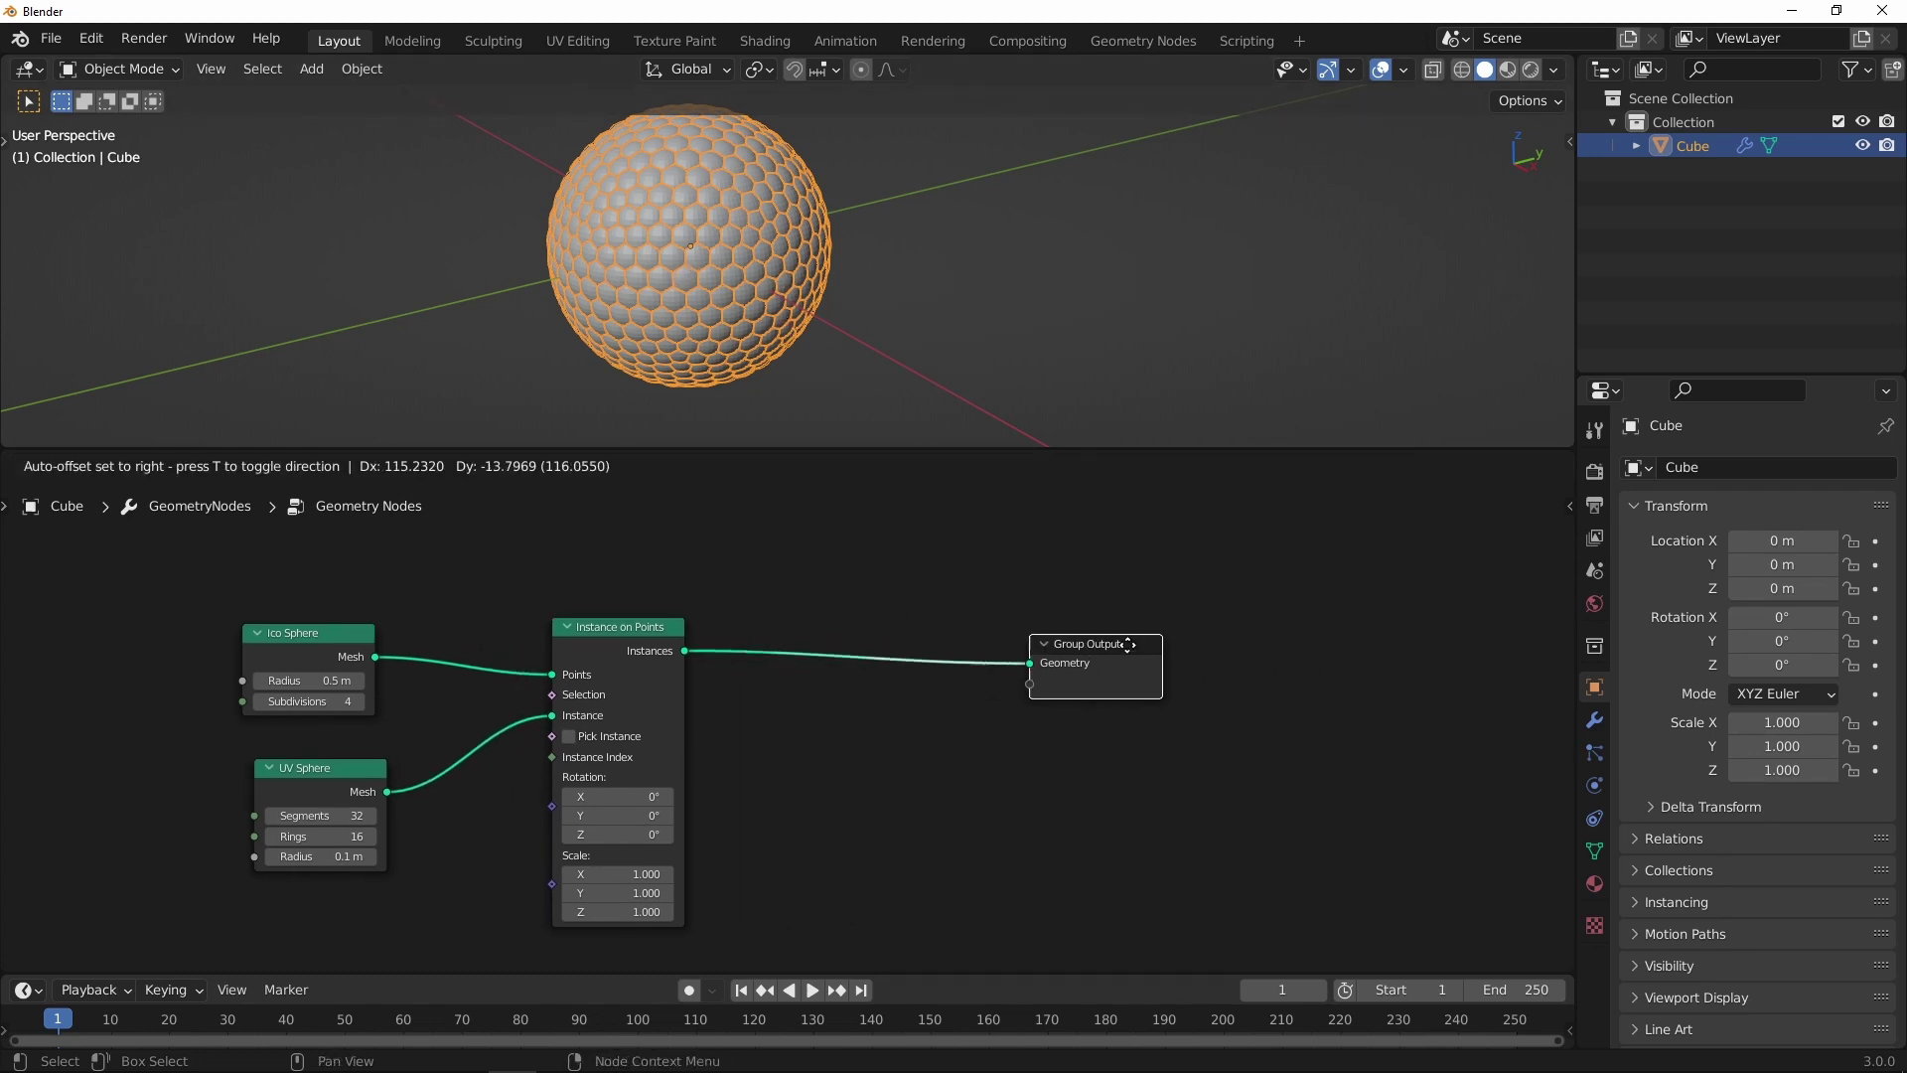
{"action": "key", "text": "shift+a"}
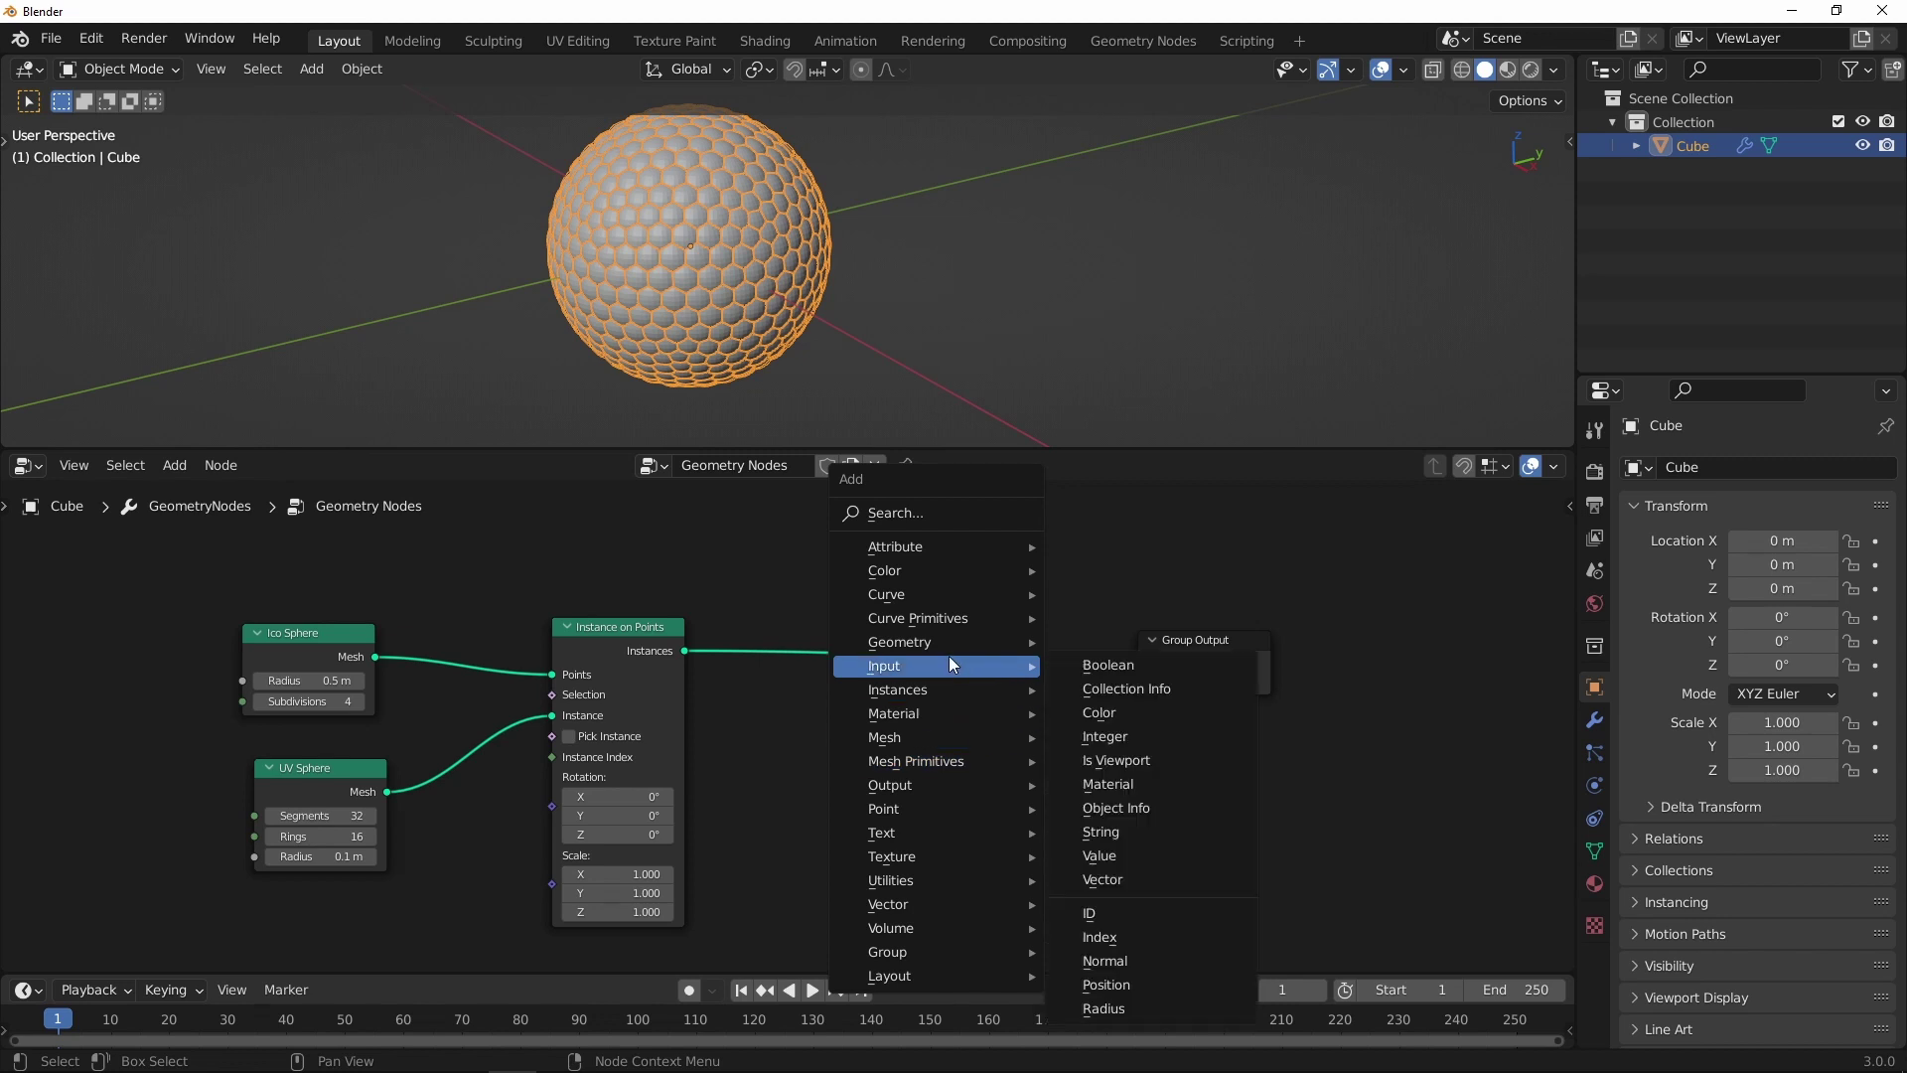
{"action": "mouse_move", "coordinate": [898, 689]}
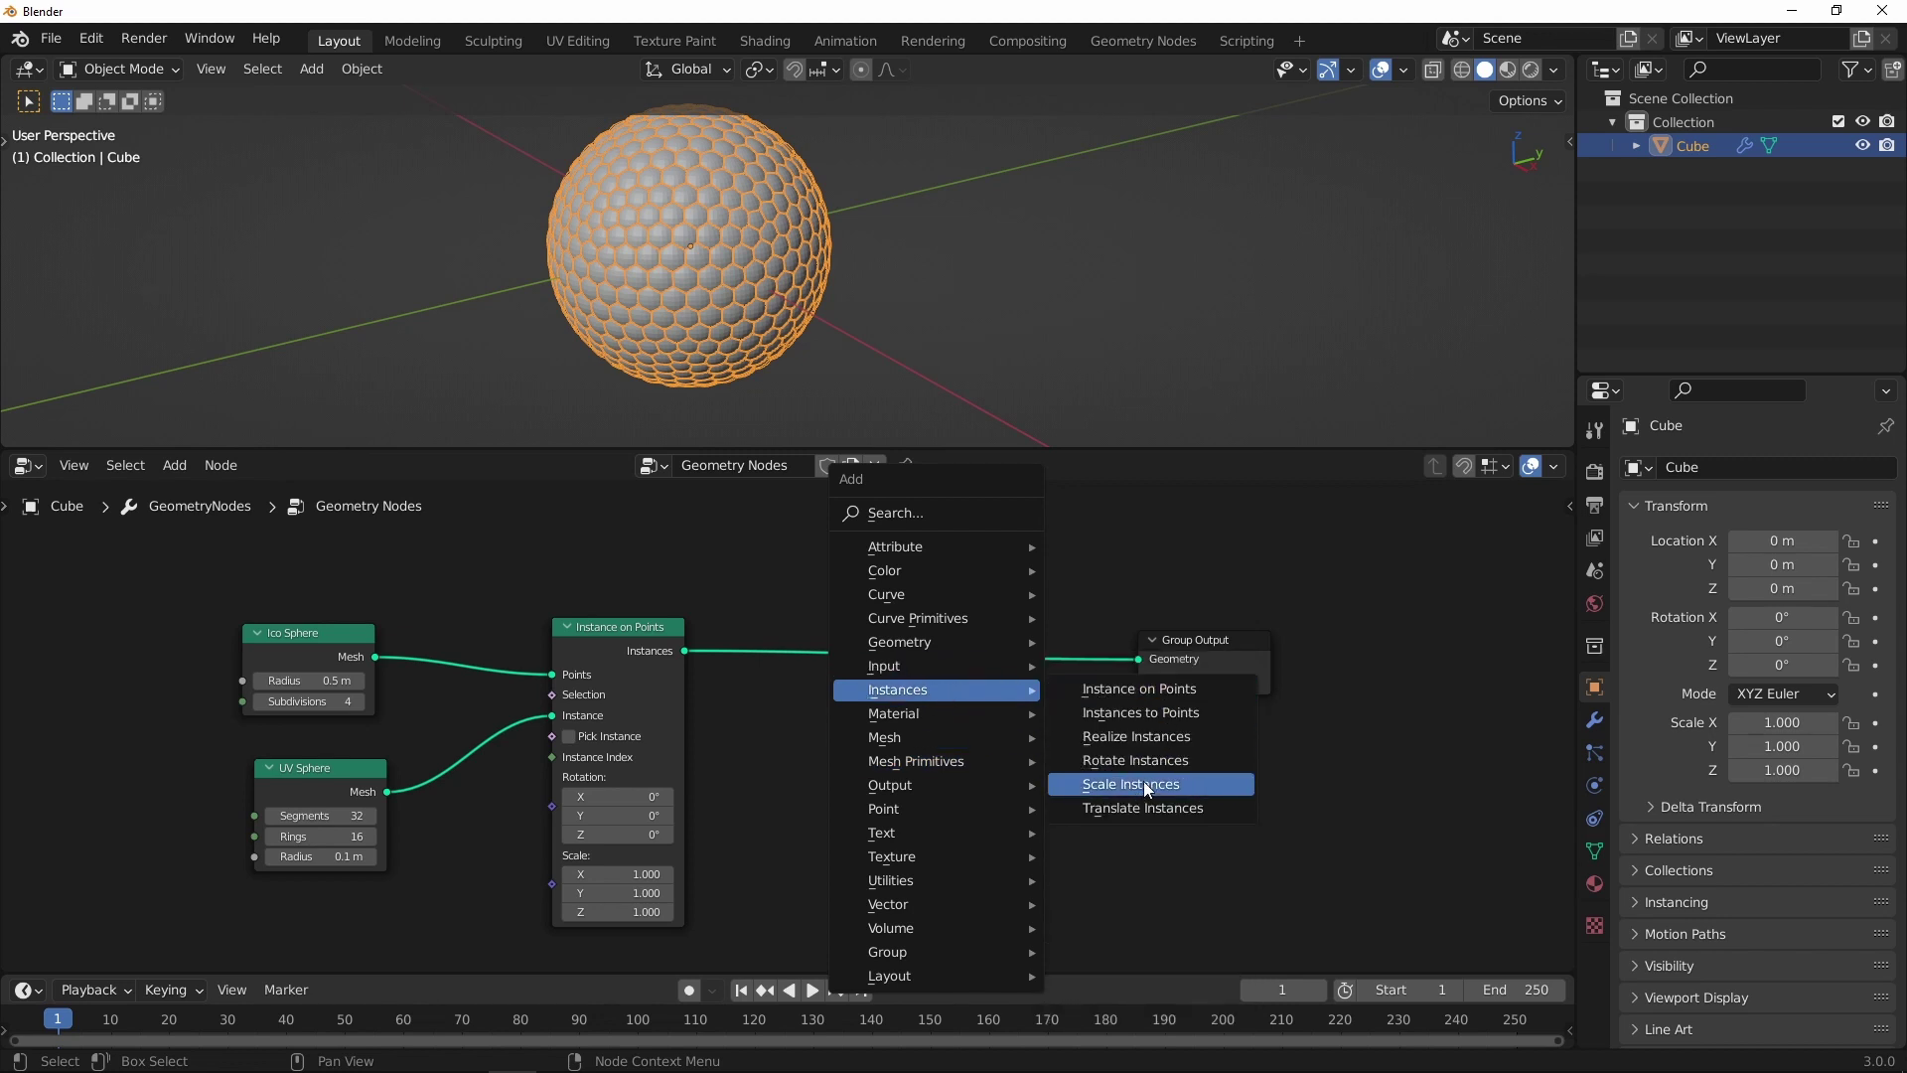
Step: Drop a Scale Instances node onto the link before Group Output and space the nodes apart
{"action": "left_click", "coordinate": [1136, 784]}
{"action": "left_click", "coordinate": [911, 628]}
{"action": "scroll", "coordinate": [911, 627], "scroll_direction": "up", "scroll_amount": 2}
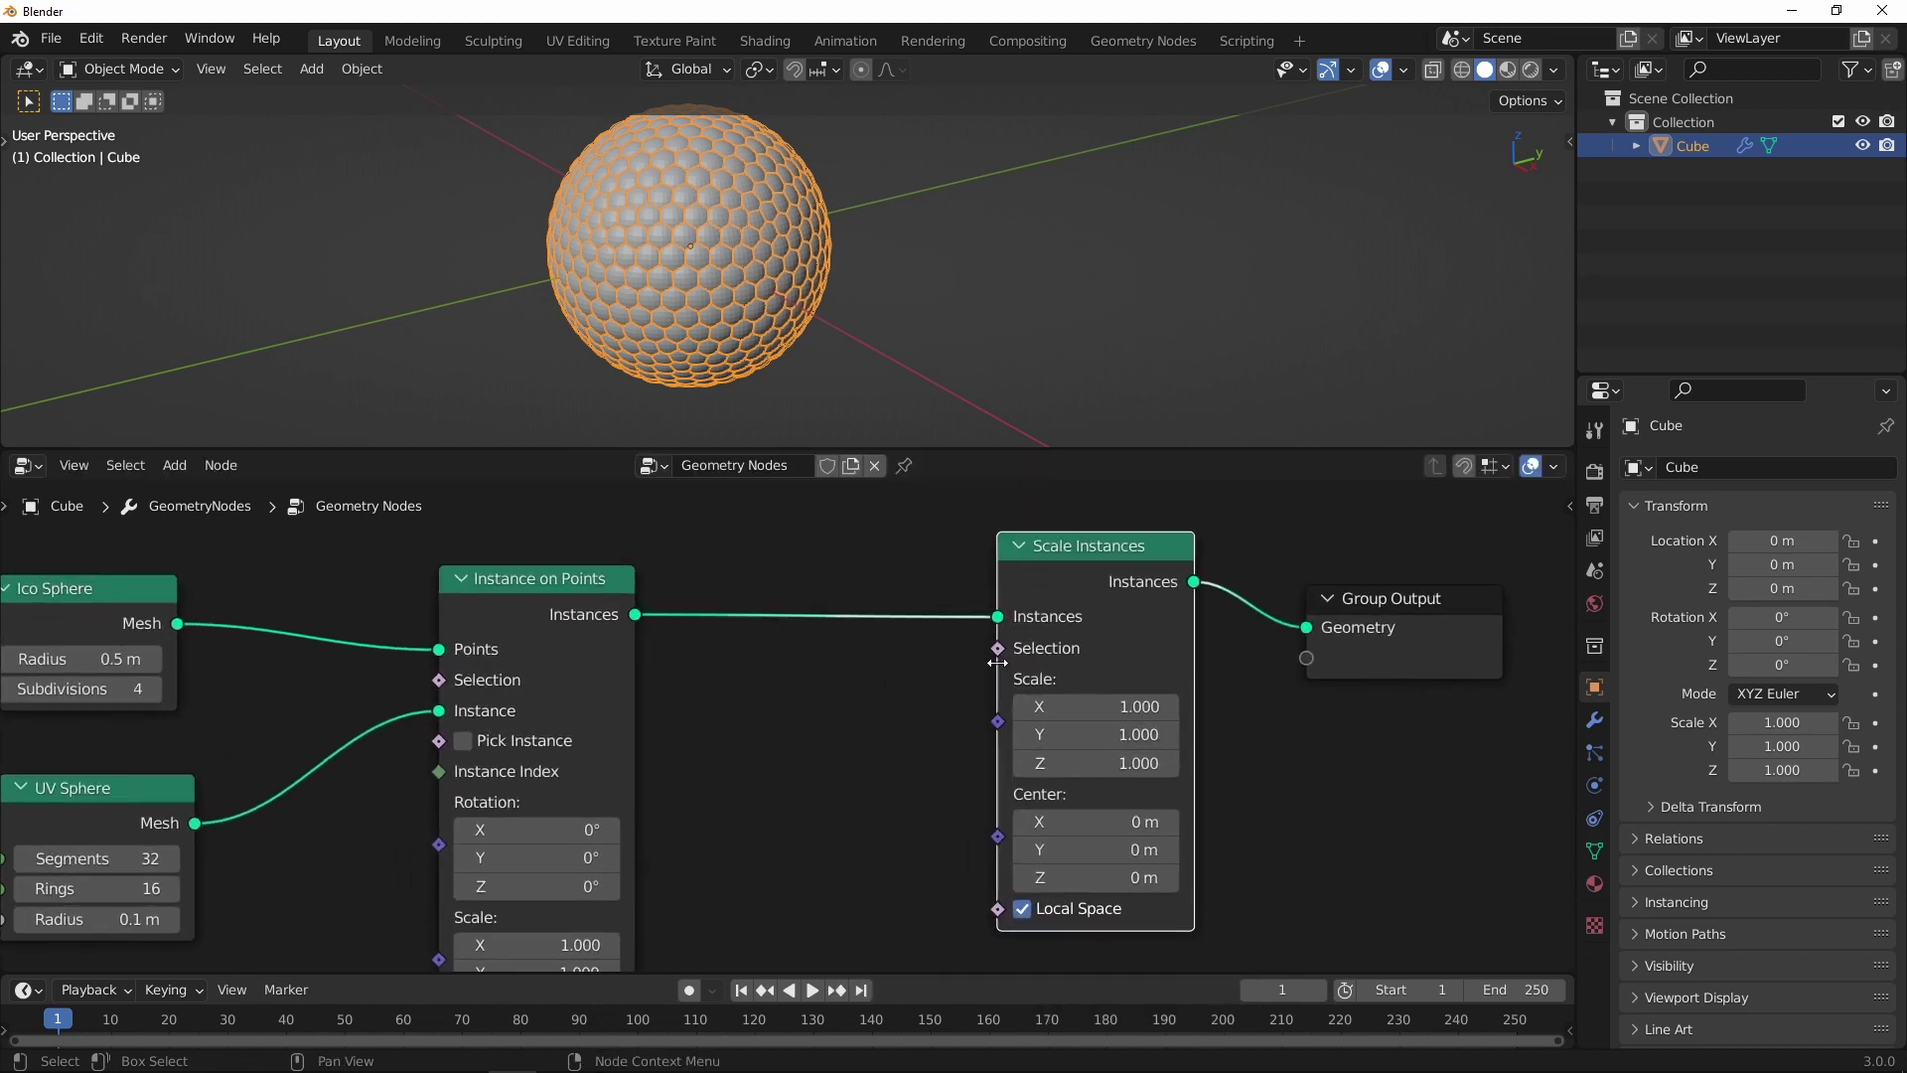
{"action": "scroll", "coordinate": [996, 662], "scroll_direction": "down", "scroll_amount": 3, "text": "ctrl"}
{"action": "left_click_drag", "start_coordinate": [1107, 604], "coordinate": [1090, 631]}
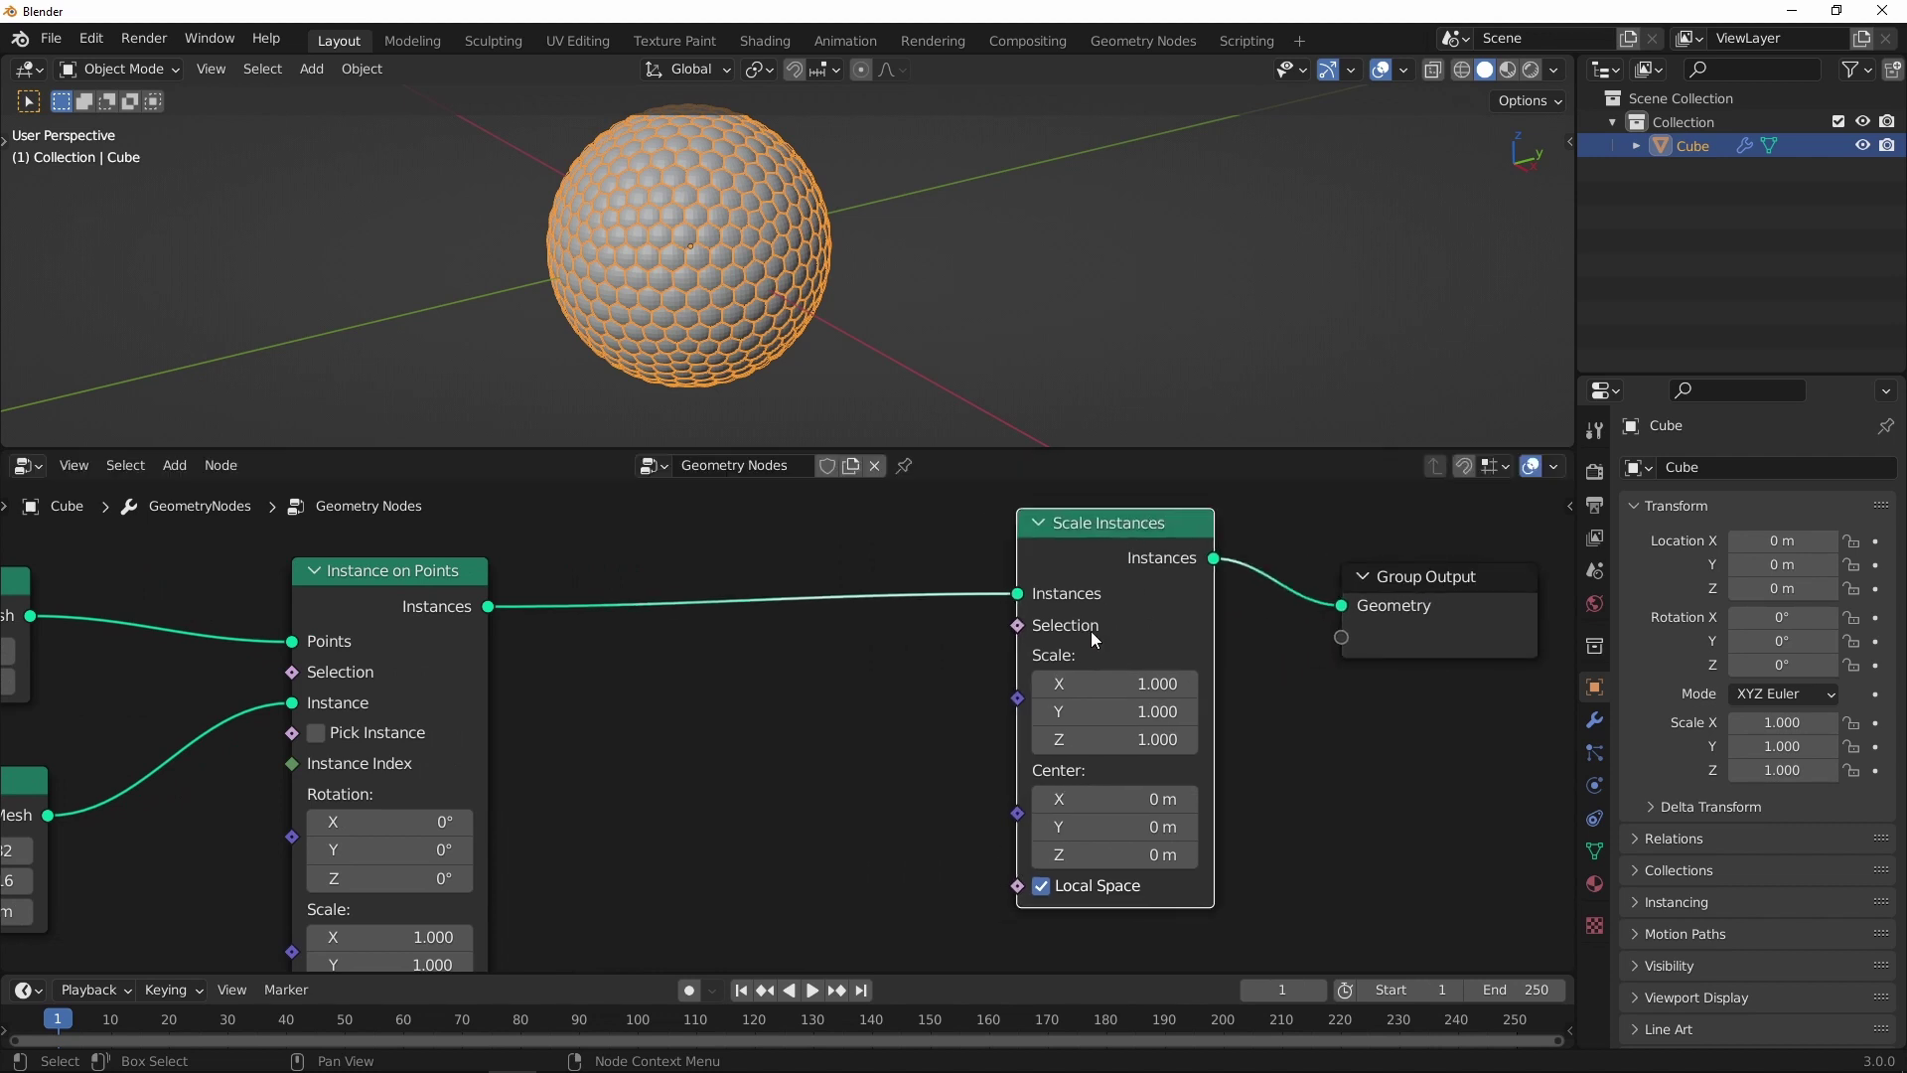
{"action": "scroll", "coordinate": [748, 795], "scroll_direction": "up", "scroll_amount": 2}
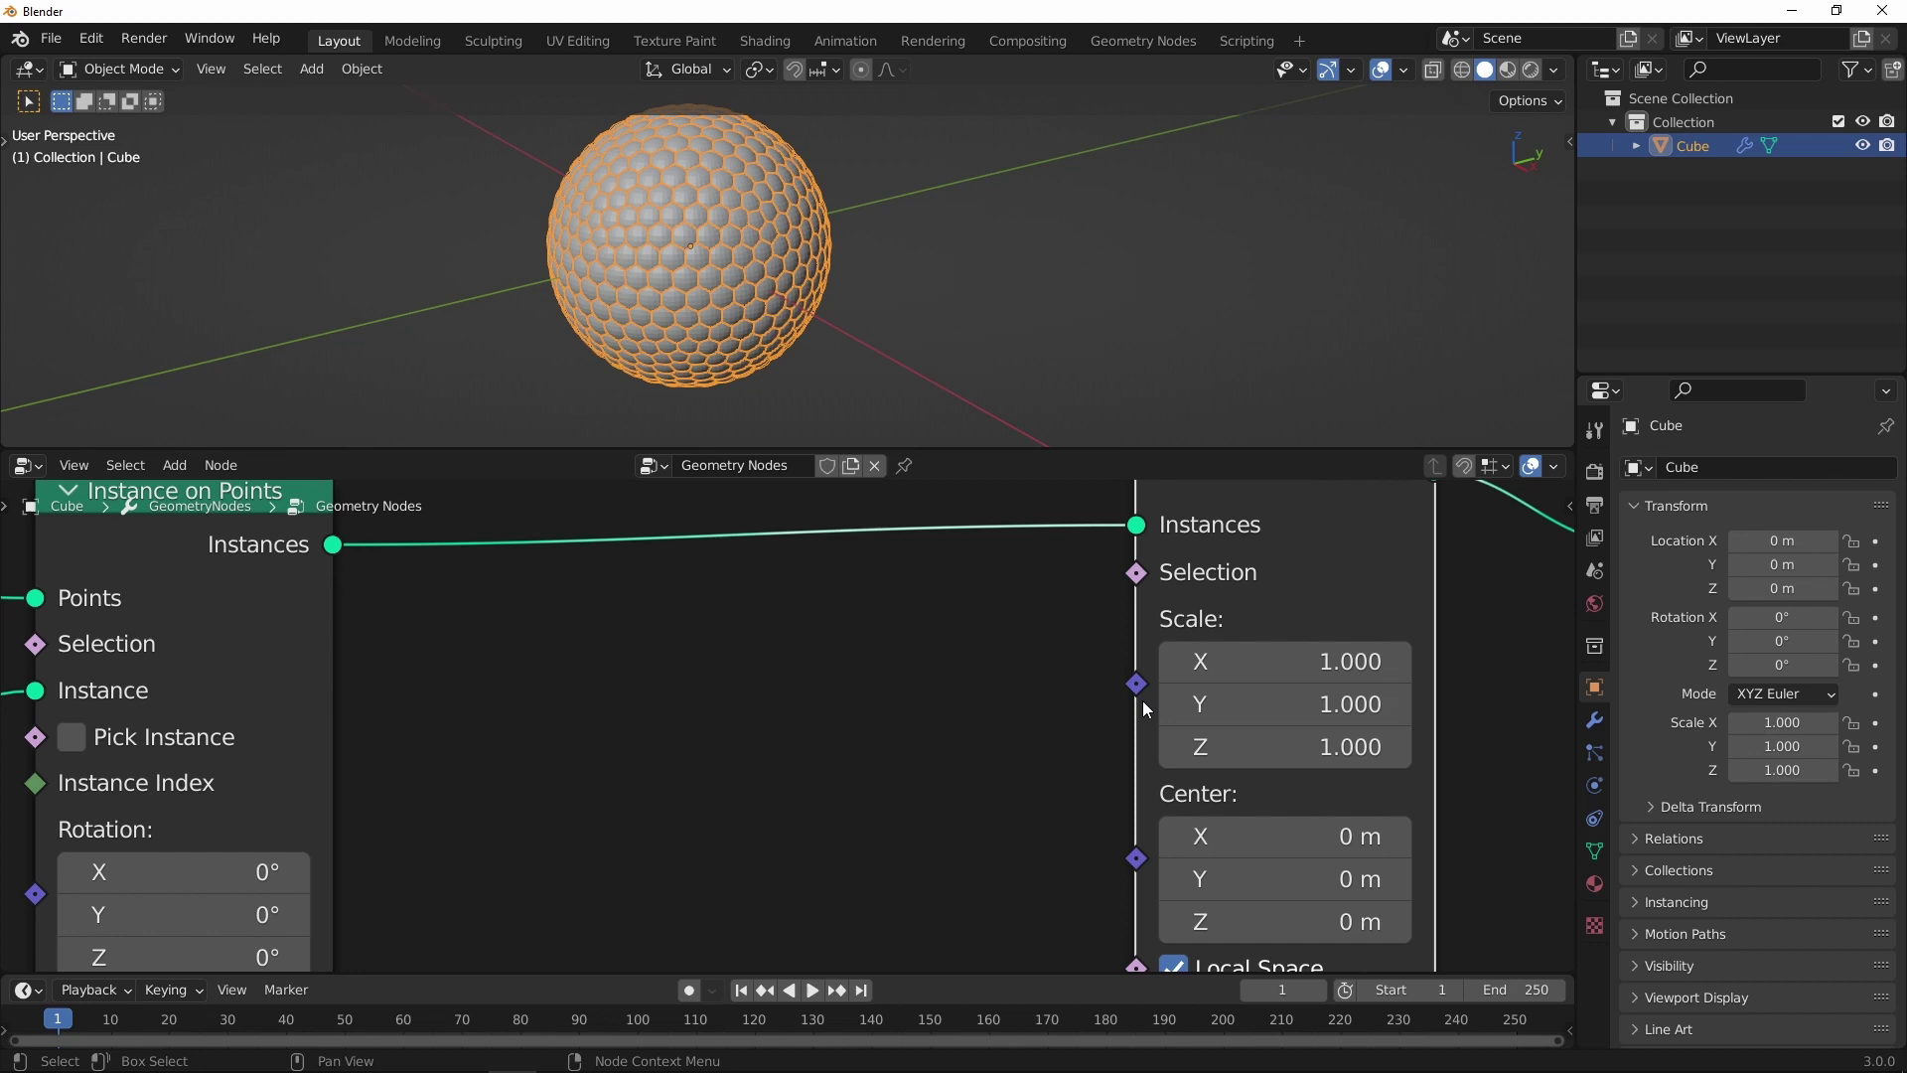
{"action": "scroll", "coordinate": [797, 740], "scroll_direction": "down", "scroll_amount": 2}
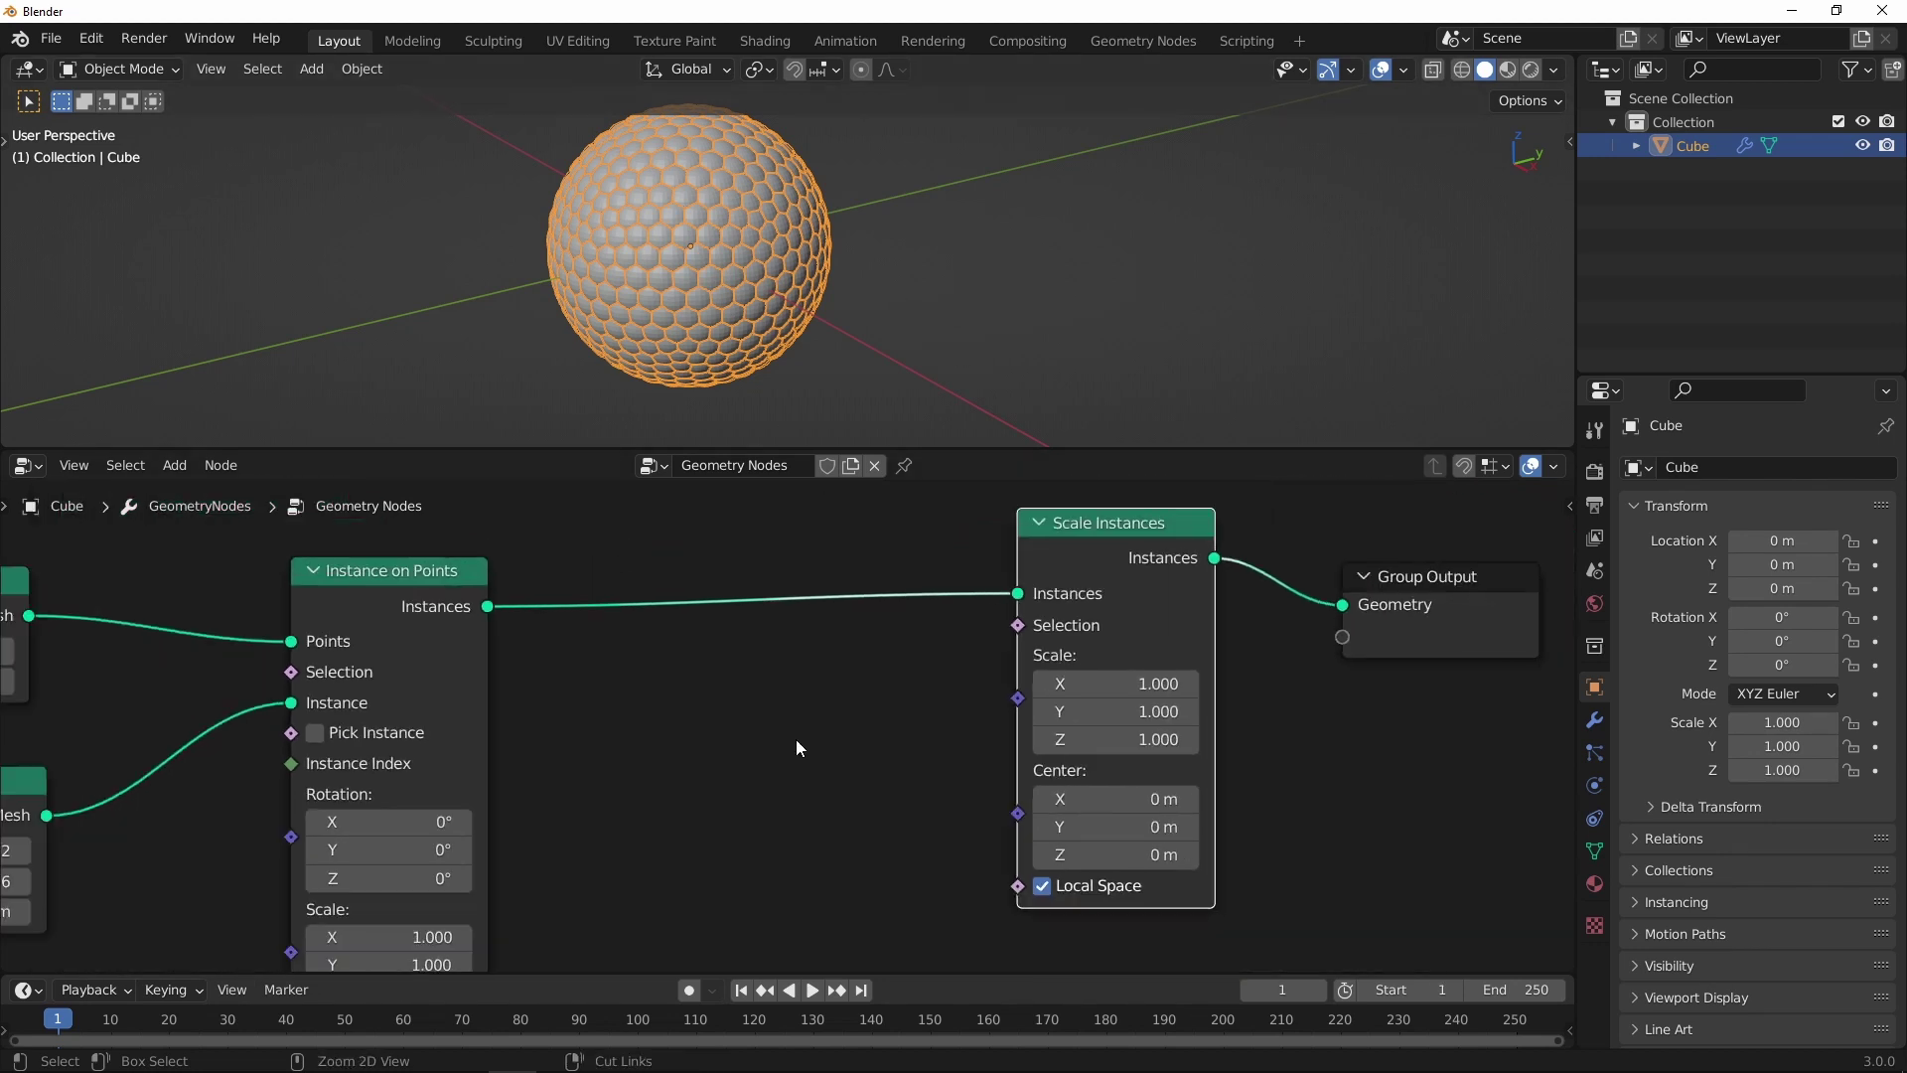
{"action": "middle_click_drag", "start_coordinate": [881, 703], "coordinate": [860, 689]}
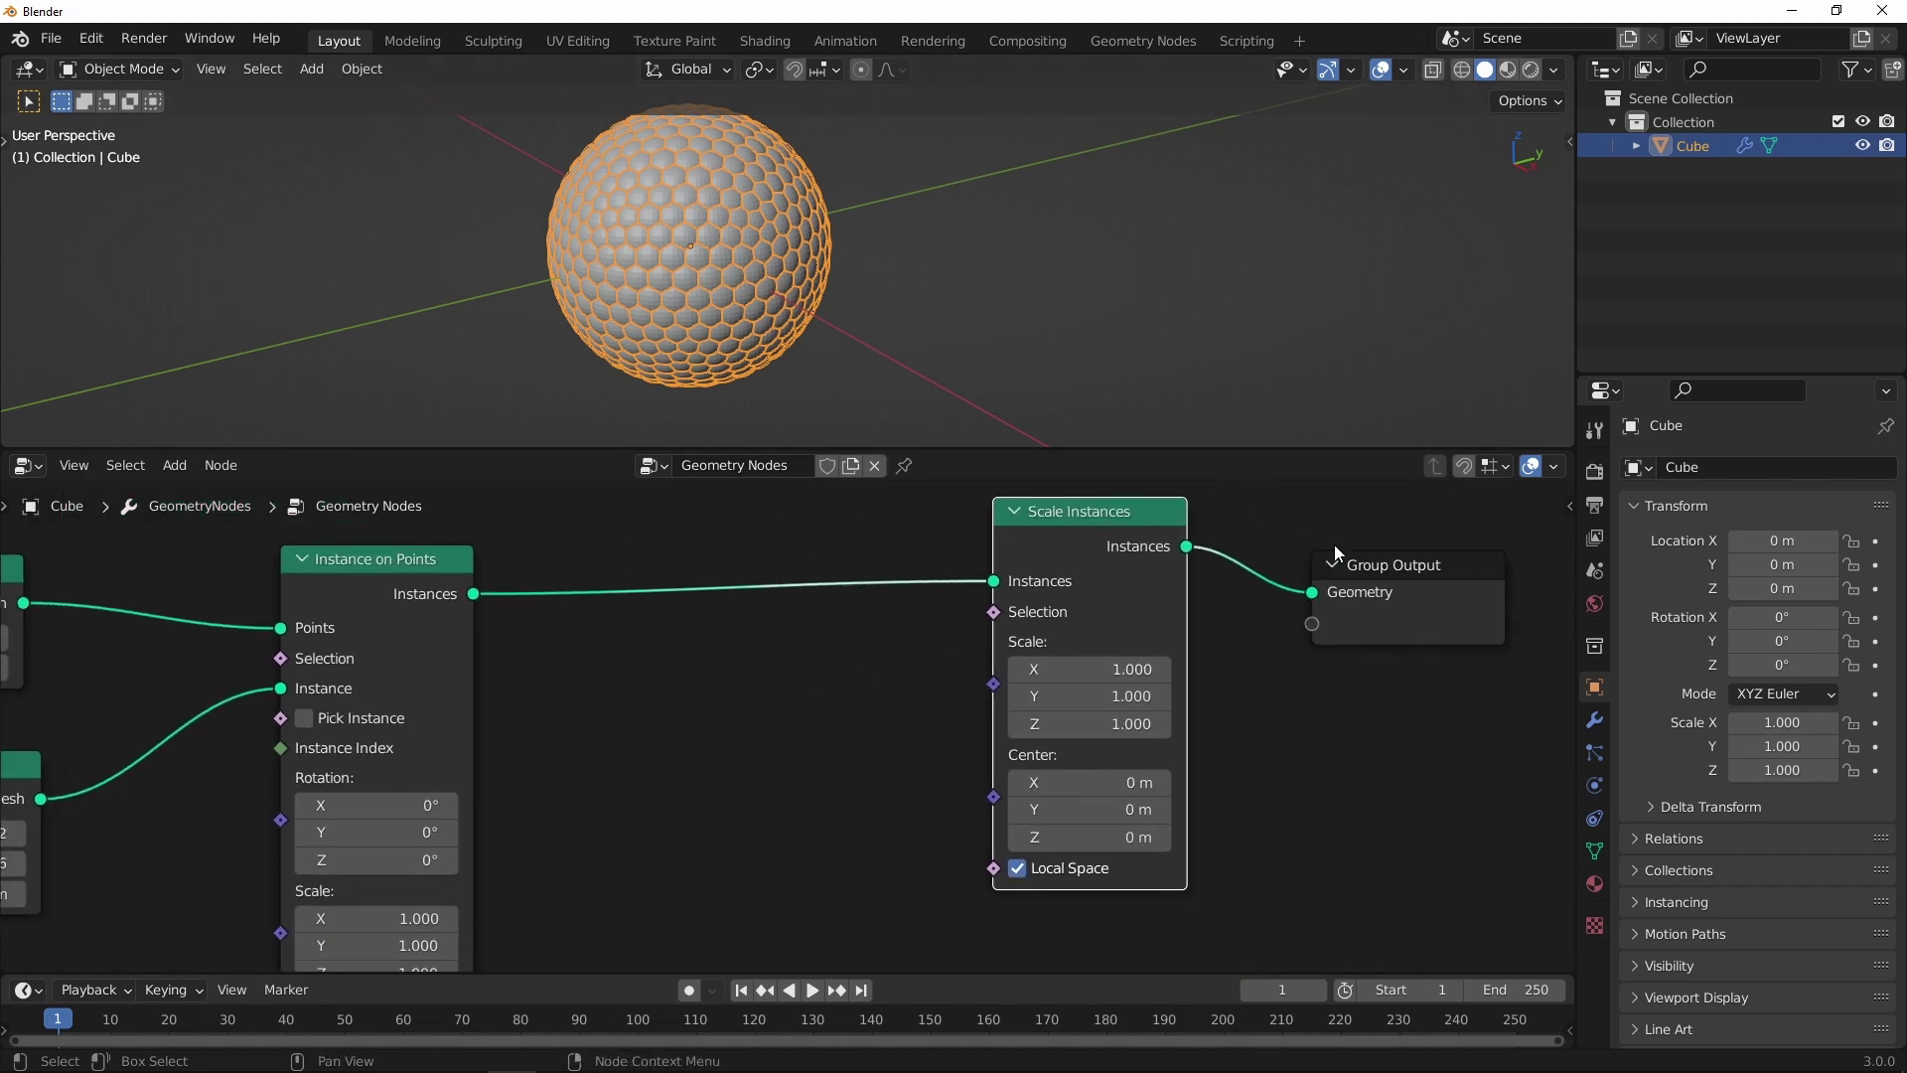
{"action": "left_click_drag", "start_coordinate": [1336, 554], "coordinate": [1438, 576]}
{"action": "left_click_drag", "start_coordinate": [1099, 514], "coordinate": [1188, 514]}
{"action": "key", "text": "shift+a"}
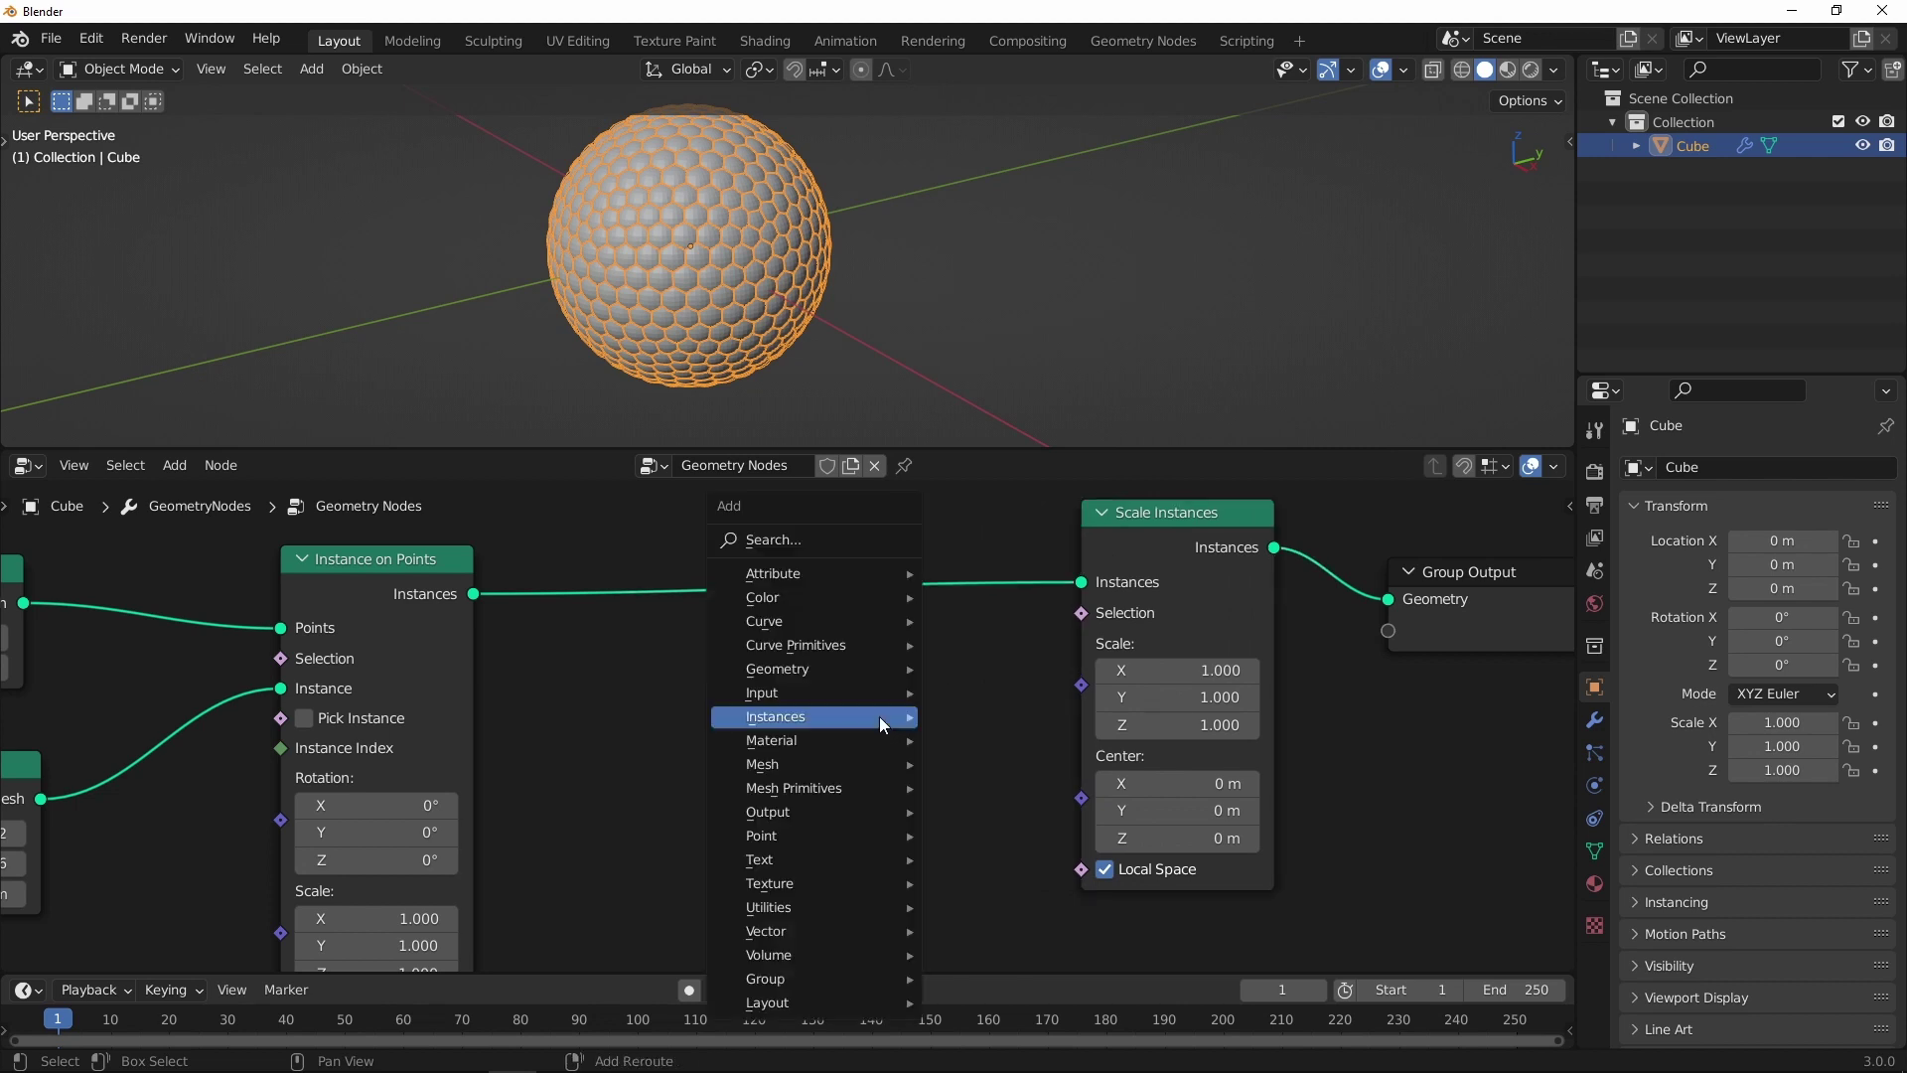
{"action": "mouse_move", "coordinate": [769, 906]}
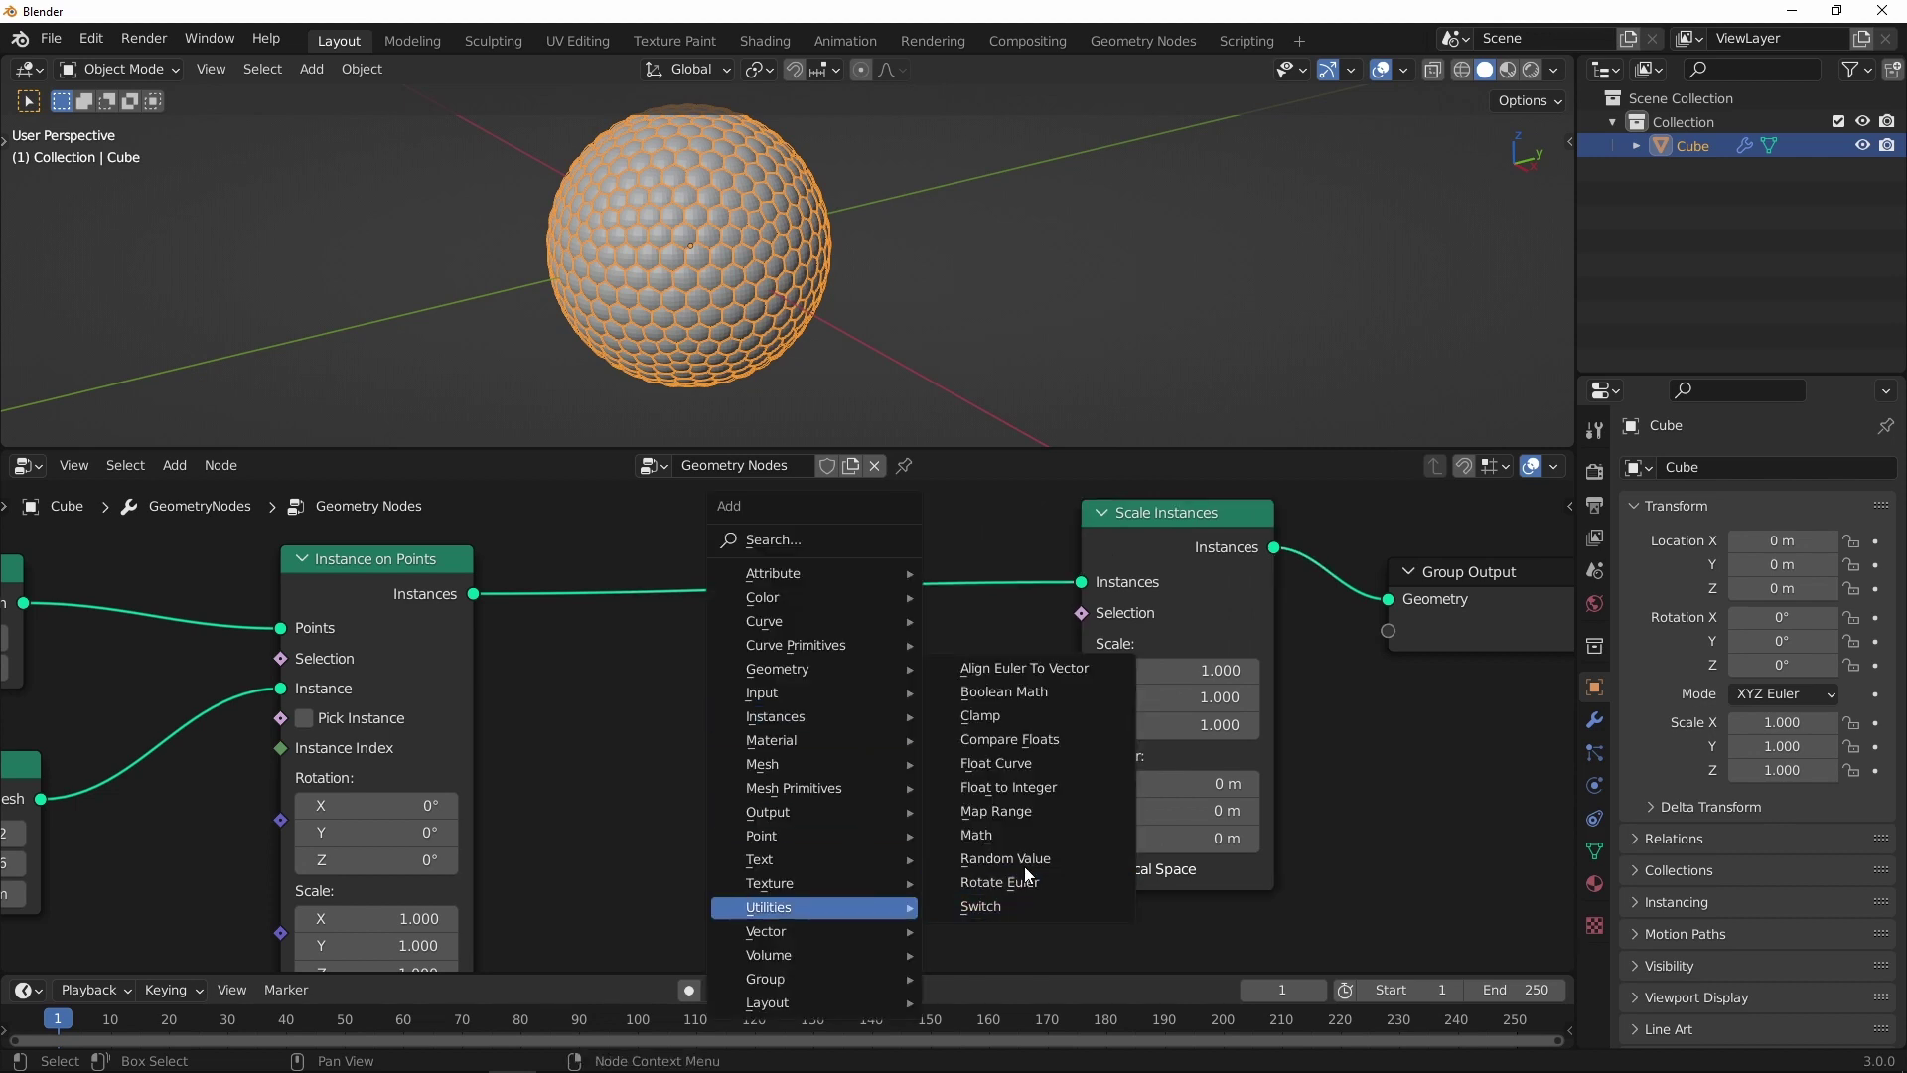
Step: Drive the instance scale with a Random Value node whose minimum is 0.1
{"action": "left_click", "coordinate": [1014, 859]}
{"action": "left_click", "coordinate": [816, 667]}
{"action": "scroll", "coordinate": [816, 660], "scroll_direction": "up", "scroll_amount": 1}
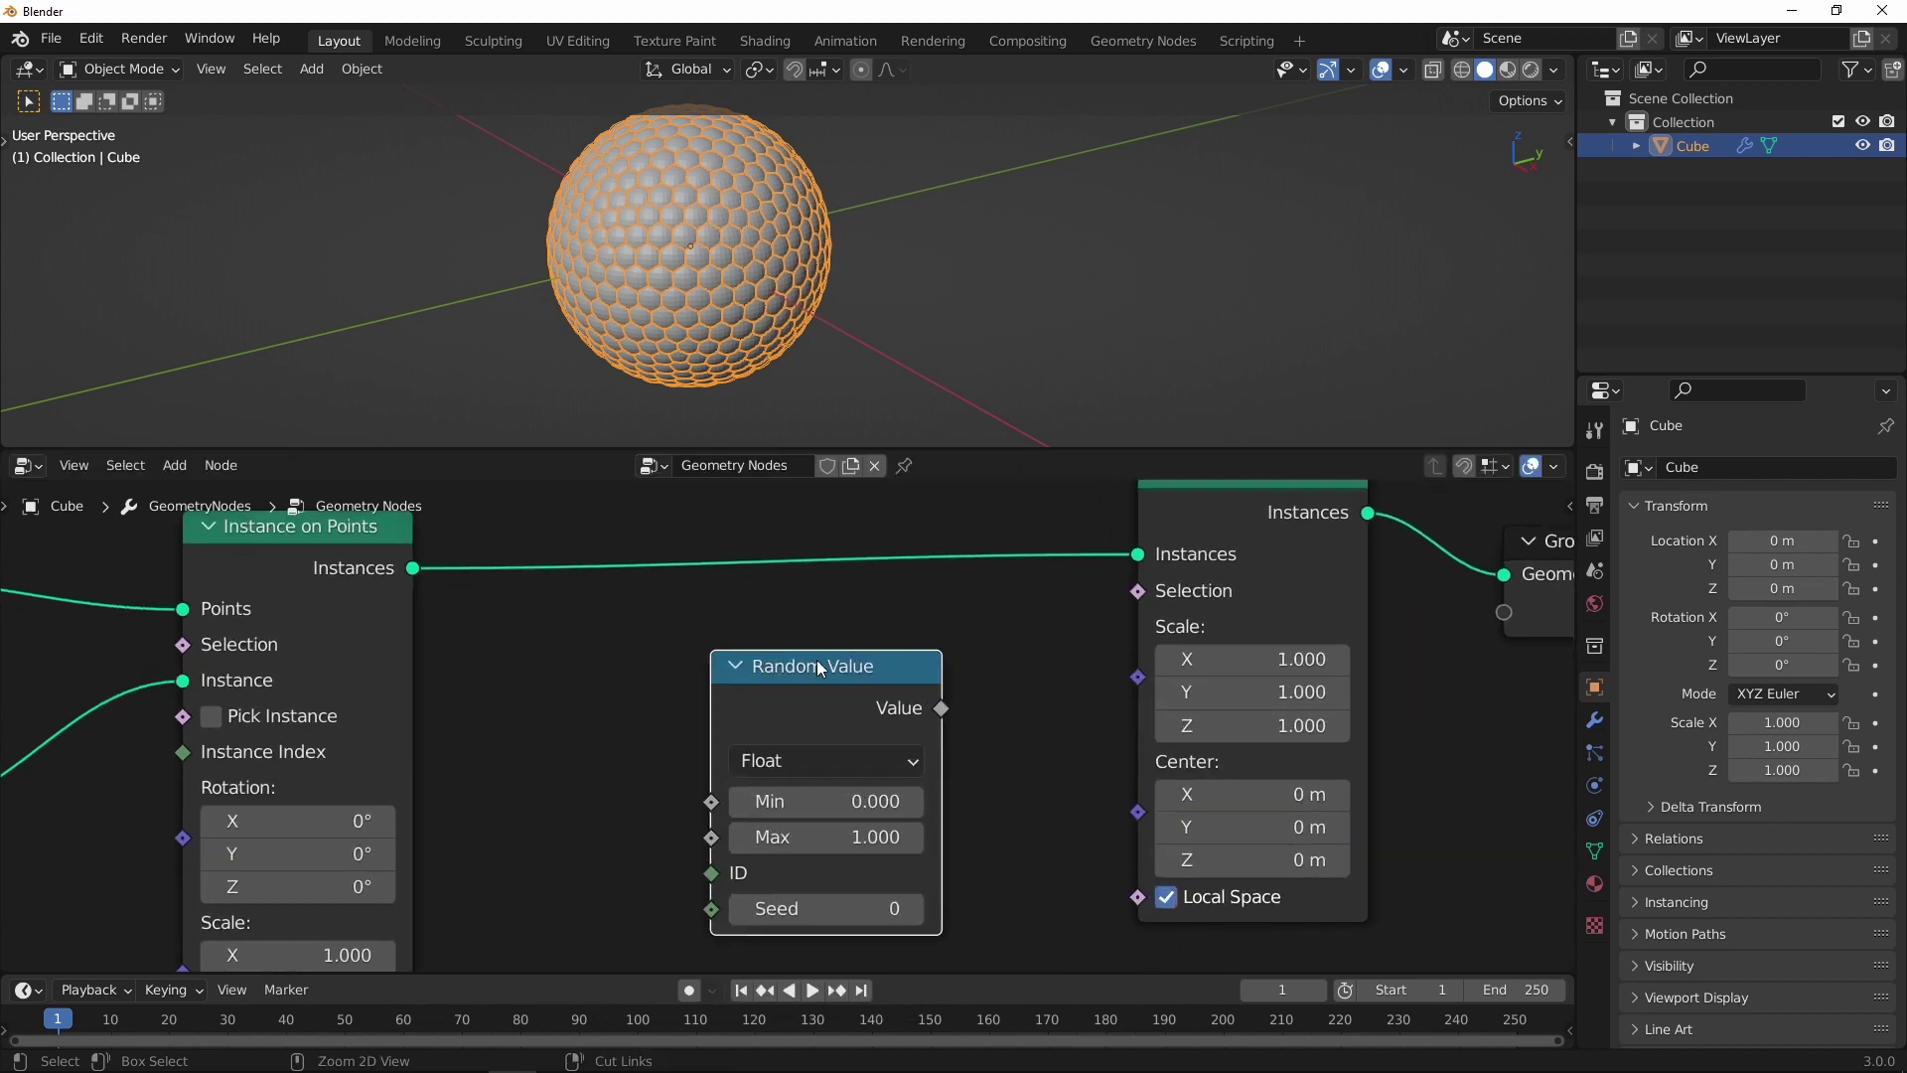
{"action": "left_click", "coordinate": [847, 800]}
{"action": "type", "text": ".1"}
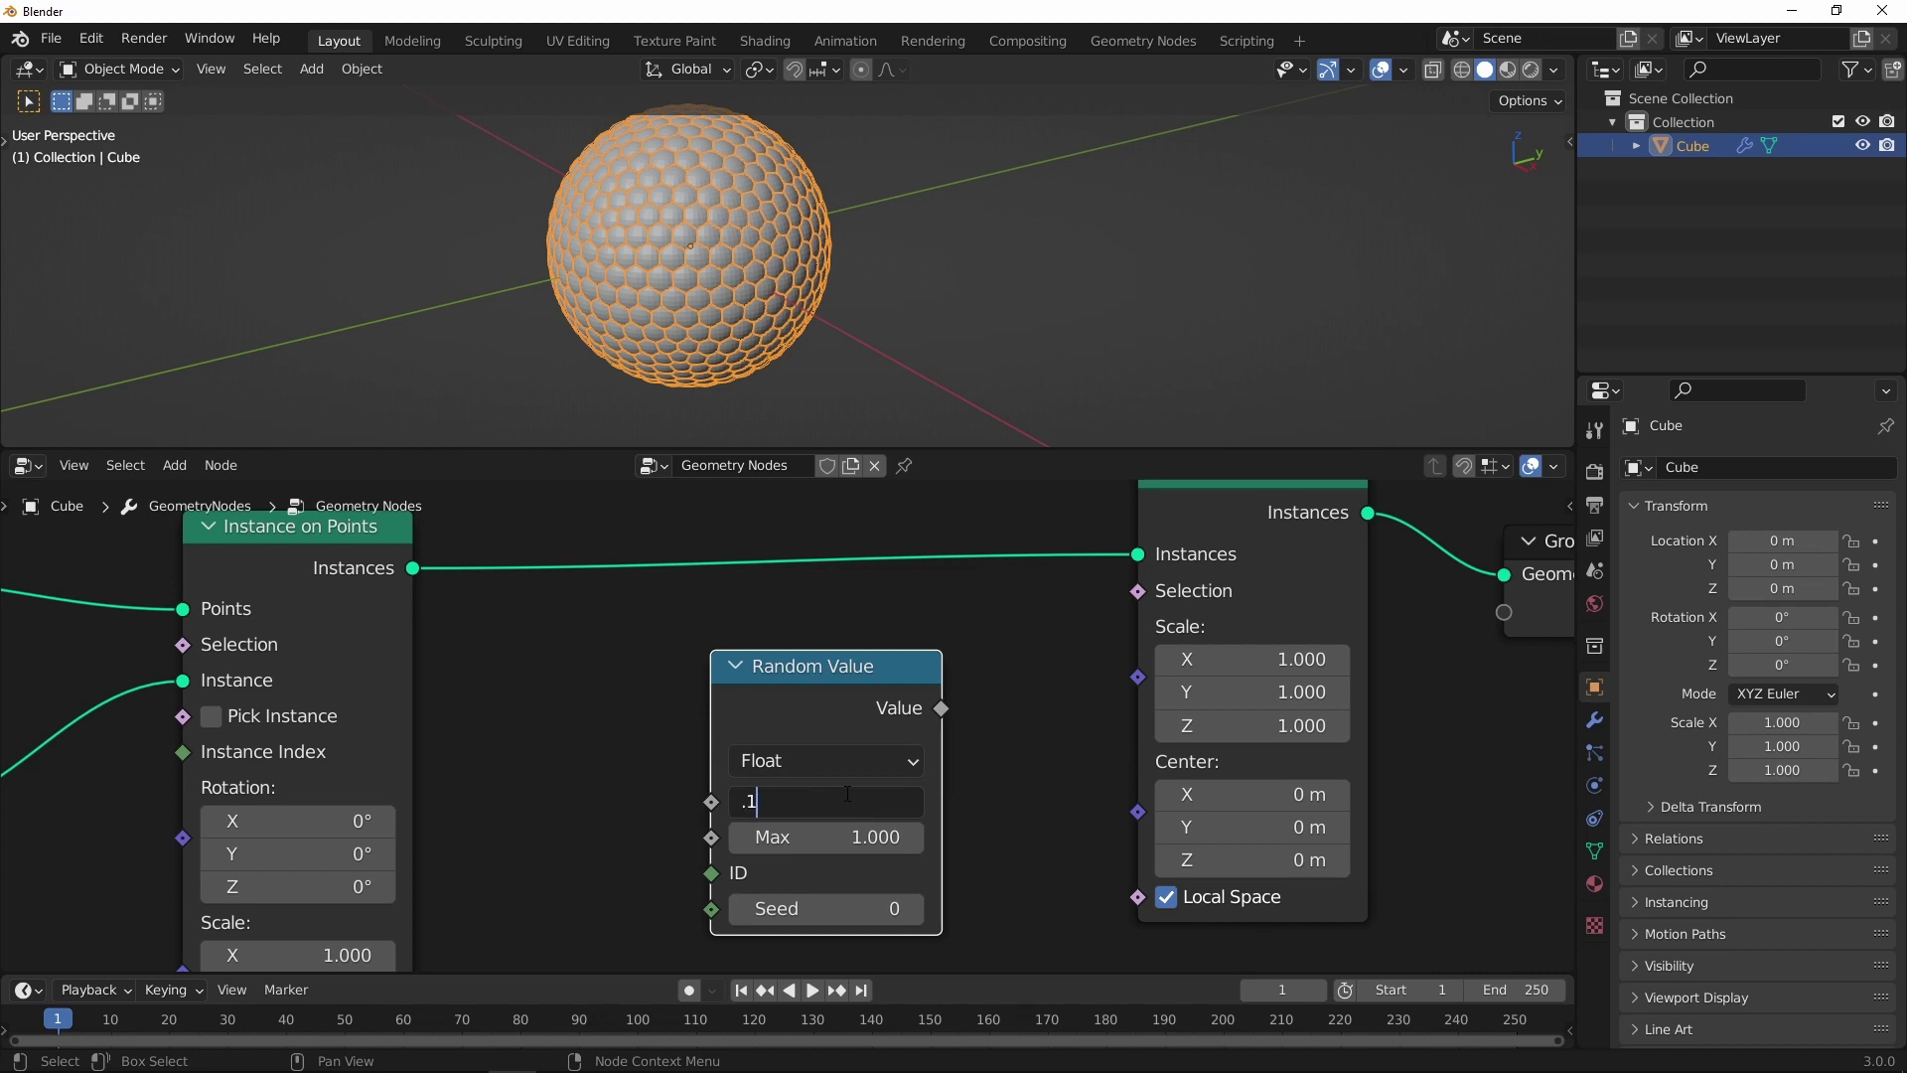
{"action": "key", "text": "Return"}
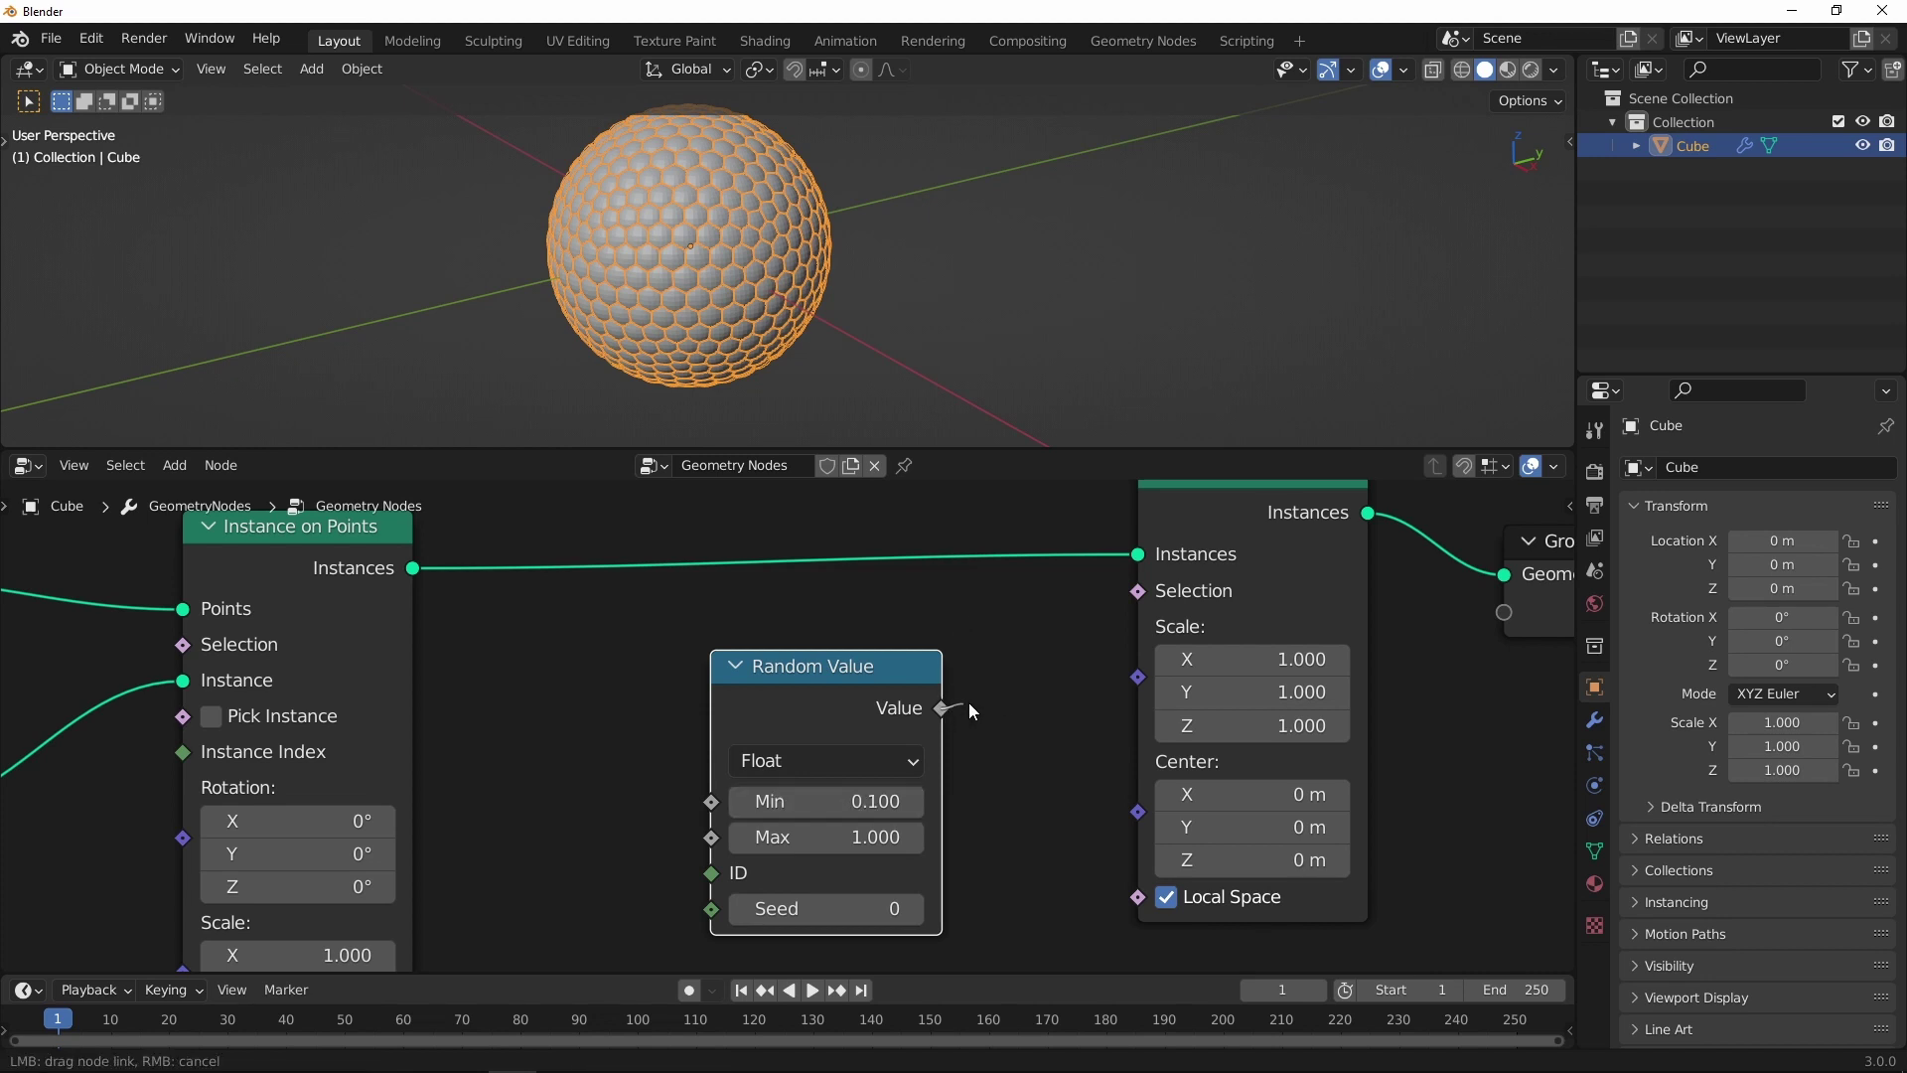
{"action": "left_click_drag", "start_coordinate": [1141, 683], "coordinate": [1132, 676]}
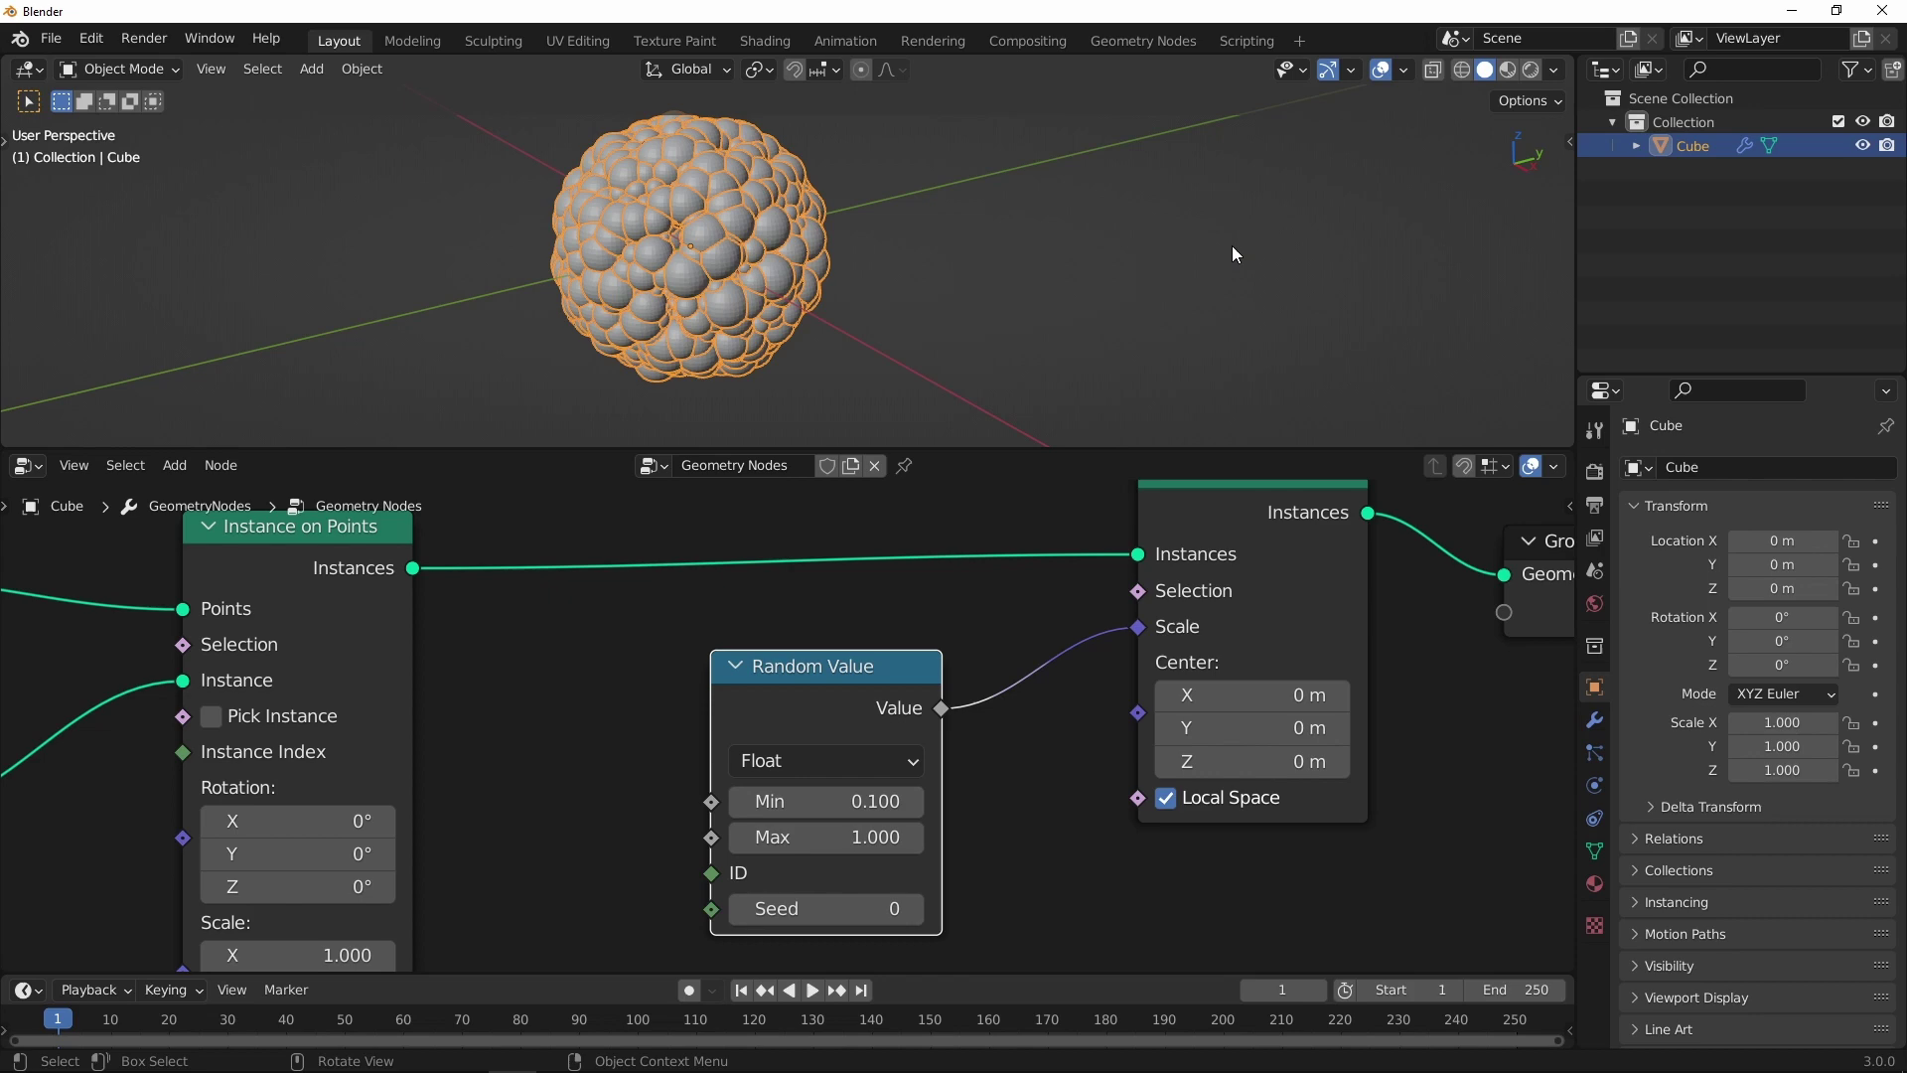
Step: Turn off the Outline Selected overlay and orbit around the sphere cluster
{"action": "left_click", "coordinate": [1408, 71]}
{"action": "left_click", "coordinate": [1256, 373]}
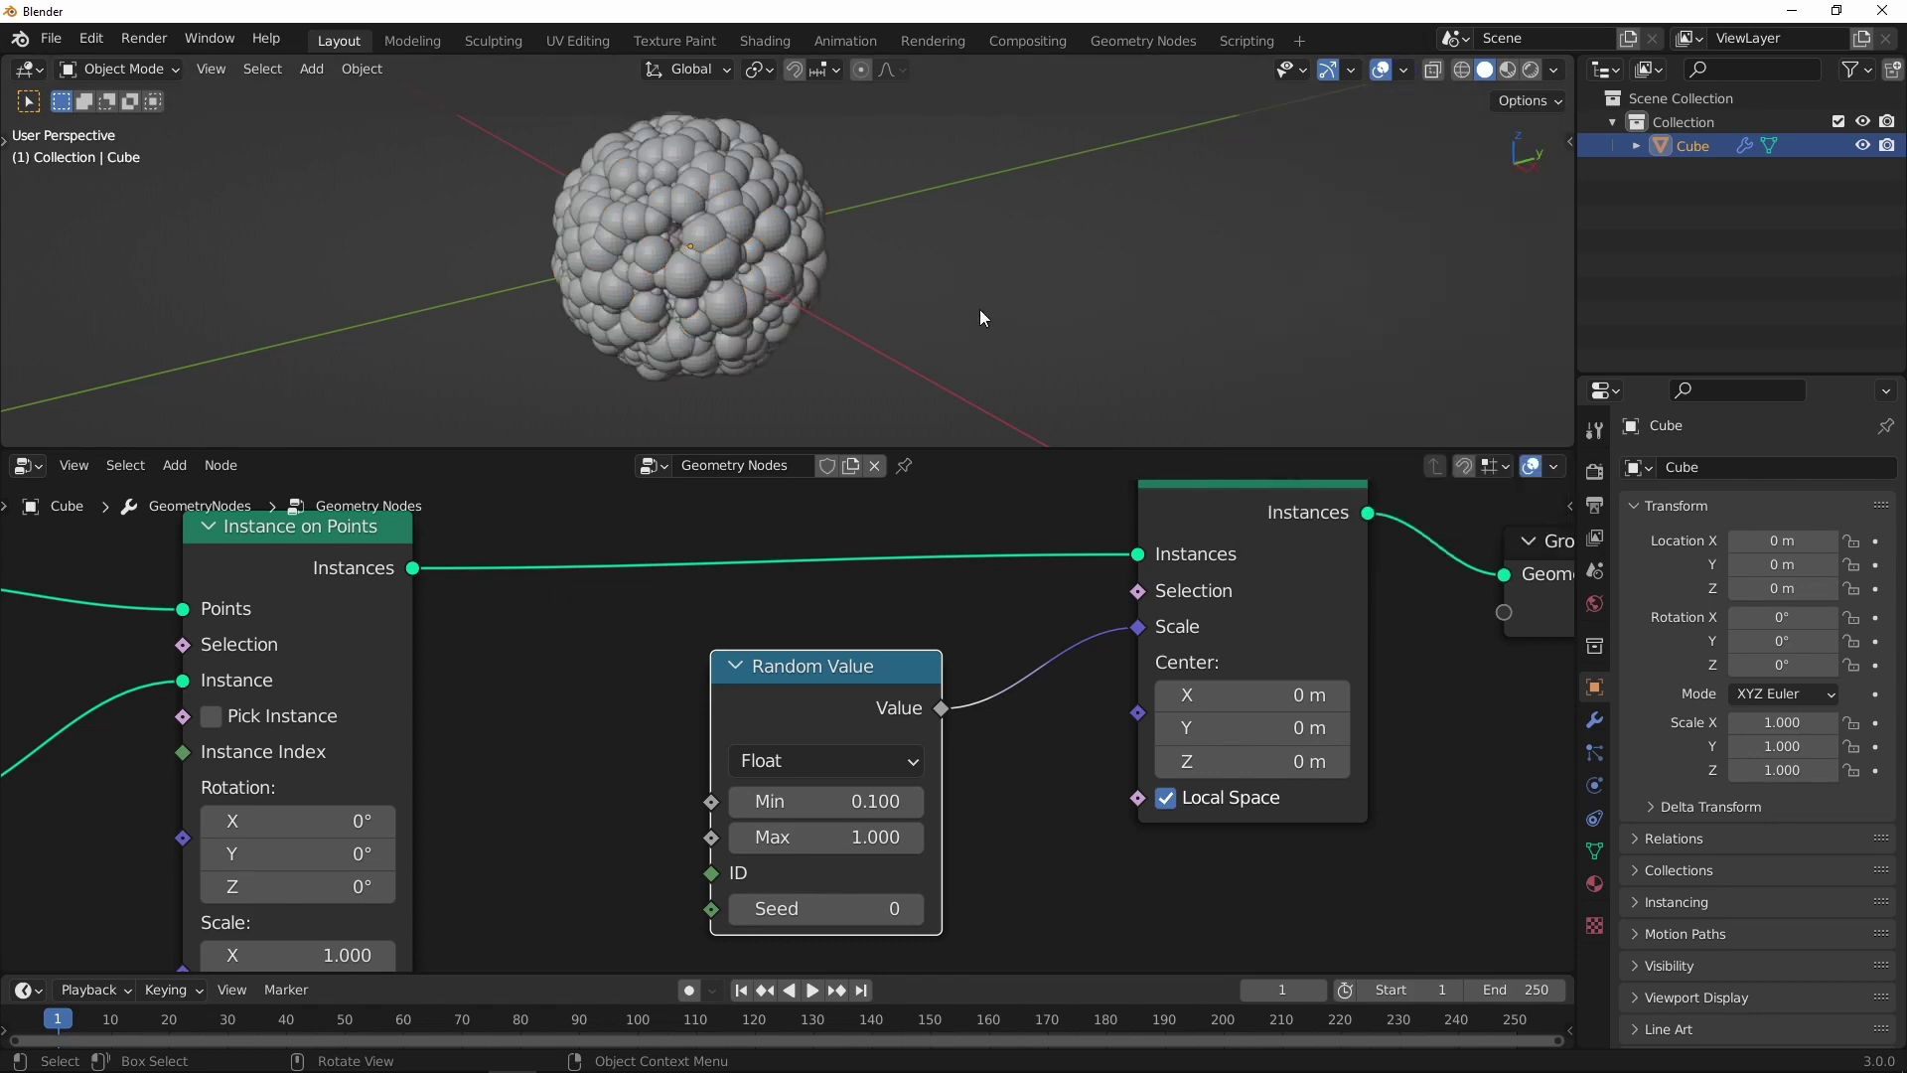
{"action": "scroll", "coordinate": [839, 252], "scroll_direction": "up", "scroll_amount": 2}
{"action": "mouse_move", "coordinate": [840, 261]}
{"action": "middle_mouse_down"}
{"action": "mouse_move", "coordinate": [1141, 327]}
{"action": "mouse_move", "coordinate": [955, 324]}
{"action": "mouse_move", "coordinate": [1171, 208]}
{"action": "mouse_move", "coordinate": [926, 258]}
{"action": "mouse_move", "coordinate": [982, 265]}
{"action": "mouse_move", "coordinate": [1020, 232]}
{"action": "middle_mouse_up"}
{"action": "scroll", "coordinate": [1008, 251], "scroll_direction": "down", "scroll_amount": 3}
{"action": "scroll", "coordinate": [976, 750], "scroll_direction": "down", "scroll_amount": 1}
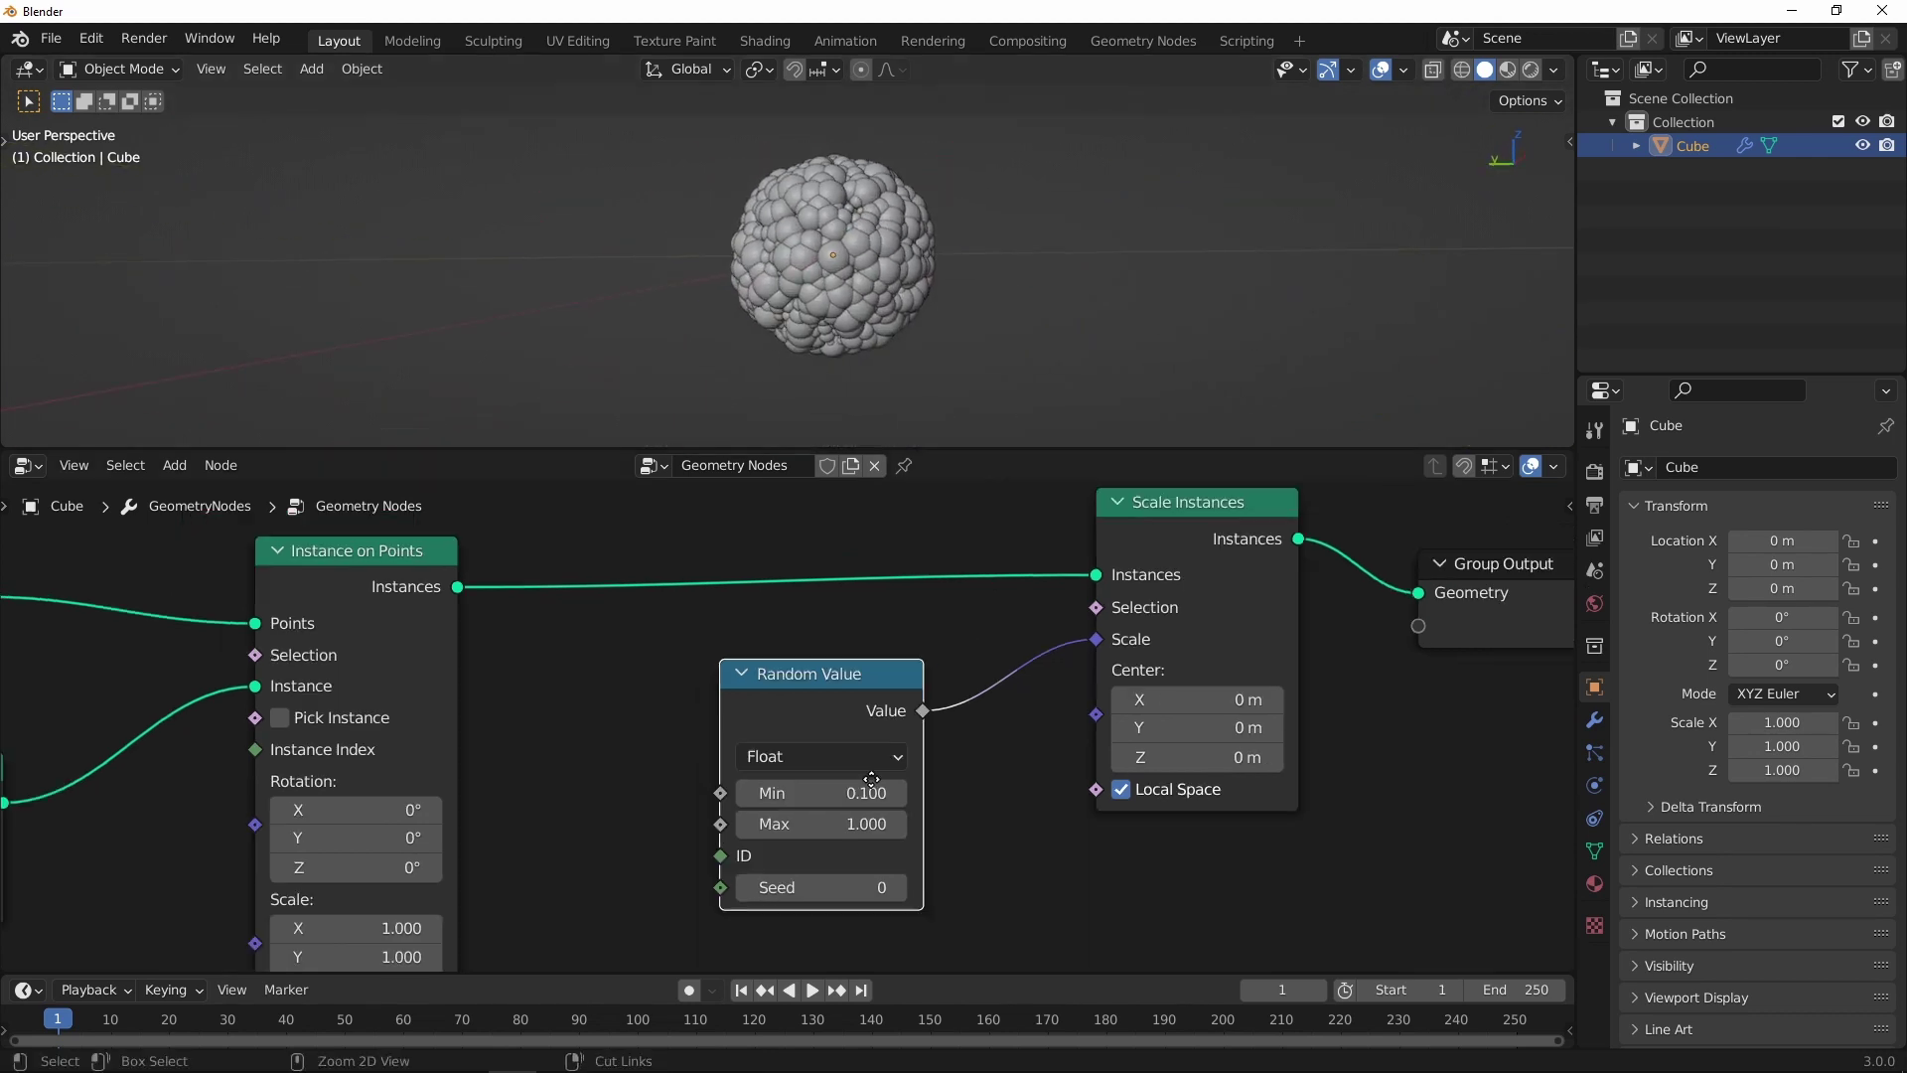
{"action": "scroll", "coordinate": [976, 750], "scroll_direction": "down", "scroll_amount": 2}
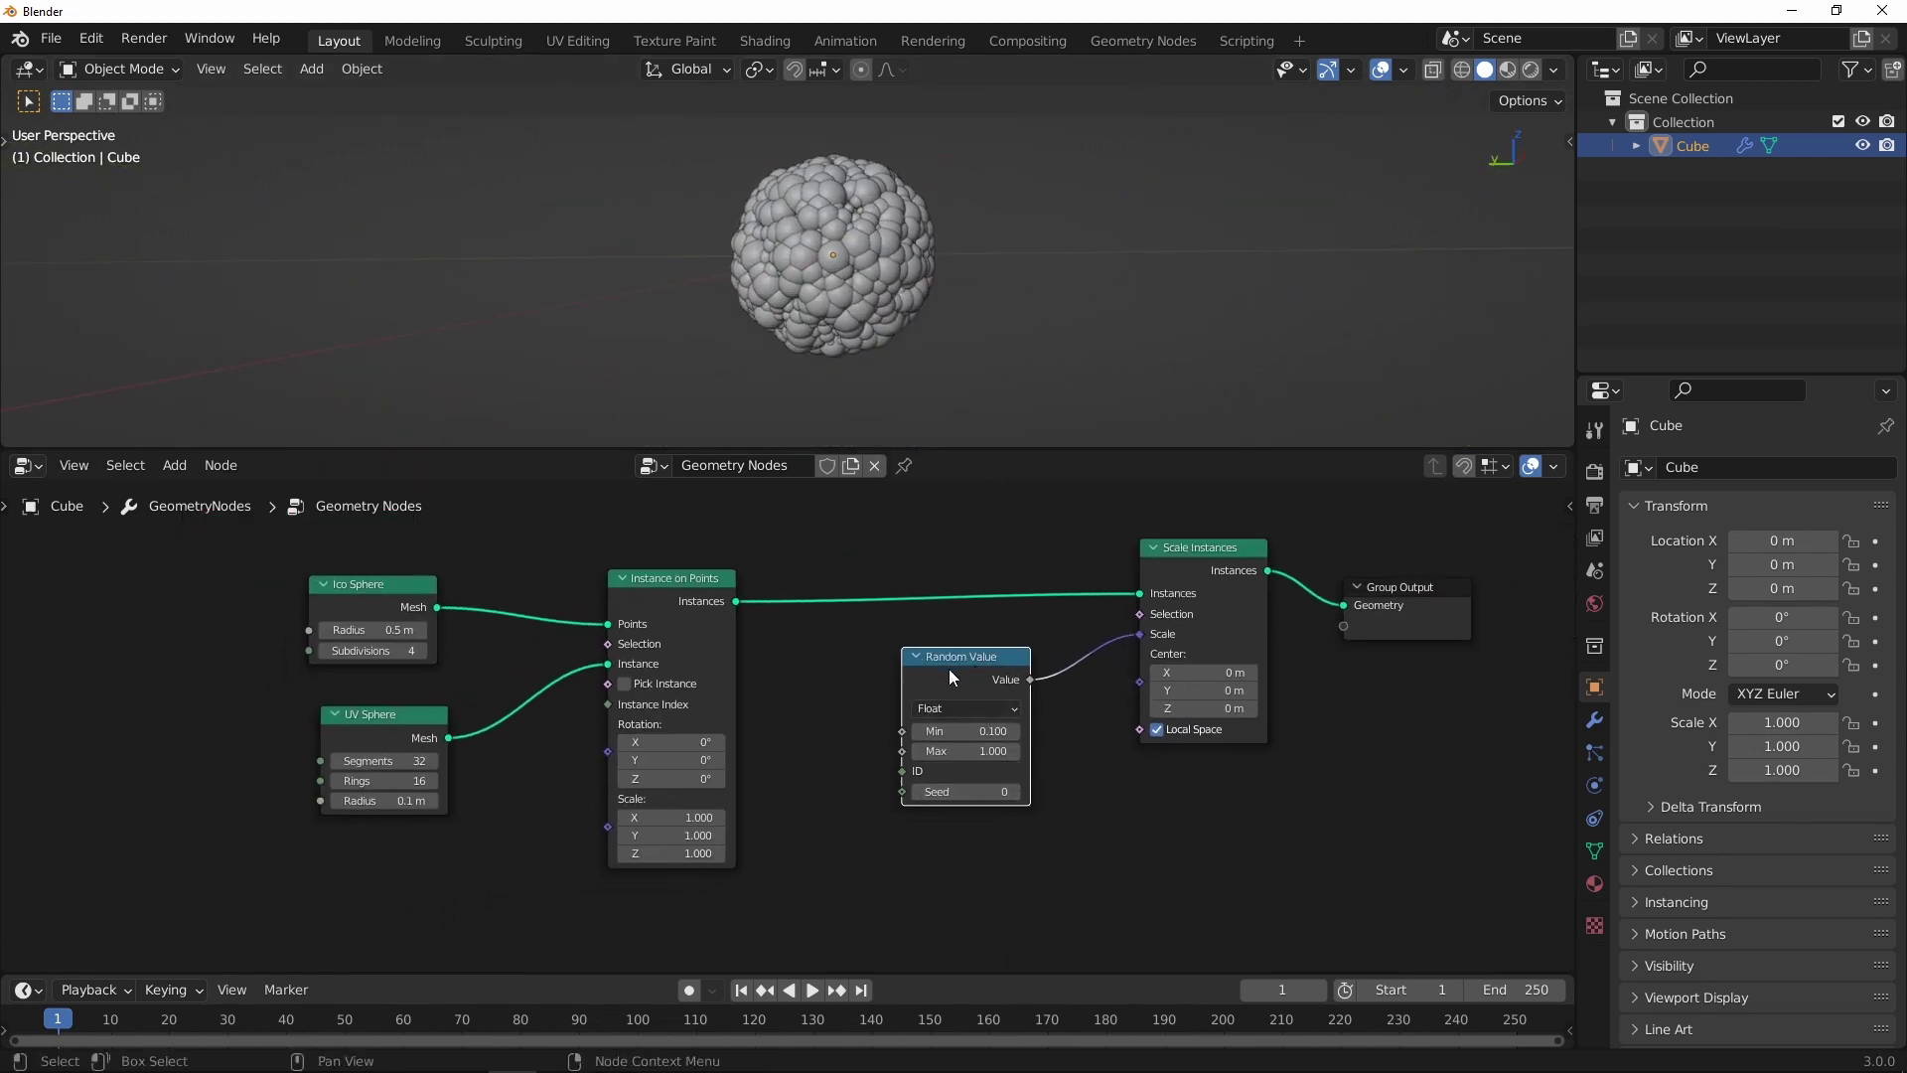
{"action": "scroll", "coordinate": [949, 670], "scroll_direction": "up", "scroll_amount": 1}
{"action": "scroll", "coordinate": [670, 736], "scroll_direction": "up", "scroll_amount": 1}
{"action": "scroll", "coordinate": [525, 806], "scroll_direction": "up", "scroll_amount": 1}
Step: Keep the UV Sphere radius at 0.1 m and move Group Output further right
{"action": "left_click_drag", "start_coordinate": [524, 805], "coordinate": [544, 805]}
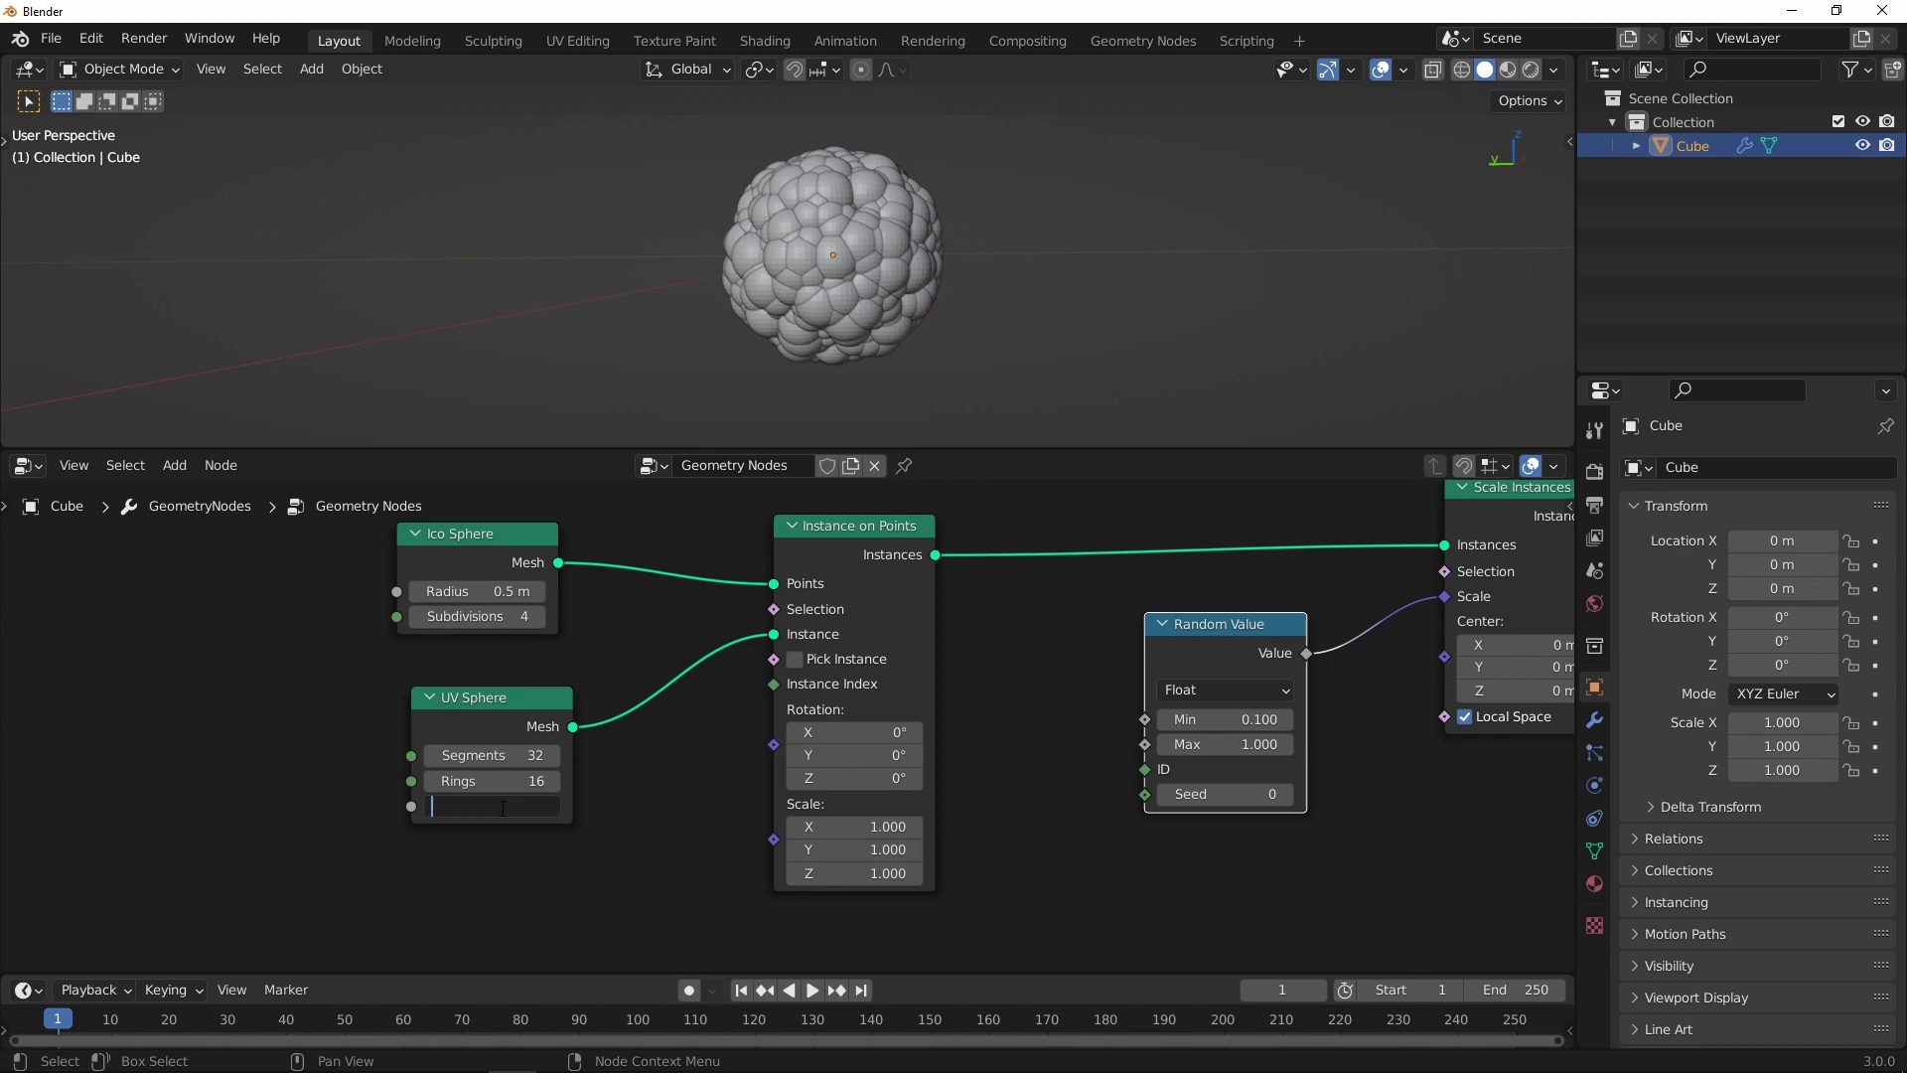
{"action": "type", "text": ".1"}
{"action": "key", "text": "Return"}
{"action": "scroll", "coordinate": [1065, 553], "scroll_direction": "down", "scroll_amount": 2}
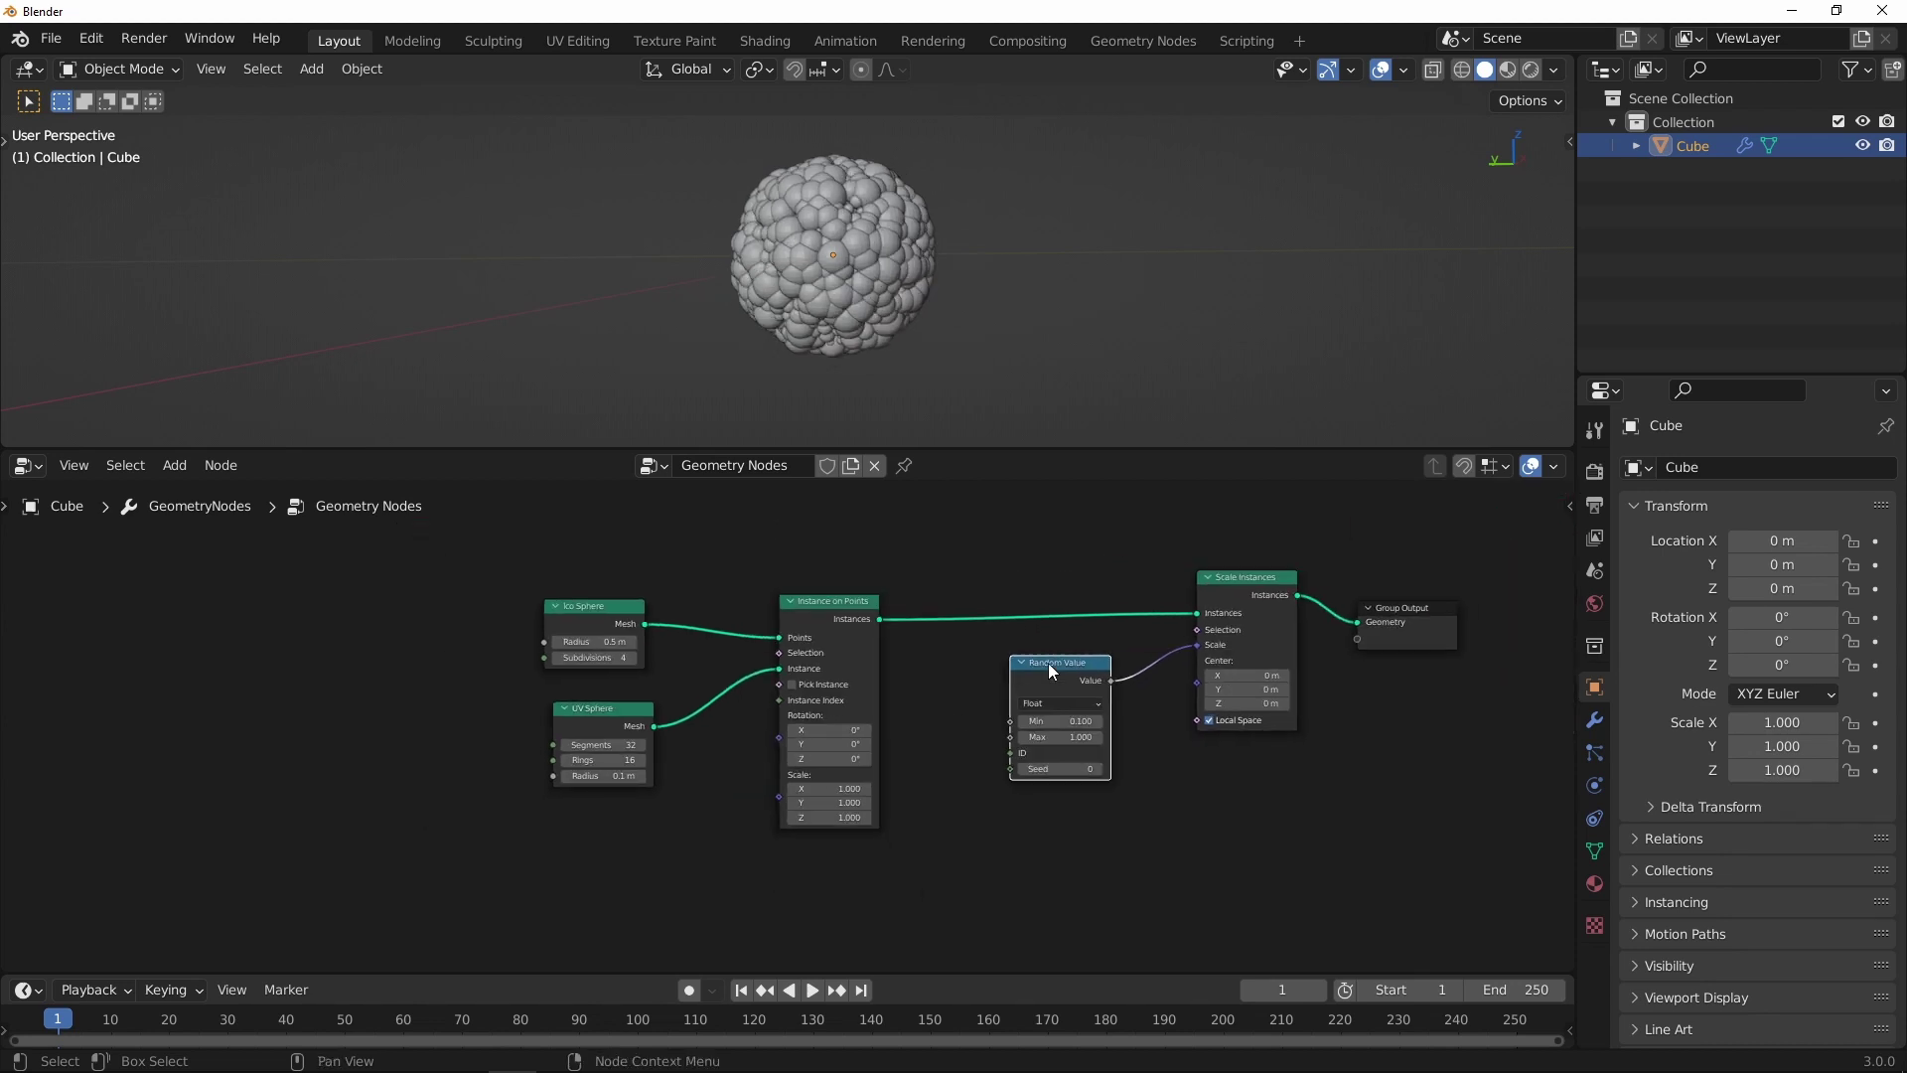
{"action": "scroll", "coordinate": [1048, 663], "scroll_direction": "down", "scroll_amount": 1}
{"action": "scroll", "coordinate": [830, 229], "scroll_direction": "up", "scroll_amount": 5}
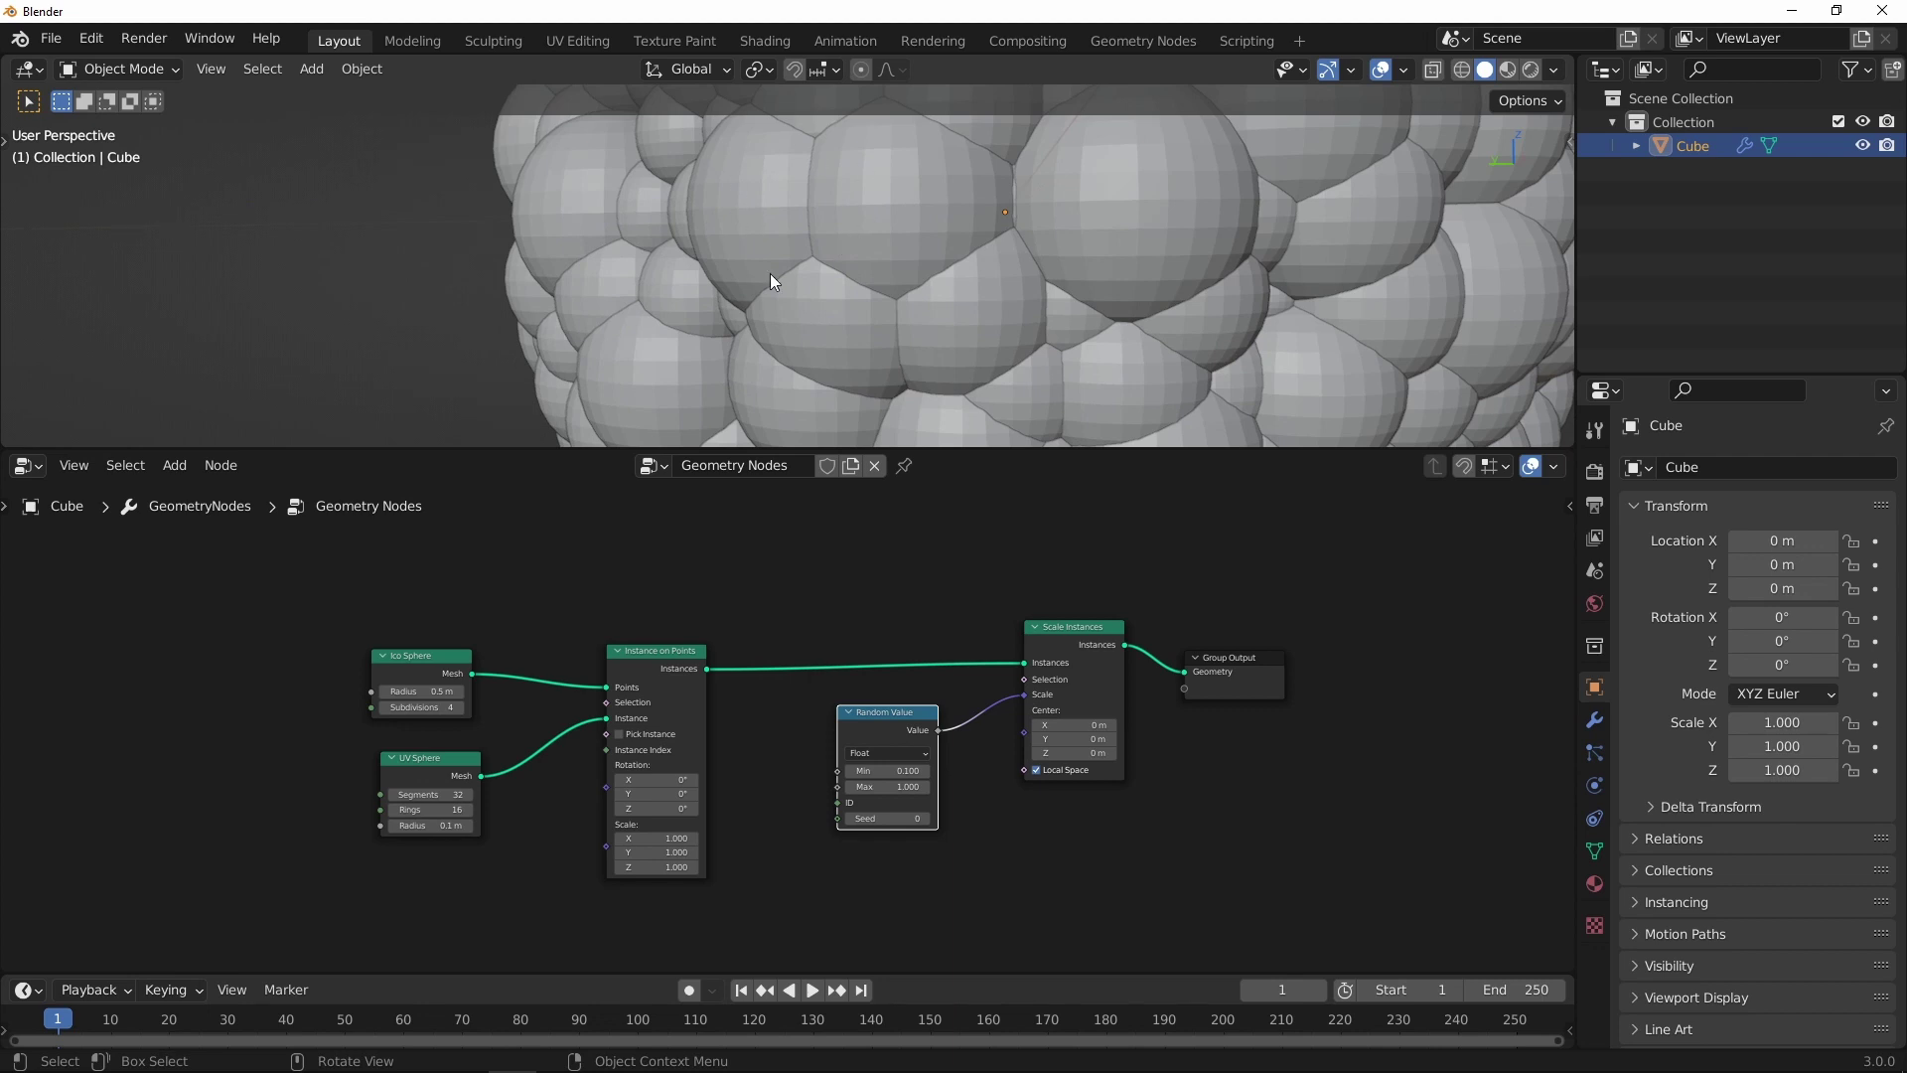
{"action": "middle_click_drag", "start_coordinate": [1228, 657], "coordinate": [900, 696]}
{"action": "left_click_drag", "start_coordinate": [901, 695], "coordinate": [1170, 674]}
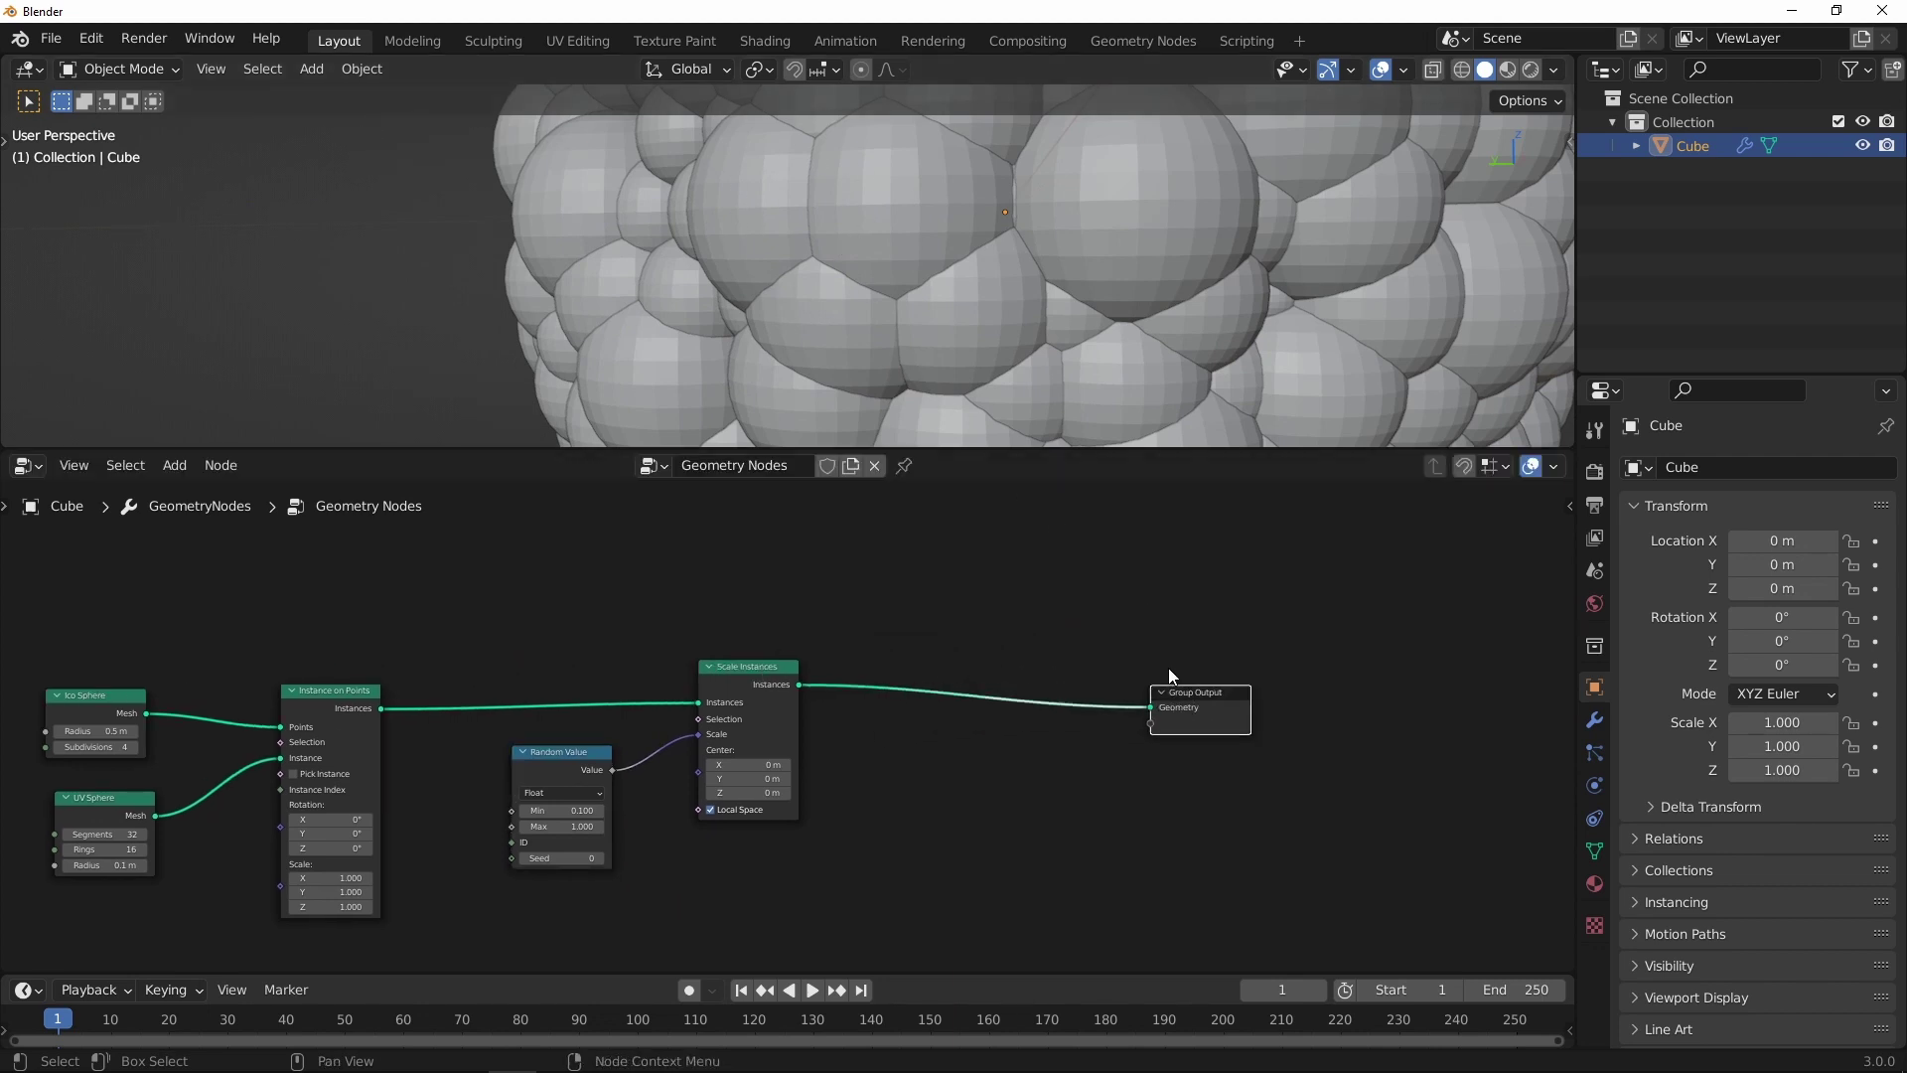
Step: Insert a Set Shade Smooth node just before Group Output
{"action": "key", "text": "shift+a"}
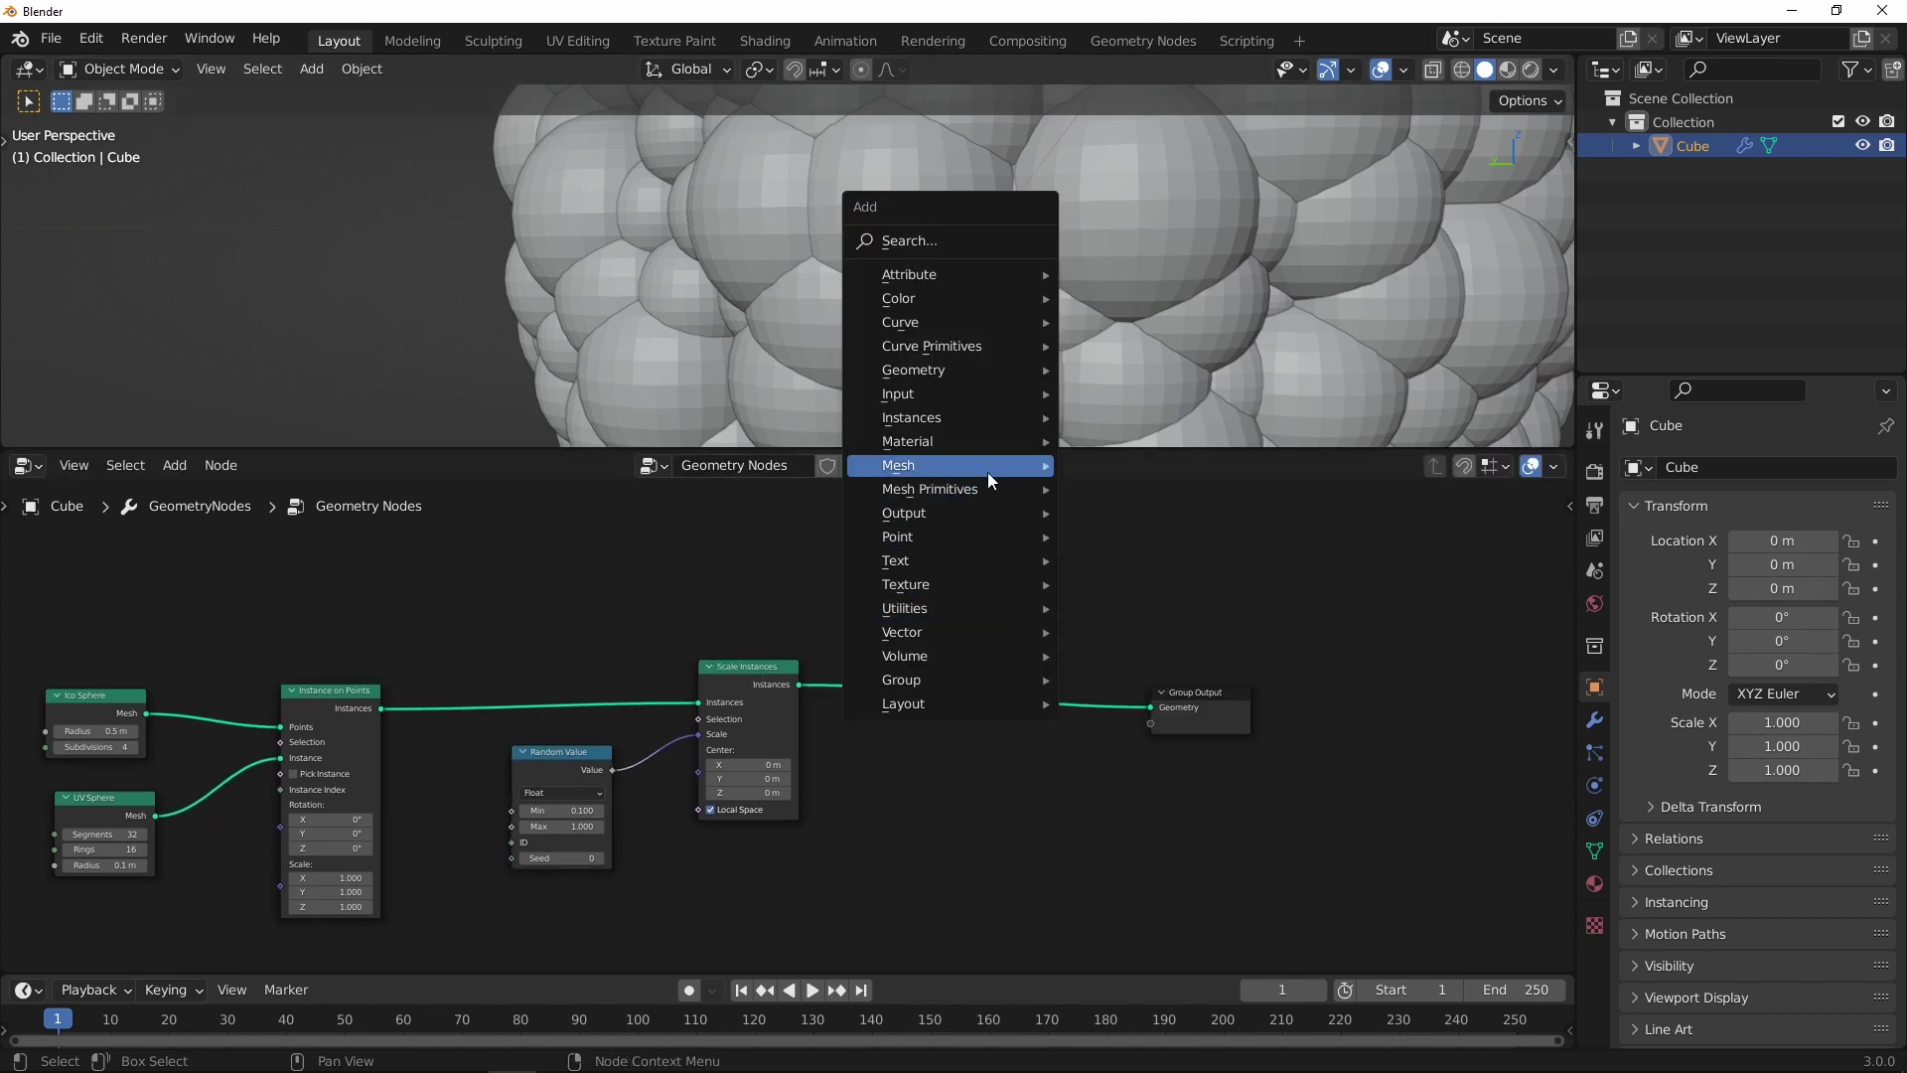
{"action": "left_click", "coordinate": [1153, 672]}
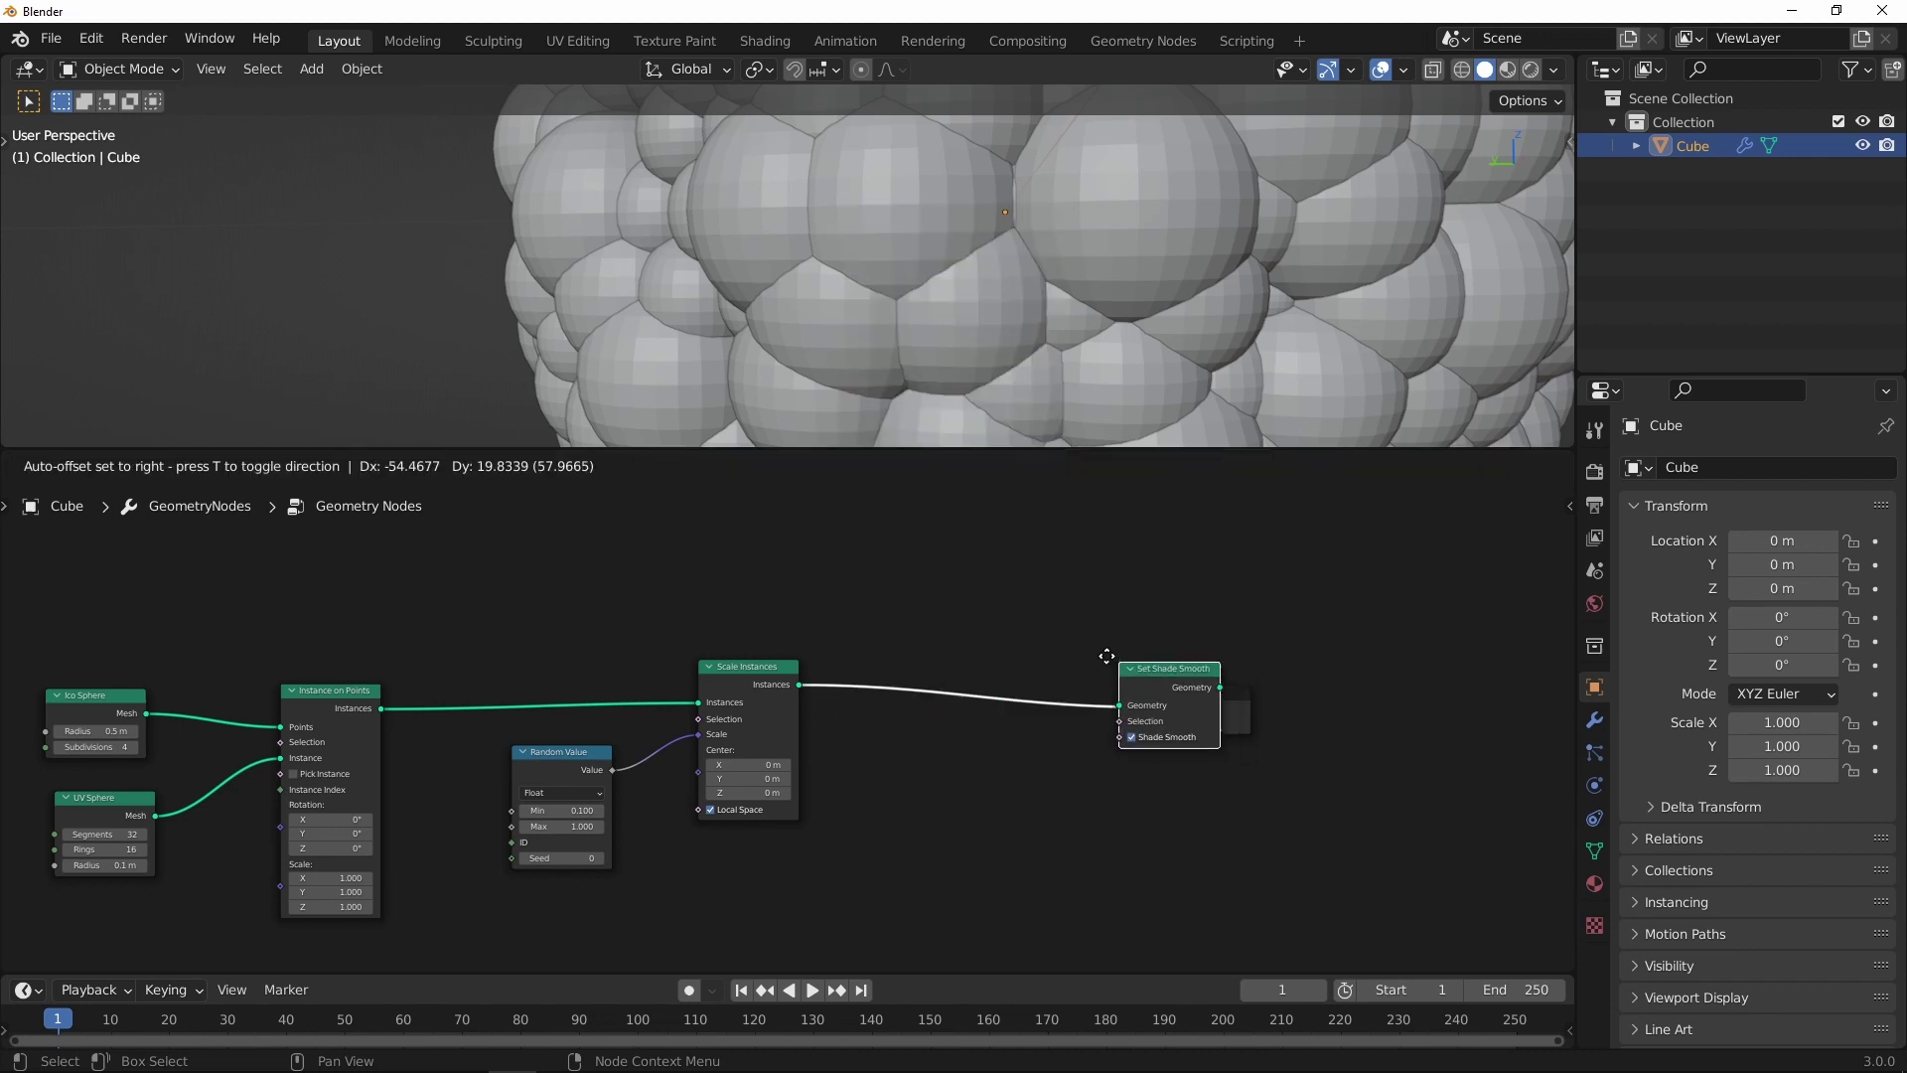
{"action": "left_click", "coordinate": [1185, 693]}
{"action": "left_click_drag", "start_coordinate": [1184, 694], "coordinate": [1210, 666]}
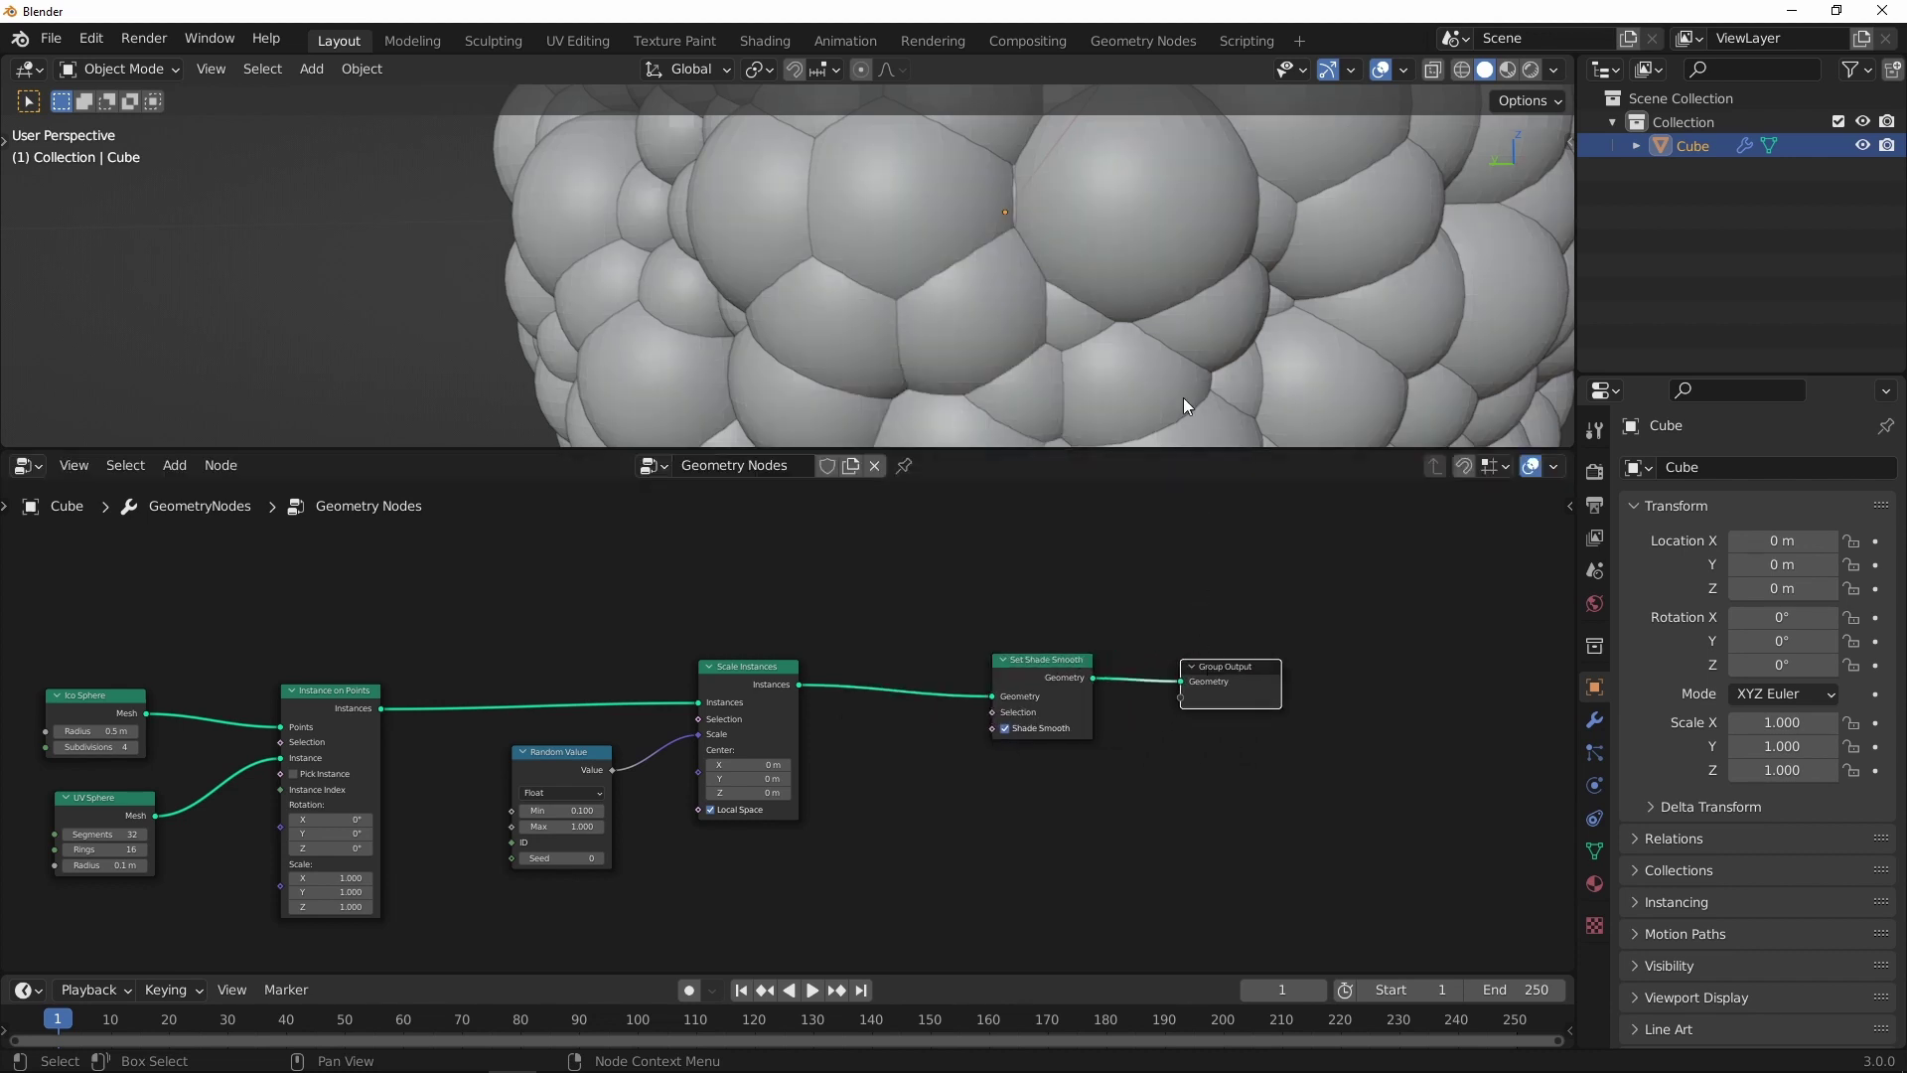
{"action": "scroll", "coordinate": [926, 358], "scroll_direction": "down", "scroll_amount": 5}
{"action": "scroll", "coordinate": [910, 357], "scroll_direction": "down", "scroll_amount": 3}
Step: Move the Random Value, Scale Instances and Set Shade Smooth nodes further right
{"action": "mouse_move", "coordinate": [909, 357]}
{"action": "middle_mouse_down"}
{"action": "mouse_move", "coordinate": [1085, 308]}
{"action": "mouse_move", "coordinate": [985, 614]}
{"action": "middle_mouse_up"}
{"action": "left_click_drag", "start_coordinate": [525, 564], "coordinate": [1306, 859]}
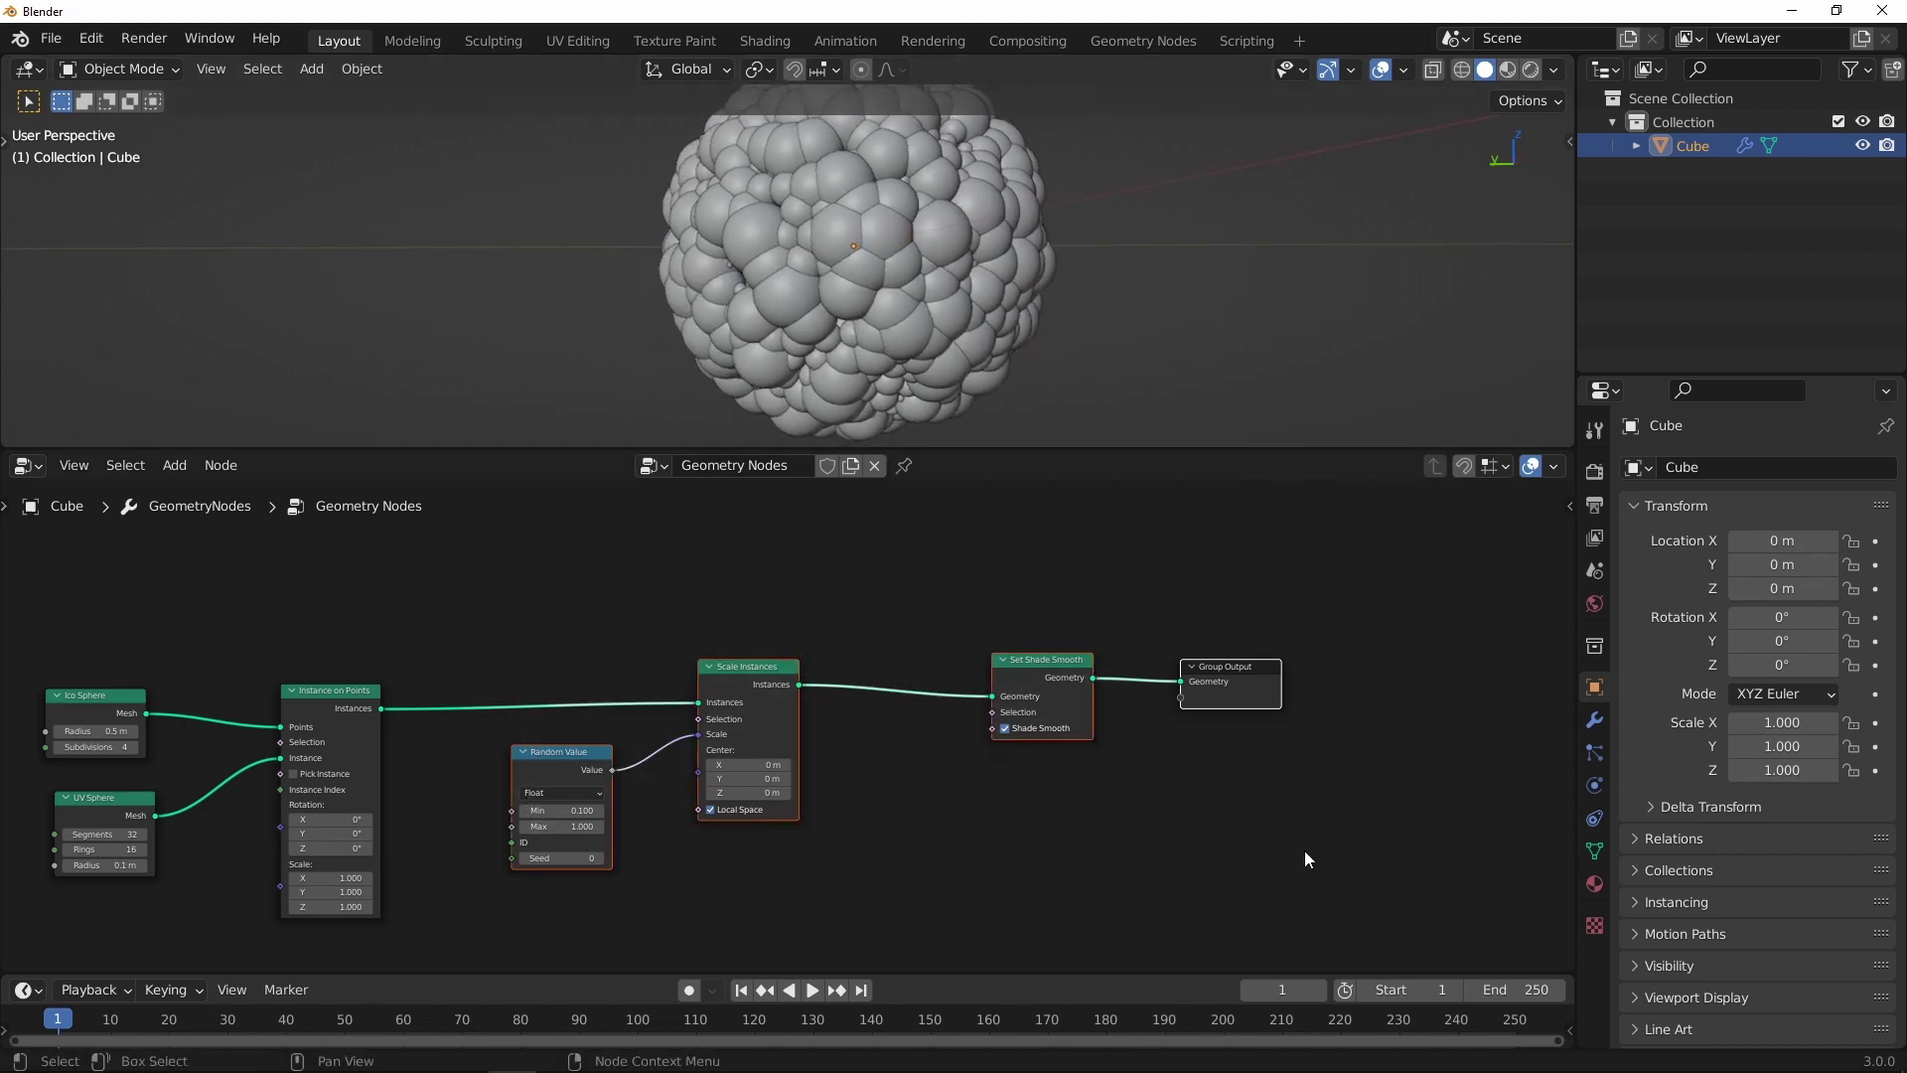
{"action": "left_click_drag", "start_coordinate": [746, 671], "coordinate": [1147, 663]}
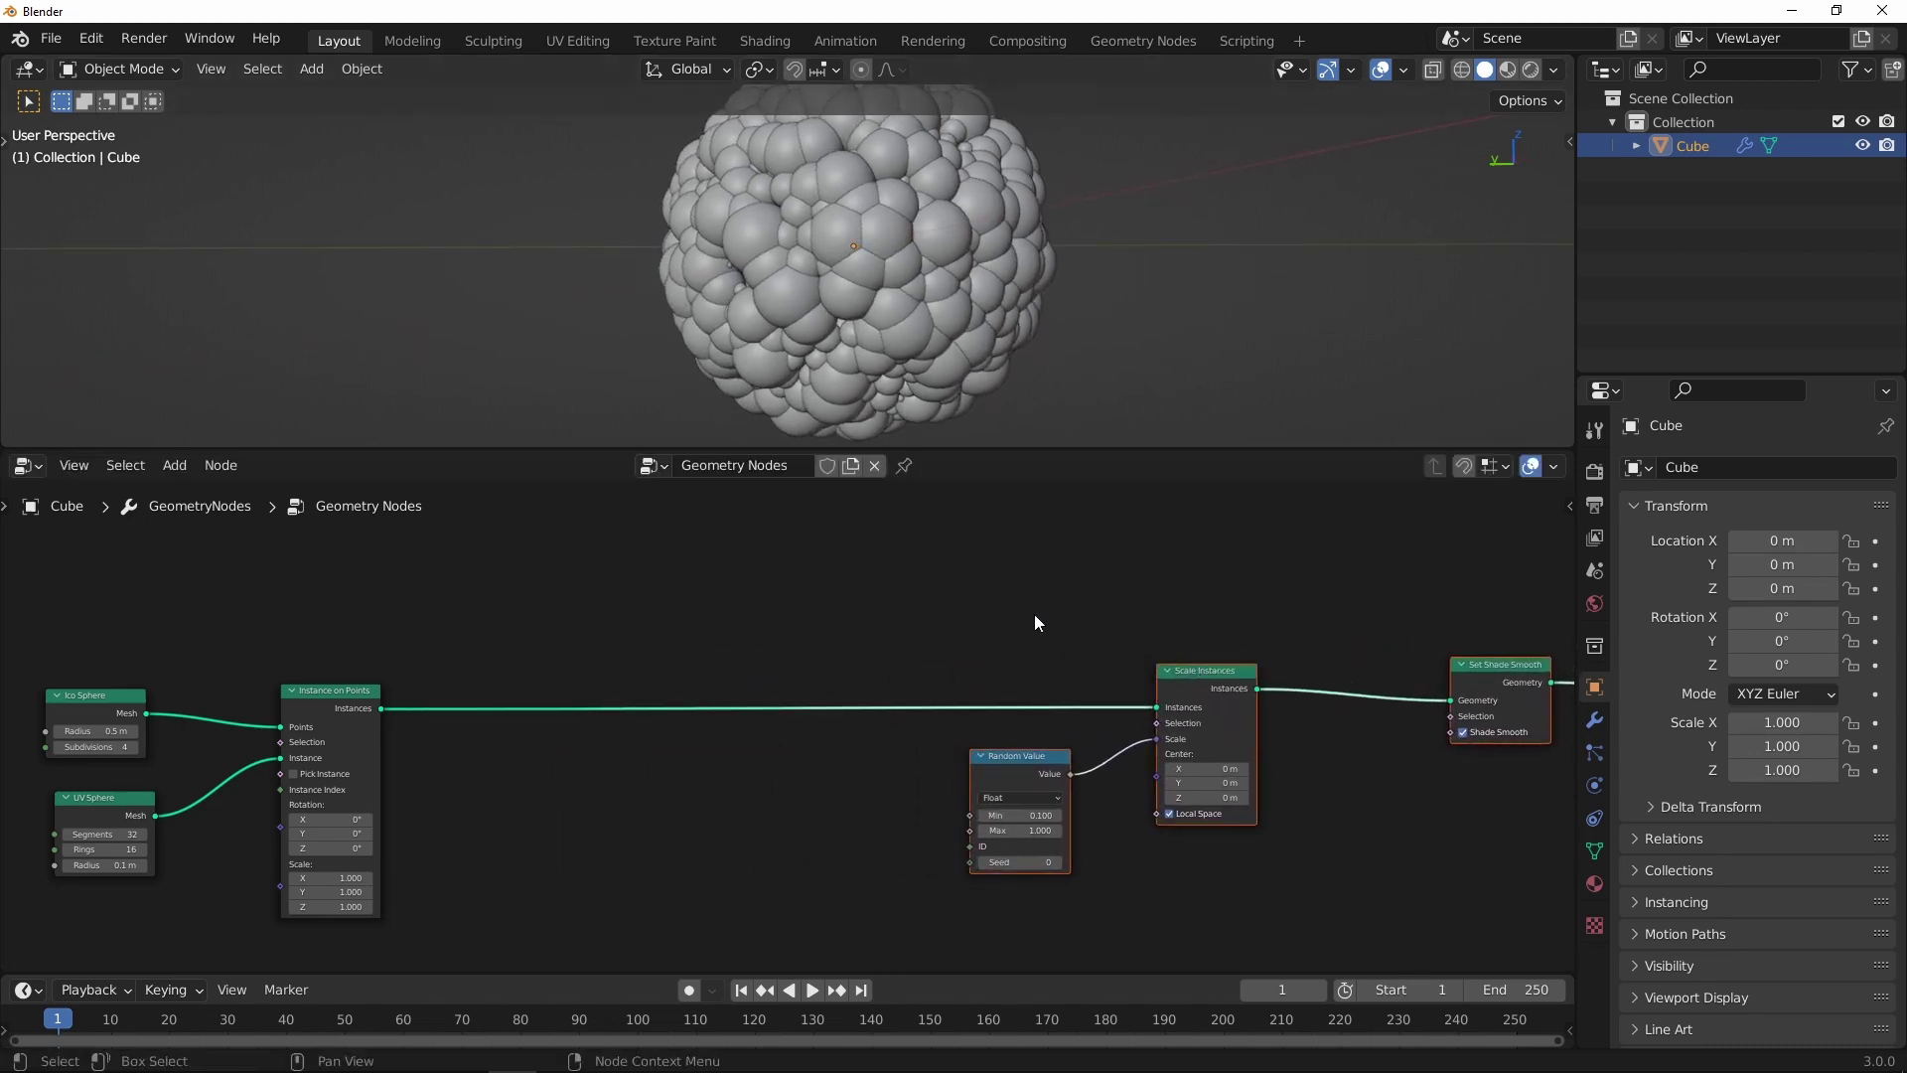
{"action": "scroll", "coordinate": [762, 696], "scroll_direction": "down", "scroll_amount": 2}
{"action": "scroll", "coordinate": [762, 695], "scroll_direction": "down", "scroll_amount": 1}
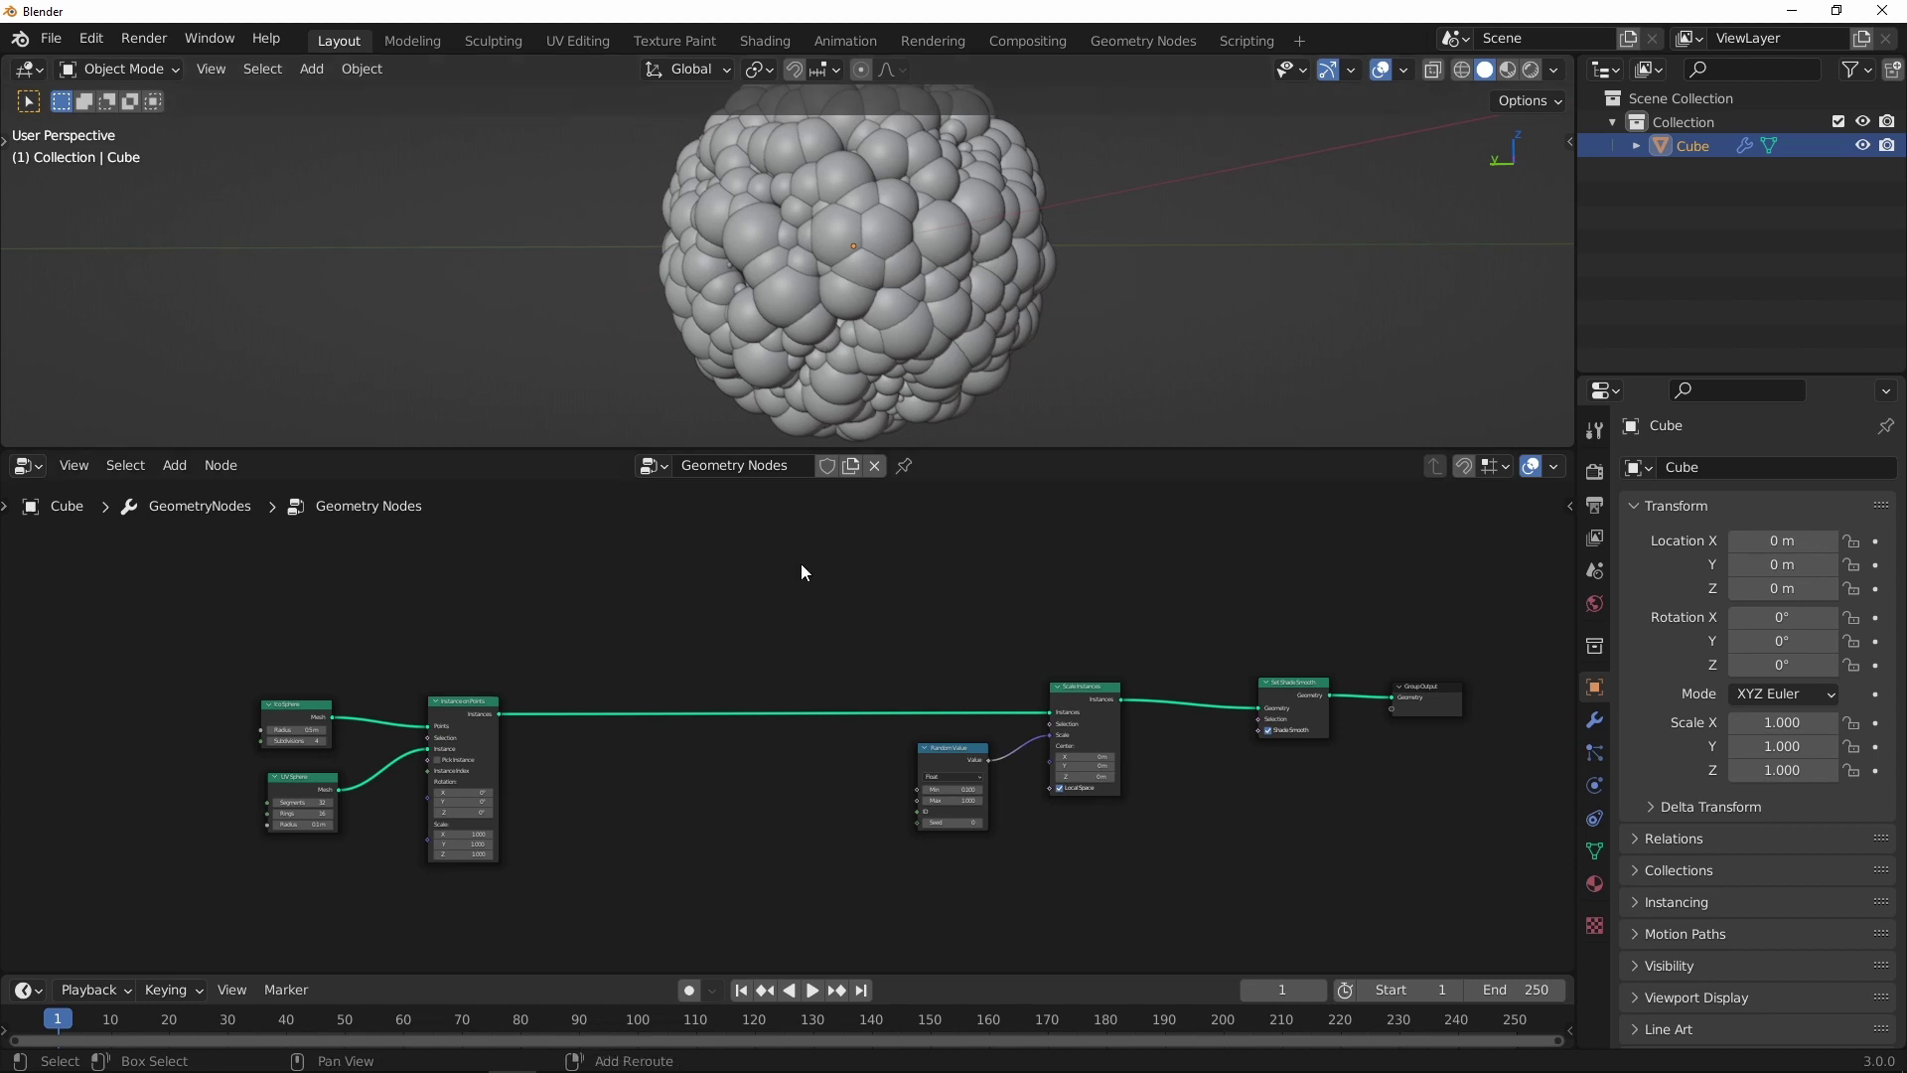
{"action": "scroll", "coordinate": [801, 571], "scroll_direction": "left", "scroll_amount": 1, "text": "shift"}
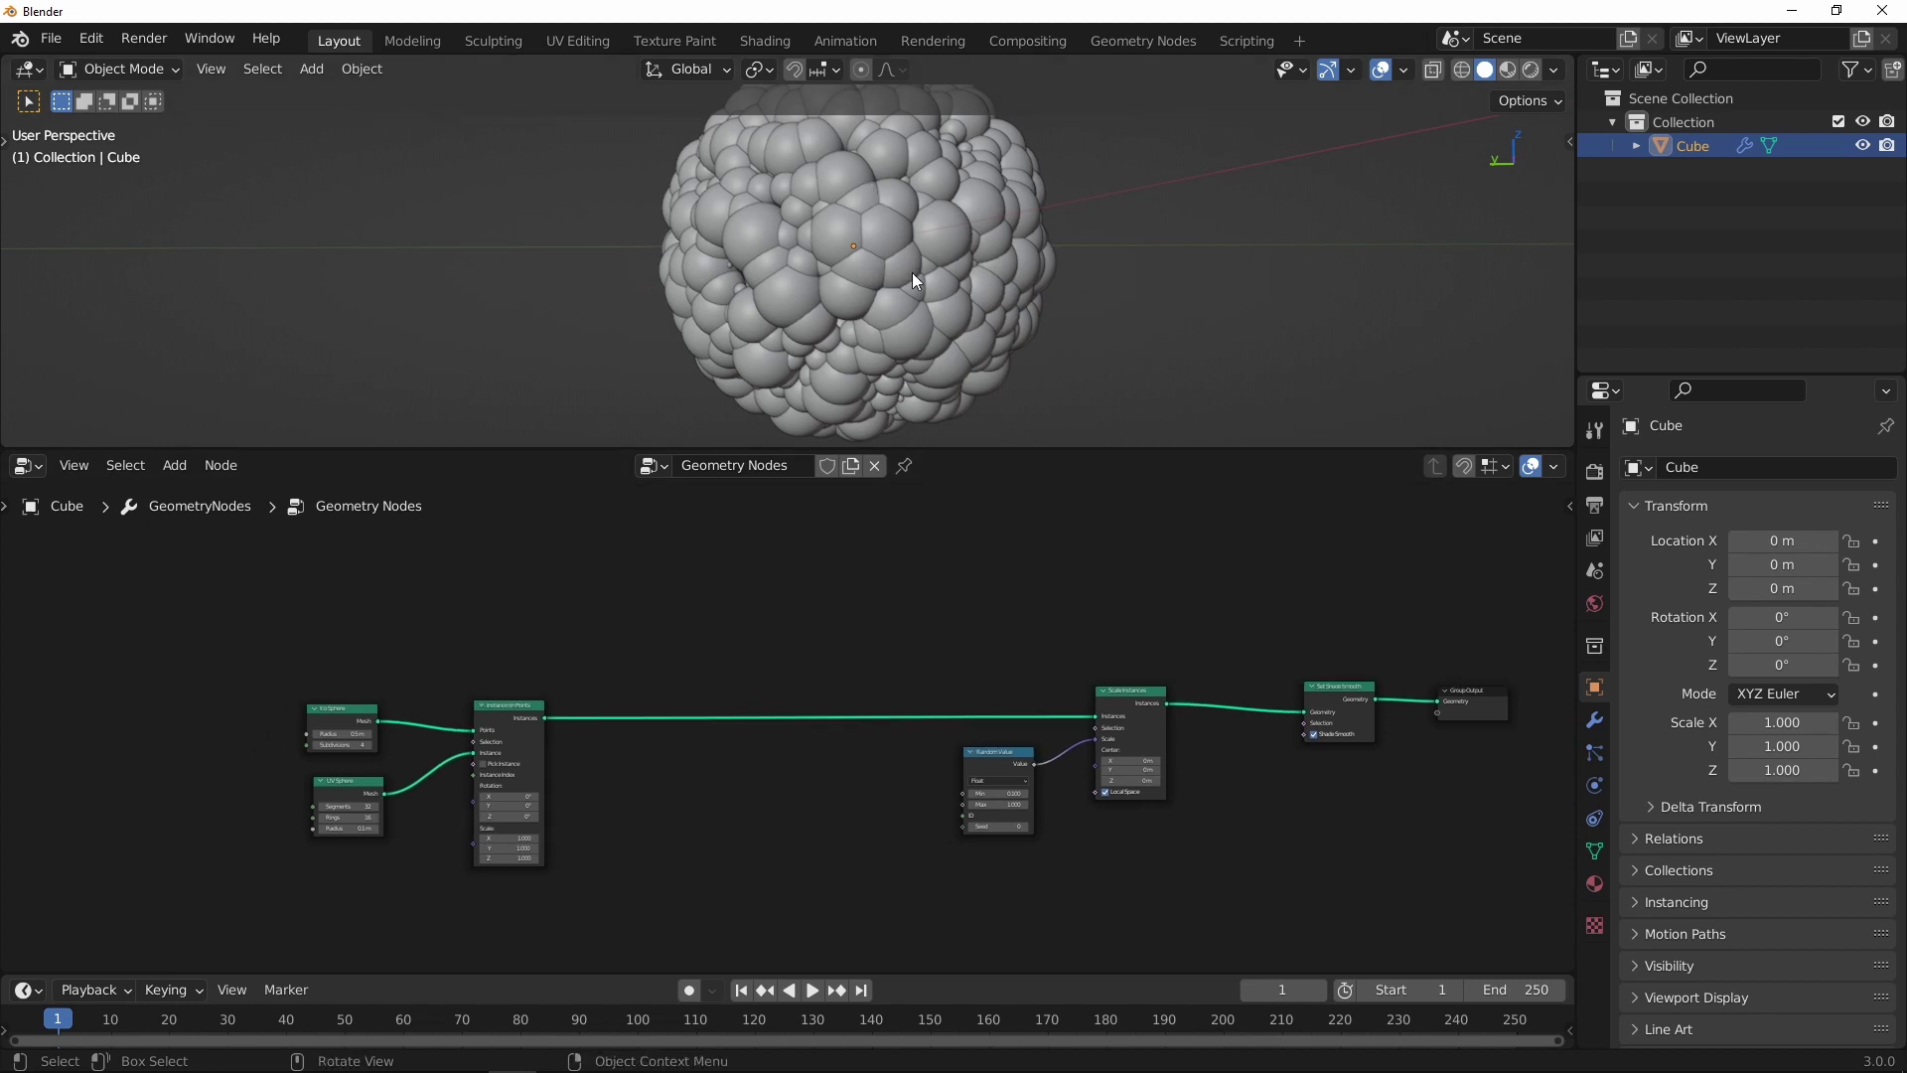
Step: Insert a Translate Instances node on the link after Instance on Points
{"action": "key", "text": "shift+a"}
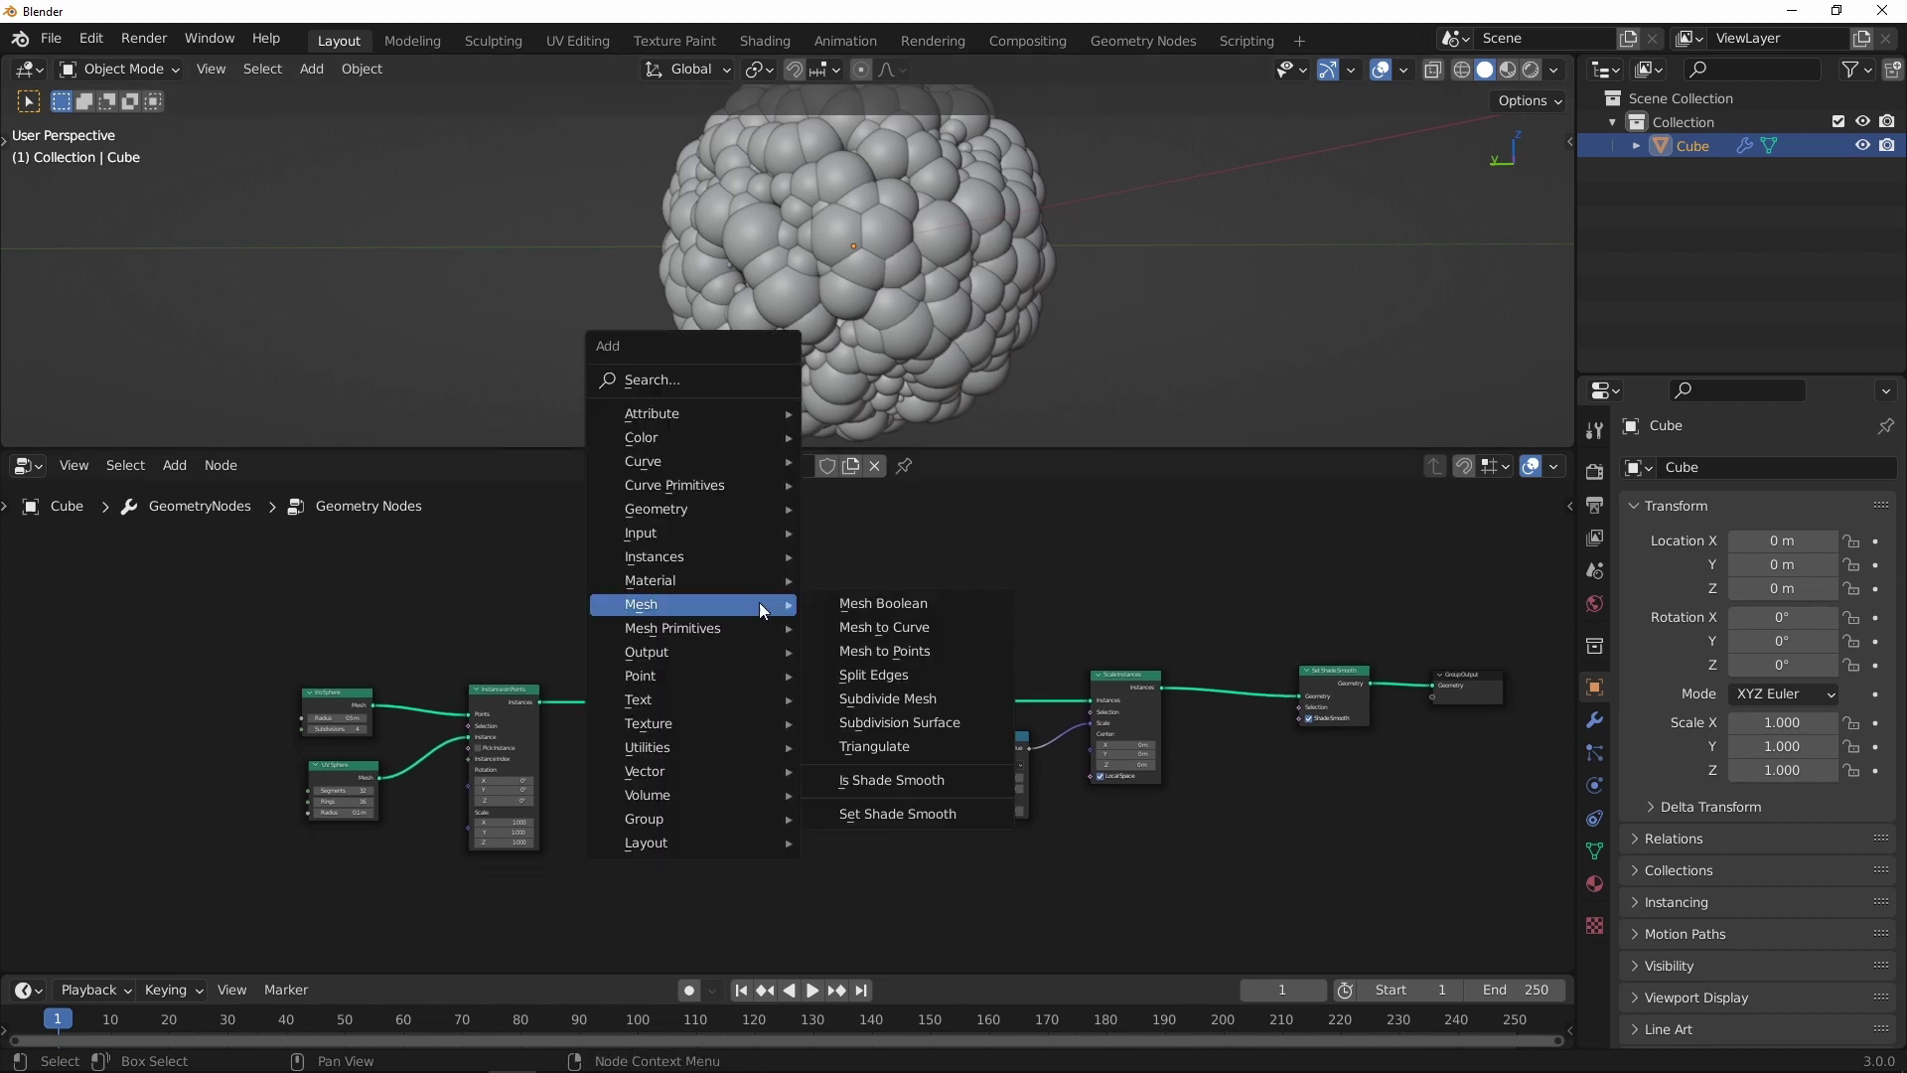
{"action": "mouse_move", "coordinate": [656, 556]}
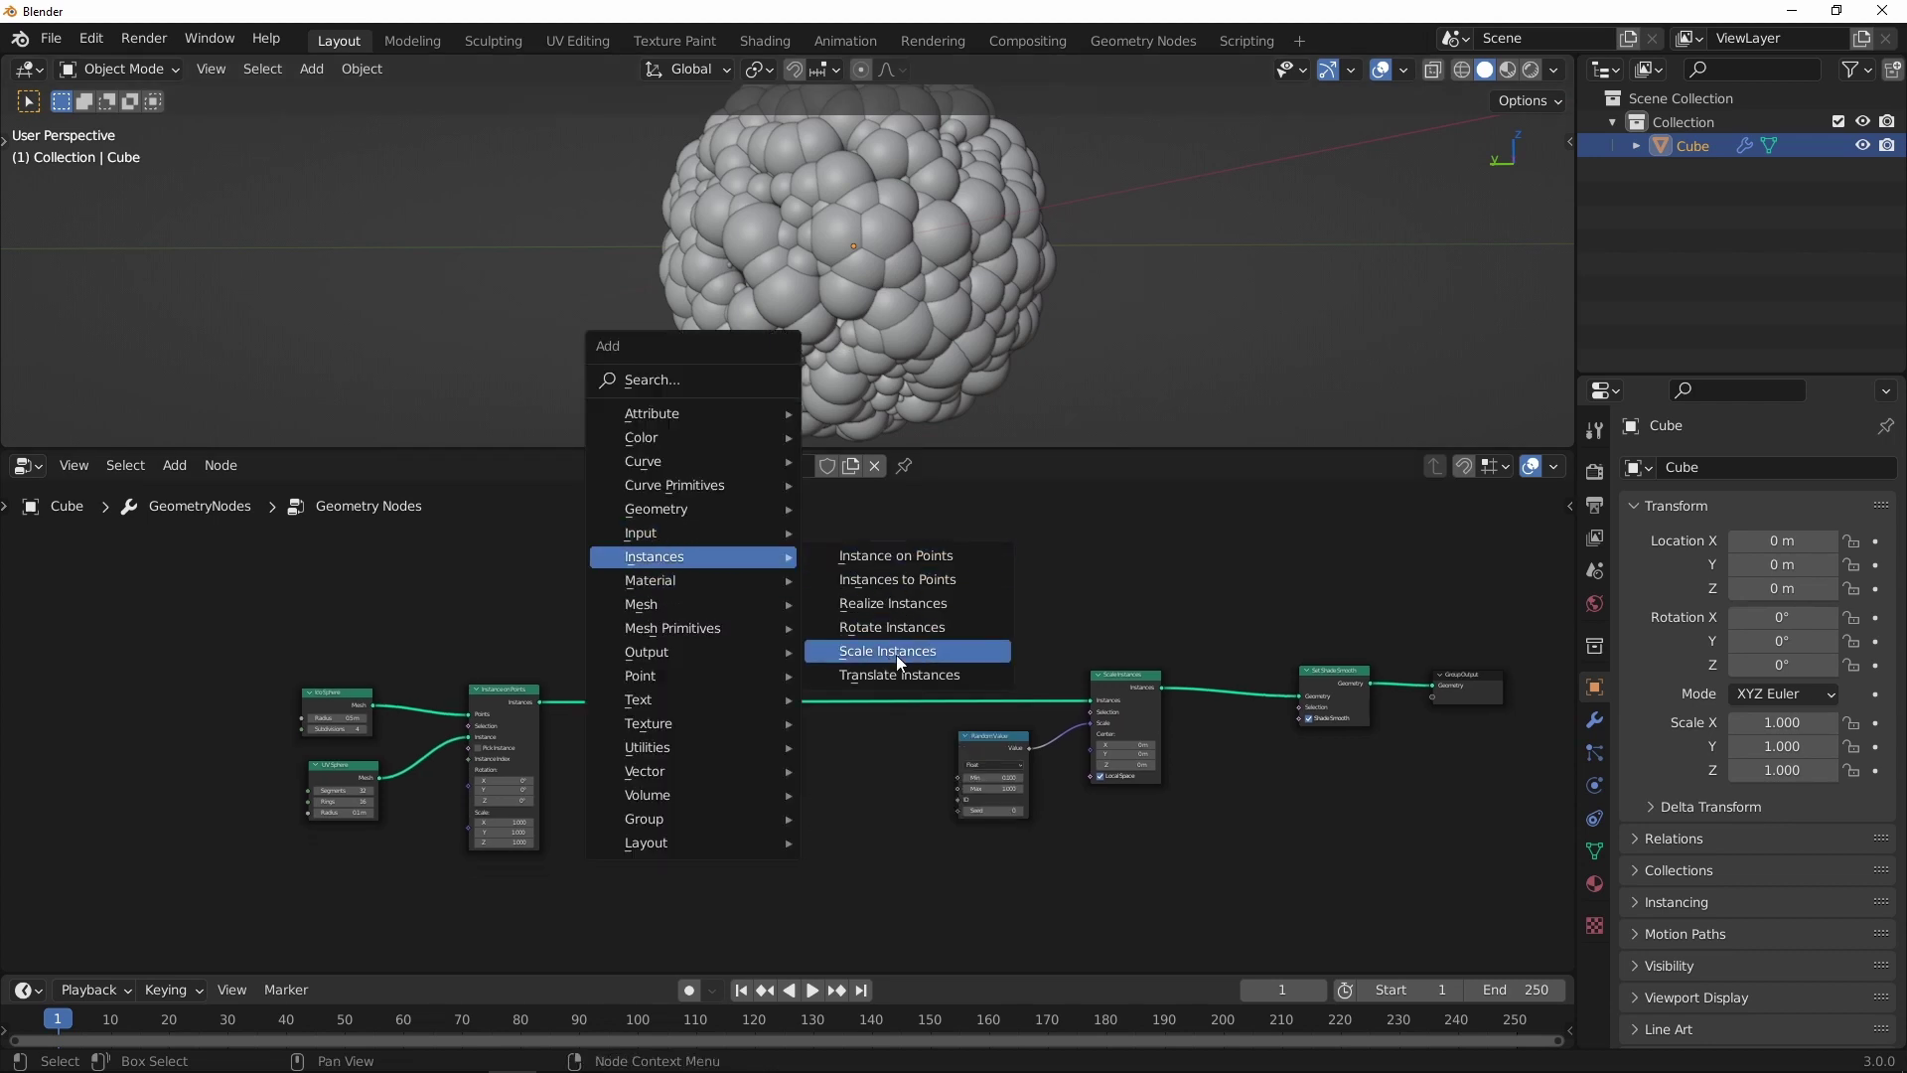
{"action": "left_click", "coordinate": [894, 672]}
{"action": "left_click", "coordinate": [759, 660]}
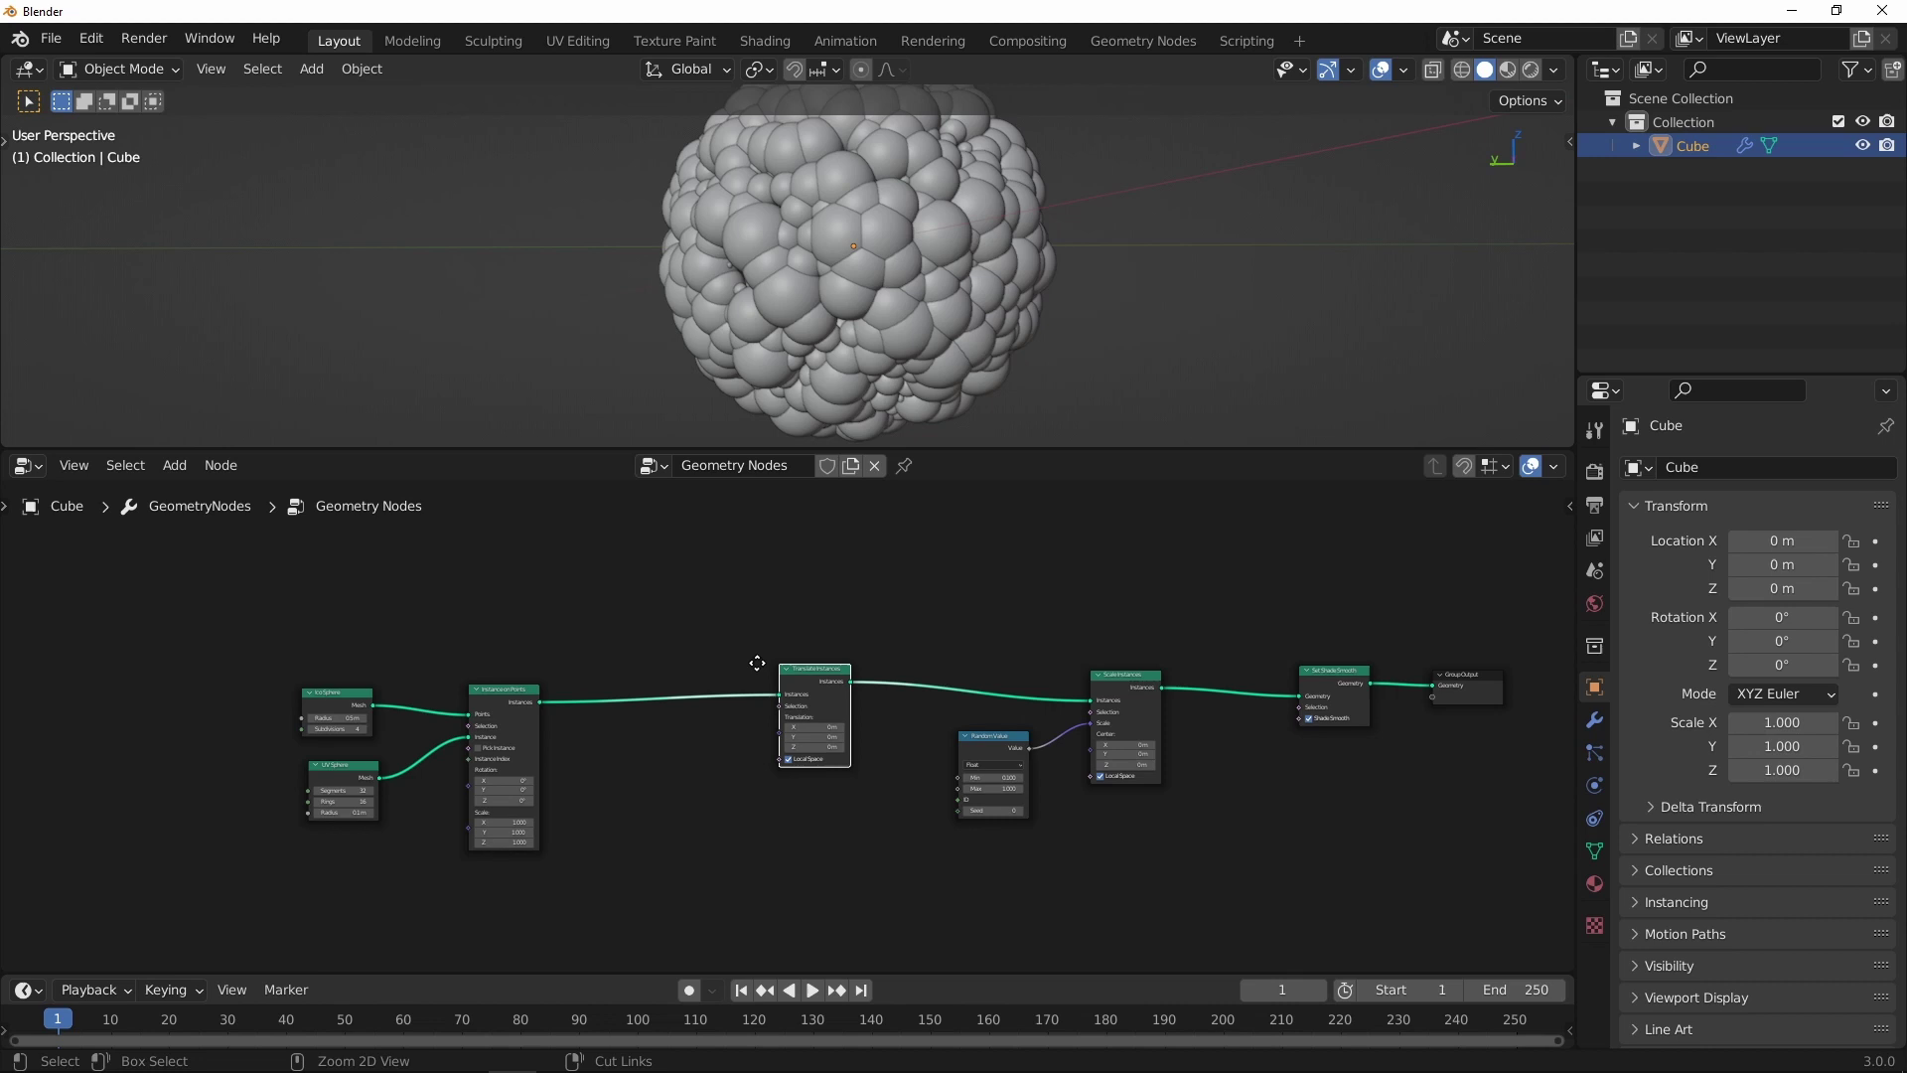
{"action": "scroll", "coordinate": [759, 660], "scroll_direction": "up", "scroll_amount": 2}
{"action": "scroll", "coordinate": [681, 791], "scroll_direction": "up", "scroll_amount": 2}
Step: Connect a new Noise Texture's Color output to the Translation input
{"action": "key", "text": "shift+a"}
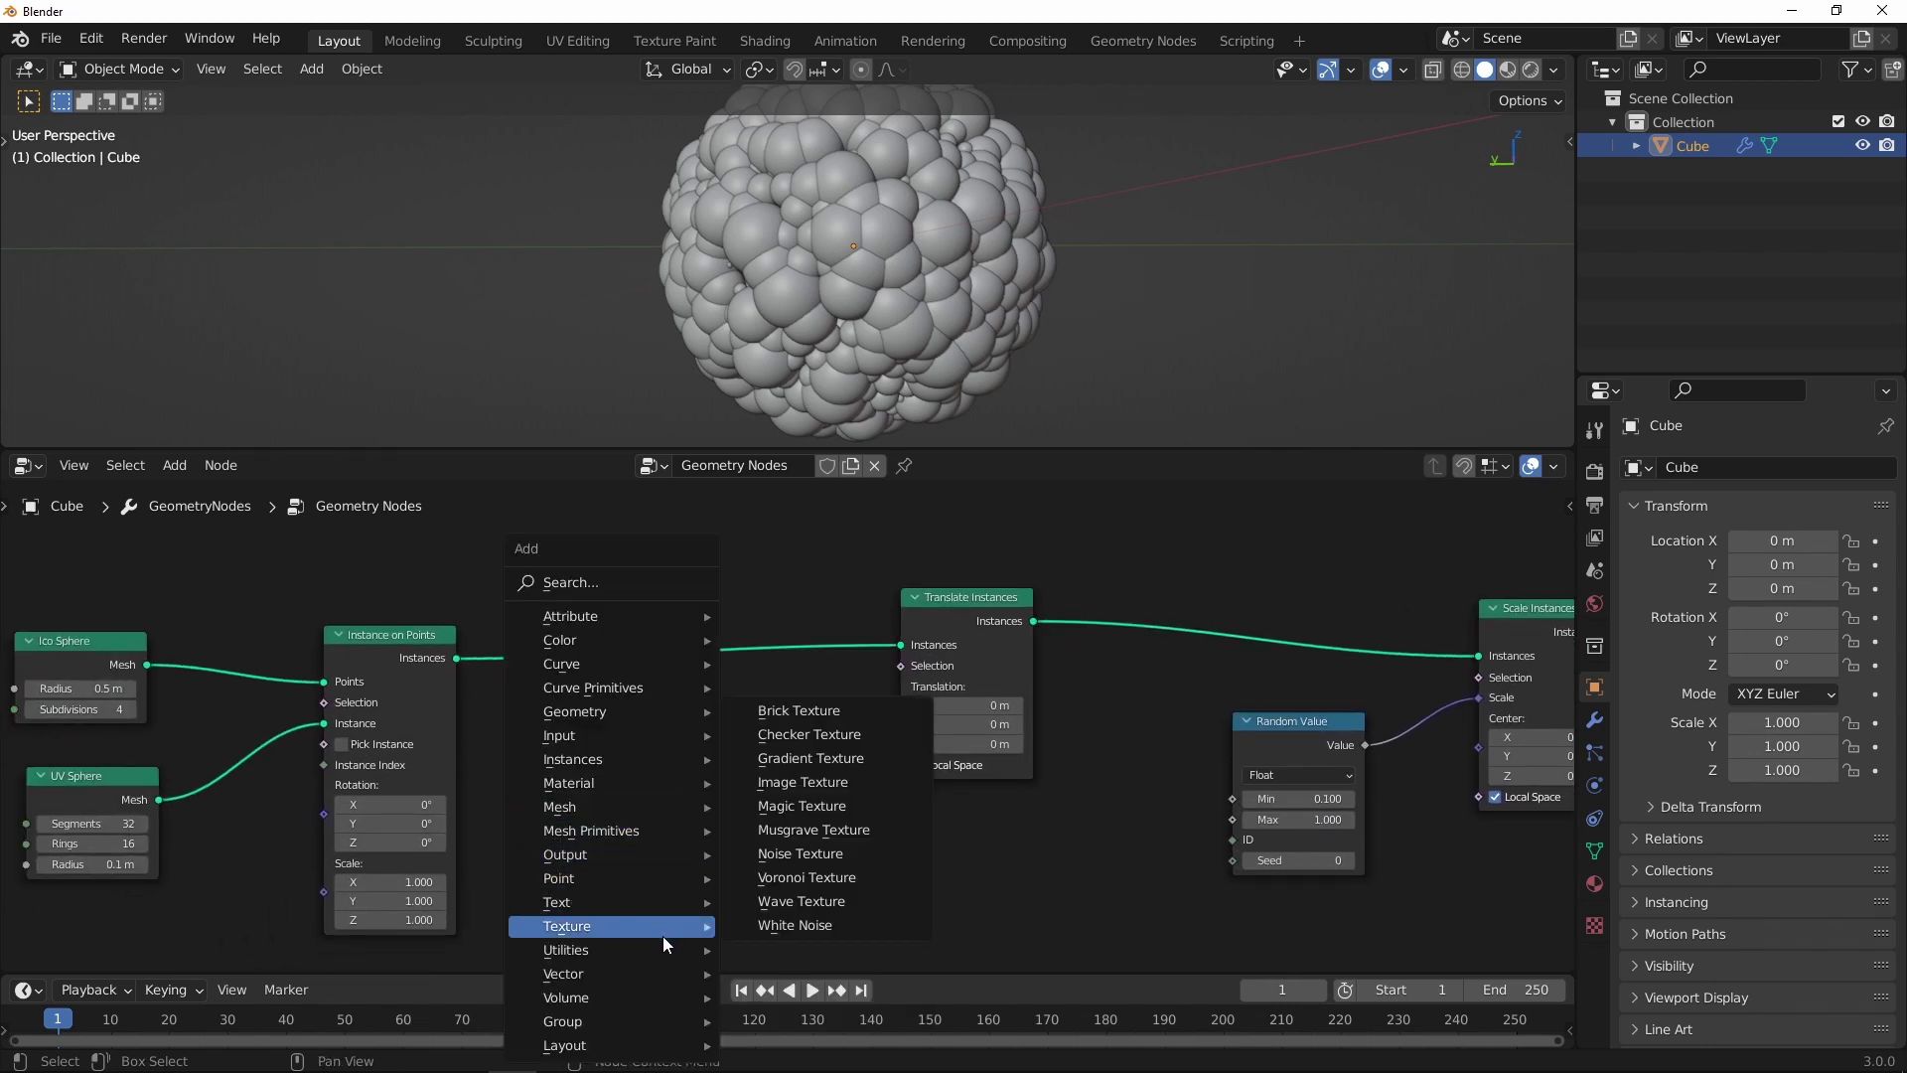
{"action": "mouse_move", "coordinate": [567, 926]}
{"action": "left_click", "coordinate": [795, 851]}
{"action": "left_click", "coordinate": [606, 719]}
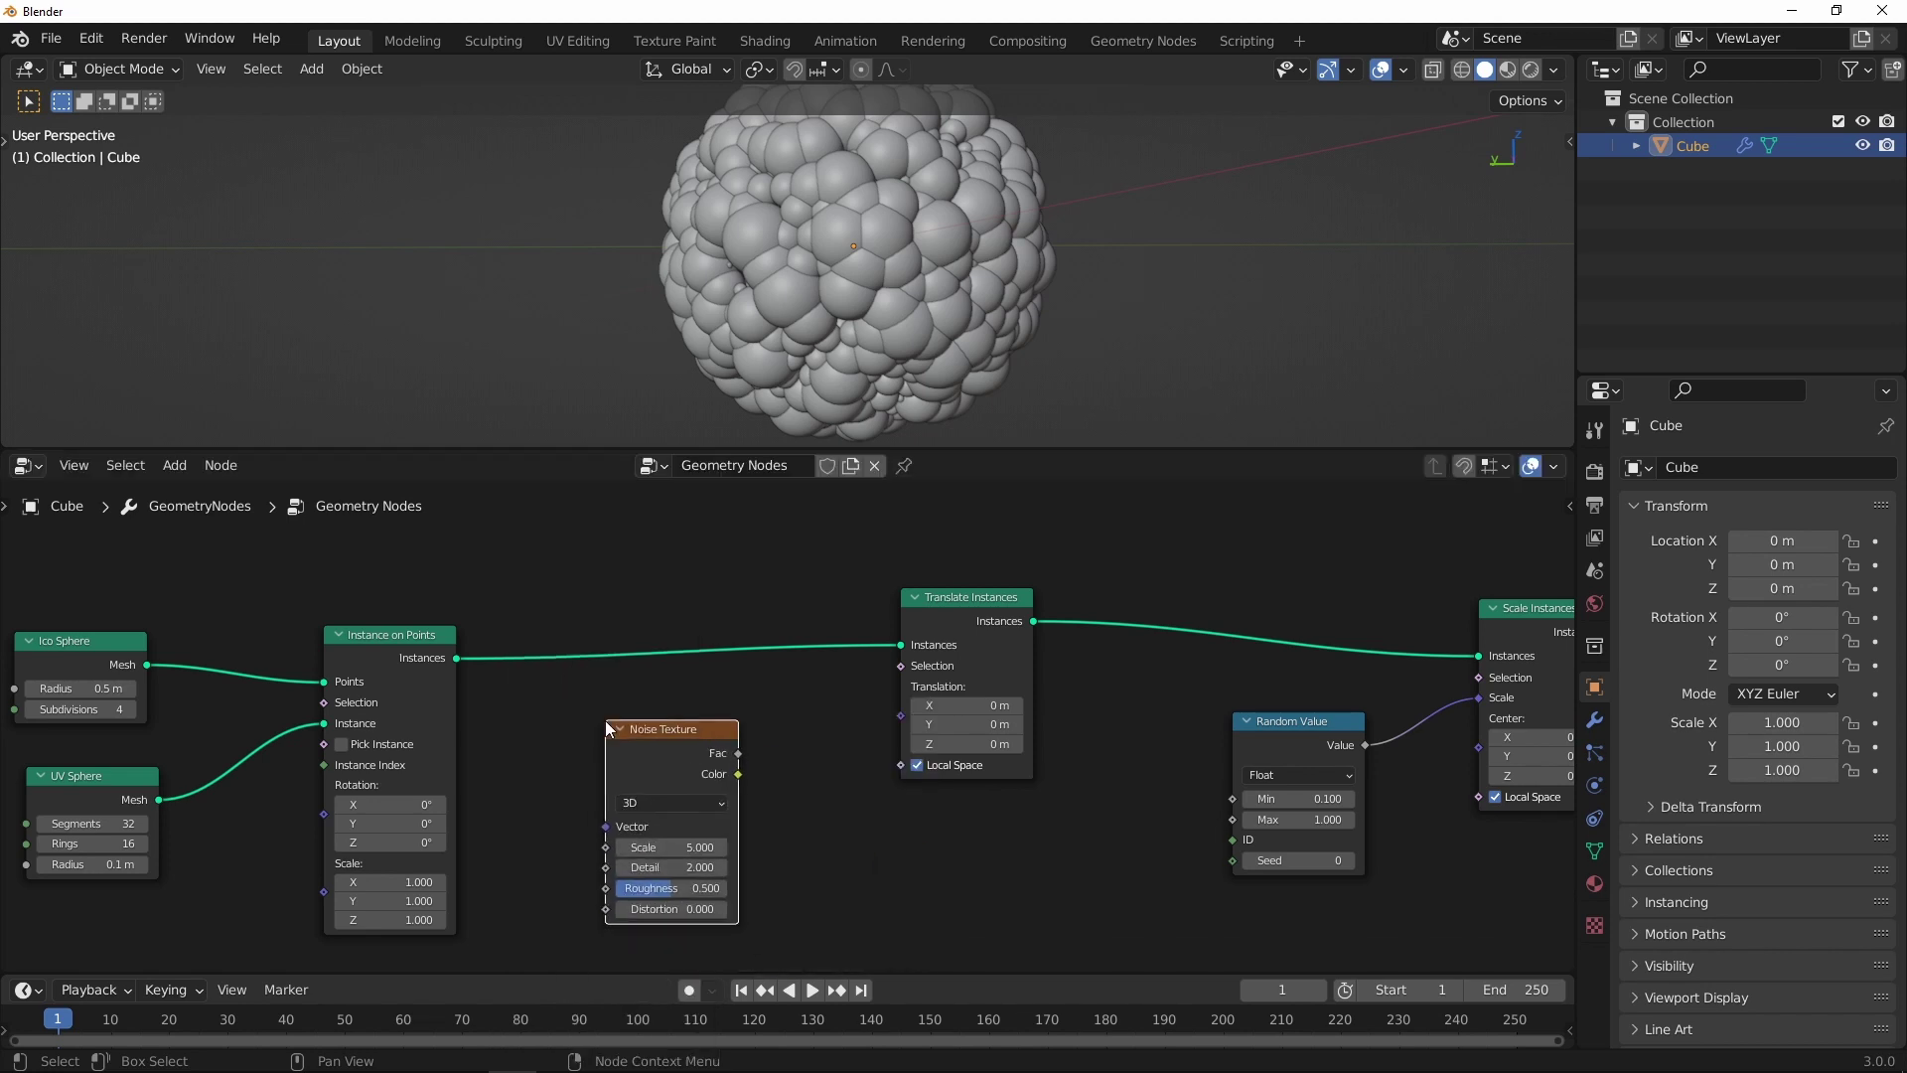
{"action": "scroll", "coordinate": [606, 721], "scroll_direction": "up", "scroll_amount": 2}
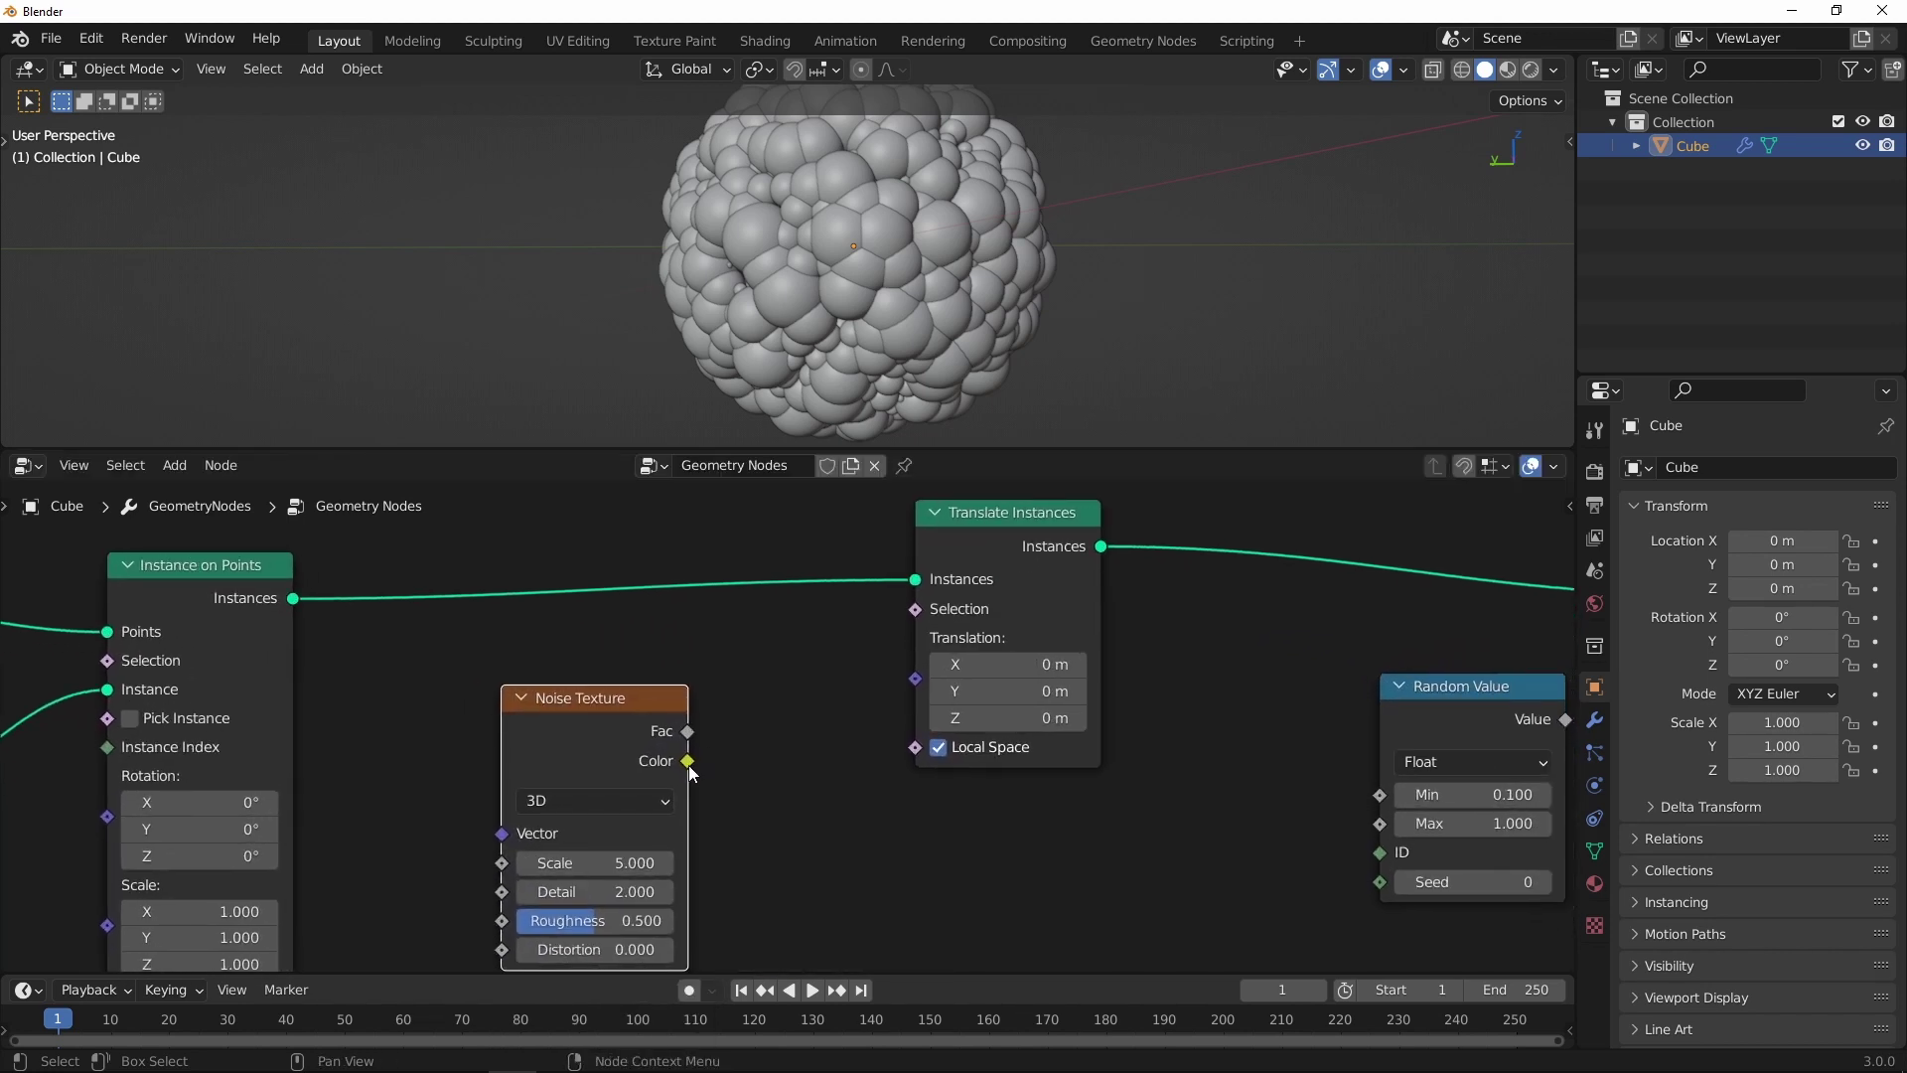
{"action": "left_click_drag", "start_coordinate": [689, 762], "coordinate": [744, 735]}
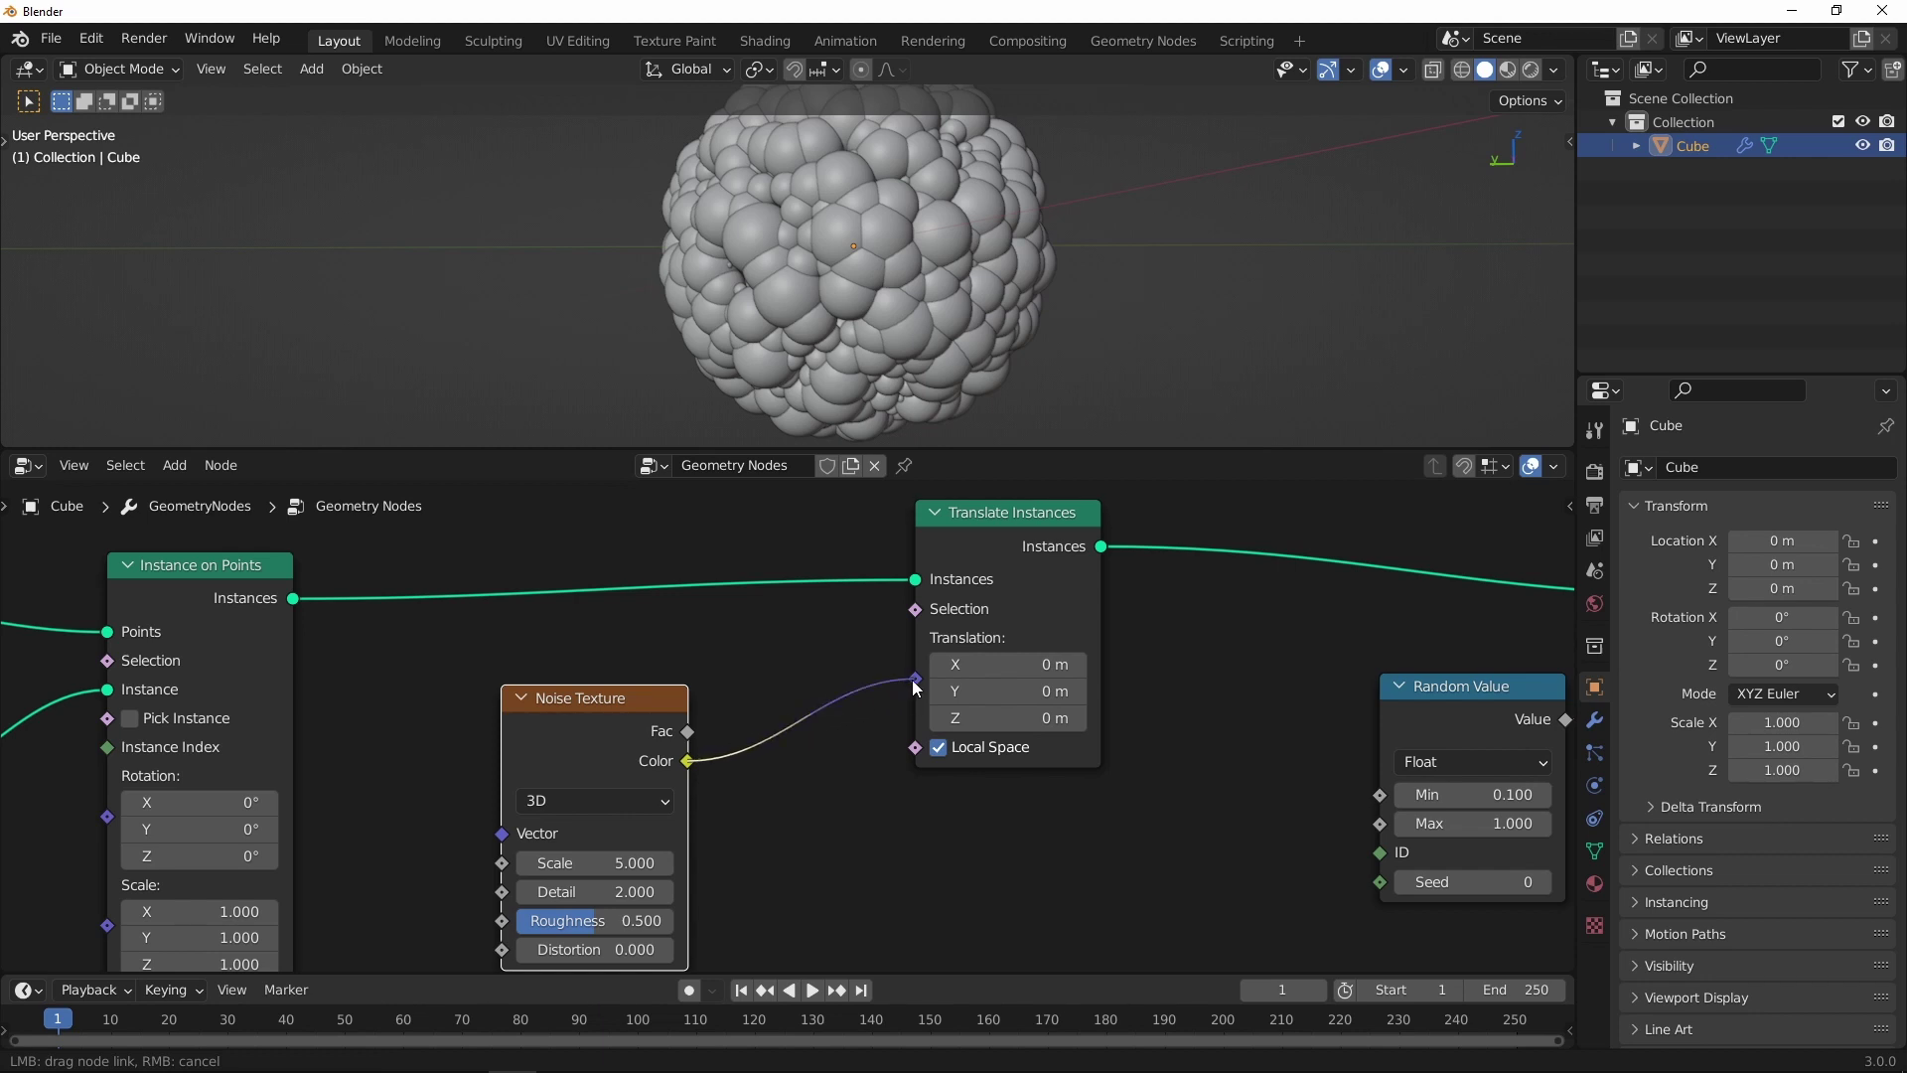
{"action": "left_click_drag", "start_coordinate": [912, 680], "coordinate": [912, 680]}
{"action": "scroll", "coordinate": [899, 325], "scroll_direction": "down", "scroll_amount": 3}
{"action": "scroll", "coordinate": [906, 316], "scroll_direction": "down", "scroll_amount": 1}
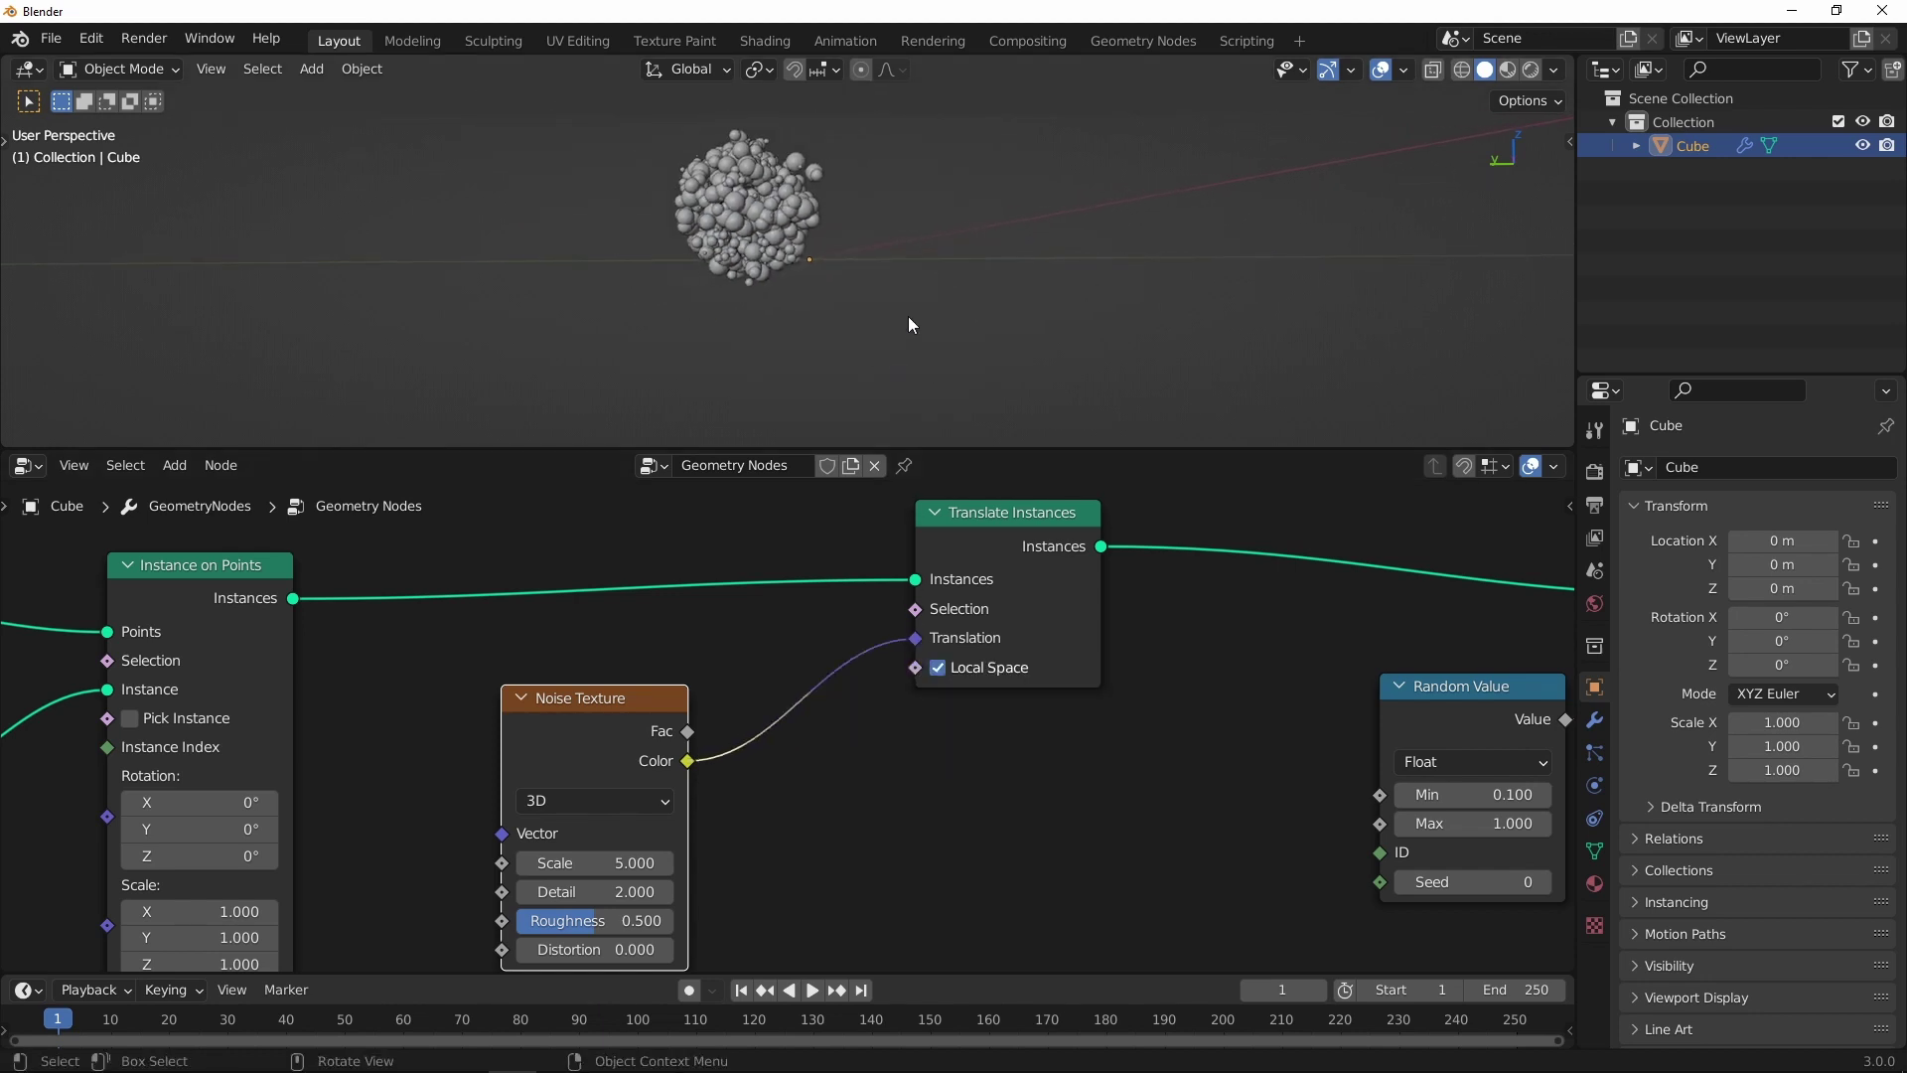
Step: From the front view, switch the Noise Texture to 4D with Scale 1
{"action": "key", "text": "KP_1"}
{"action": "middle_click_drag", "start_coordinate": [917, 238], "coordinate": [829, 396], "text": "shift"}
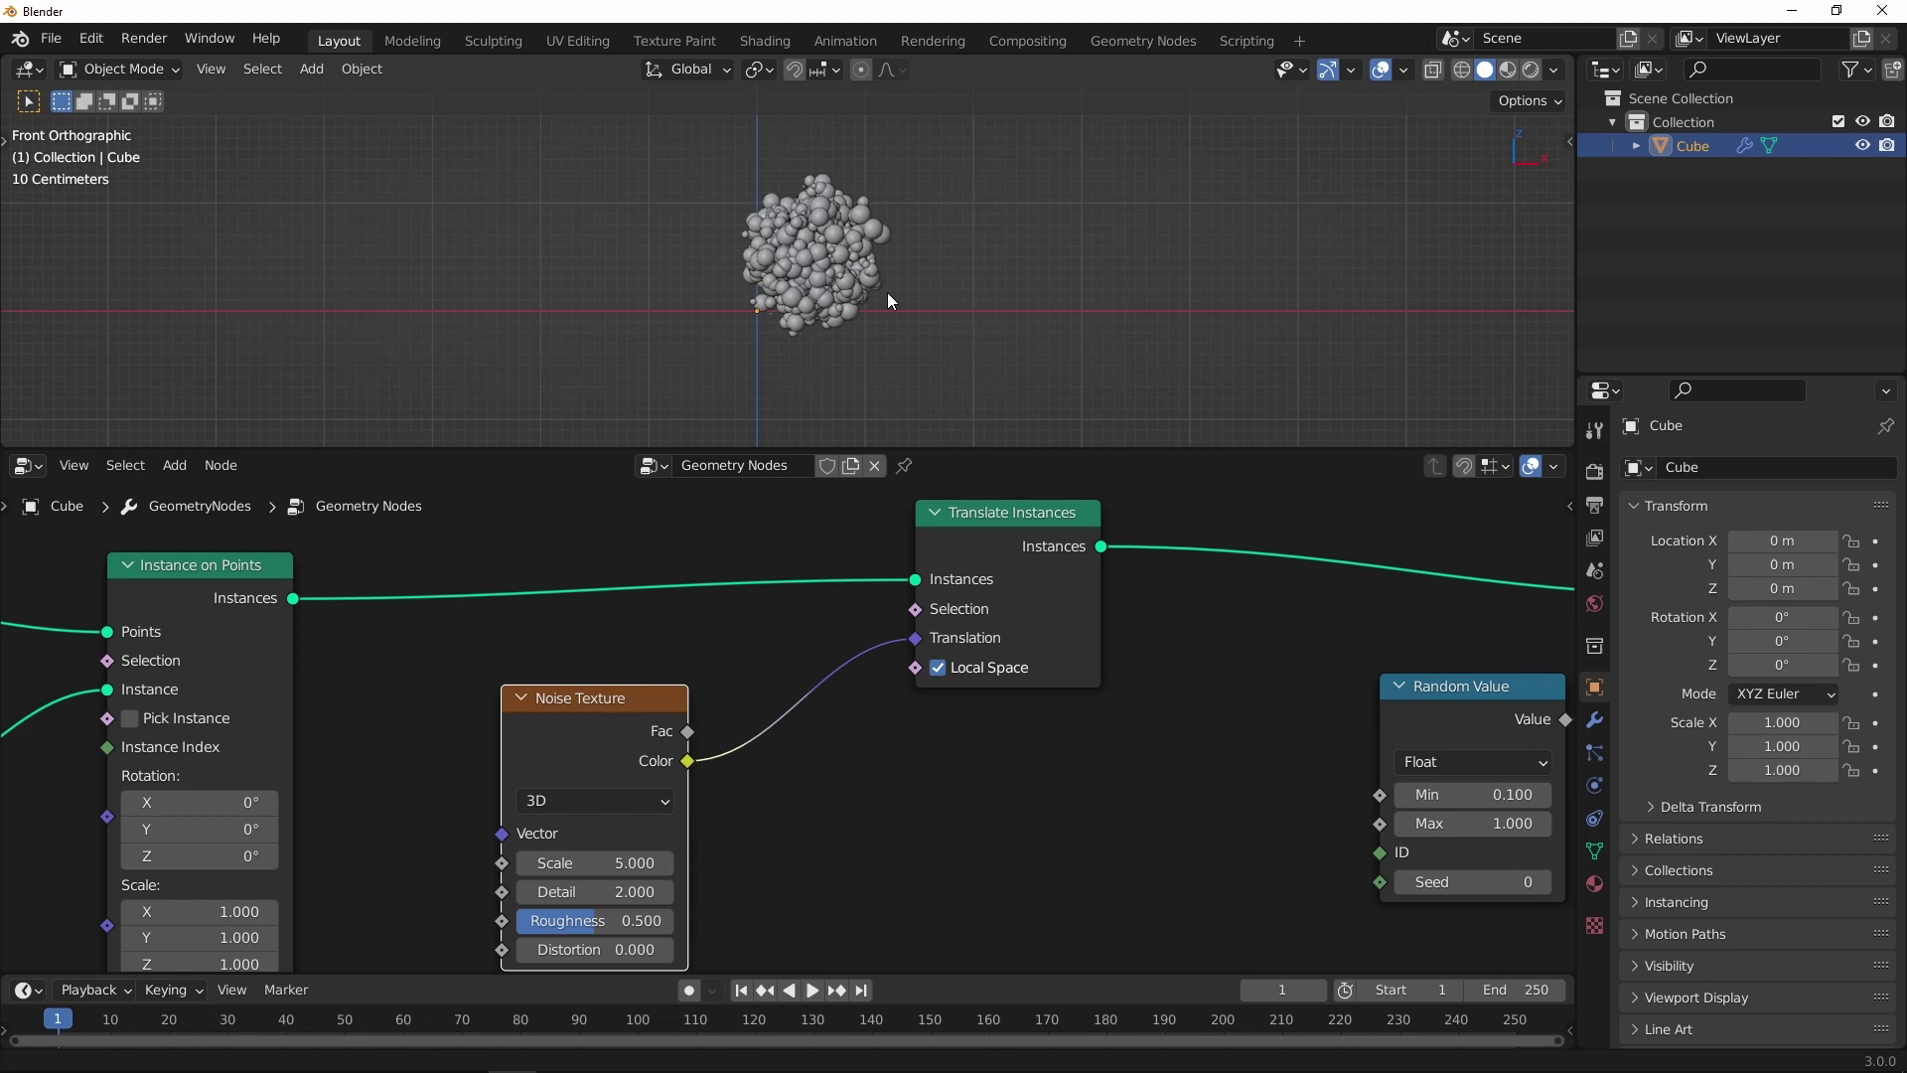
{"action": "left_click", "coordinate": [646, 801]}
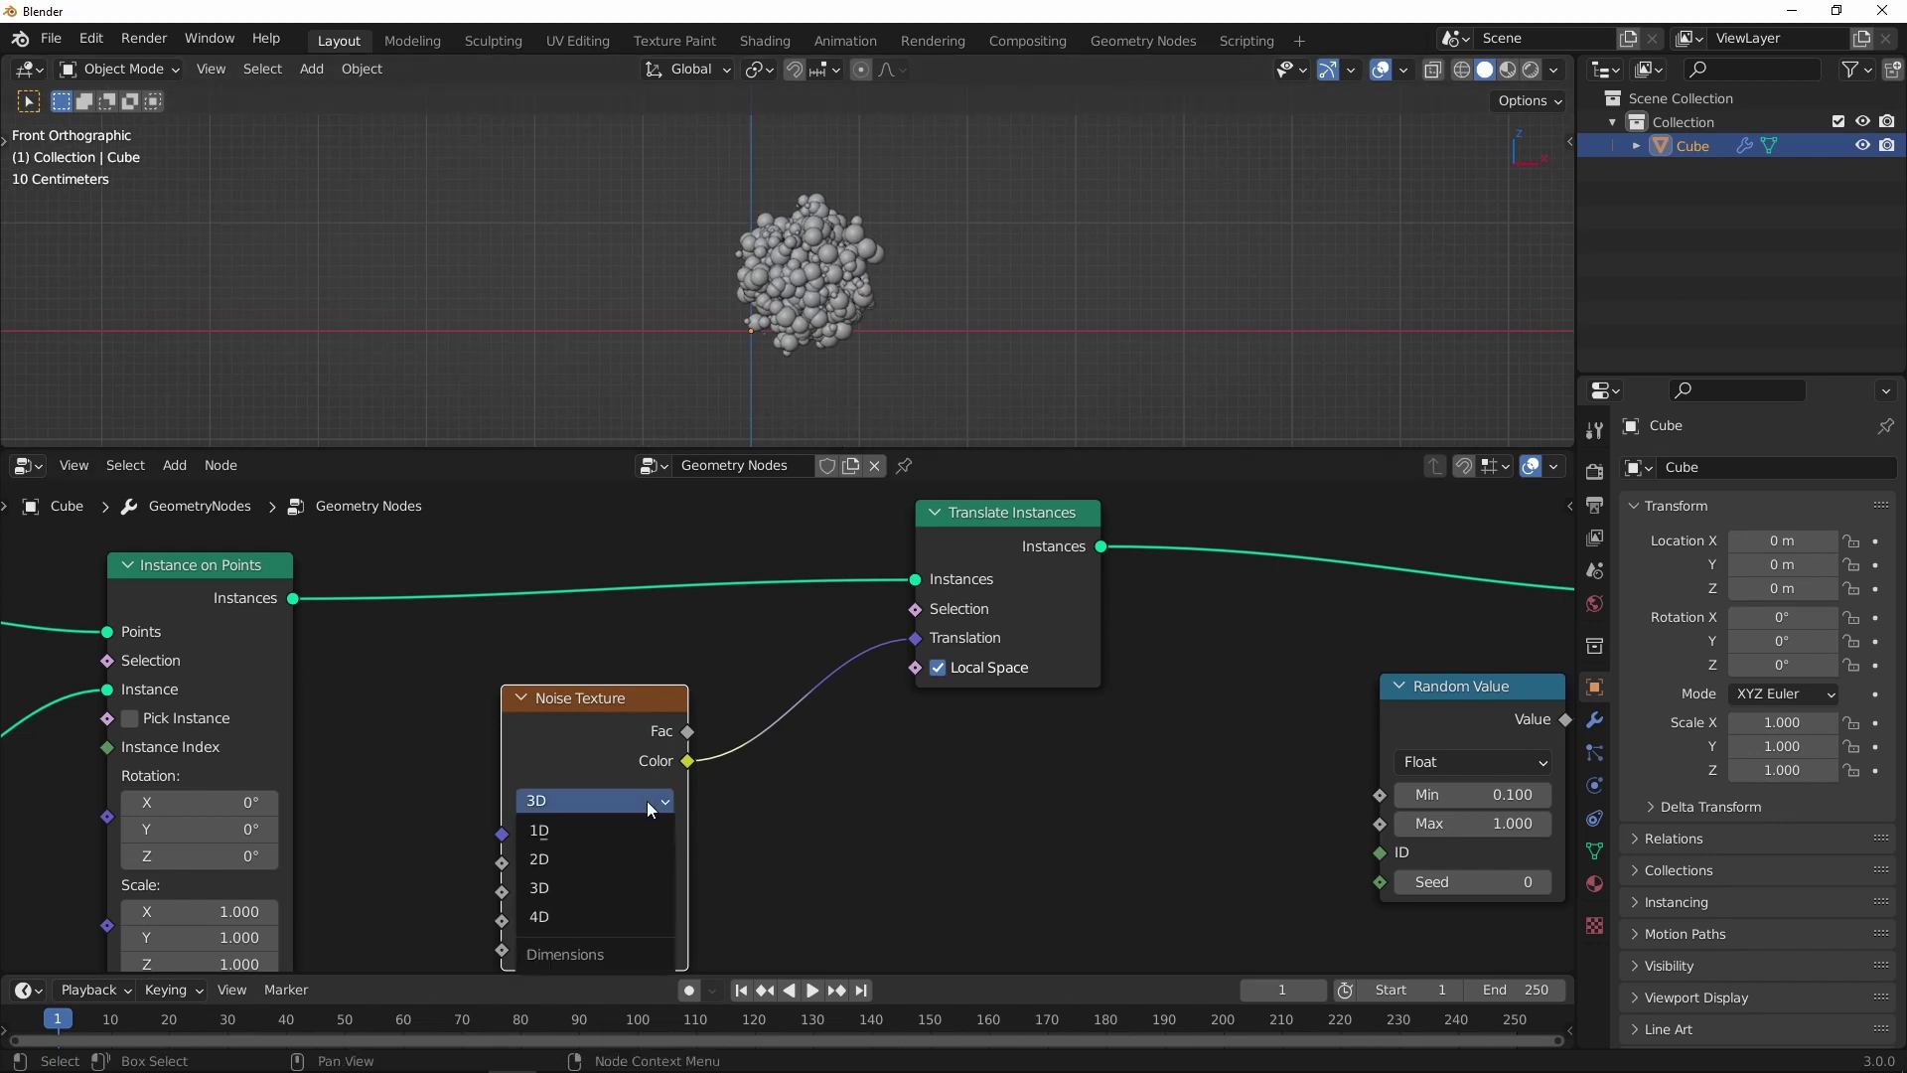
{"action": "left_click", "coordinate": [612, 915]}
{"action": "scroll", "coordinate": [669, 722], "scroll_direction": "up", "scroll_amount": 2}
{"action": "scroll", "coordinate": [662, 783], "scroll_direction": "up", "scroll_amount": 1}
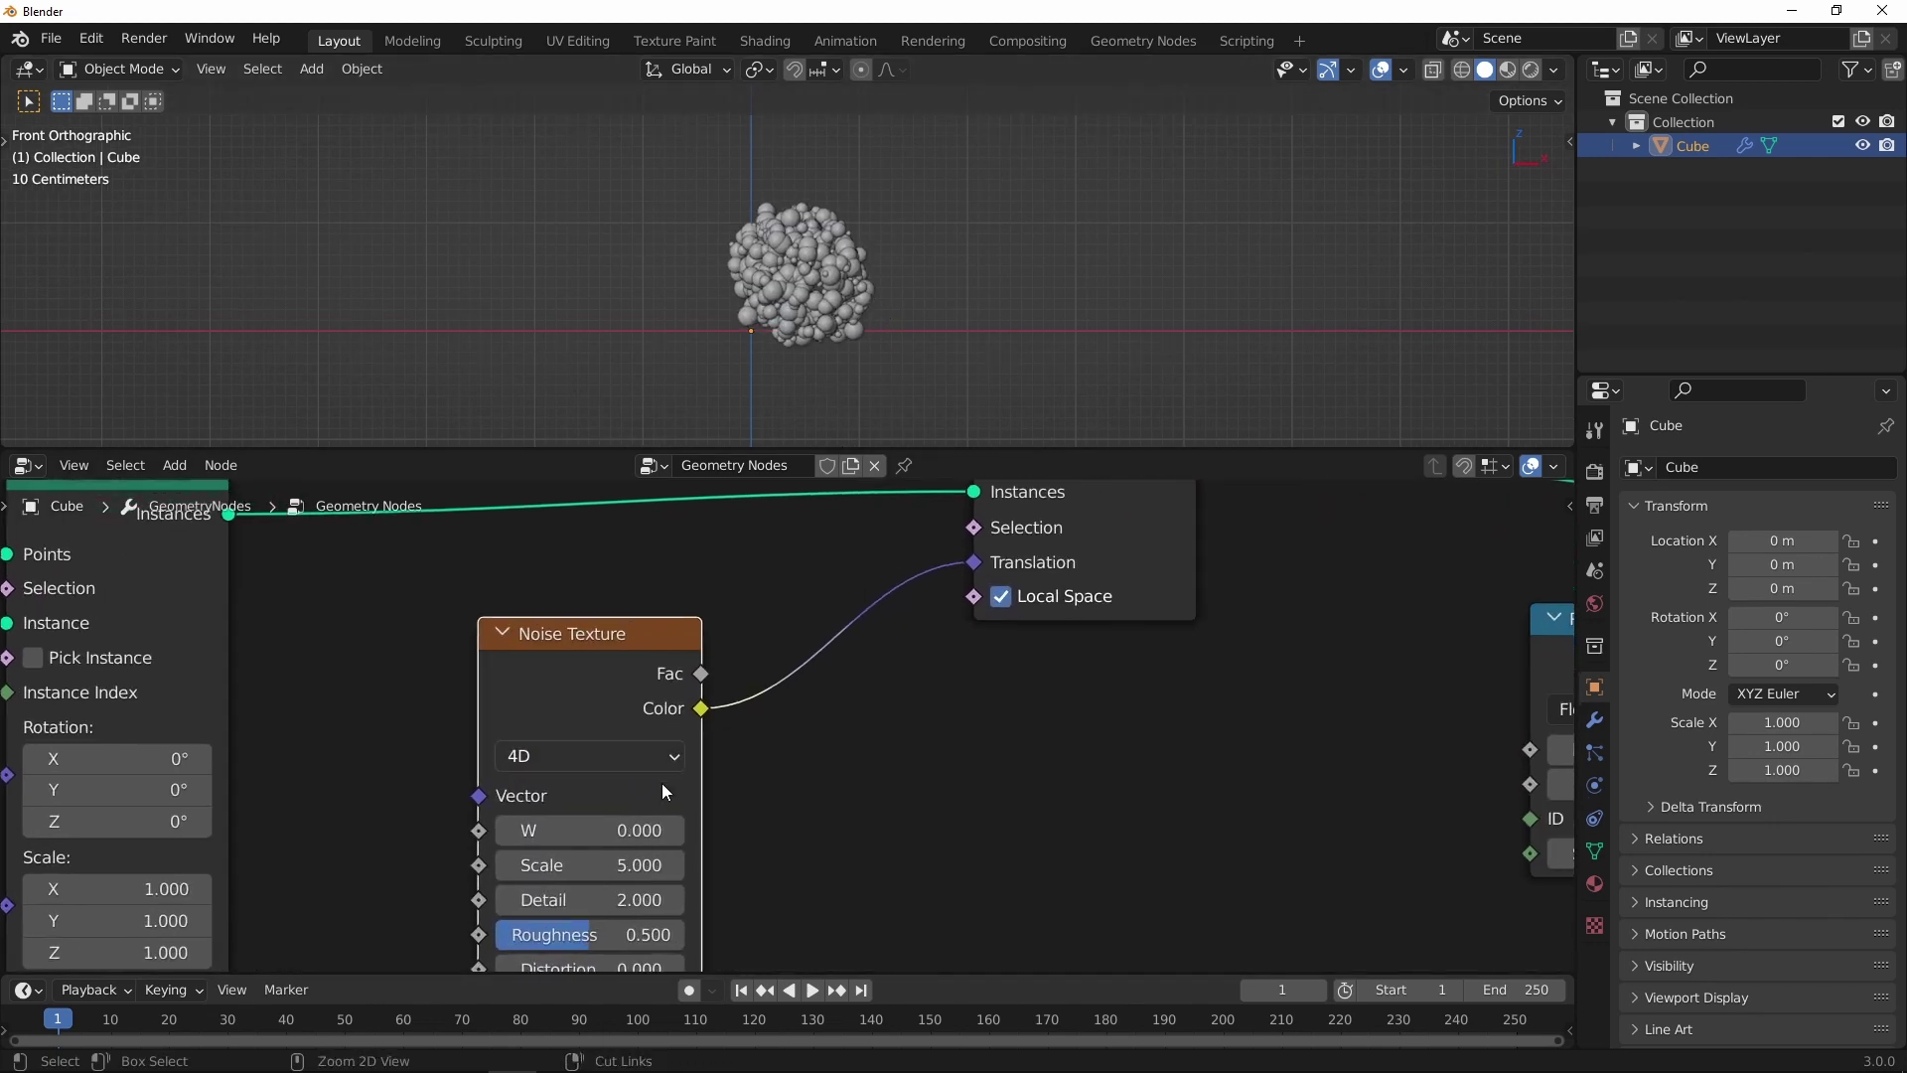
{"action": "left_click", "coordinate": [630, 862]}
{"action": "type", "text": "1.000"}
{"action": "key", "text": "Return"}
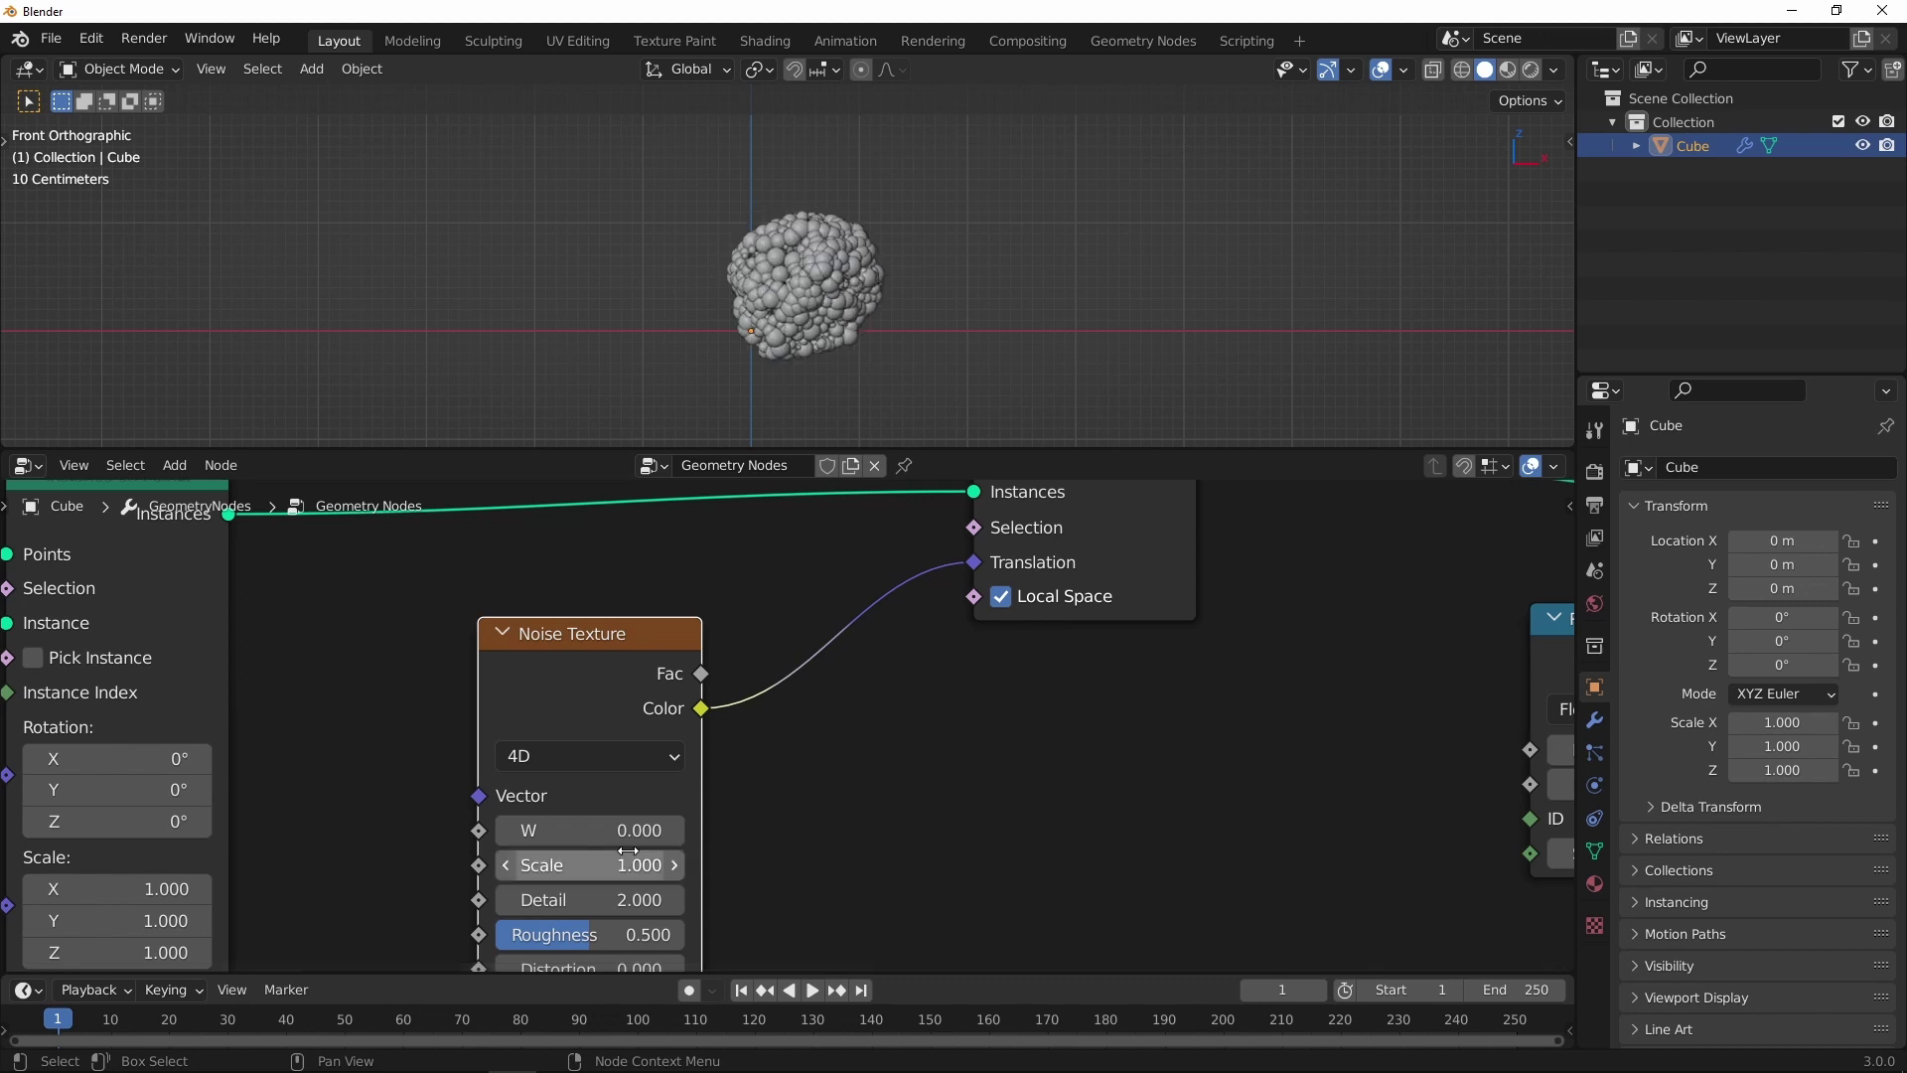
{"action": "middle_click_drag", "start_coordinate": [774, 298], "coordinate": [773, 276], "text": "ctrl"}
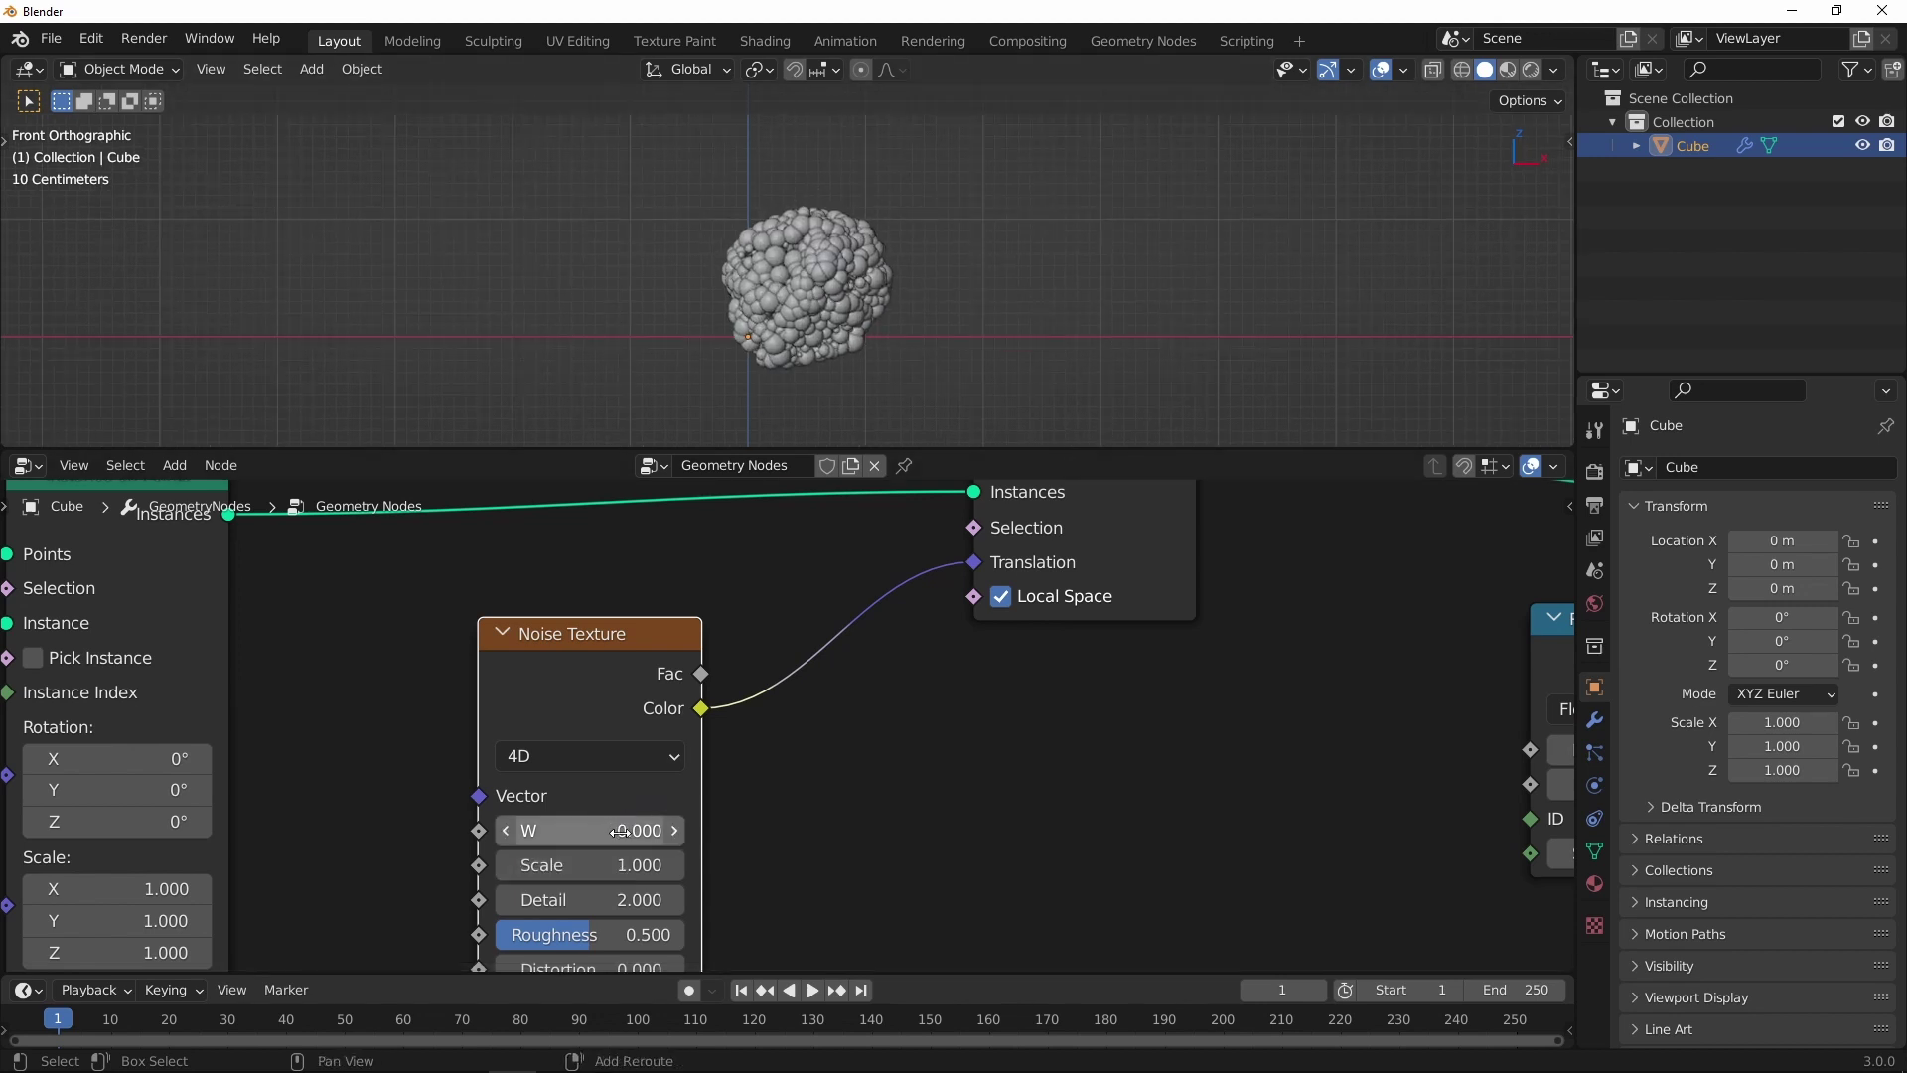
Step: Raise the noise W to about 4.12 and zoom in on the cluster
{"action": "left_click_drag", "start_coordinate": [647, 830], "coordinate": [935, 723]}
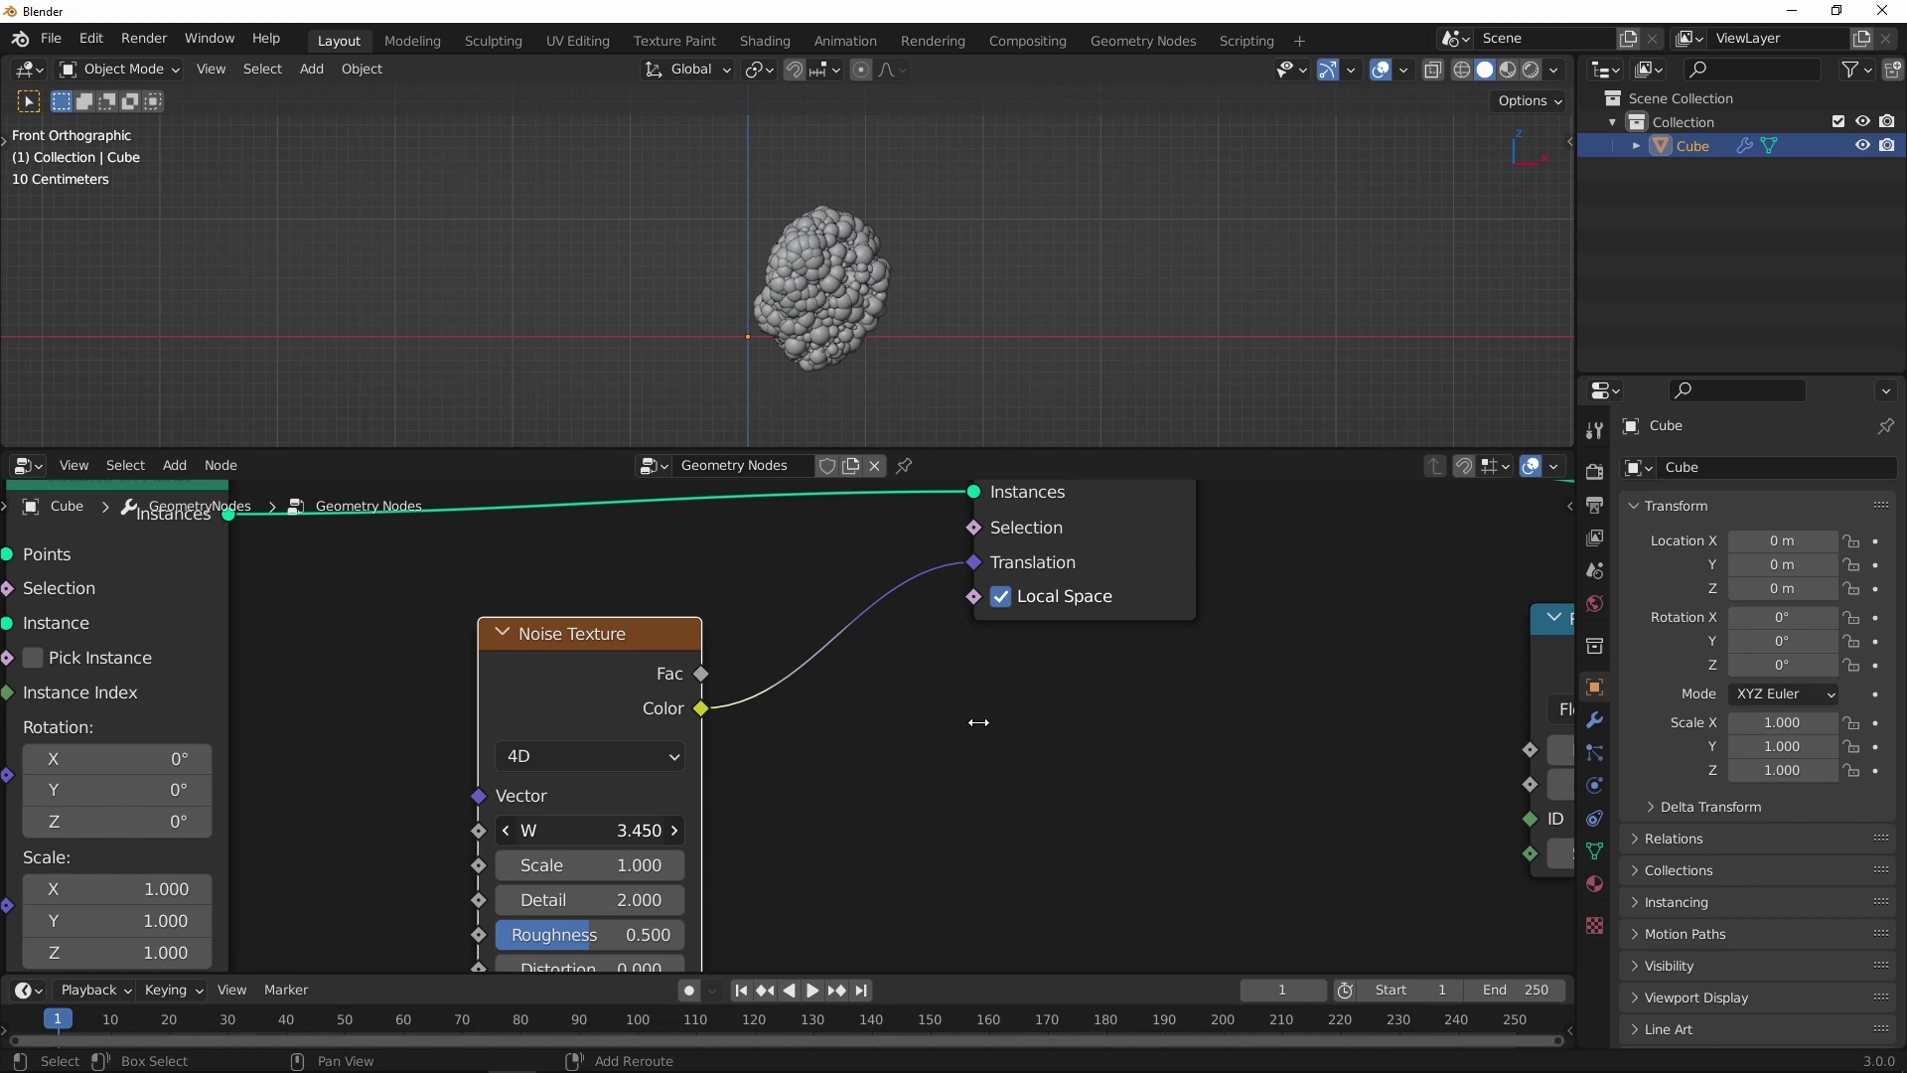
{"action": "left_click_drag", "start_coordinate": [936, 722], "coordinate": [1032, 699]}
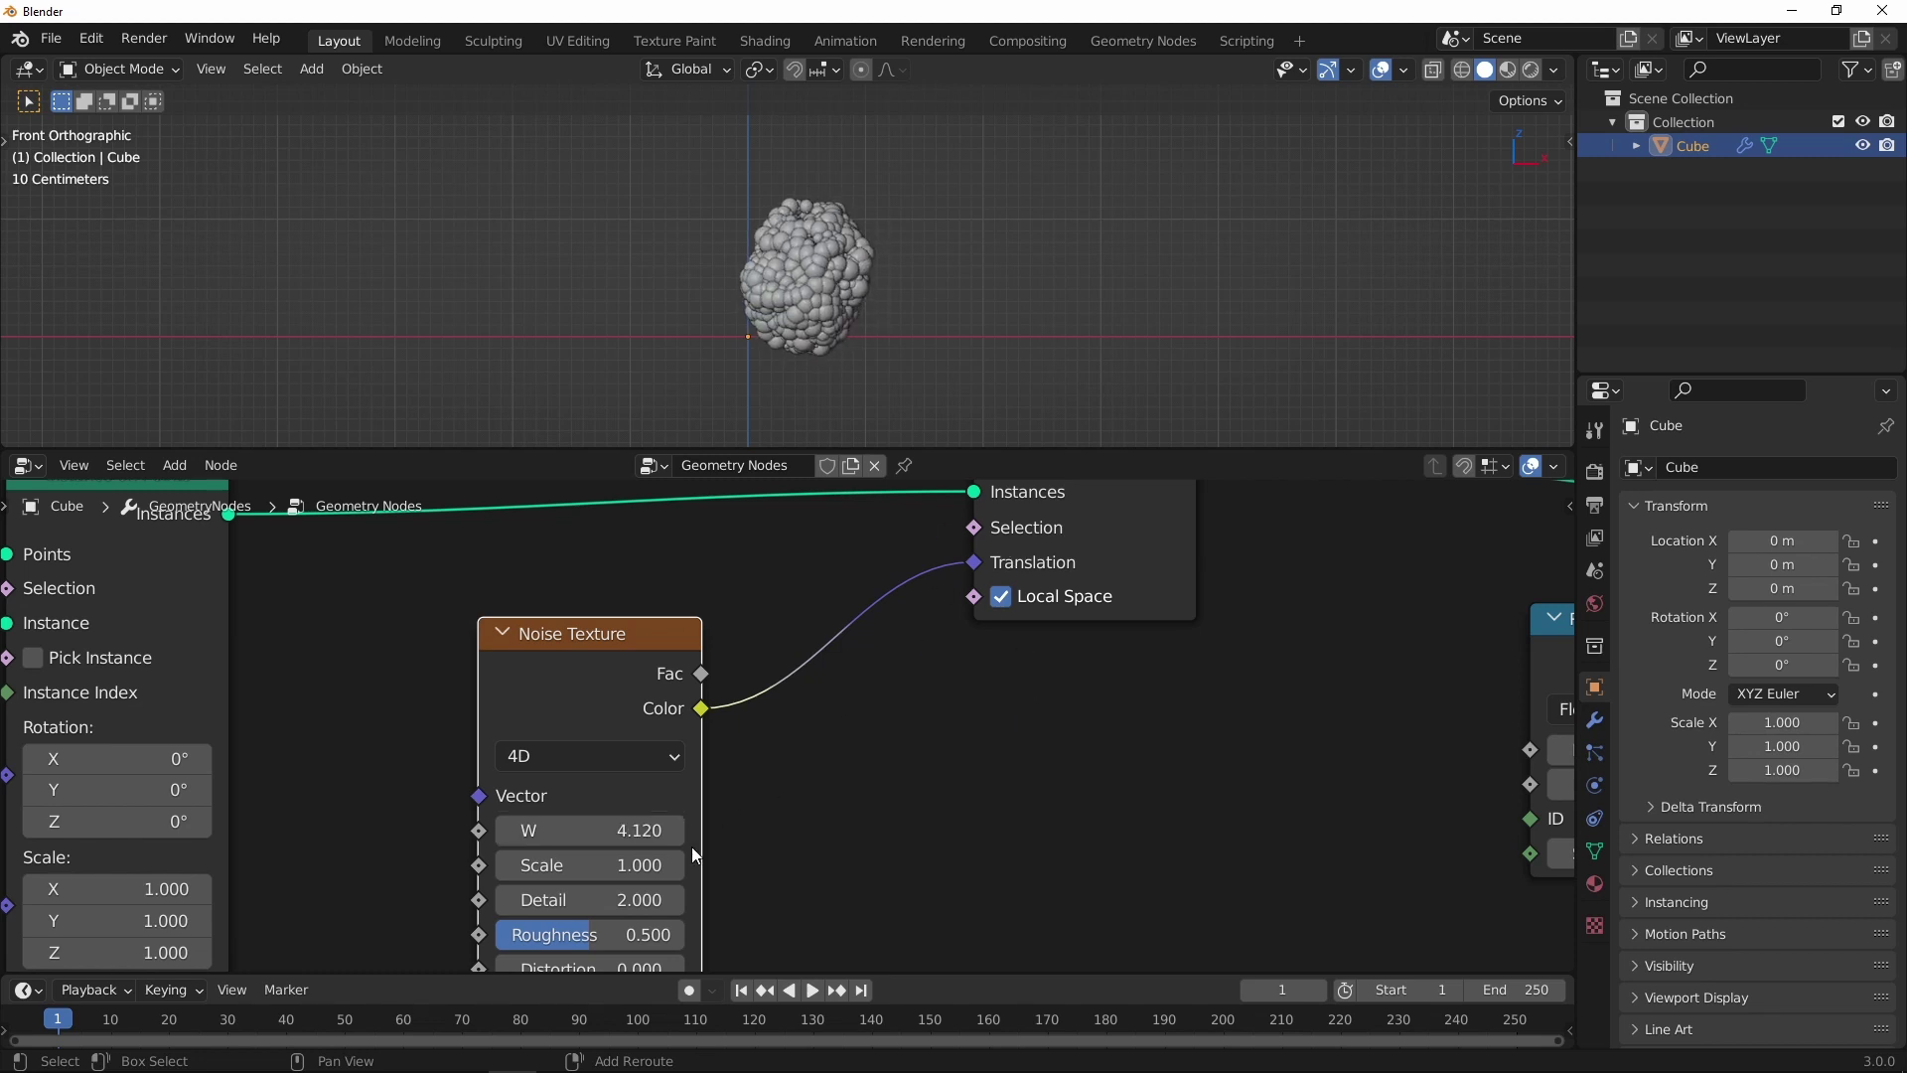
{"action": "scroll", "coordinate": [825, 286], "scroll_direction": "up", "scroll_amount": 2}
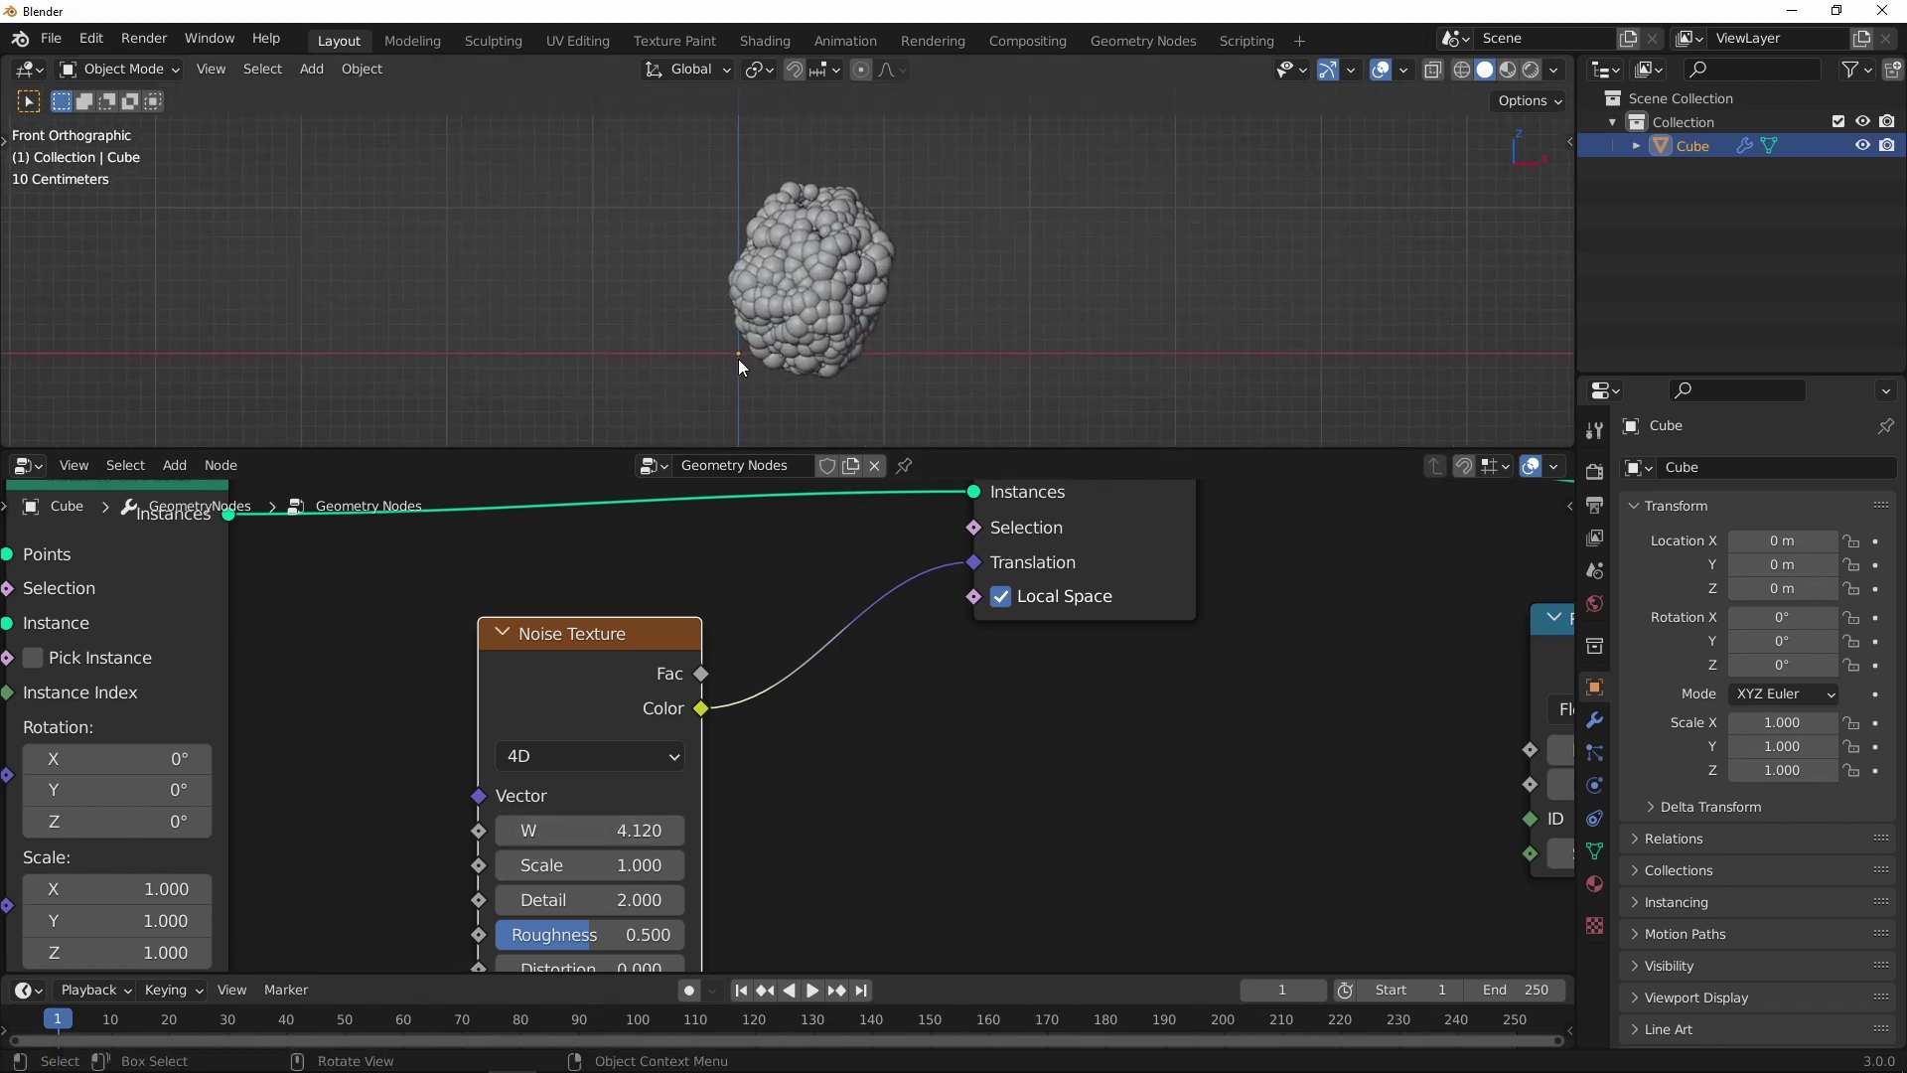
{"action": "middle_click_drag", "start_coordinate": [742, 356], "coordinate": [751, 305], "text": "ctrl"}
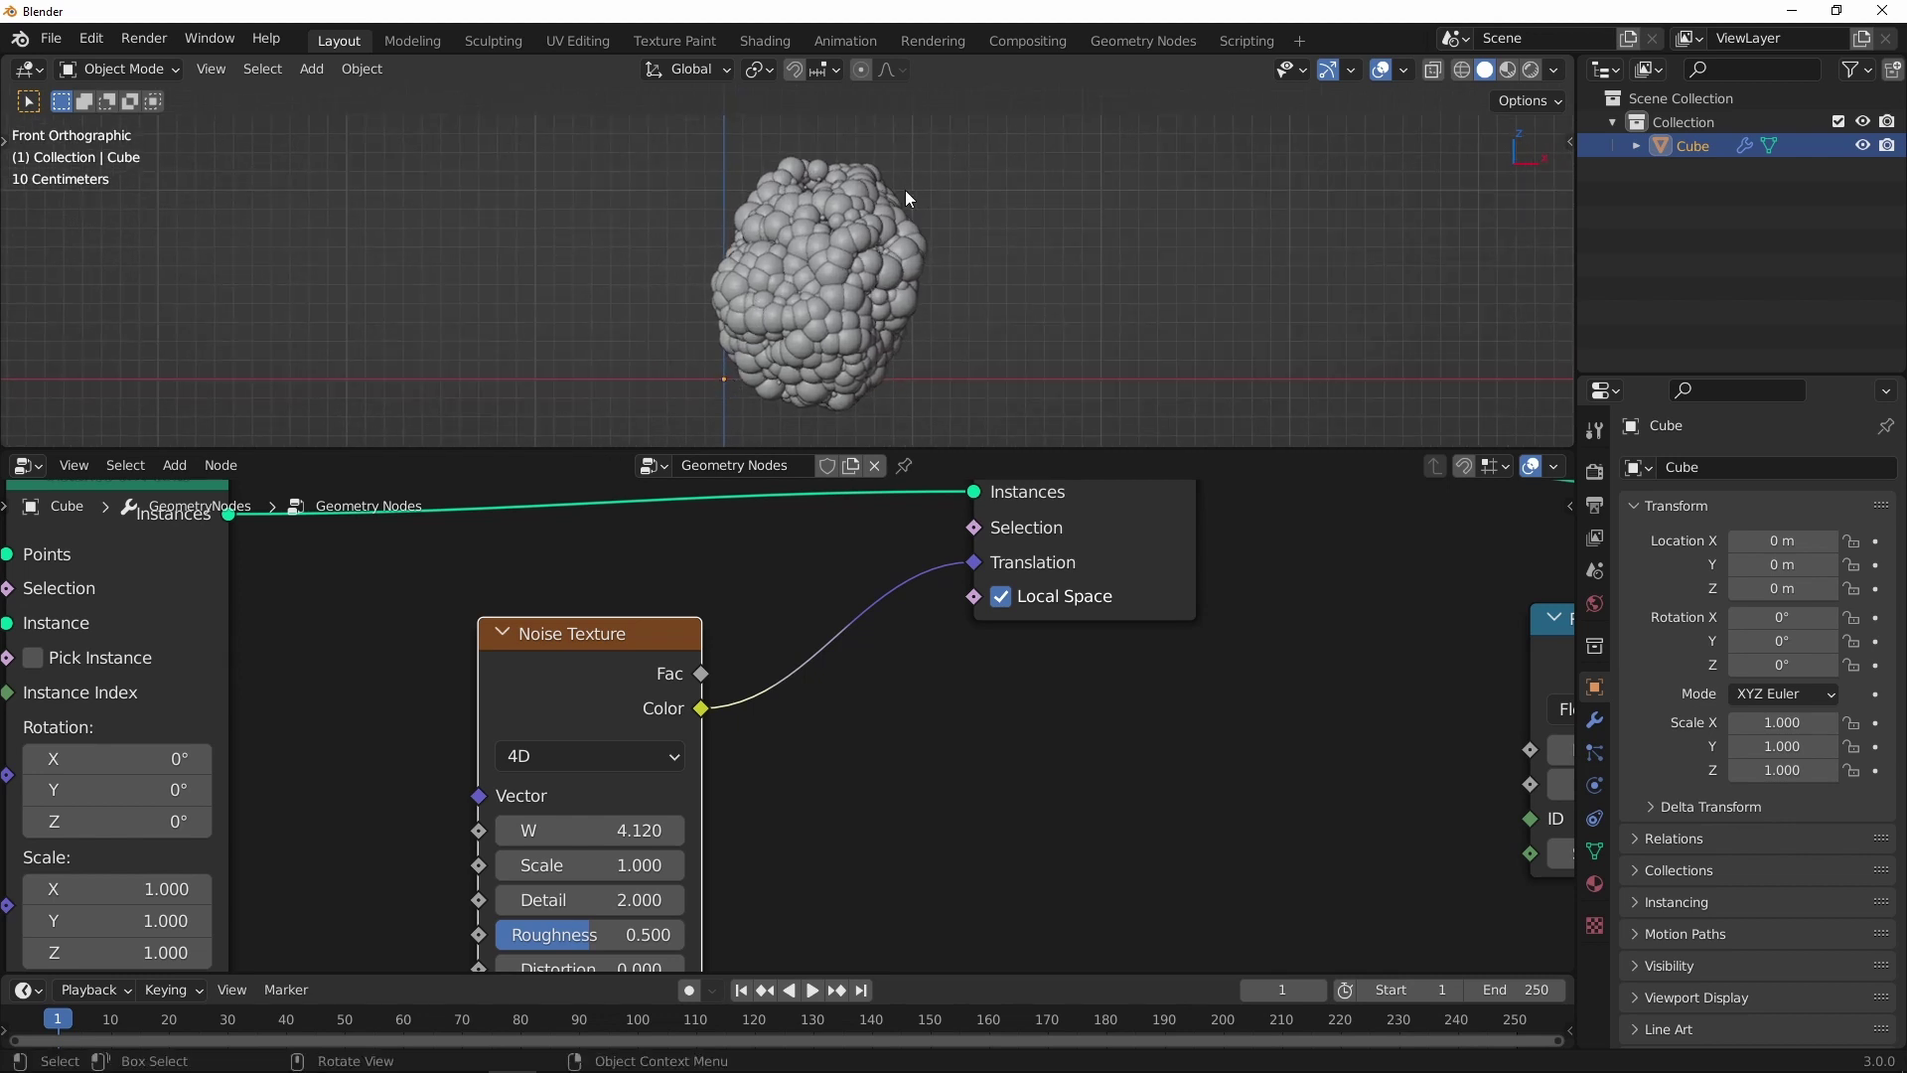
{"action": "scroll", "coordinate": [788, 726], "scroll_direction": "down", "scroll_amount": 4}
Step: Move Translate Instances right to make room after the Noise Texture node
{"action": "left_click_drag", "start_coordinate": [896, 604], "coordinate": [1012, 599]}
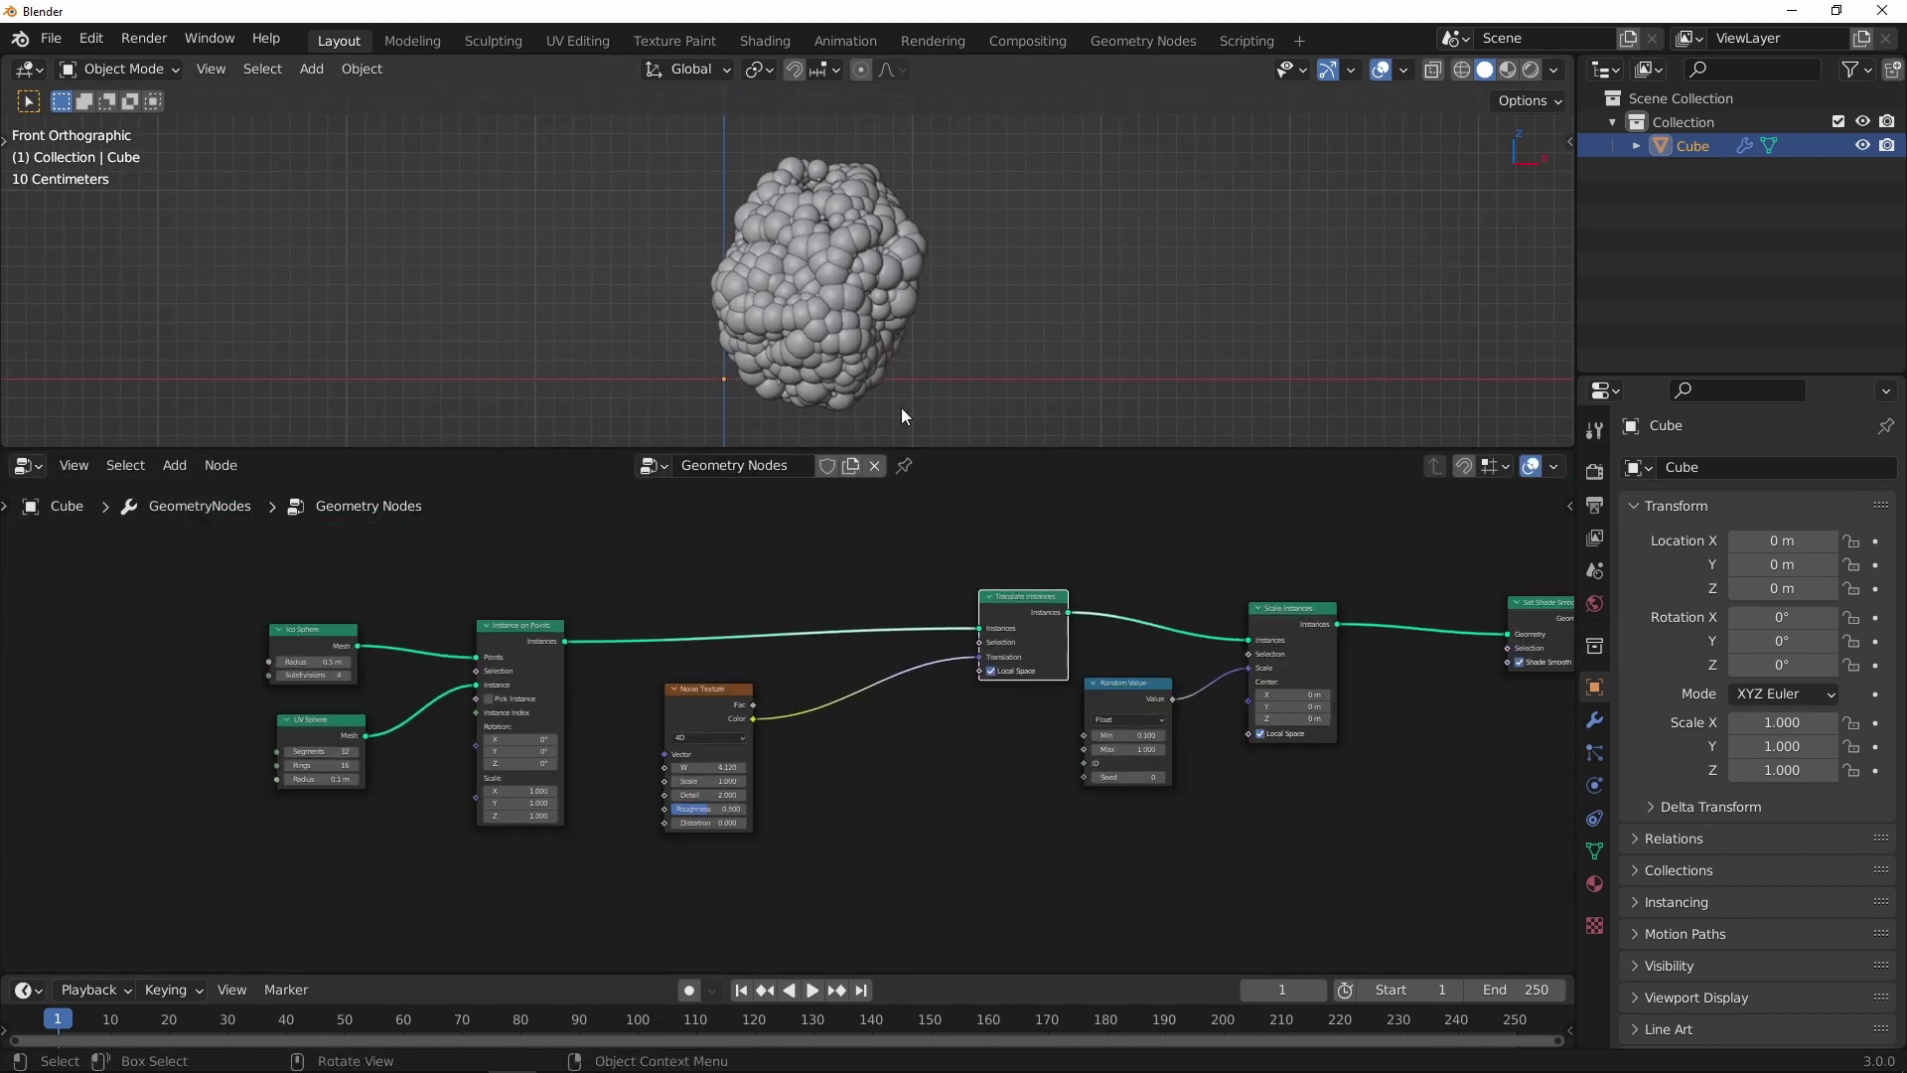
{"action": "middle_click_drag", "start_coordinate": [900, 406], "coordinate": [863, 233], "text": "shift"}
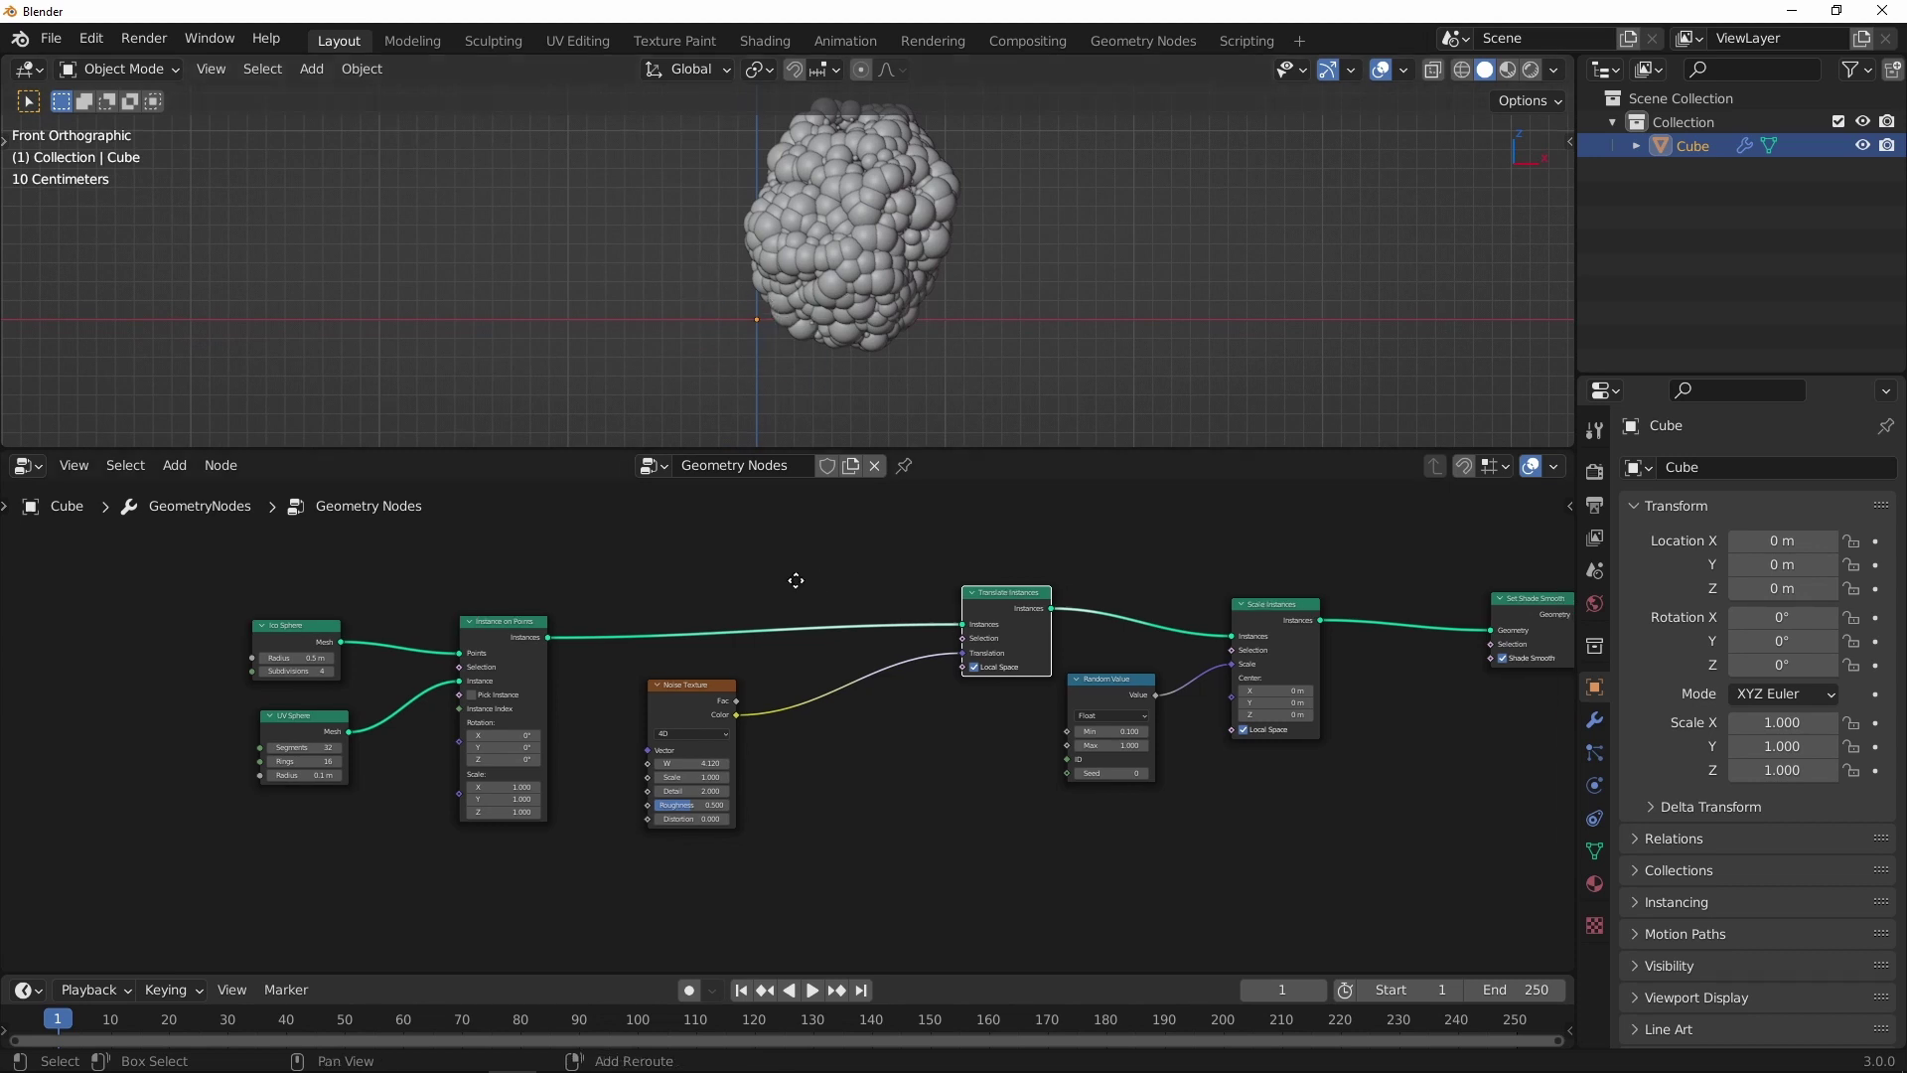
{"action": "scroll", "coordinate": [791, 583], "scroll_direction": "down", "scroll_amount": 2, "text": "ctrl"}
{"action": "left_click", "coordinate": [654, 677]}
{"action": "middle_click_drag", "start_coordinate": [730, 729], "coordinate": [794, 694], "text": "ctrl"}
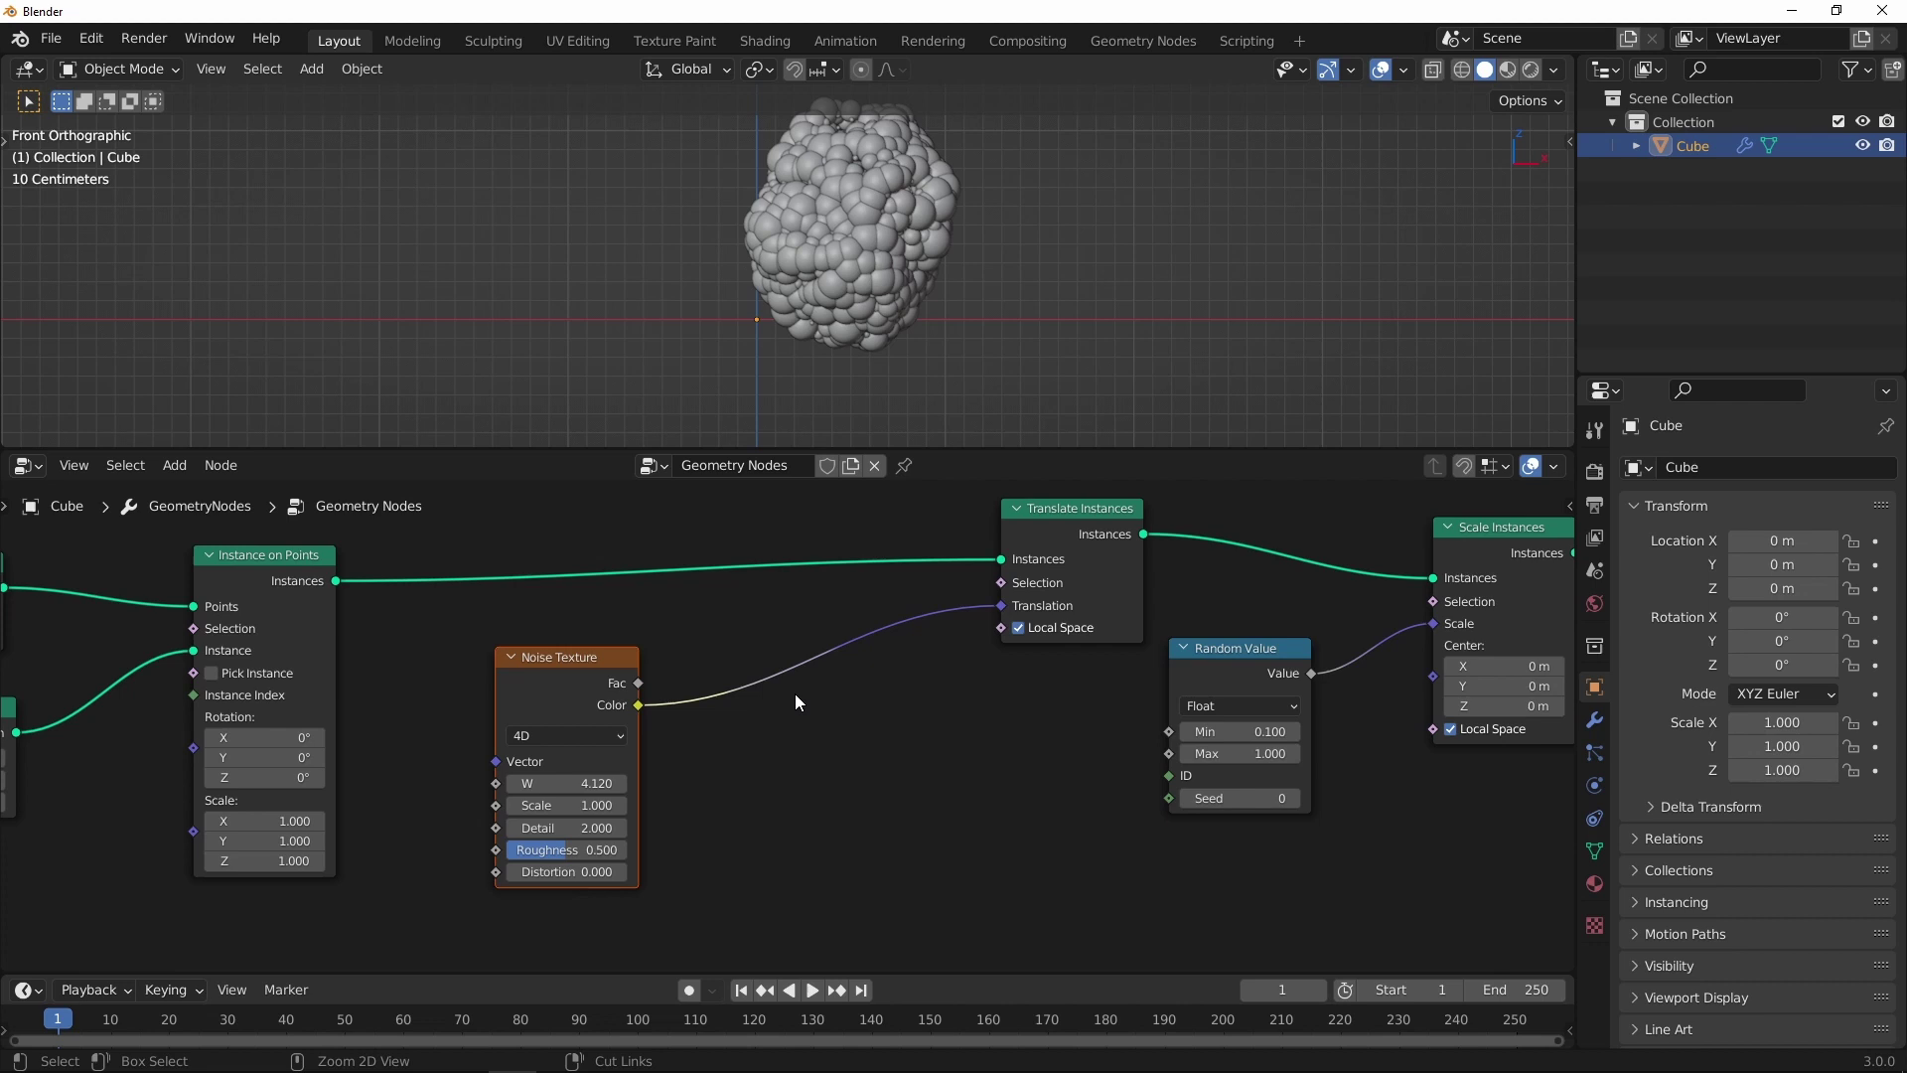
{"action": "left_click", "coordinate": [815, 760]}
Step: Insert a Vector Math Subtract node with 0.5 in every component on the noise Color link
{"action": "key", "text": "shift+a"}
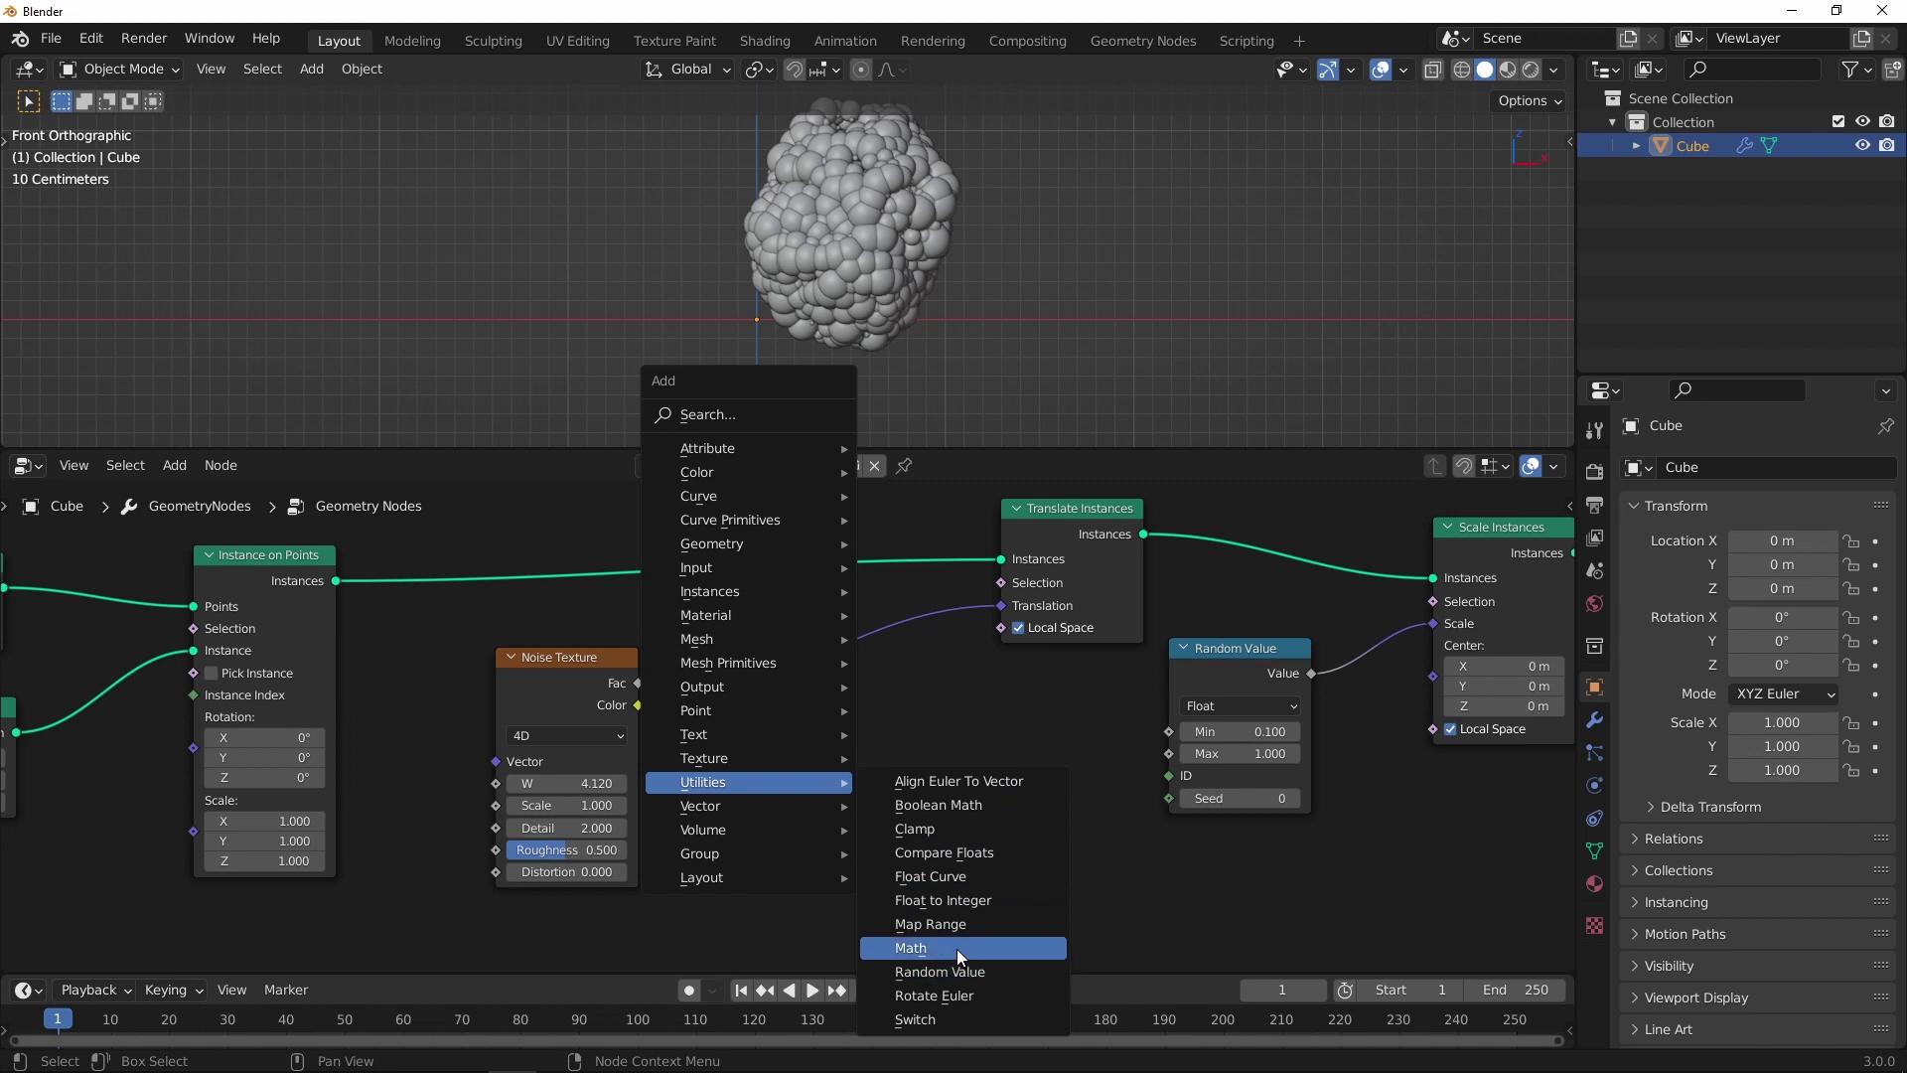
{"action": "mouse_move", "coordinate": [745, 805]}
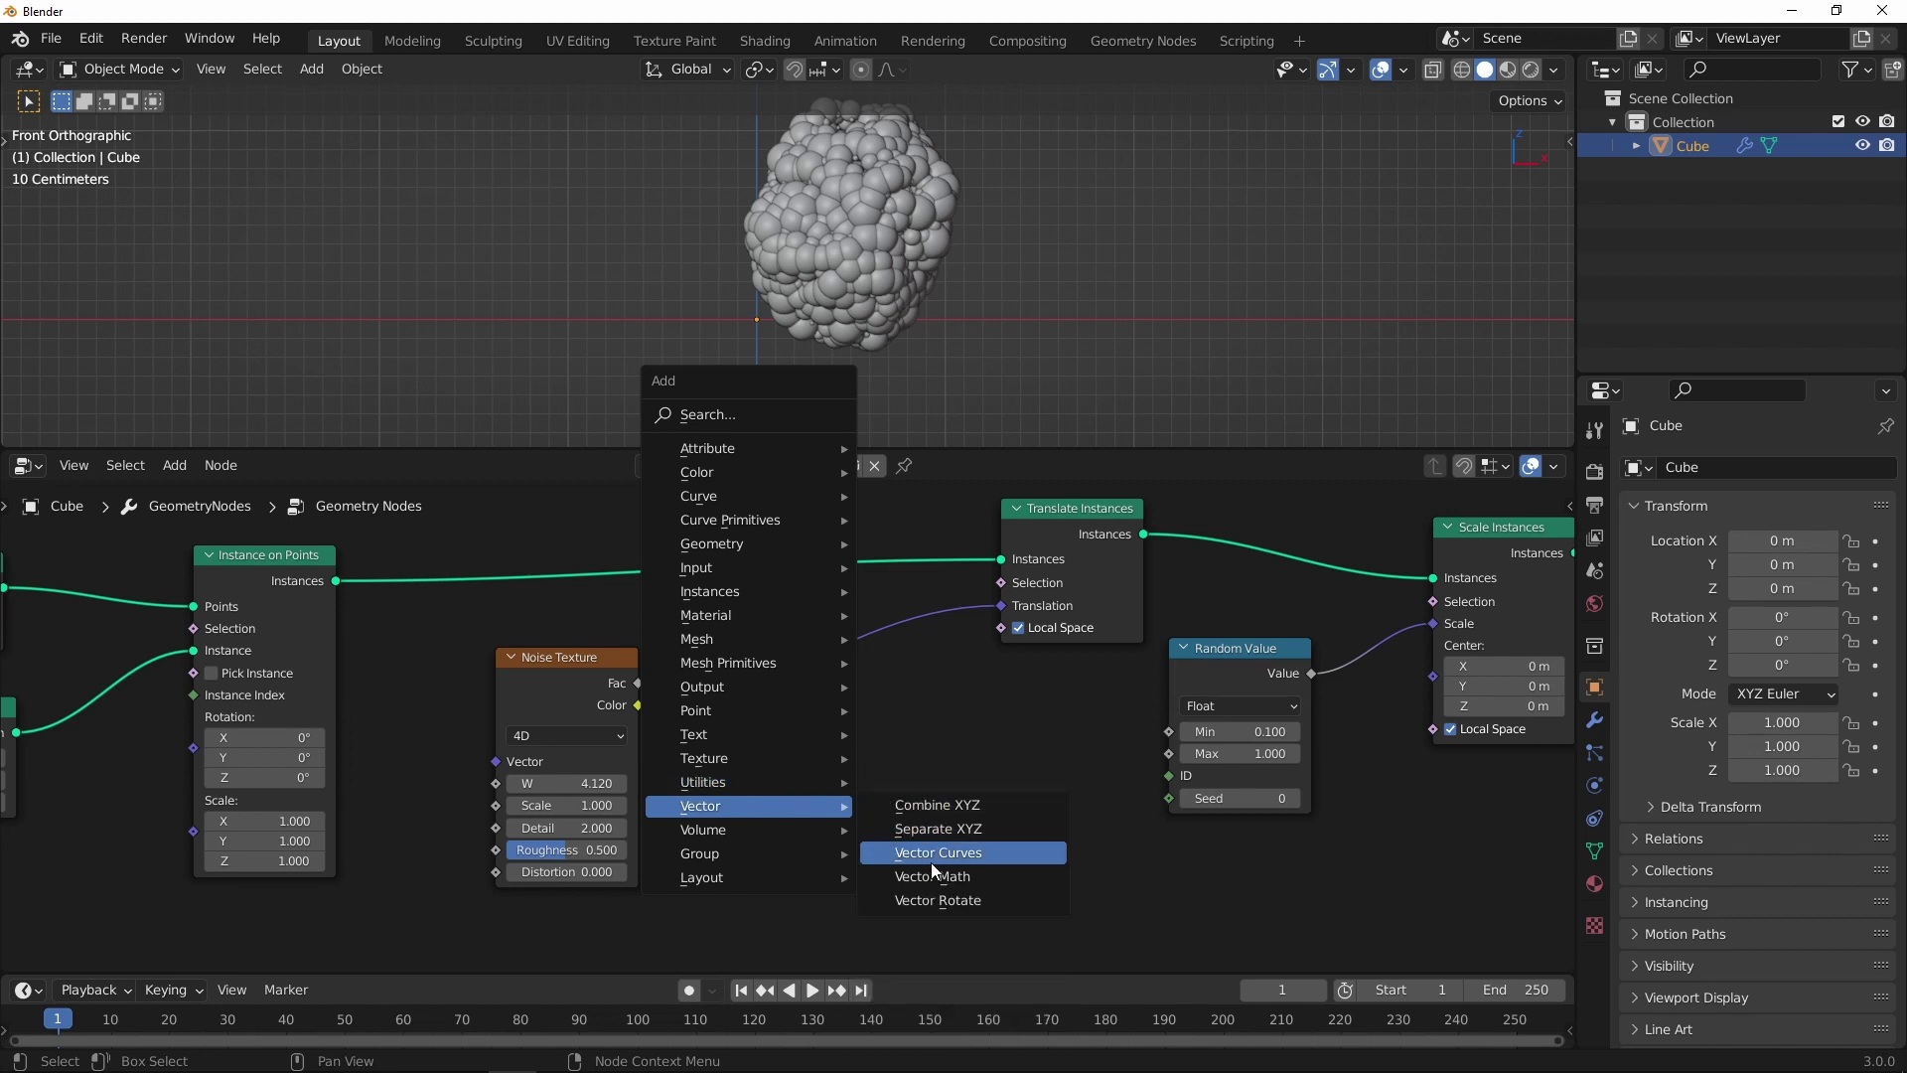
{"action": "left_click", "coordinate": [931, 875]}
{"action": "left_click", "coordinate": [818, 613]}
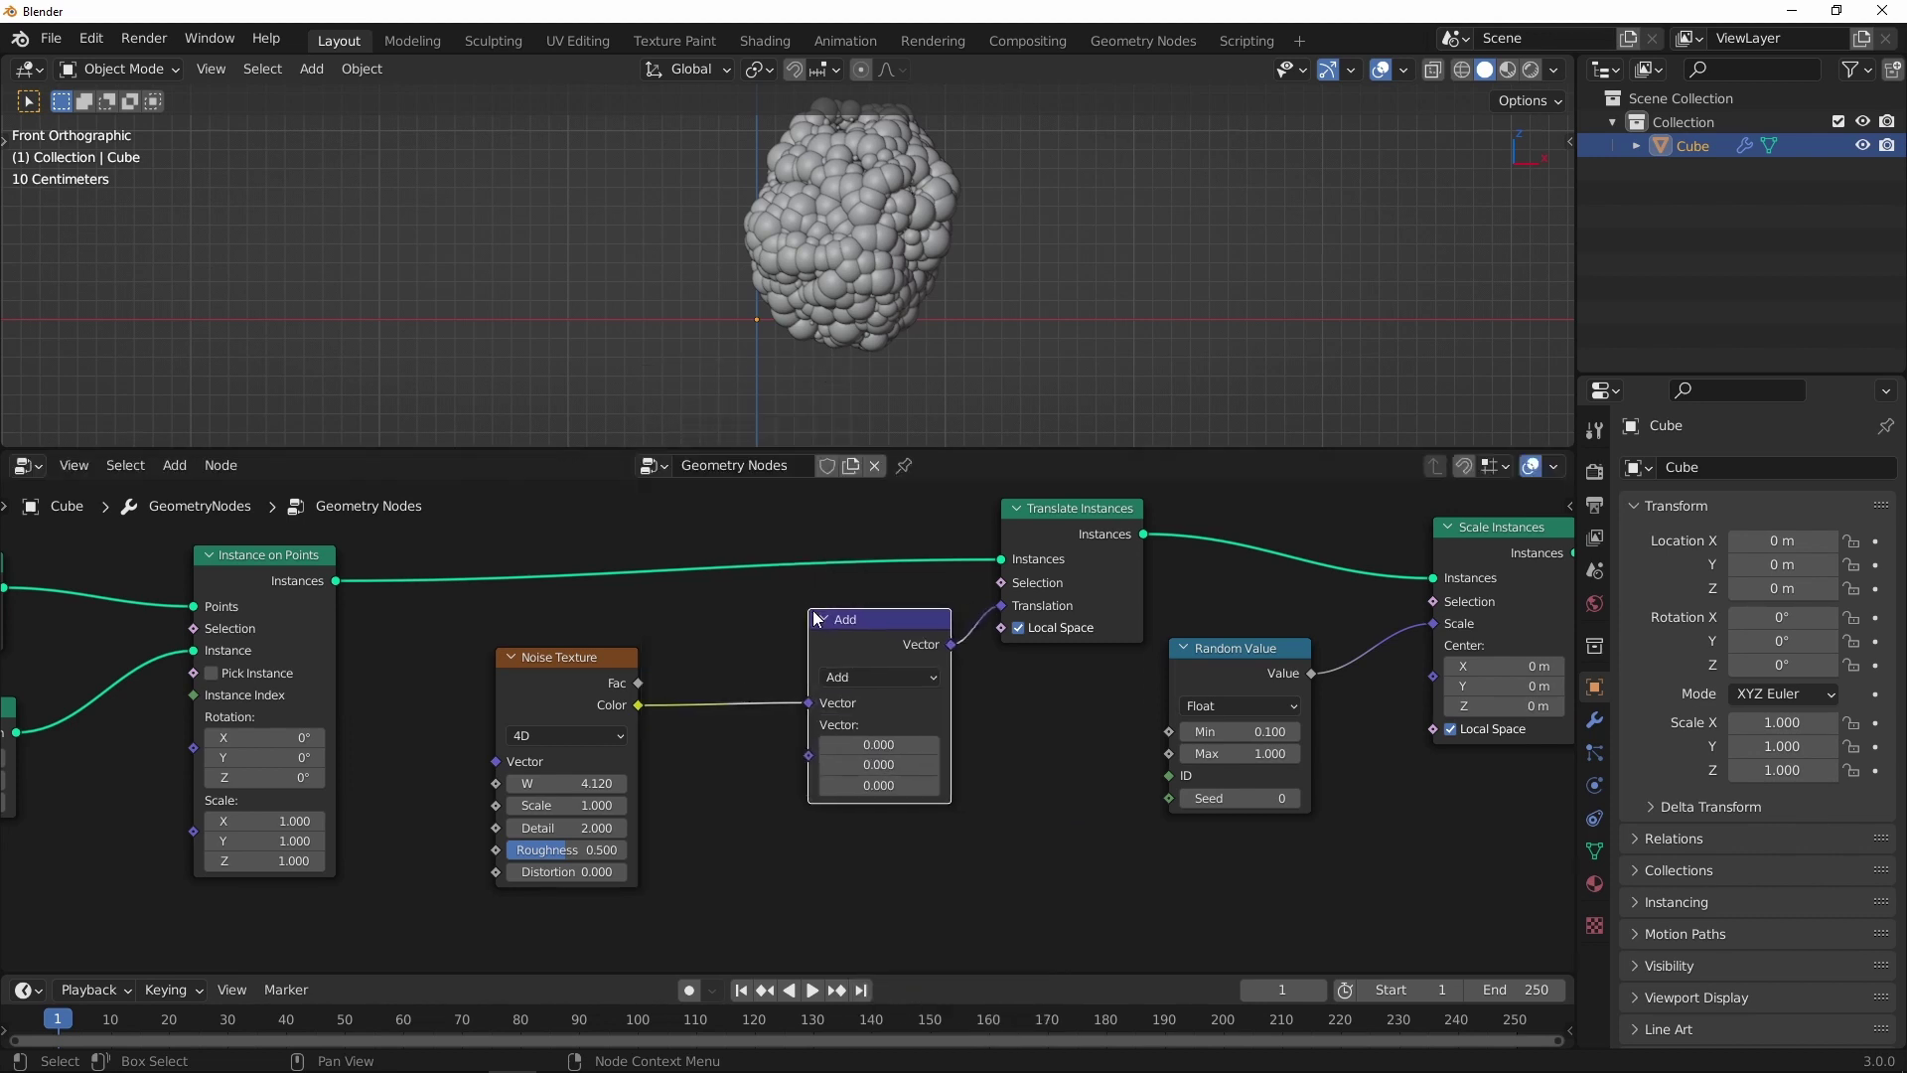
{"action": "scroll", "coordinate": [858, 657], "scroll_direction": "up", "scroll_amount": 1}
{"action": "scroll", "coordinate": [858, 657], "scroll_direction": "up", "scroll_amount": 1}
{"action": "left_click", "coordinate": [858, 656]}
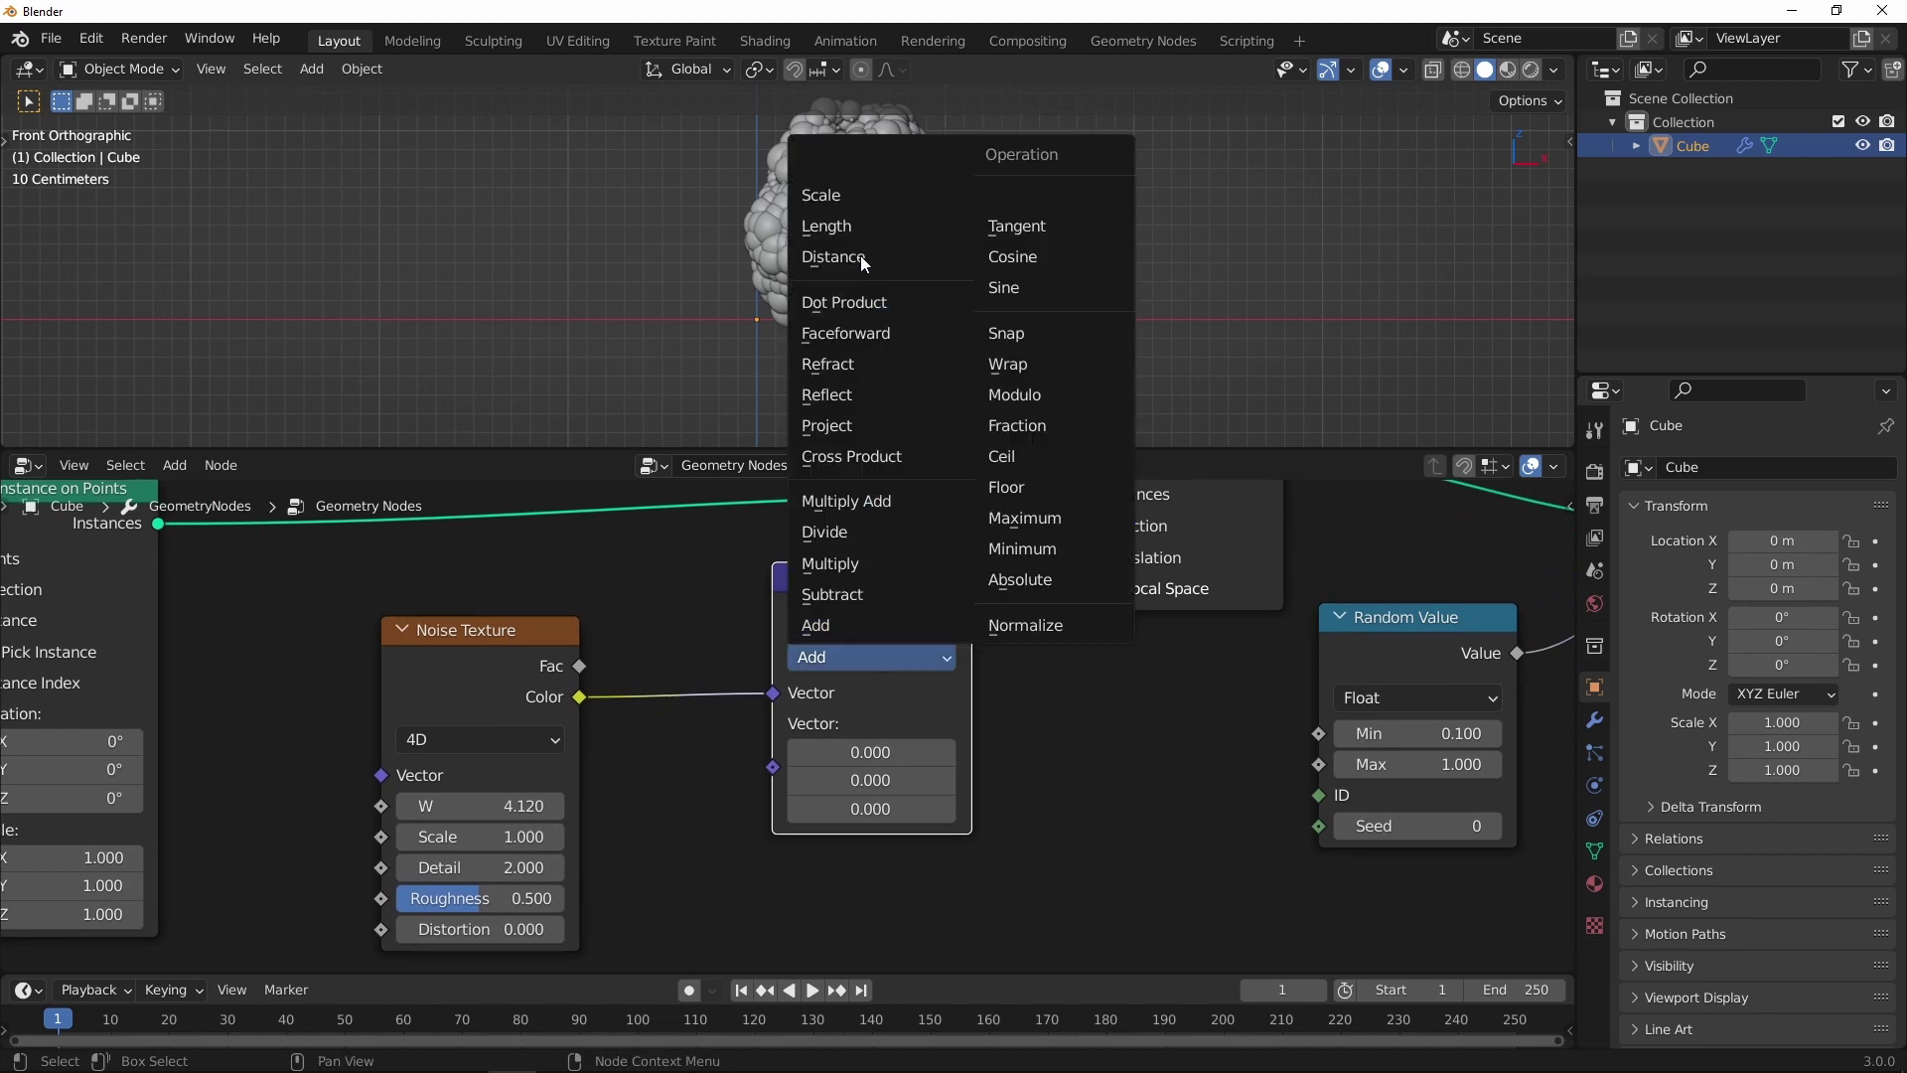
{"action": "left_click", "coordinate": [856, 593]}
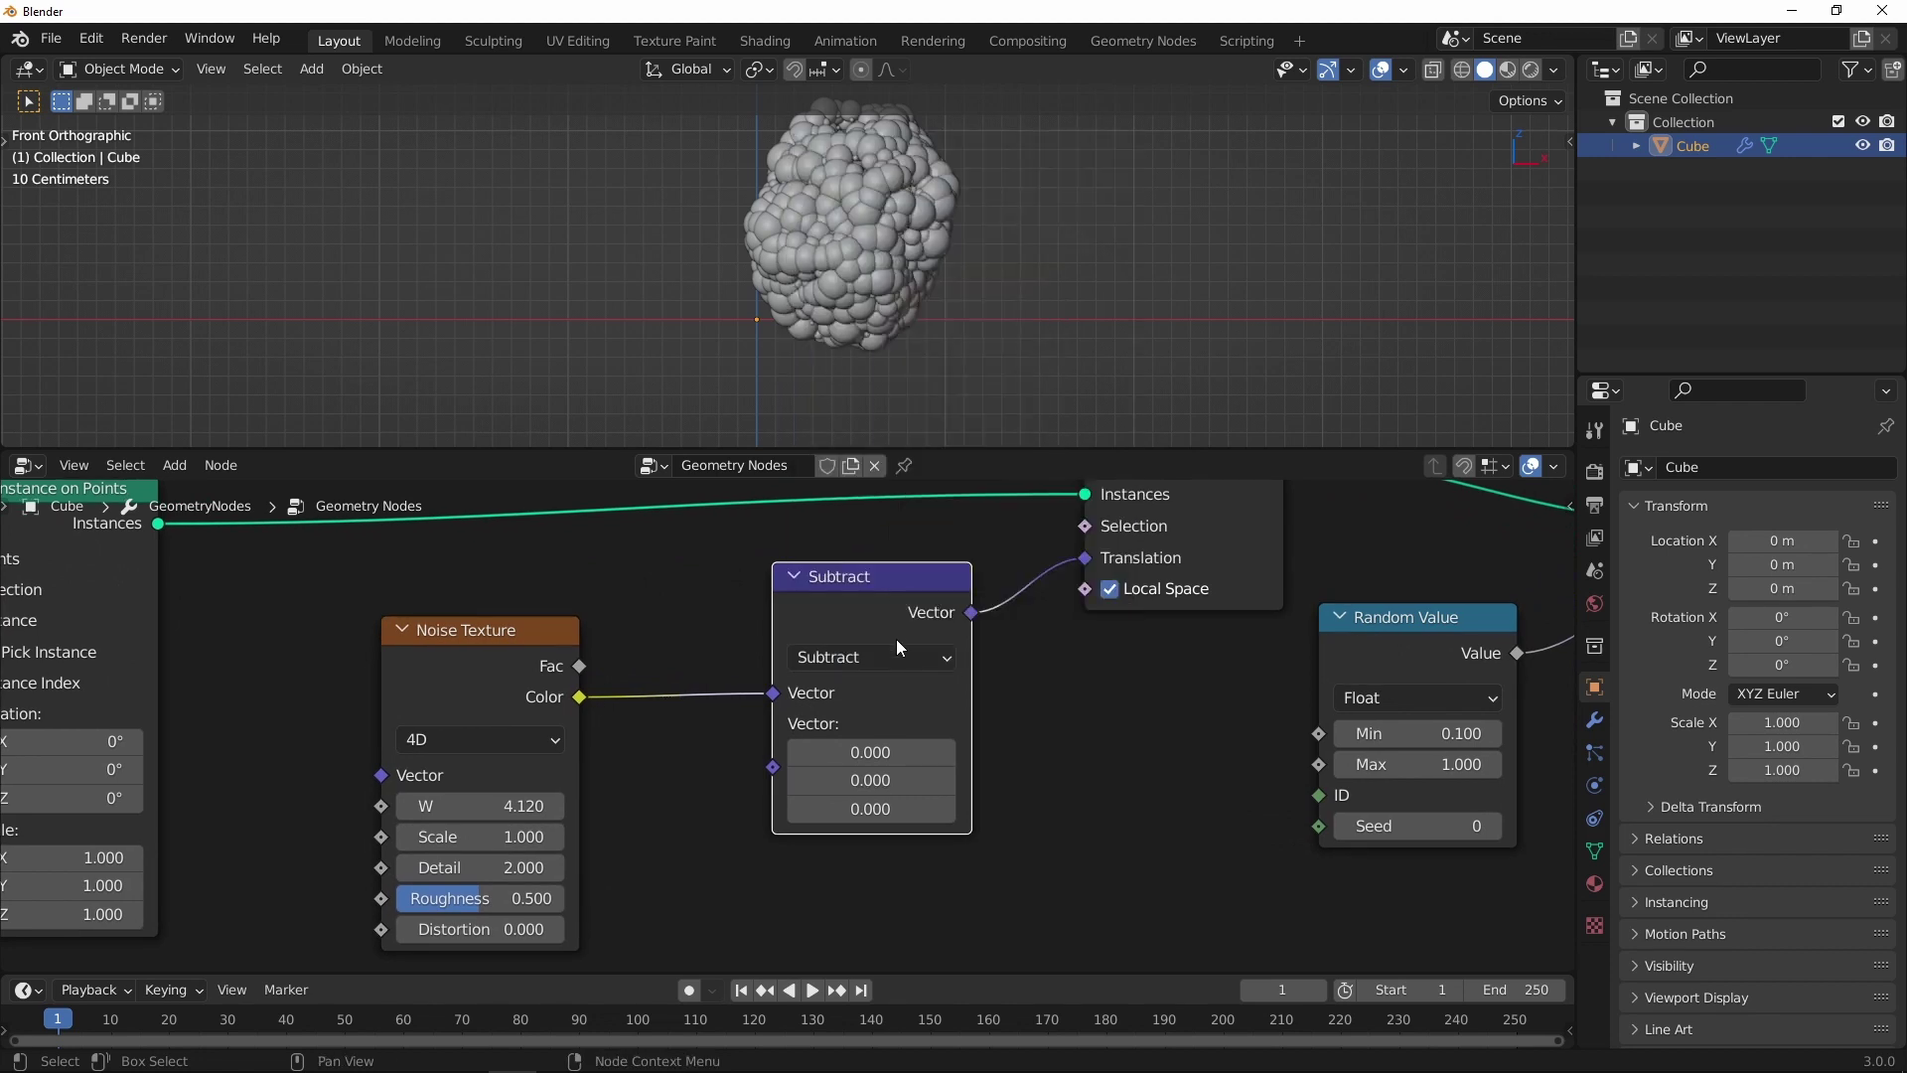
{"action": "left_click_drag", "start_coordinate": [869, 747], "coordinate": [868, 822]}
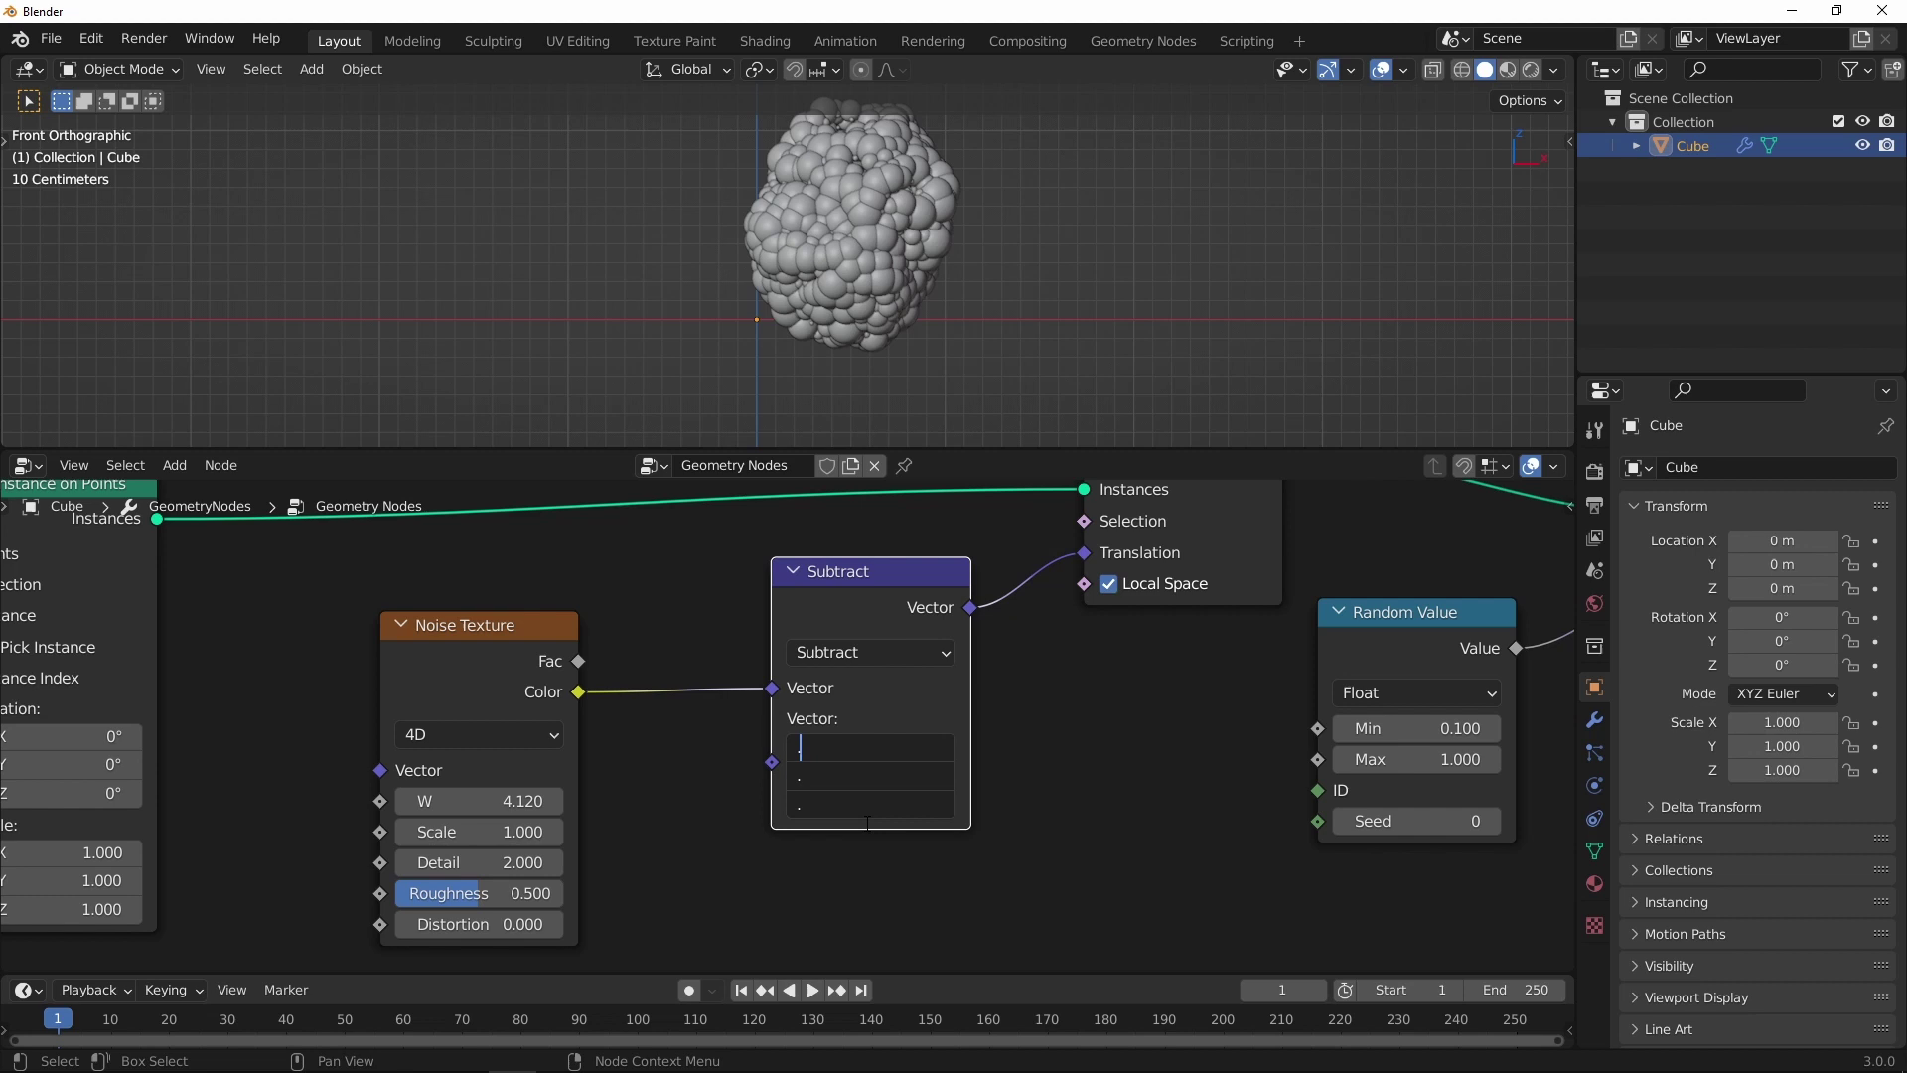
{"action": "type", "text": "0.5"}
{"action": "key", "text": "Return"}
Step: Raise the noise W step by step to about 6.33
{"action": "middle_click_drag", "start_coordinate": [878, 267], "coordinate": [955, 217], "text": "shift"}
{"action": "left_click_drag", "start_coordinate": [519, 801], "coordinate": [630, 732]}
{"action": "middle_click_drag", "start_coordinate": [859, 238], "coordinate": [857, 279], "text": "shift"}
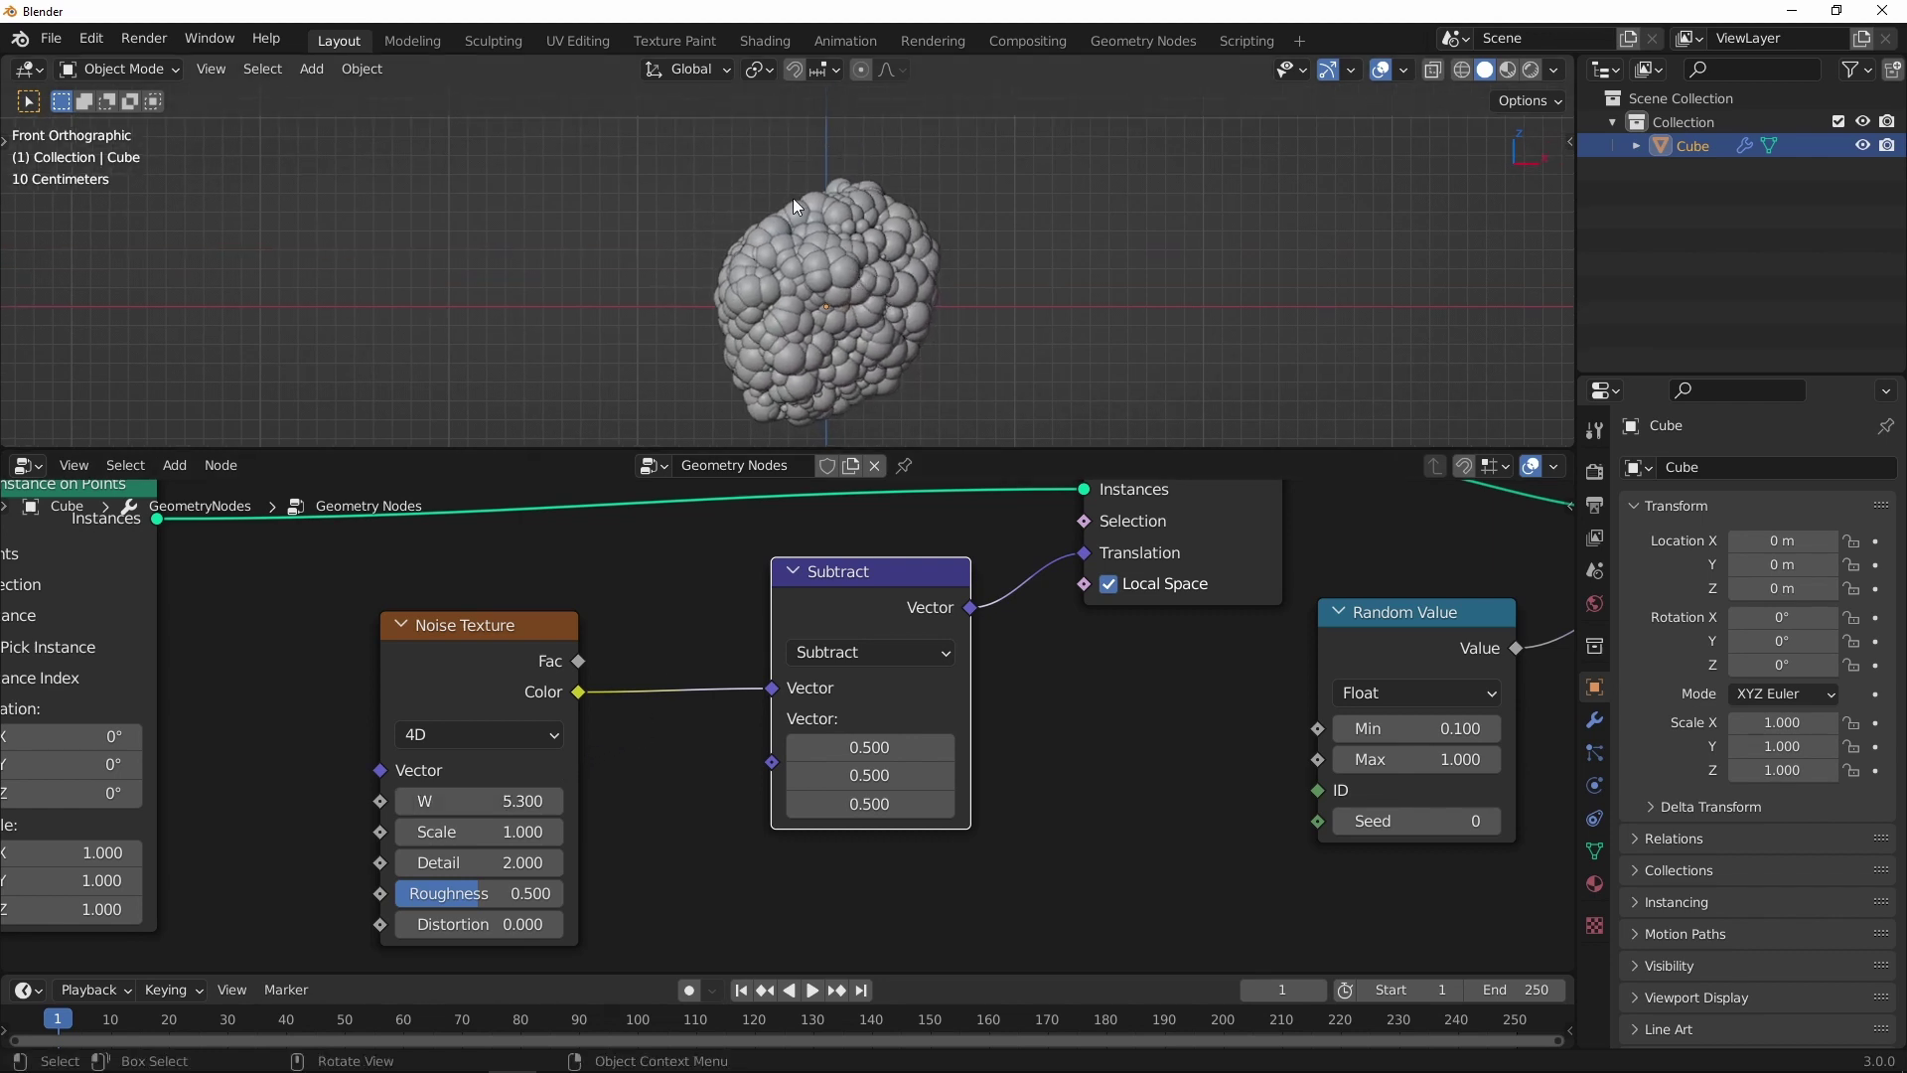
{"action": "left_click_drag", "start_coordinate": [522, 801], "coordinate": [631, 772]}
{"action": "scroll", "coordinate": [786, 694], "scroll_direction": "down", "scroll_amount": 2}
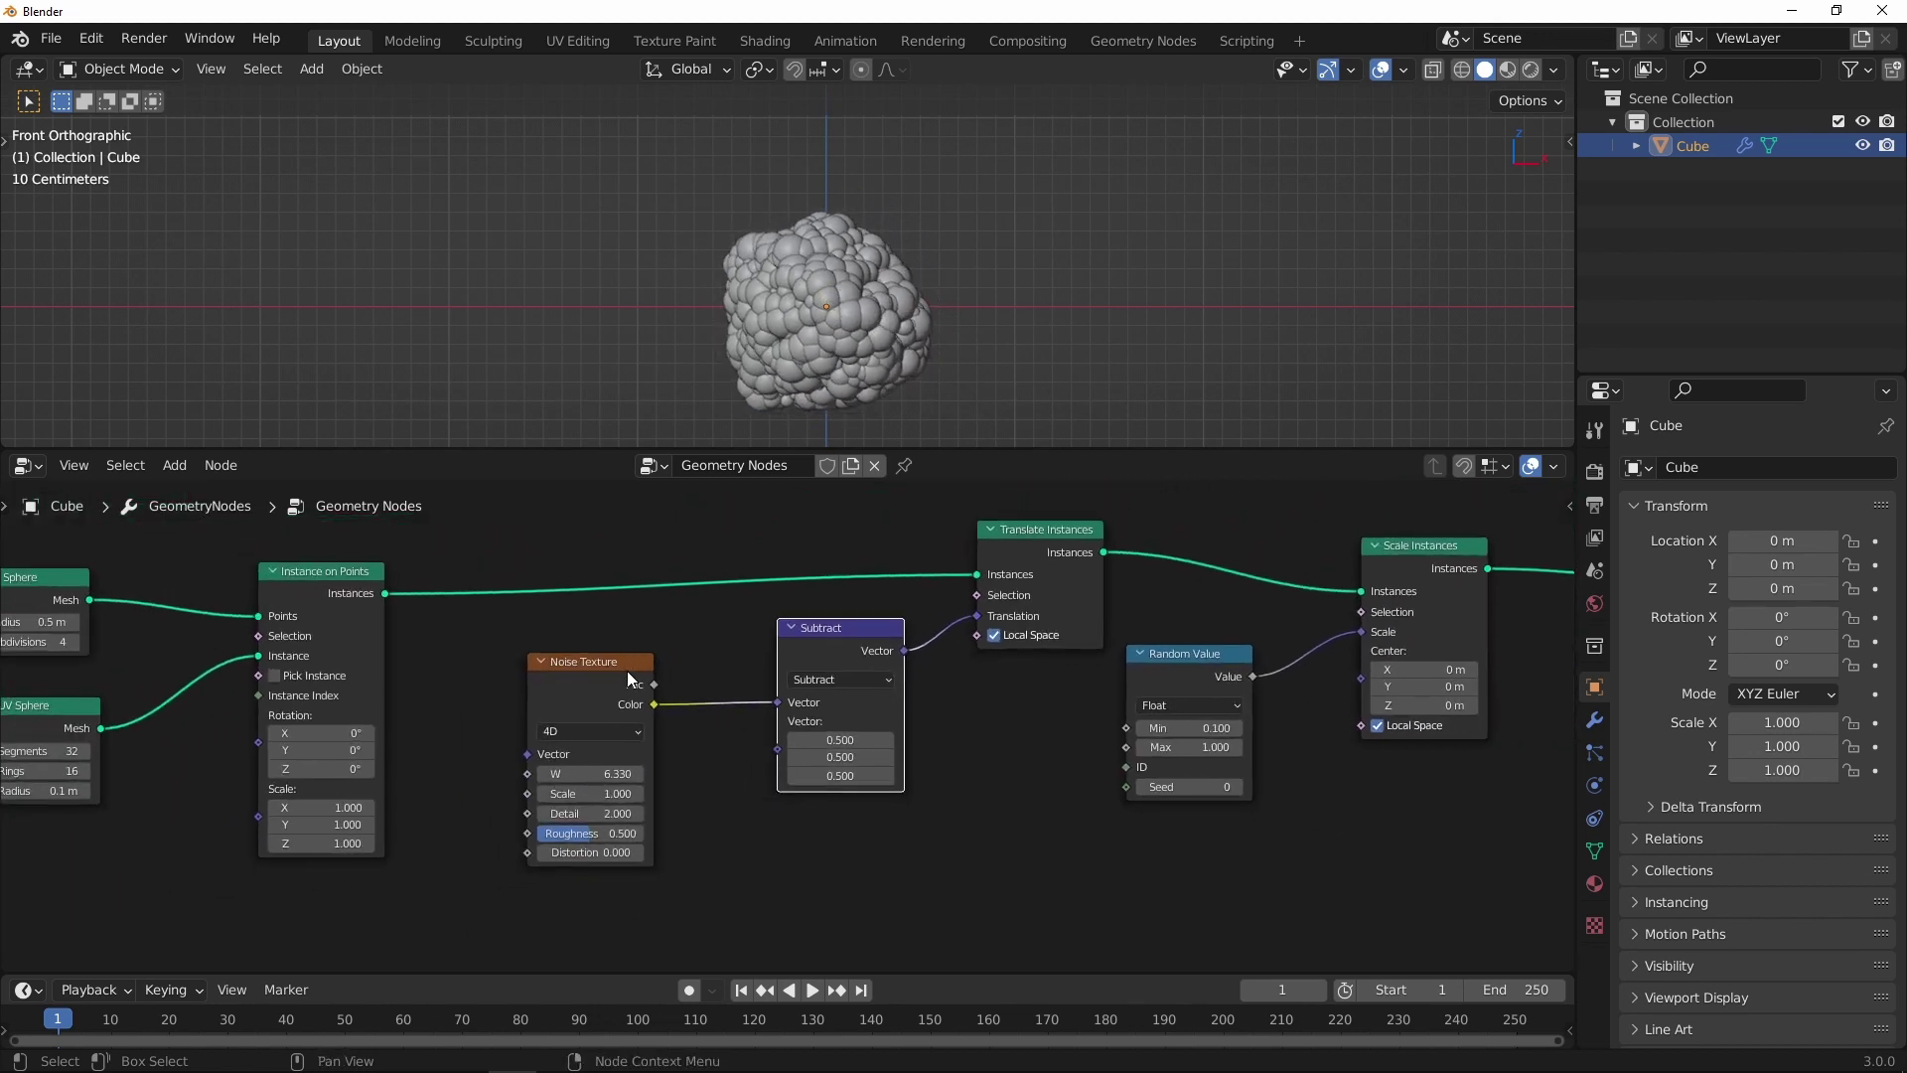
{"action": "scroll", "coordinate": [730, 701], "scroll_direction": "down", "scroll_amount": 1}
{"action": "scroll", "coordinate": [730, 701], "scroll_direction": "down", "scroll_amount": 1}
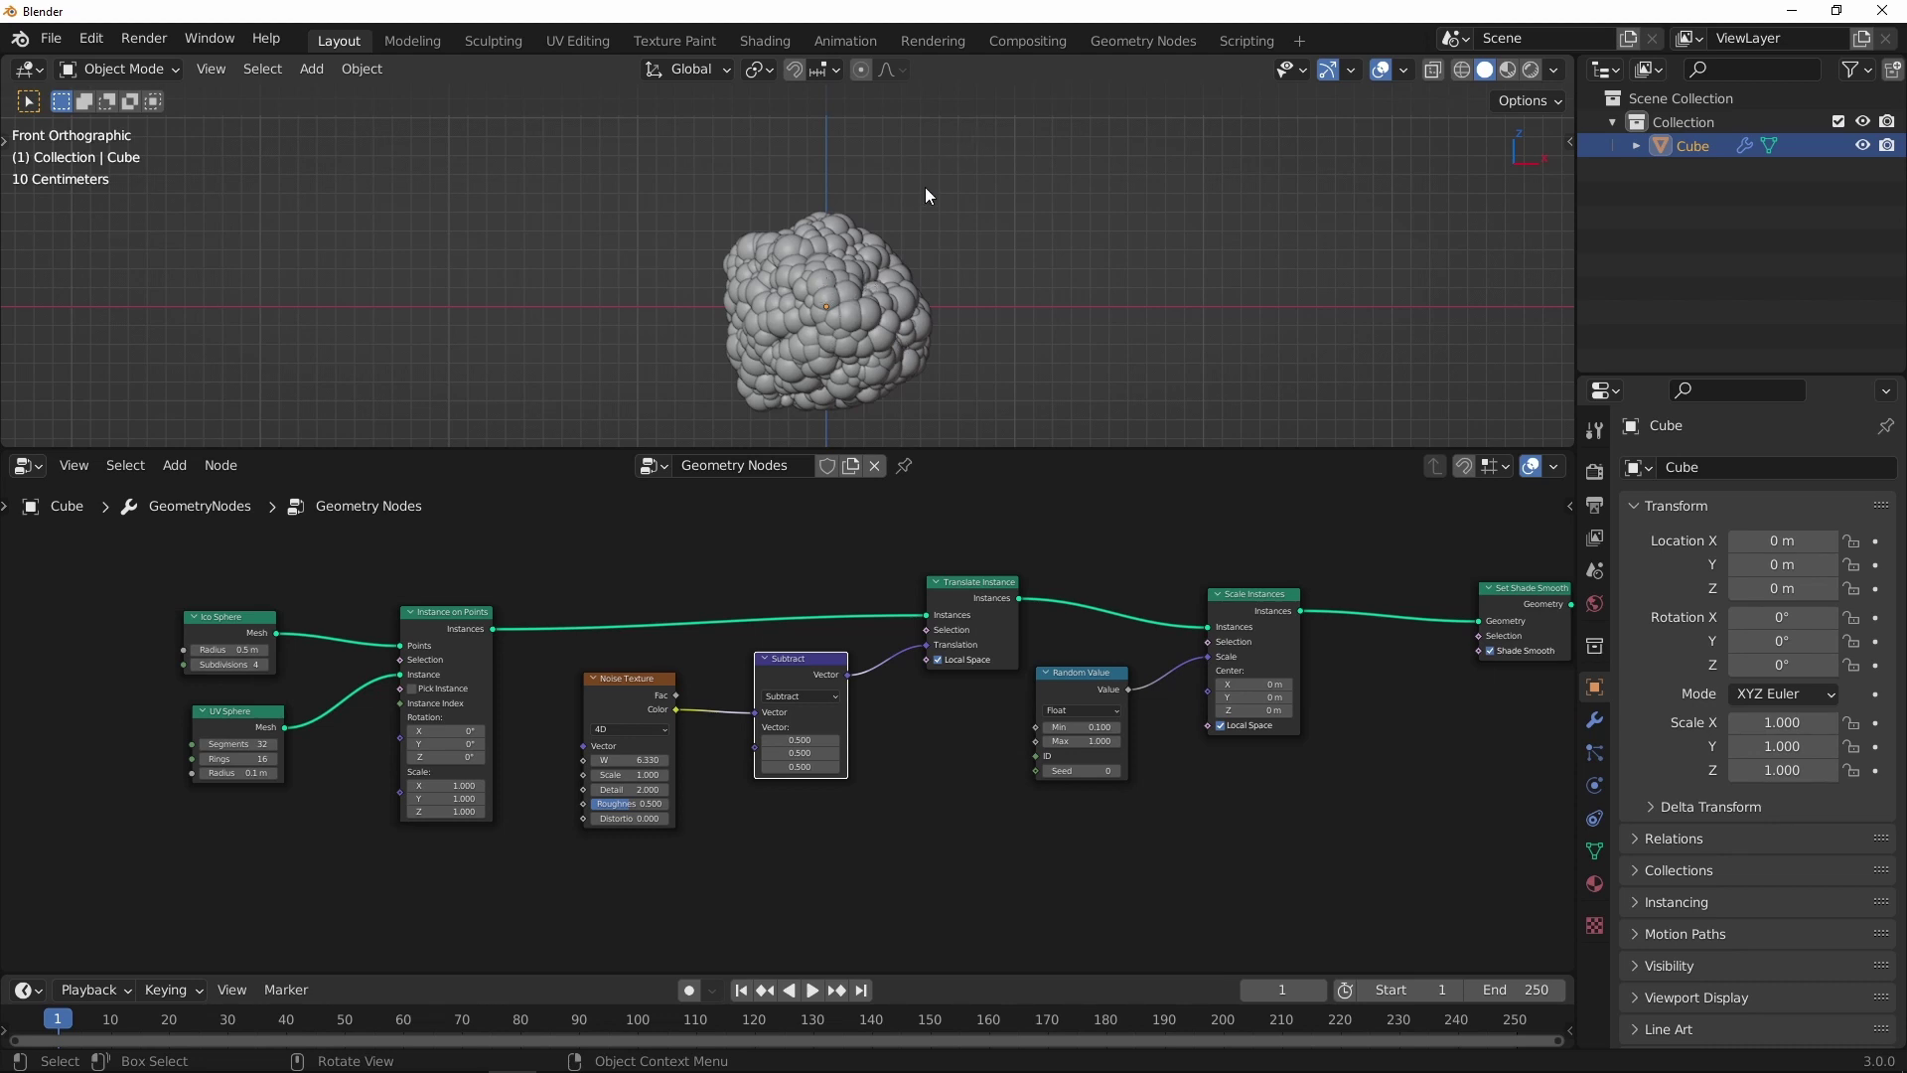
Step: Shift Translate Instances, Random Value and Scale Instances right to make room
{"action": "middle_click_drag", "start_coordinate": [1044, 566], "coordinate": [851, 556]}
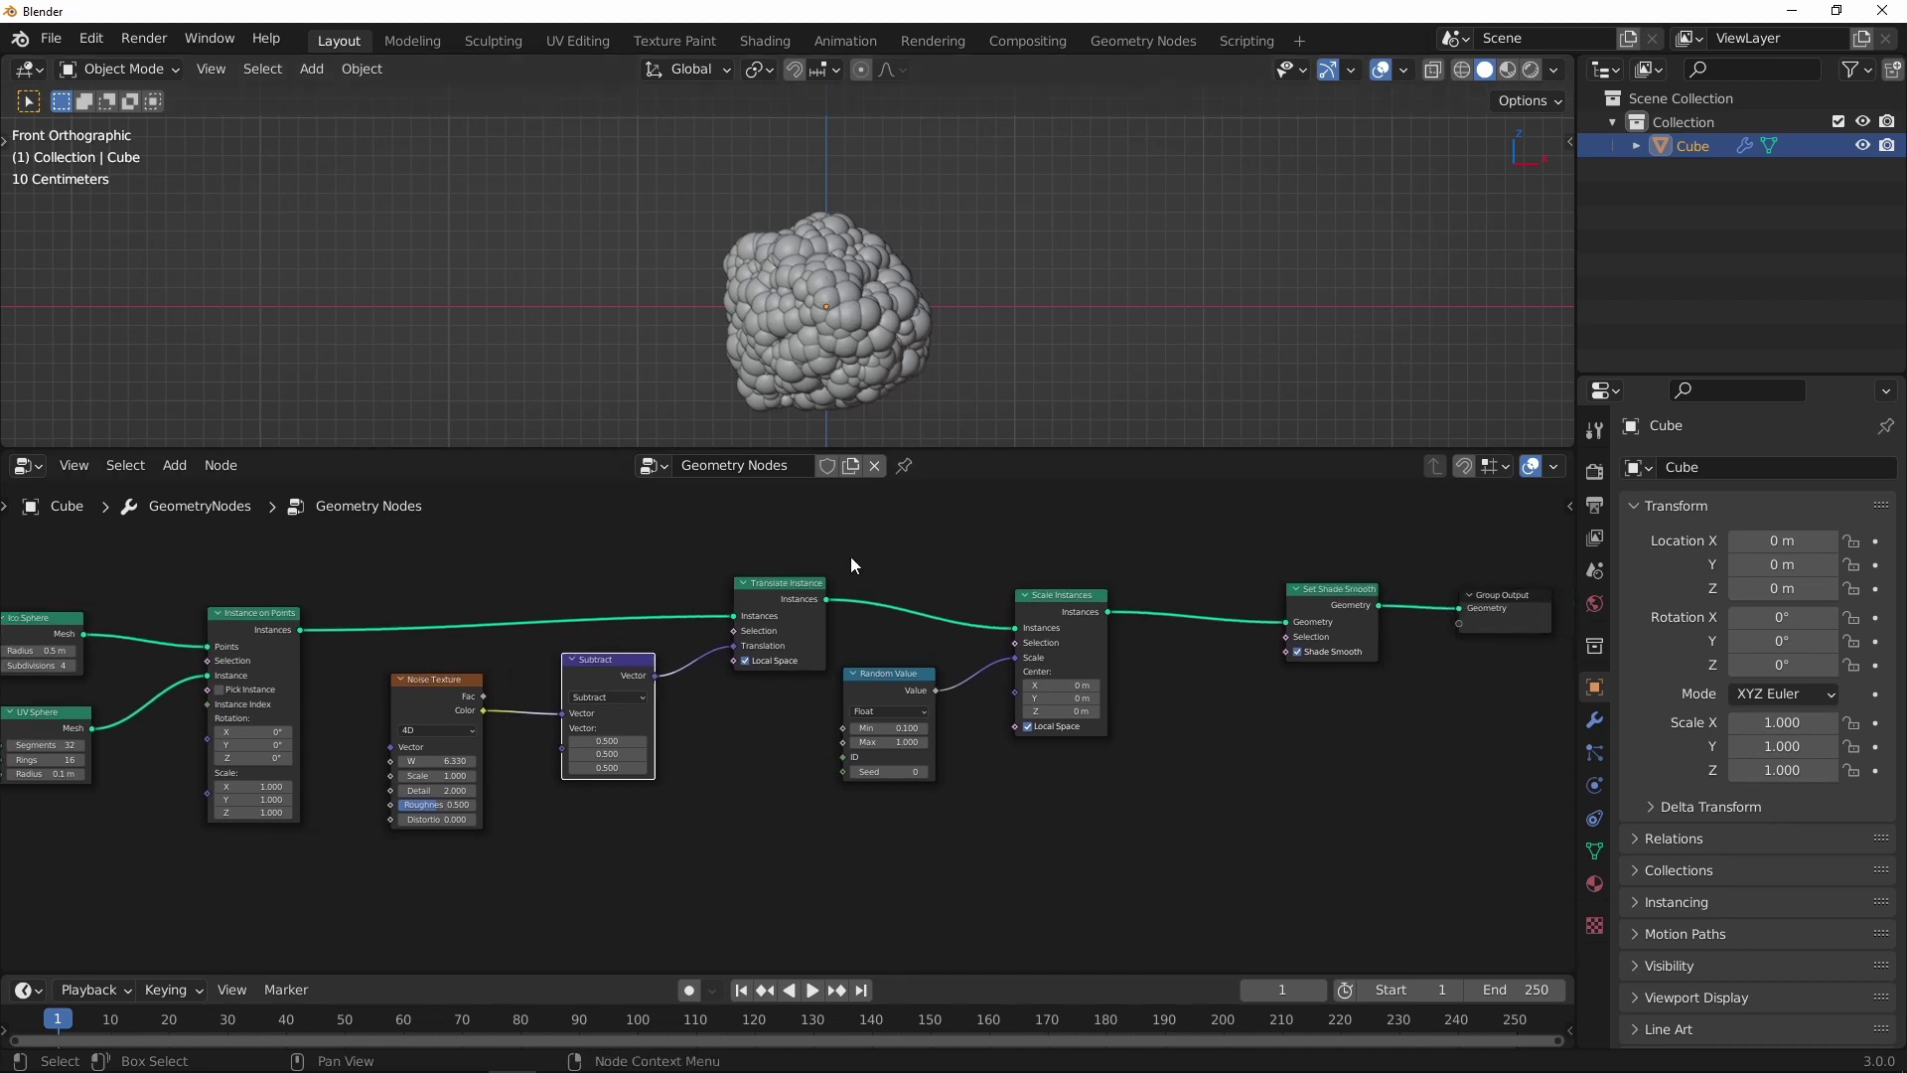
{"action": "left_click_drag", "start_coordinate": [749, 527], "coordinate": [1159, 772]}
{"action": "left_click_drag", "start_coordinate": [1053, 595], "coordinate": [1265, 596]}
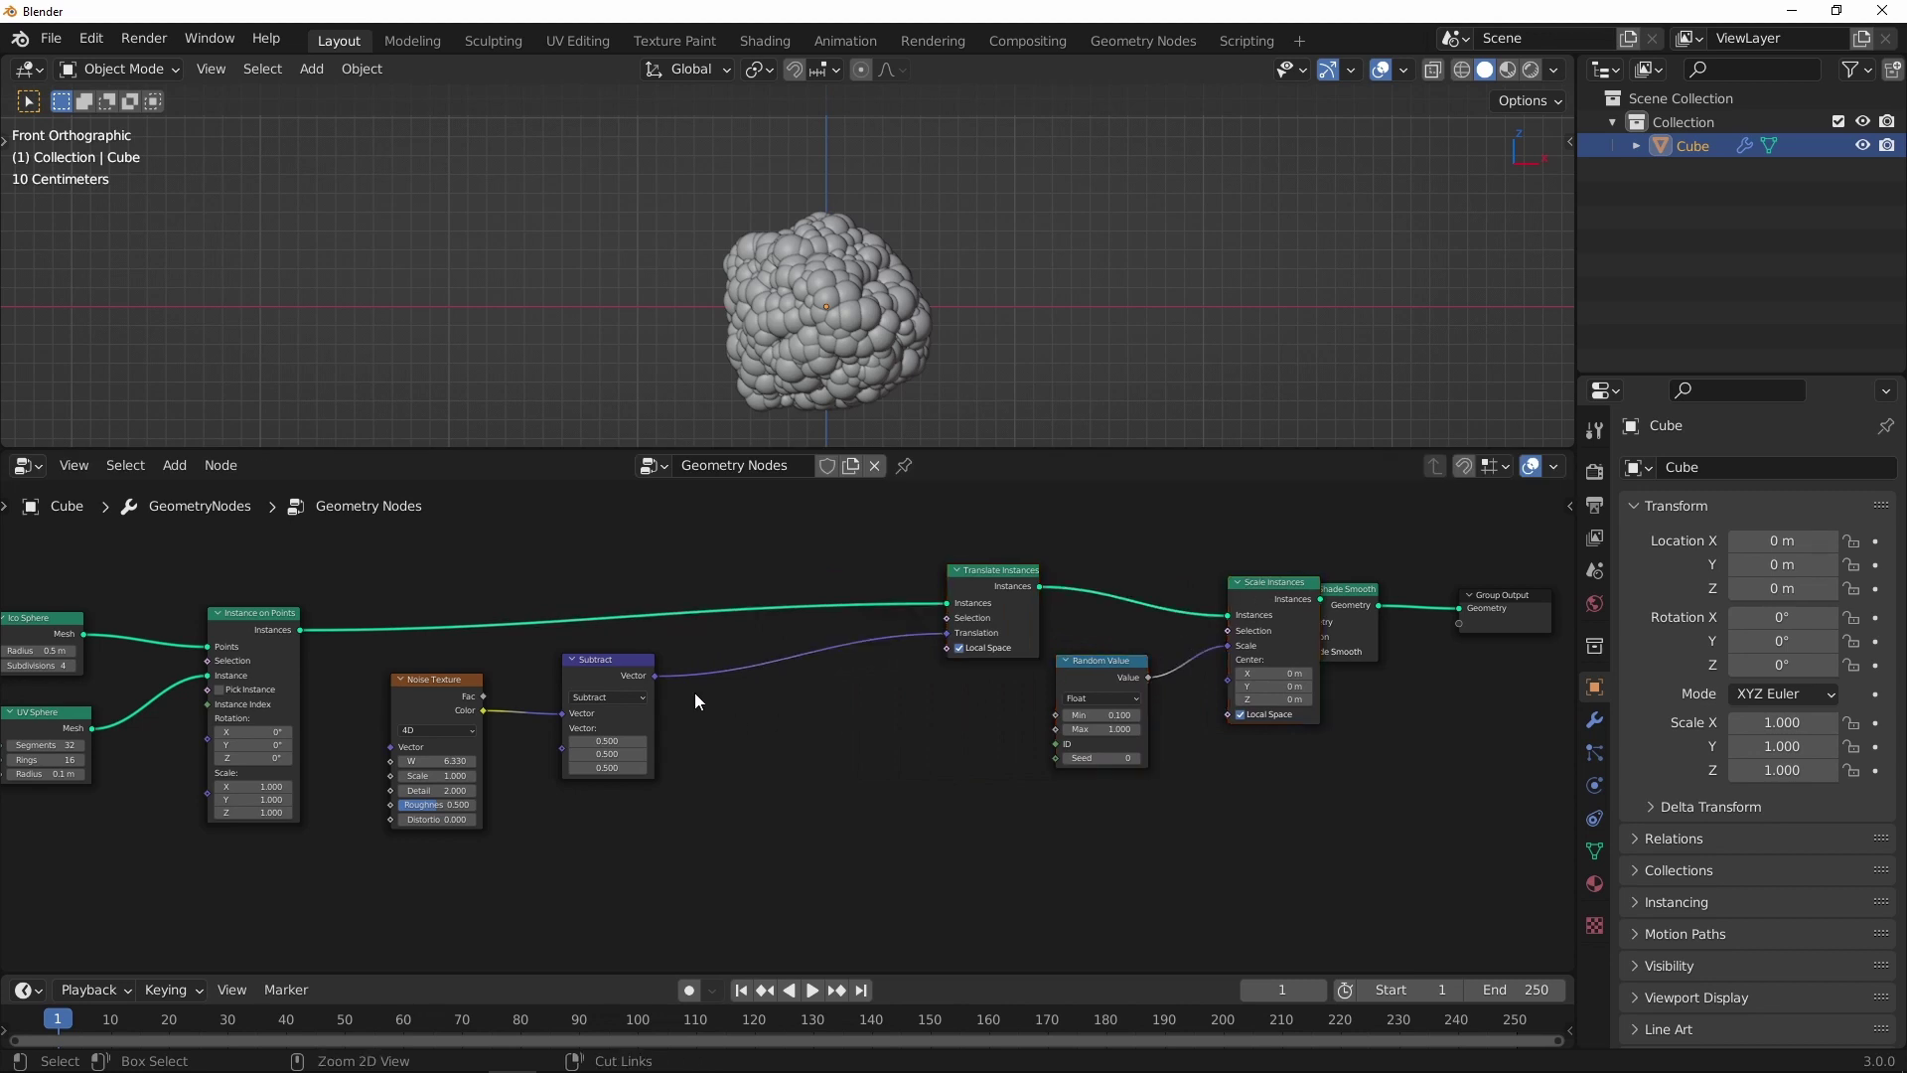
{"action": "scroll", "coordinate": [695, 694], "scroll_direction": "up", "scroll_amount": 3}
Step: Duplicate the Subtract node as a vector Scale node with factor 4, then frame all nodes
{"action": "left_click_drag", "start_coordinate": [612, 628], "coordinate": [619, 629]}
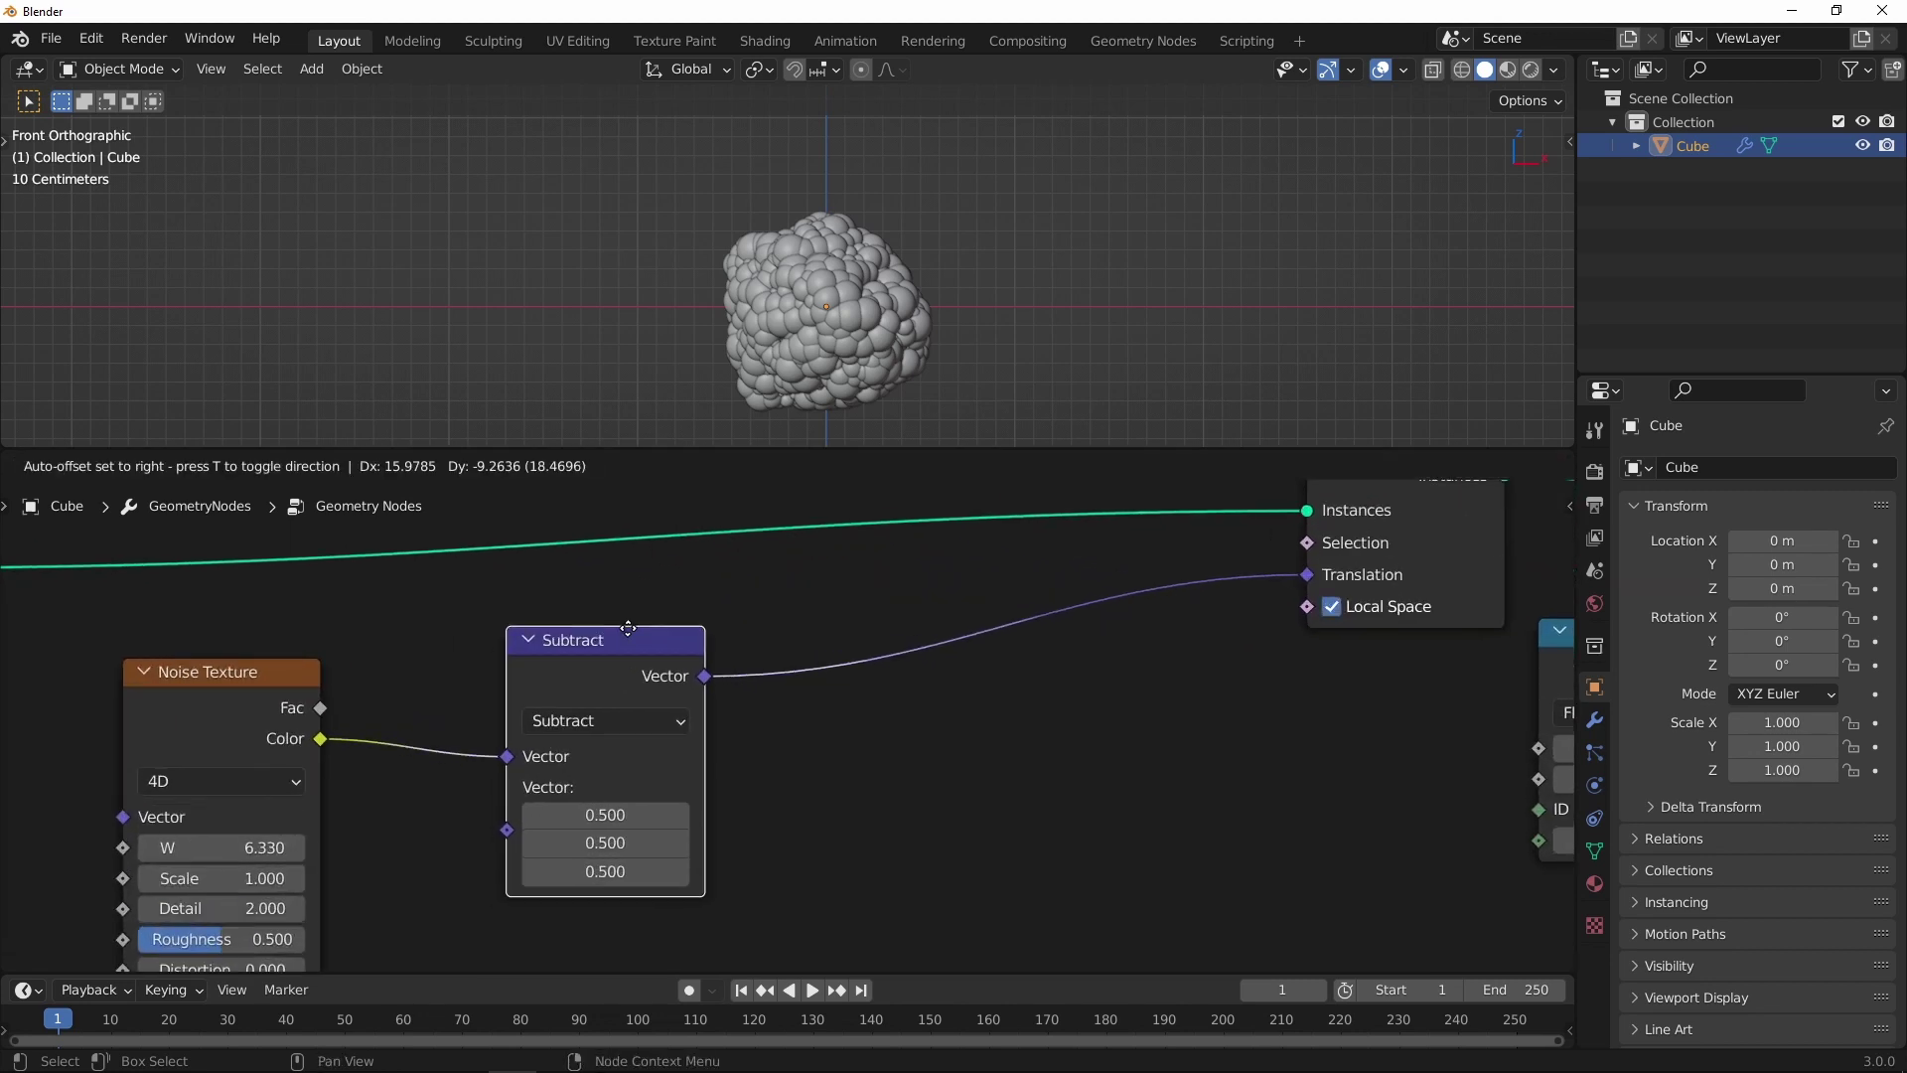
{"action": "key", "text": "shift+d"}
{"action": "left_click", "coordinate": [965, 656]}
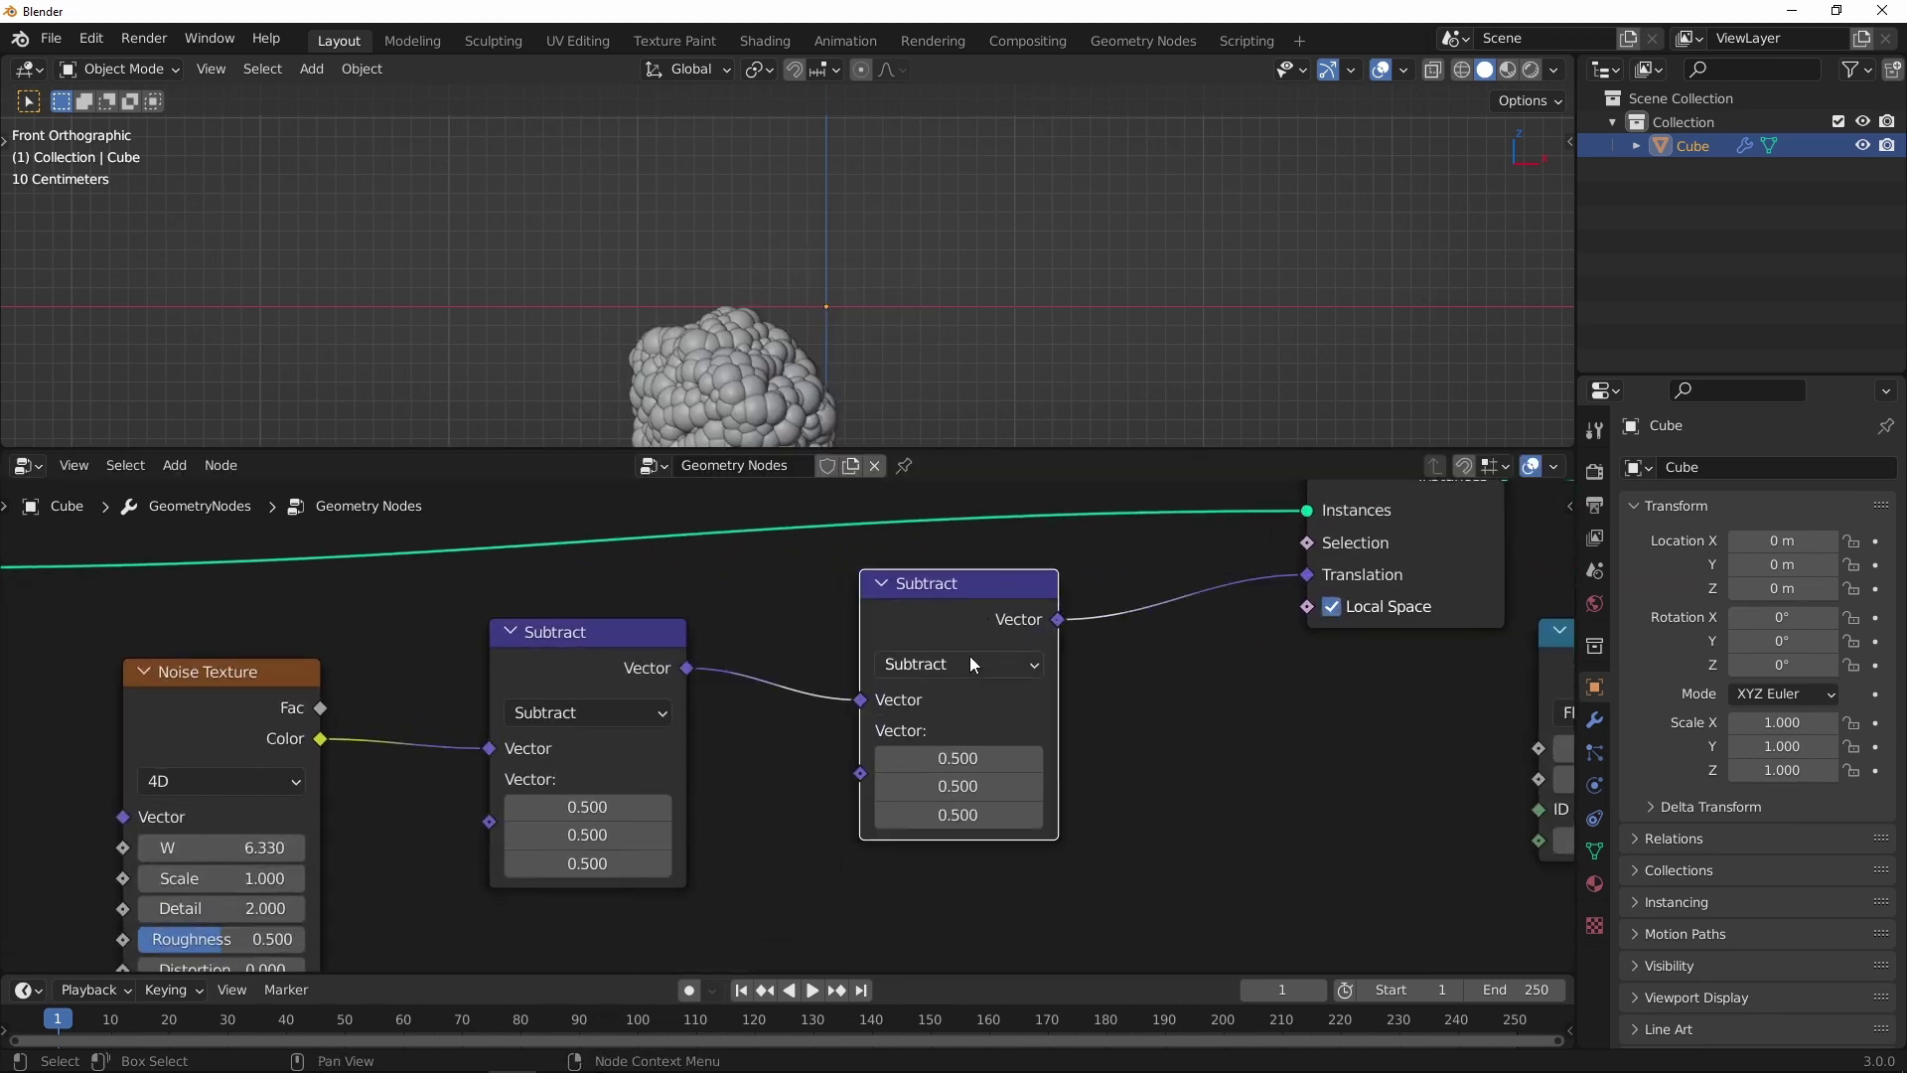
{"action": "left_click", "coordinate": [929, 212]}
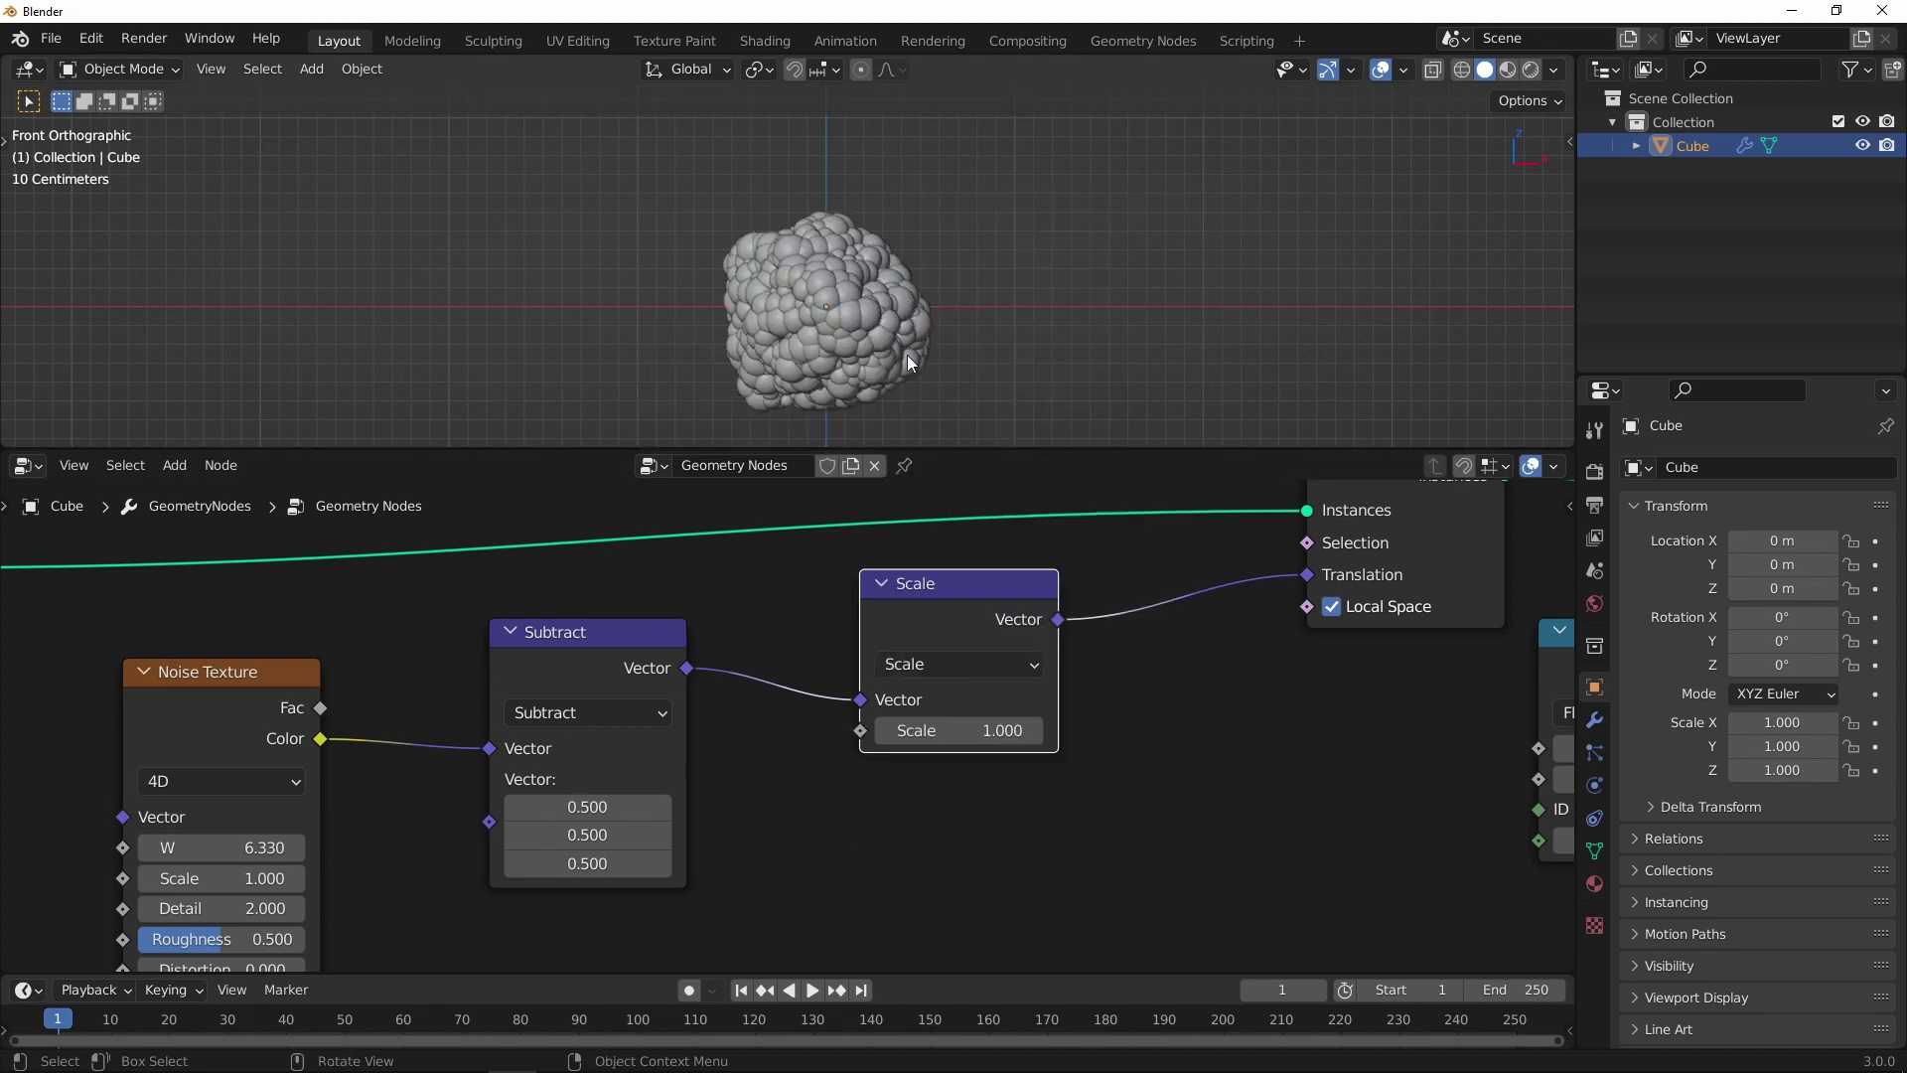
{"action": "mouse_move", "coordinate": [995, 731]}
{"action": "left_mouse_down"}
{"action": "mouse_move", "coordinate": [1681, 625]}
{"action": "mouse_move", "coordinate": [1624, 582]}
{"action": "mouse_move", "coordinate": [857, 590]}
{"action": "mouse_move", "coordinate": [870, 605]}
{"action": "left_mouse_up"}
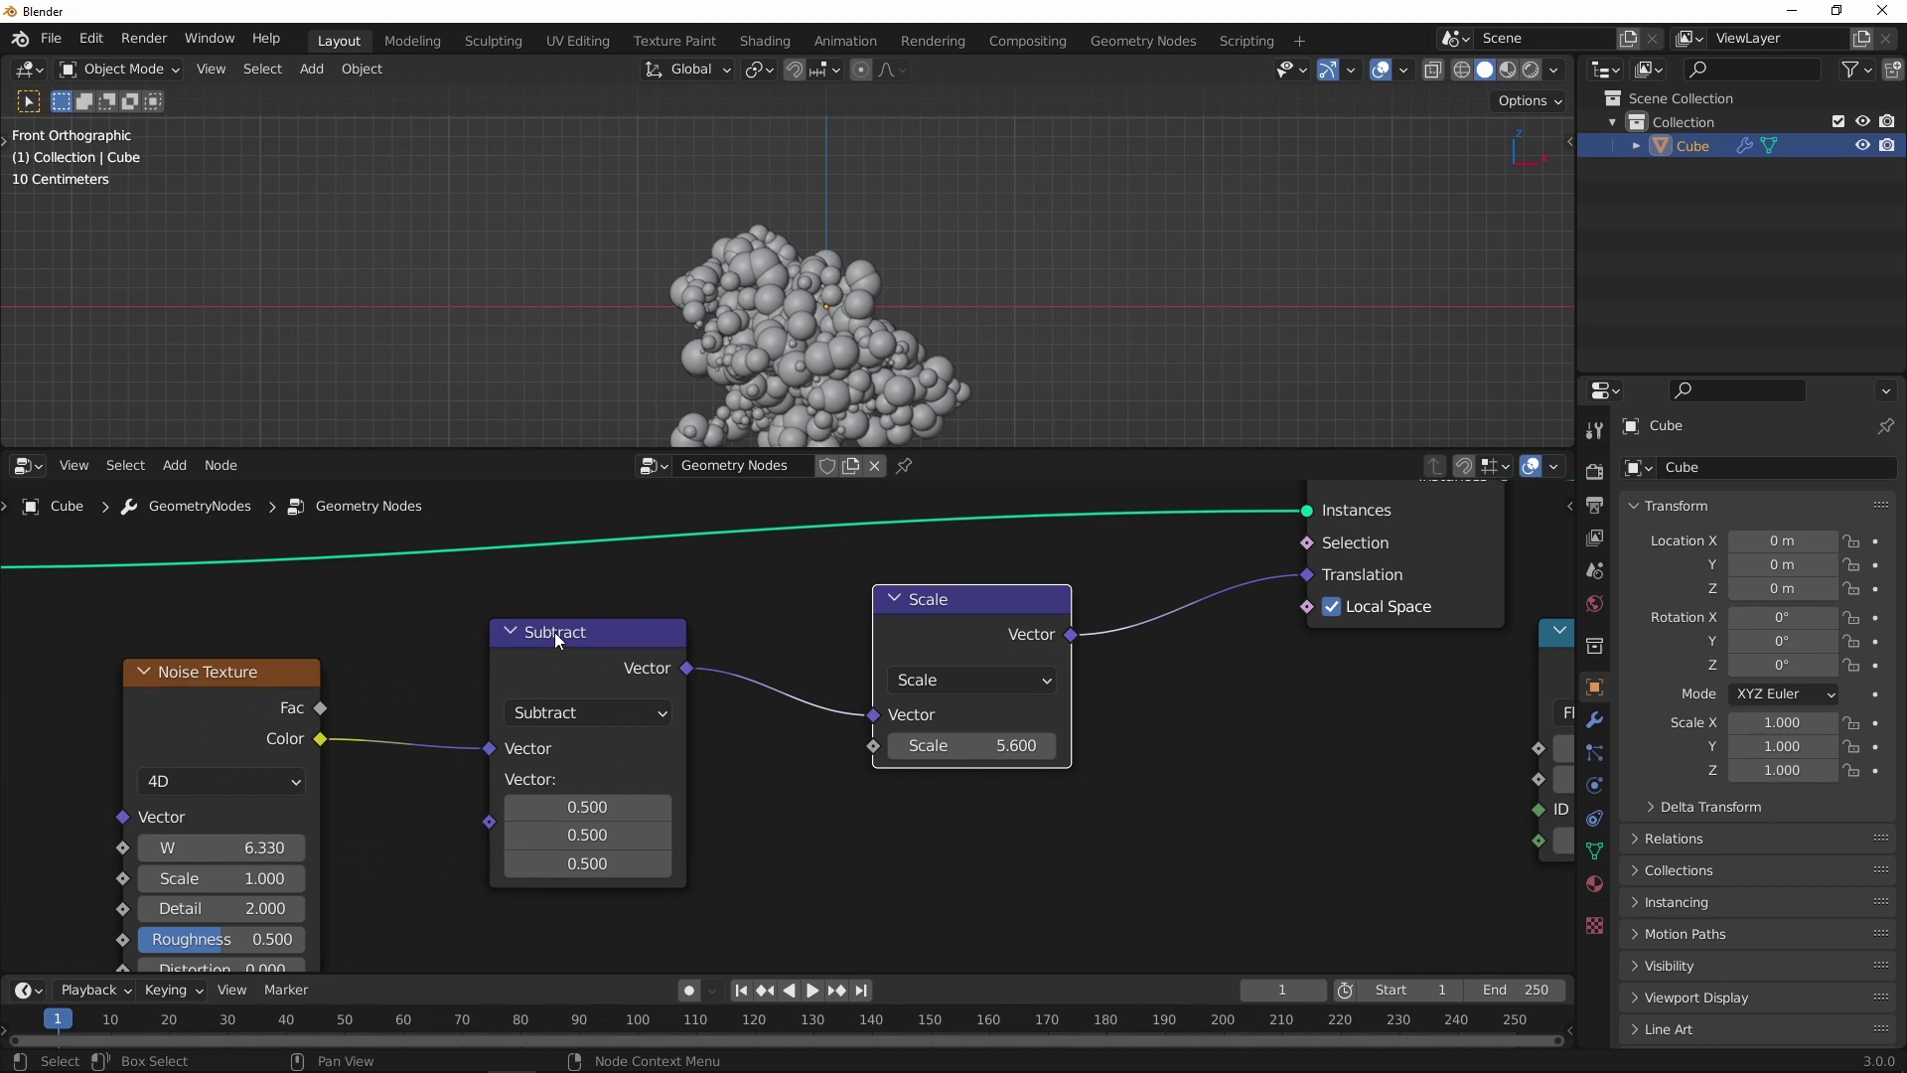
{"action": "middle_click_drag", "start_coordinate": [971, 615], "coordinate": [917, 613]}
{"action": "left_click", "coordinate": [937, 741]}
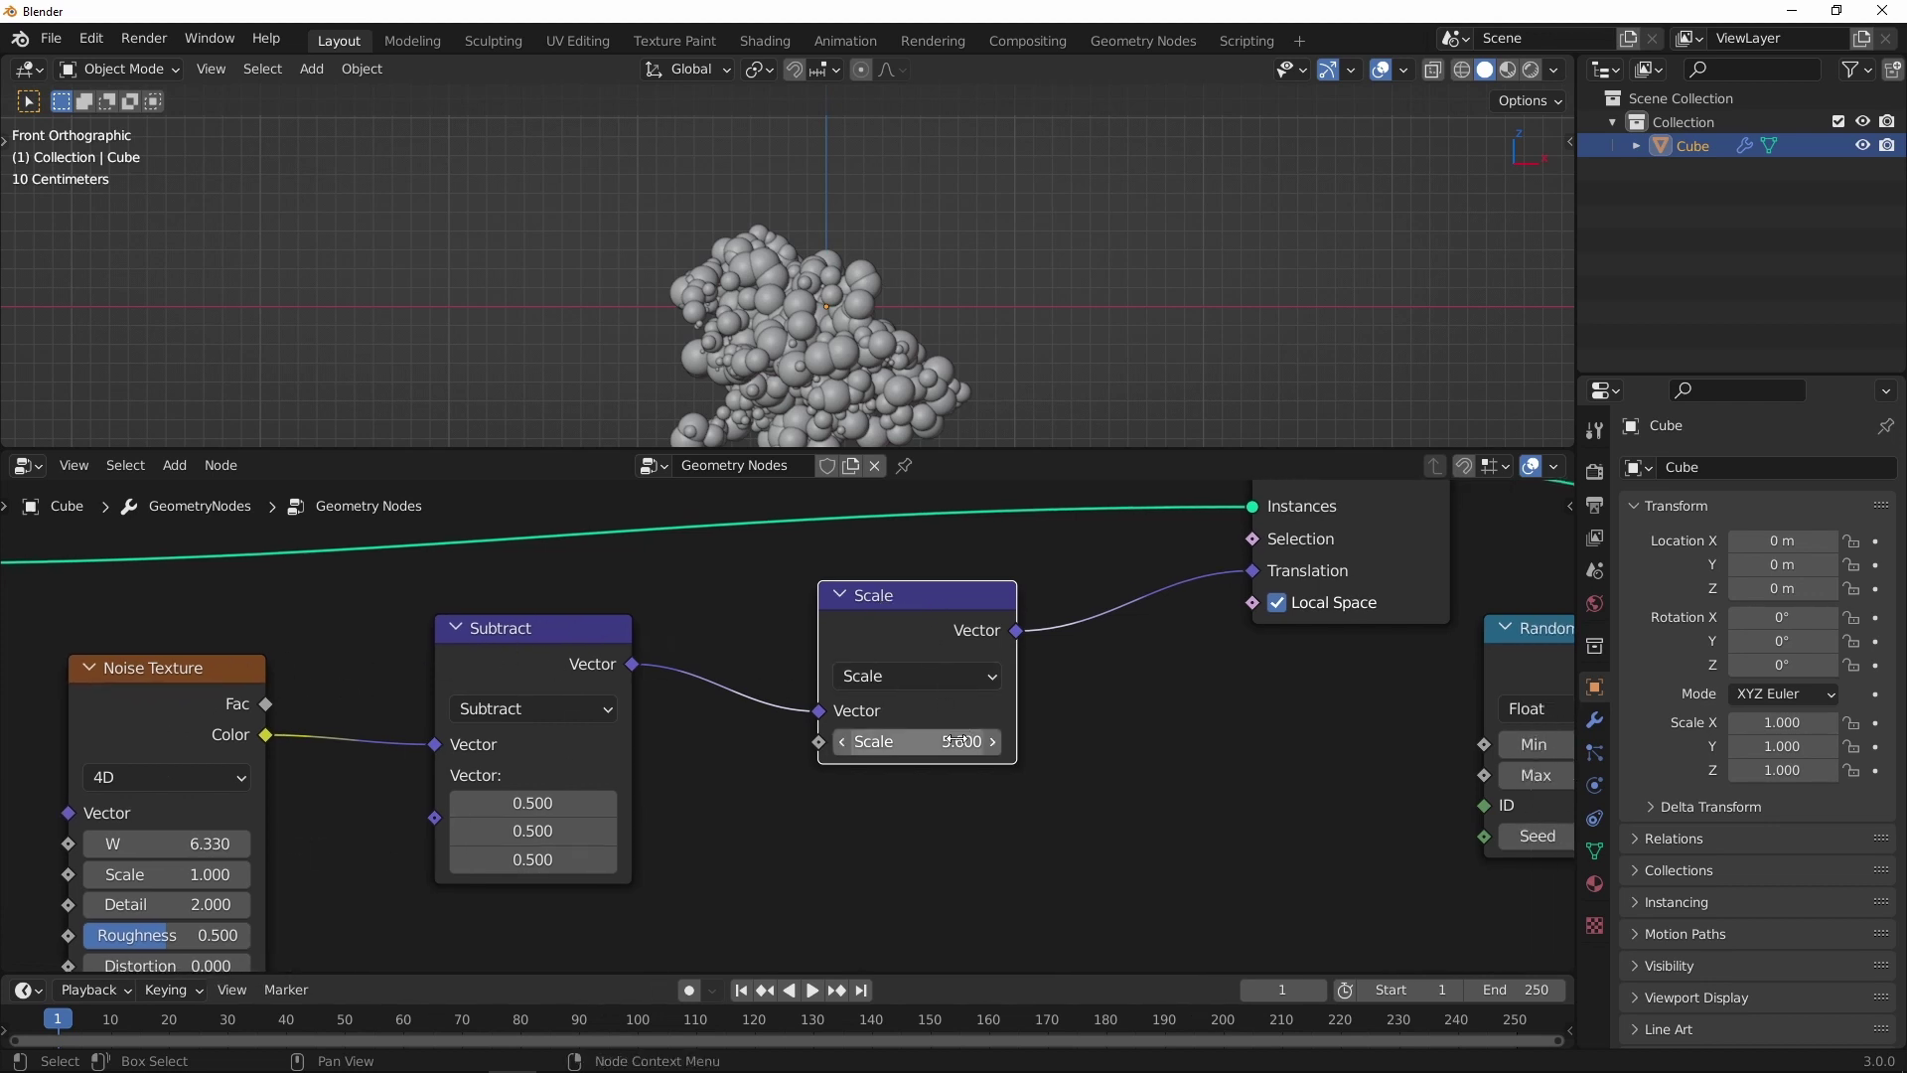
{"action": "type", "text": "4"}
{"action": "key", "text": "Return"}
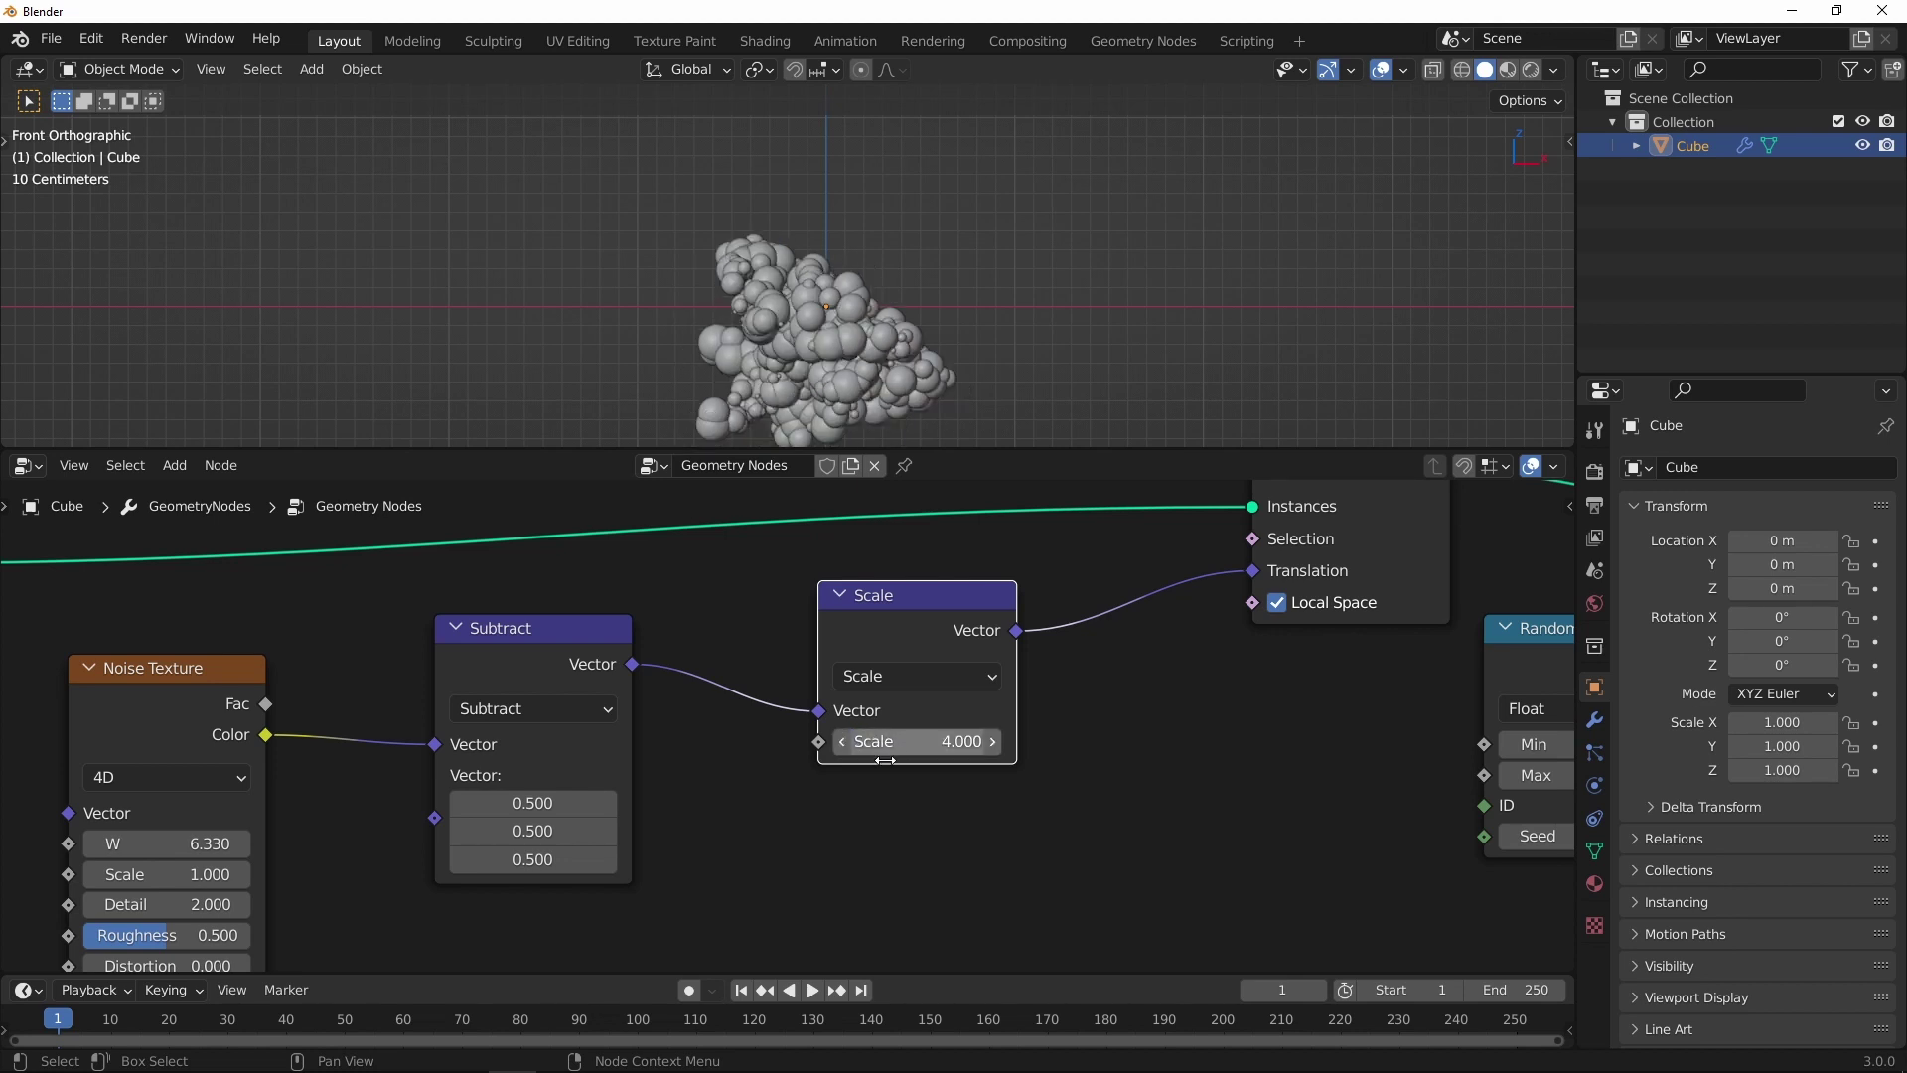
{"action": "key", "text": "Home"}
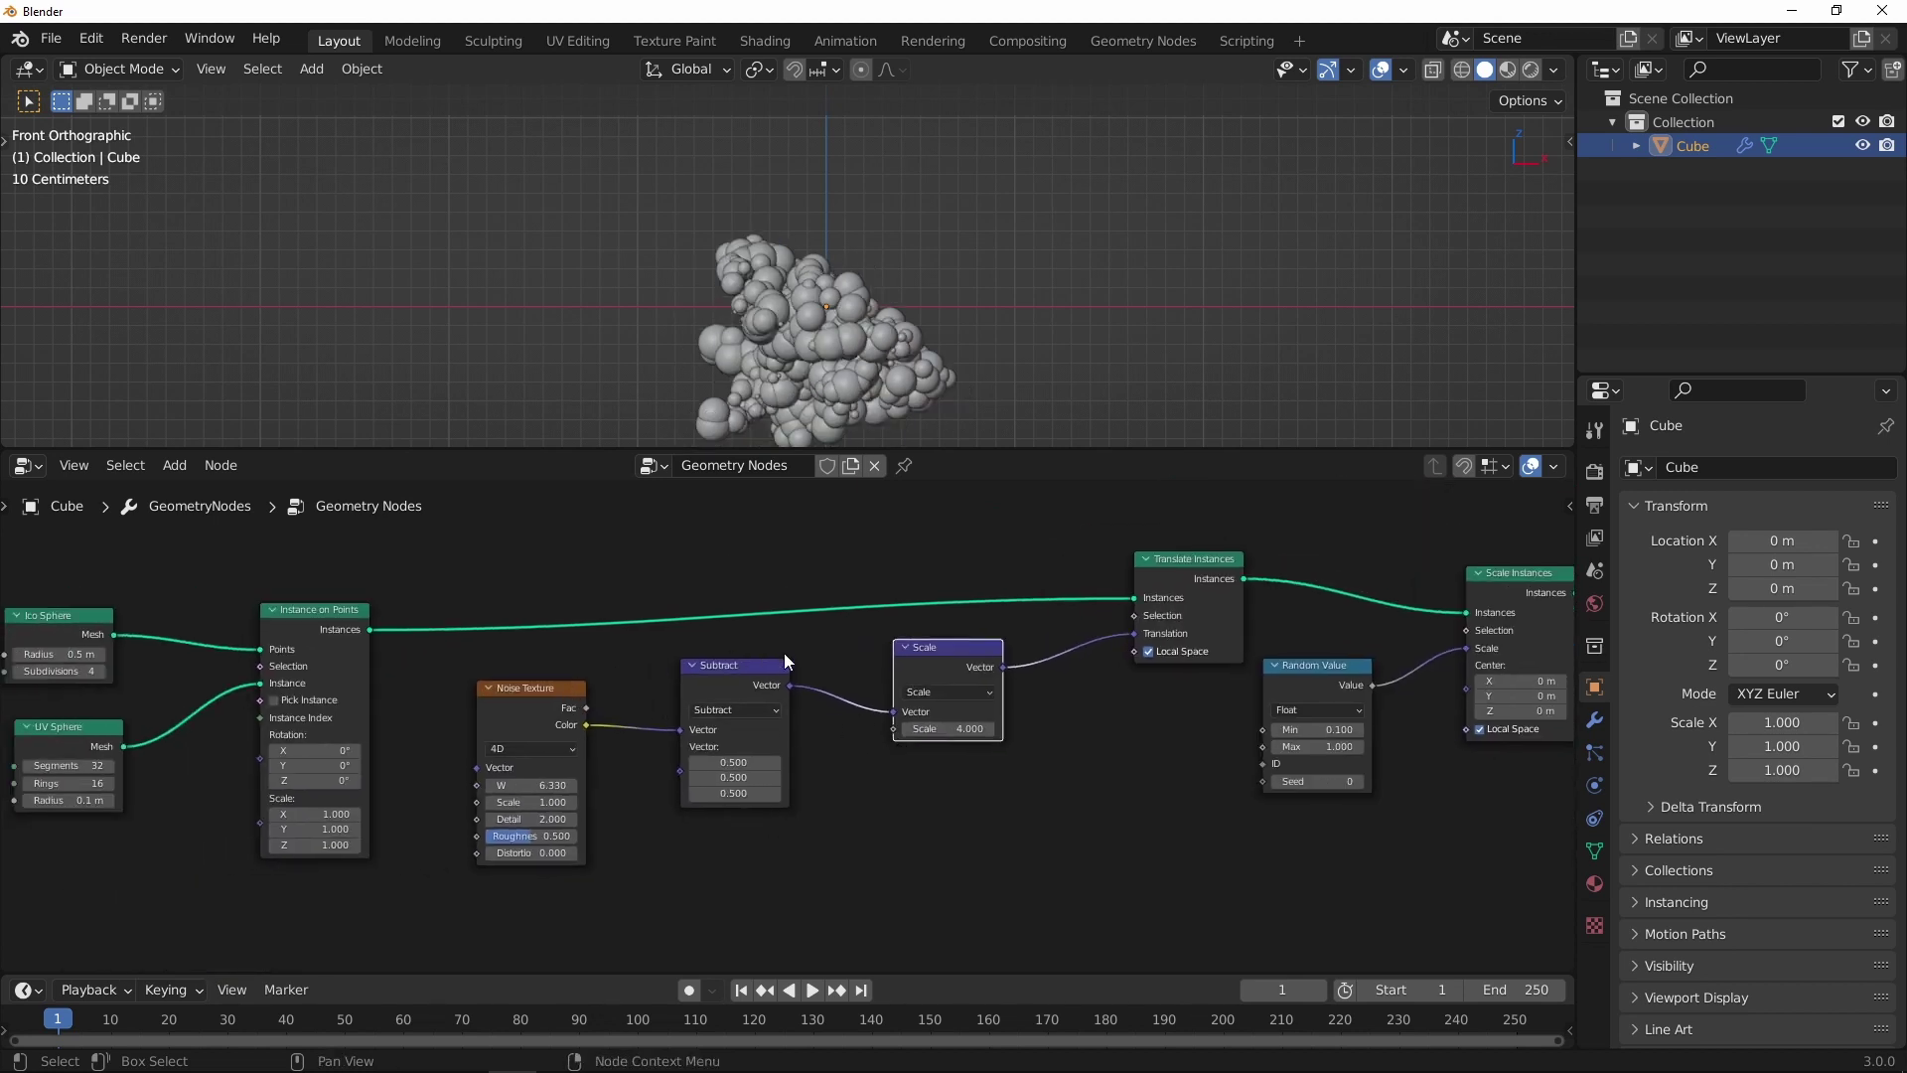
Step: Add a Value node driven by #frame and connect it to the Noise Texture W
{"action": "left_click_drag", "start_coordinate": [935, 649], "coordinate": [672, 675]}
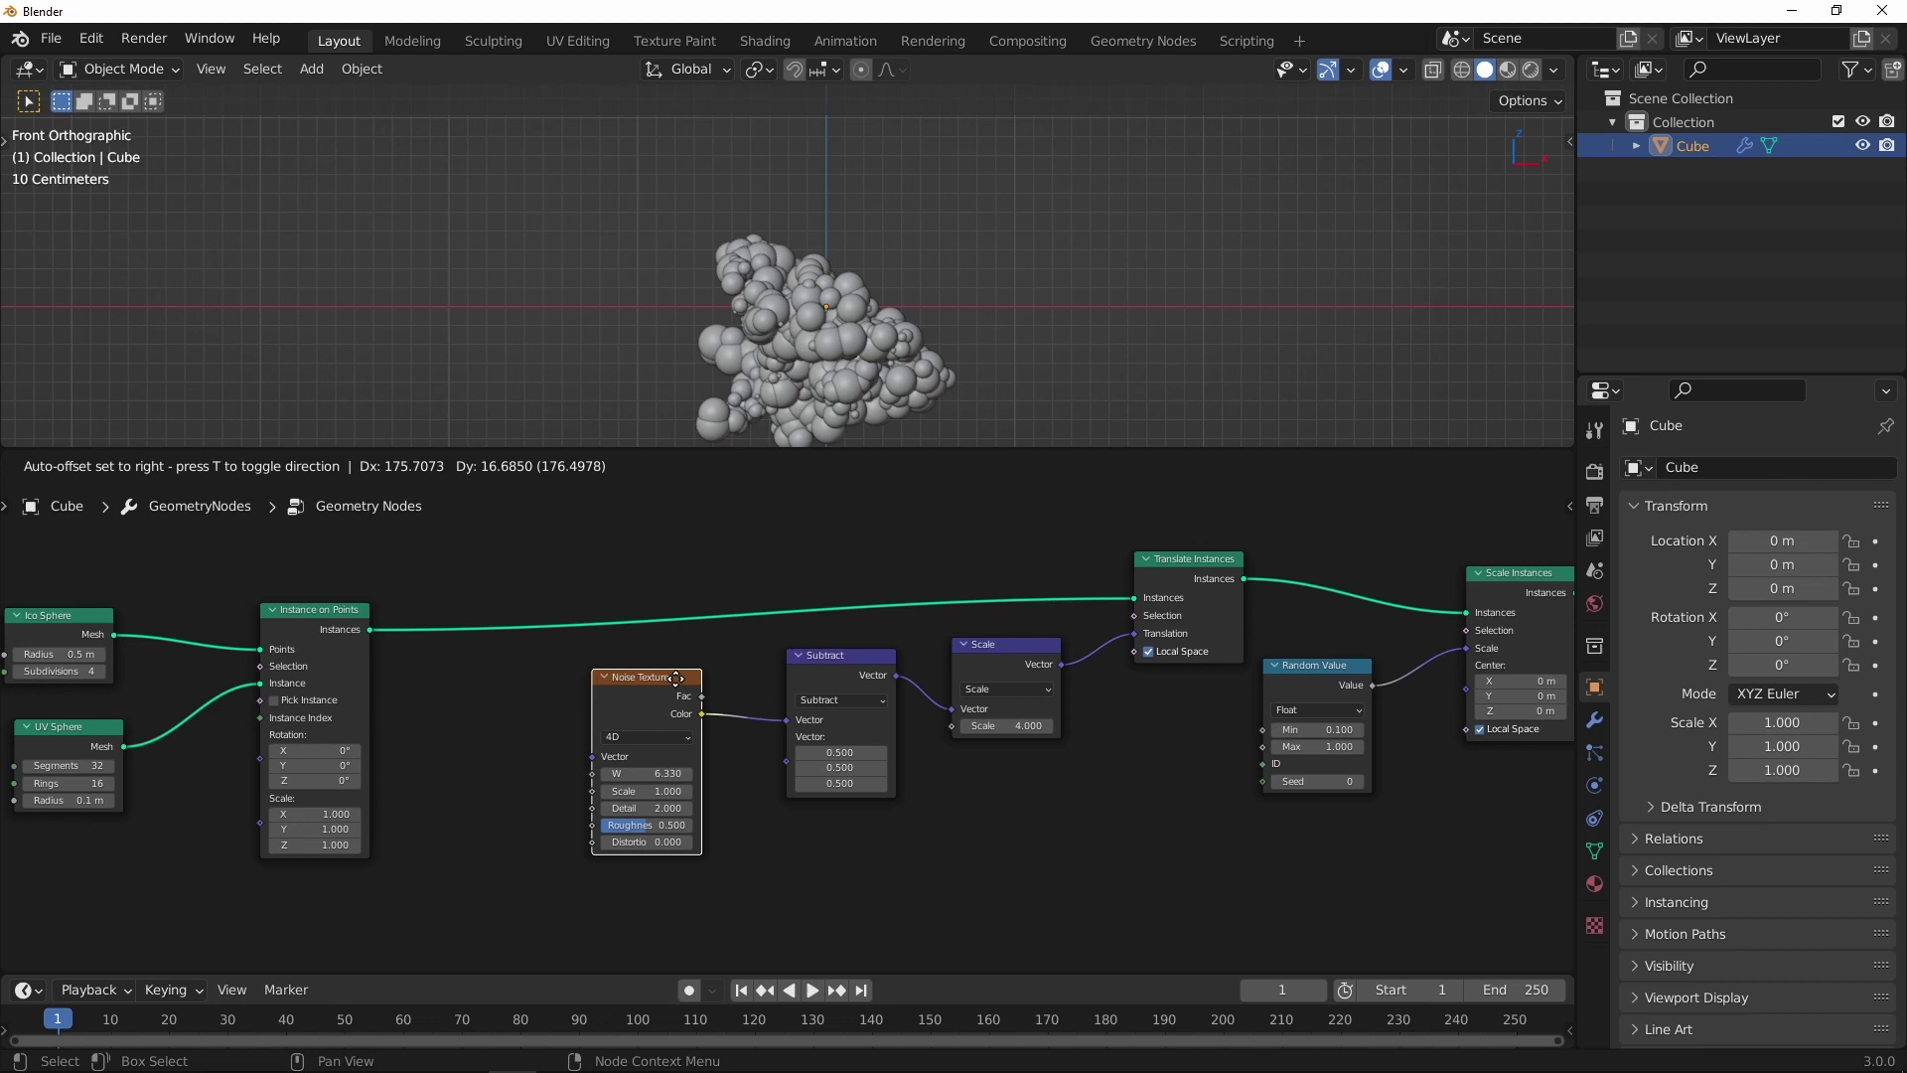
{"action": "scroll", "coordinate": [704, 530], "scroll_direction": "up", "scroll_amount": 2}
{"action": "middle_click_drag", "start_coordinate": [704, 529], "coordinate": [803, 469]}
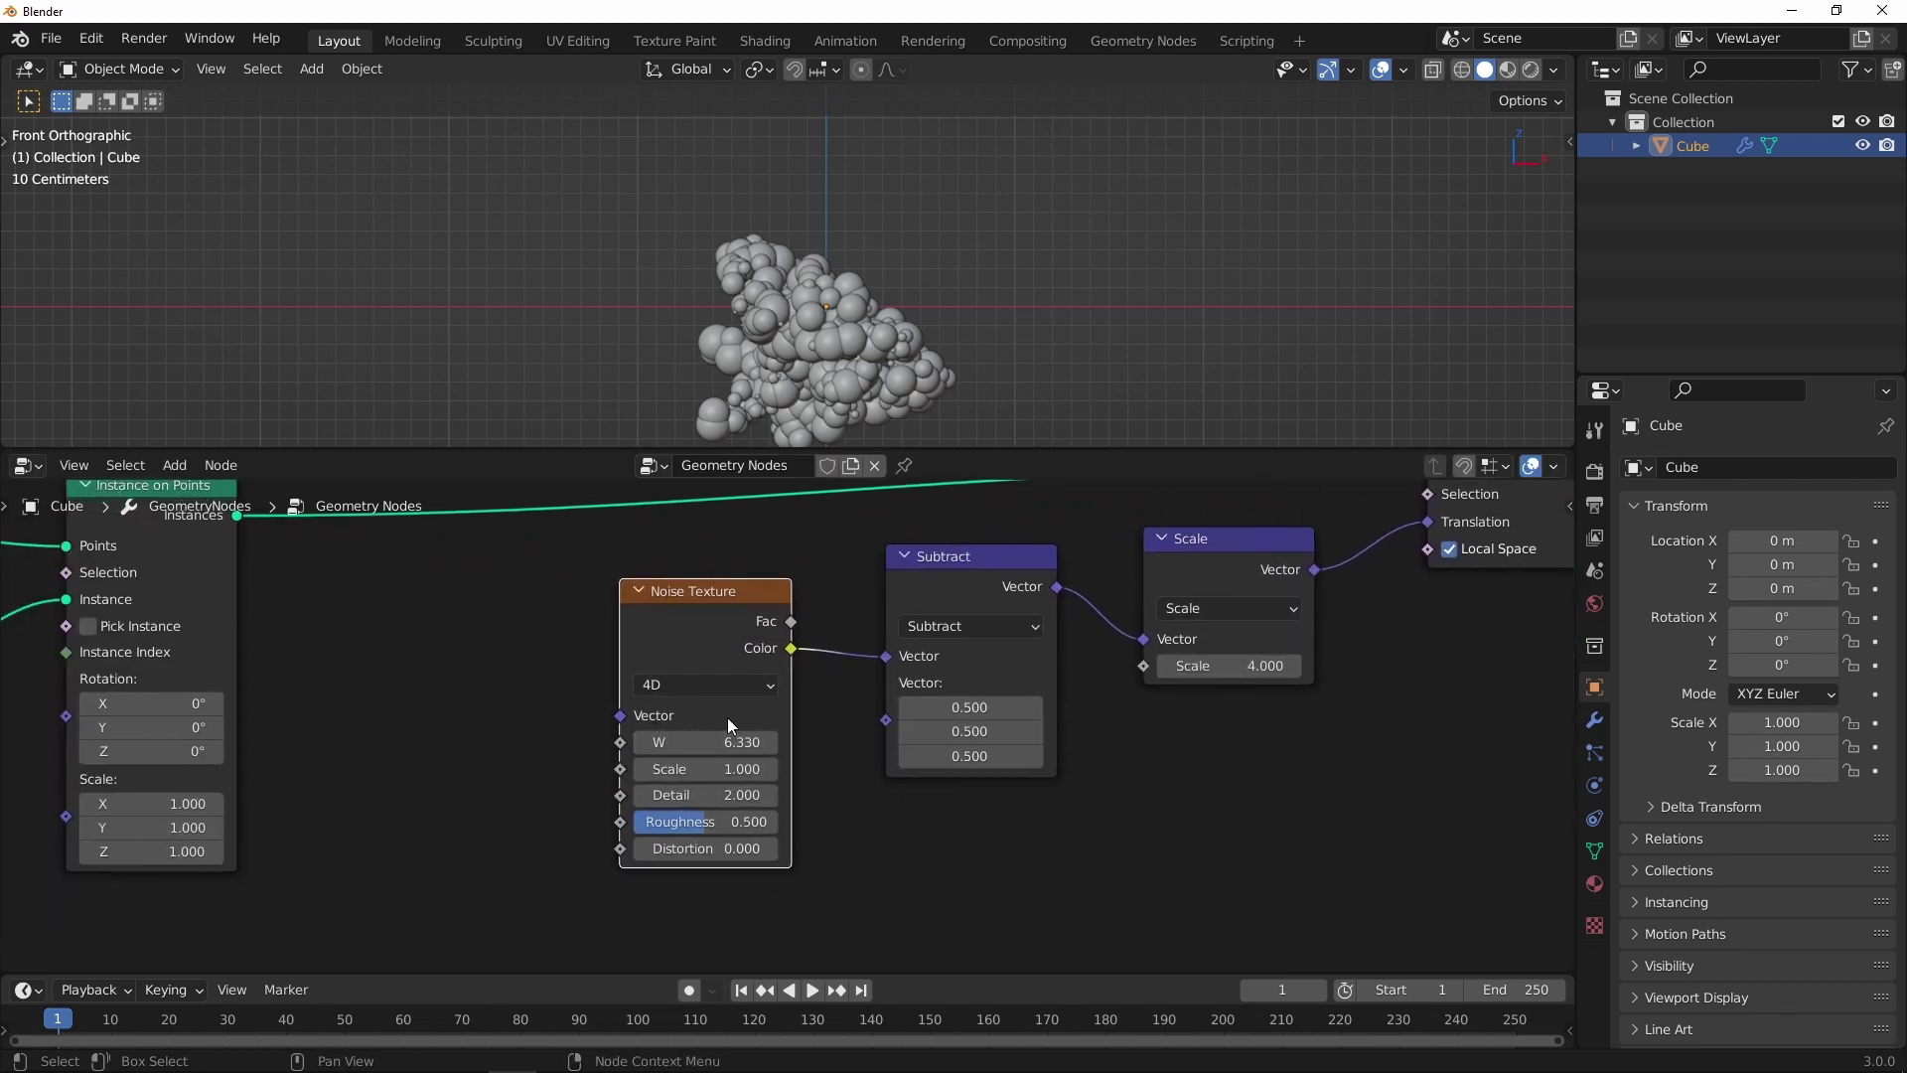
{"action": "middle_click_drag", "start_coordinate": [727, 718], "coordinate": [983, 722]}
{"action": "scroll", "coordinate": [569, 745], "scroll_direction": "down", "scroll_amount": 2}
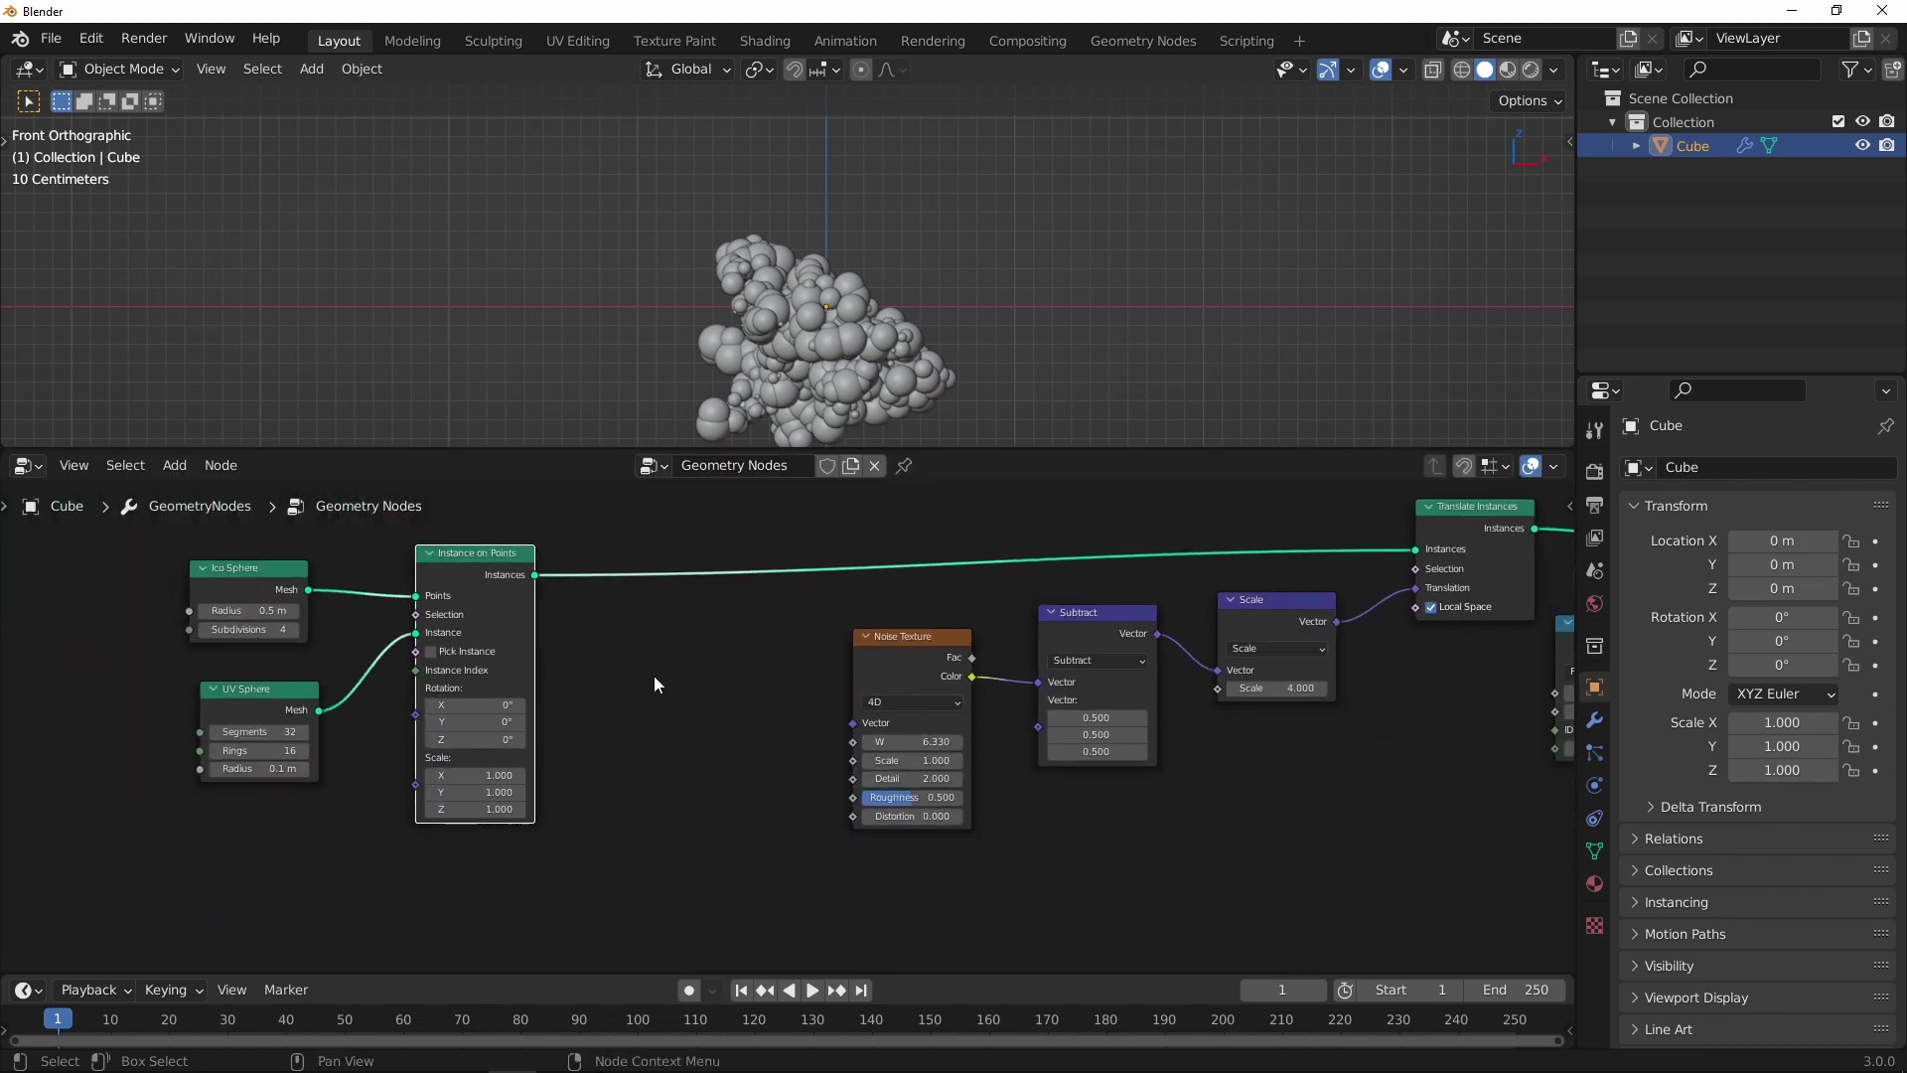
{"action": "key", "text": "shift+a"}
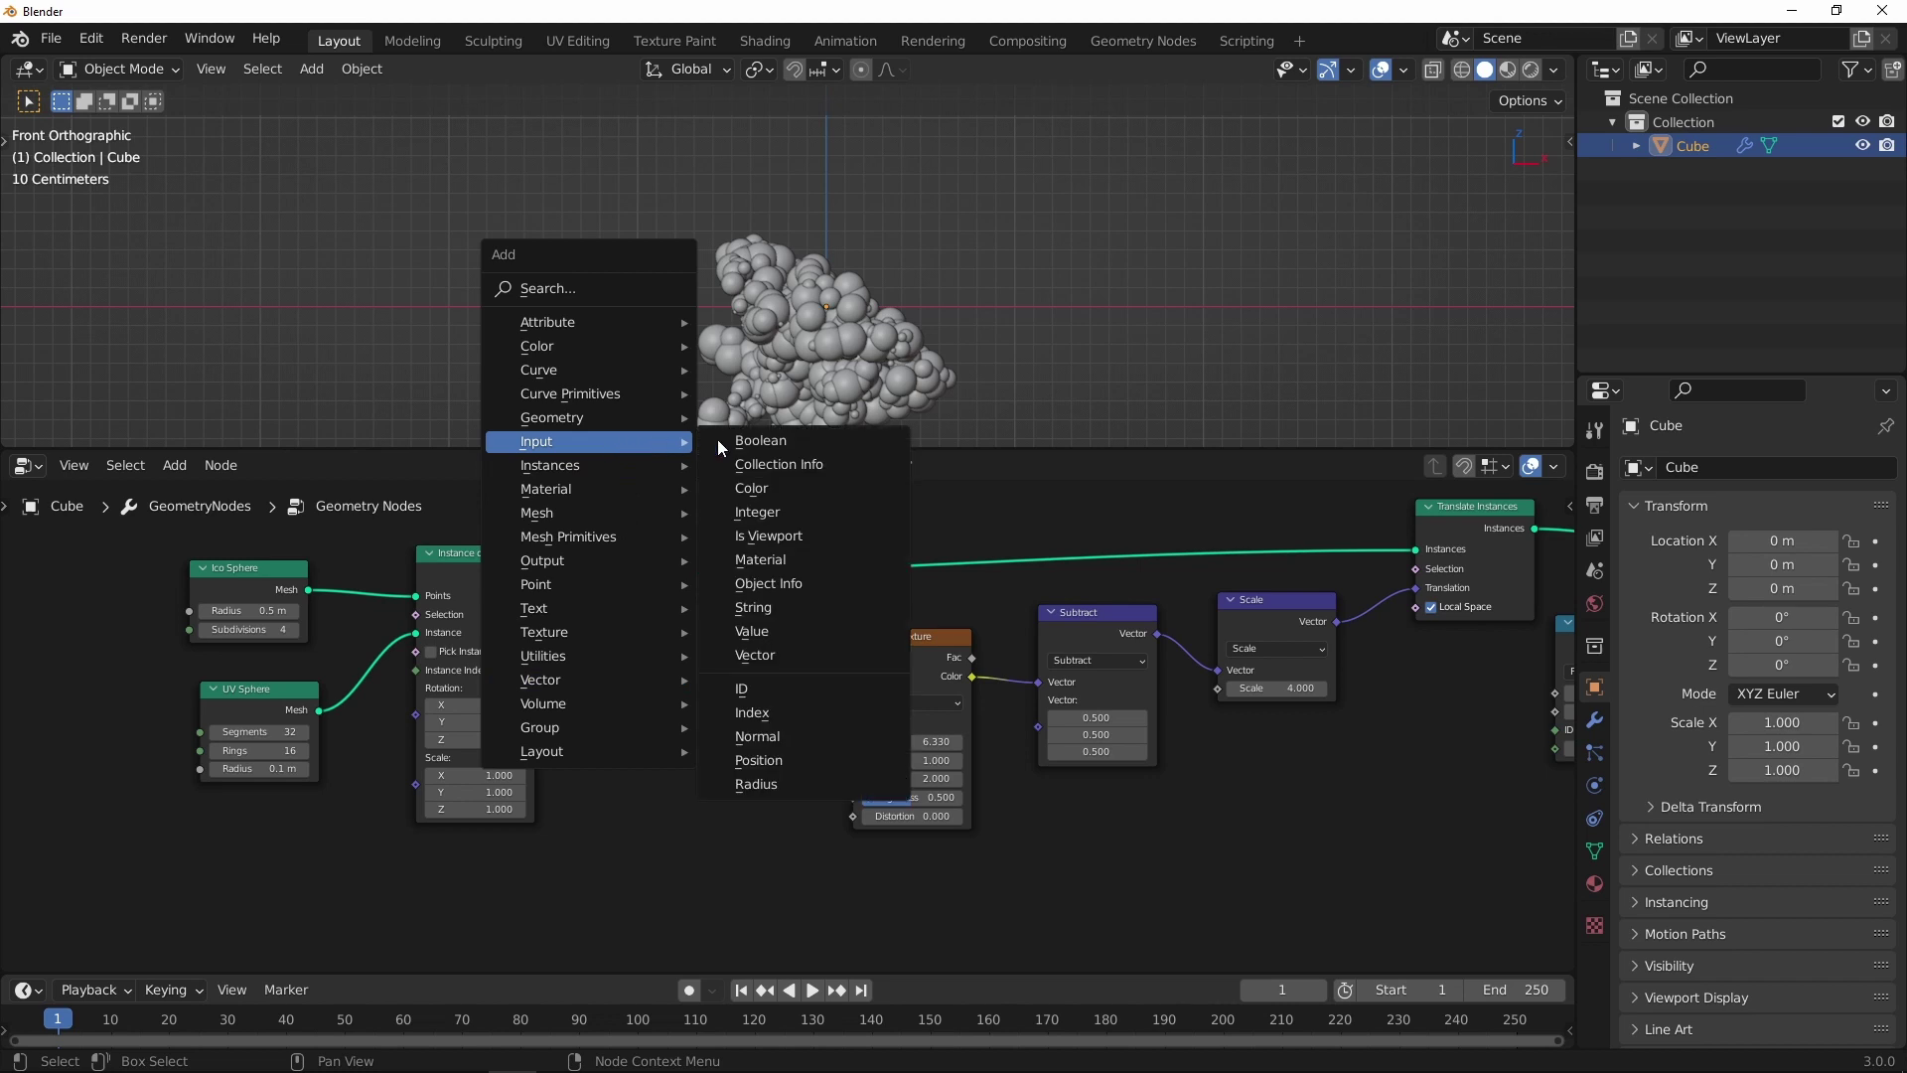
{"action": "left_click", "coordinate": [775, 630]}
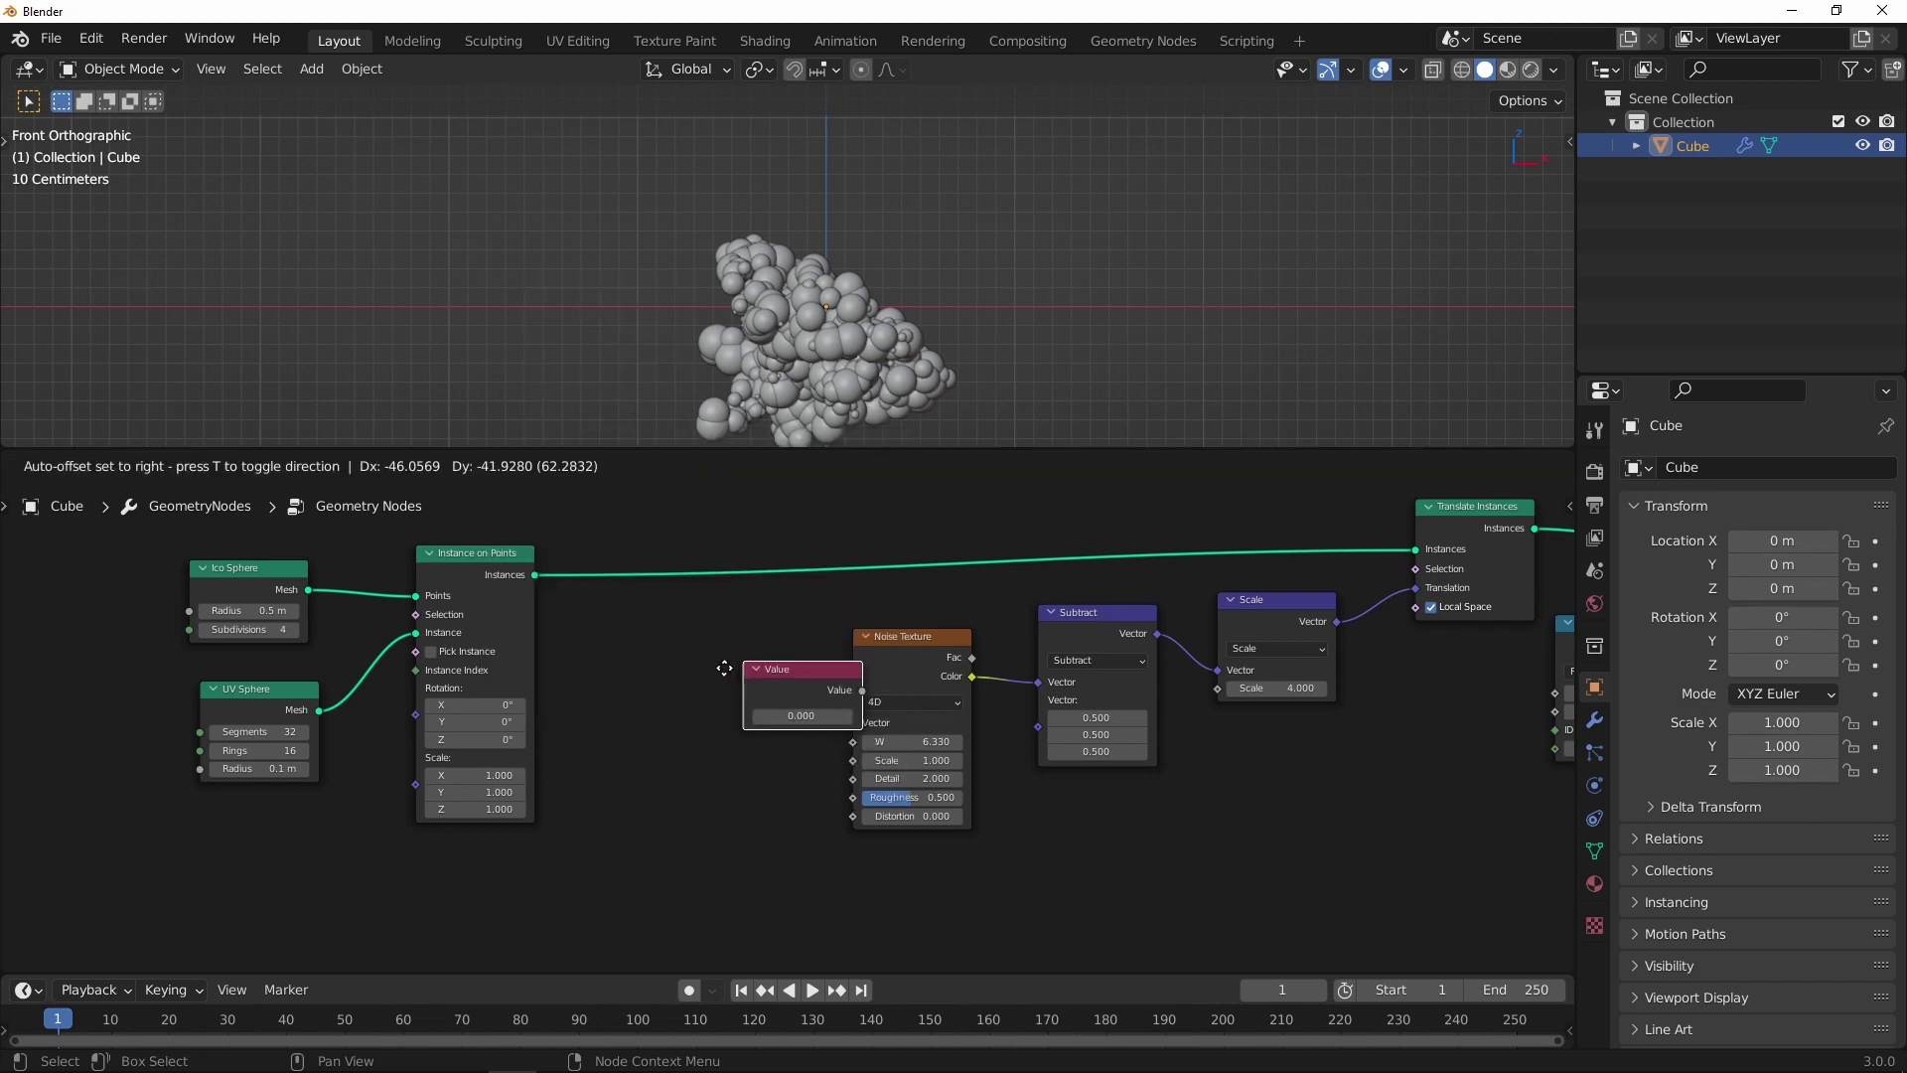
{"action": "left_click", "coordinate": [617, 670]}
{"action": "scroll", "coordinate": [786, 725], "scroll_direction": "up", "scroll_amount": 3}
{"action": "left_click", "coordinate": [599, 728]}
{"action": "type", "text": "#frame"}
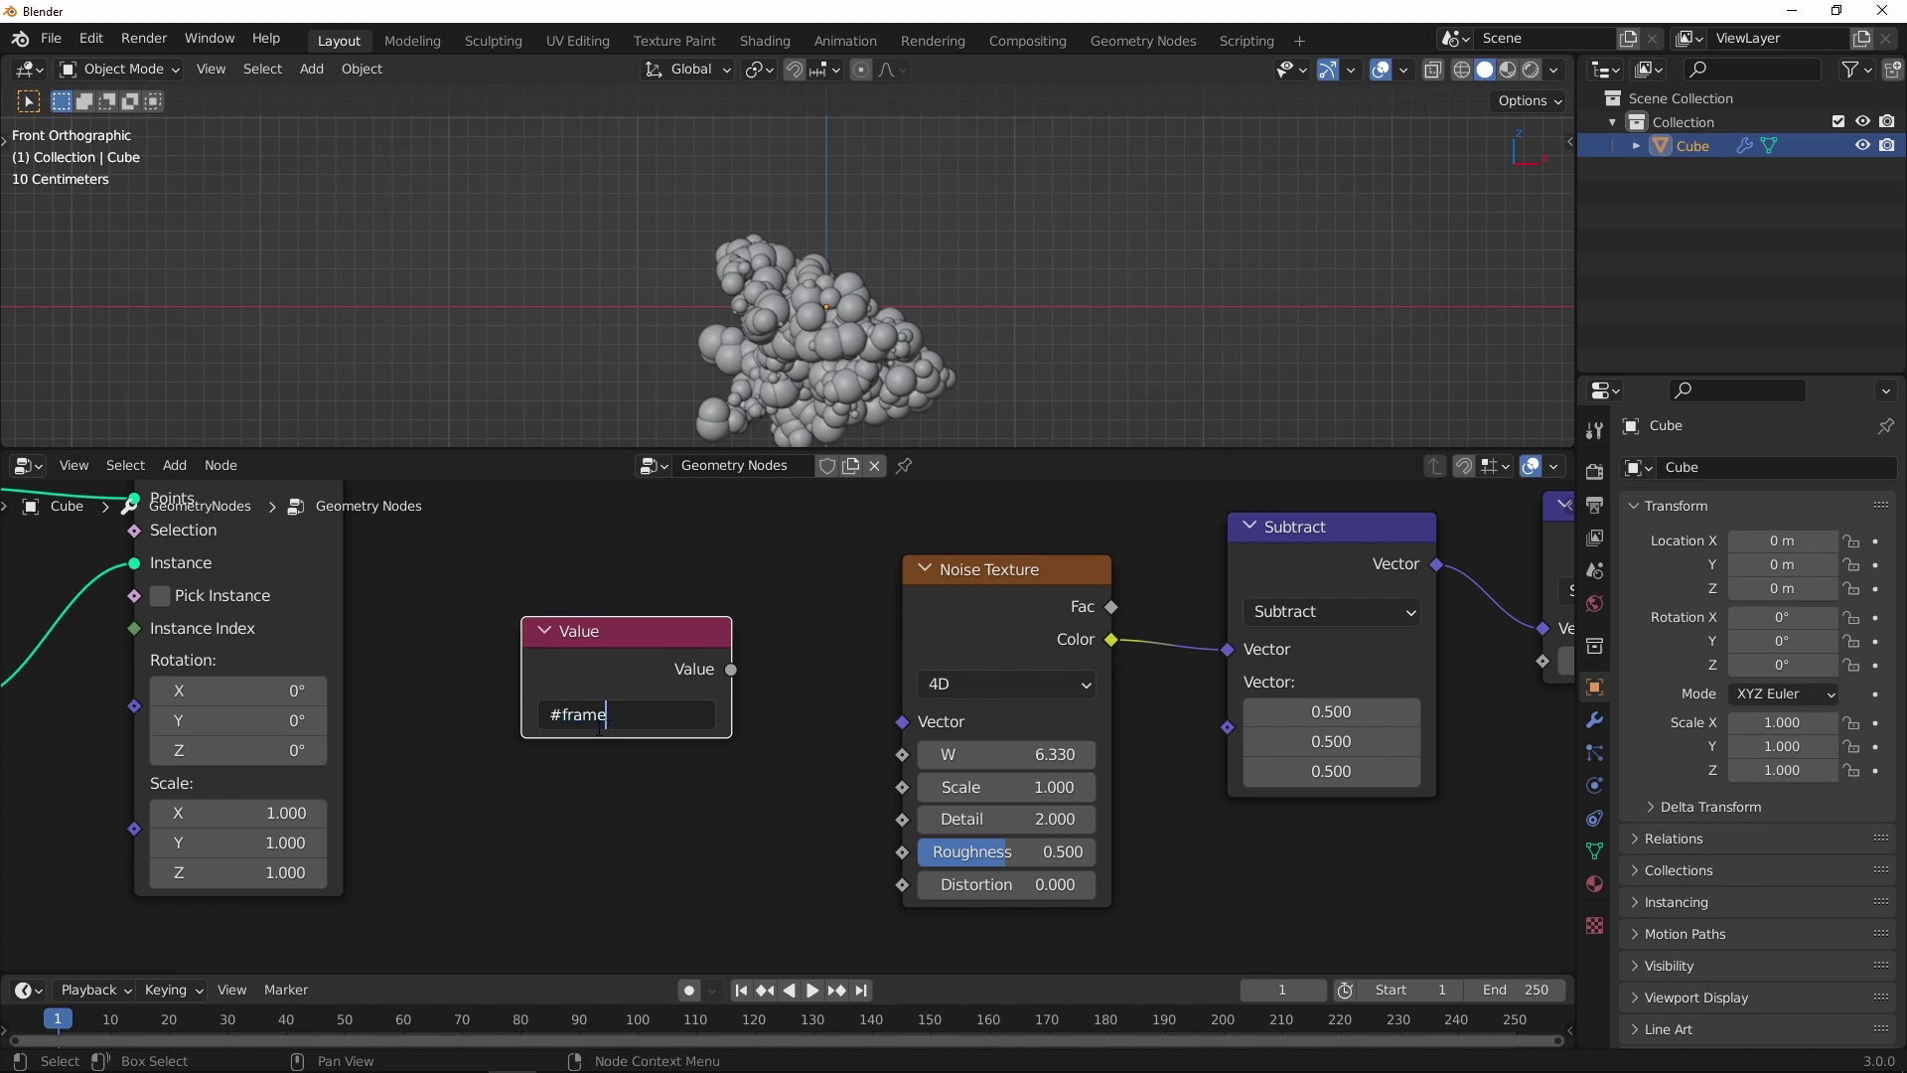
{"action": "key", "text": "Return"}
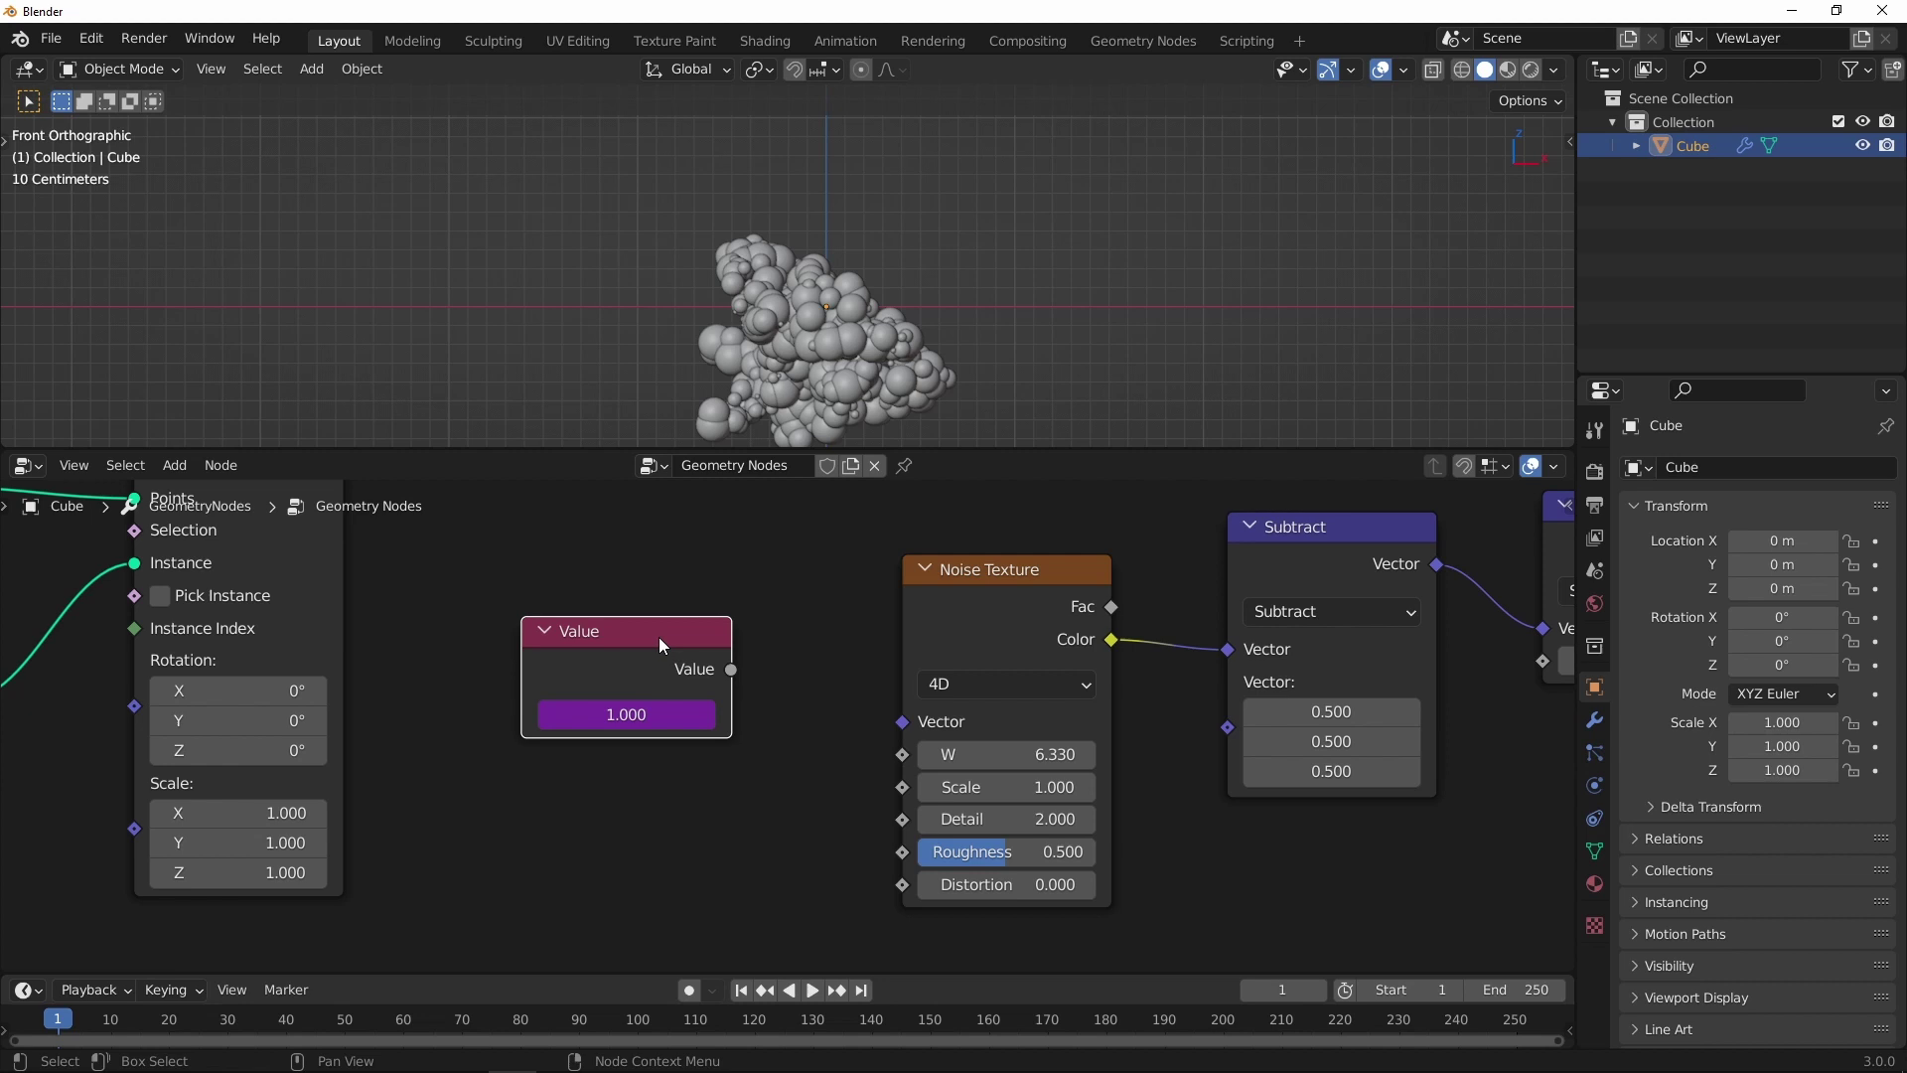
{"action": "left_click_drag", "start_coordinate": [629, 640], "coordinate": [629, 653]}
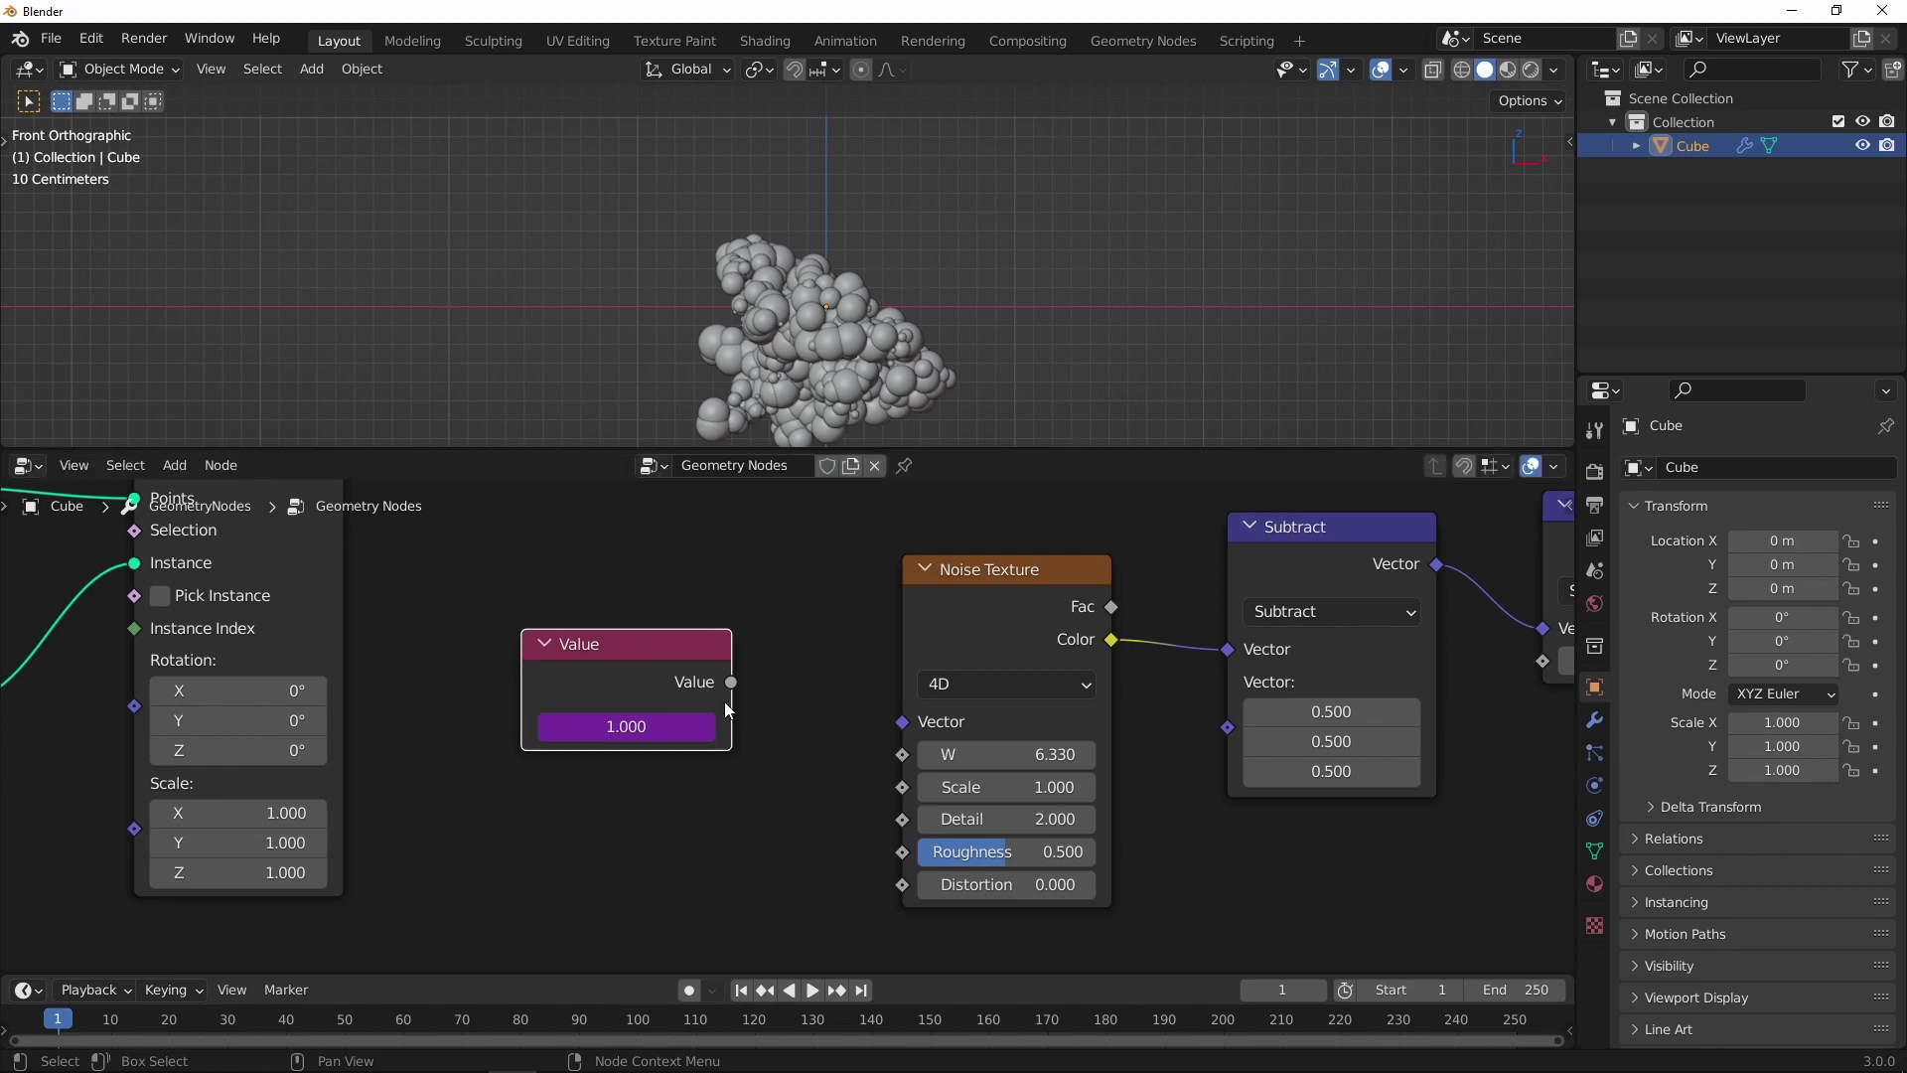
{"action": "scroll", "coordinate": [661, 662], "scroll_direction": "up", "scroll_amount": 2}
{"action": "mouse_move", "coordinate": [669, 593]}
{"action": "left_mouse_down"}
{"action": "mouse_move", "coordinate": [595, 665]}
{"action": "mouse_move", "coordinate": [898, 761]}
{"action": "left_mouse_up"}
{"action": "scroll", "coordinate": [739, 615], "scroll_direction": "down", "scroll_amount": 2}
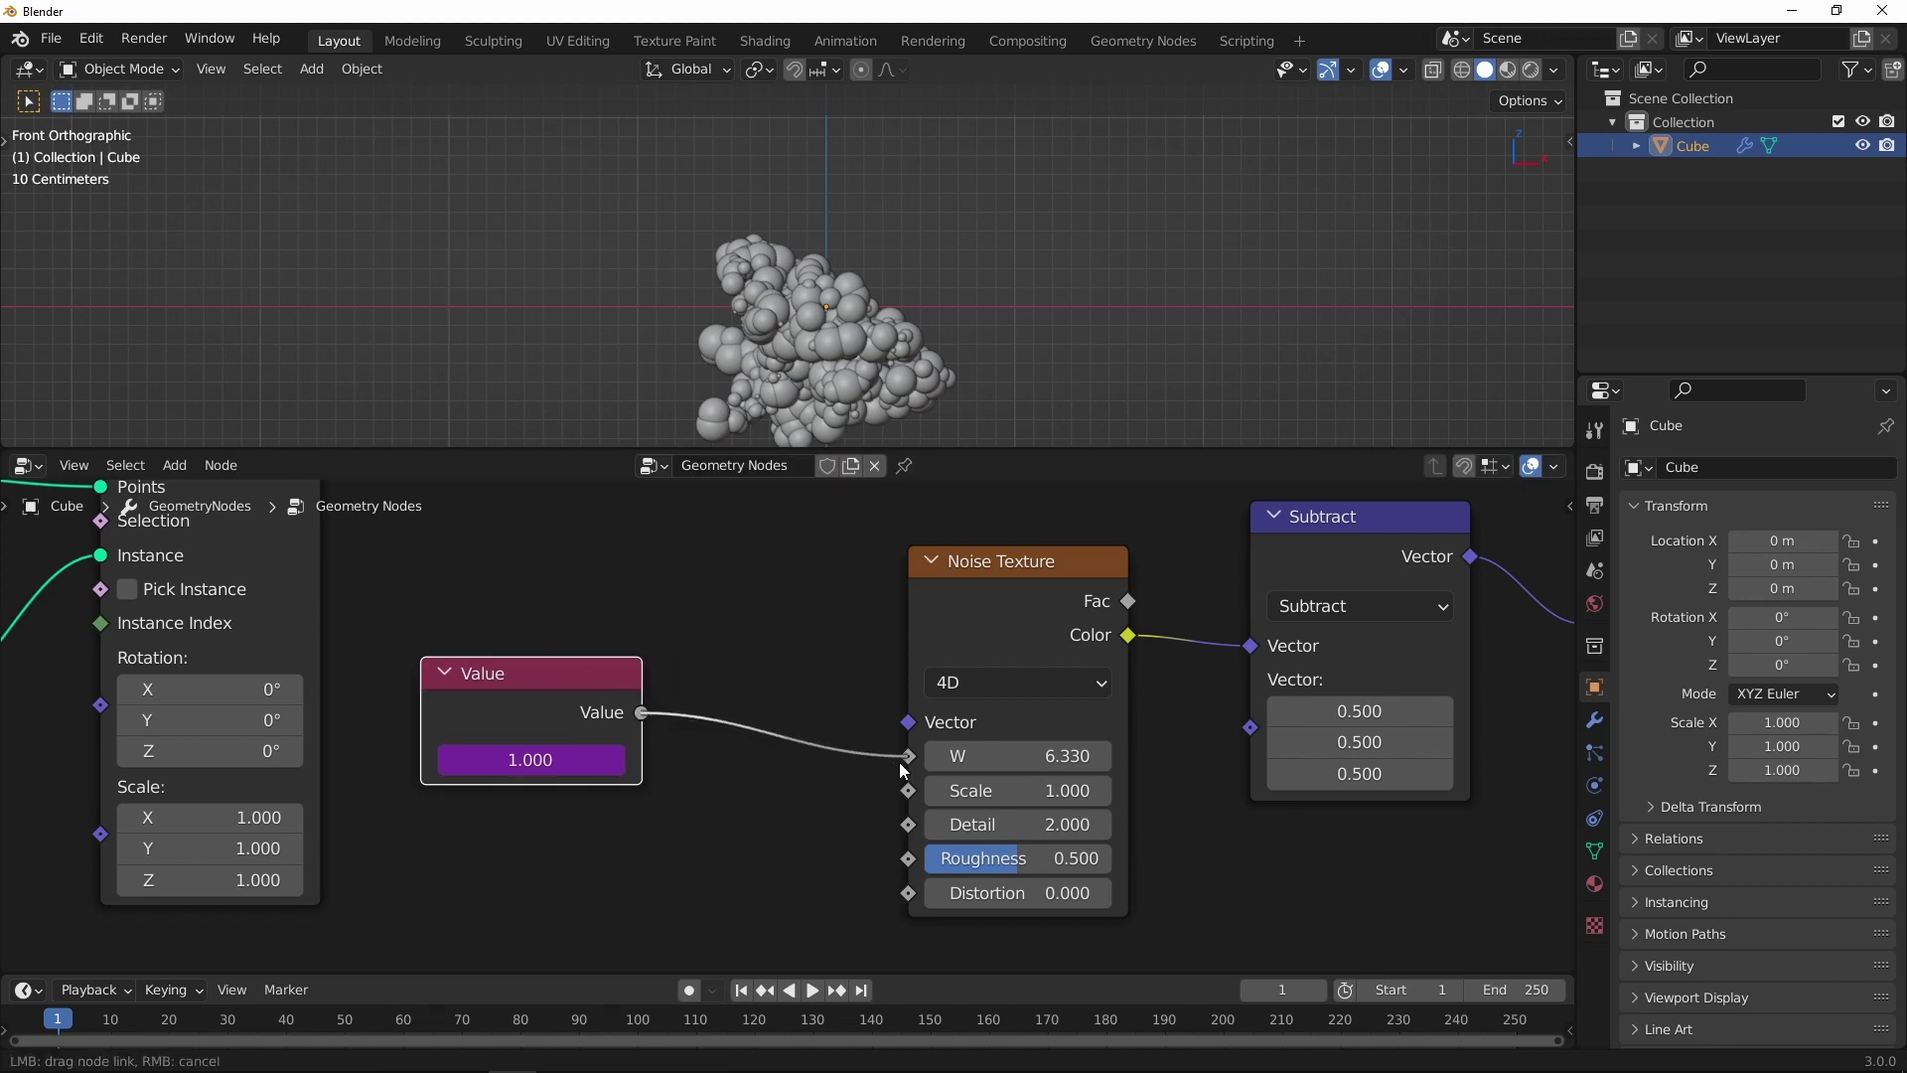
Step: Play the animation to watch the swarm move, then shift the Value node left
{"action": "left_click", "coordinate": [813, 992]}
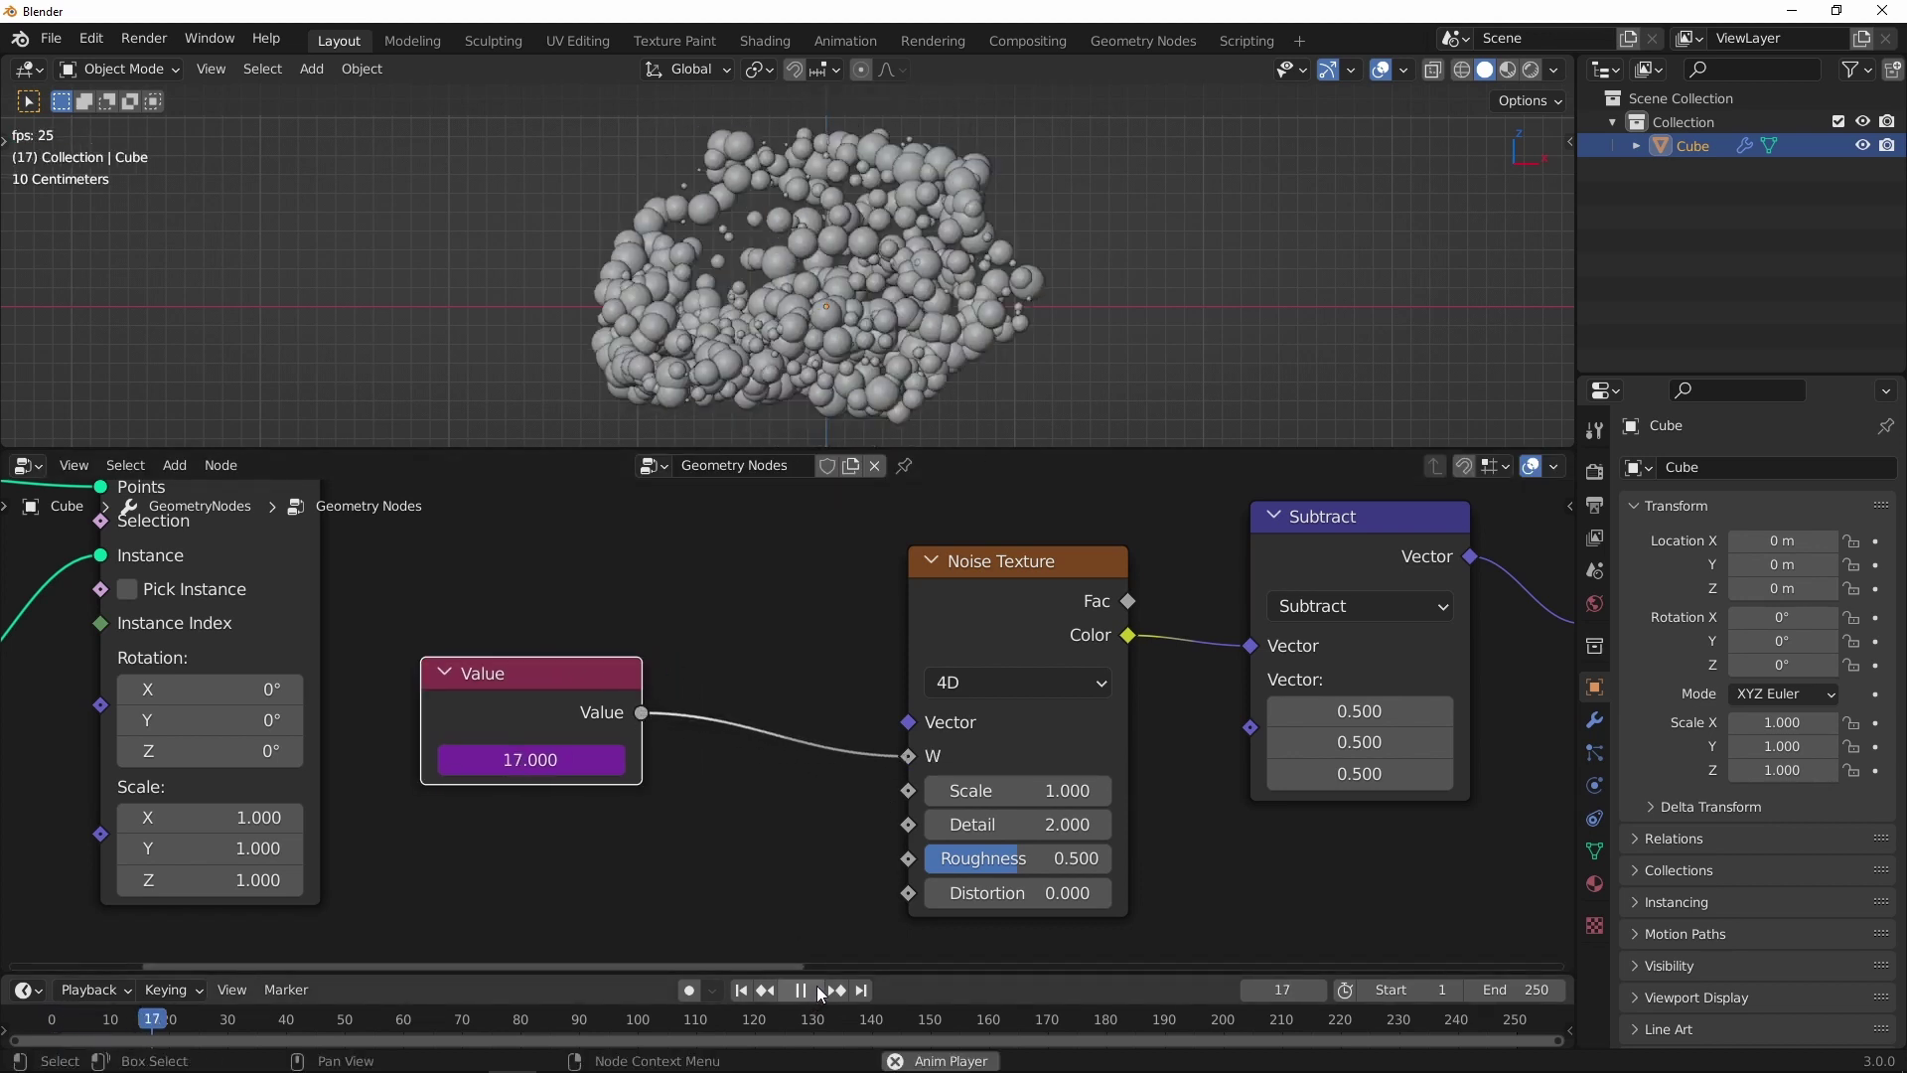
{"action": "left_click", "coordinate": [800, 992]}
{"action": "left_click_drag", "start_coordinate": [571, 690], "coordinate": [498, 682]}
{"action": "key", "text": "shift+a"}
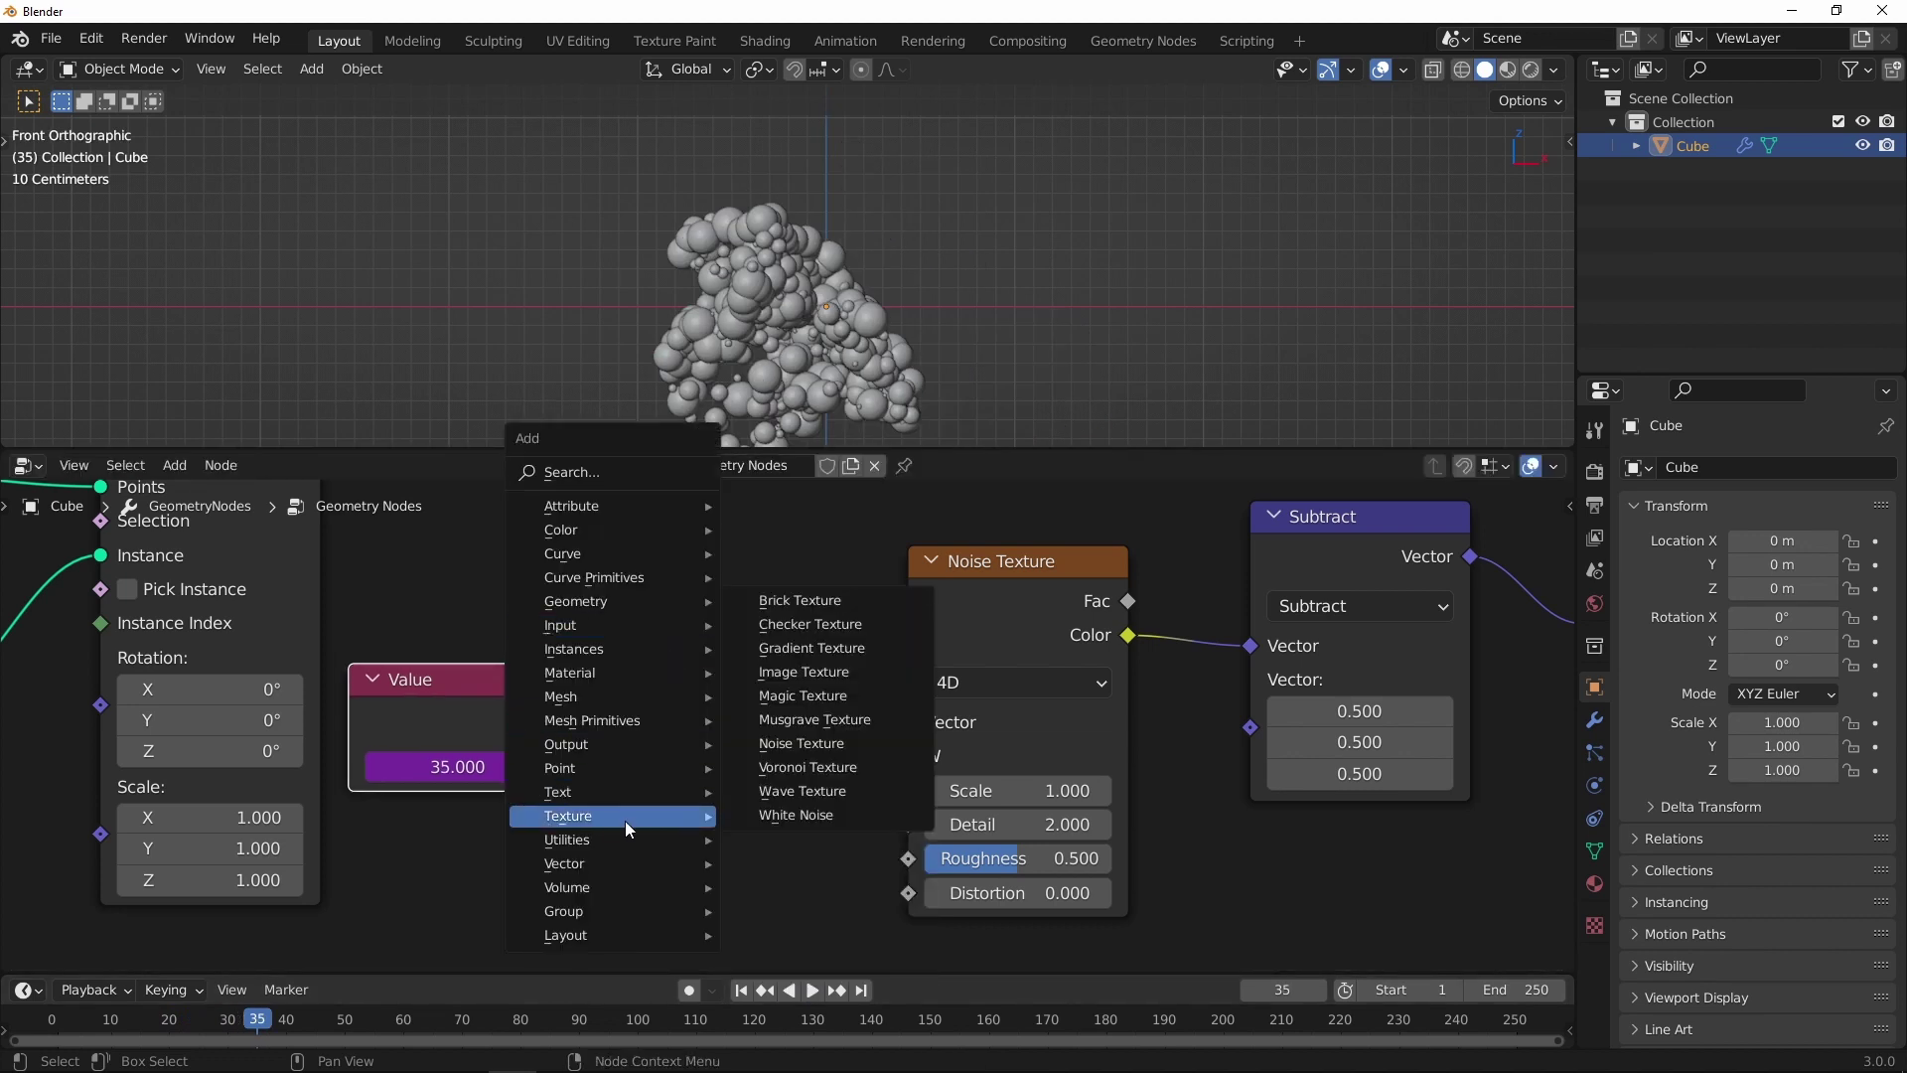
{"action": "mouse_move", "coordinate": [611, 839]}
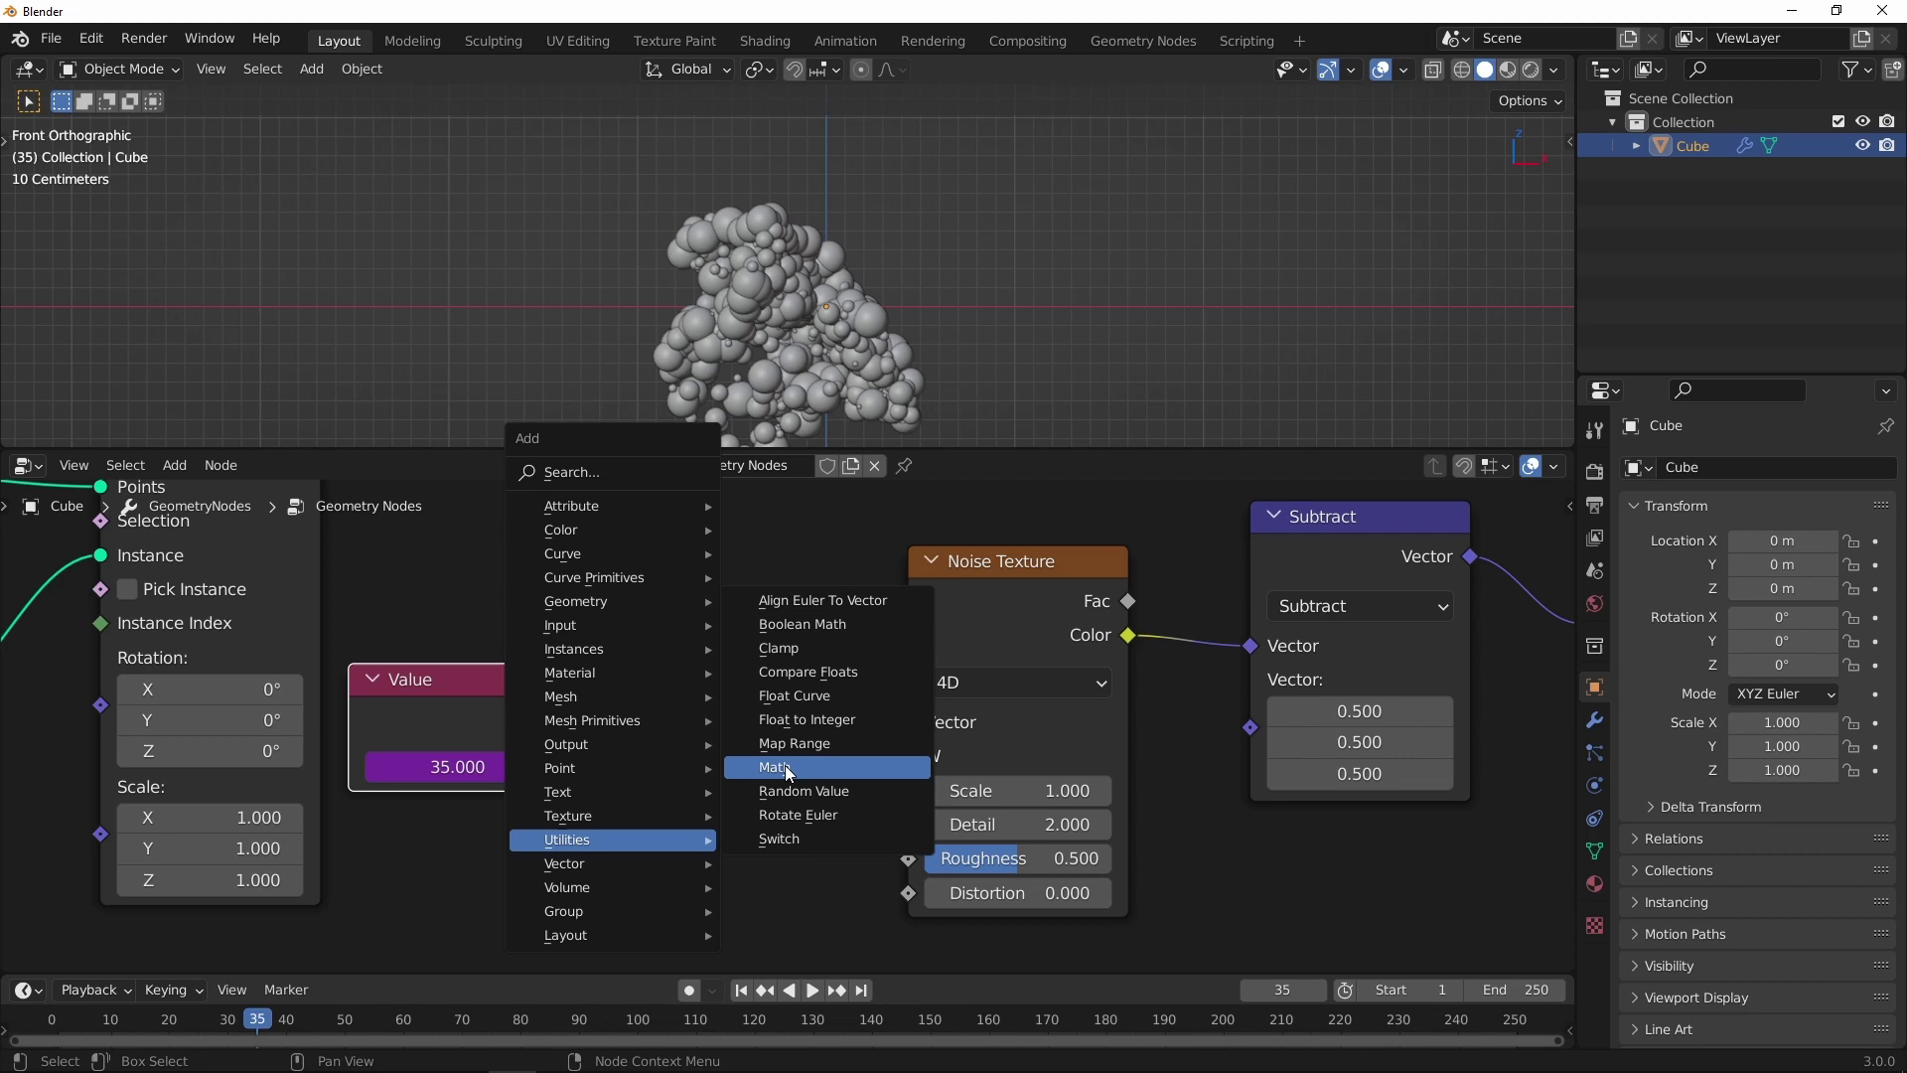
Step: Insert a Multiply Math node with 0.010 between the Value node and noise W
{"action": "left_click", "coordinate": [776, 815]}
{"action": "left_click", "coordinate": [661, 621]}
{"action": "scroll", "coordinate": [776, 719], "scroll_direction": "up", "scroll_amount": 2}
{"action": "left_click", "coordinate": [776, 718]}
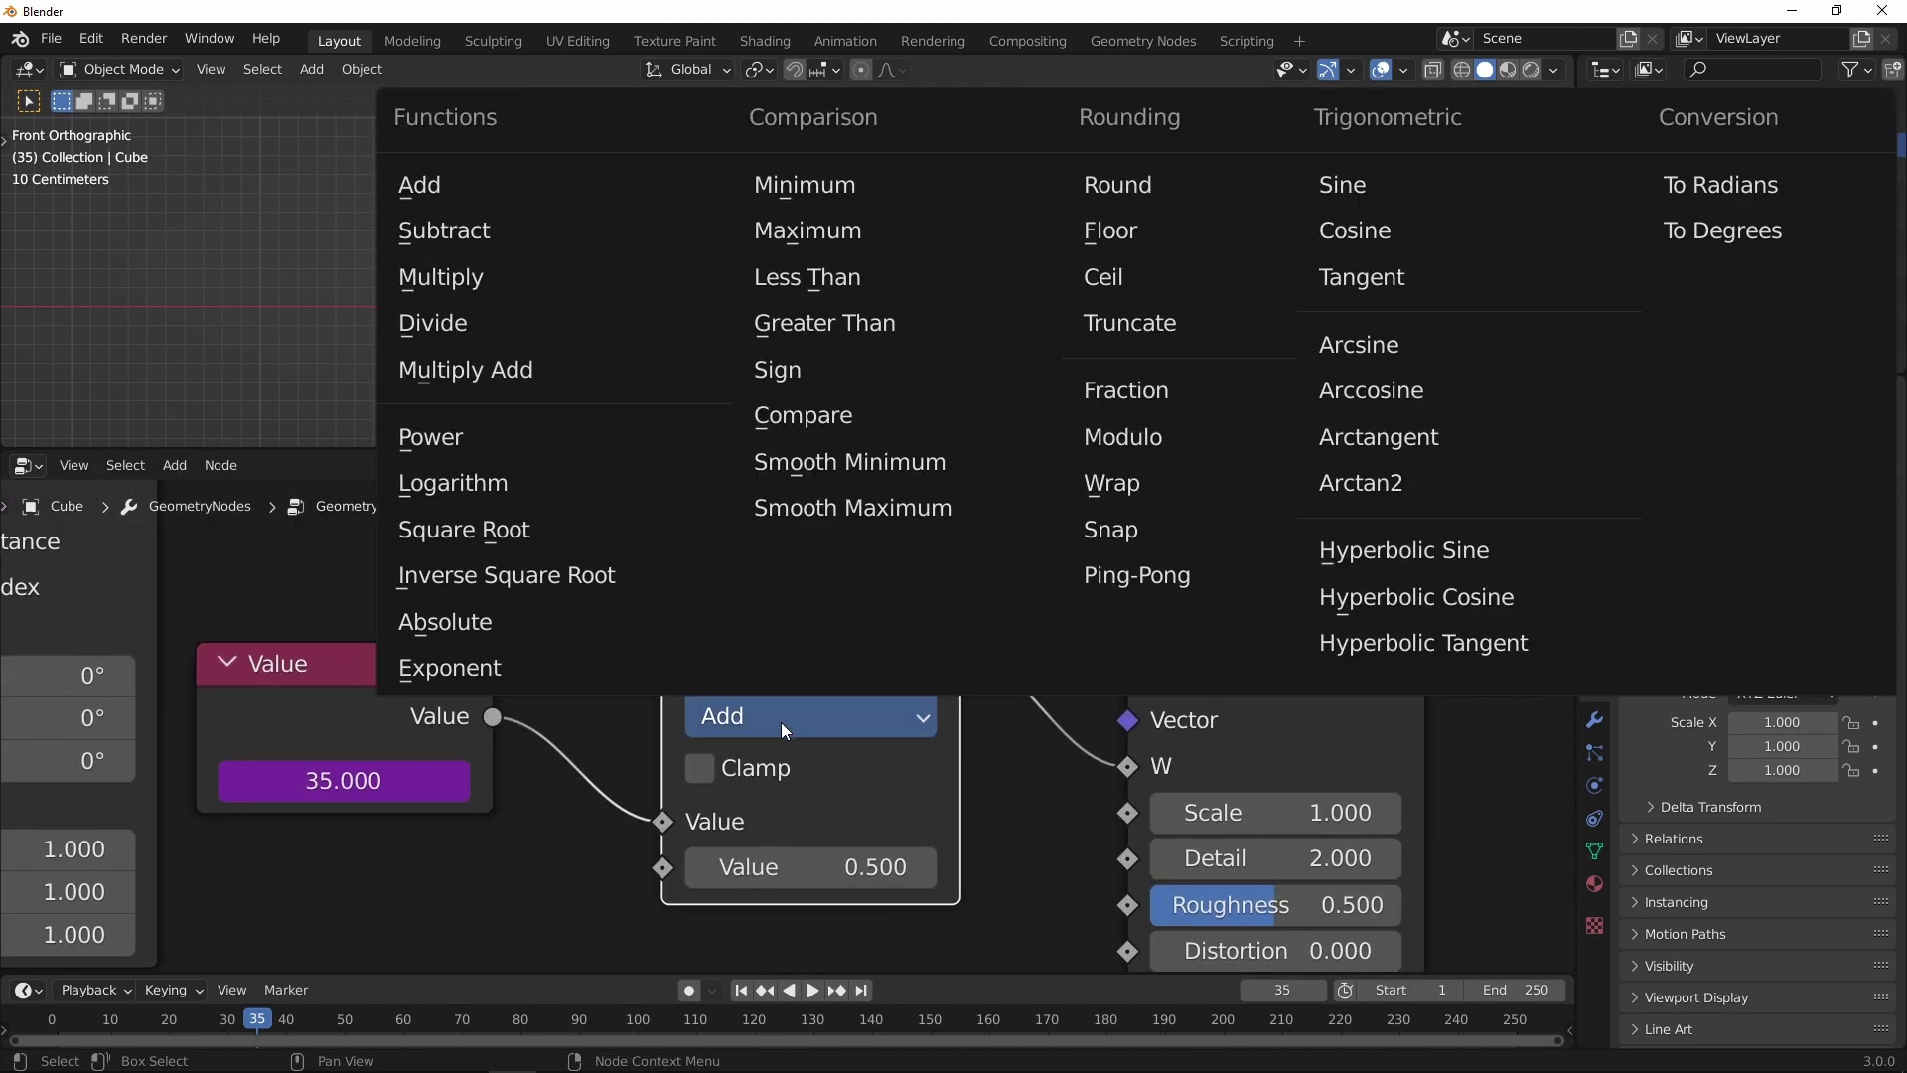
{"action": "left_click", "coordinate": [448, 278]}
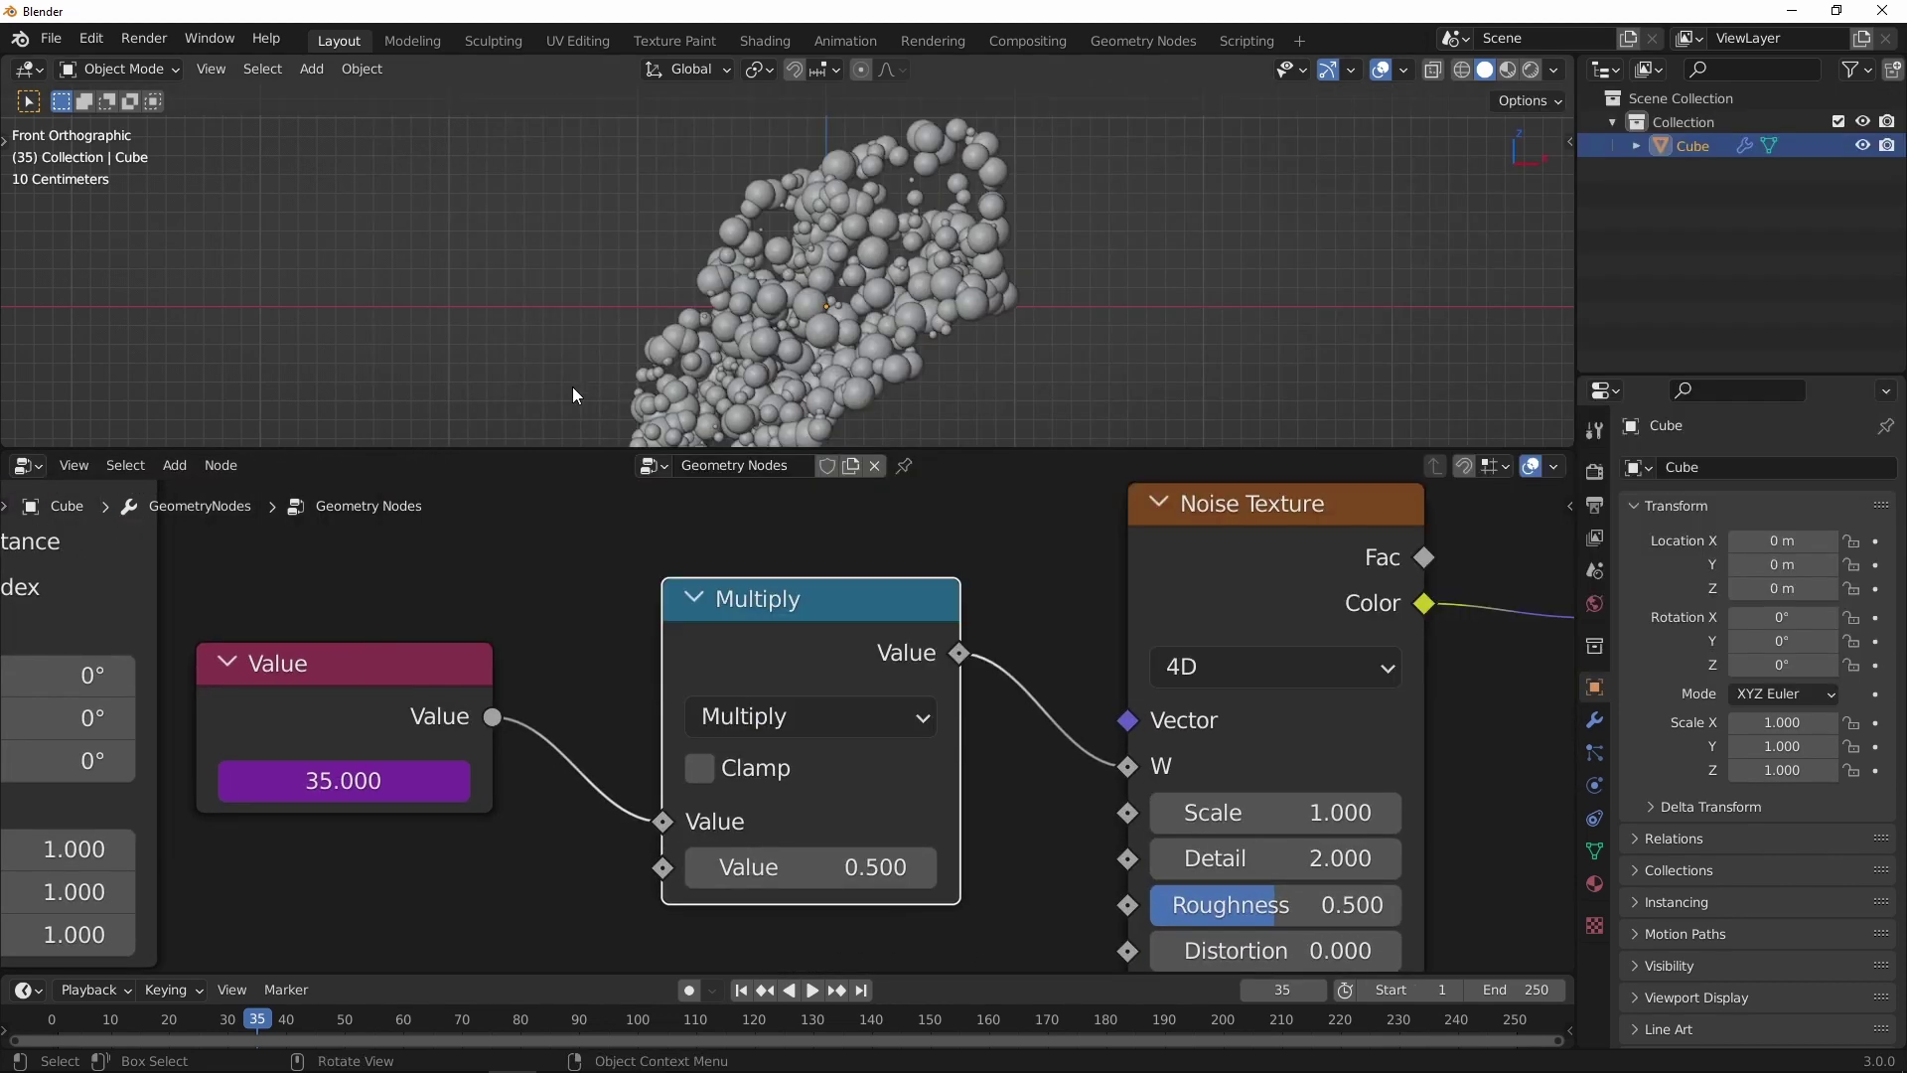
{"action": "double_click", "coordinate": [842, 868]}
{"action": "type", "text": ".01"}
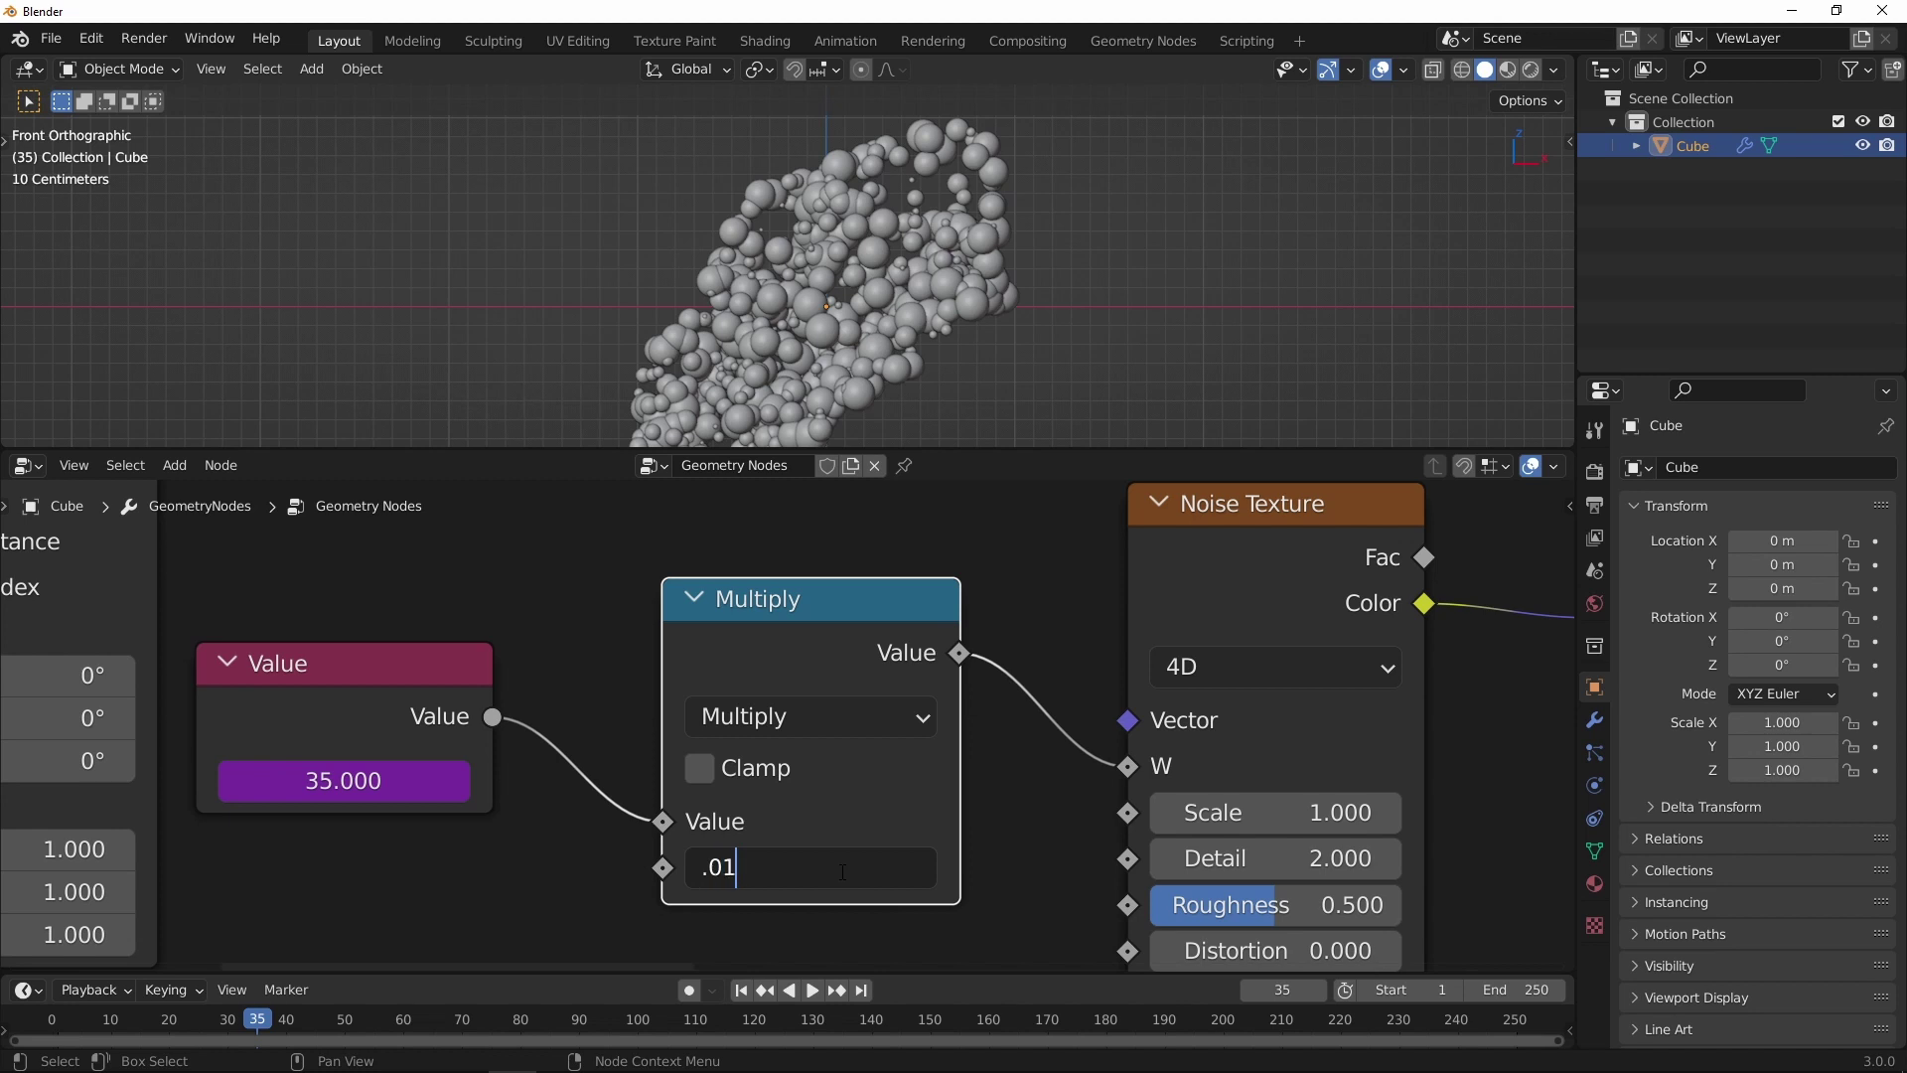
{"action": "key", "text": "Return"}
{"action": "scroll", "coordinate": [835, 867], "scroll_direction": "down", "scroll_amount": 1}
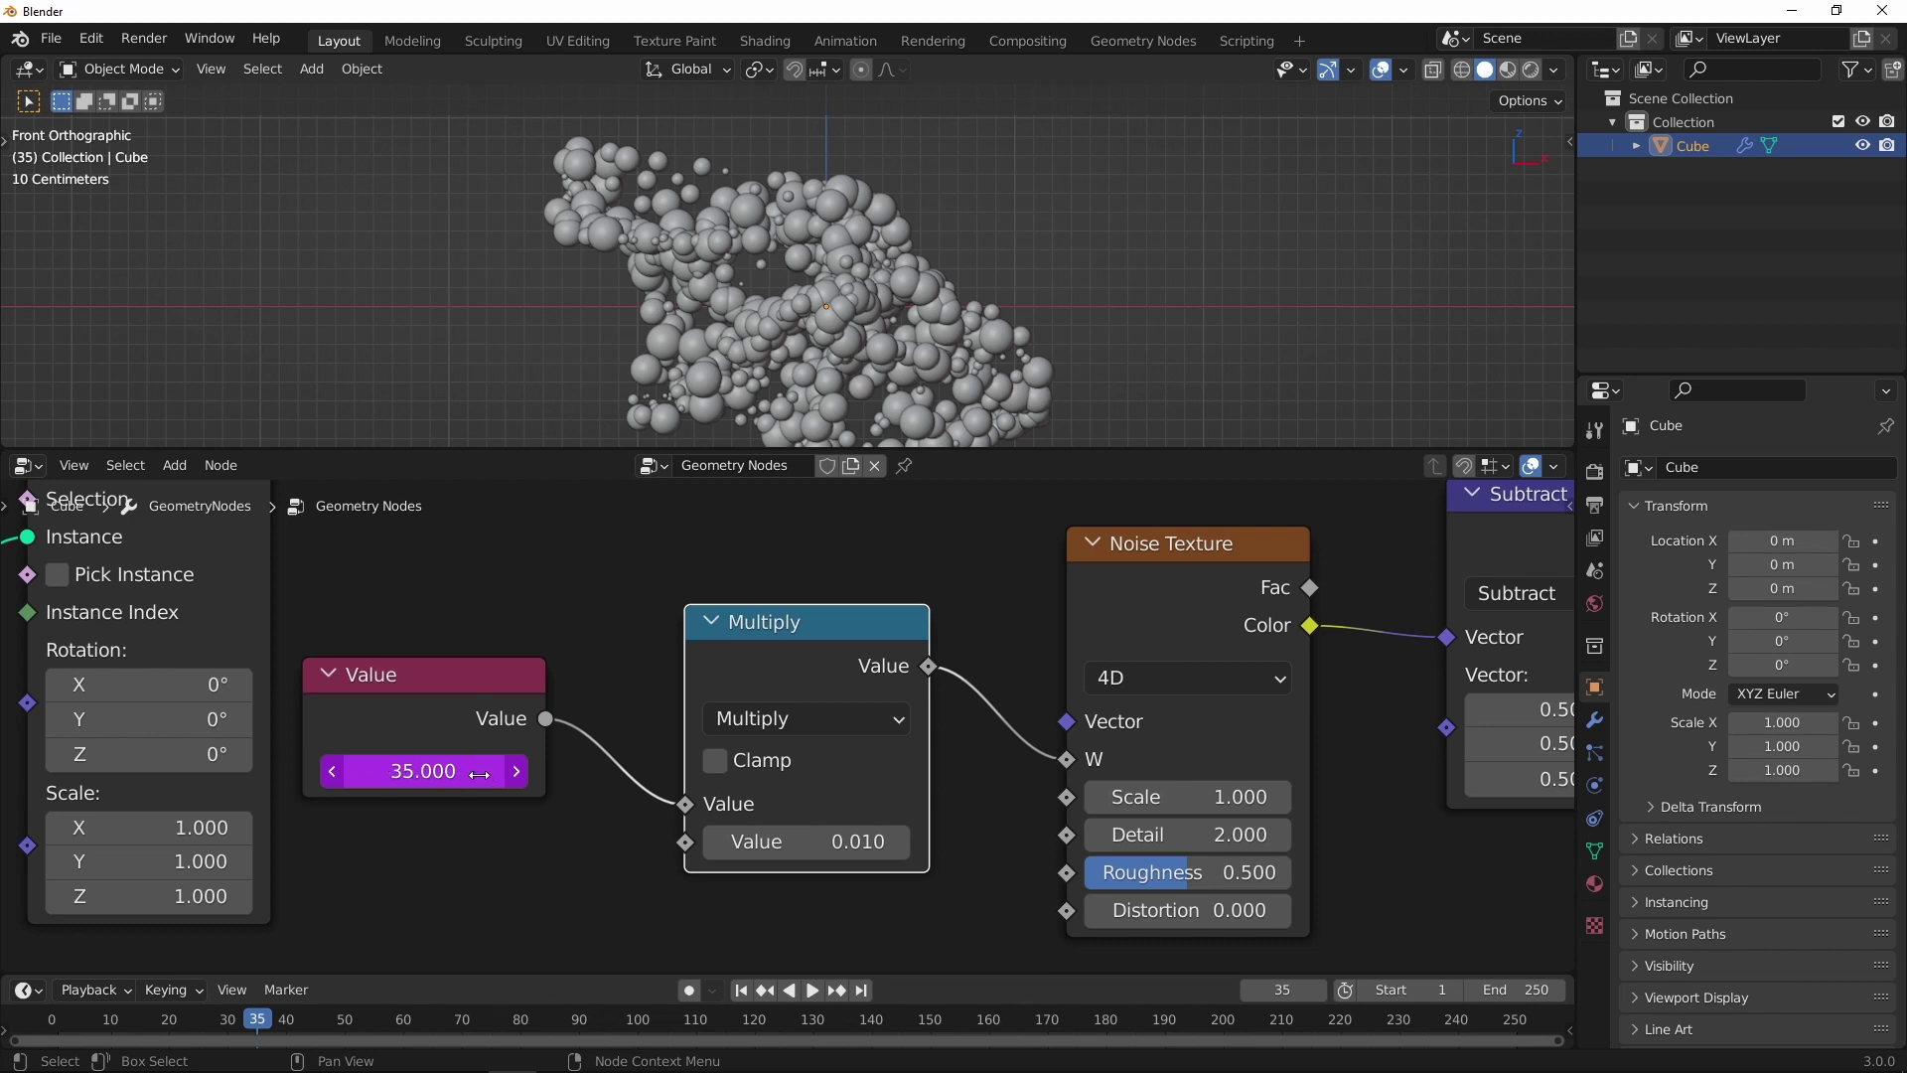
Step: Play back to check the slower drift, then switch the viewport to Material Preview
{"action": "left_click", "coordinate": [813, 992]}
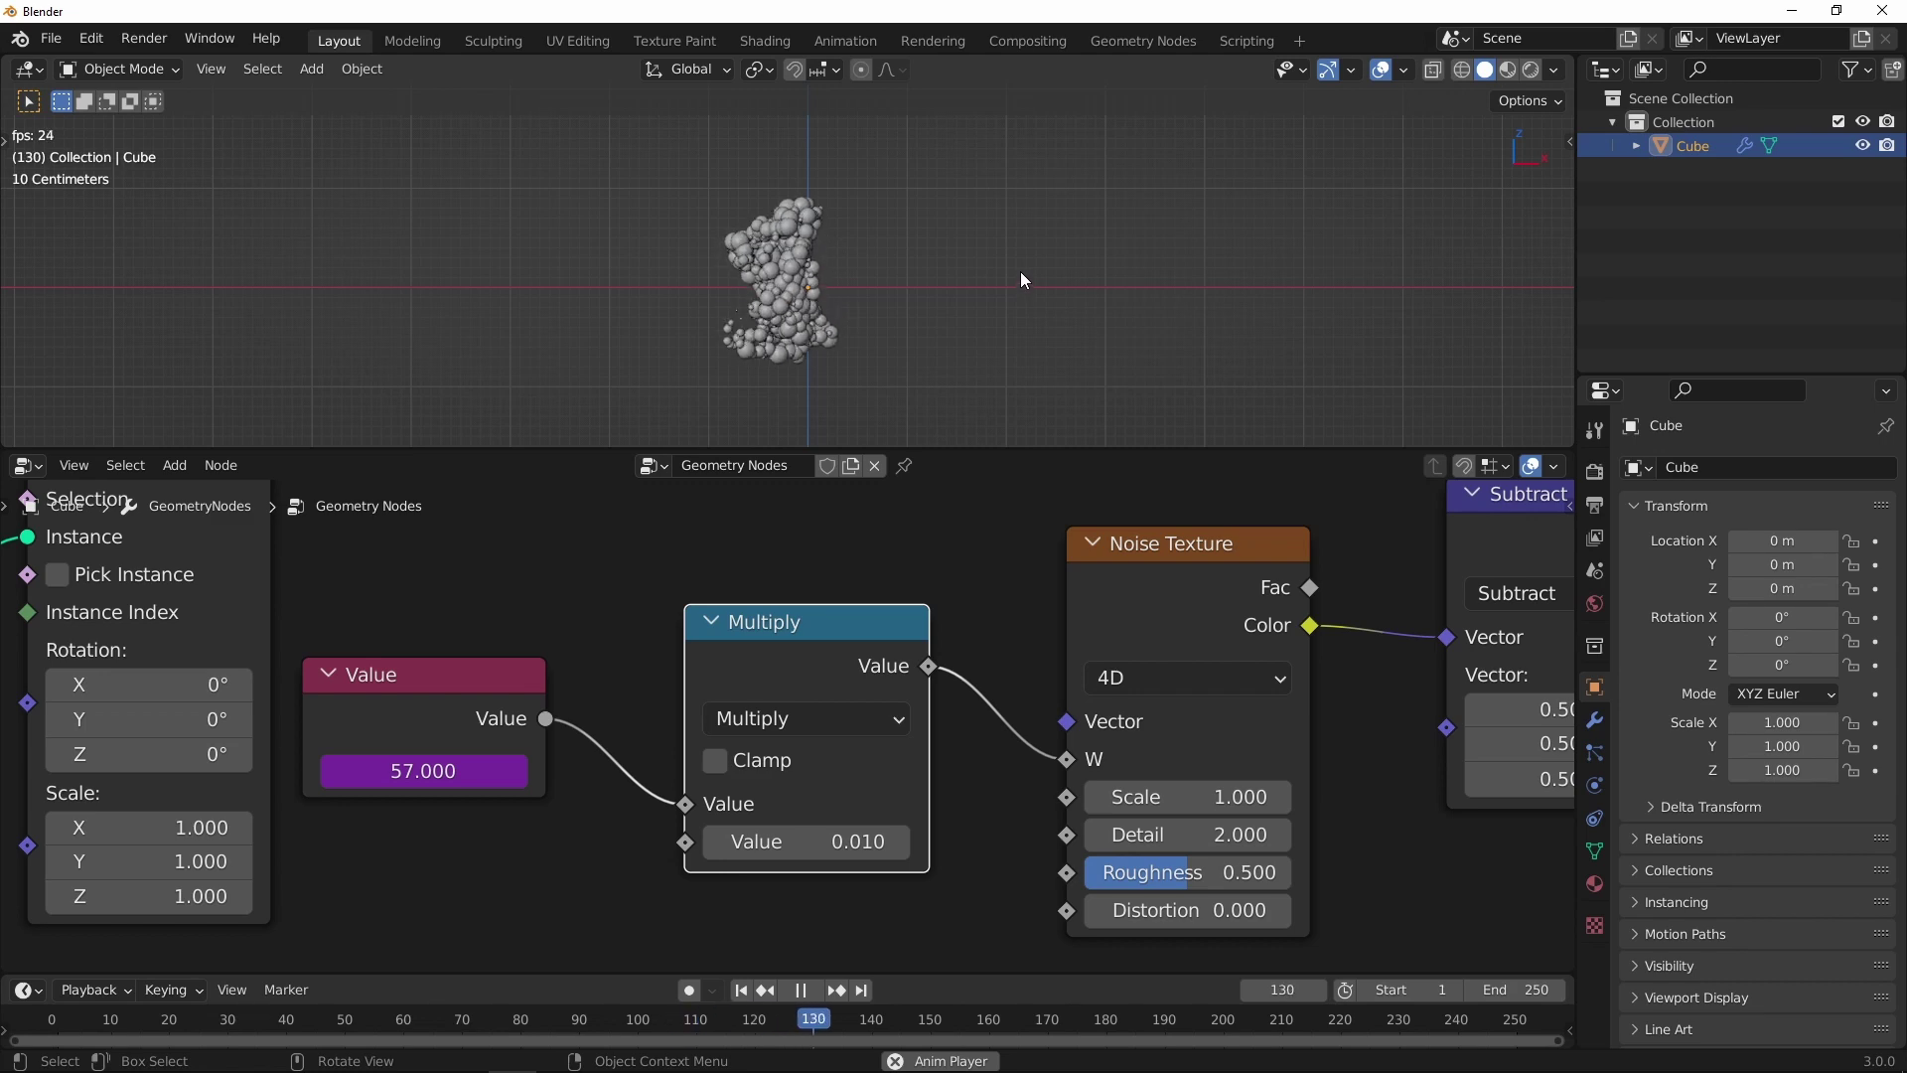
{"action": "left_click", "coordinate": [807, 990]}
{"action": "scroll", "coordinate": [955, 775], "scroll_direction": "down", "scroll_amount": 2}
{"action": "scroll", "coordinate": [969, 761], "scroll_direction": "down", "scroll_amount": 2}
{"action": "scroll", "coordinate": [985, 750], "scroll_direction": "down", "scroll_amount": 1}
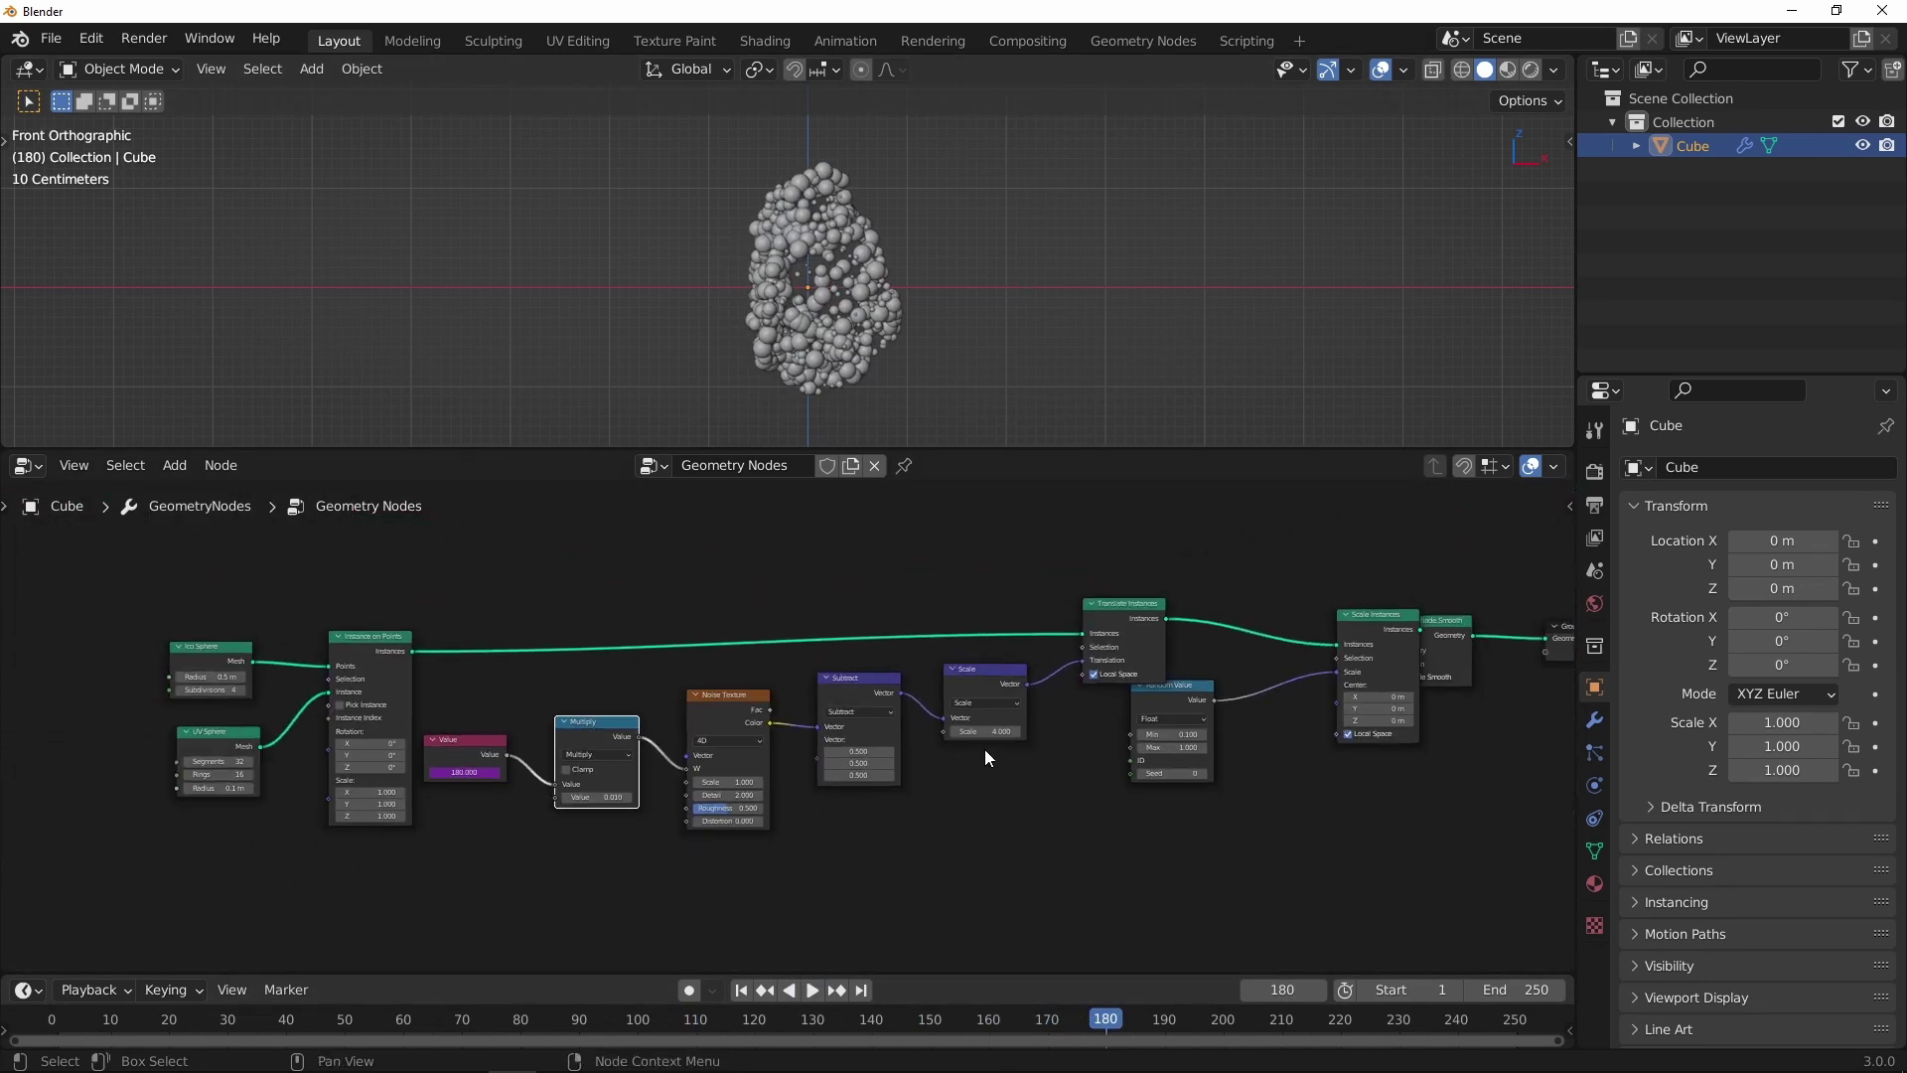
{"action": "key", "text": "Home"}
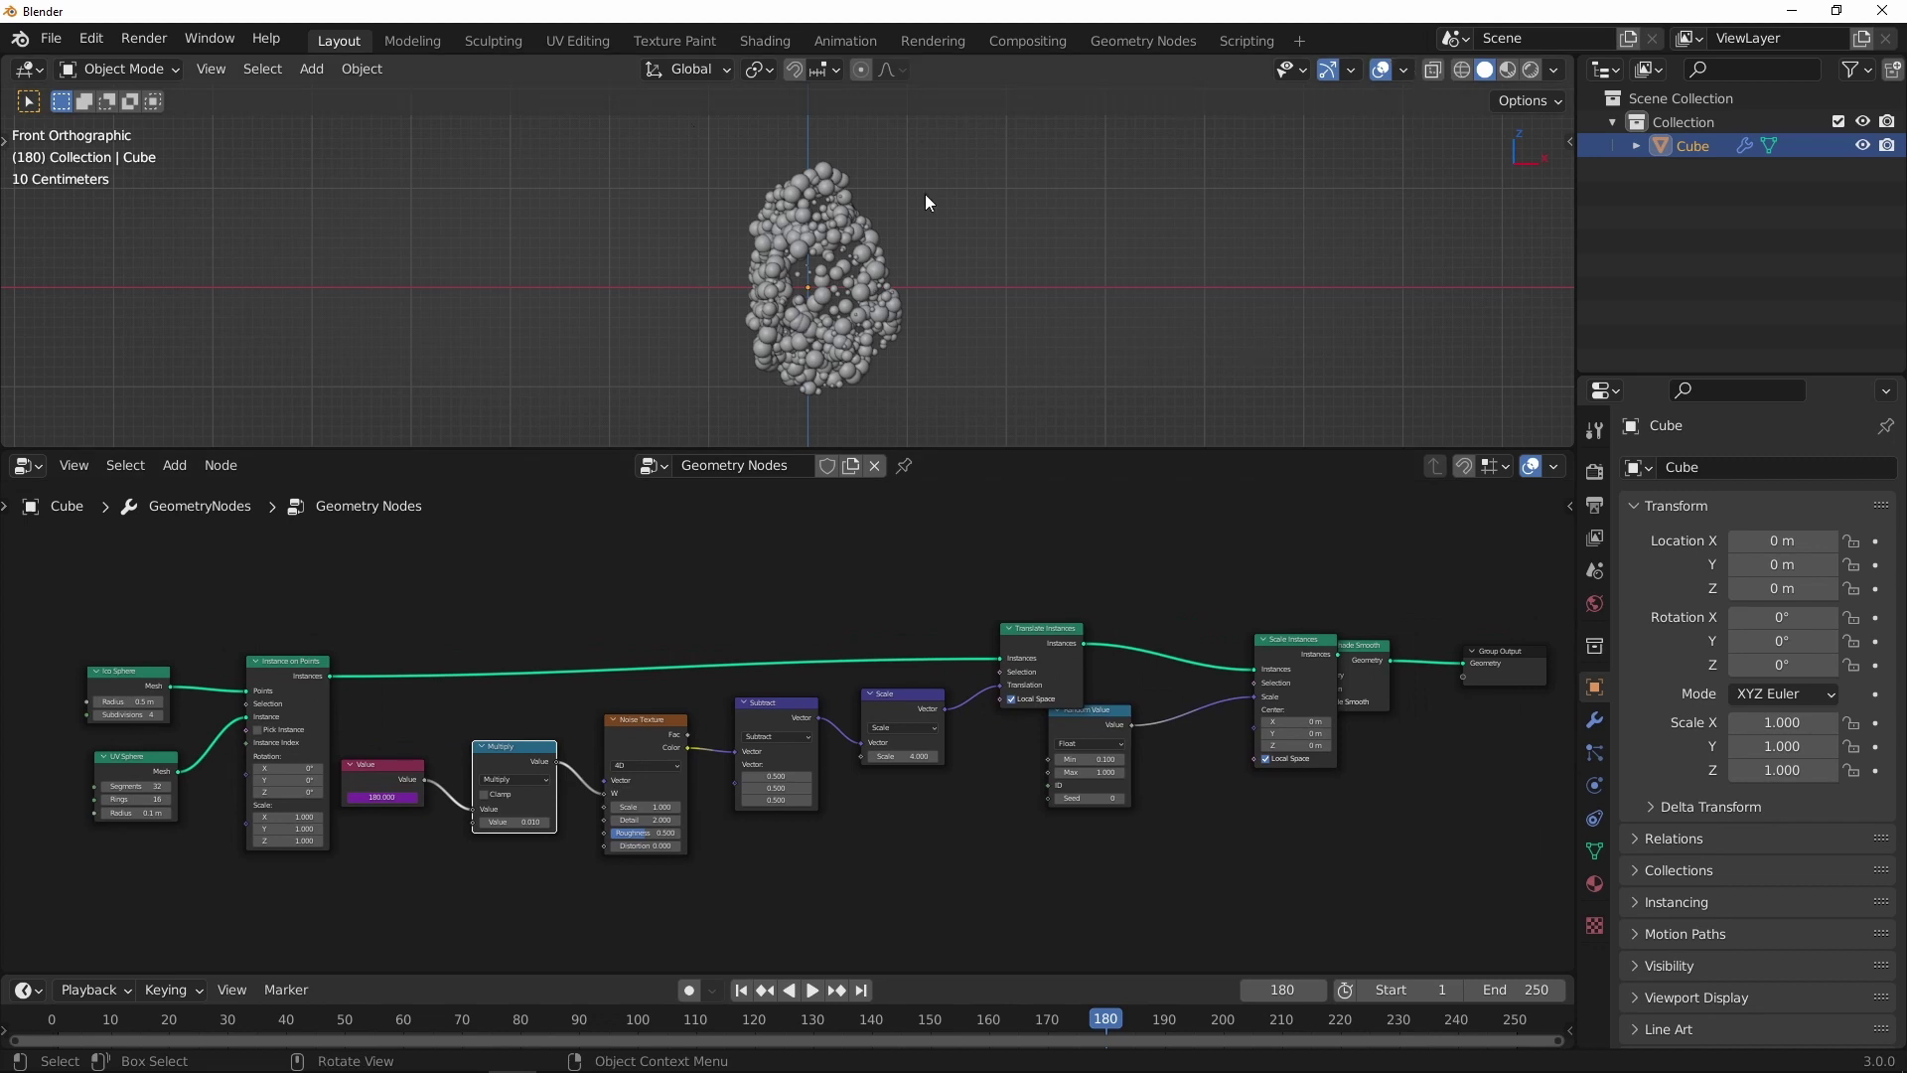
{"action": "left_click", "coordinate": [1506, 70]}
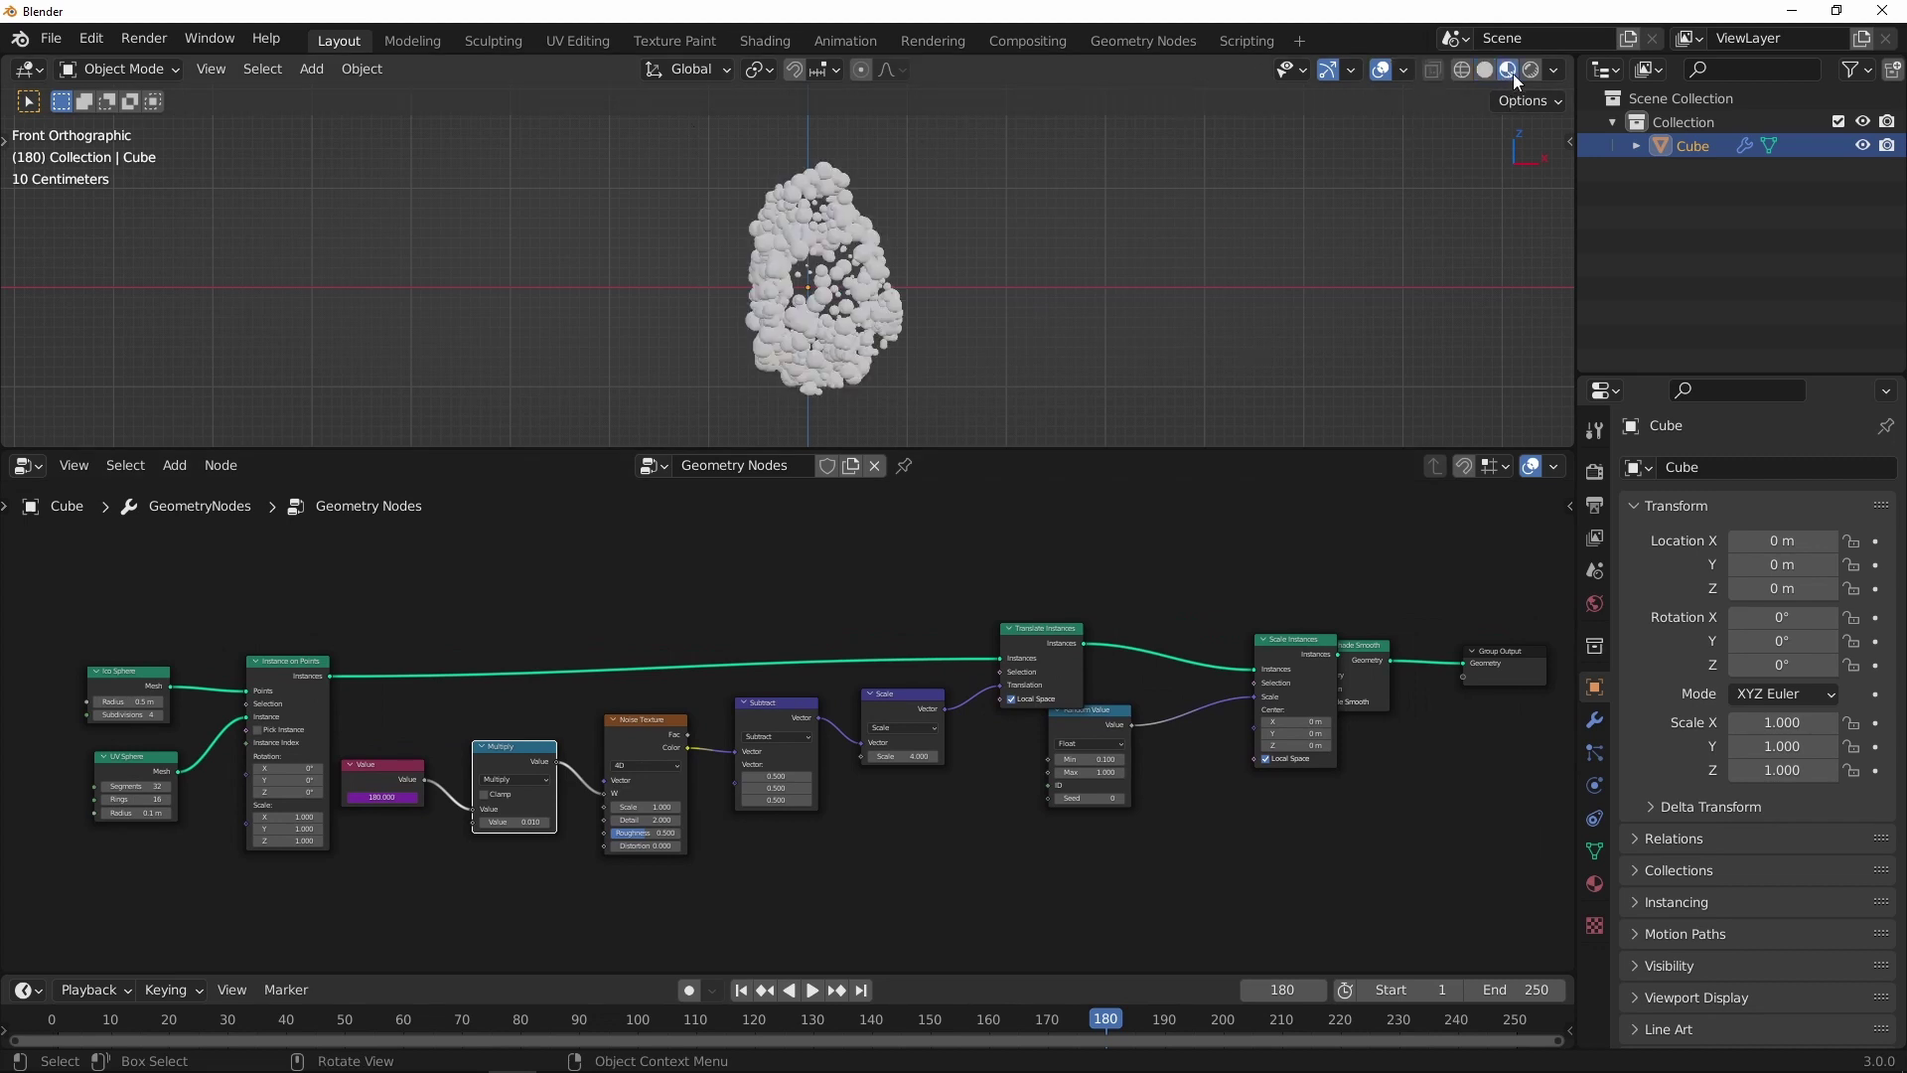
{"action": "scroll", "coordinate": [981, 236], "scroll_direction": "up", "scroll_amount": 3}
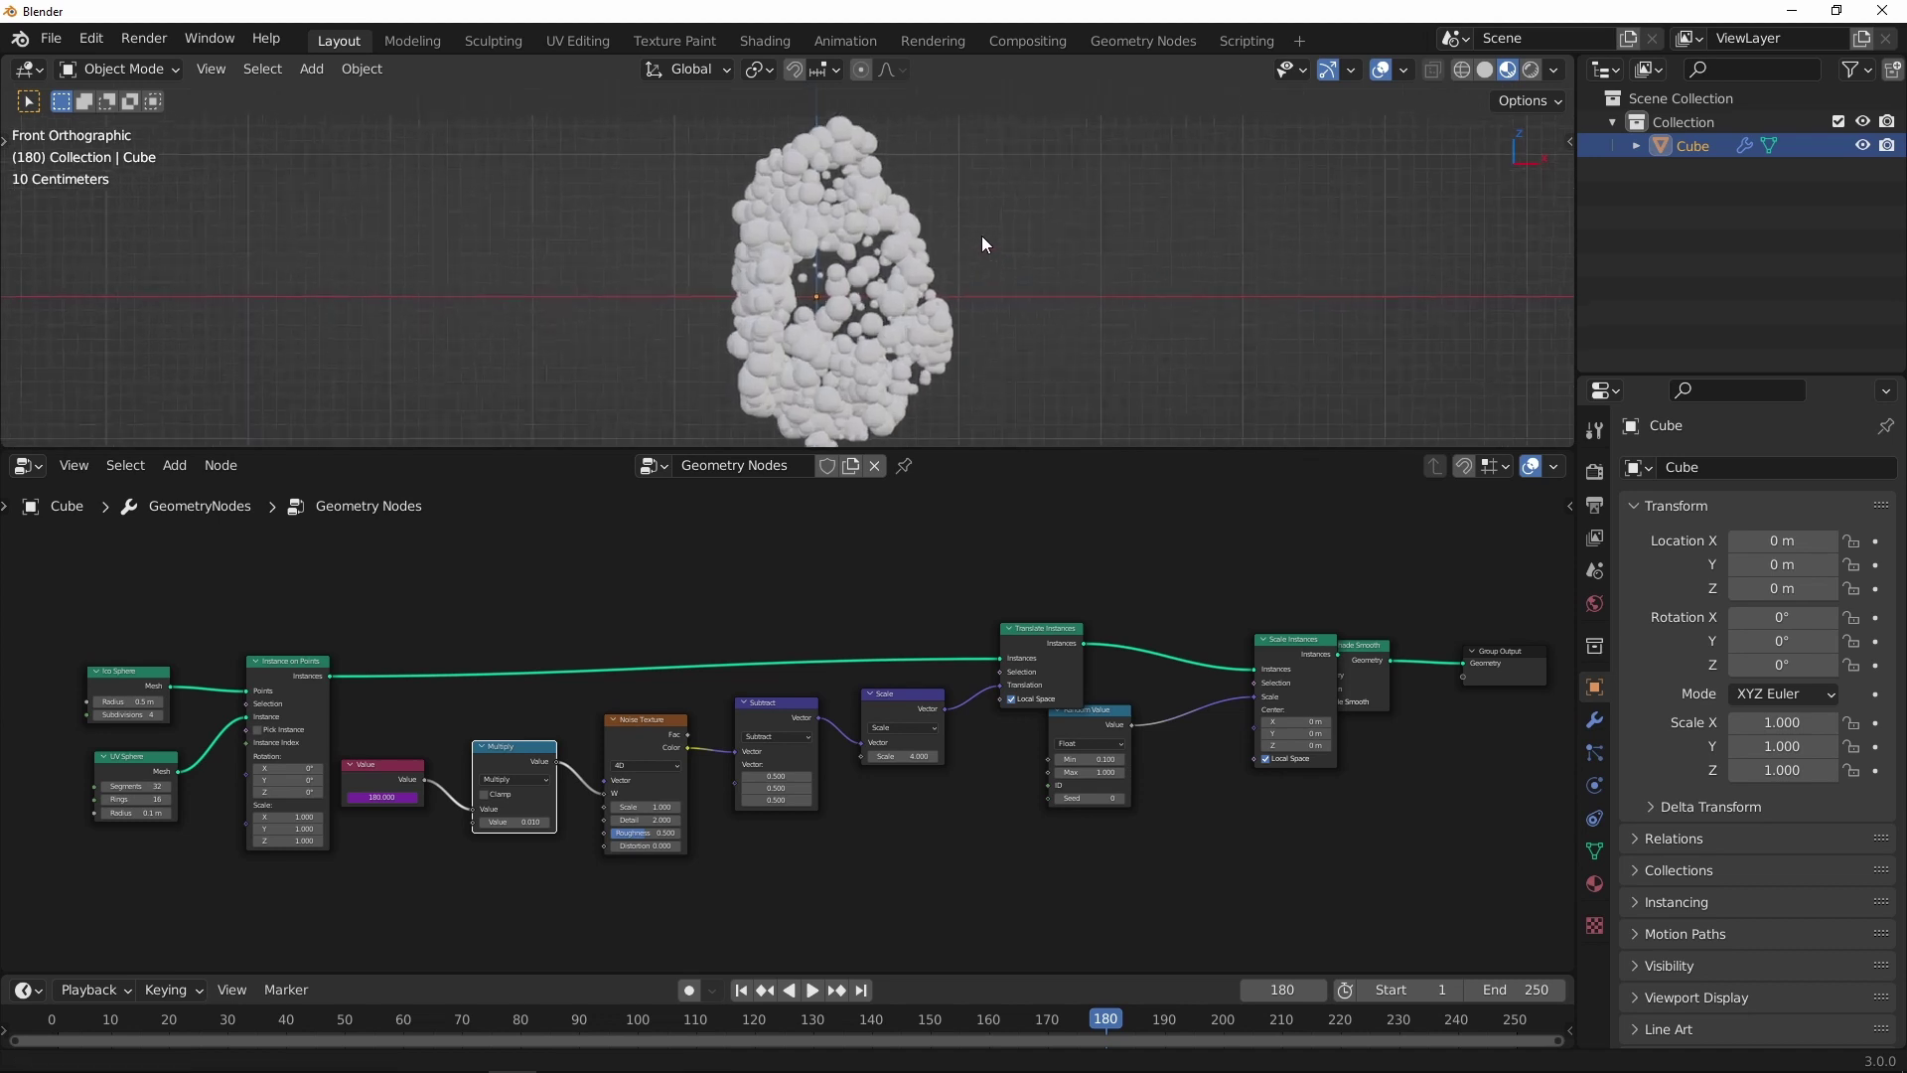
{"action": "left_click_drag", "start_coordinate": [1034, 447], "coordinate": [1034, 501]}
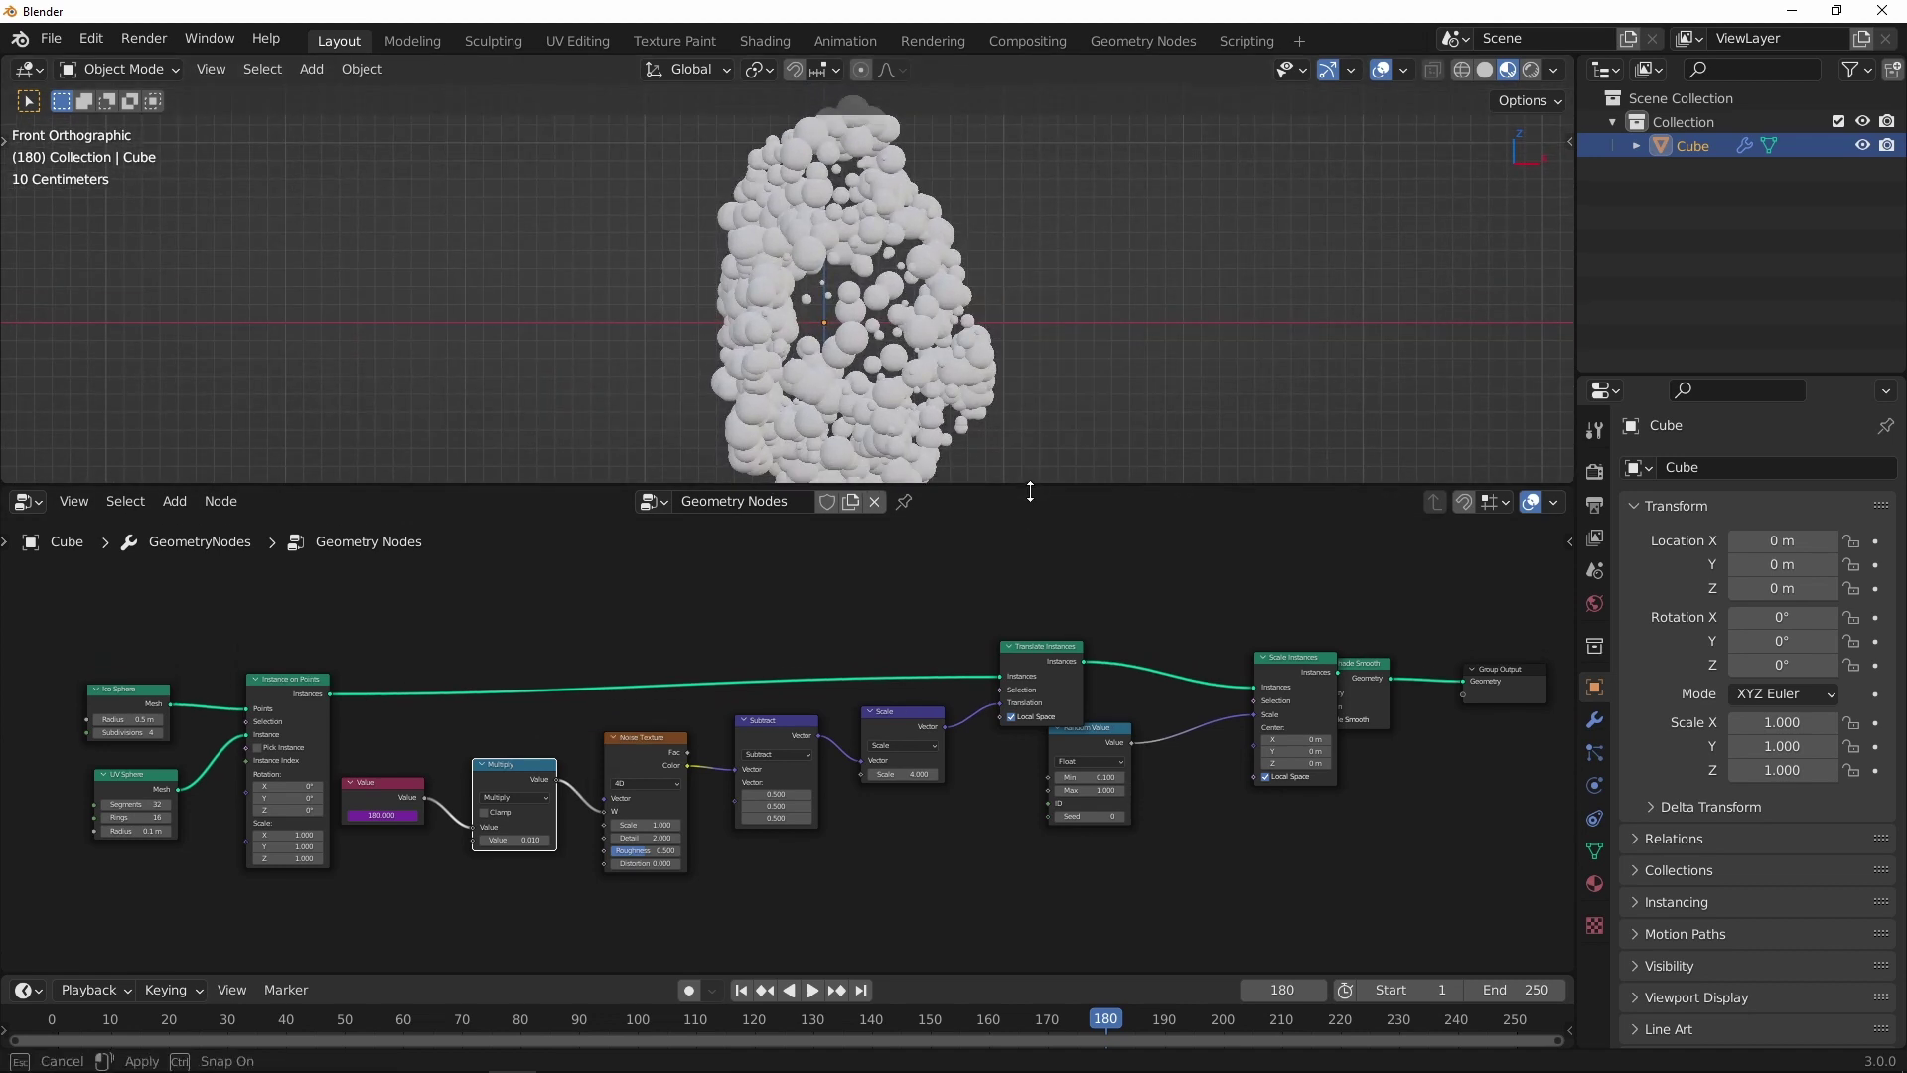
Step: Turn on Eevee ambient occlusion at 3 m distance and factor 3, plus screen space reflections
{"action": "left_click", "coordinate": [1593, 504]}
{"action": "left_click", "coordinate": [1593, 471]}
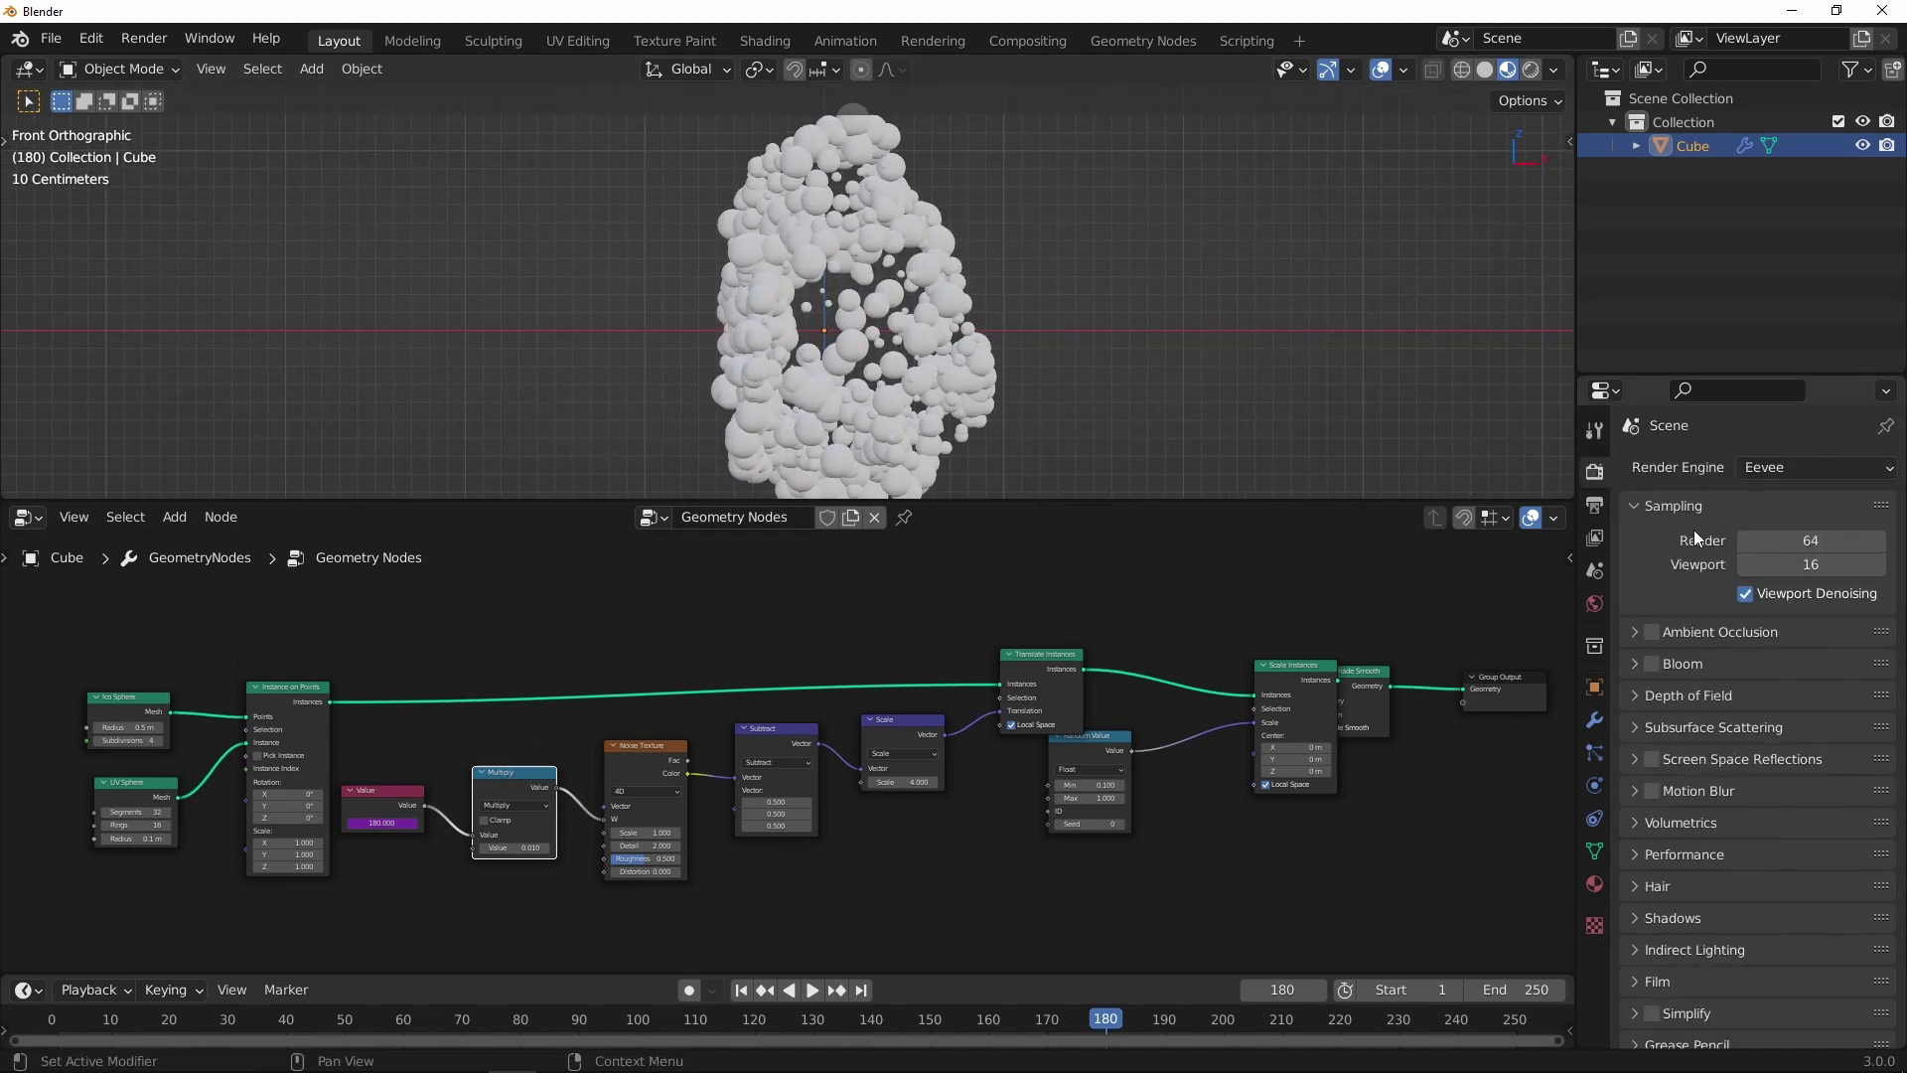
{"action": "left_click", "coordinate": [1654, 632]}
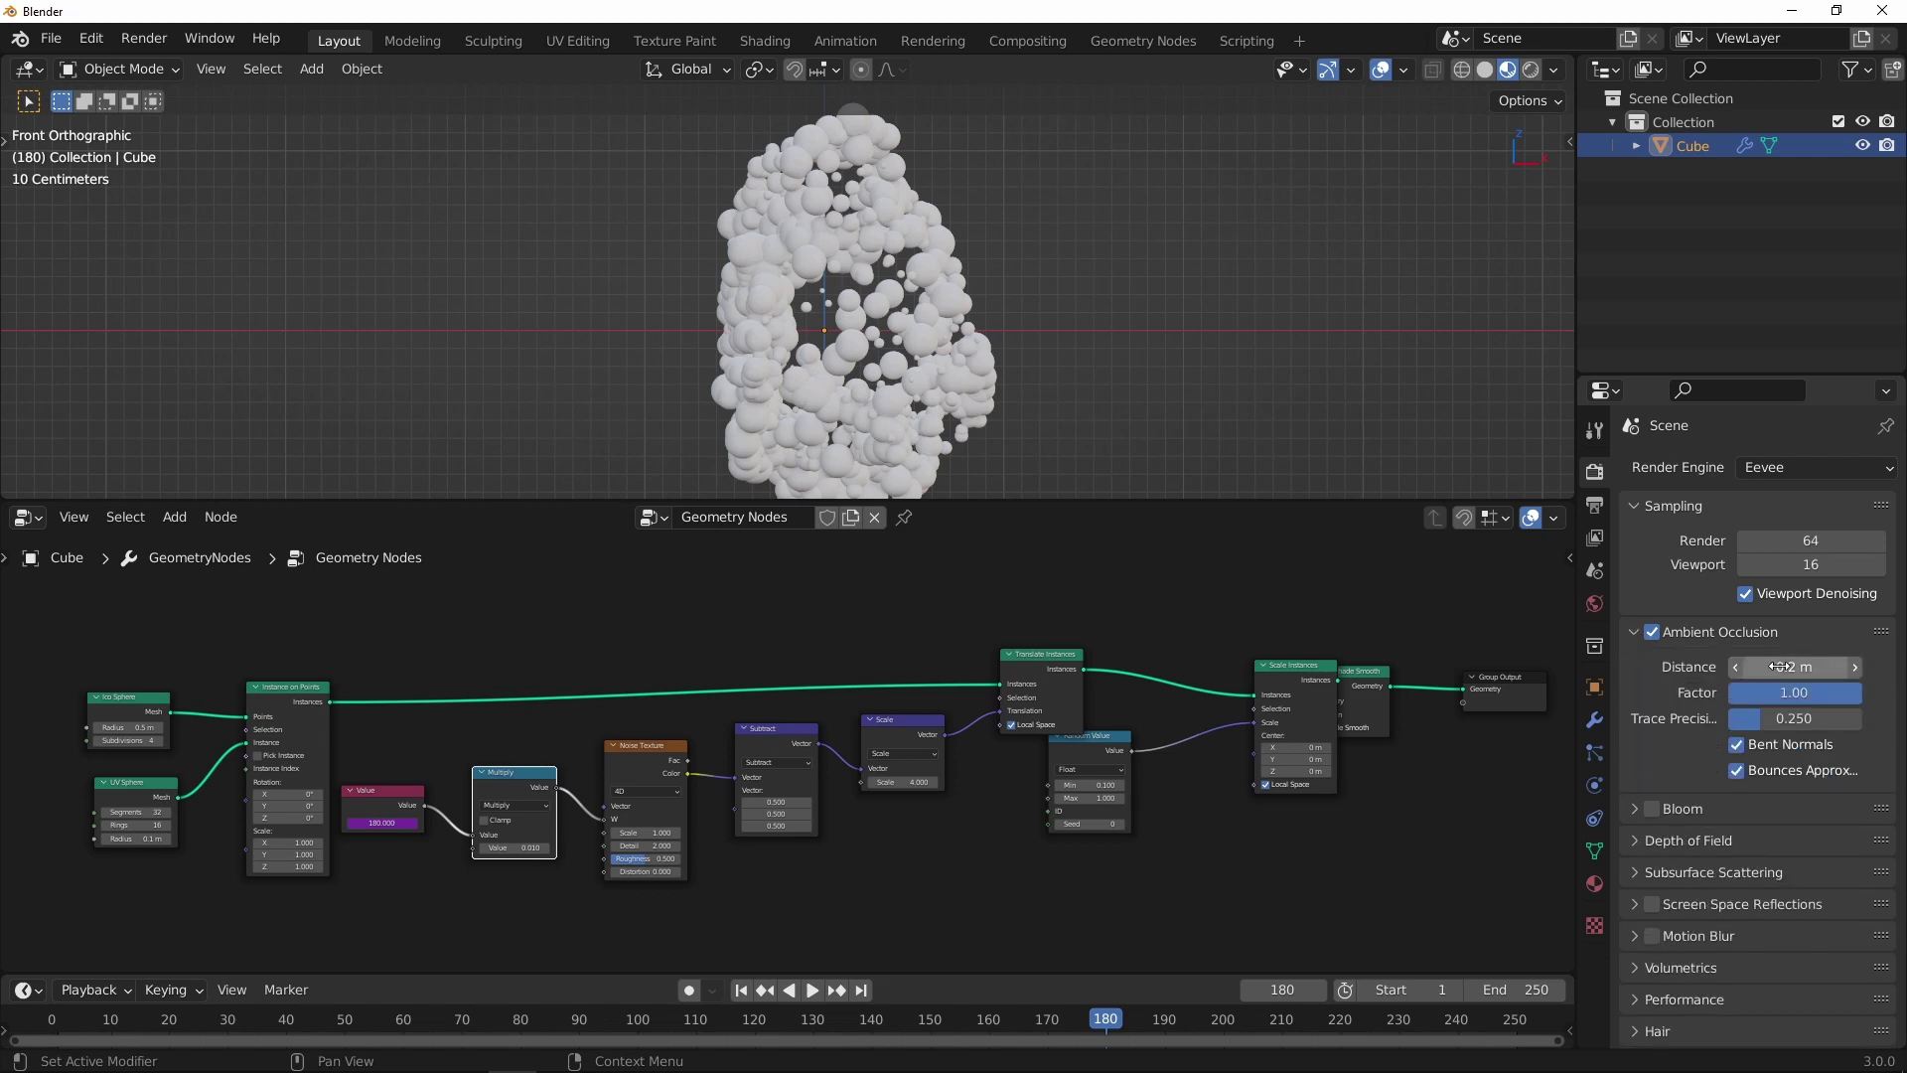
{"action": "left_click", "coordinate": [1758, 666]}
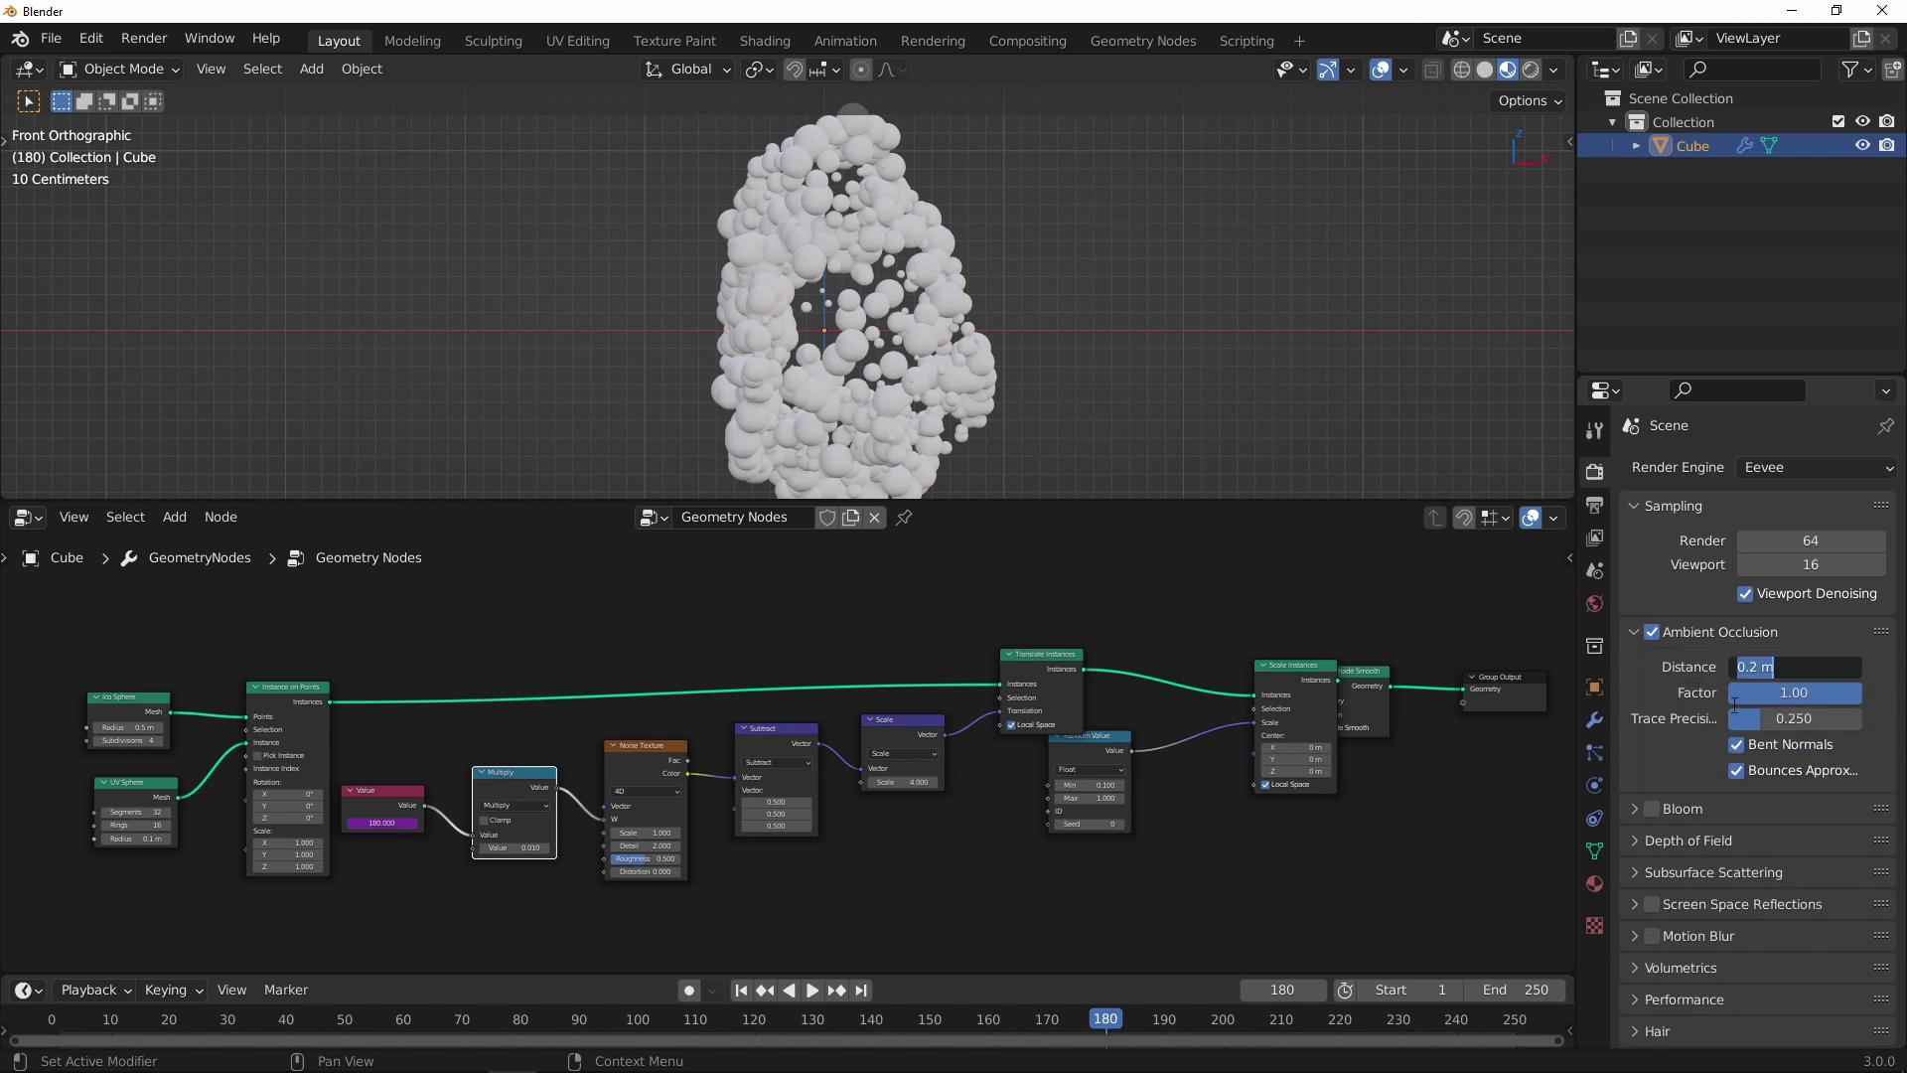
{"action": "type", "text": "3"}
{"action": "key", "text": "Tab"}
{"action": "type", "text": "3"}
{"action": "key", "text": "Tab"}
{"action": "key", "text": "Return"}
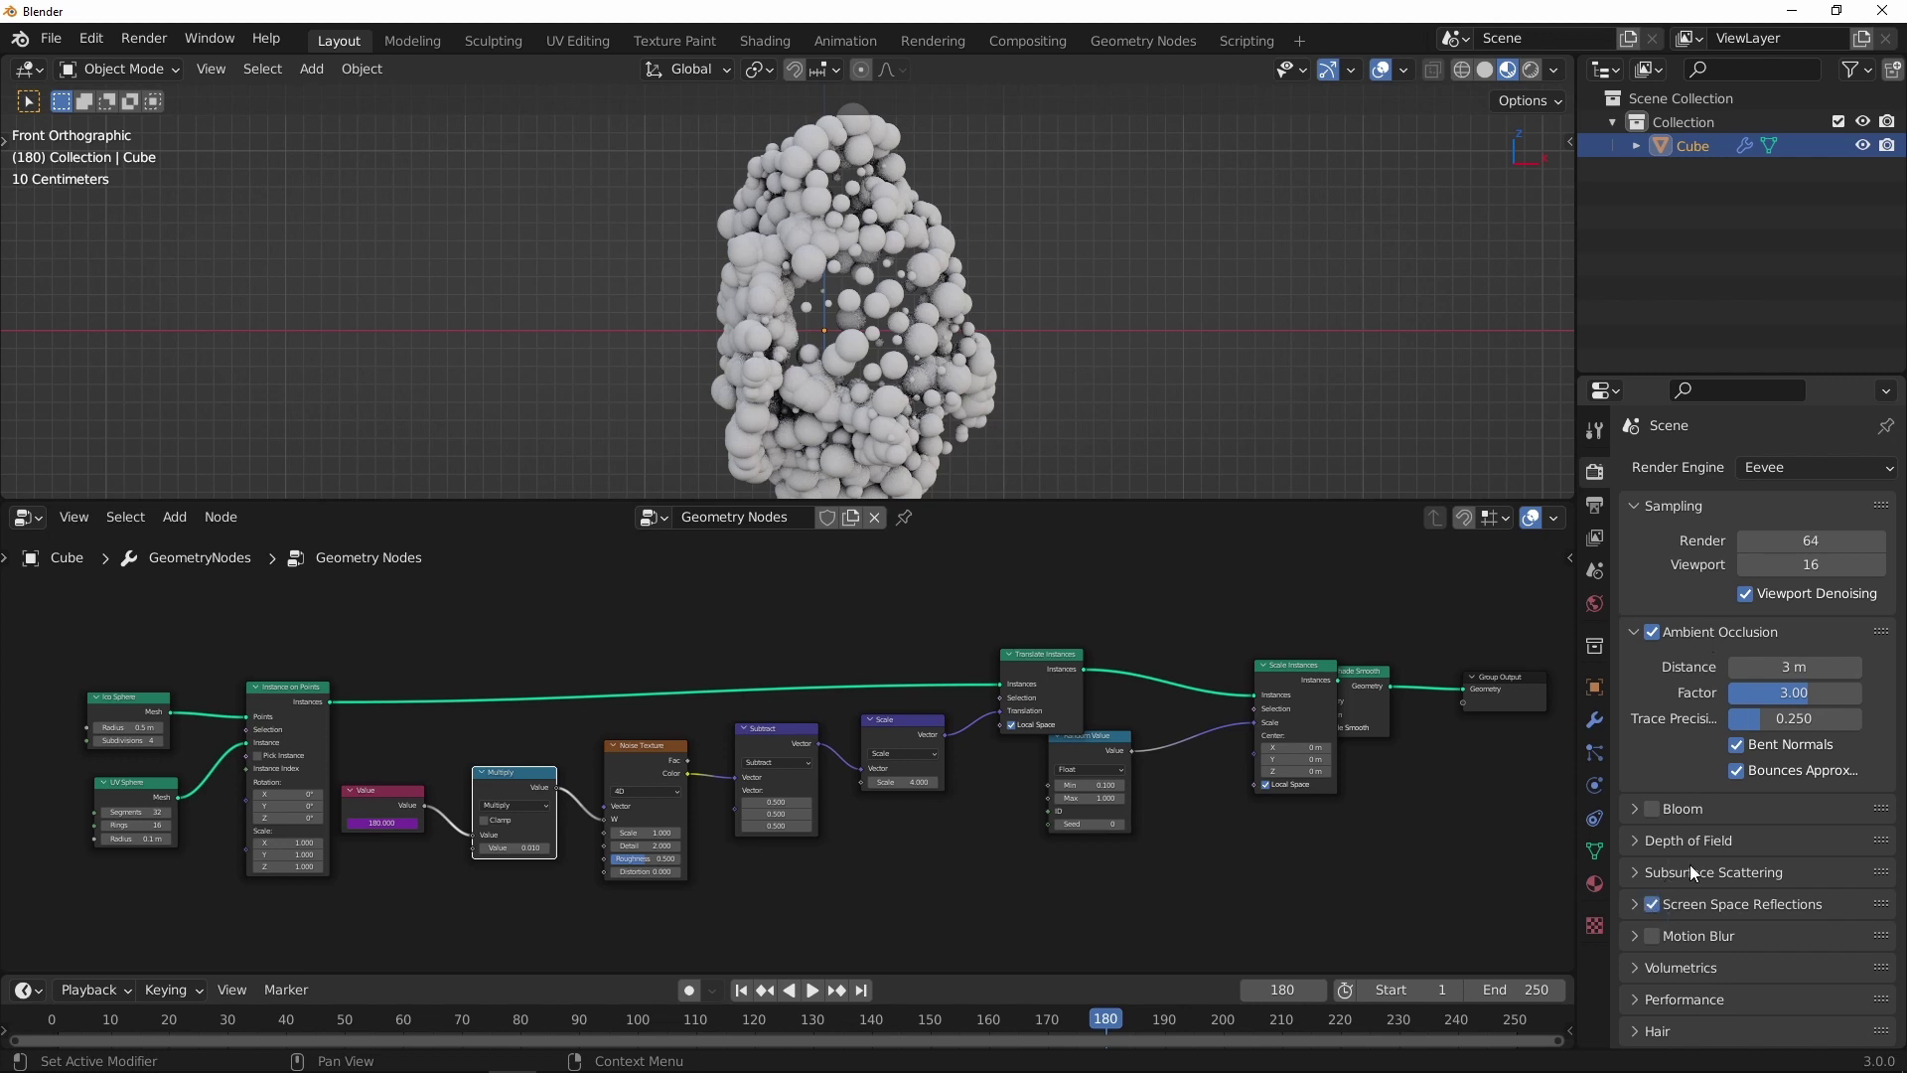
Step: Spread out Translate Instances, Scale Instances and Group Output to uncover Set Shade Smooth
{"action": "left_click_drag", "start_coordinate": [1046, 670], "coordinate": [1085, 639]}
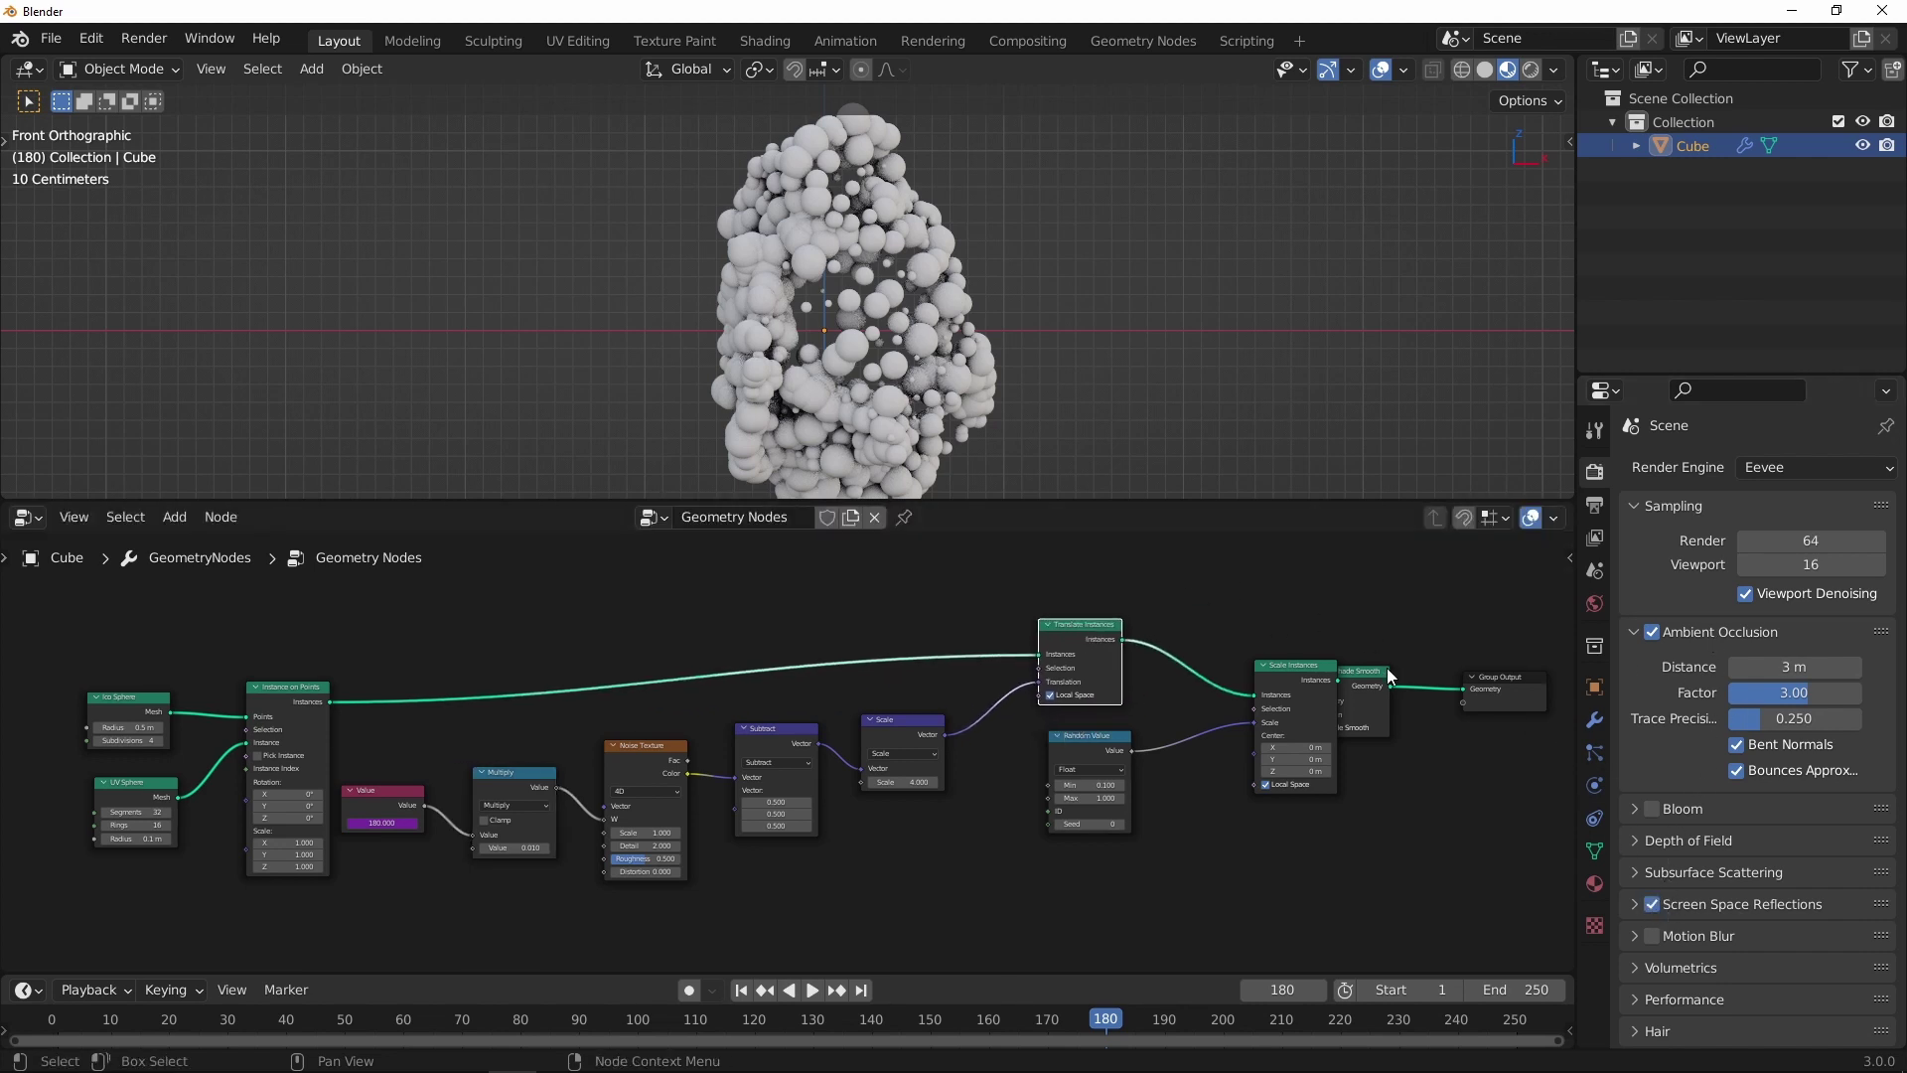
{"action": "left_click_drag", "start_coordinate": [1371, 675], "coordinate": [1415, 670]}
{"action": "left_click_drag", "start_coordinate": [1295, 679], "coordinate": [1256, 681]}
{"action": "middle_click_drag", "start_coordinate": [1357, 564], "coordinate": [1192, 584], "text": "shift"}
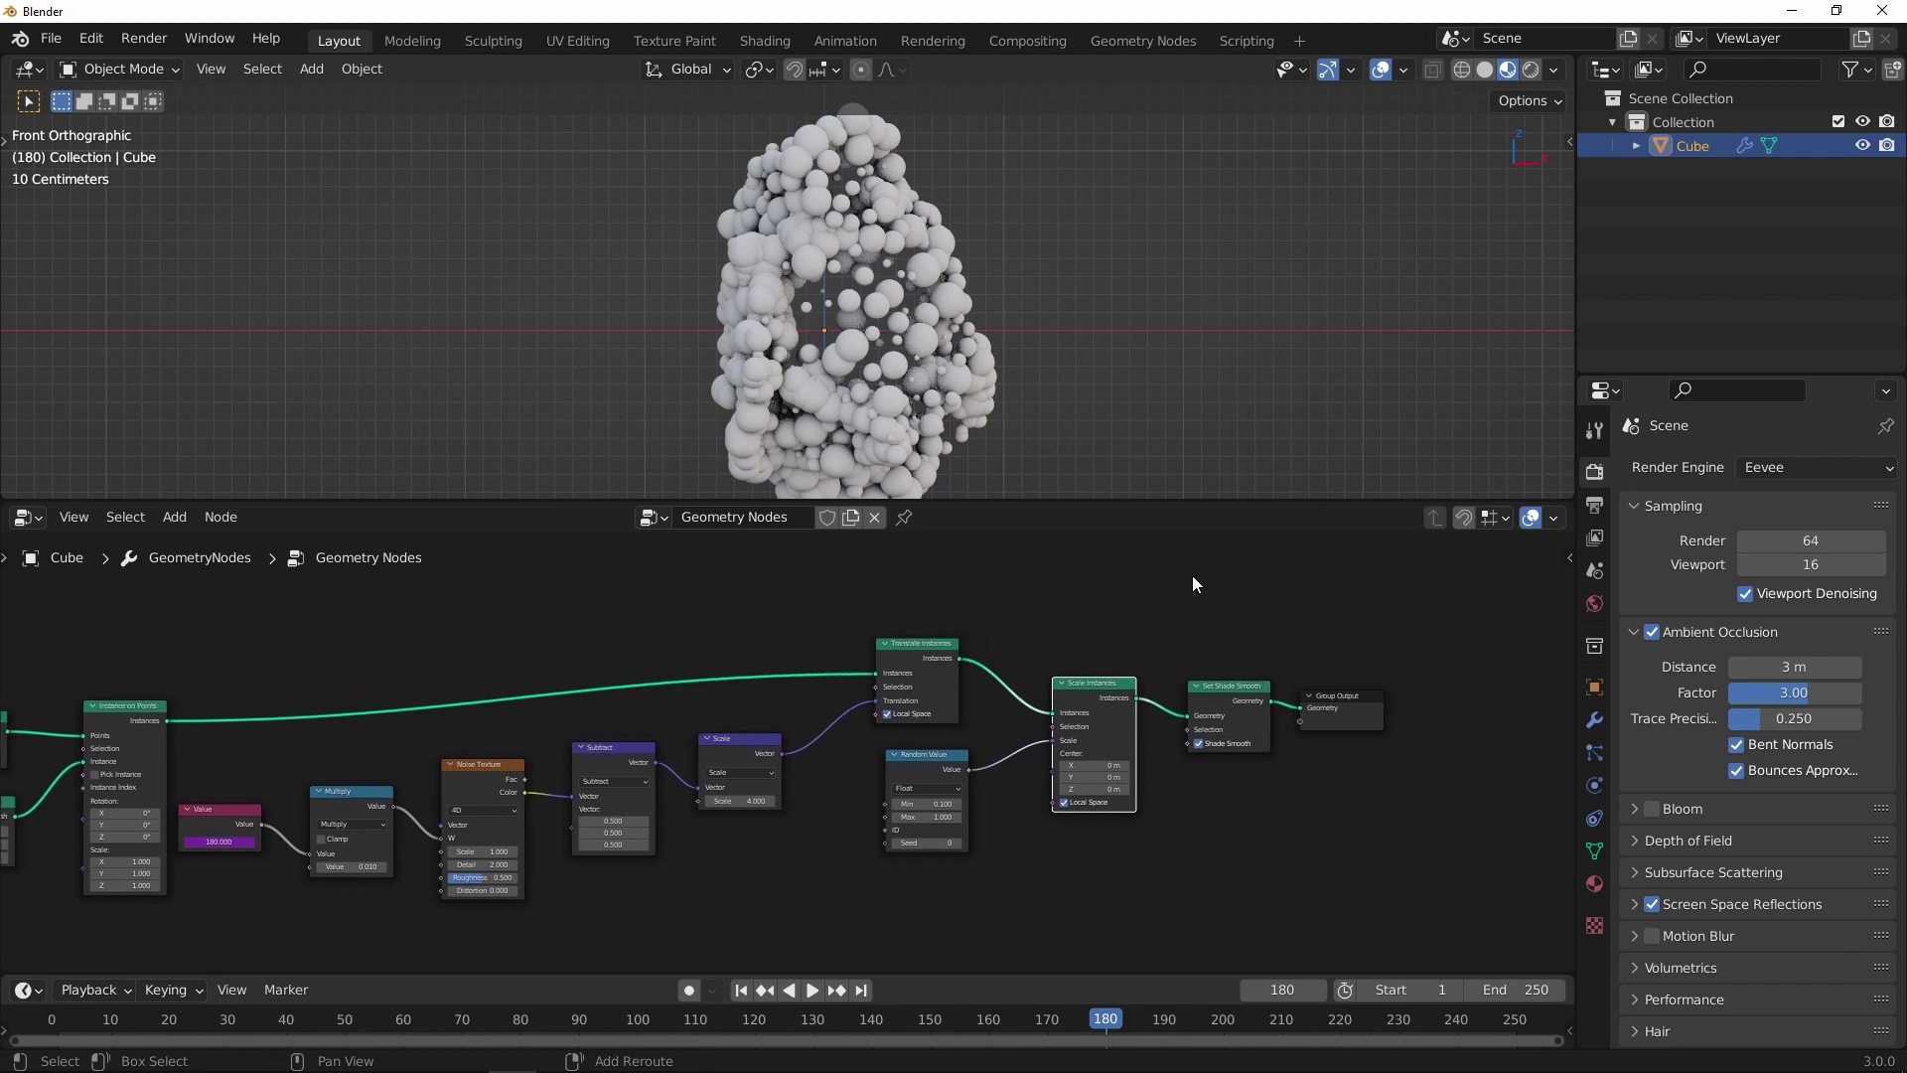
{"action": "key", "text": "ctrl+z"}
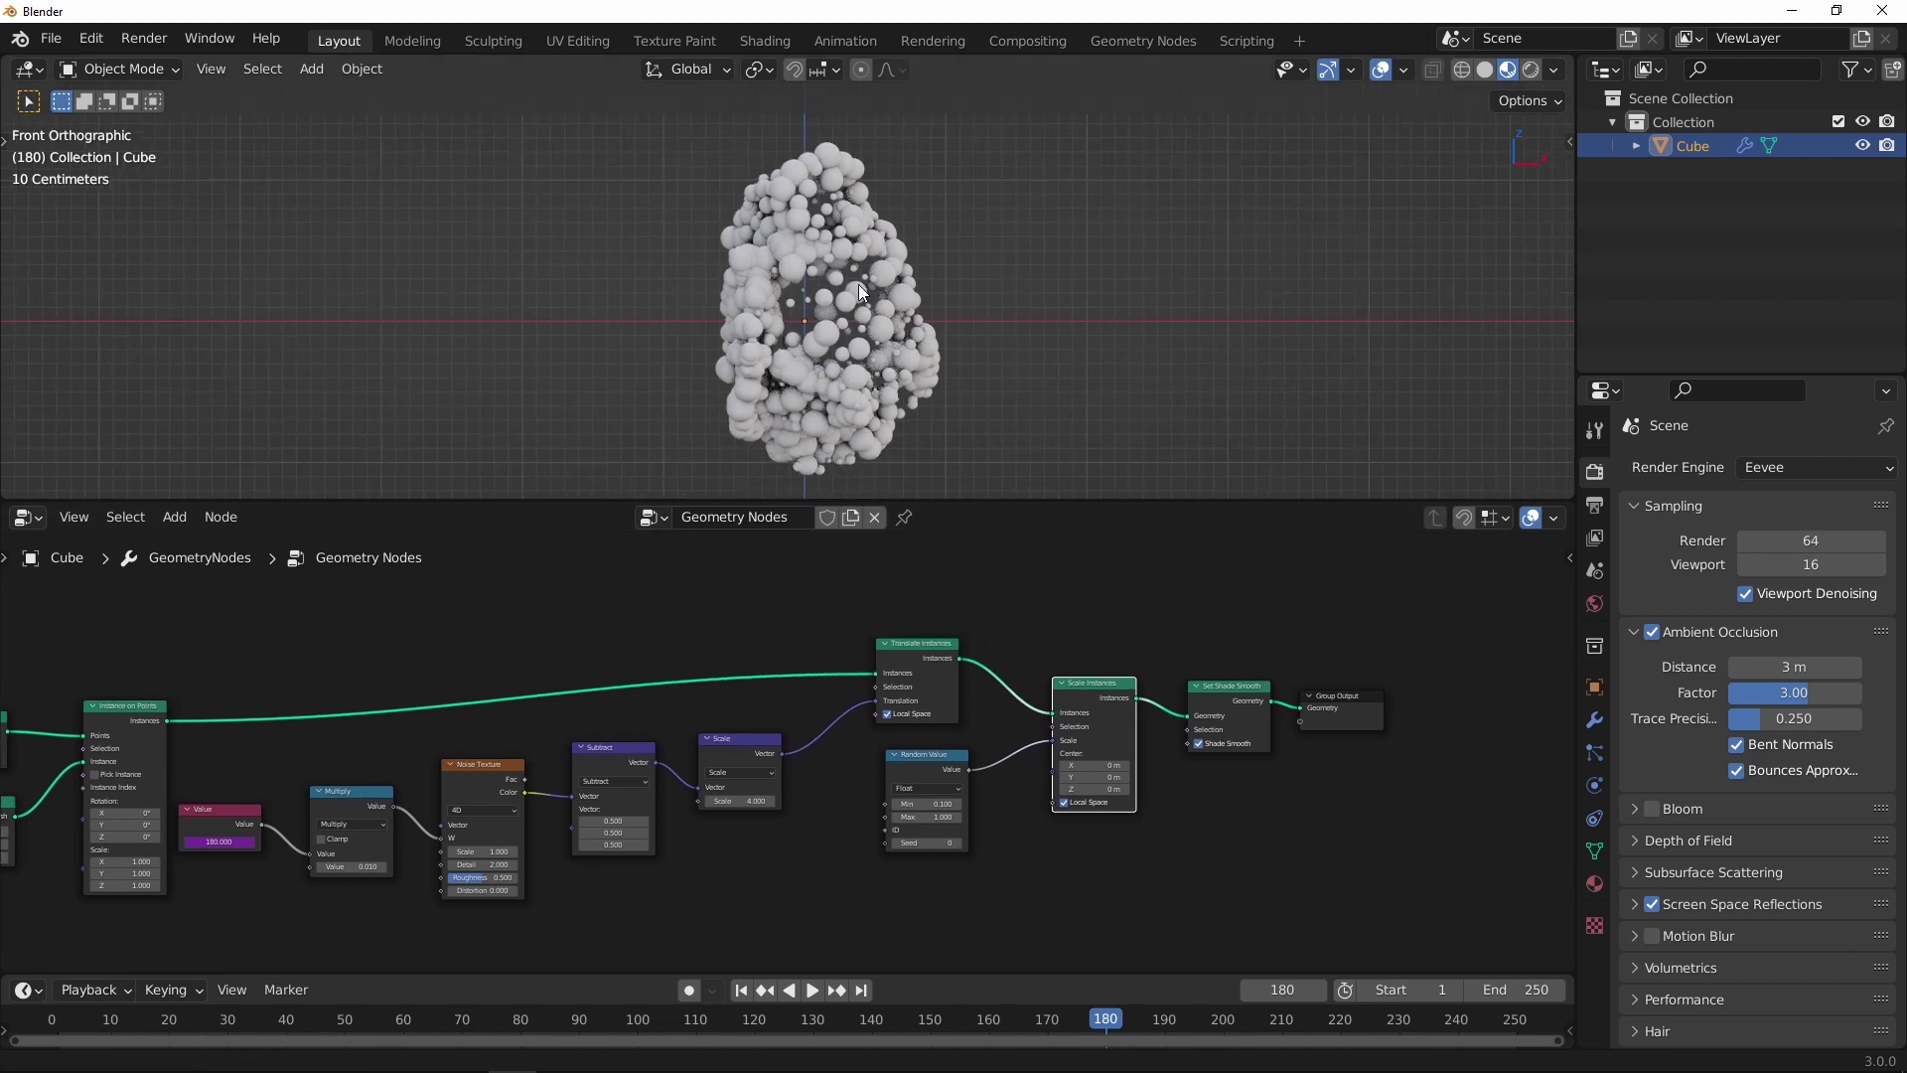
{"action": "middle_click_drag", "start_coordinate": [923, 325], "coordinate": [988, 434], "text": "ctrl"}
{"action": "left_click_drag", "start_coordinate": [1333, 696], "coordinate": [1362, 715]}
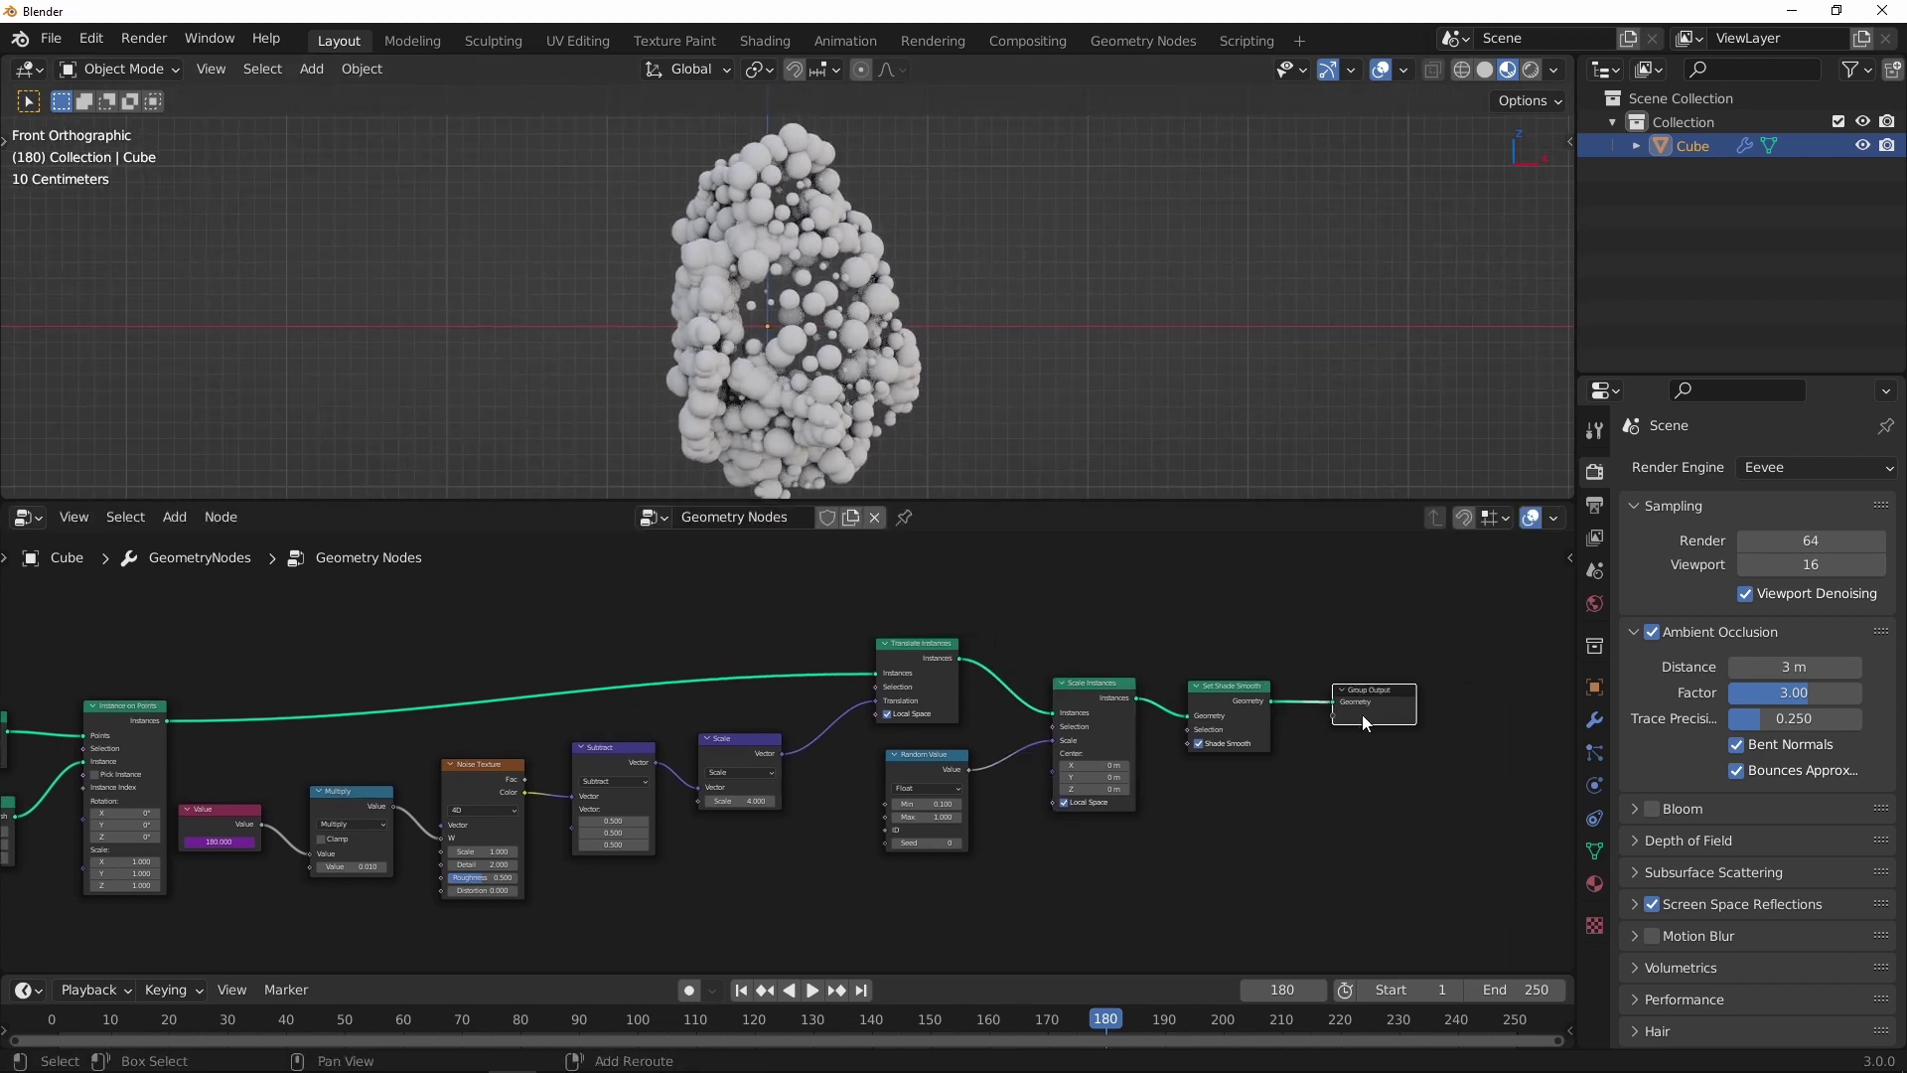
{"action": "scroll", "coordinate": [1491, 746], "scroll_direction": "down", "scroll_amount": 1, "text": "ctrl"}
Step: Assign the existing 'Material' to the object
{"action": "left_click", "coordinate": [1593, 886]}
{"action": "left_click", "coordinate": [1634, 566]}
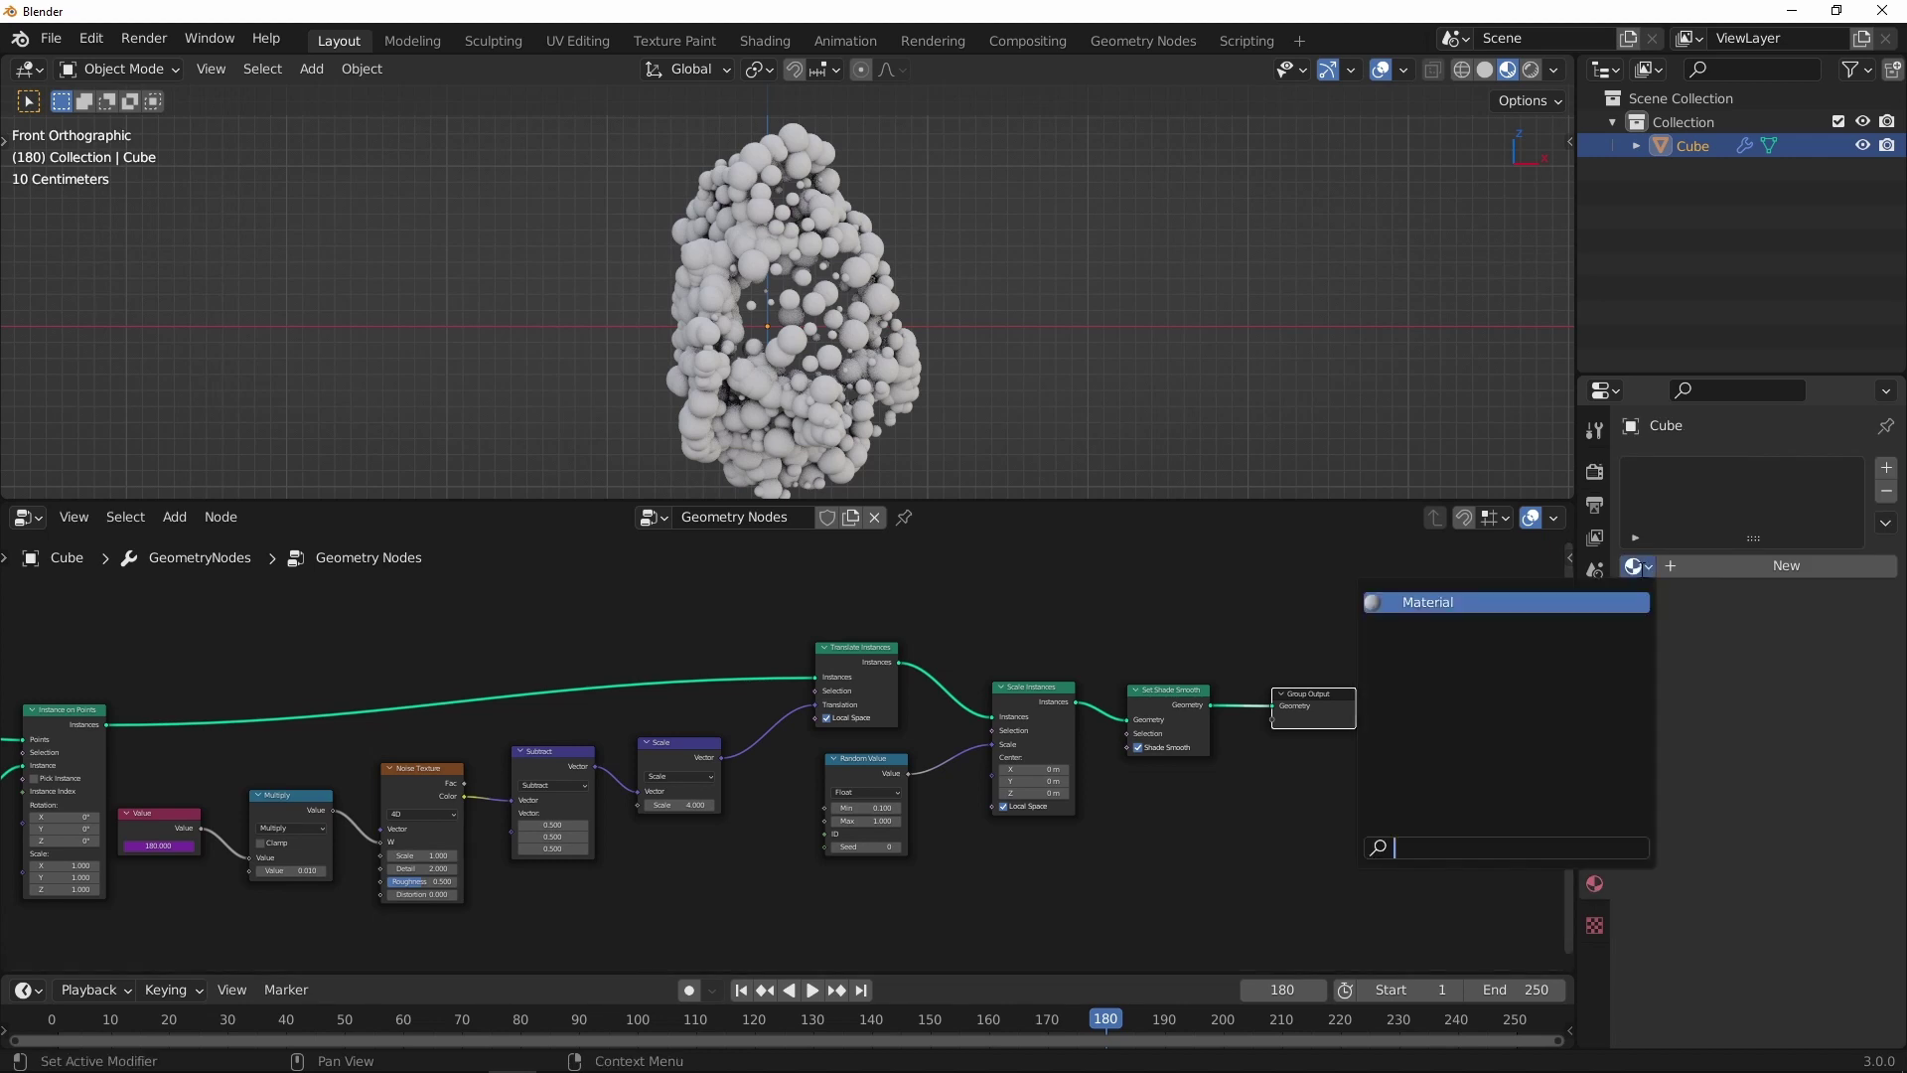
{"action": "left_click", "coordinate": [1477, 603]}
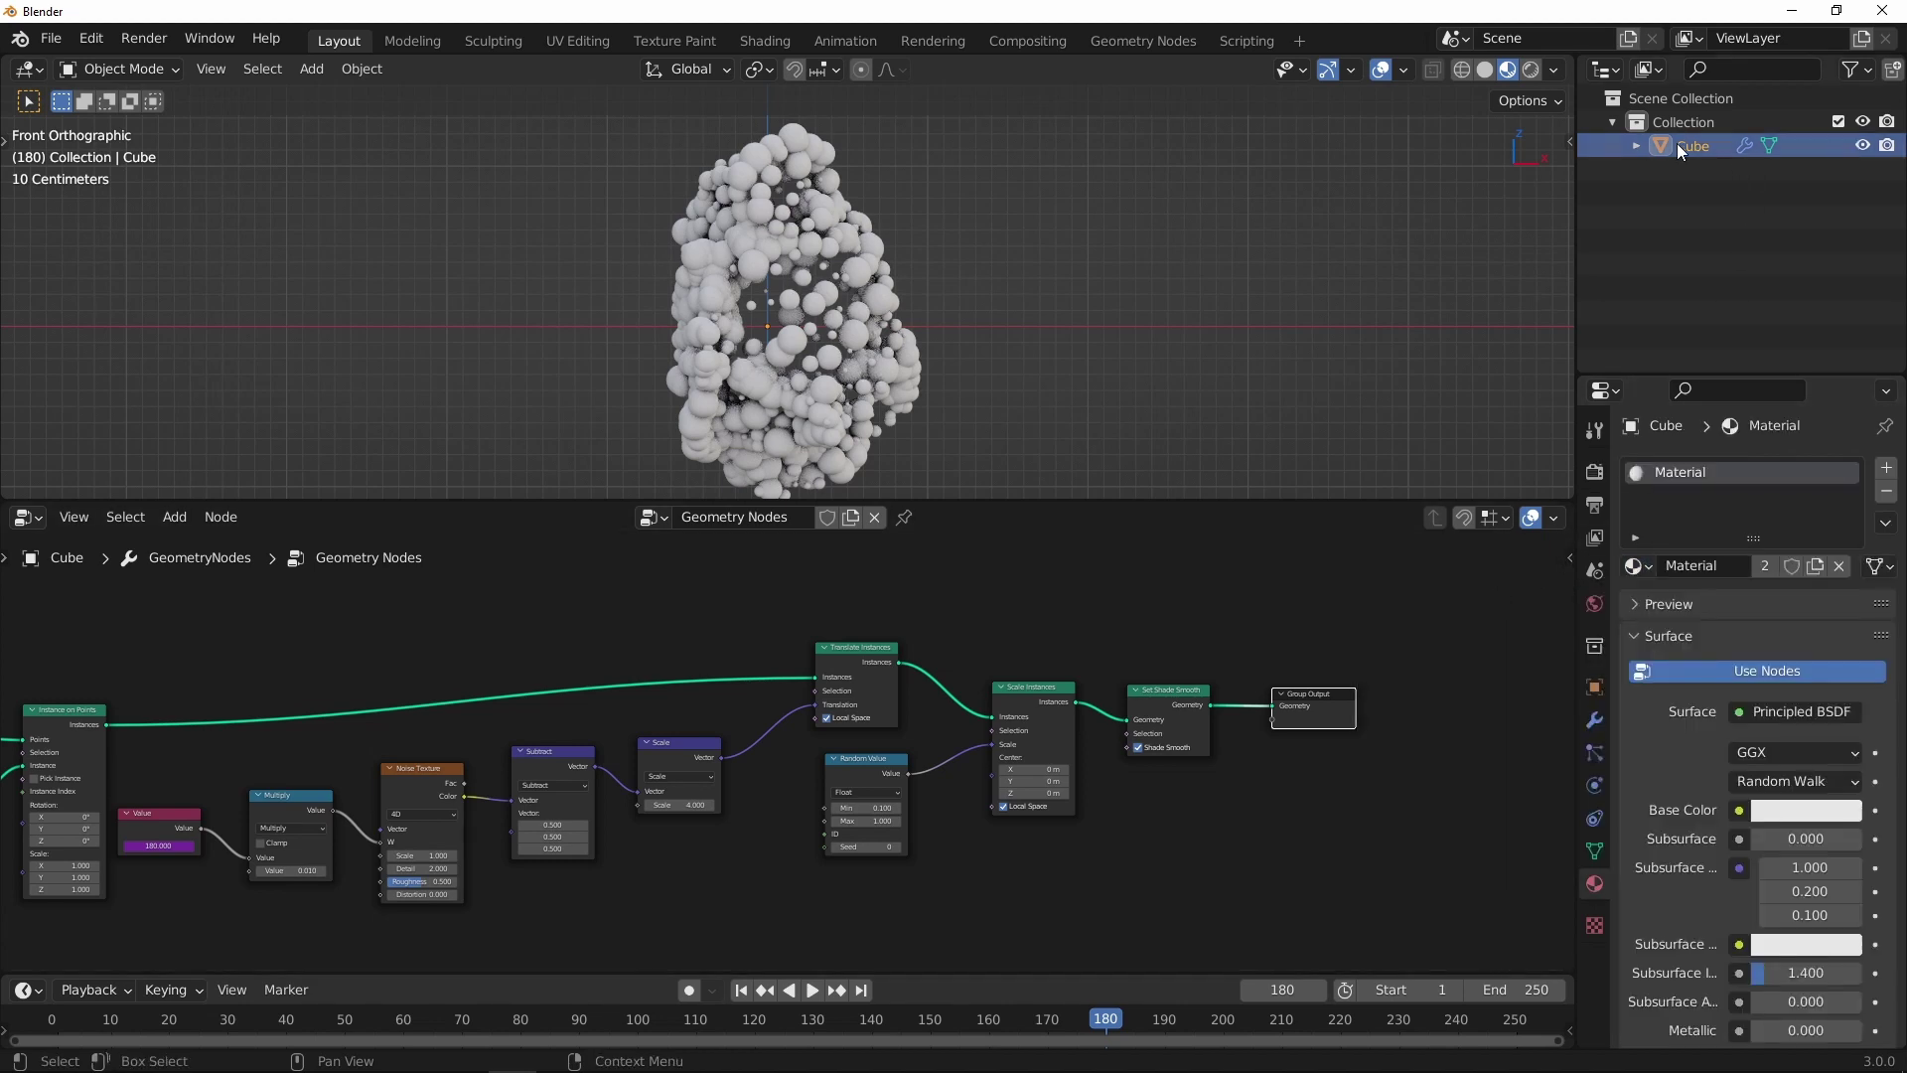
Step: Rename the object from Cube to 'geonodes' and widen the side panels
{"action": "double_click", "coordinate": [1707, 148]}
{"action": "type", "text": "geonodes"}
{"action": "key", "text": "Return"}
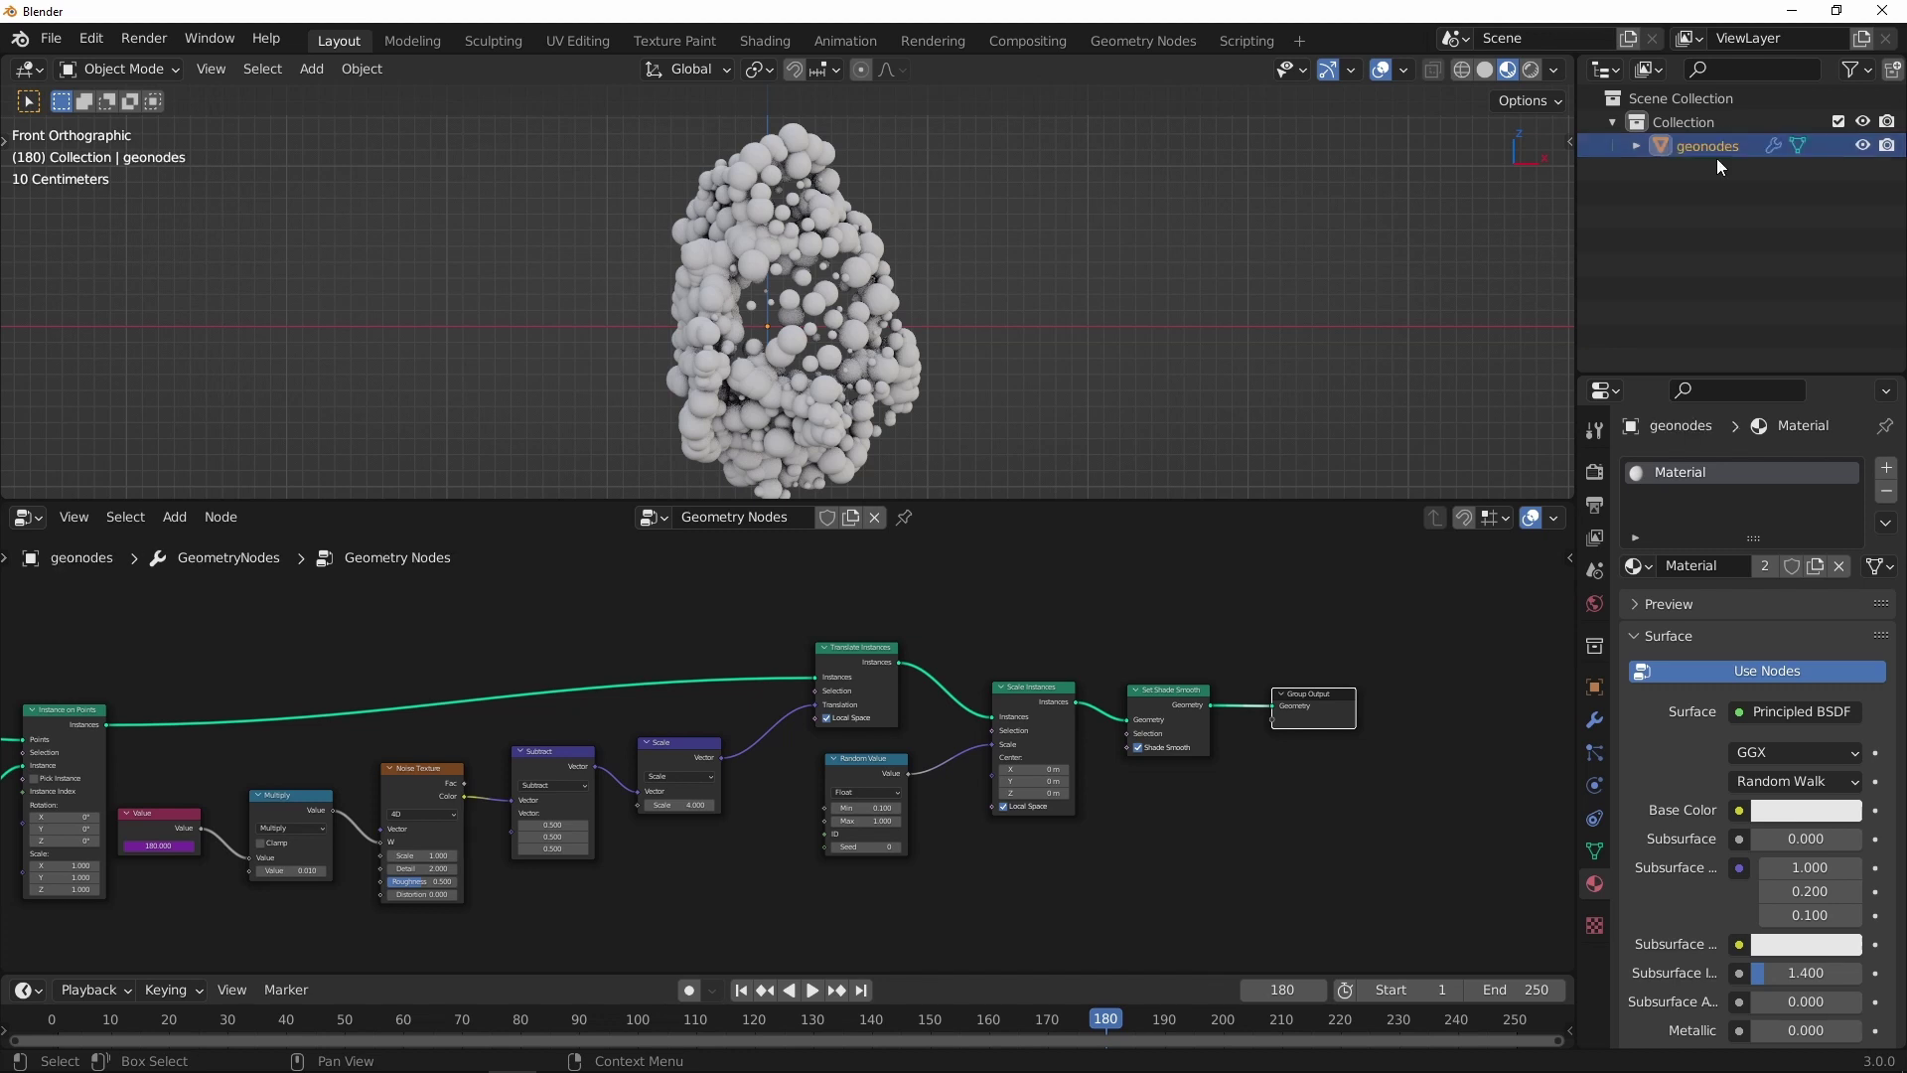
{"action": "left_click_drag", "start_coordinate": [1576, 279], "coordinate": [1542, 278]}
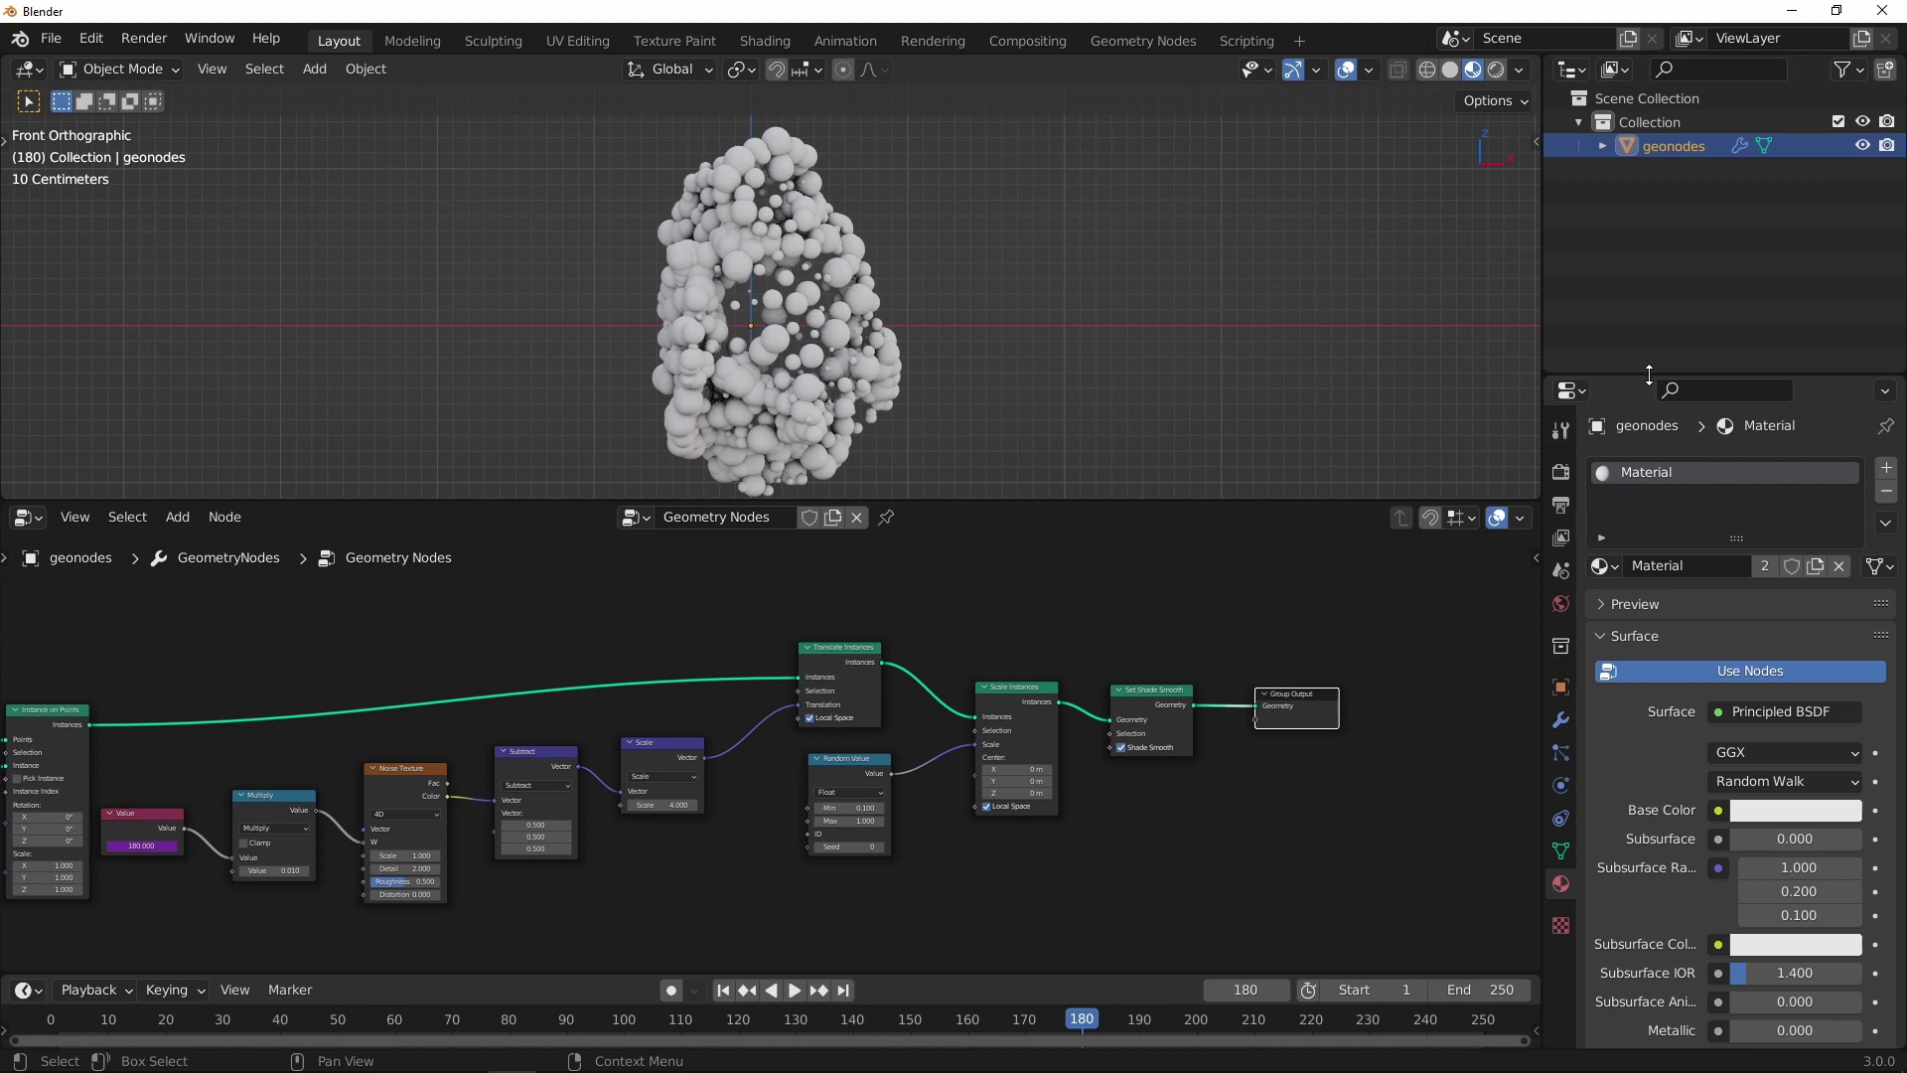
Step: Move the Group Output node right to make room at the end of the tree
{"action": "left_click_drag", "start_coordinate": [1648, 375], "coordinate": [1649, 346]}
{"action": "scroll", "coordinate": [785, 452], "scroll_direction": "up", "scroll_amount": 2}
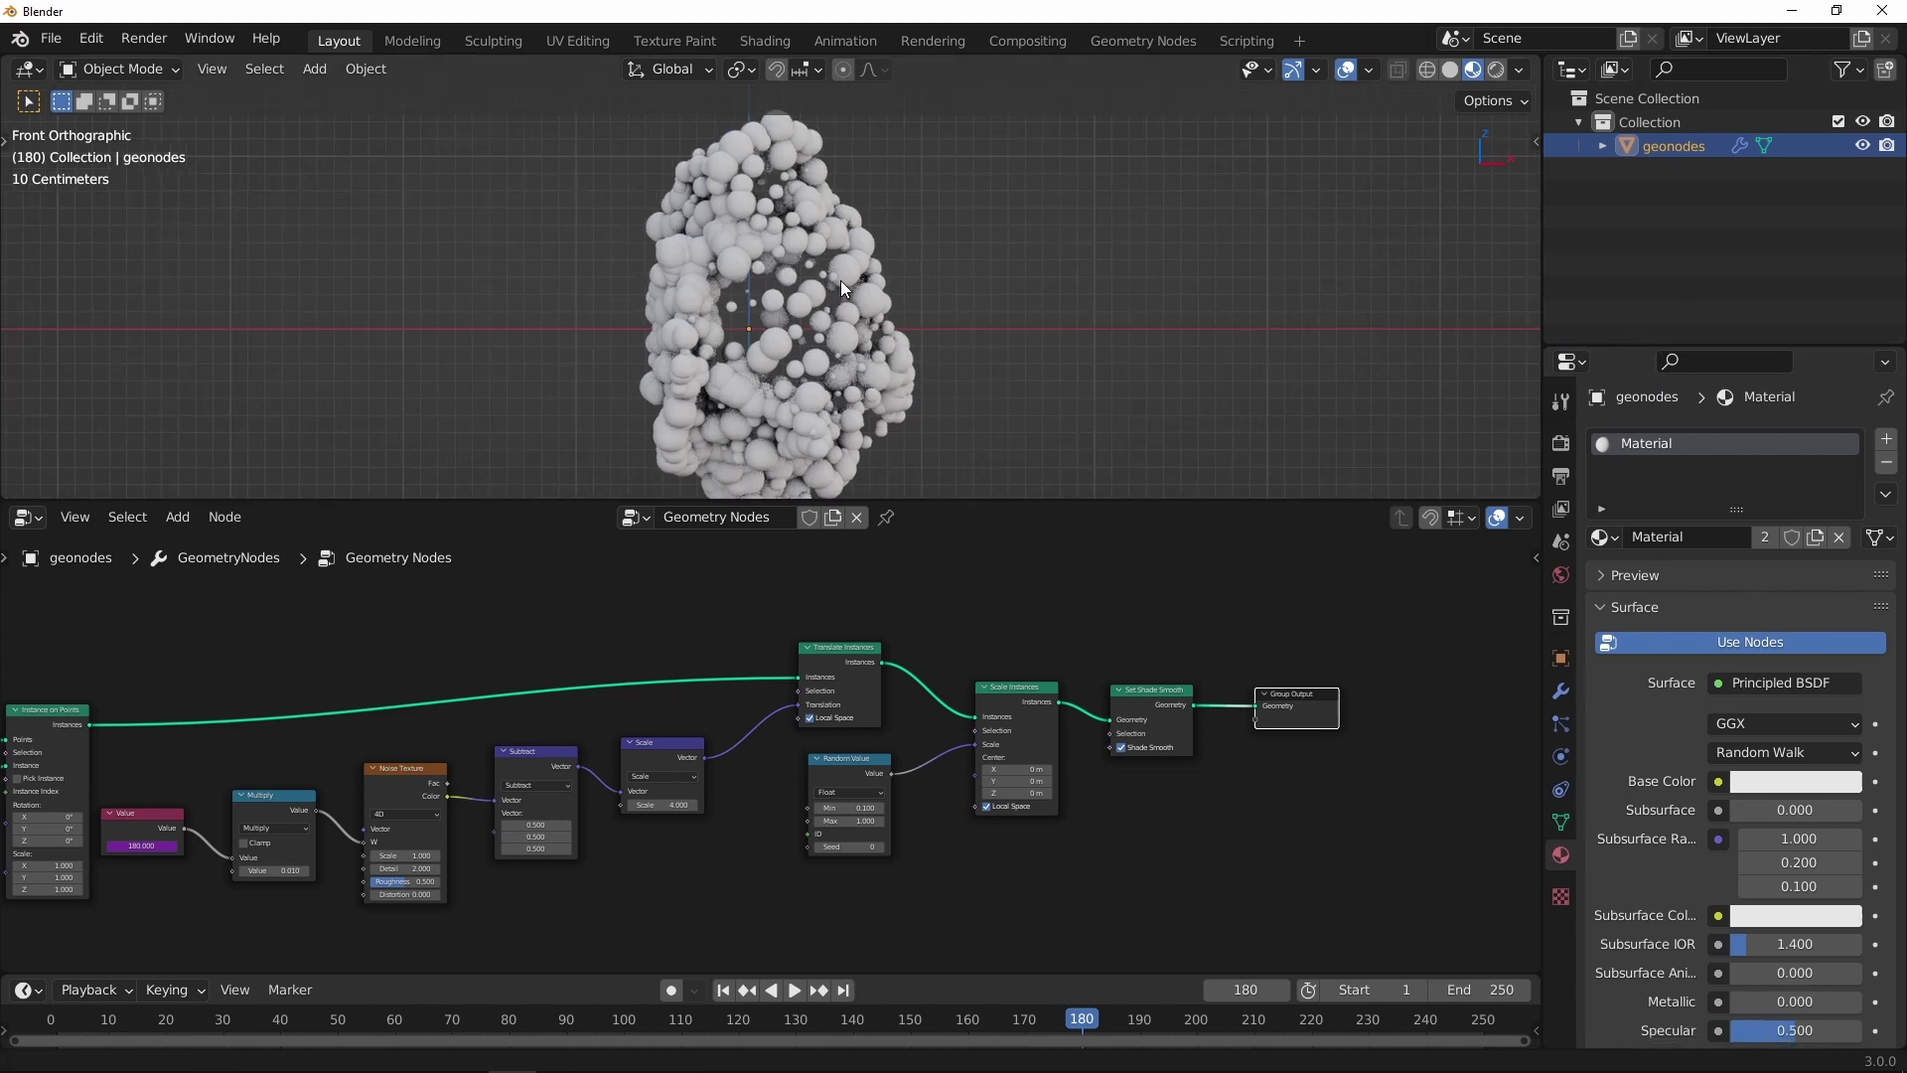
{"action": "scroll", "coordinate": [783, 452], "scroll_direction": "up", "scroll_amount": 2}
{"action": "scroll", "coordinate": [1291, 578], "scroll_direction": "up", "scroll_amount": 1}
{"action": "middle_click_drag", "start_coordinate": [1293, 578], "coordinate": [859, 631]}
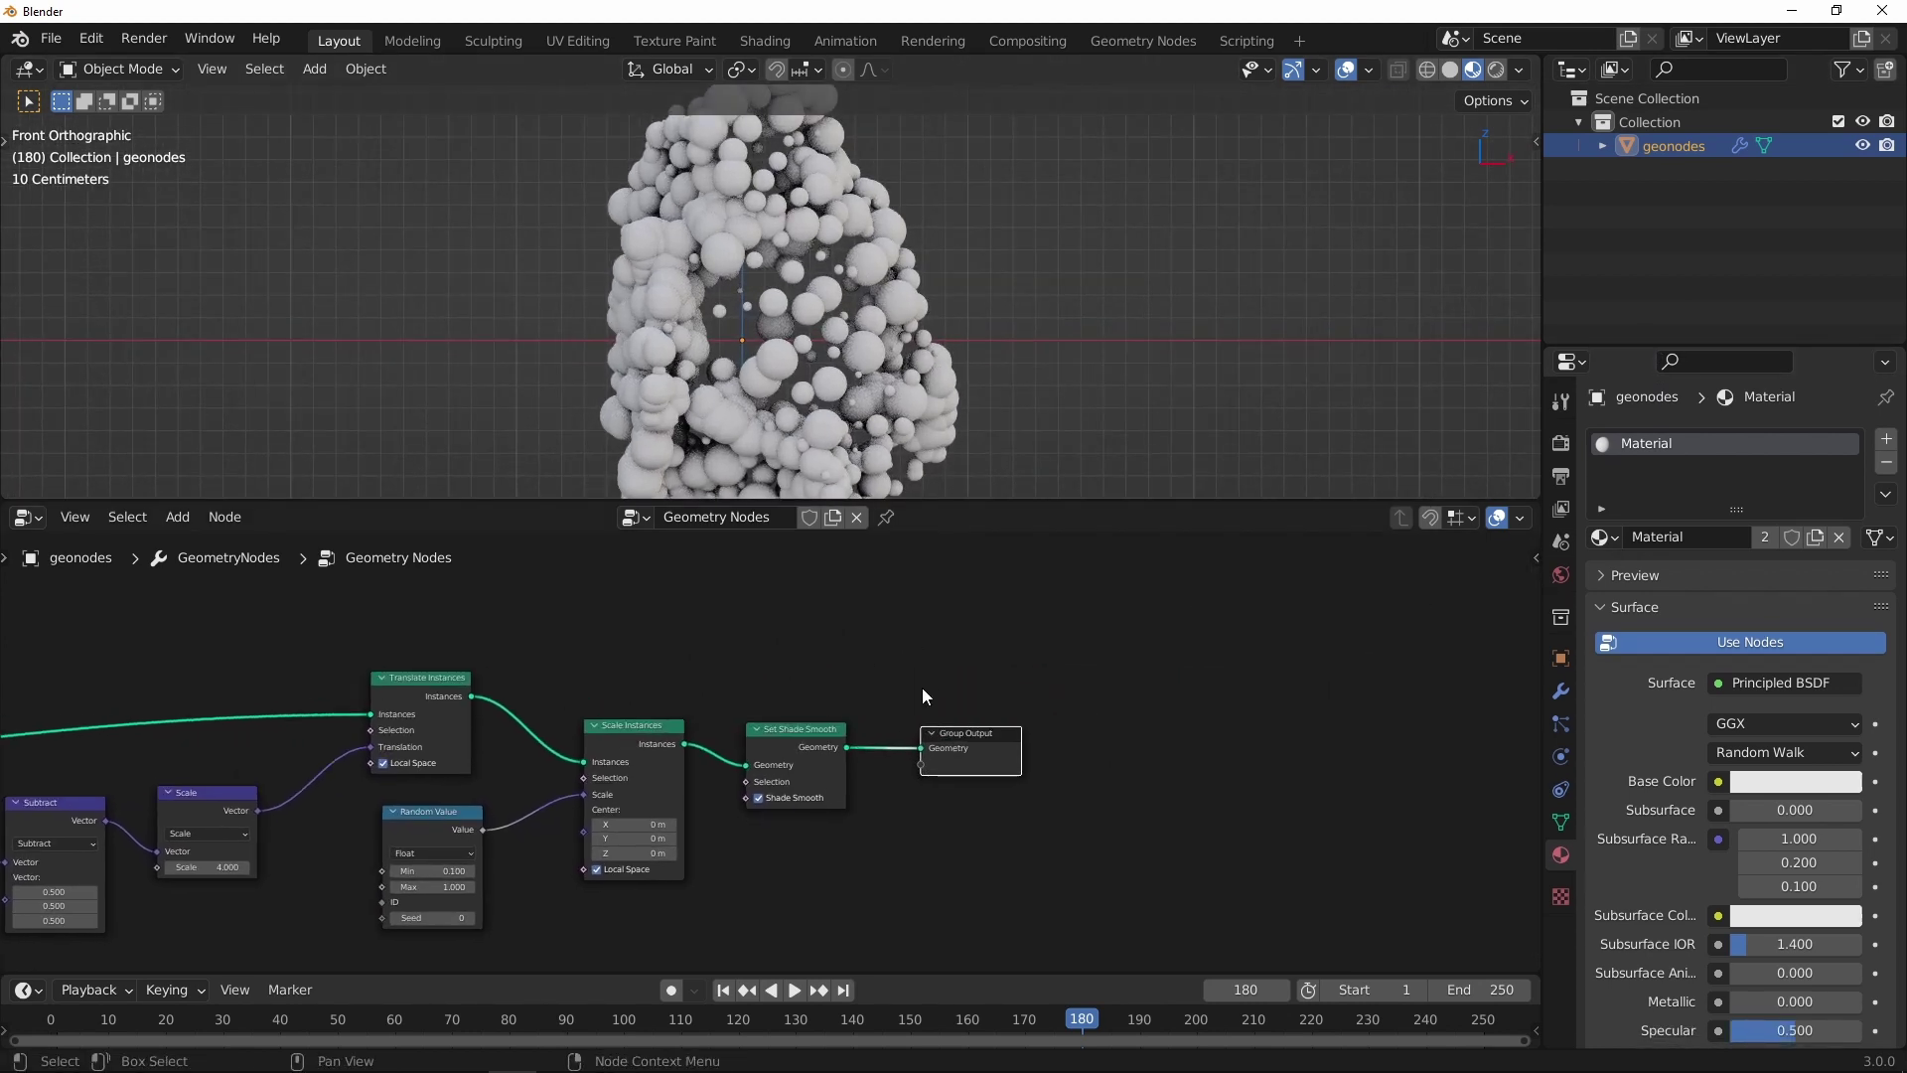
{"action": "key", "text": "g"}
{"action": "left_click", "coordinate": [1077, 670]}
Step: Add a Set Material node assigning 'Material' before Group Output, then split the 3D view
{"action": "key", "text": "shift+a"}
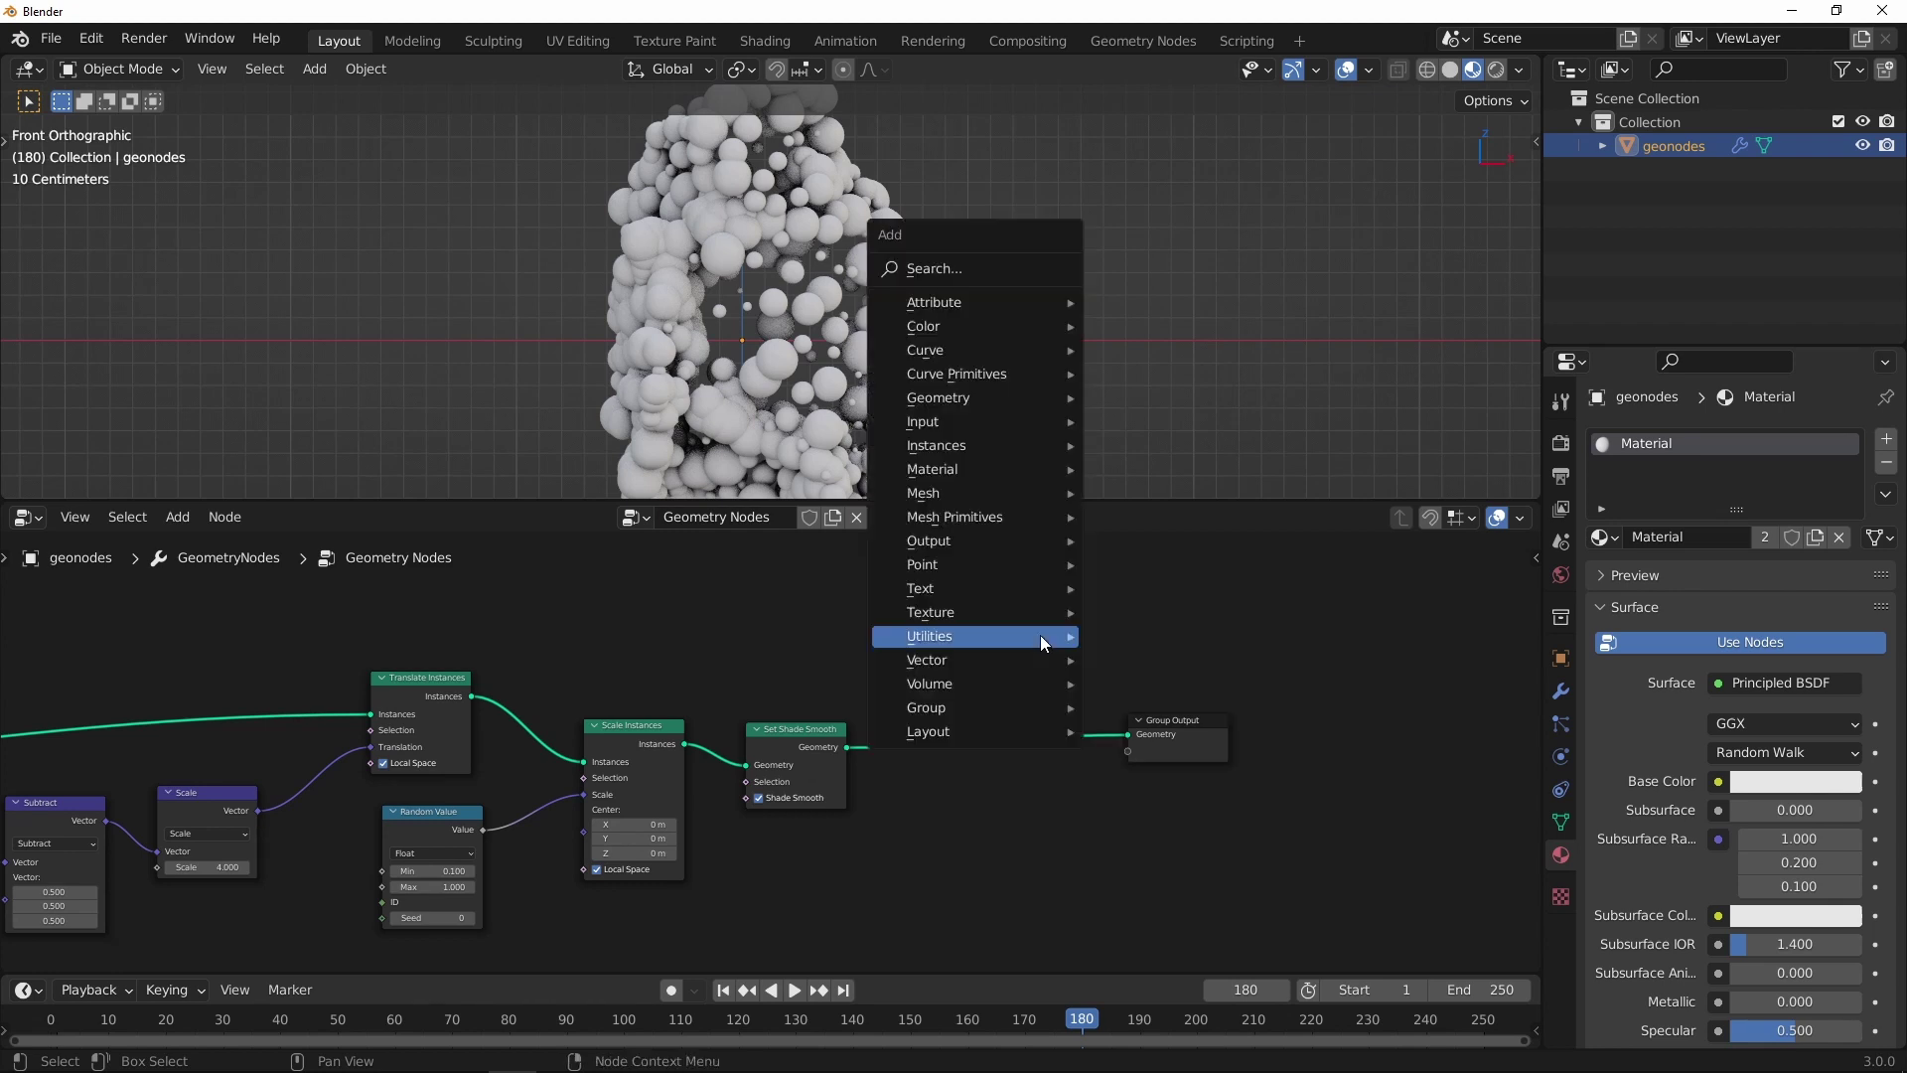
{"action": "mouse_move", "coordinate": [933, 469]}
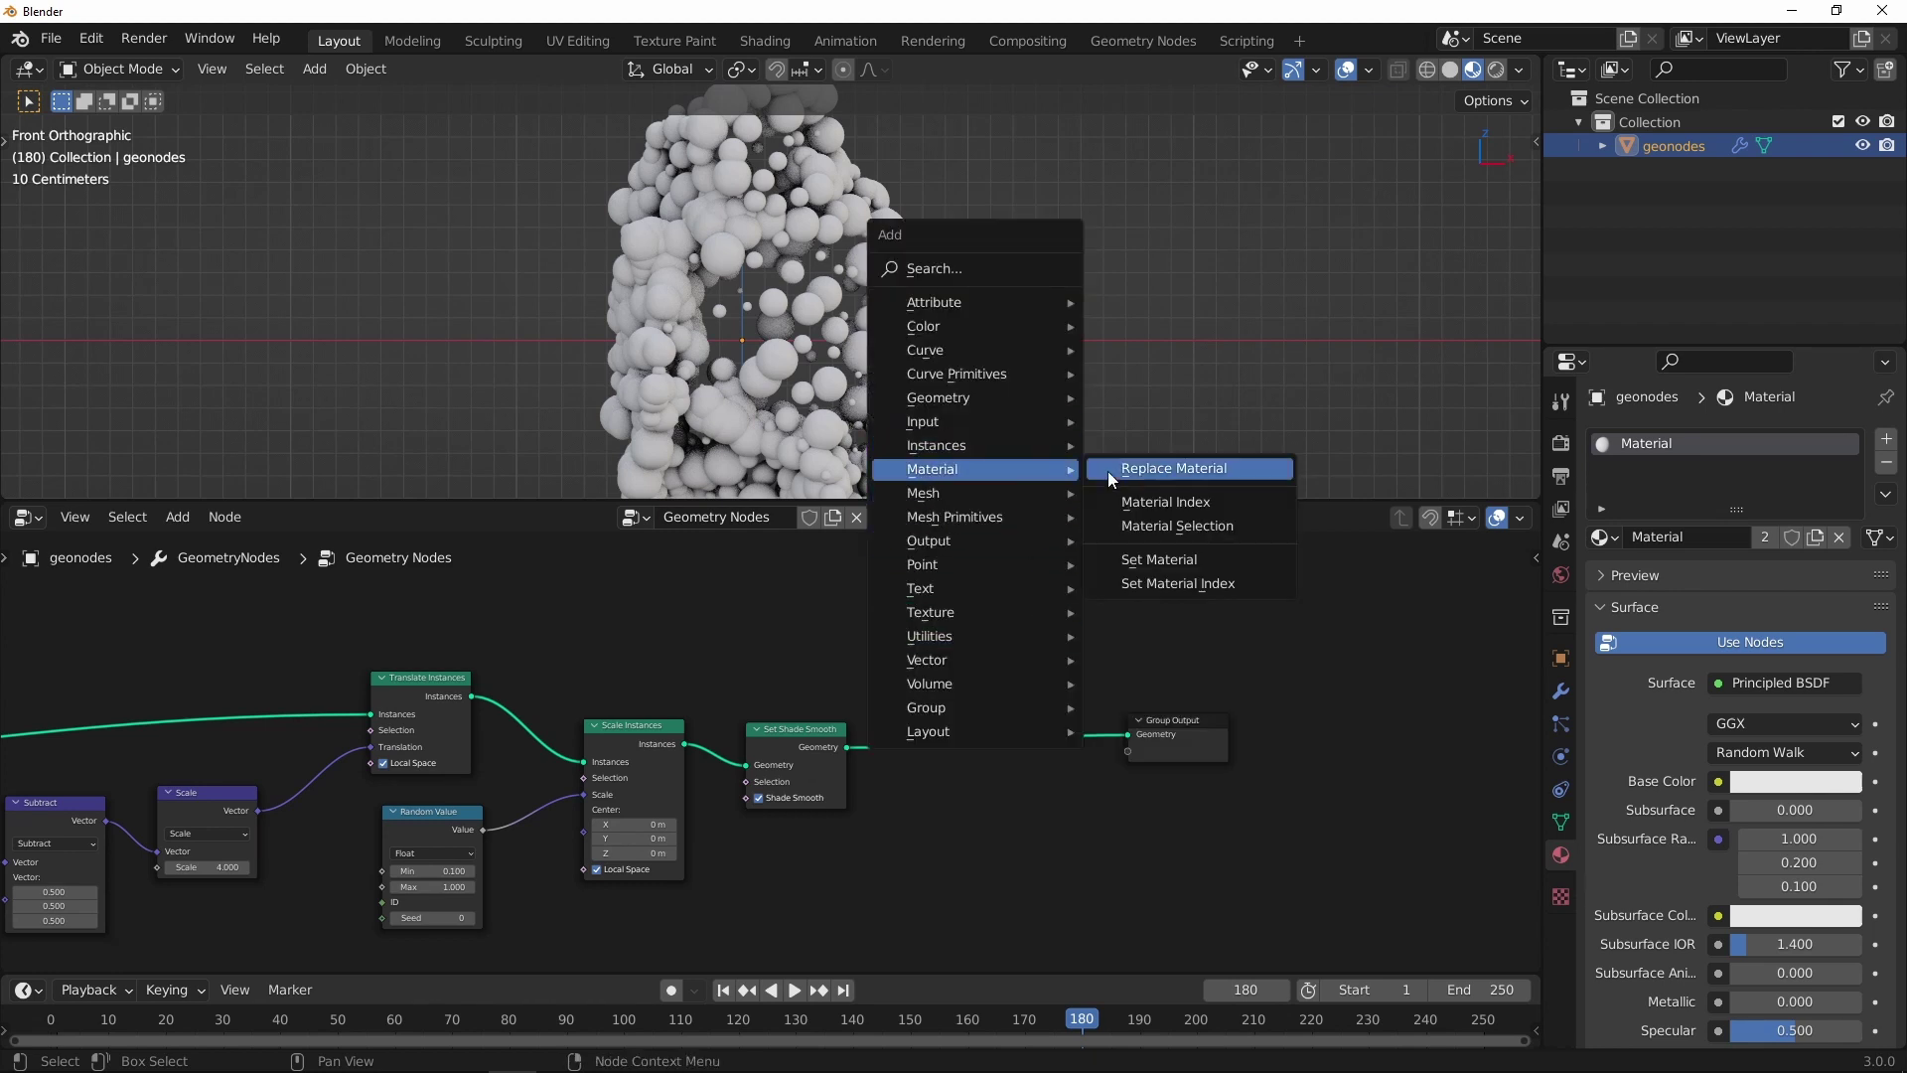
{"action": "left_click", "coordinate": [1193, 557]}
{"action": "left_click", "coordinate": [947, 707]}
{"action": "scroll", "coordinate": [946, 706], "scroll_direction": "up", "scroll_amount": 3}
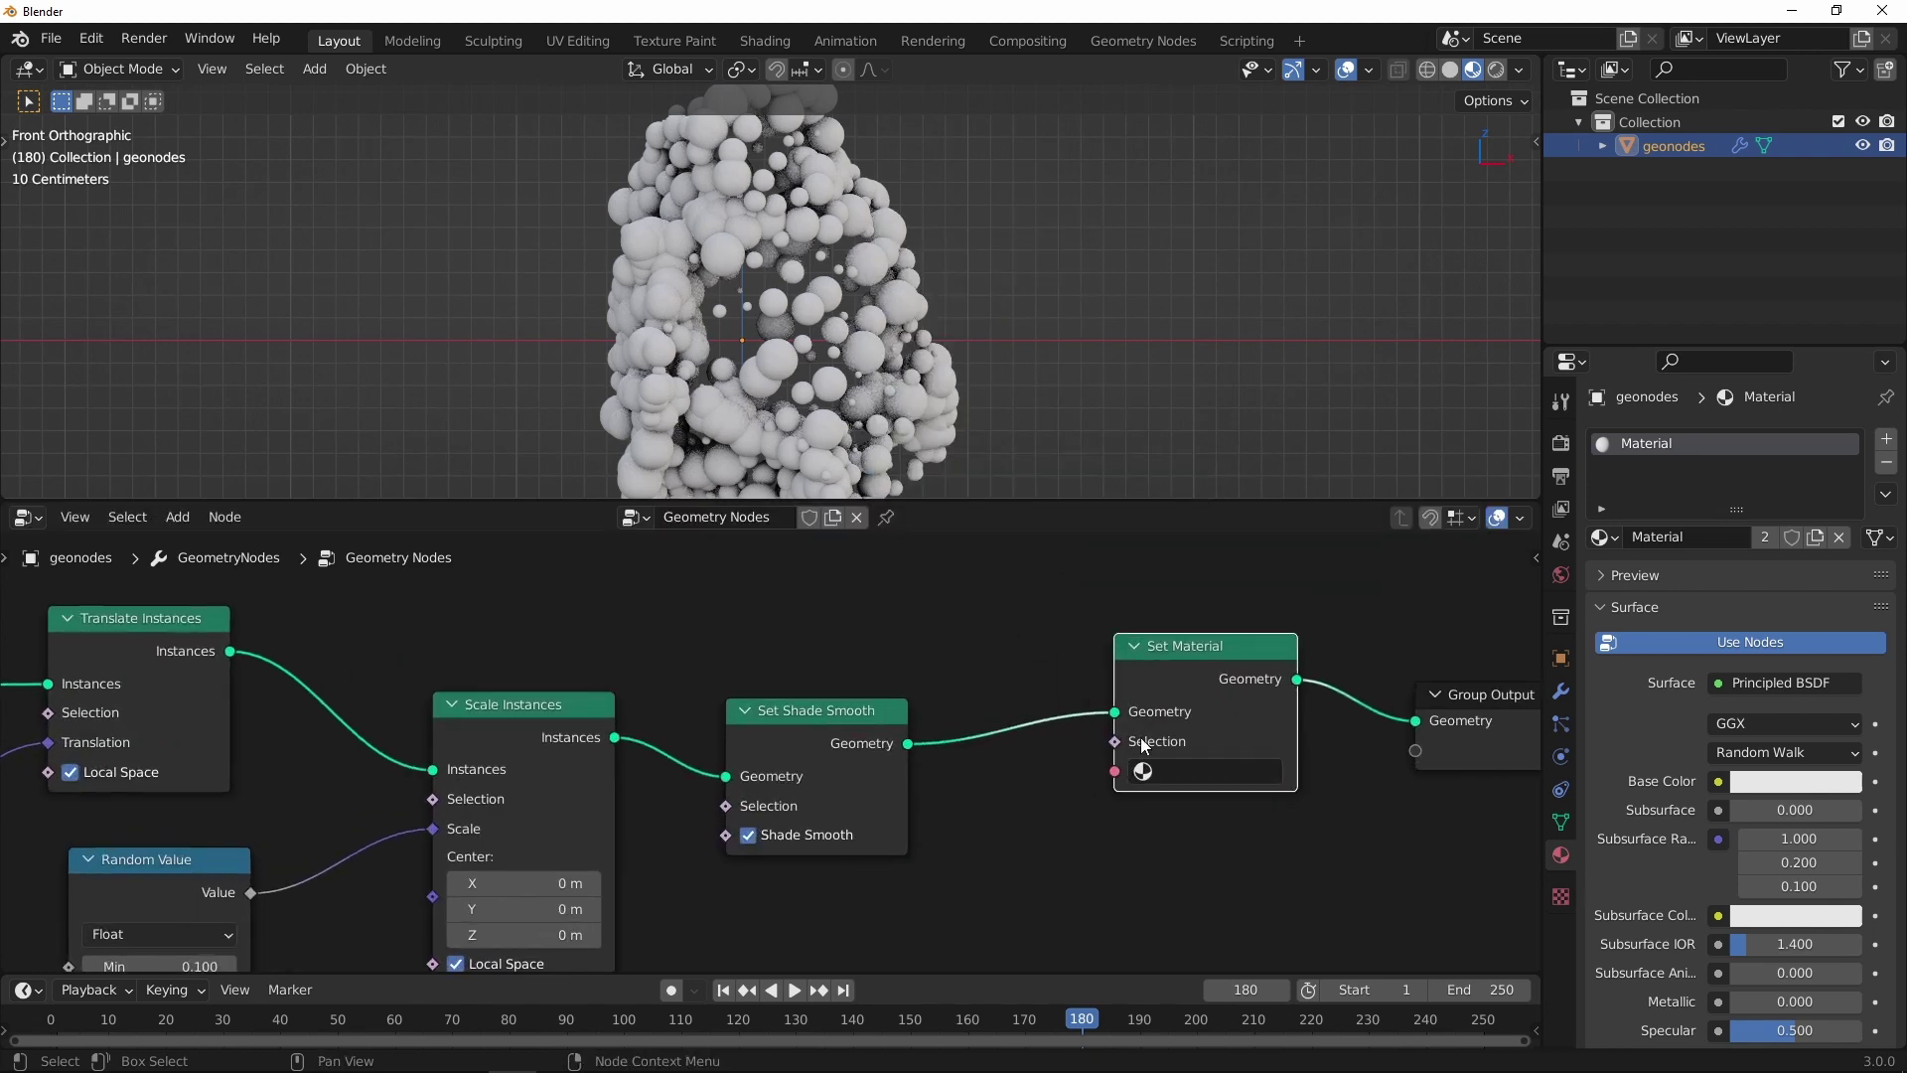
{"action": "left_click", "coordinate": [1192, 771]}
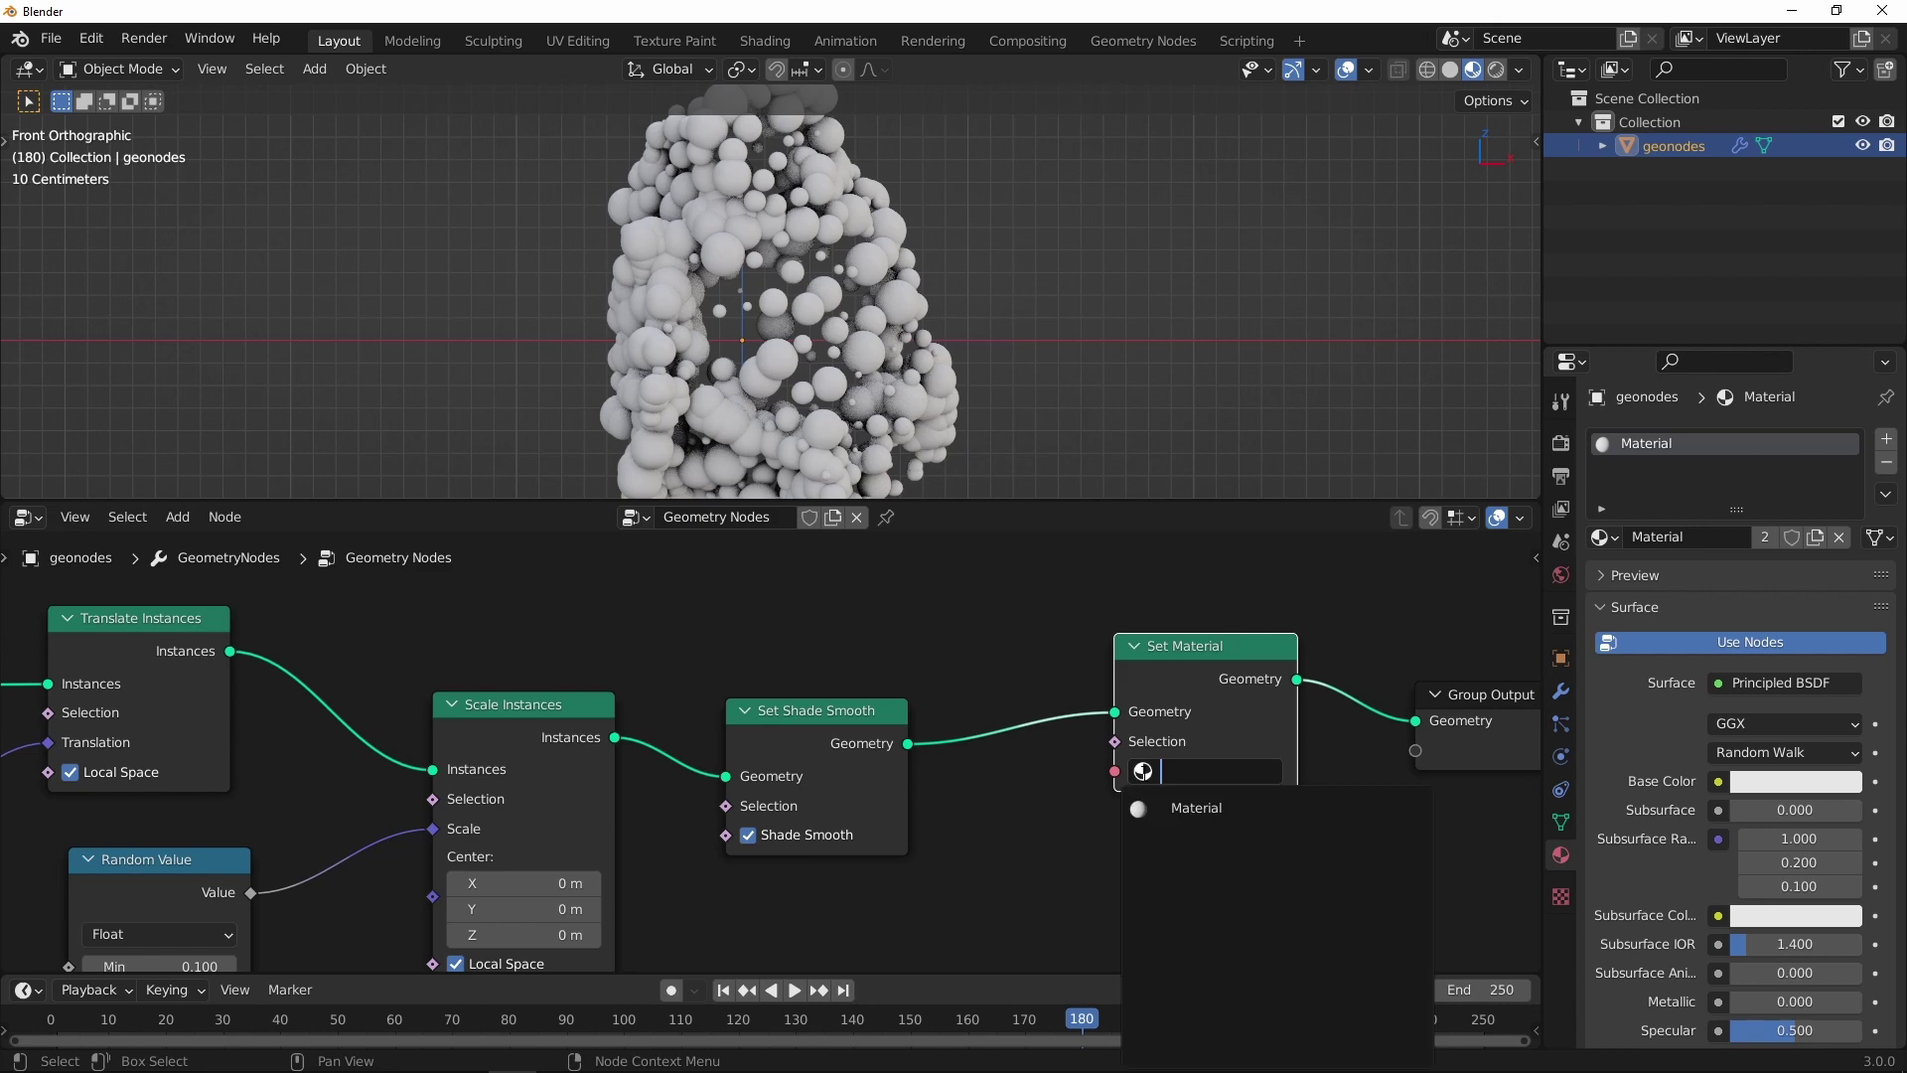
{"action": "left_click", "coordinate": [1185, 807]}
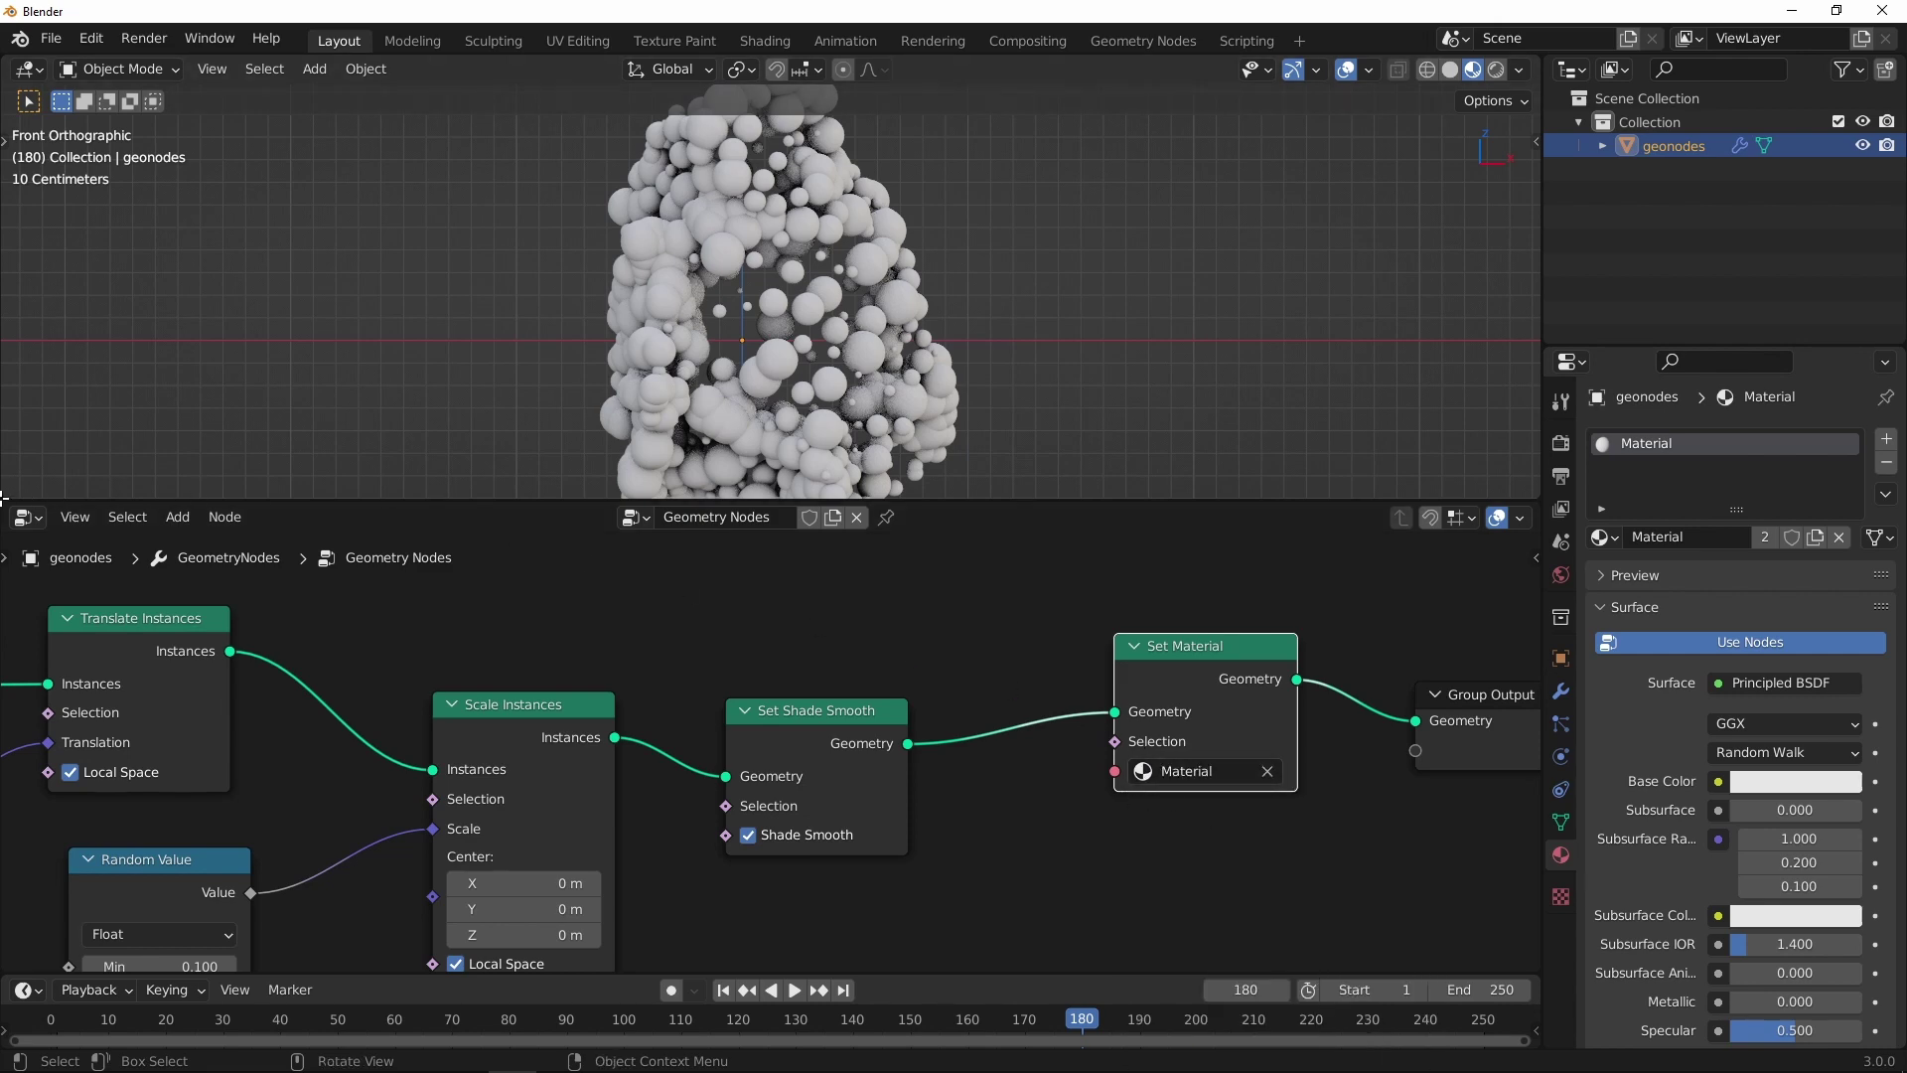
{"action": "left_click_drag", "start_coordinate": [5, 499], "coordinate": [728, 298]}
Step: Turn the new area into a Shader Editor with its sidebar hidden
{"action": "left_click", "coordinate": [26, 68]}
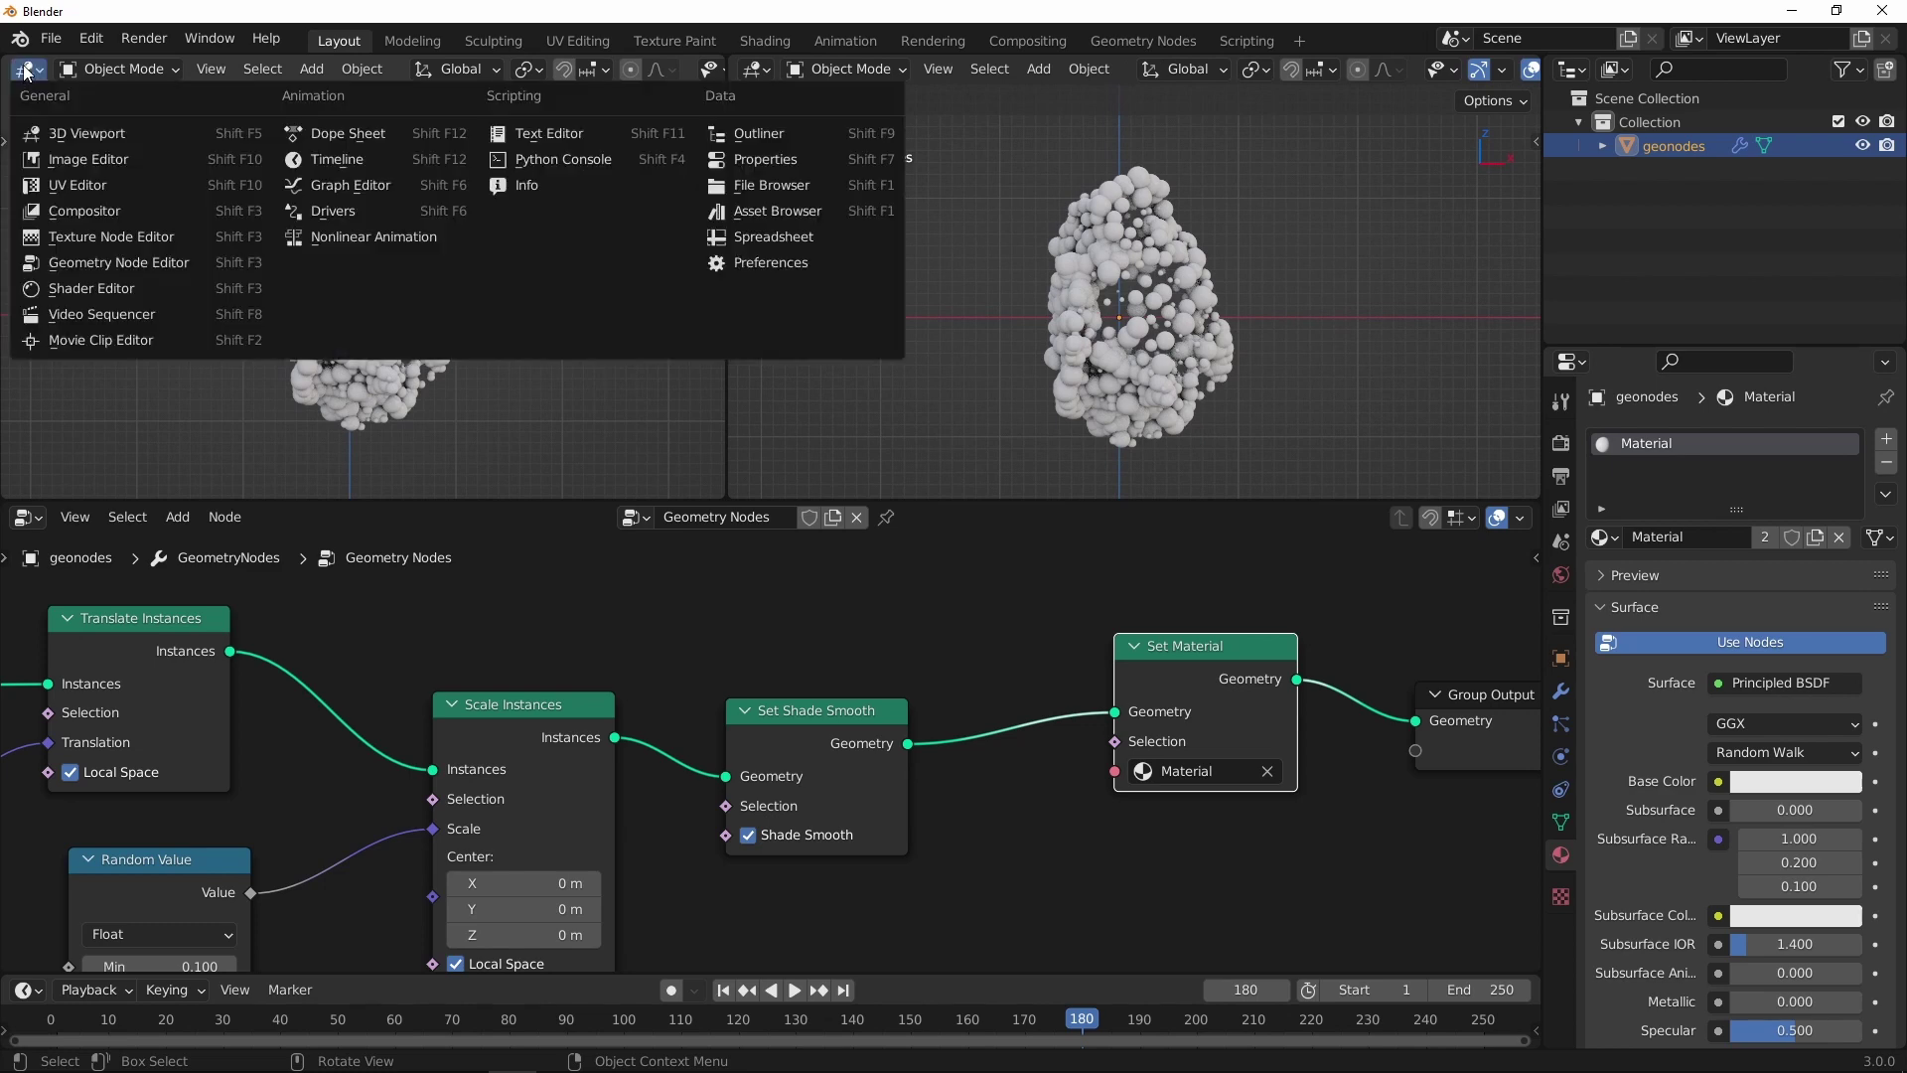
{"action": "left_click", "coordinate": [104, 288]}
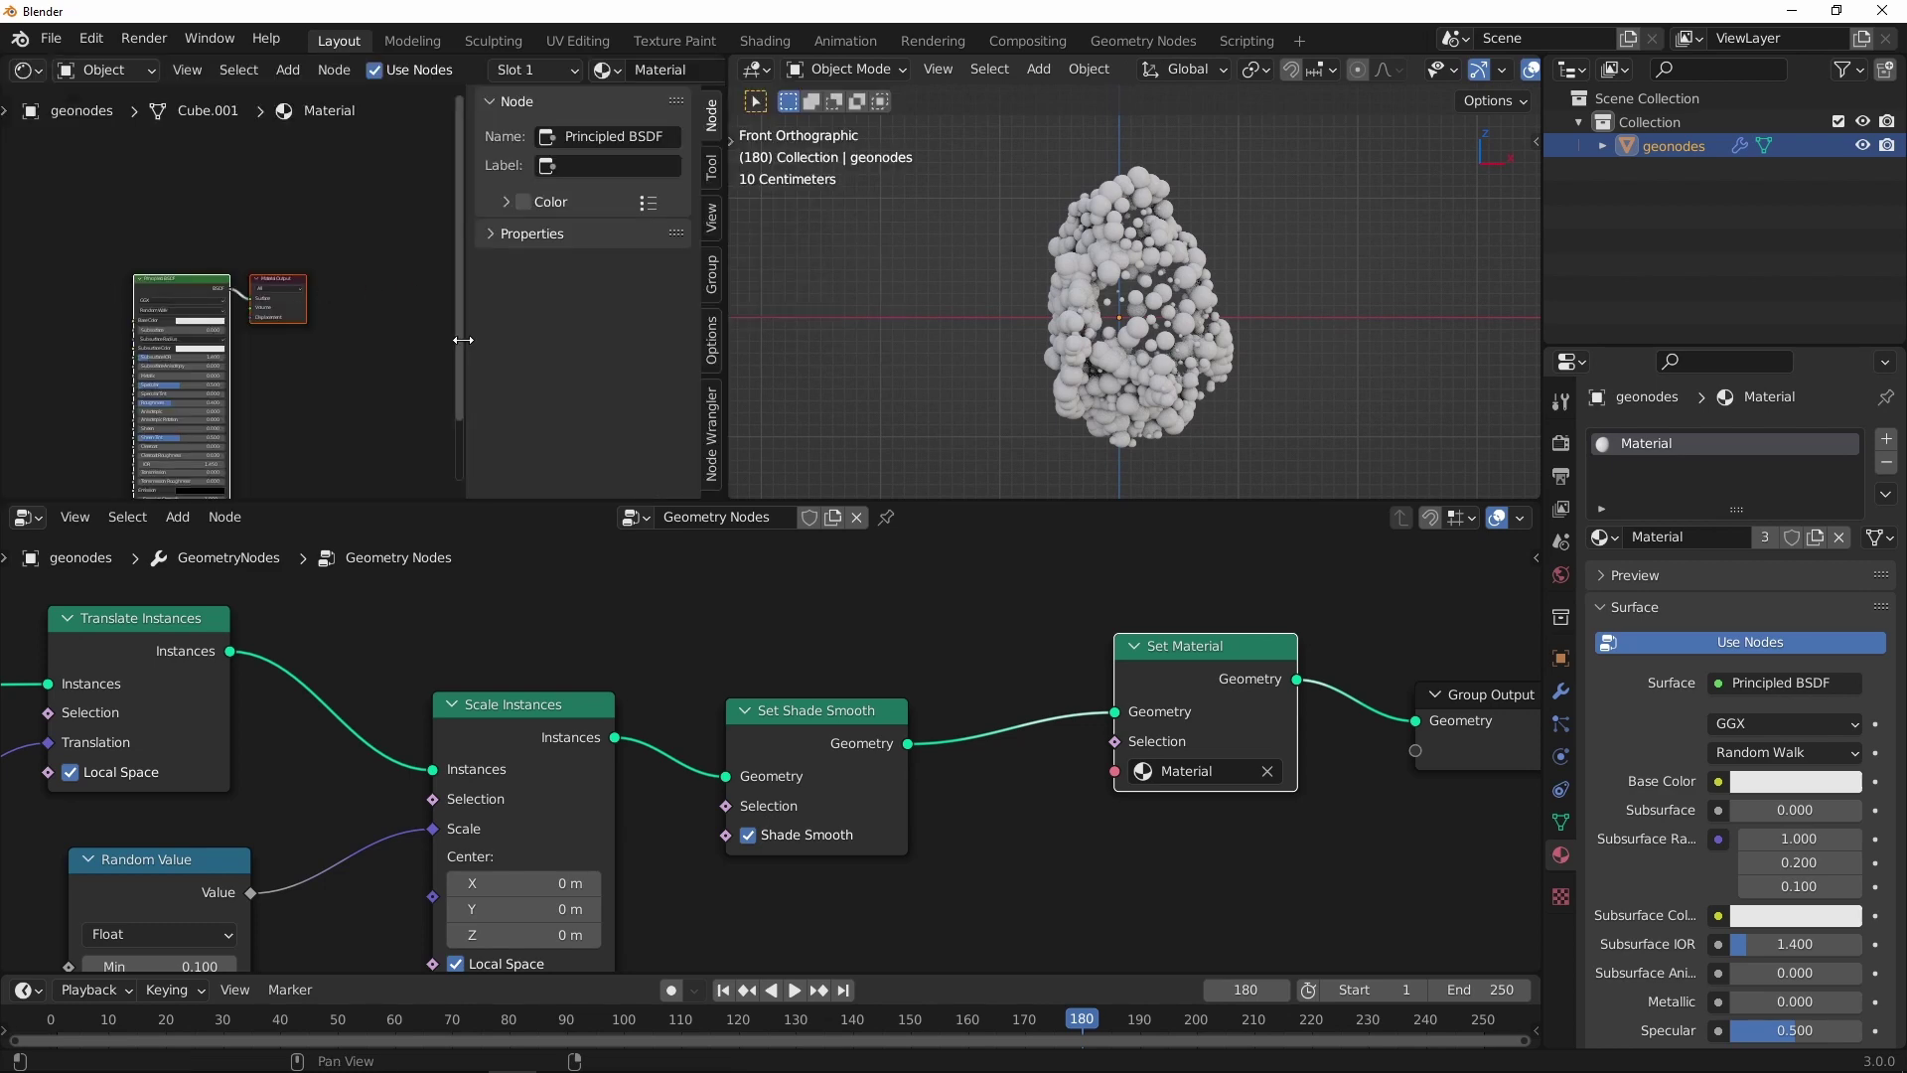
{"action": "left_click_drag", "start_coordinate": [464, 340], "coordinate": [597, 339]}
{"action": "scroll", "coordinate": [528, 358], "scroll_direction": "up", "scroll_amount": 3}
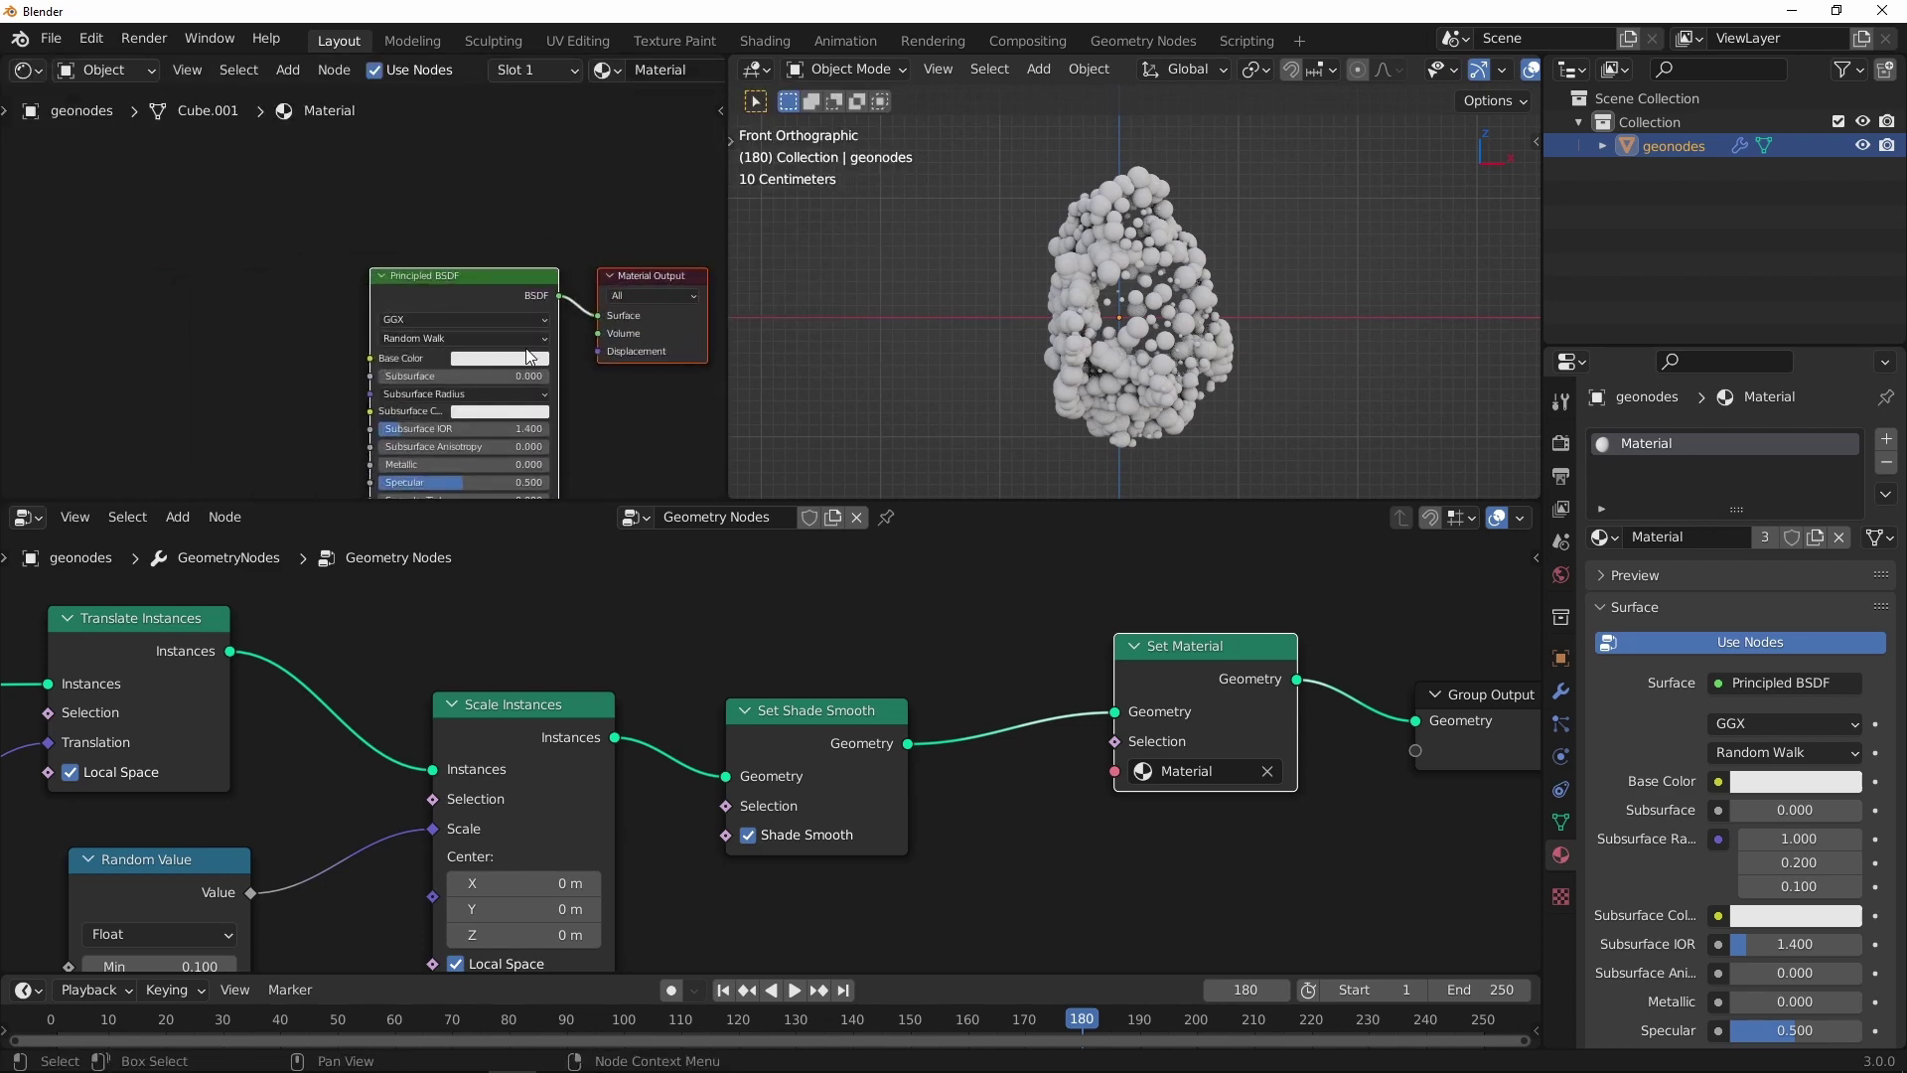
Step: Try a pink base colour, undo it, and resize the editors around the shader nodes
{"action": "left_click", "coordinate": [529, 357]}
{"action": "left_click_drag", "start_coordinate": [519, 216], "coordinate": [554, 194]}
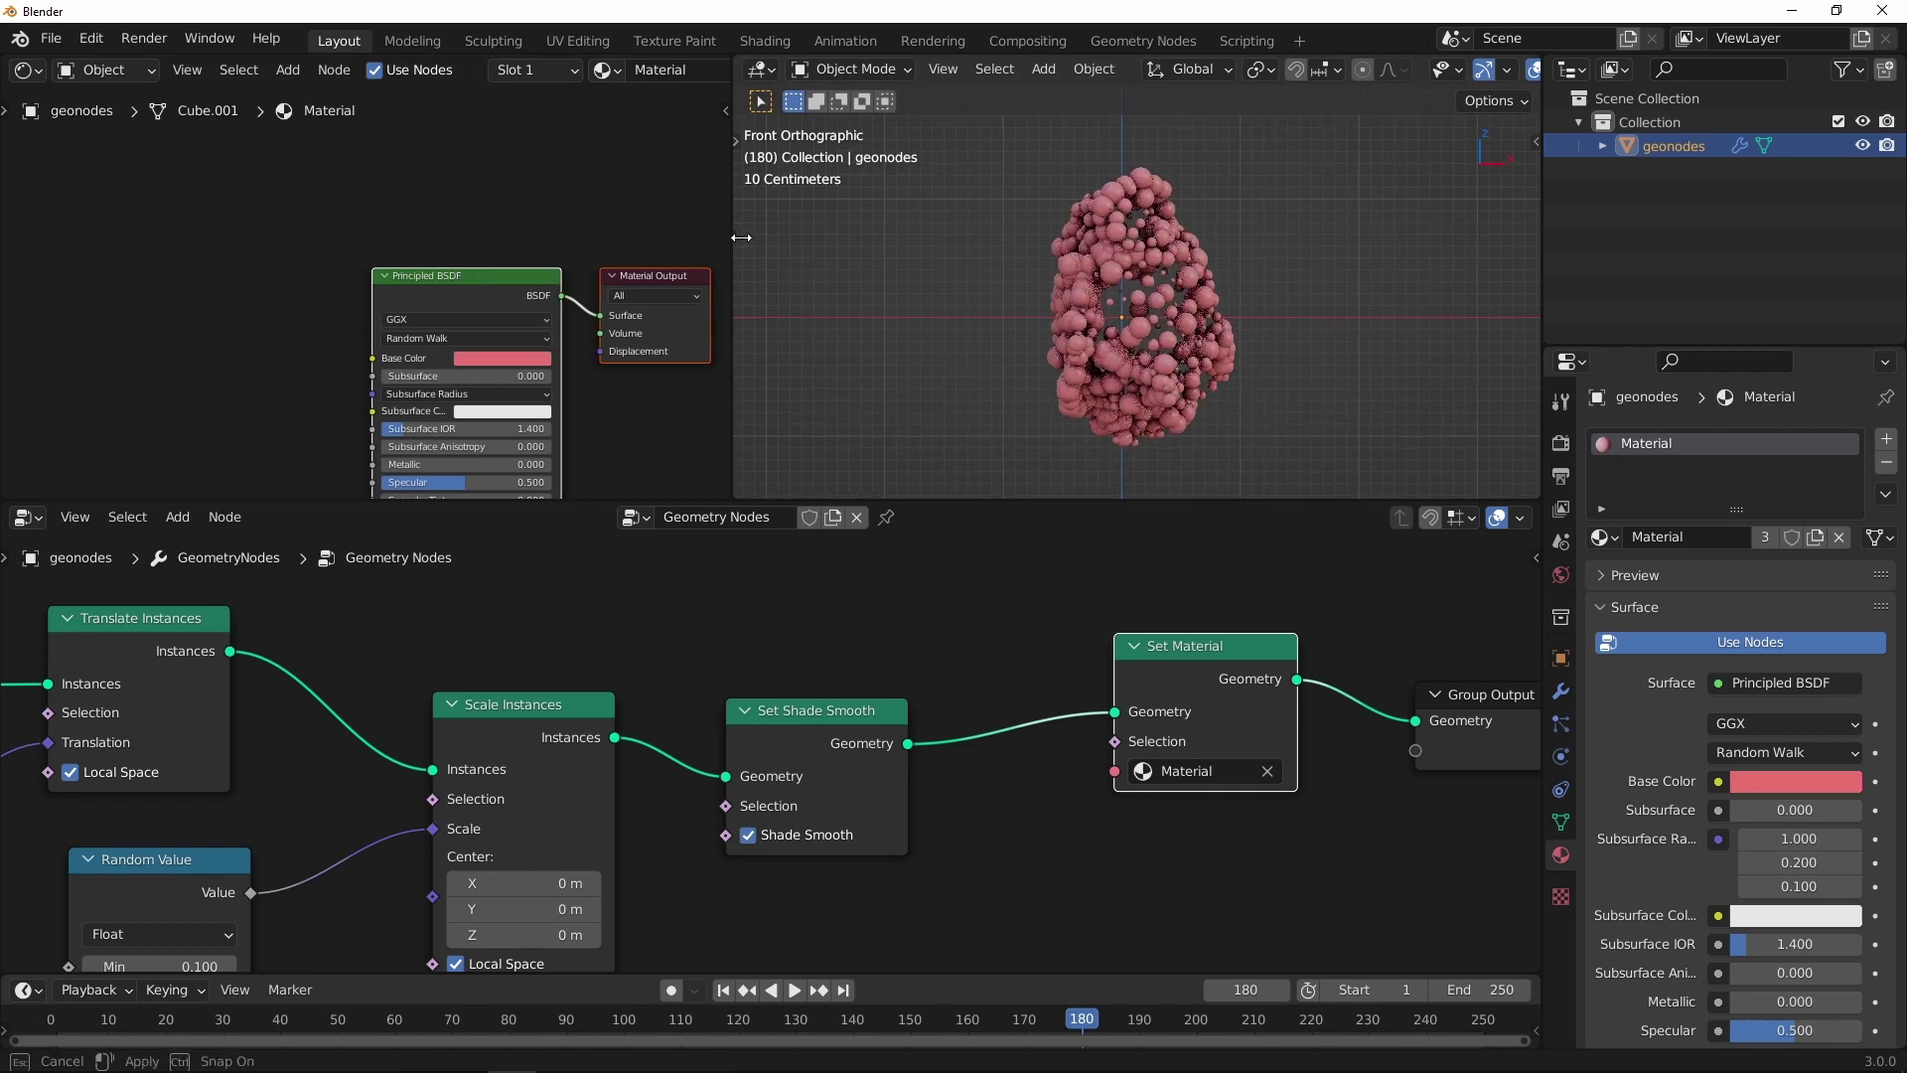
{"action": "left_click_drag", "start_coordinate": [727, 233], "coordinate": [966, 238]}
{"action": "key", "text": "ctrl+z"}
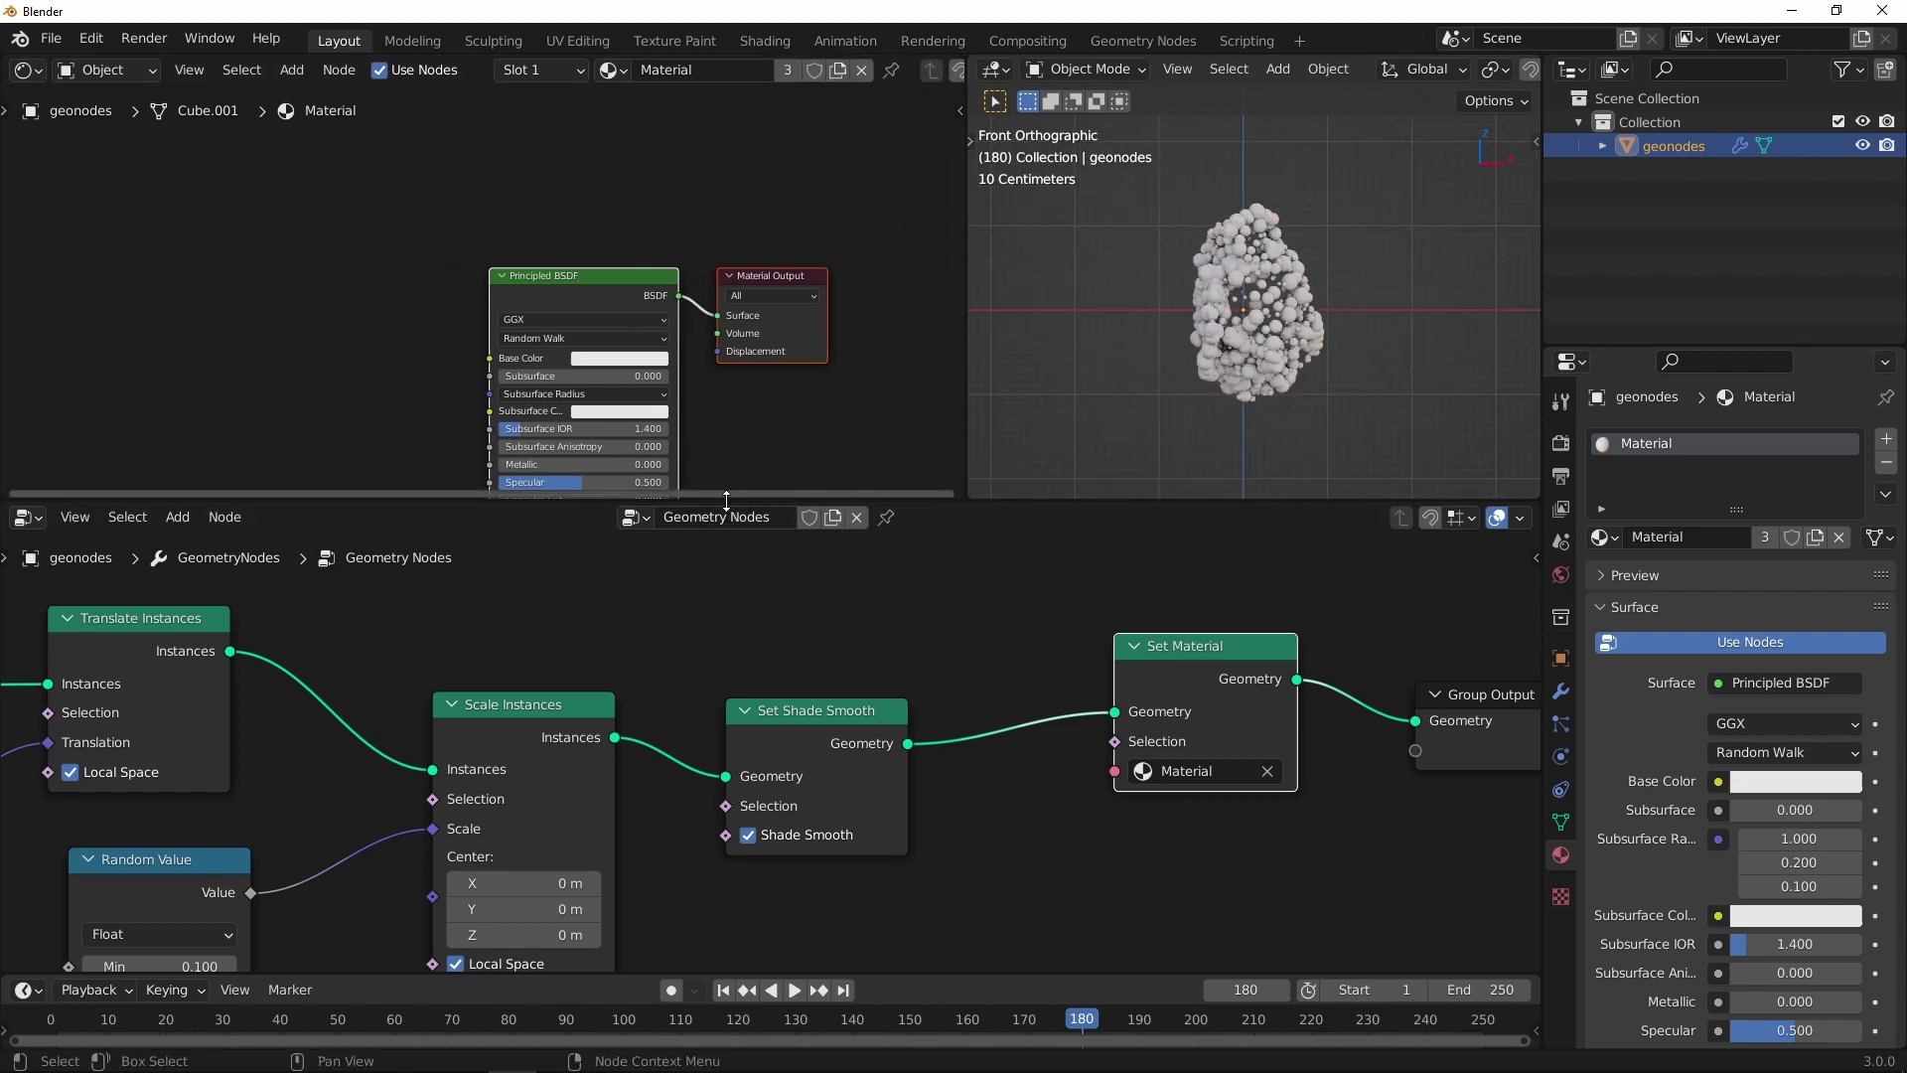
{"action": "left_click_drag", "start_coordinate": [742, 501], "coordinate": [752, 696]}
{"action": "scroll", "coordinate": [1273, 315], "scroll_direction": "up", "scroll_amount": 2}
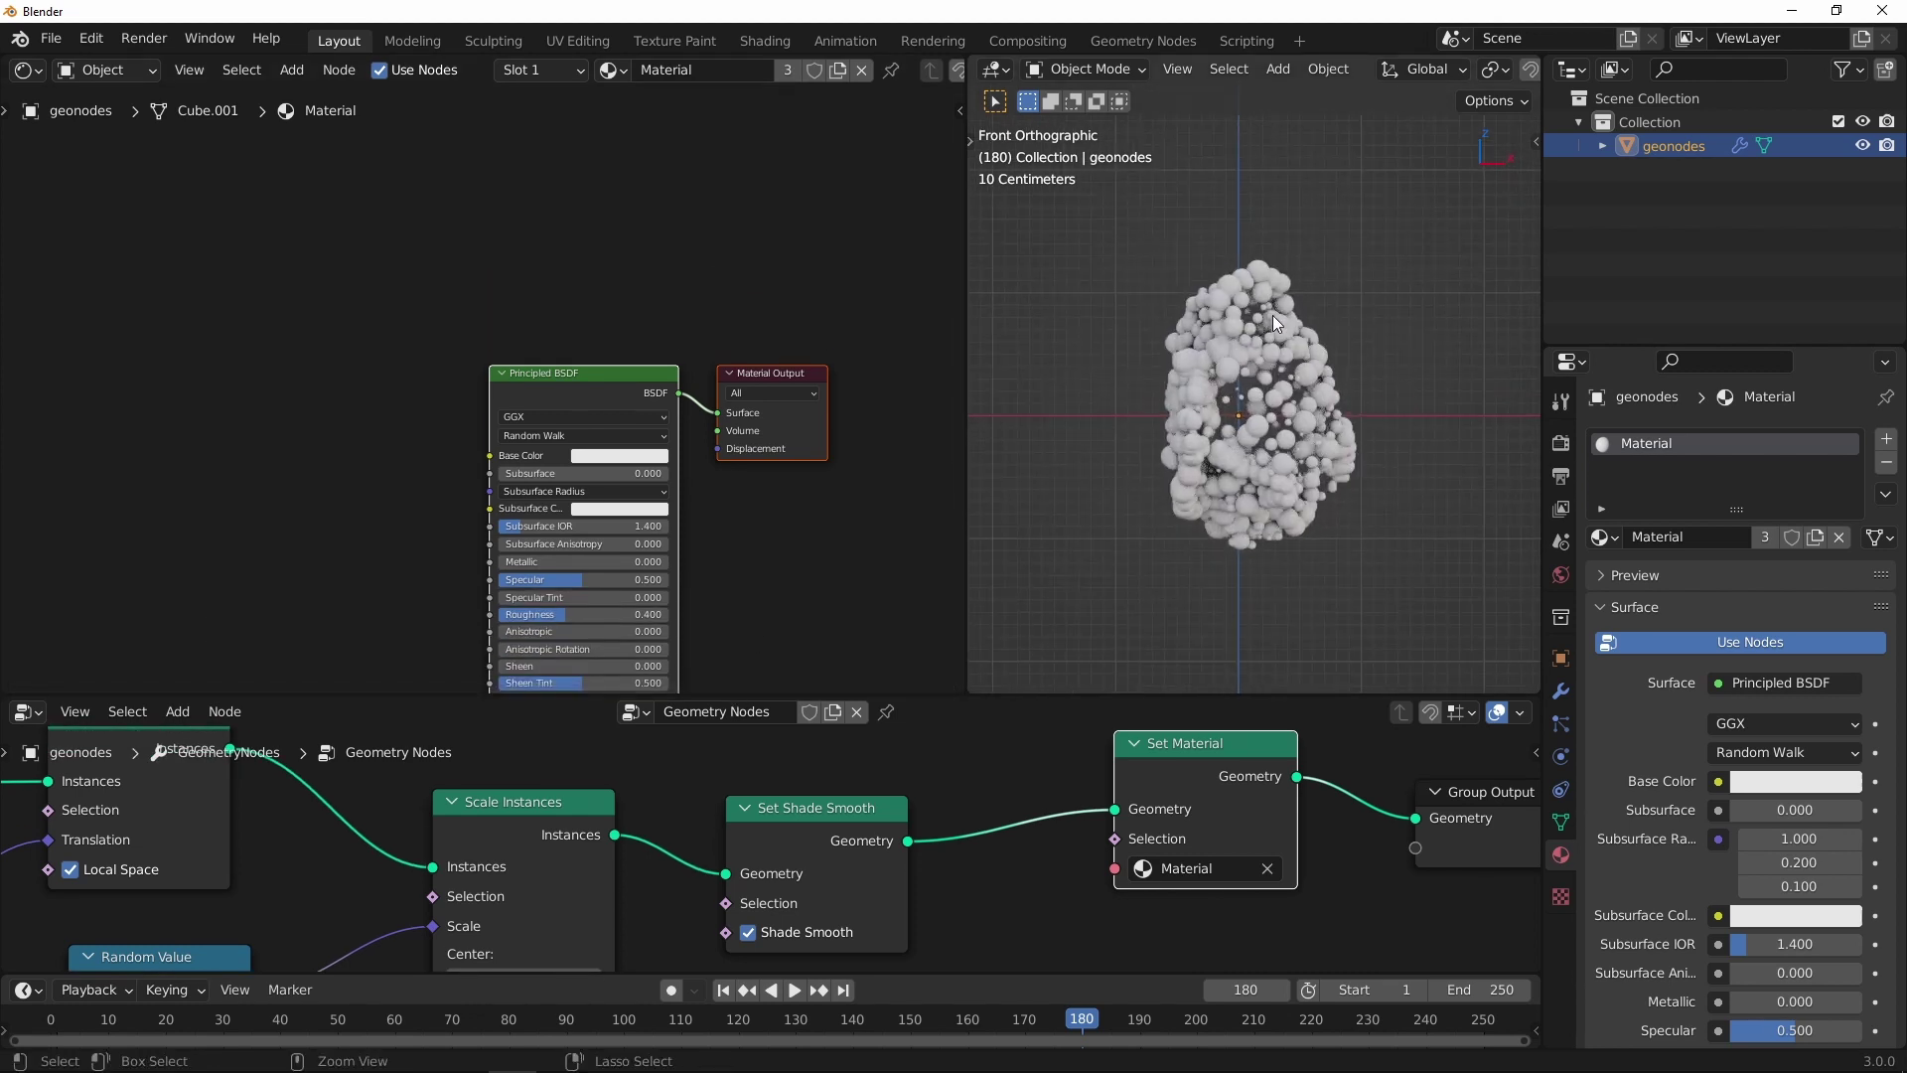
{"action": "middle_click_drag", "start_coordinate": [453, 423], "coordinate": [525, 387]}
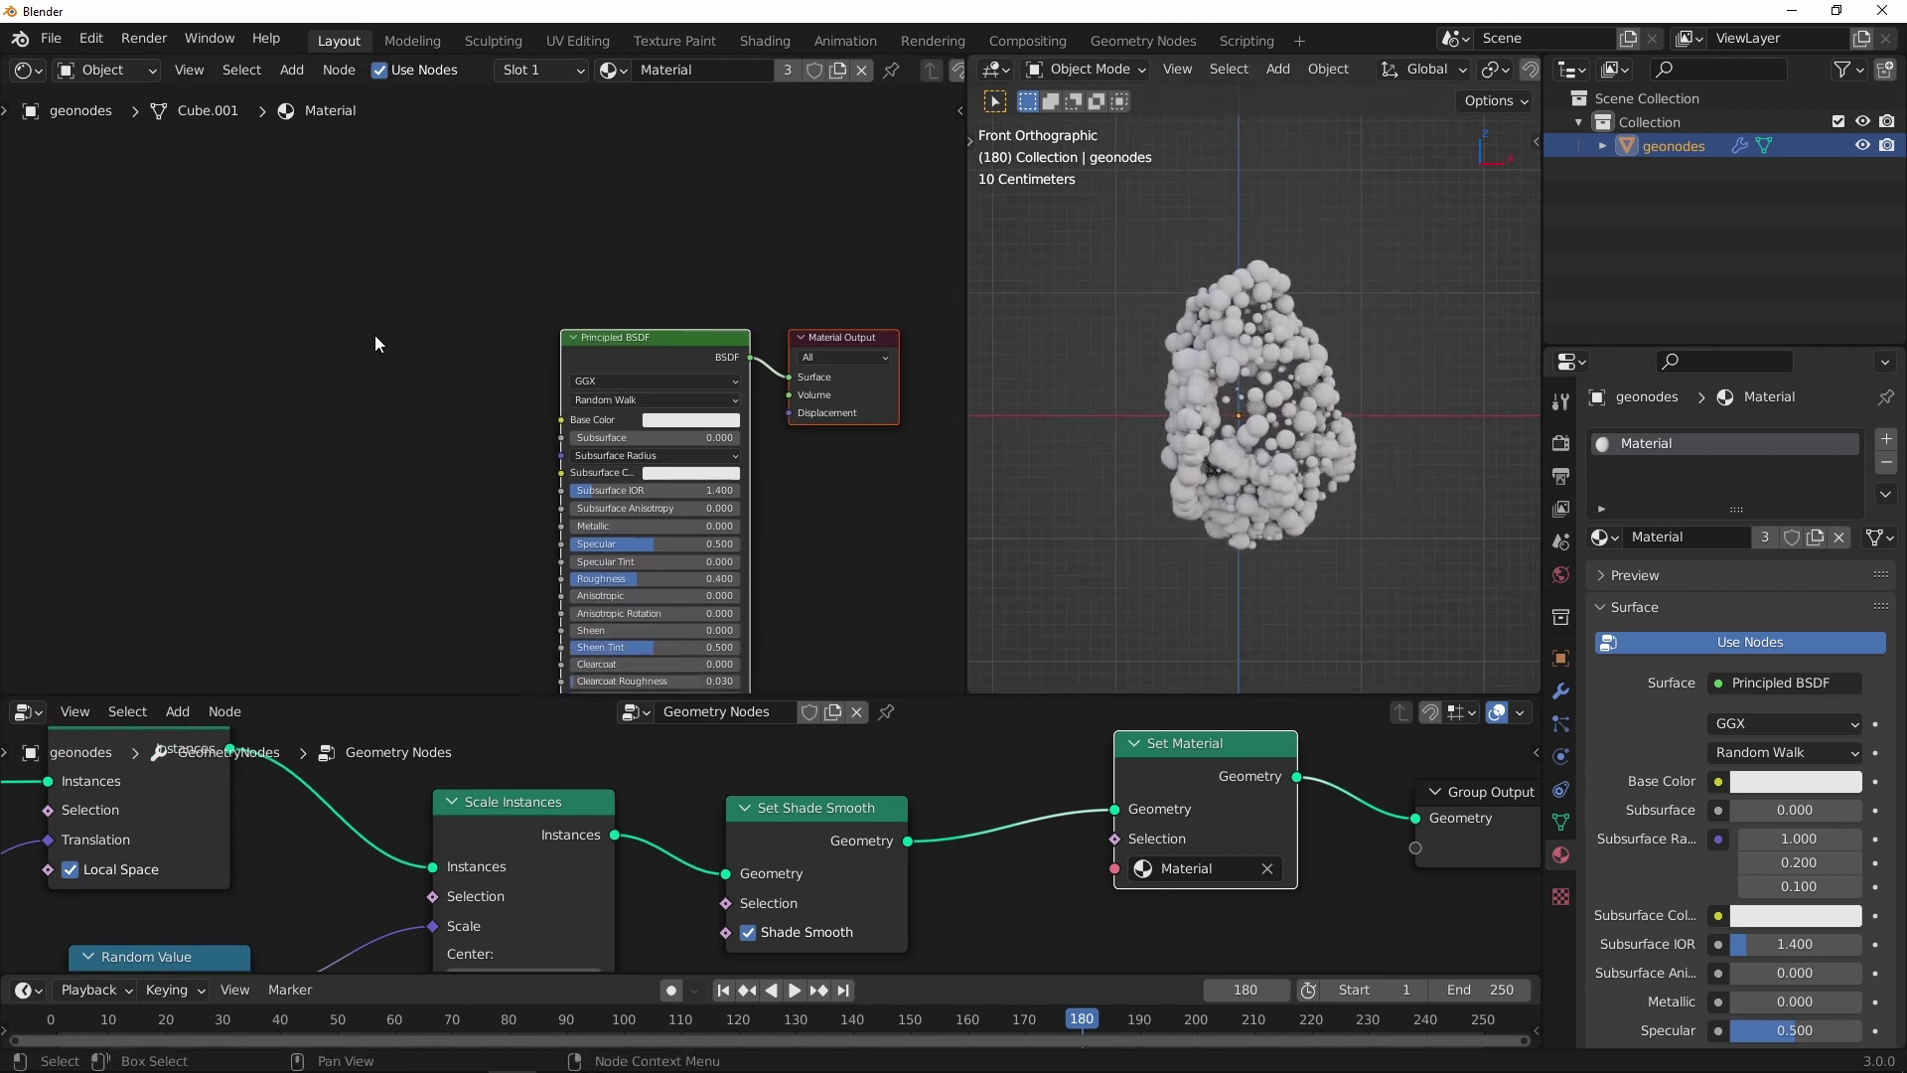
Step: Add an Object Info node and wire its Random output into the Principled BSDF Base Color
{"action": "key", "text": "shift+a"}
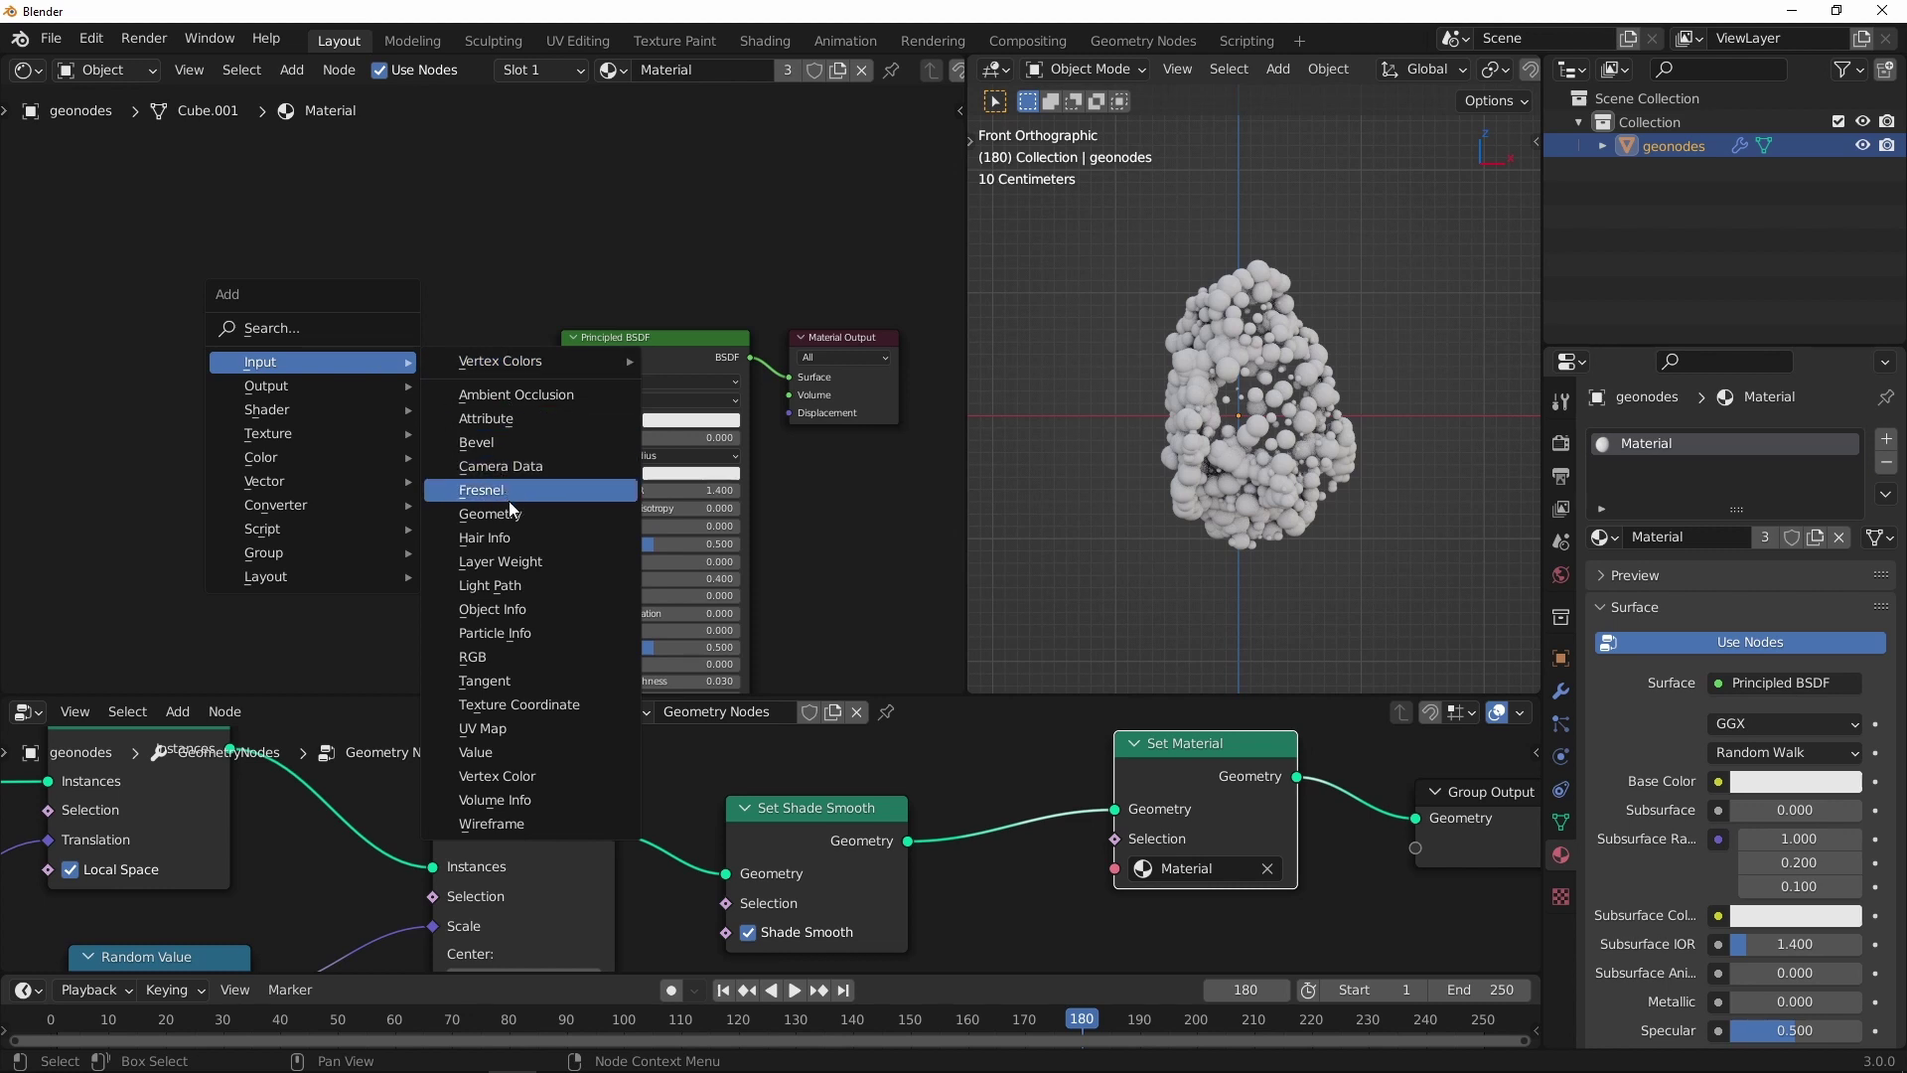
{"action": "left_click", "coordinate": [512, 608]}
{"action": "left_click", "coordinate": [208, 354]}
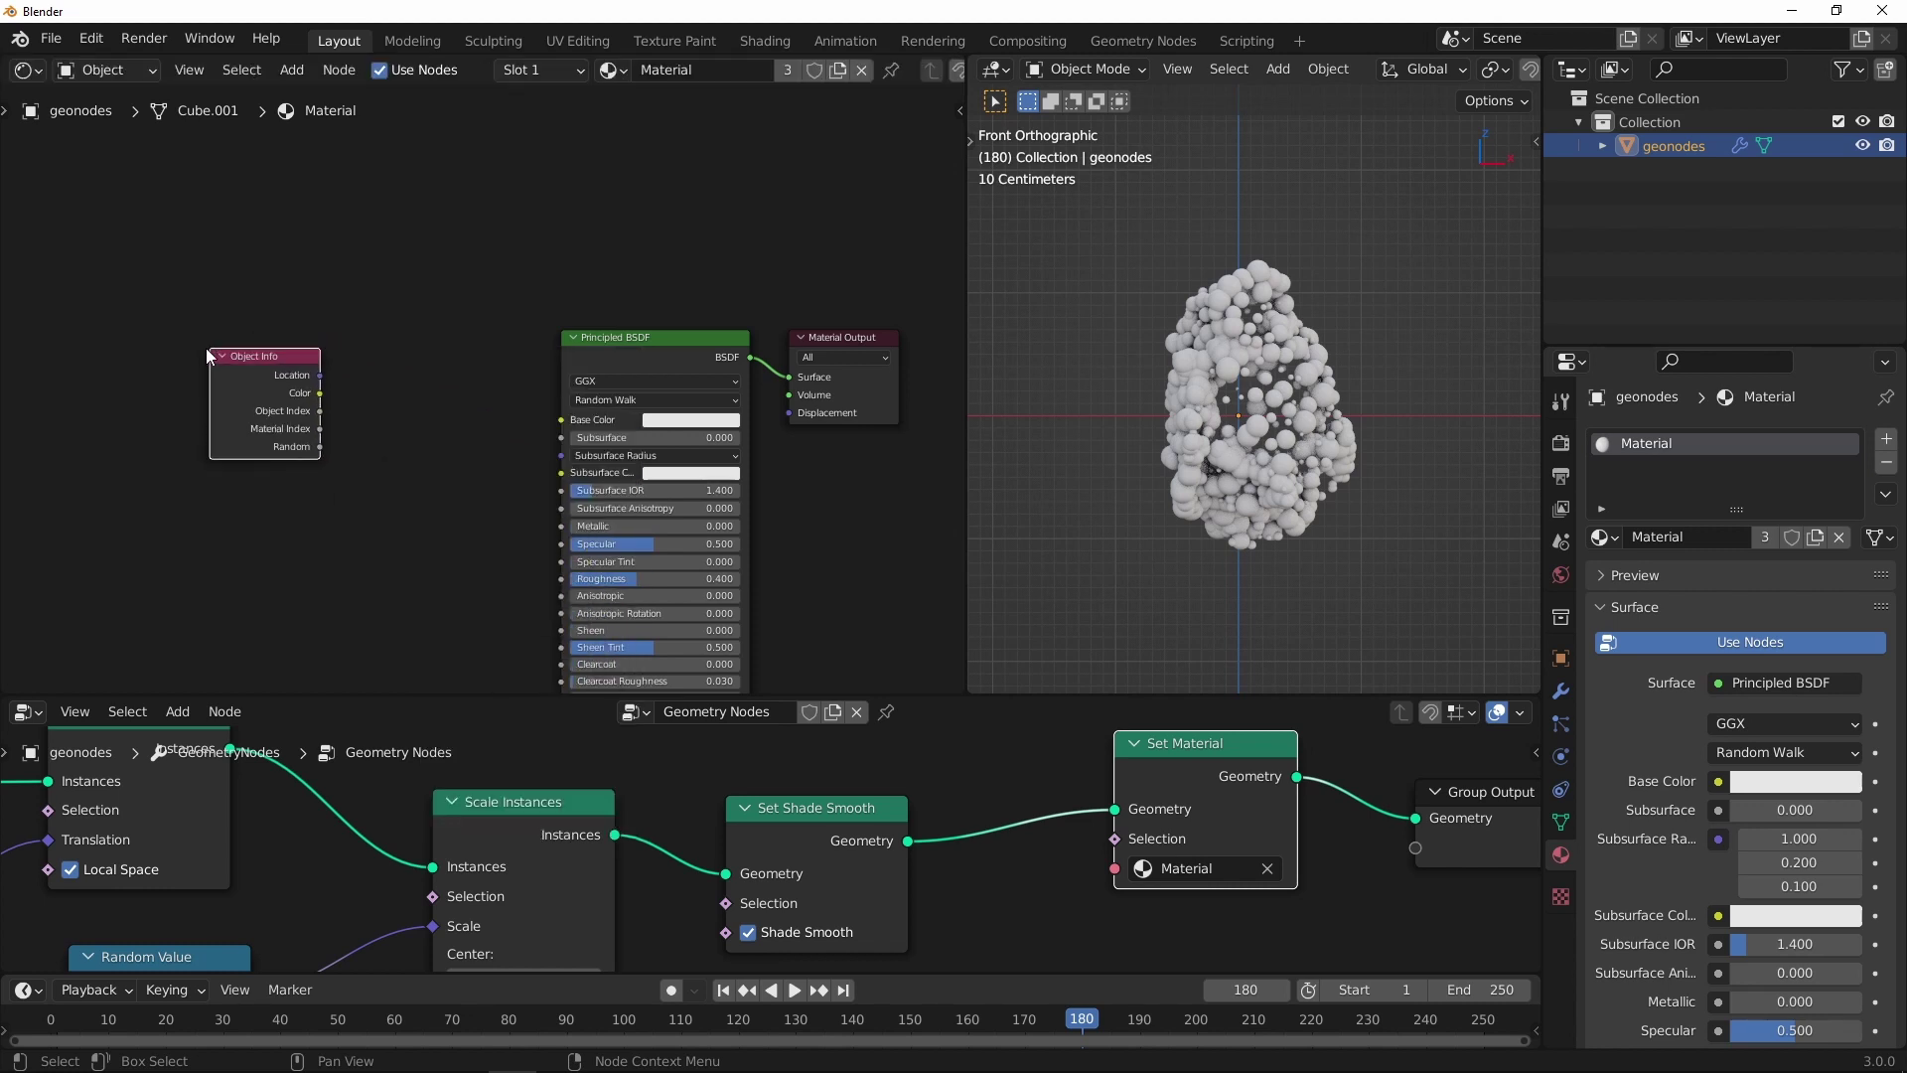
{"action": "middle_click_drag", "start_coordinate": [208, 355], "coordinate": [255, 270], "text": "ctrl"}
{"action": "left_click_drag", "start_coordinate": [255, 470], "coordinate": [301, 480]}
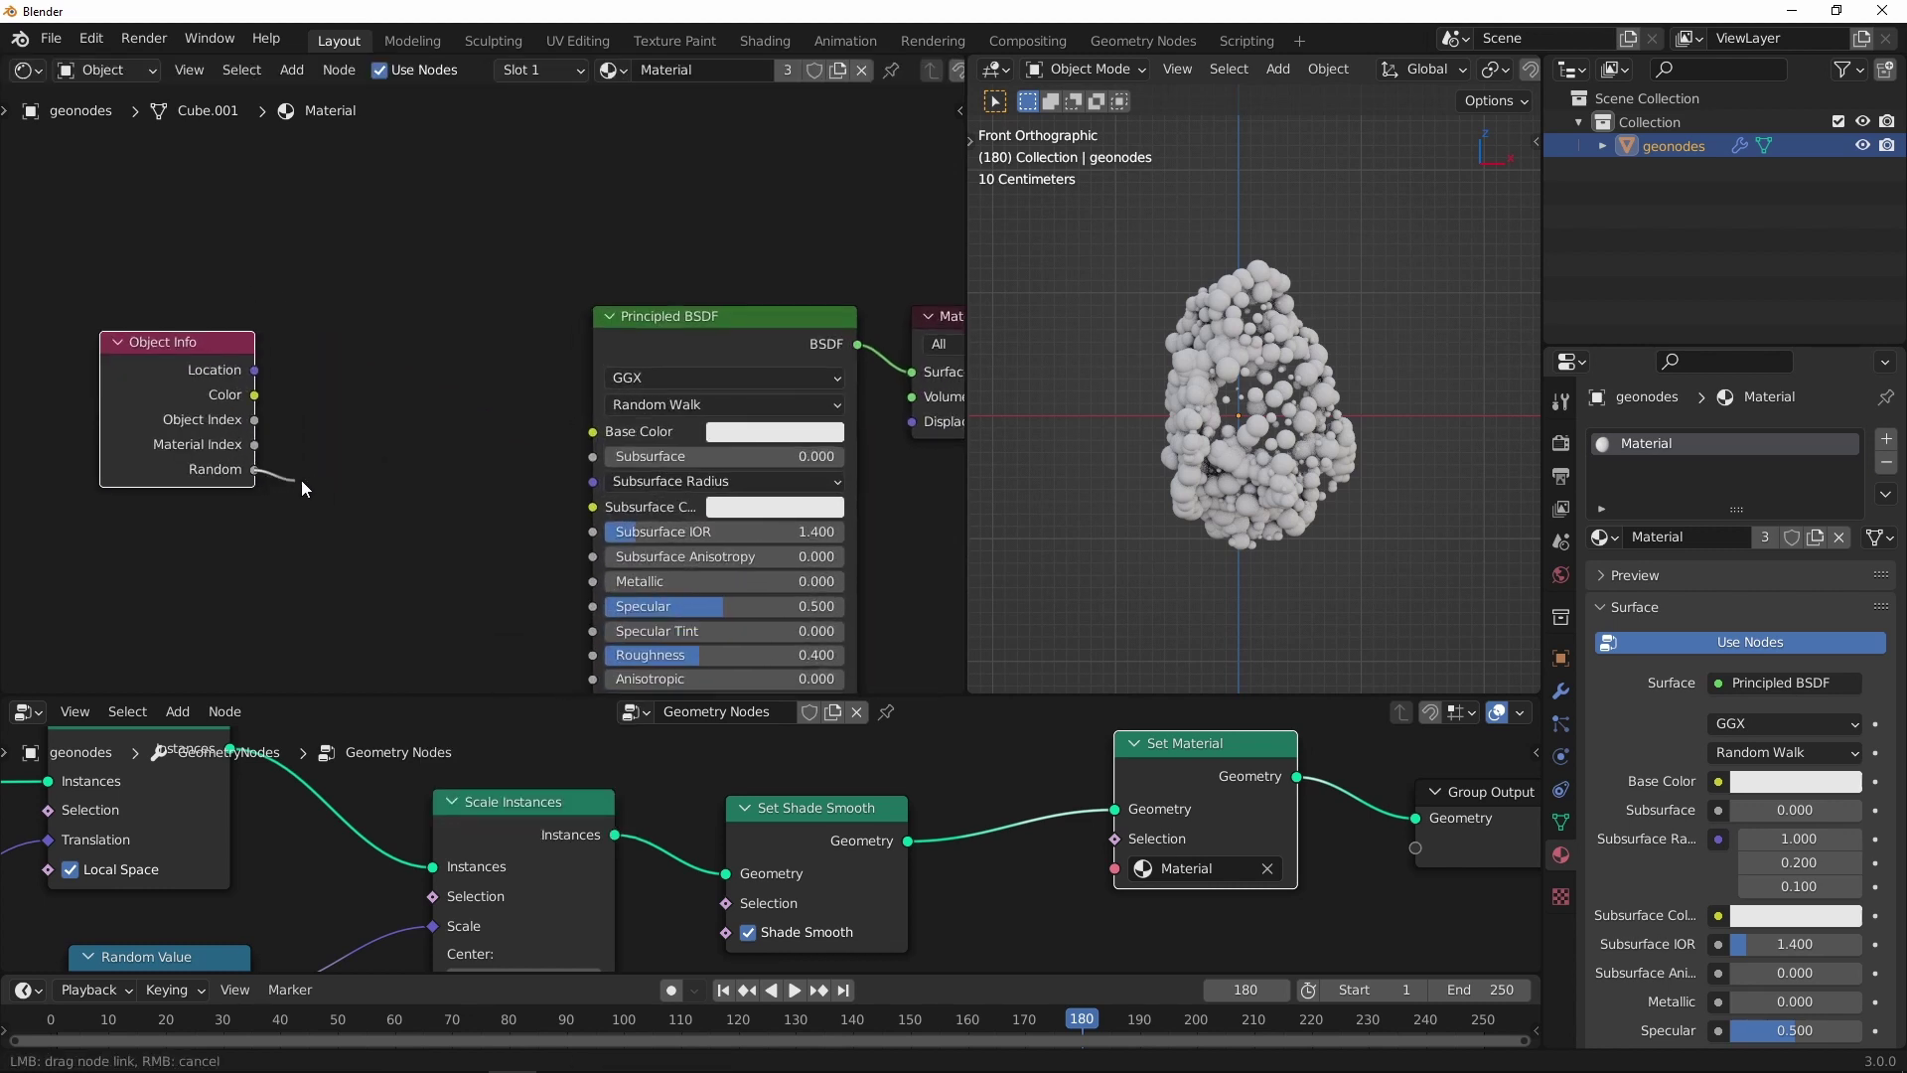
{"action": "left_click_drag", "start_coordinate": [584, 434], "coordinate": [586, 434]}
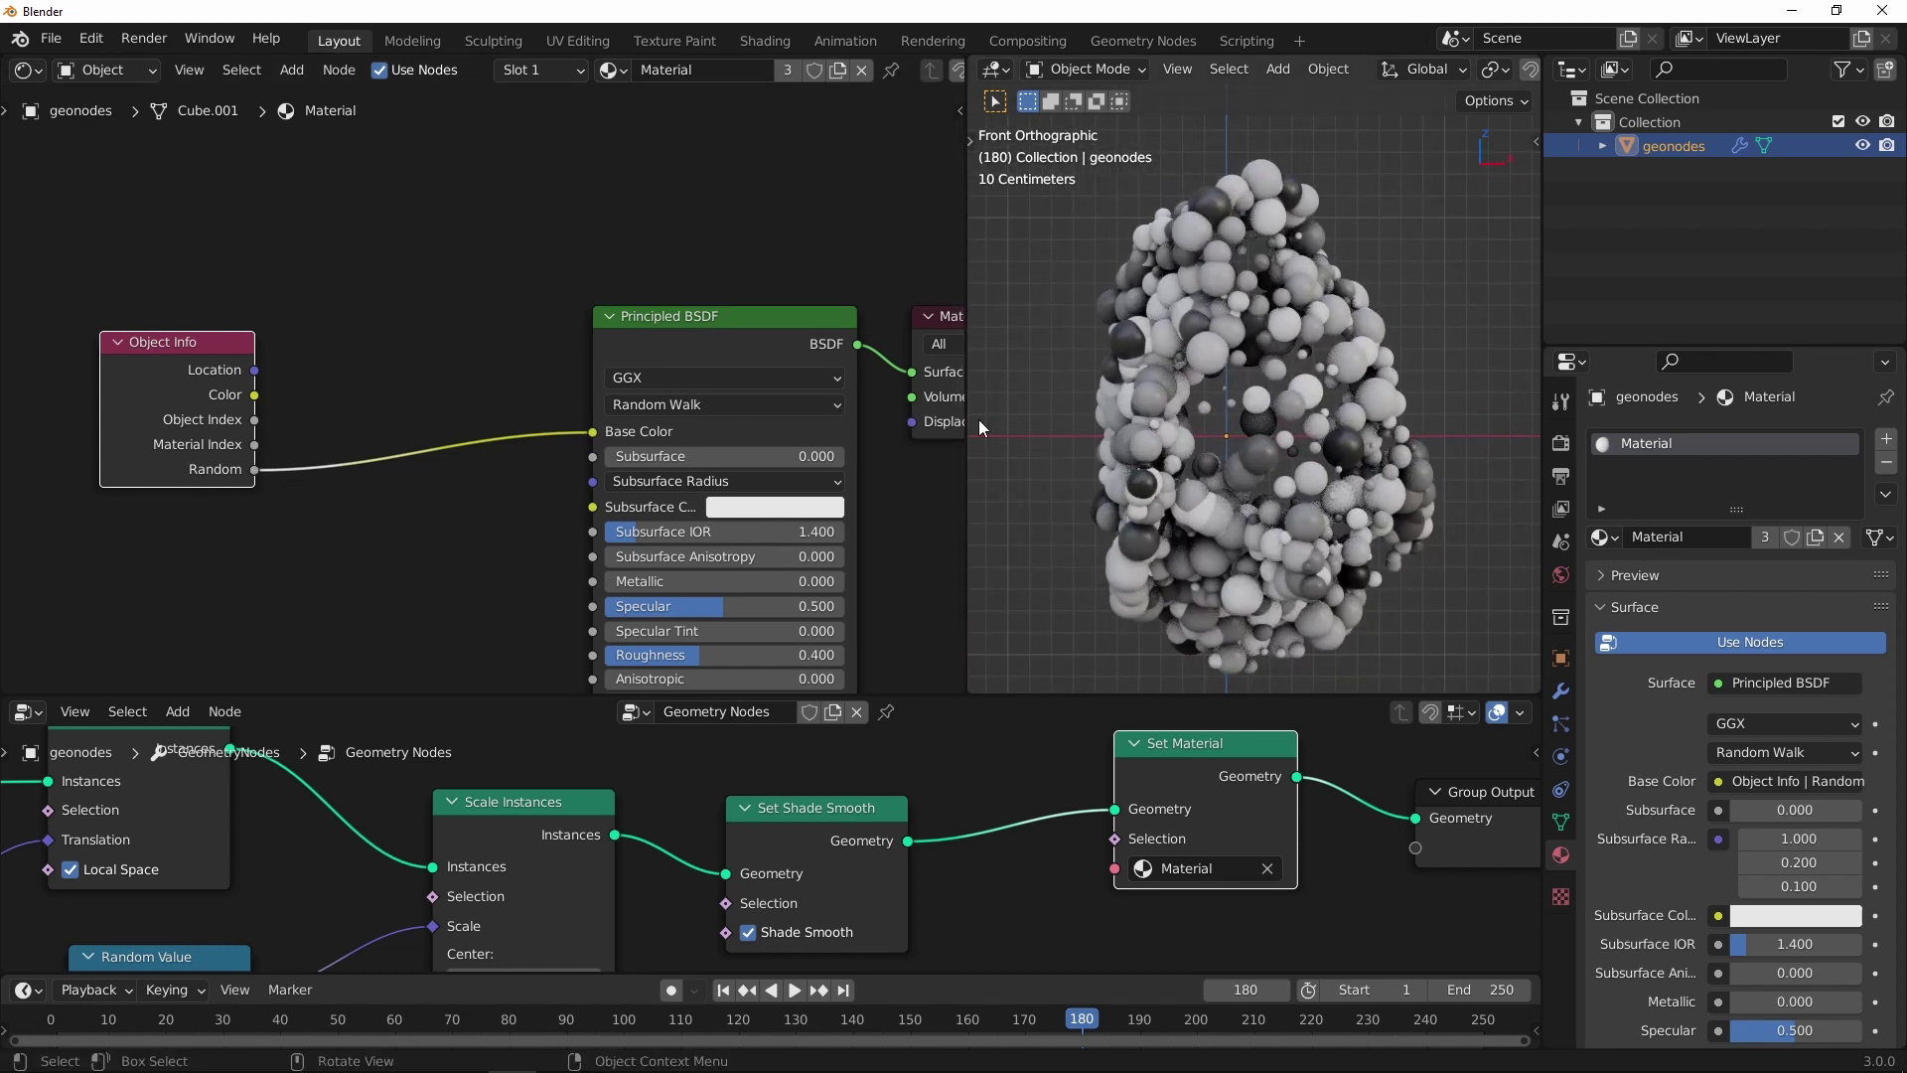
{"action": "scroll", "coordinate": [637, 466], "scroll_direction": "down", "scroll_amount": 2}
{"action": "left_click_drag", "start_coordinate": [330, 368], "coordinate": [214, 369]}
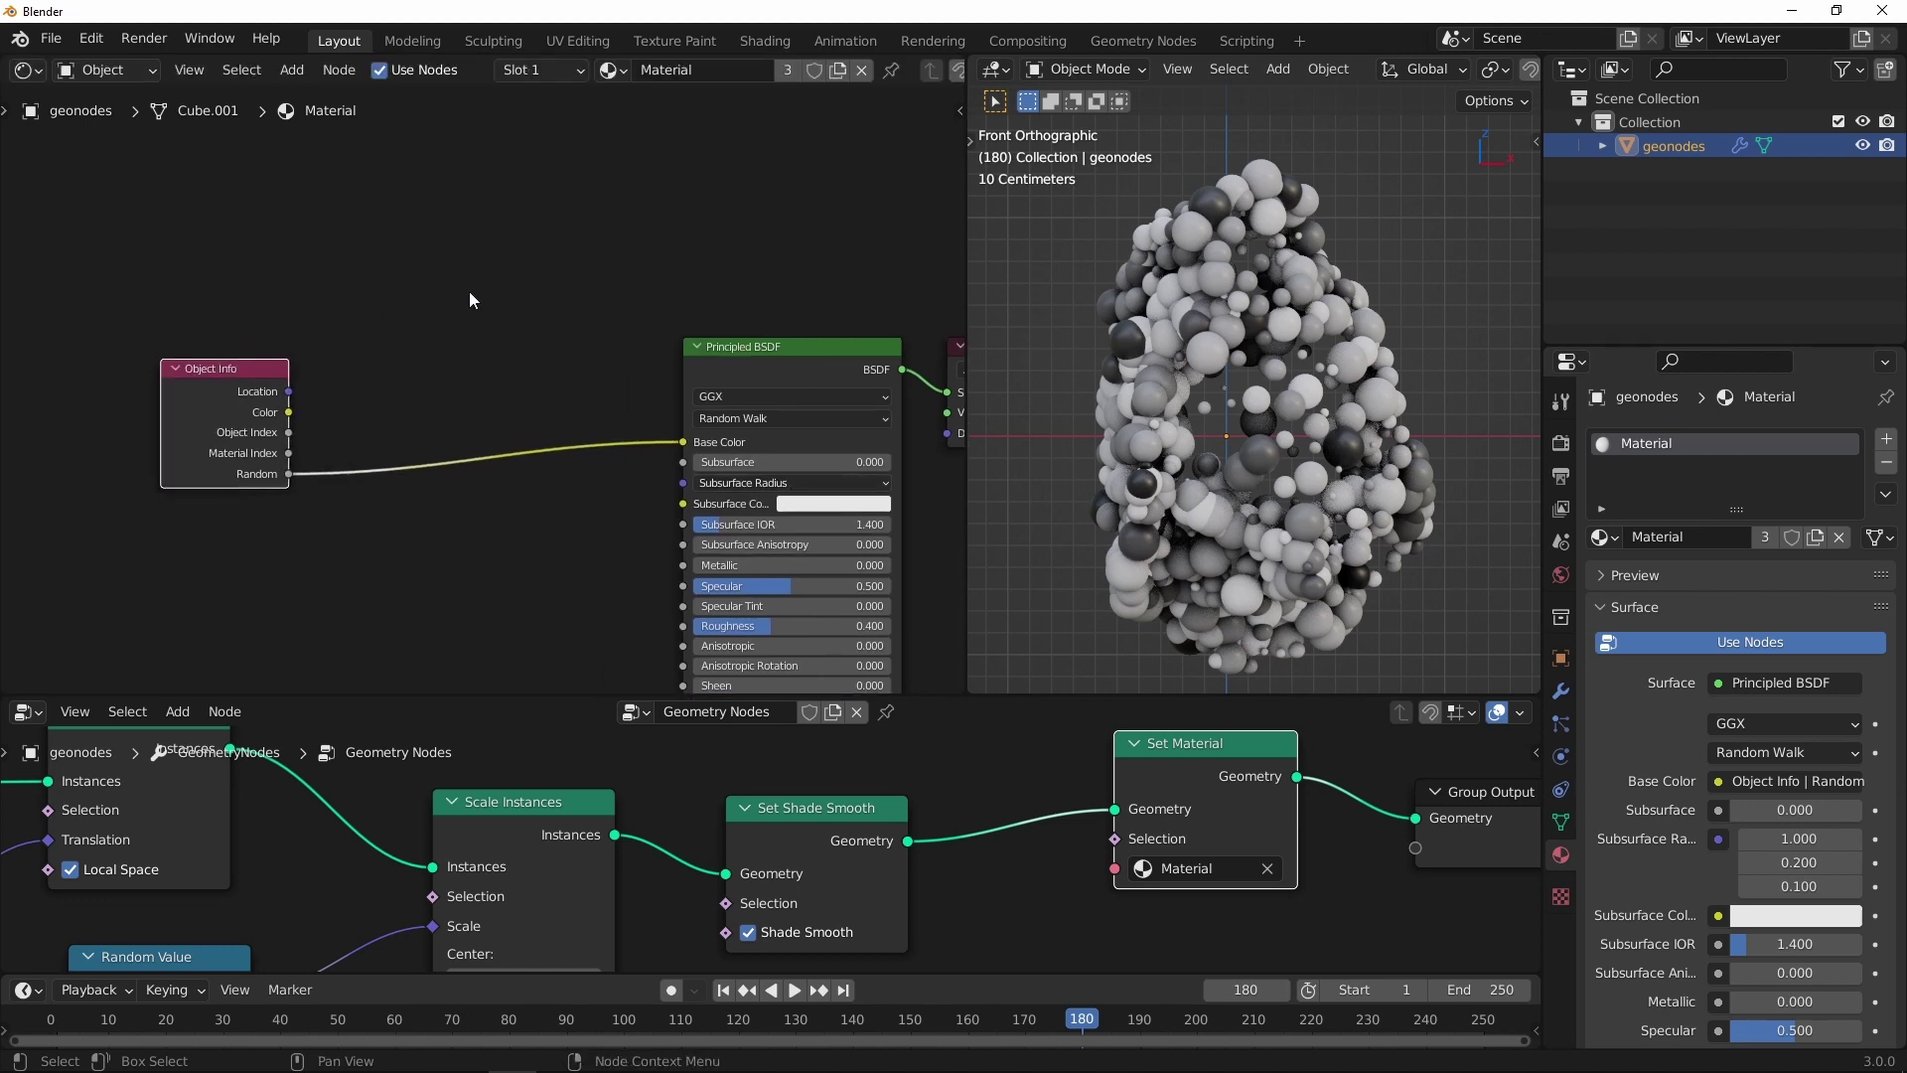
Step: Insert a Color Ramp on the Random-to-Base Color link and make its left stop orange
{"action": "key", "text": "shift+a"}
{"action": "mouse_move", "coordinate": [365, 442]}
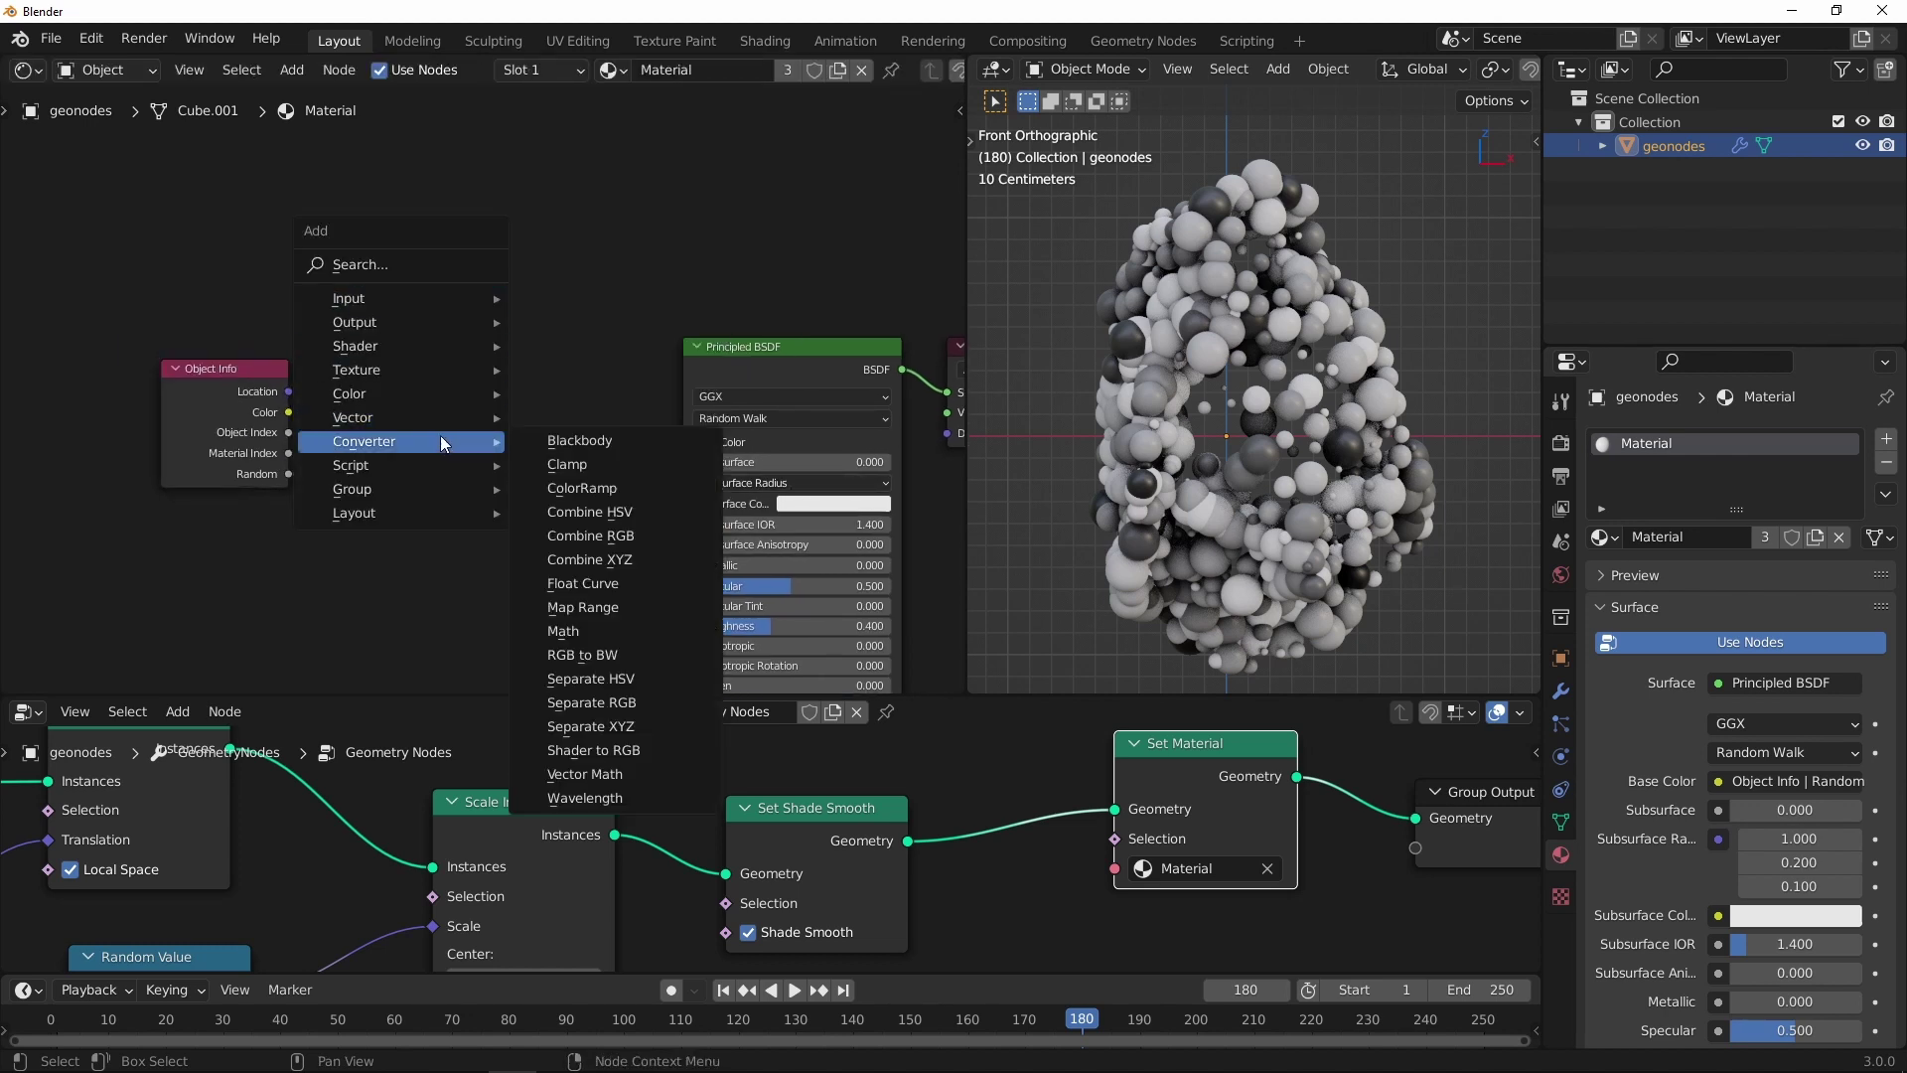
{"action": "left_click", "coordinate": [579, 488]}
{"action": "left_click", "coordinate": [384, 348]}
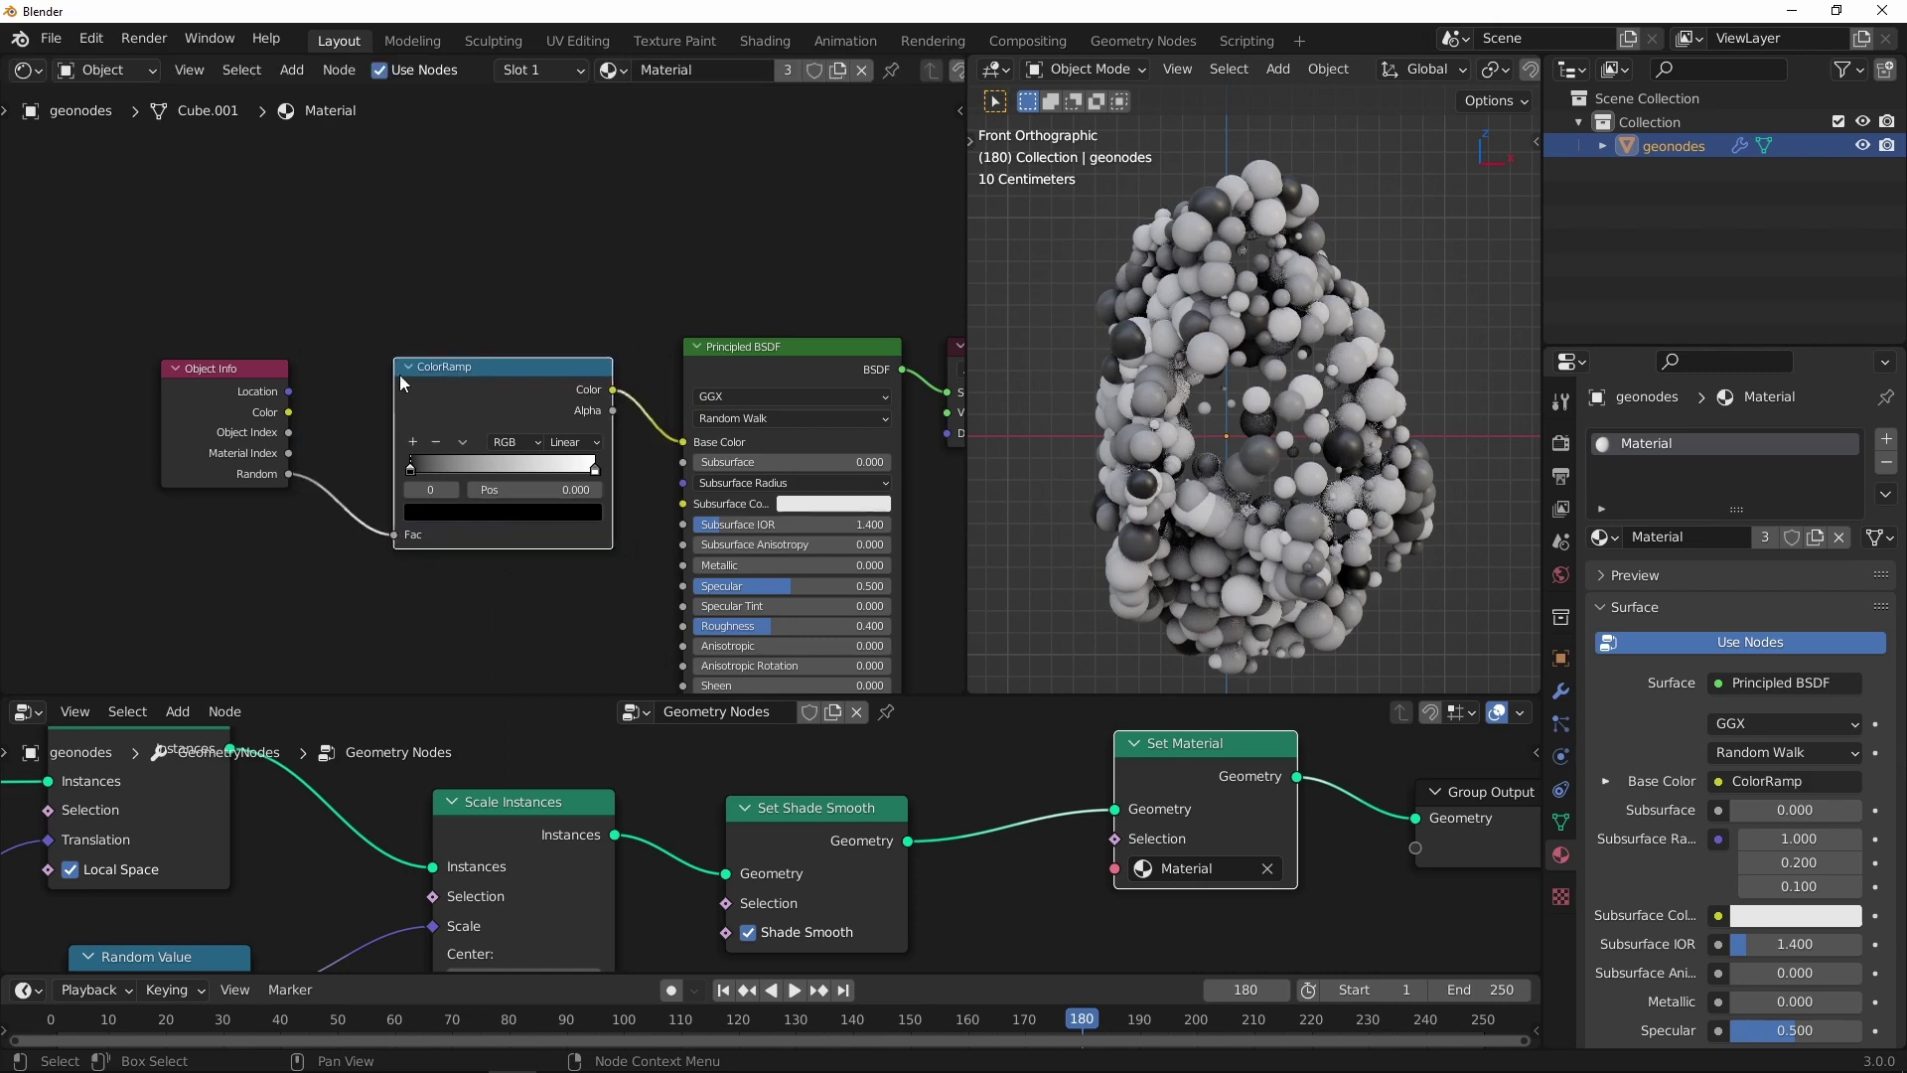
{"action": "scroll", "coordinate": [417, 448], "scroll_direction": "up", "scroll_amount": 2}
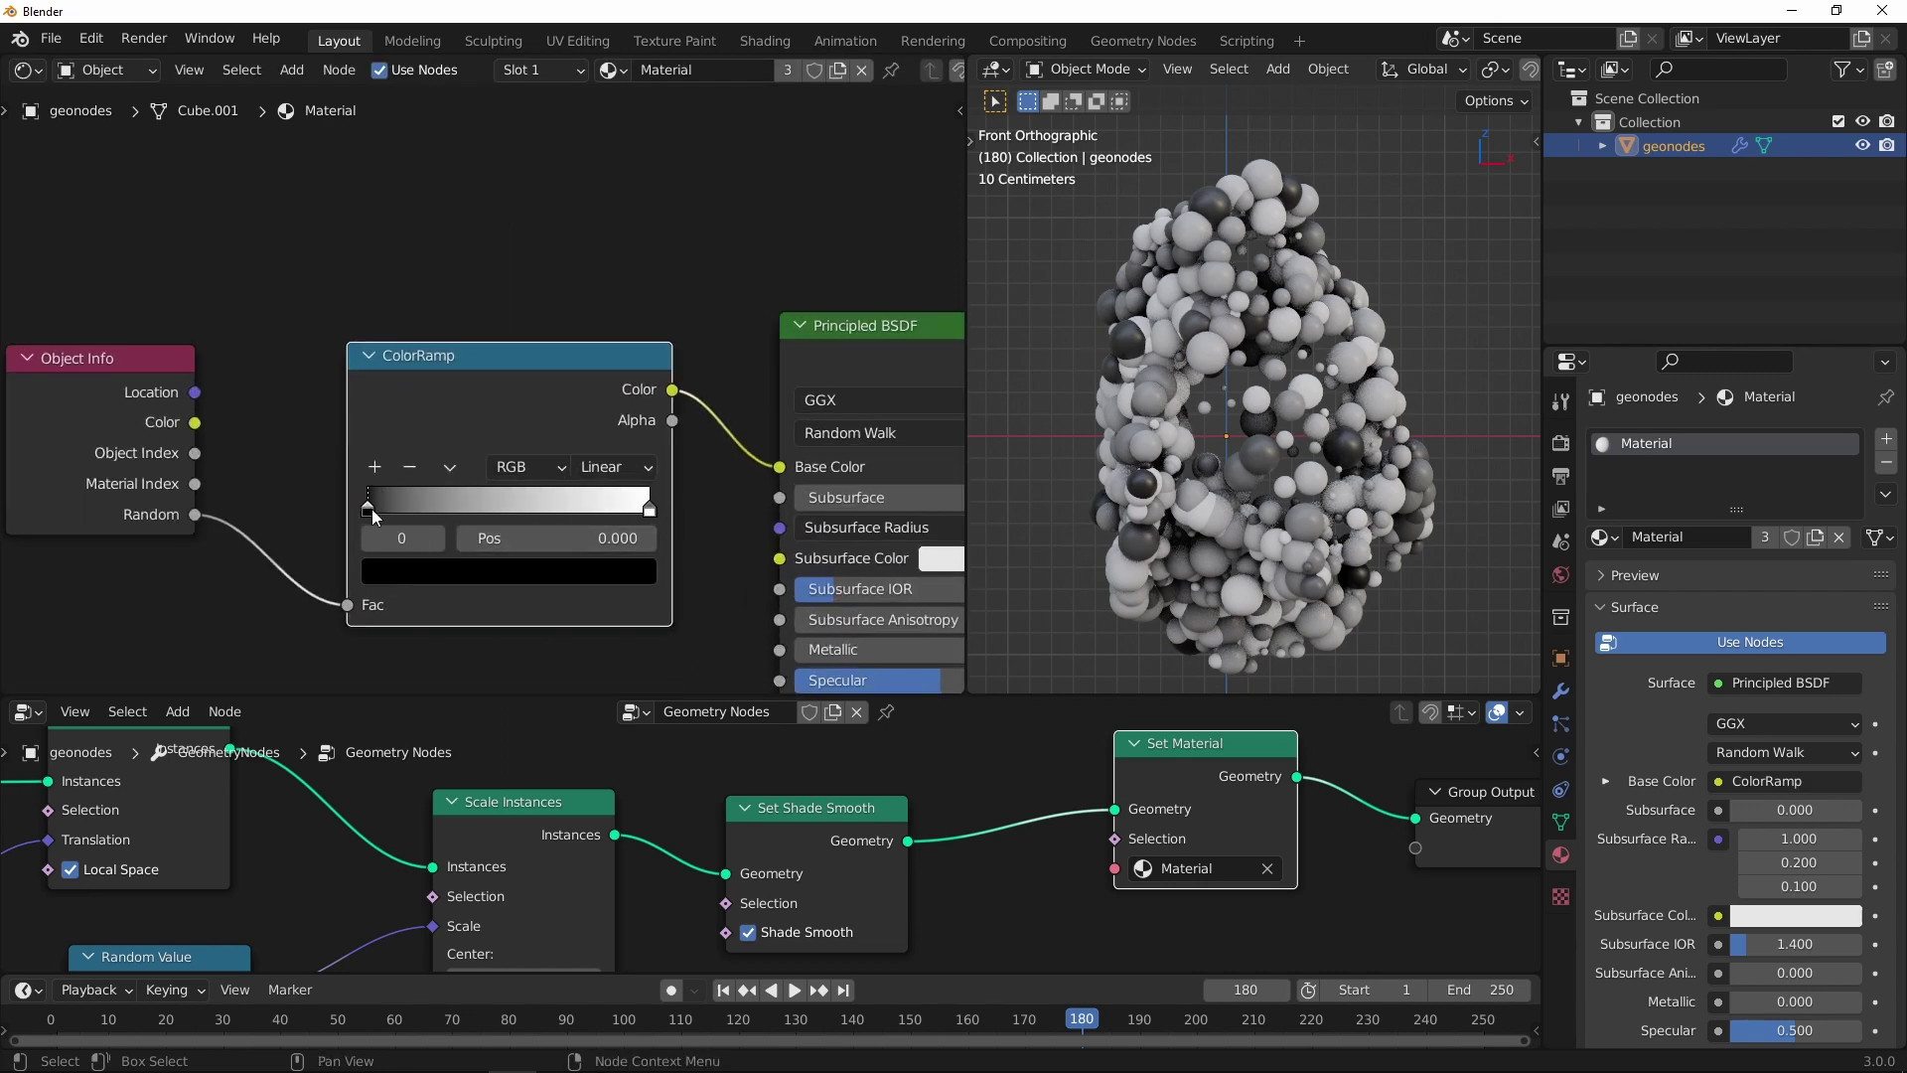
{"action": "left_click", "coordinate": [439, 571]}
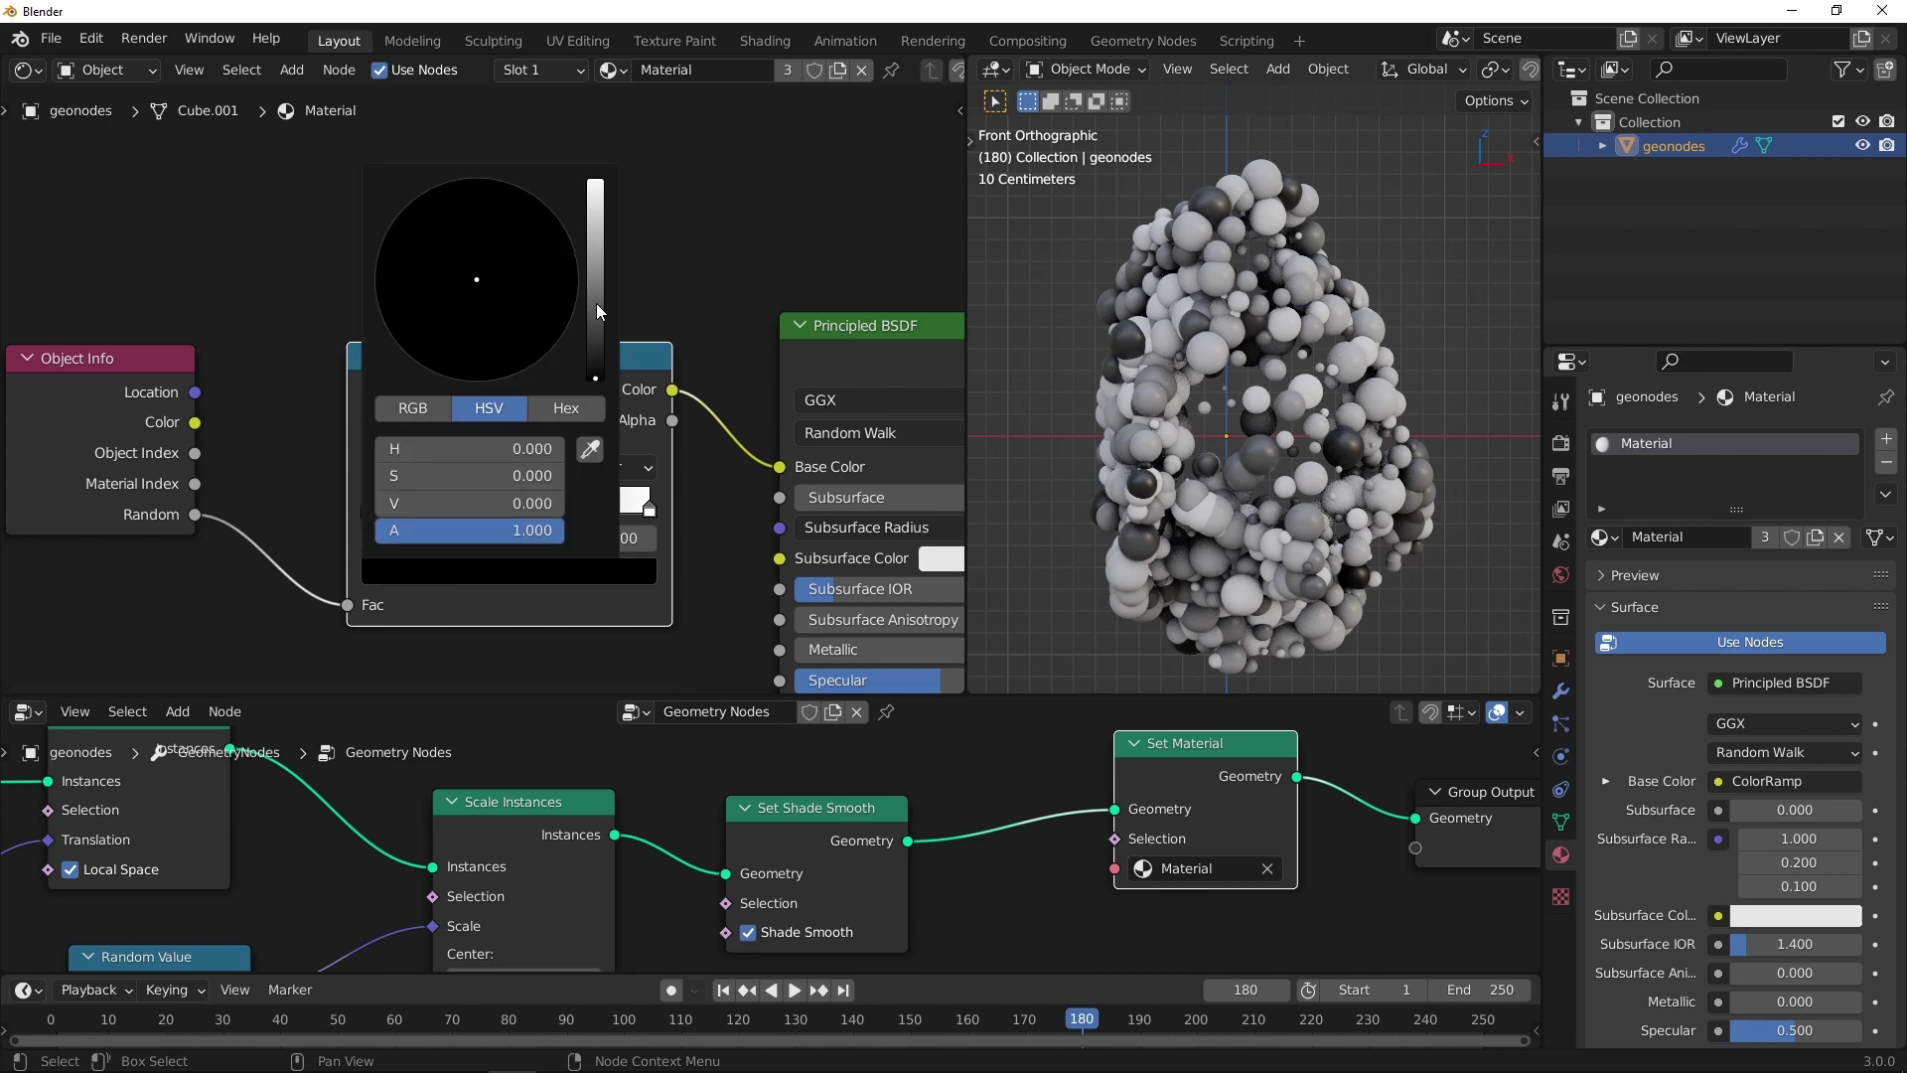
{"action": "left_click_drag", "start_coordinate": [596, 310], "coordinate": [597, 185]}
{"action": "left_click", "coordinate": [421, 347]}
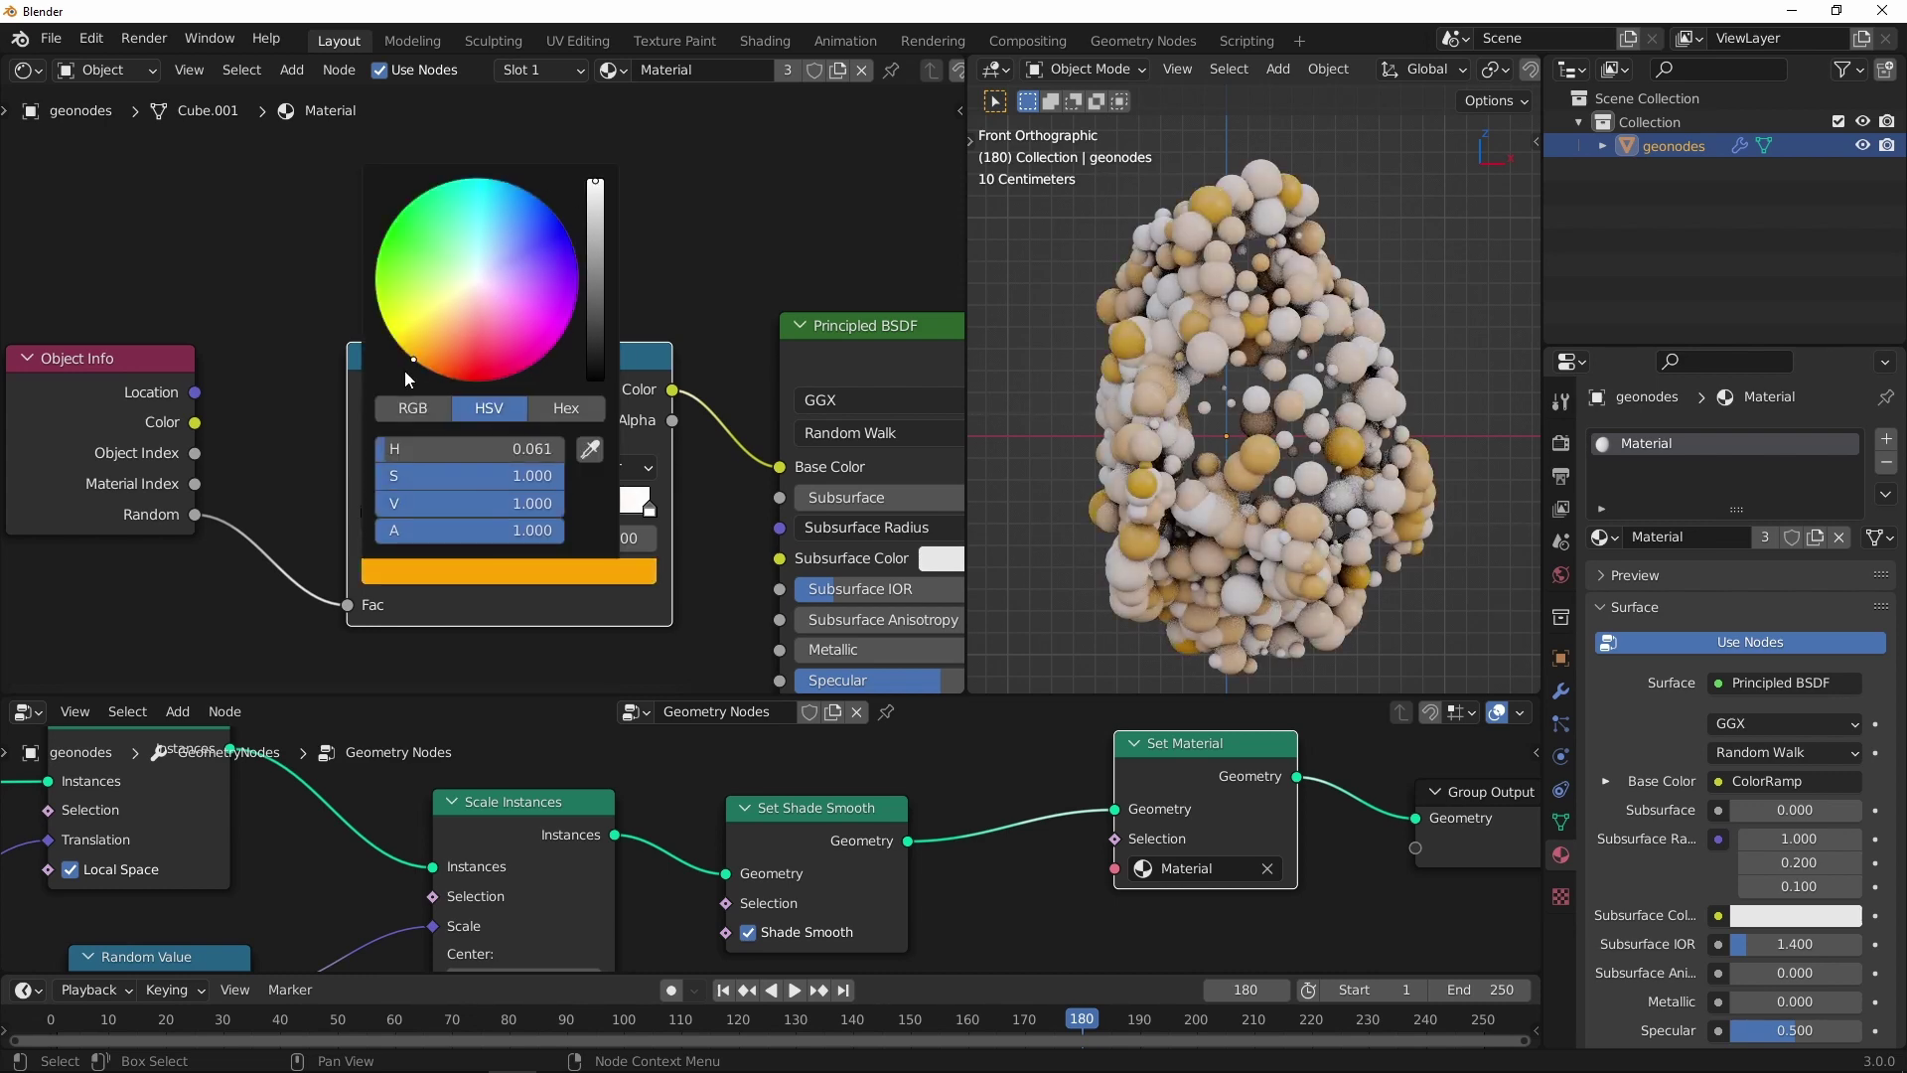
Step: Make the ramp's right stop magenta and tidy the Object Info and ramp nodes
{"action": "left_click", "coordinate": [650, 511]}
{"action": "left_click", "coordinate": [577, 578]}
{"action": "left_click", "coordinate": [570, 365]}
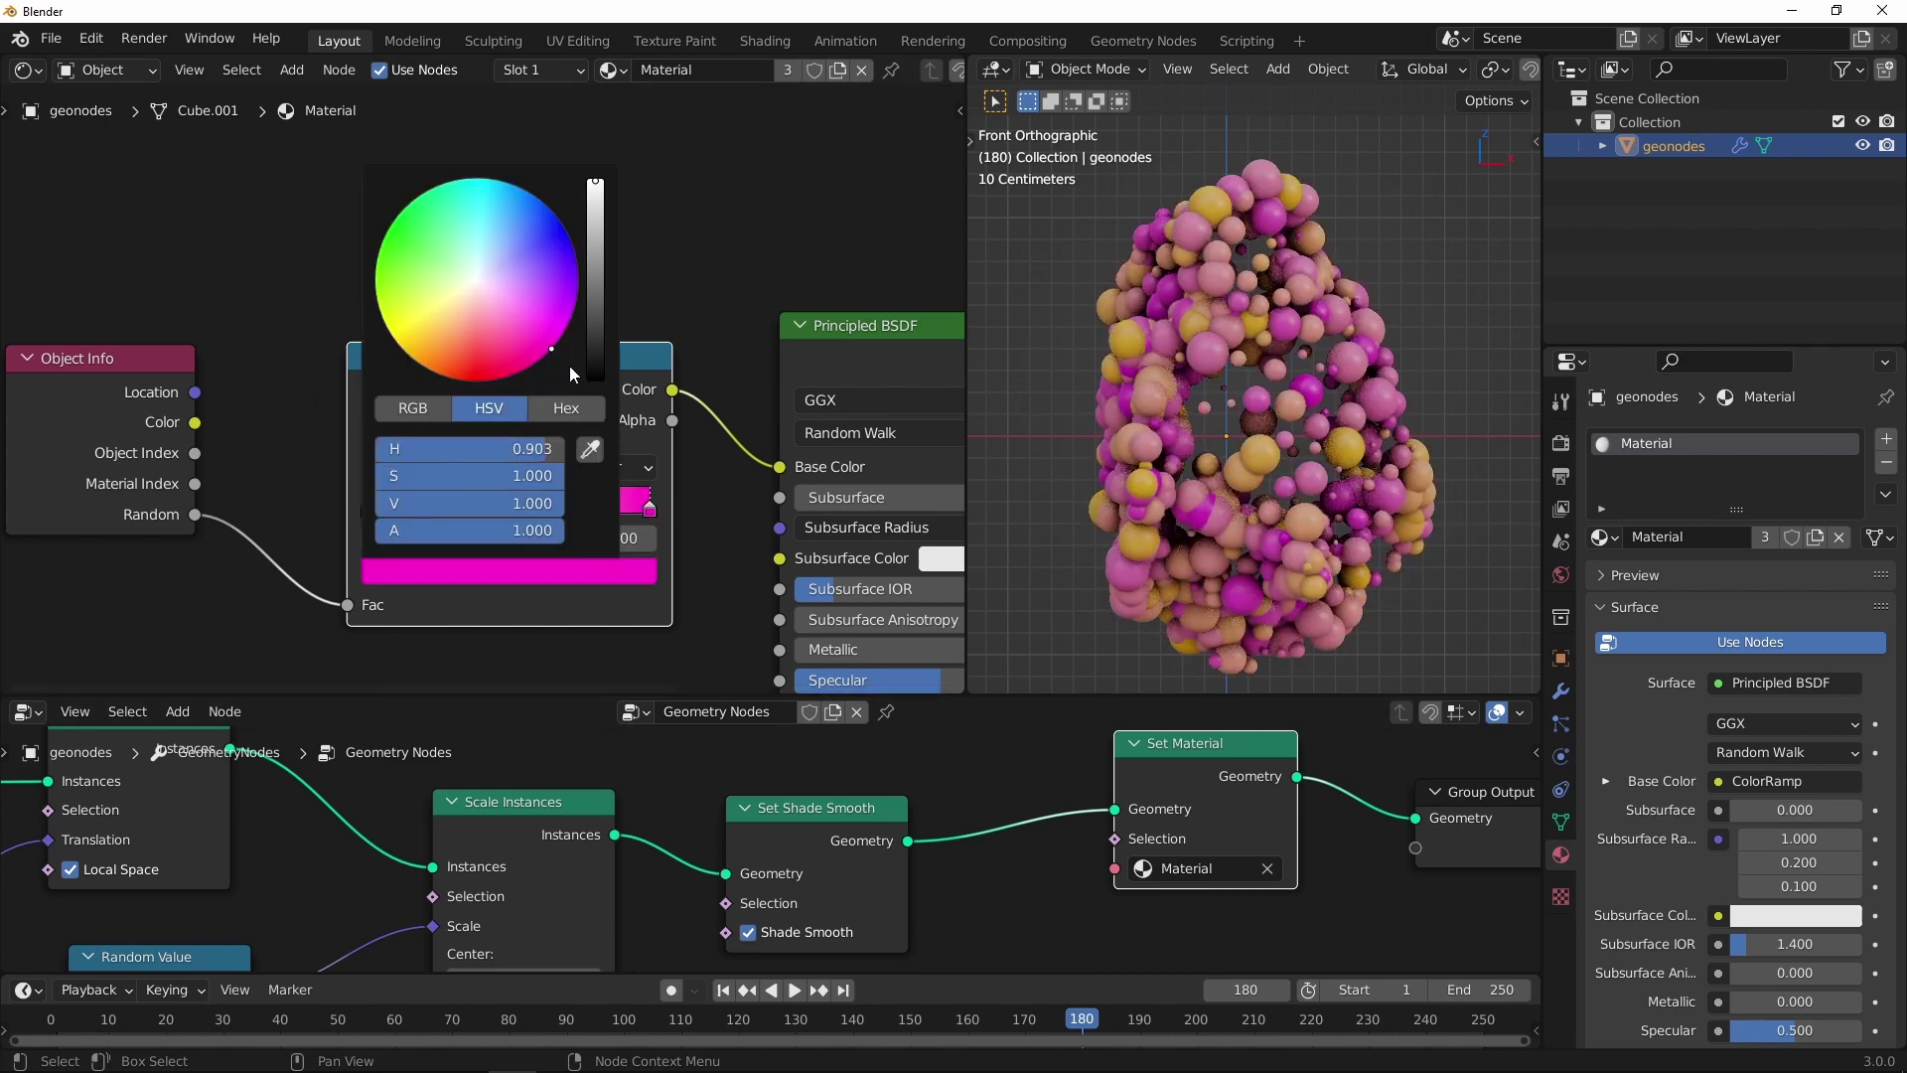
{"action": "middle_click_drag", "start_coordinate": [1272, 336], "coordinate": [1357, 377]}
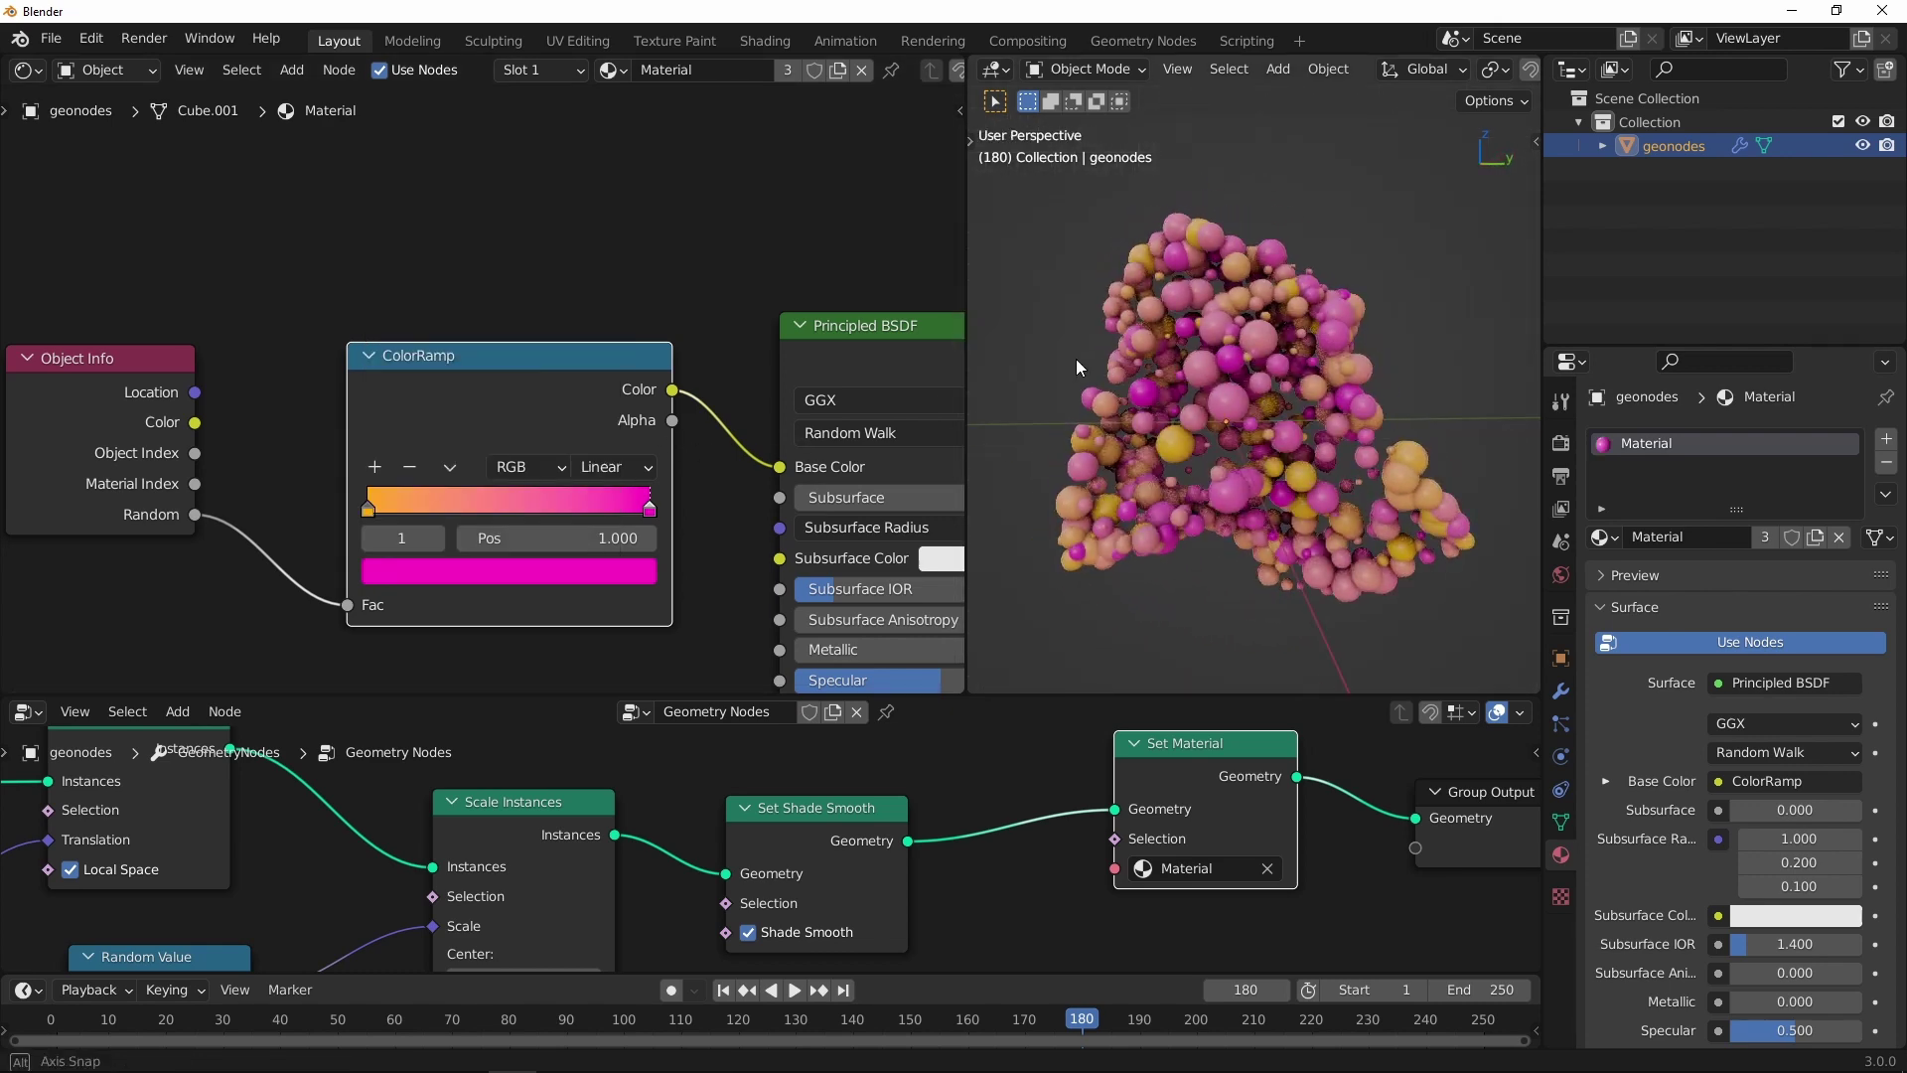
{"action": "scroll", "coordinate": [1358, 378], "scroll_direction": "down", "scroll_amount": 2}
{"action": "scroll", "coordinate": [601, 449], "scroll_direction": "down", "scroll_amount": 2}
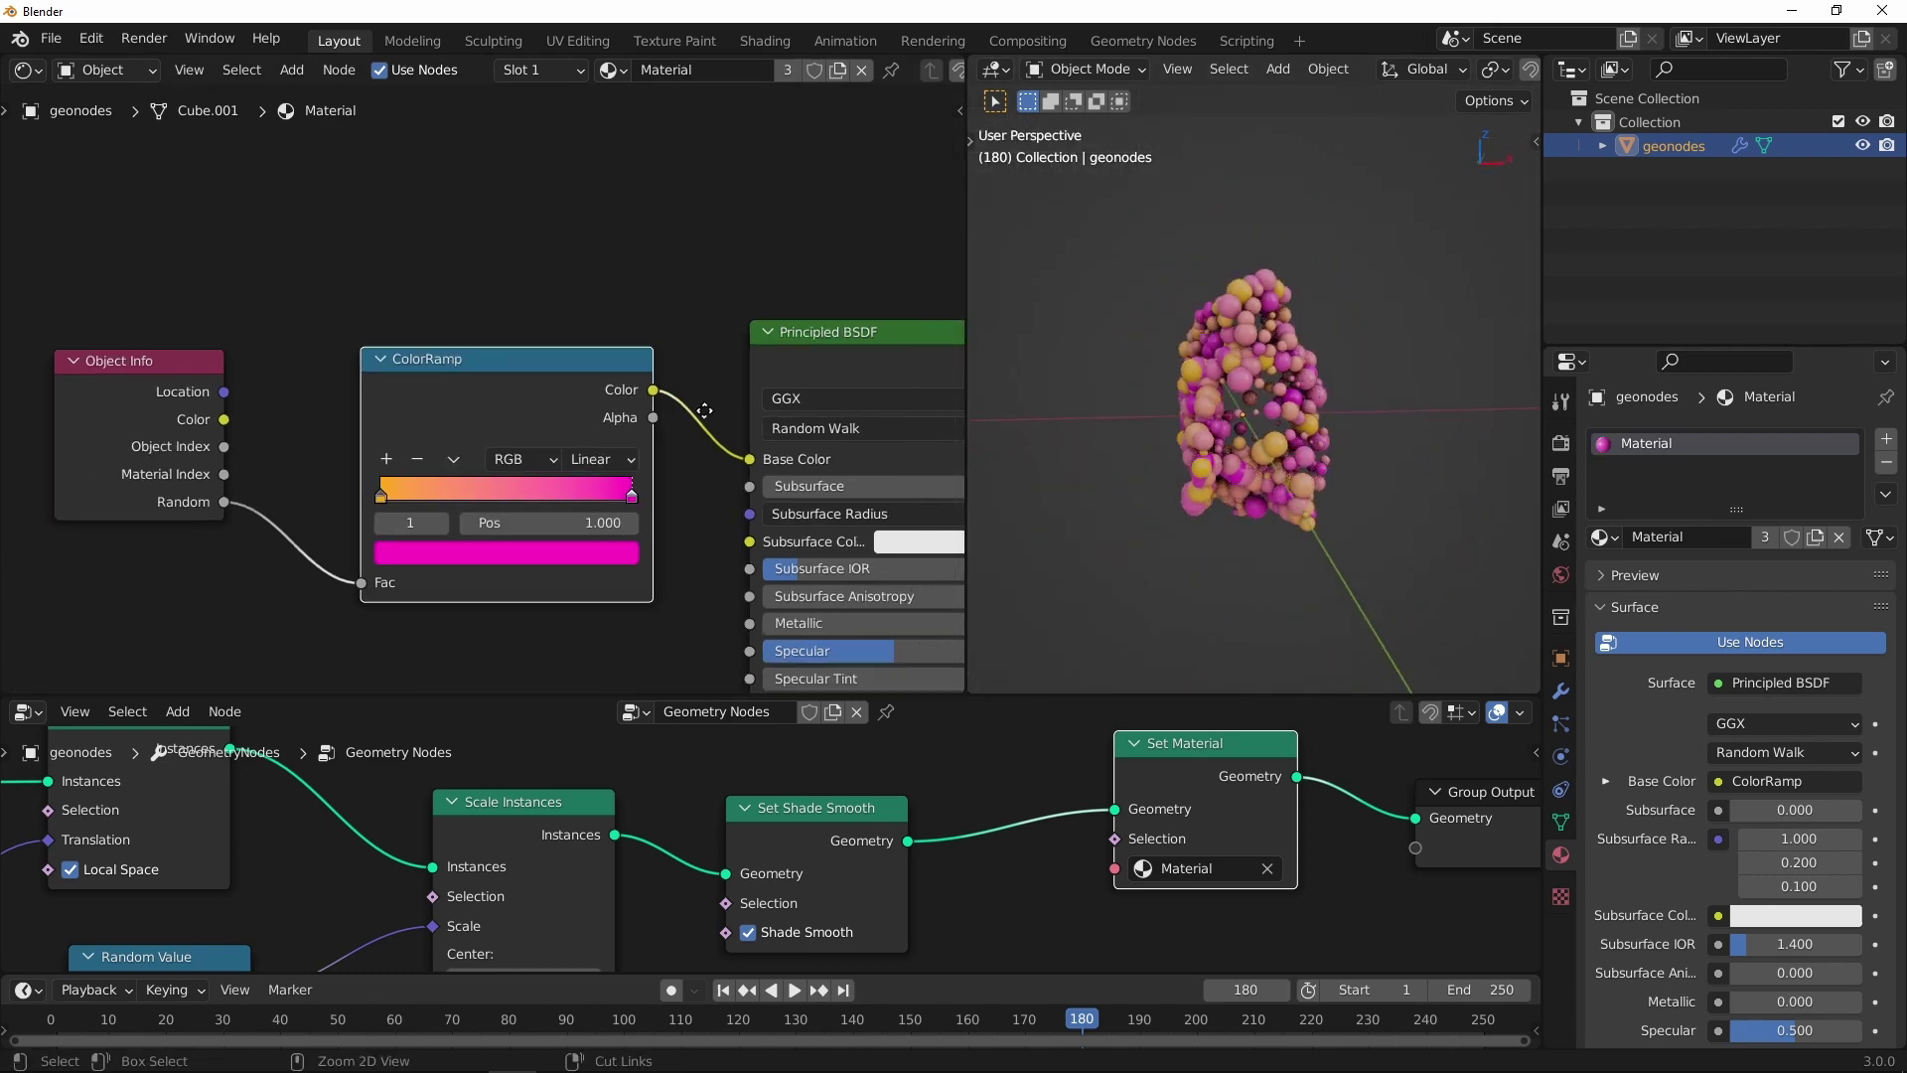
{"action": "scroll", "coordinate": [601, 449], "scroll_direction": "down", "scroll_amount": 3}
{"action": "left_click_drag", "start_coordinate": [324, 313], "coordinate": [262, 320]}
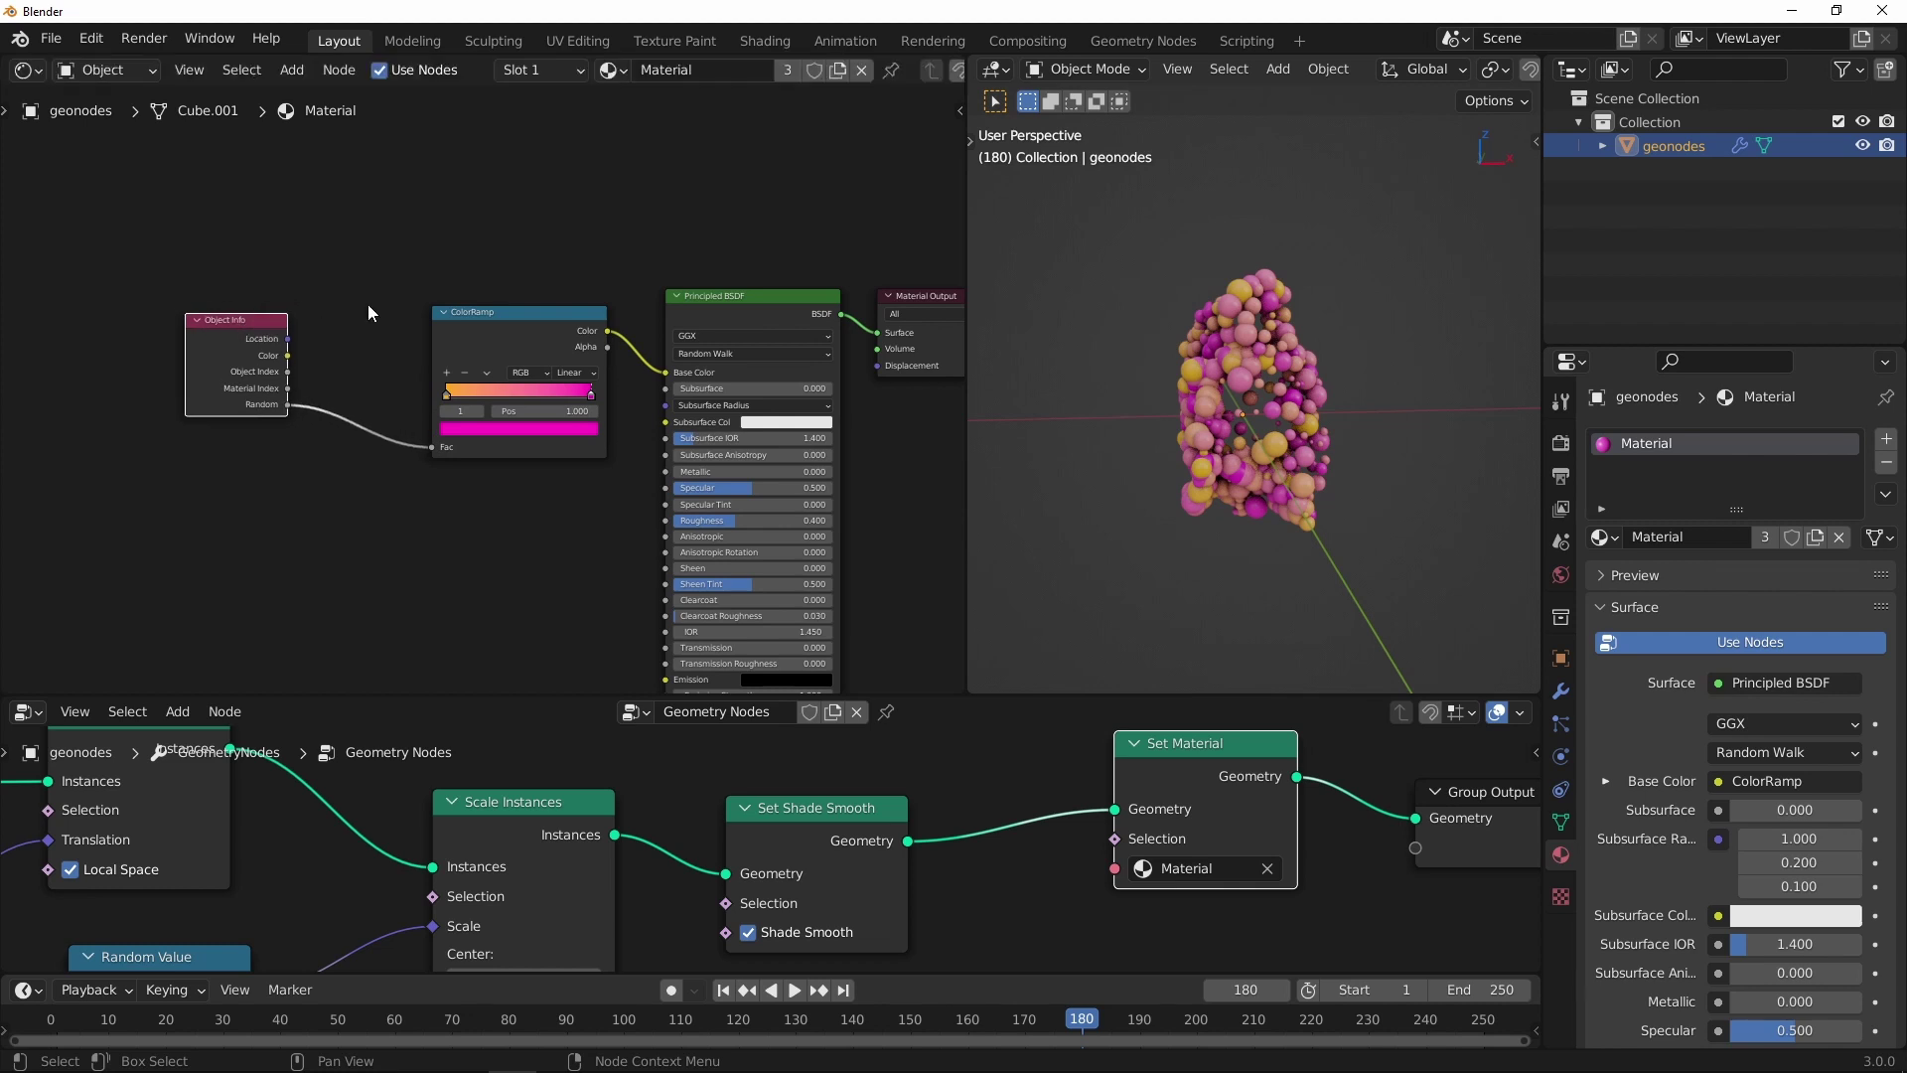
{"action": "left_click_drag", "start_coordinate": [502, 314], "coordinate": [496, 253]}
{"action": "scroll", "coordinate": [512, 402], "scroll_direction": "up", "scroll_amount": 2}
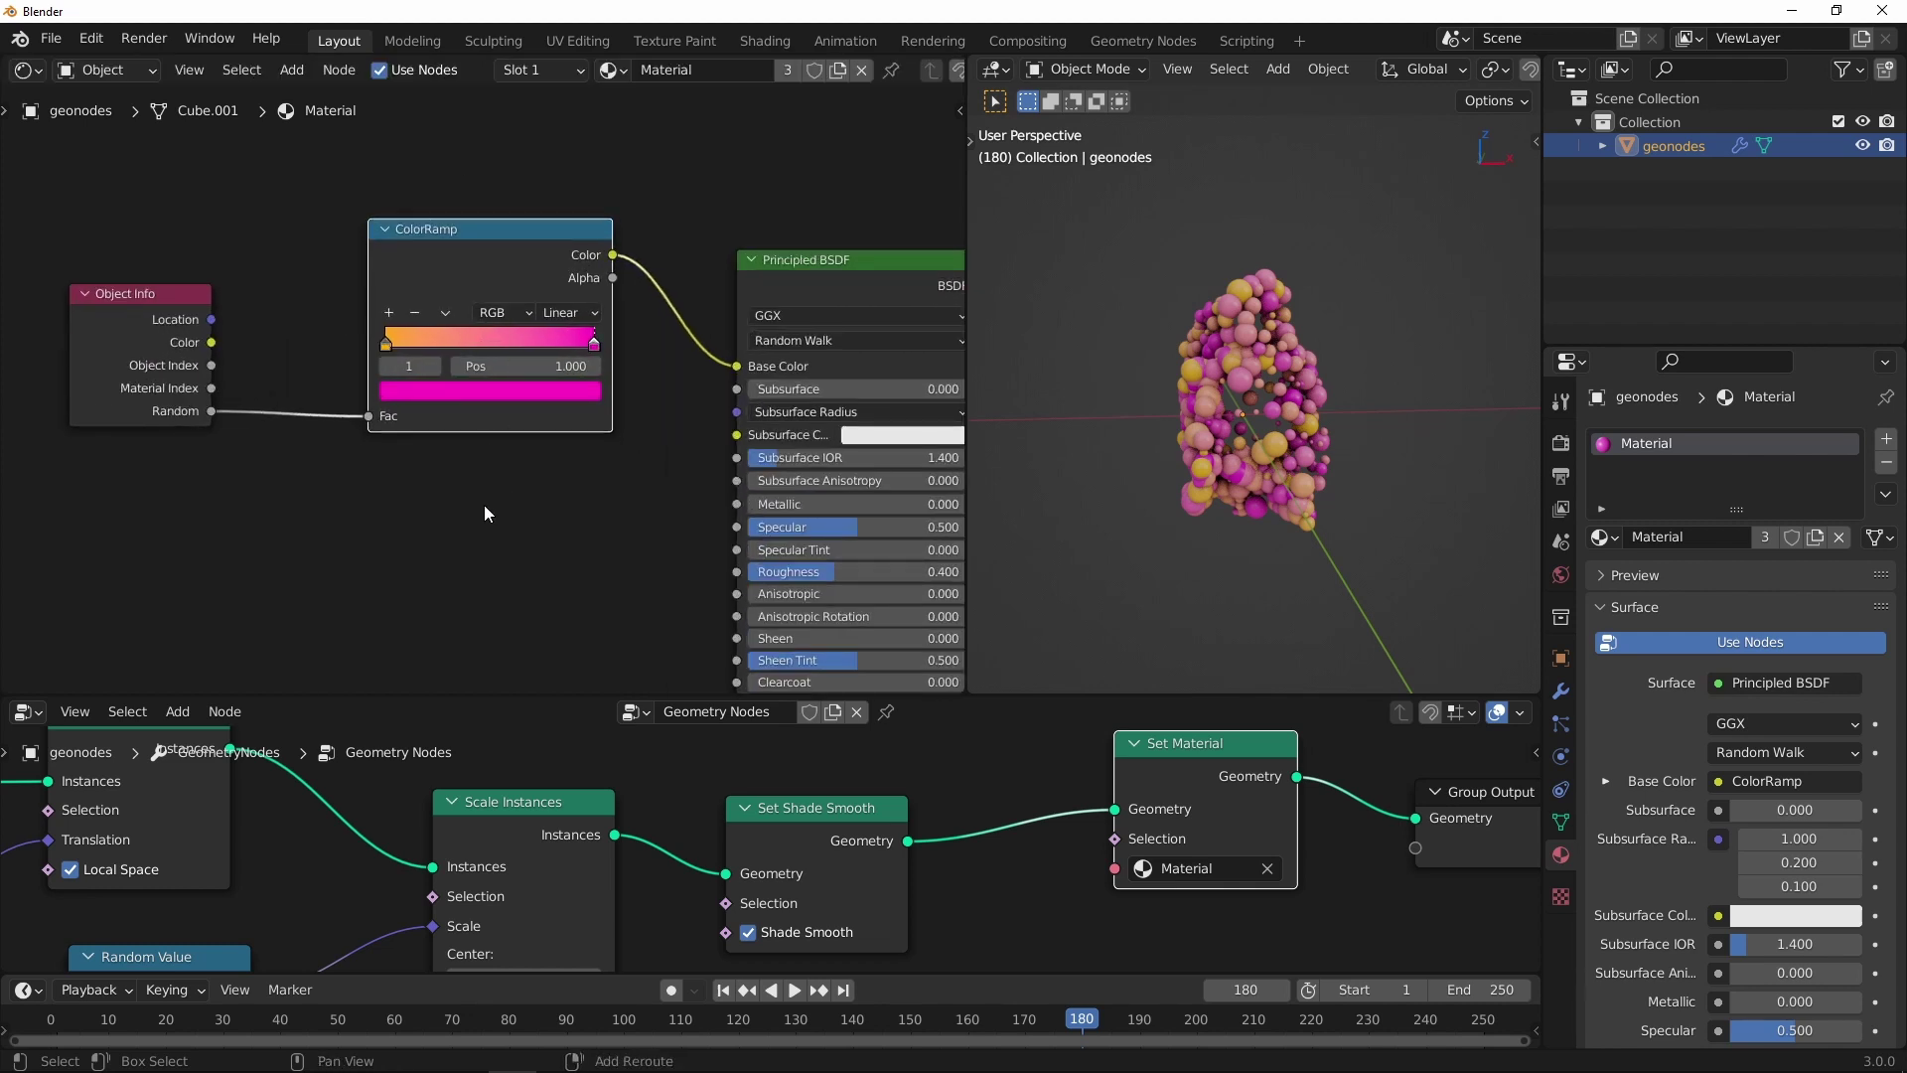
Step: Add a second Color Ramp with its black stop slid to about 0.656
{"action": "key", "text": "shift+a"}
{"action": "left_click", "coordinate": [626, 546]}
{"action": "left_click", "coordinate": [384, 463]}
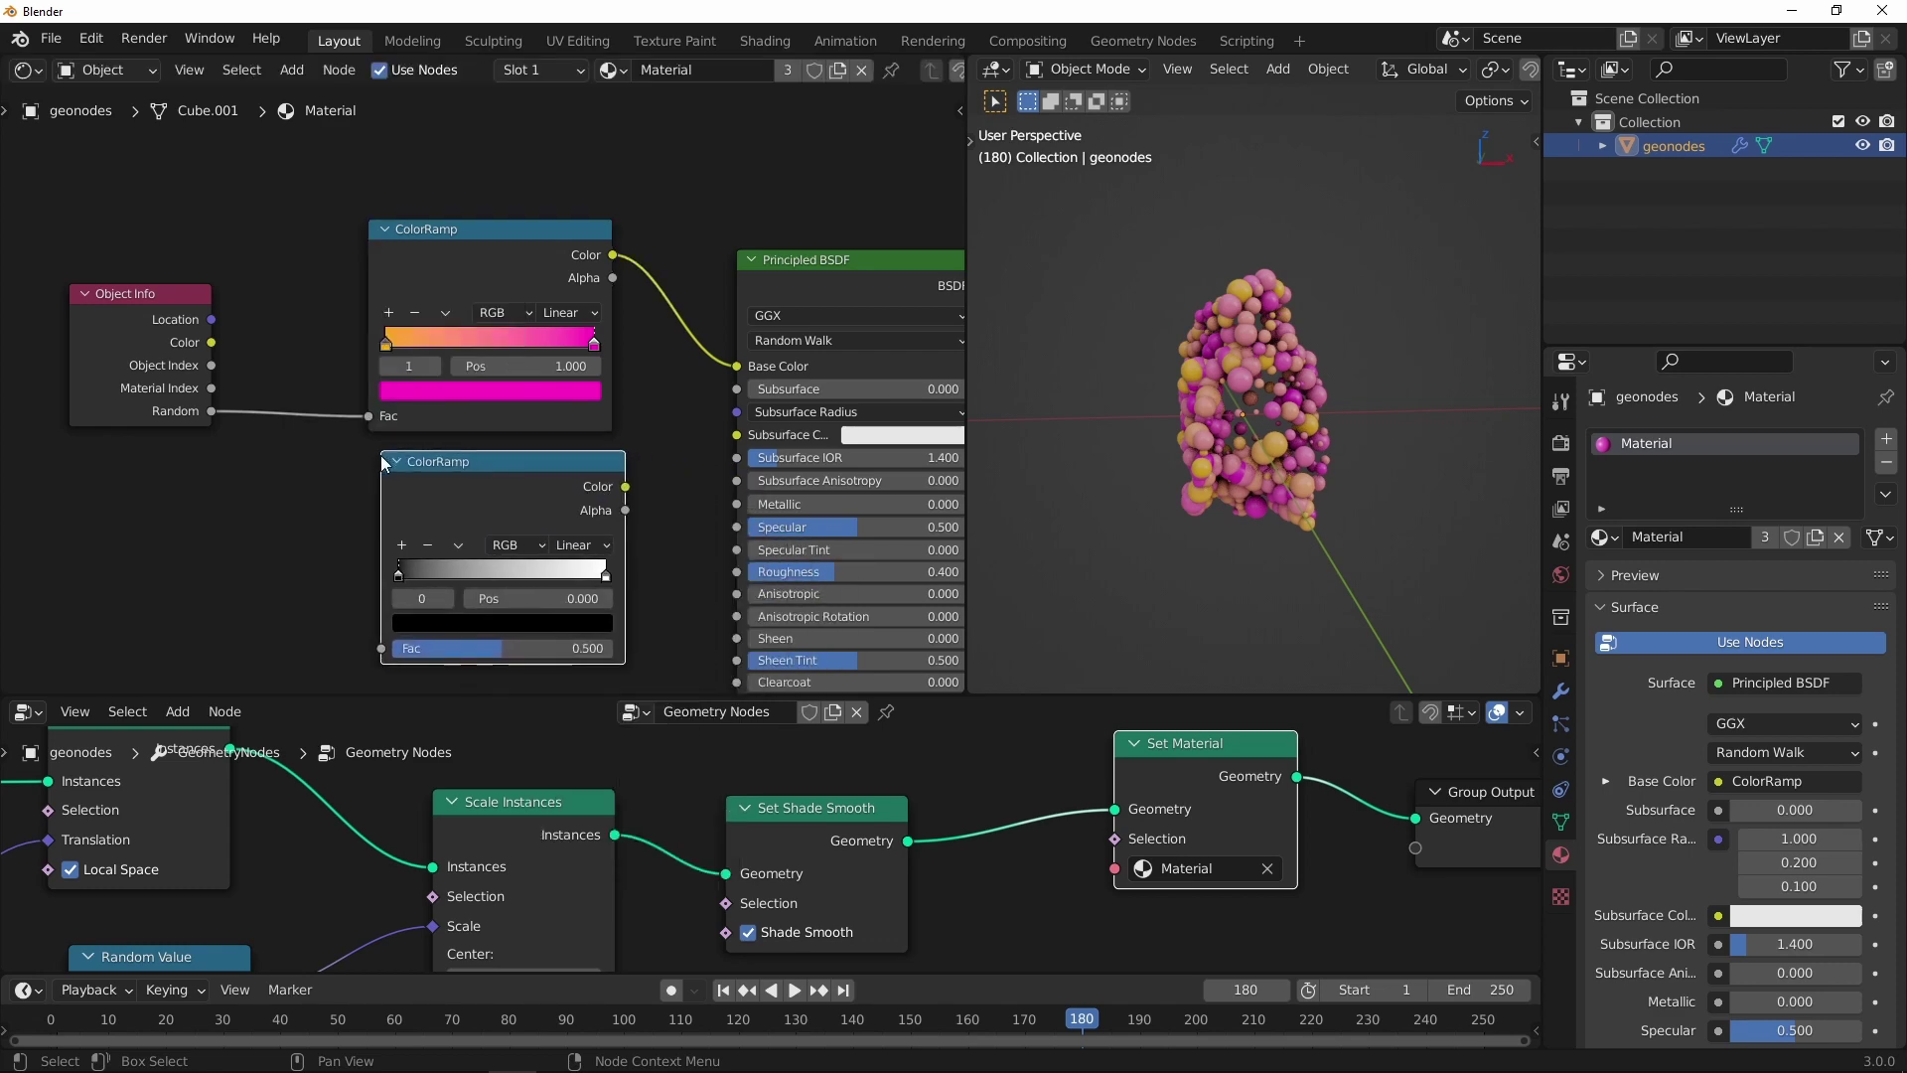
{"action": "left_click_drag", "start_coordinate": [399, 573], "coordinate": [534, 573]}
{"action": "scroll", "coordinate": [616, 272], "scroll_direction": "up", "scroll_amount": 1}
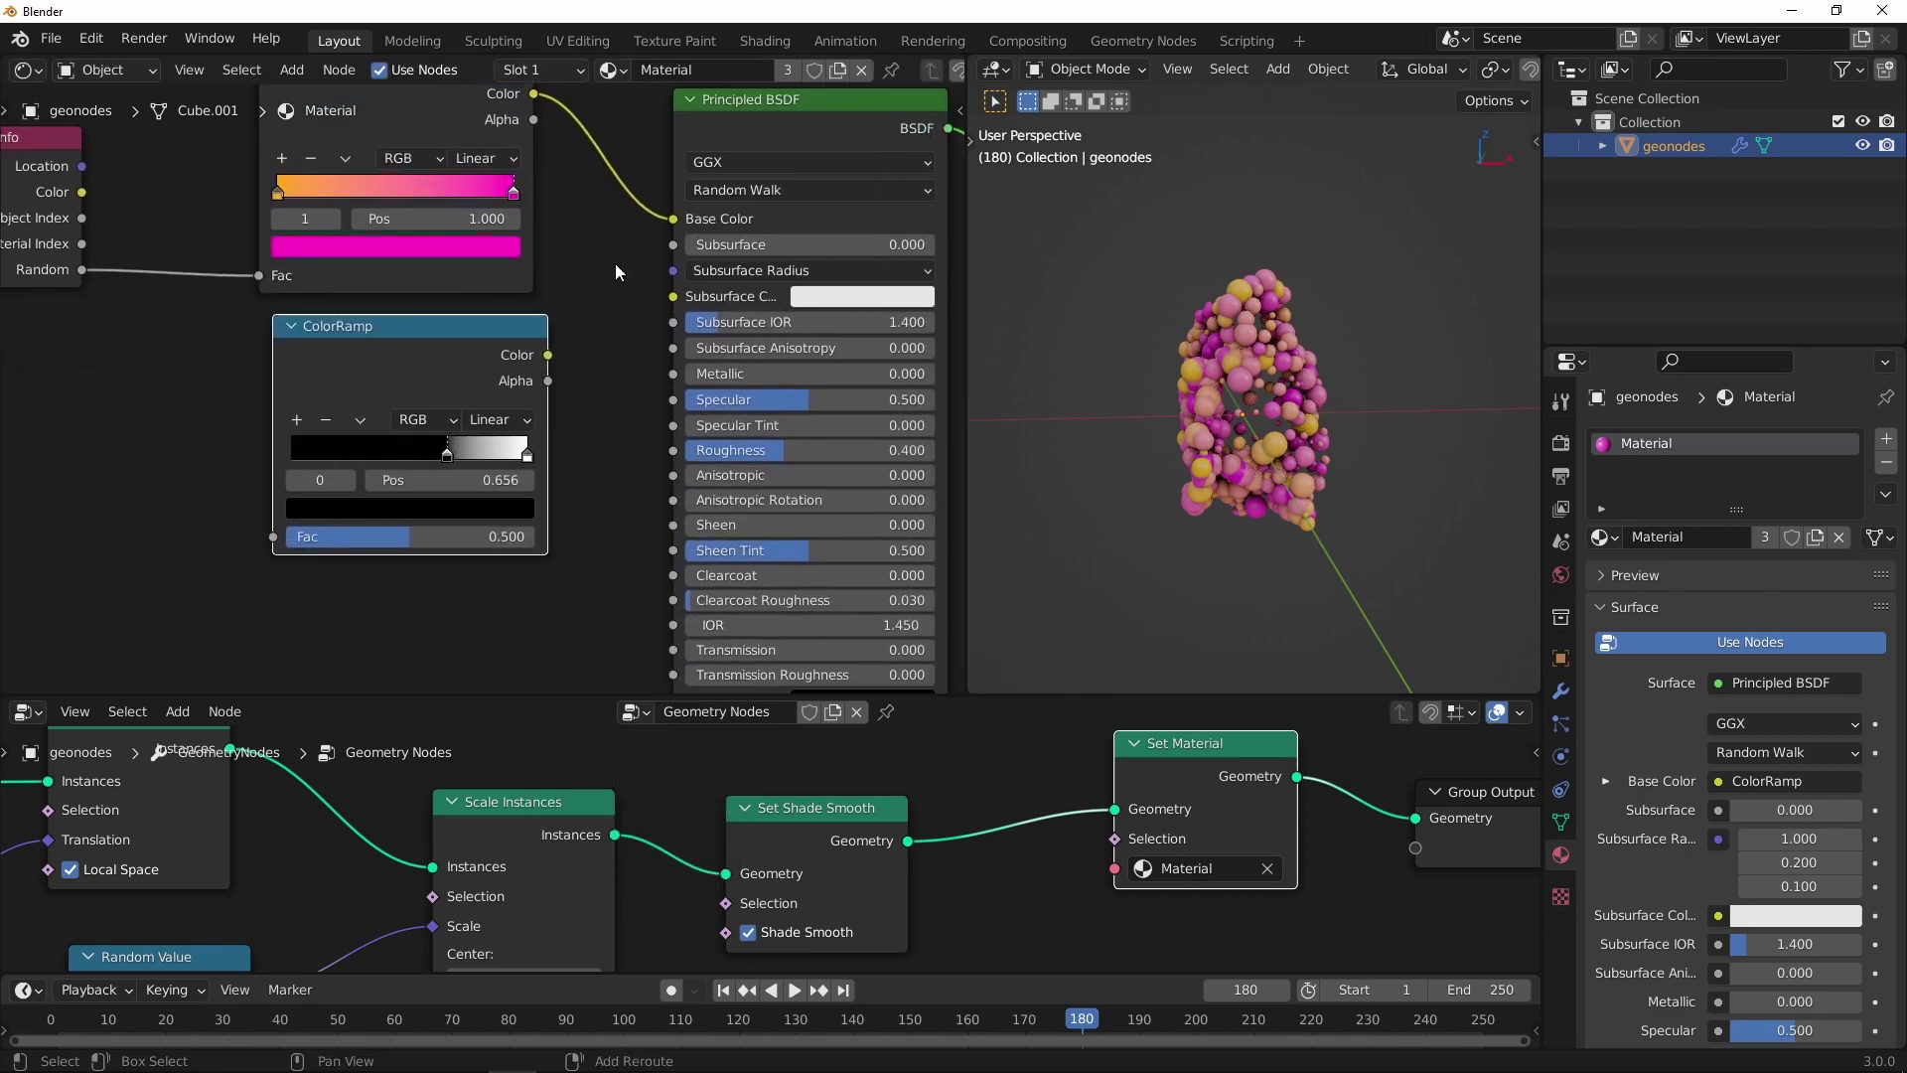
{"action": "scroll", "coordinate": [507, 358], "scroll_direction": "down", "scroll_amount": 1}
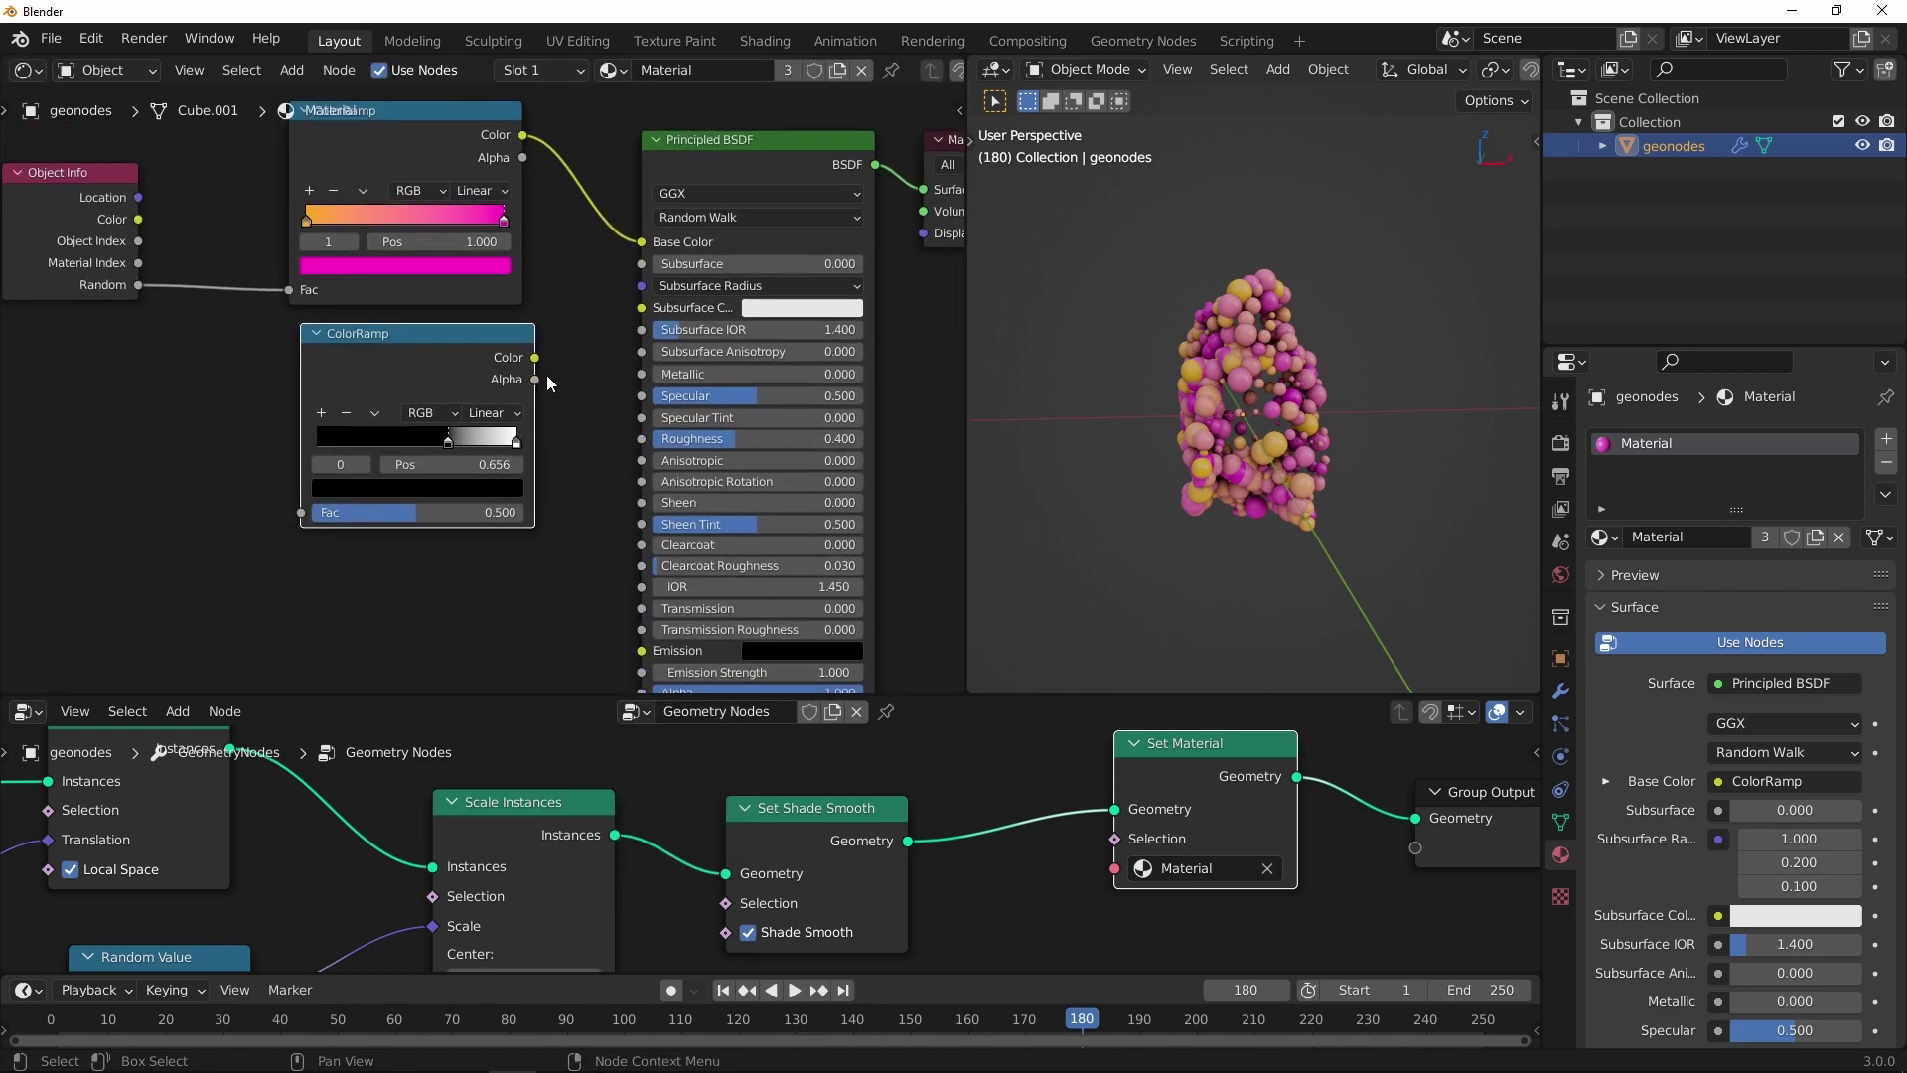
Step: Link the second ramp's Color to Emission and set Emission Strength to 4
{"action": "middle_click_drag", "start_coordinate": [547, 382], "coordinate": [505, 332]}
{"action": "left_click_drag", "start_coordinate": [498, 324], "coordinate": [707, 632]}
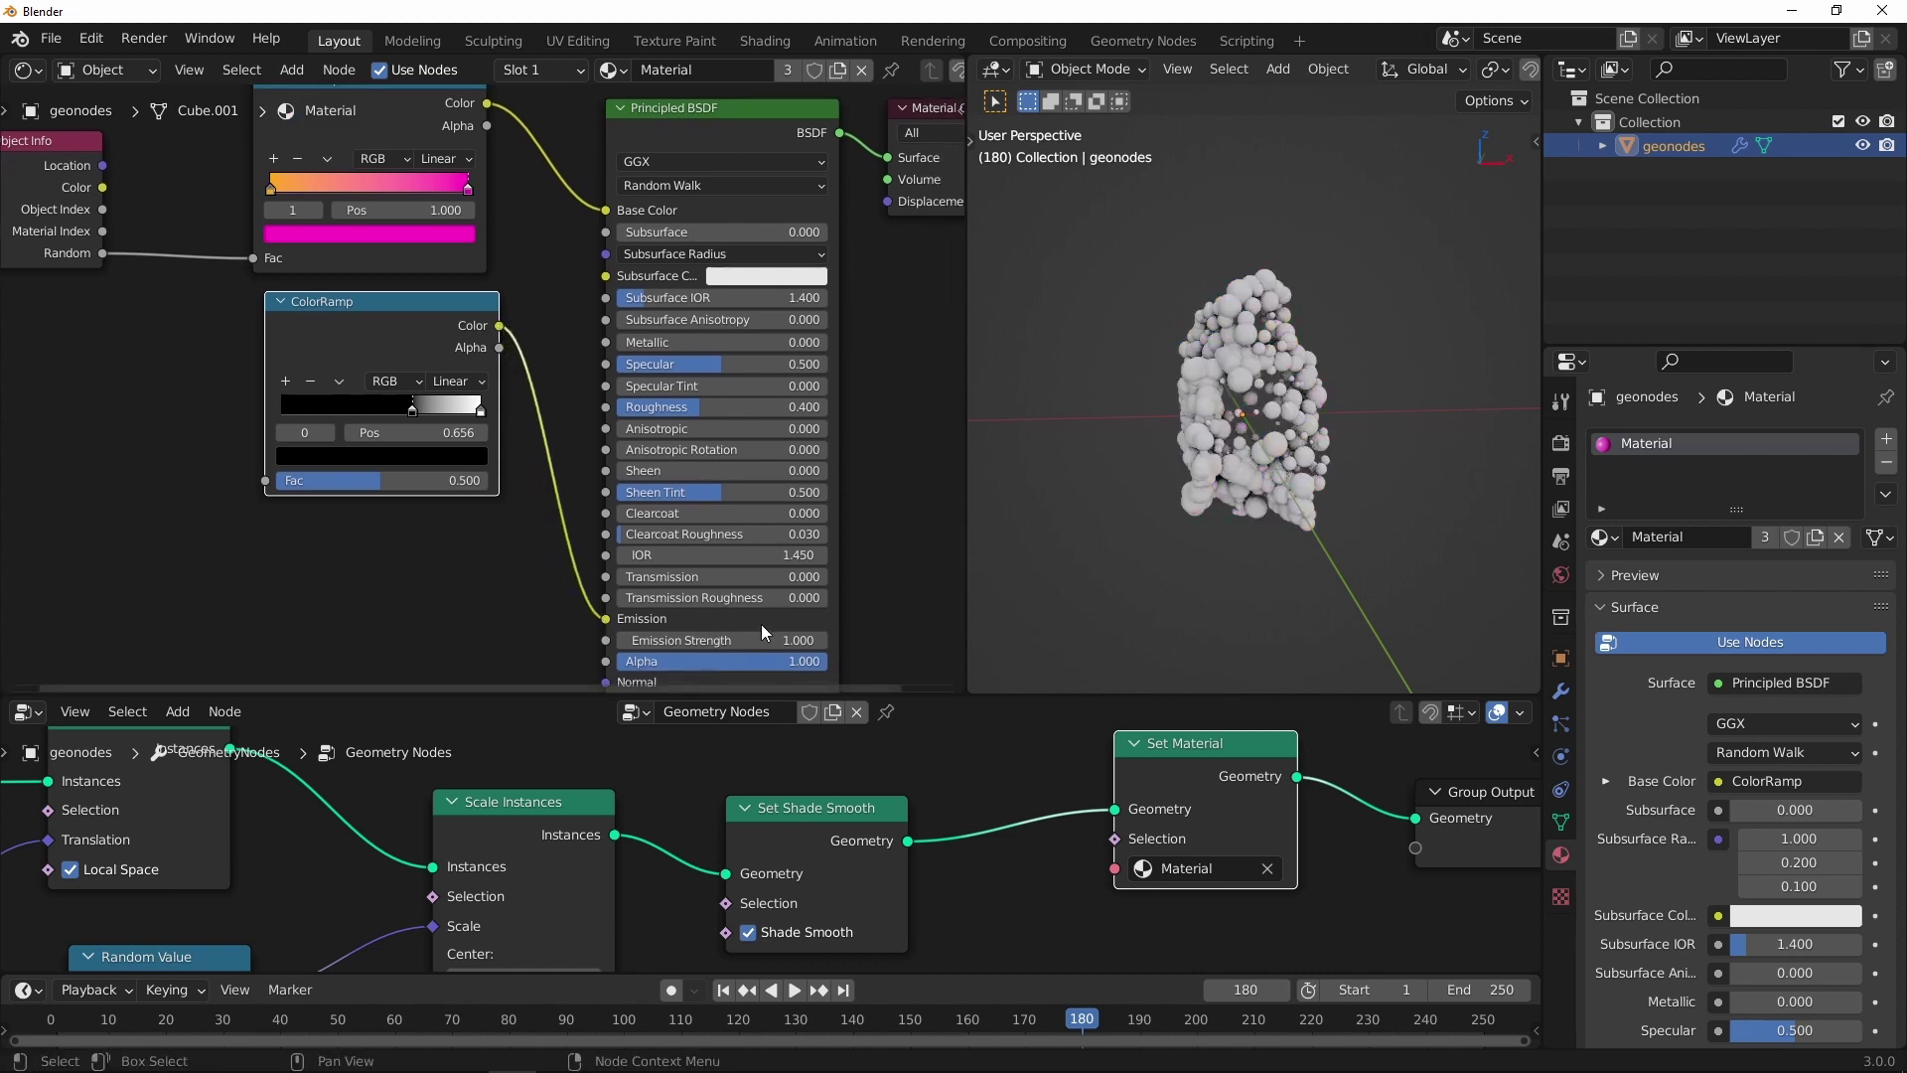
{"action": "middle_click_drag", "start_coordinate": [762, 634], "coordinate": [740, 579]}
{"action": "left_click", "coordinate": [765, 580]}
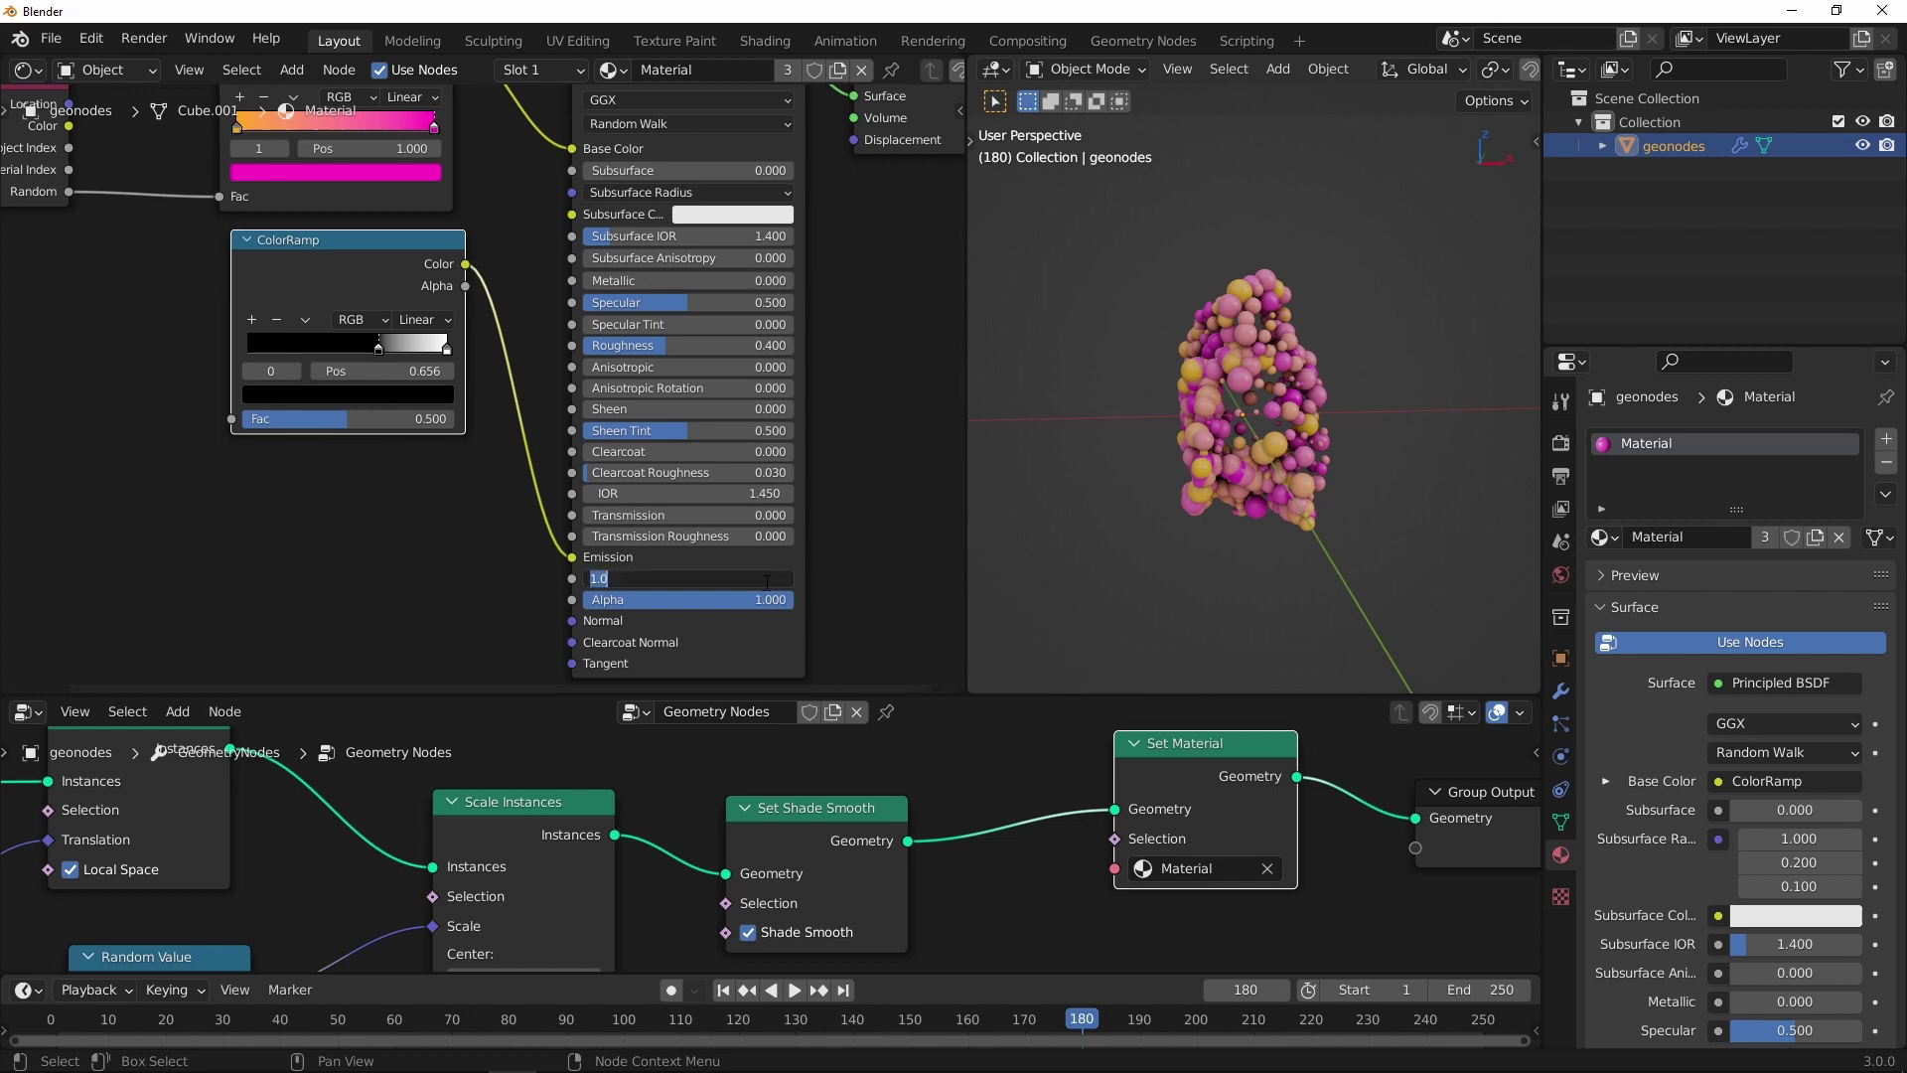
{"action": "type", "text": "4"}
{"action": "key", "text": "Return"}
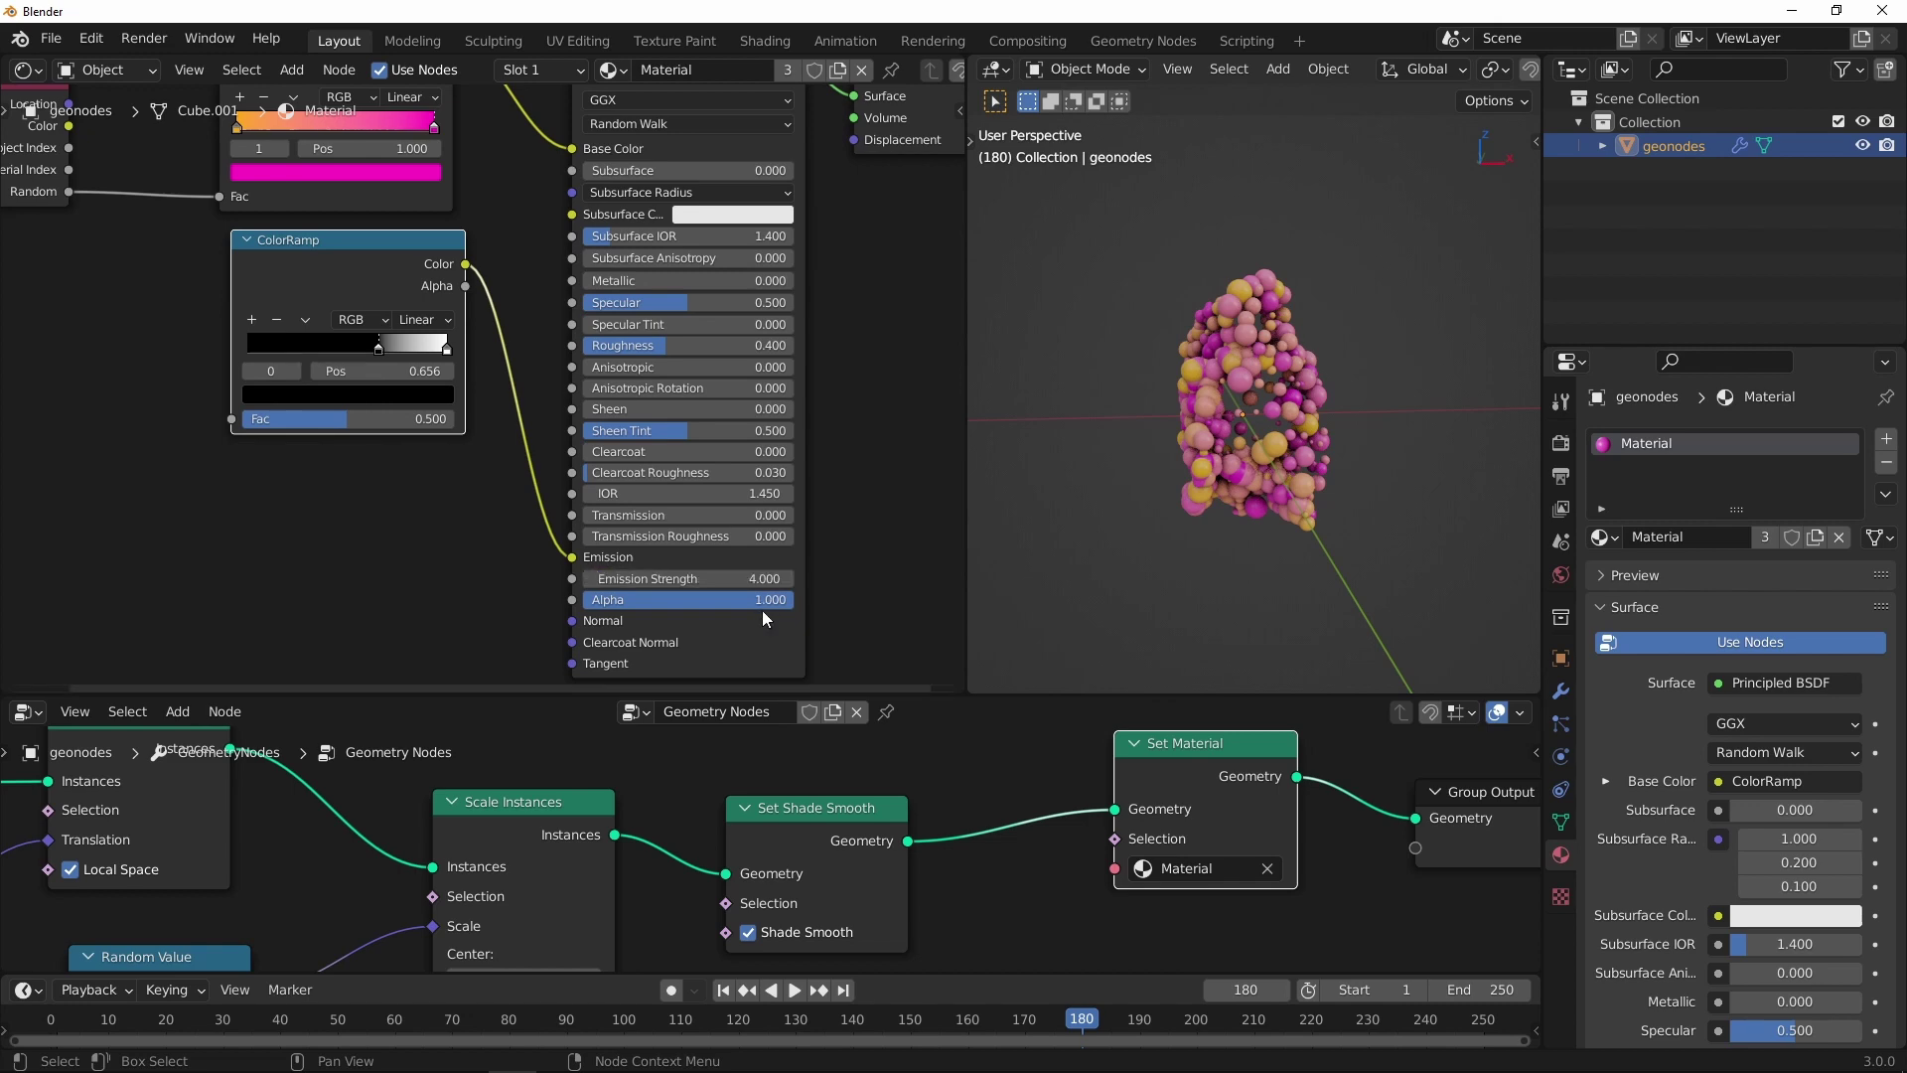
{"action": "scroll", "coordinate": [433, 351], "scroll_direction": "up", "scroll_amount": 2}
{"action": "scroll", "coordinate": [455, 360], "scroll_direction": "up", "scroll_amount": 1}
{"action": "scroll", "coordinate": [454, 359], "scroll_direction": "down", "scroll_amount": 2}
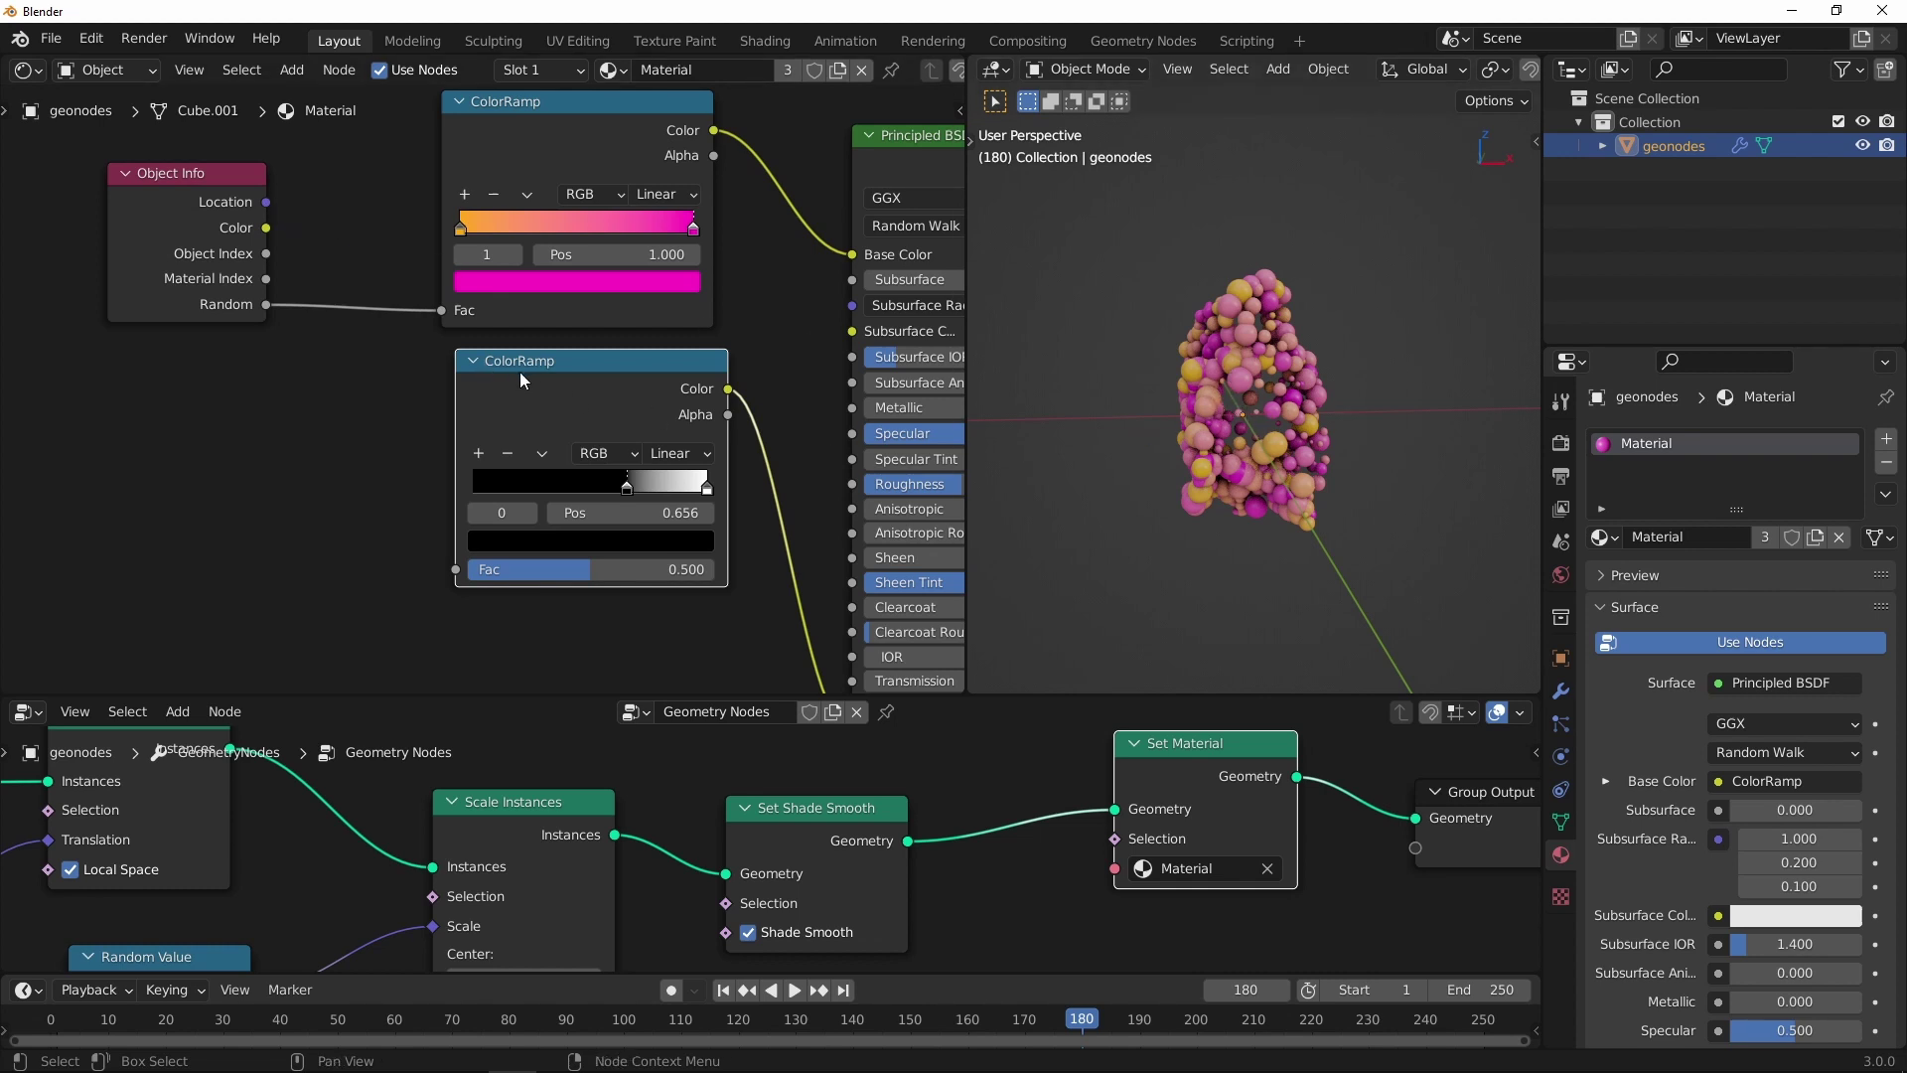
Step: Tidy the nodes, add a Vector Math node, and link Object Info Location to its first input
{"action": "left_click_drag", "start_coordinate": [520, 371], "coordinate": [509, 376]}
{"action": "left_click_drag", "start_coordinate": [195, 171], "coordinate": [173, 184]}
{"action": "scroll", "coordinate": [456, 329], "scroll_direction": "down", "scroll_amount": 1}
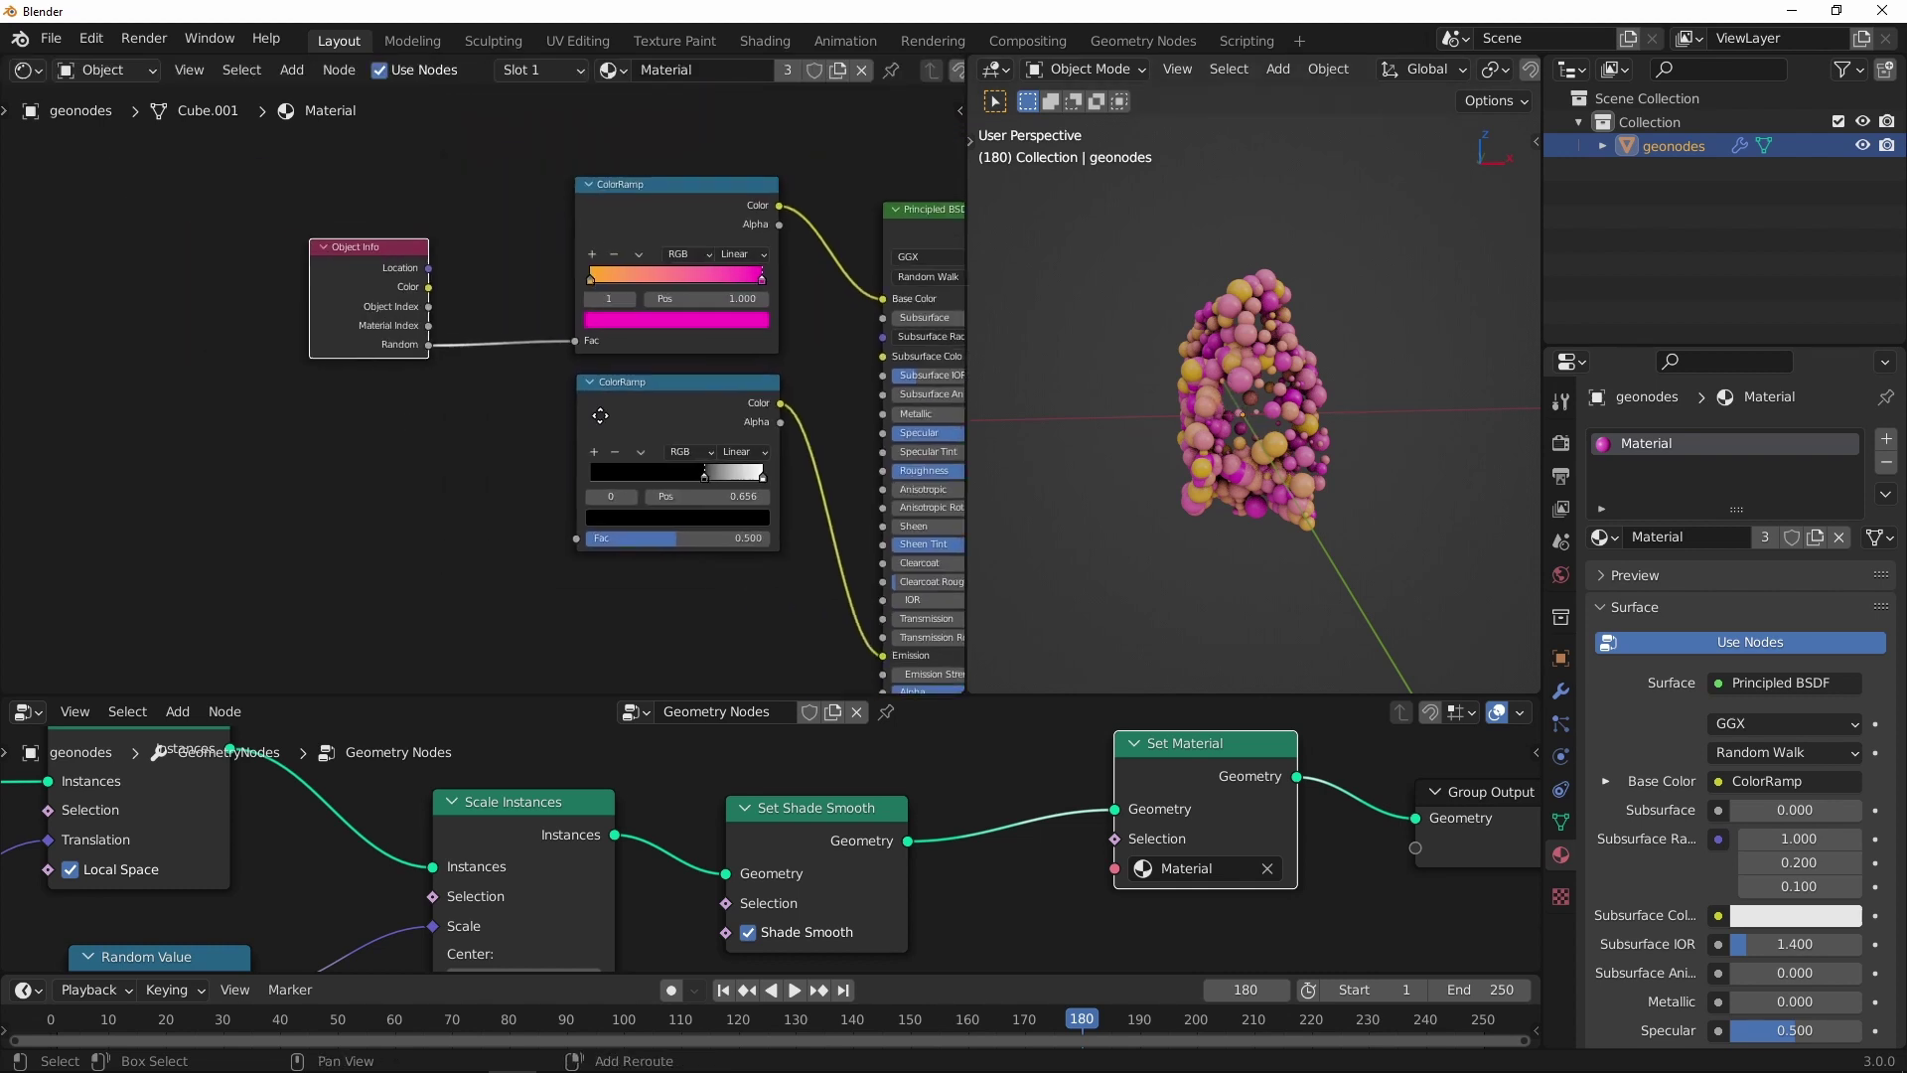
{"action": "left_click_drag", "start_coordinate": [374, 245], "coordinate": [347, 349]}
{"action": "key", "text": "shift+a"}
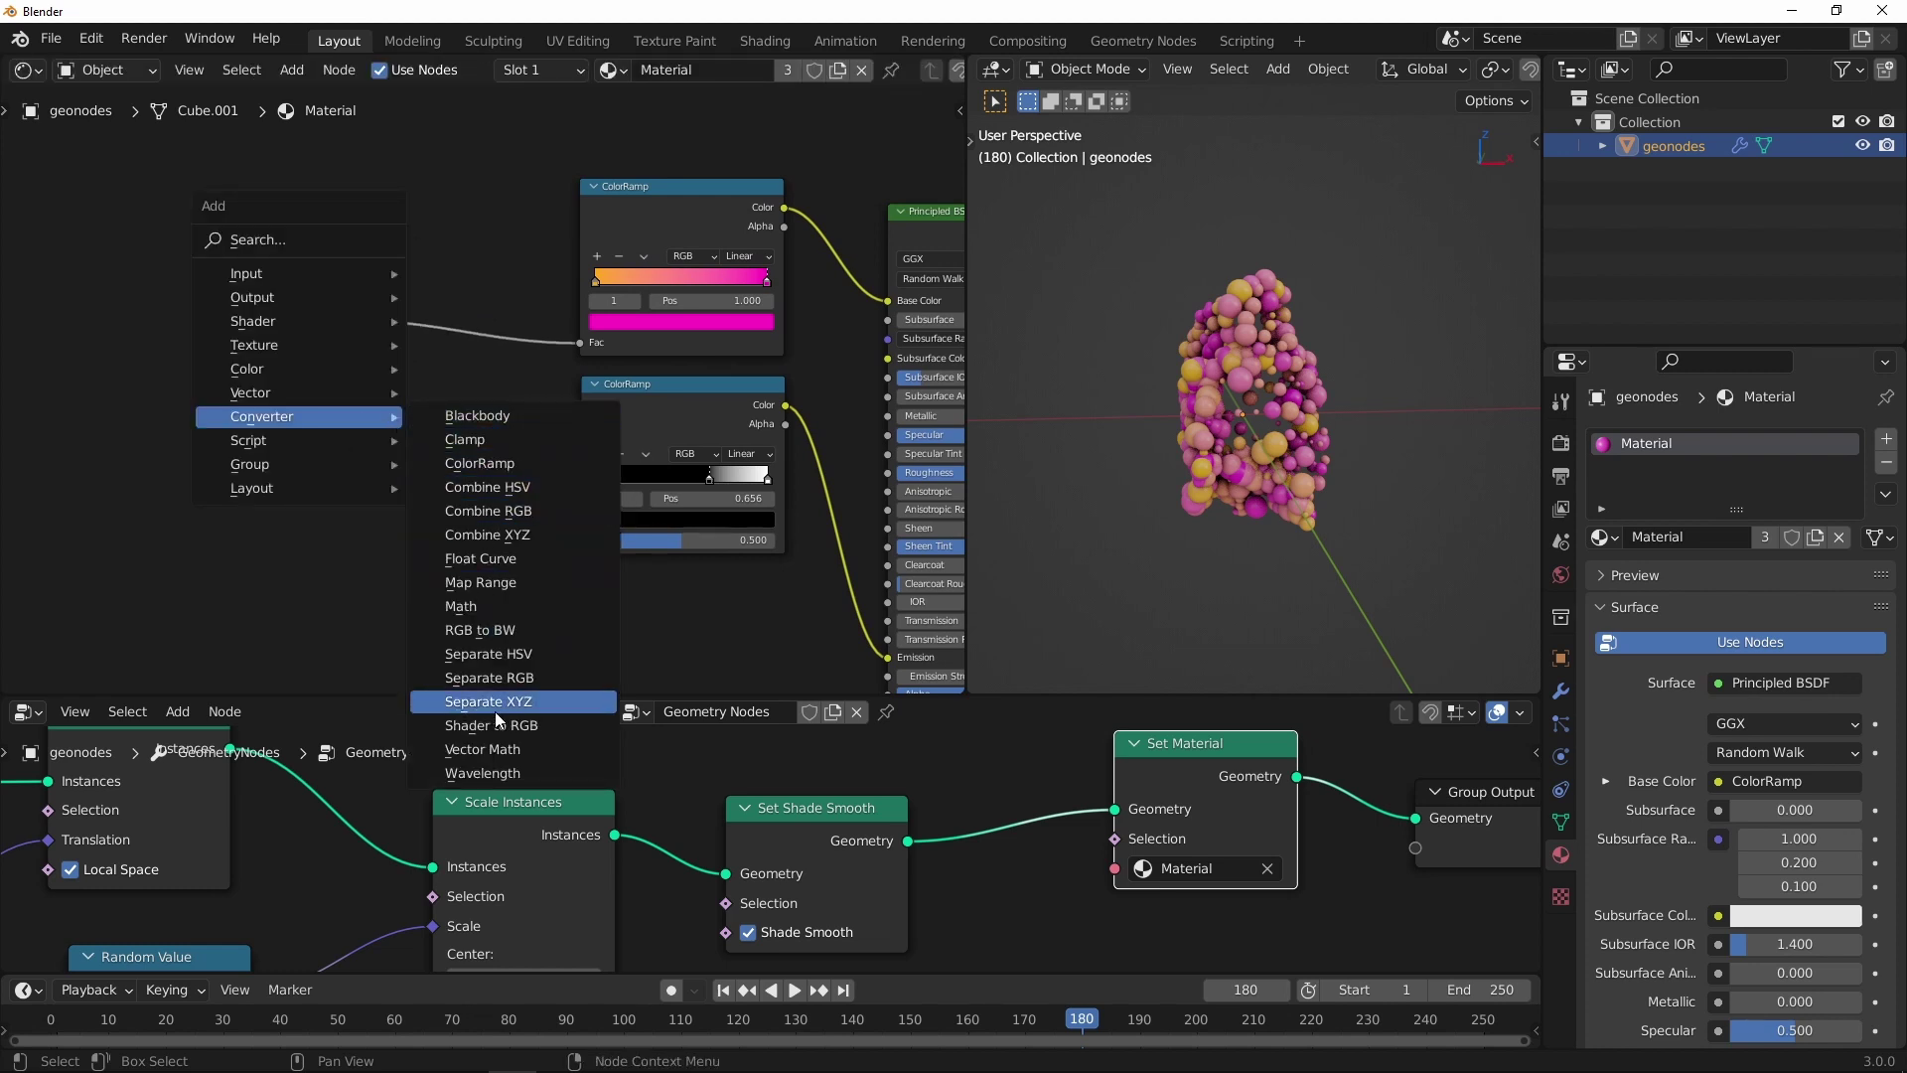
{"action": "left_click", "coordinate": [494, 750]}
{"action": "left_click", "coordinate": [430, 527]}
{"action": "scroll", "coordinate": [337, 362], "scroll_direction": "up", "scroll_amount": 1}
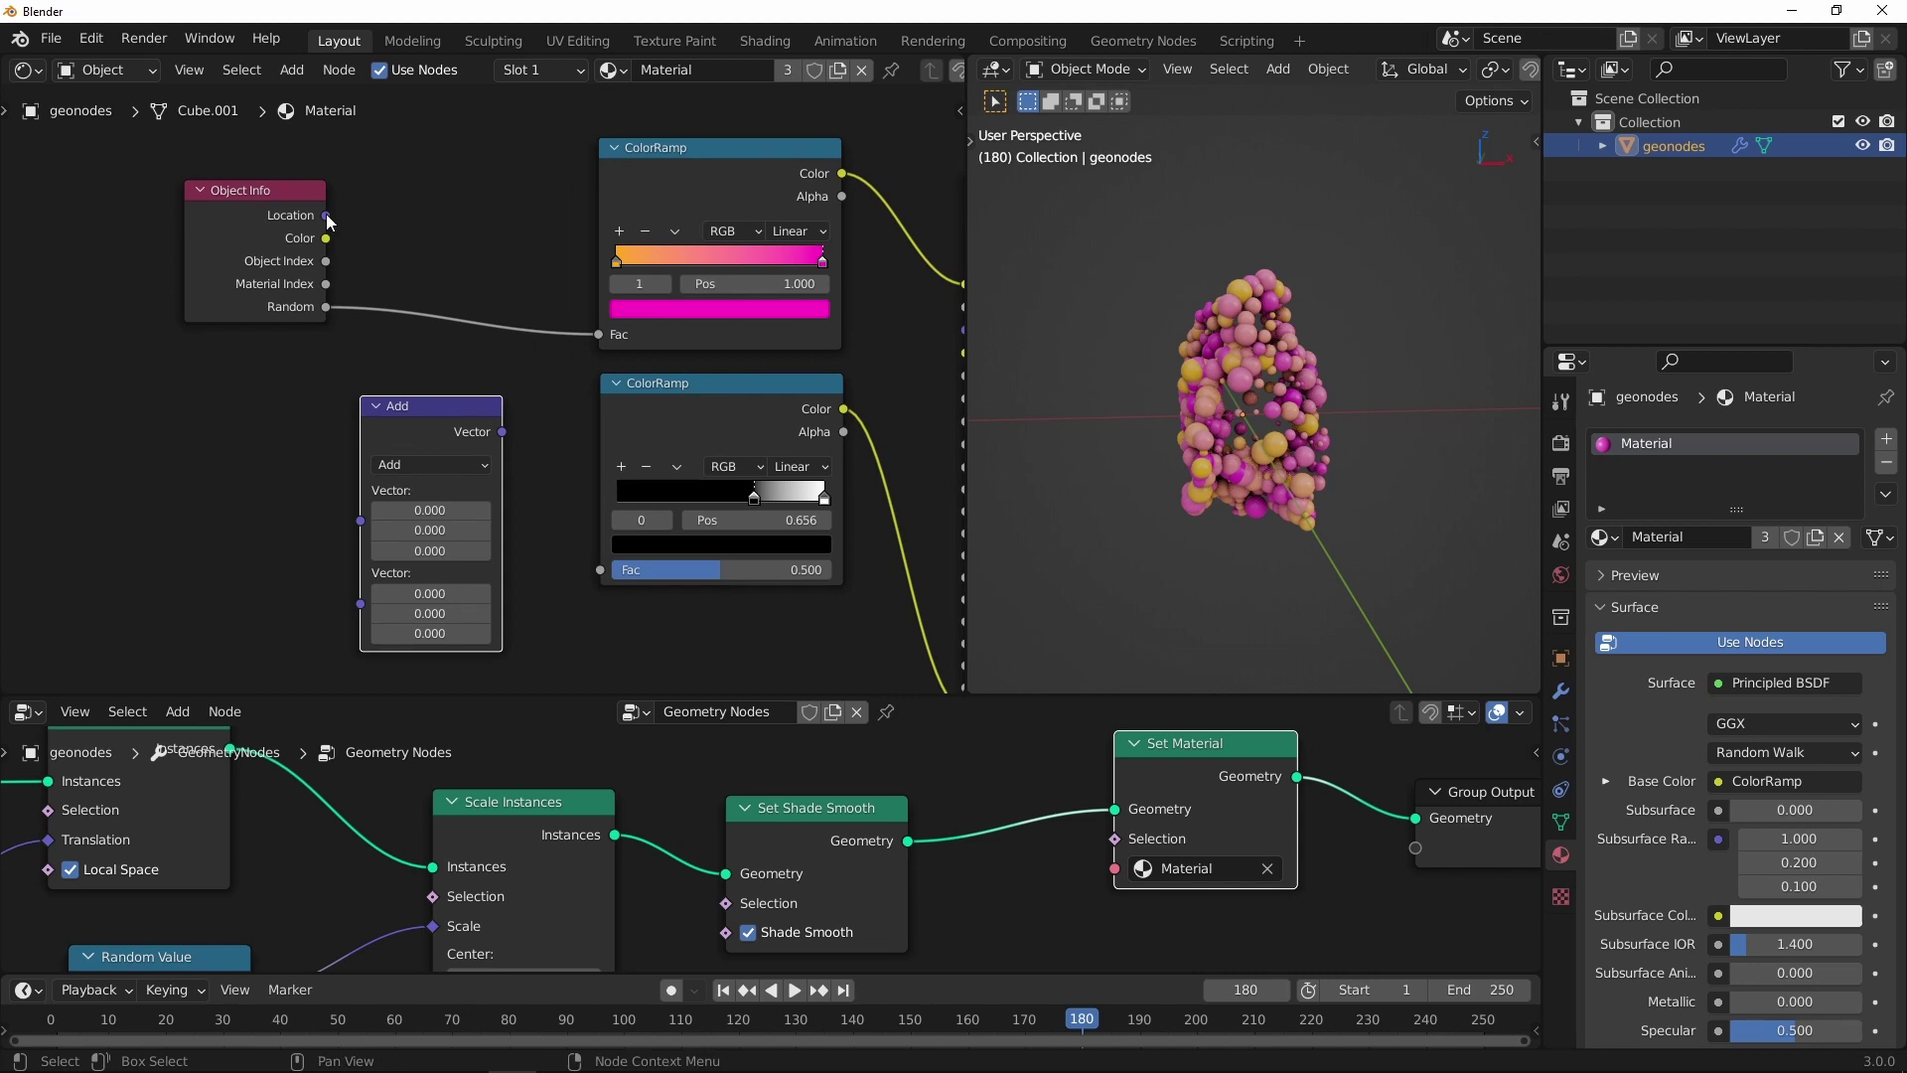
{"action": "left_click_drag", "start_coordinate": [324, 215], "coordinate": [304, 446]}
{"action": "left_click_drag", "start_coordinate": [359, 513], "coordinate": [358, 514]}
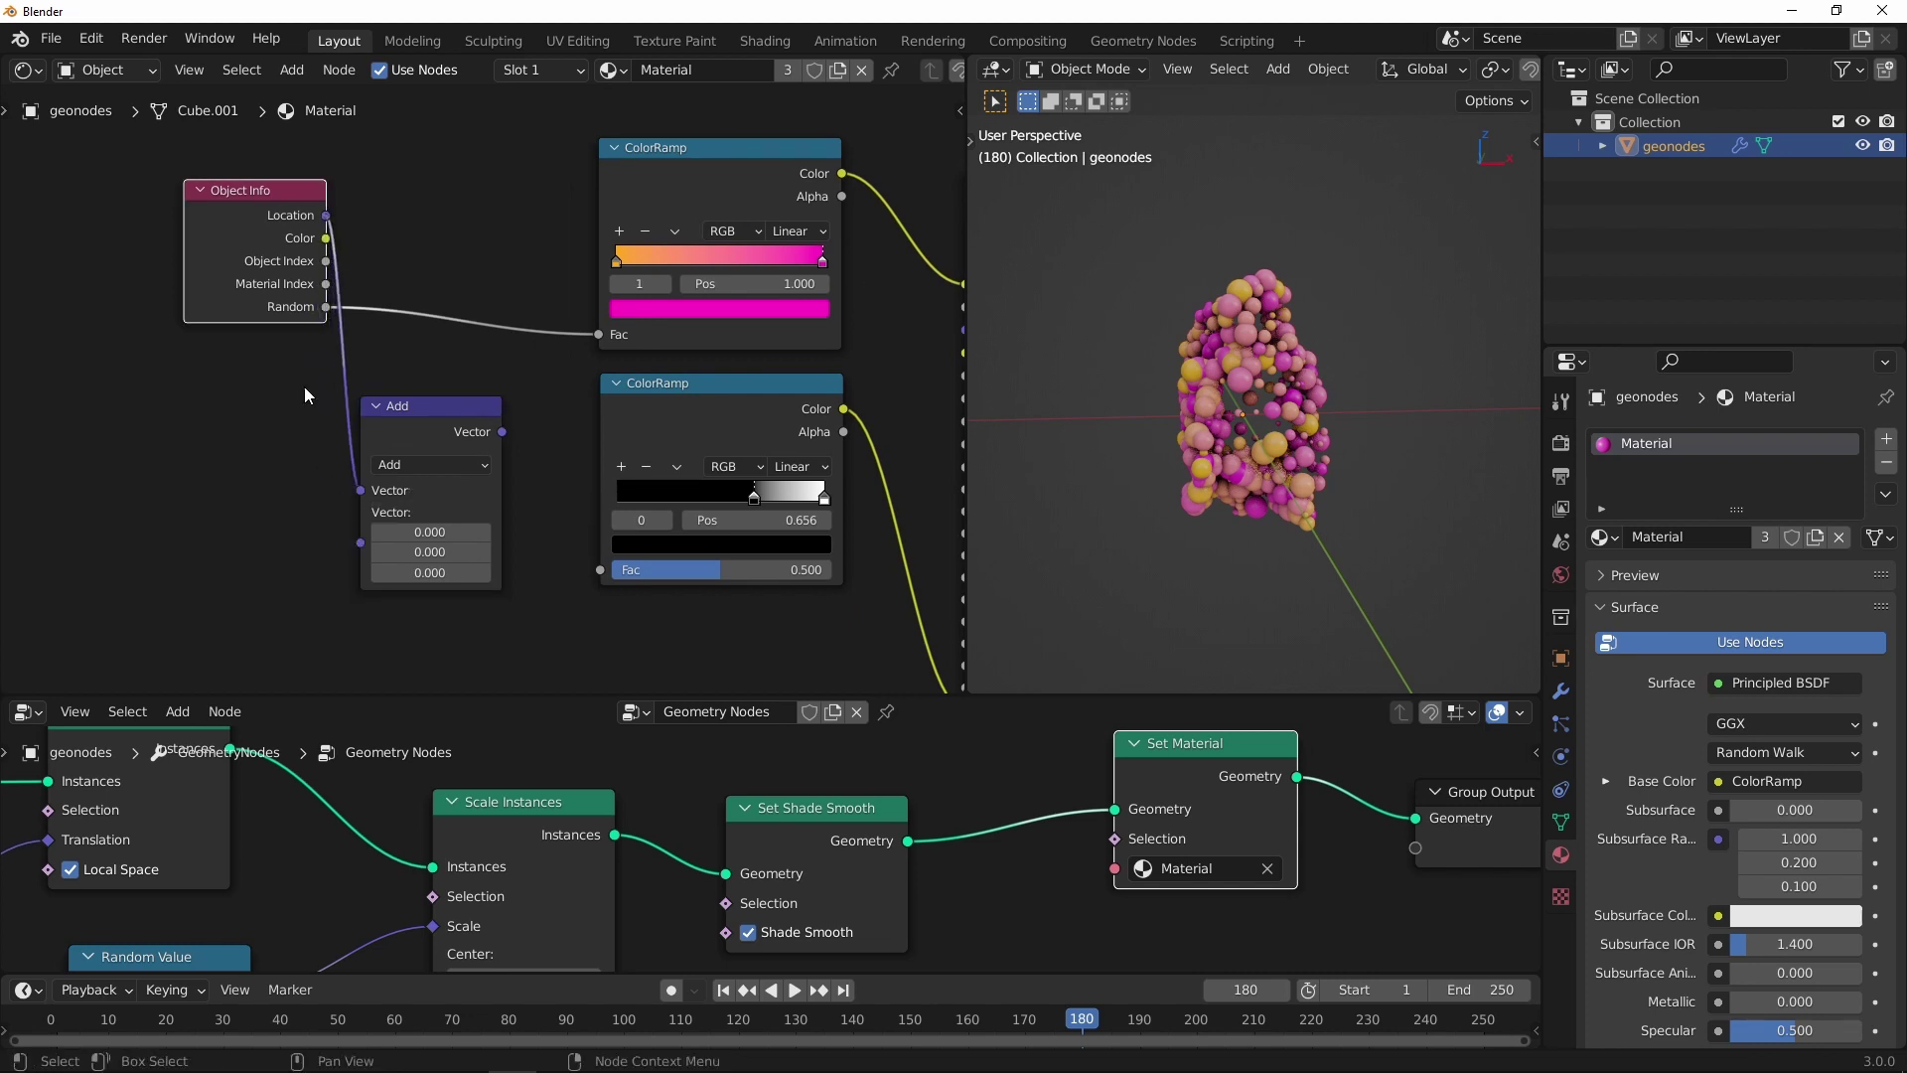
Step: Switch the Vector Math operation from Add to Distance
{"action": "left_click_drag", "start_coordinate": [252, 189], "coordinate": [207, 195]}
{"action": "scroll", "coordinate": [413, 472], "scroll_direction": "up", "scroll_amount": 1}
{"action": "left_click", "coordinate": [413, 473]}
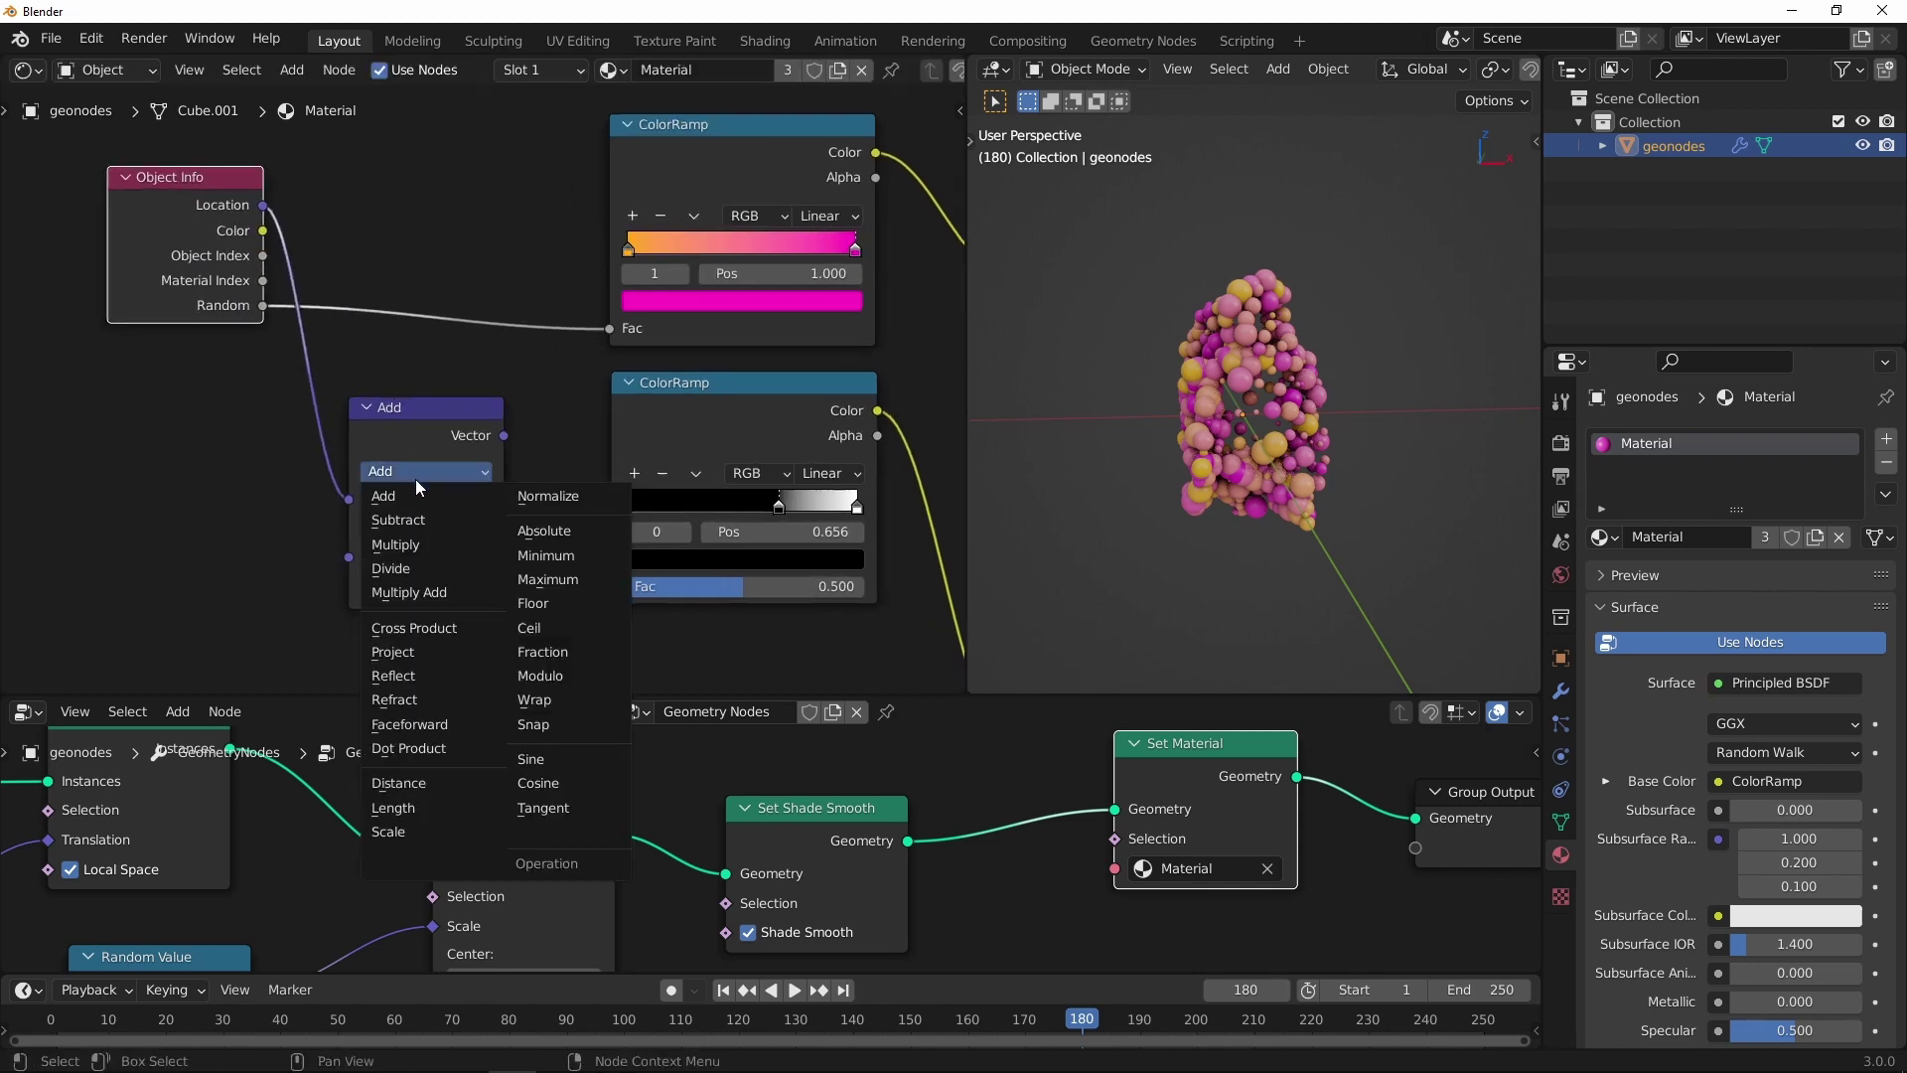
{"action": "left_click", "coordinate": [399, 783]}
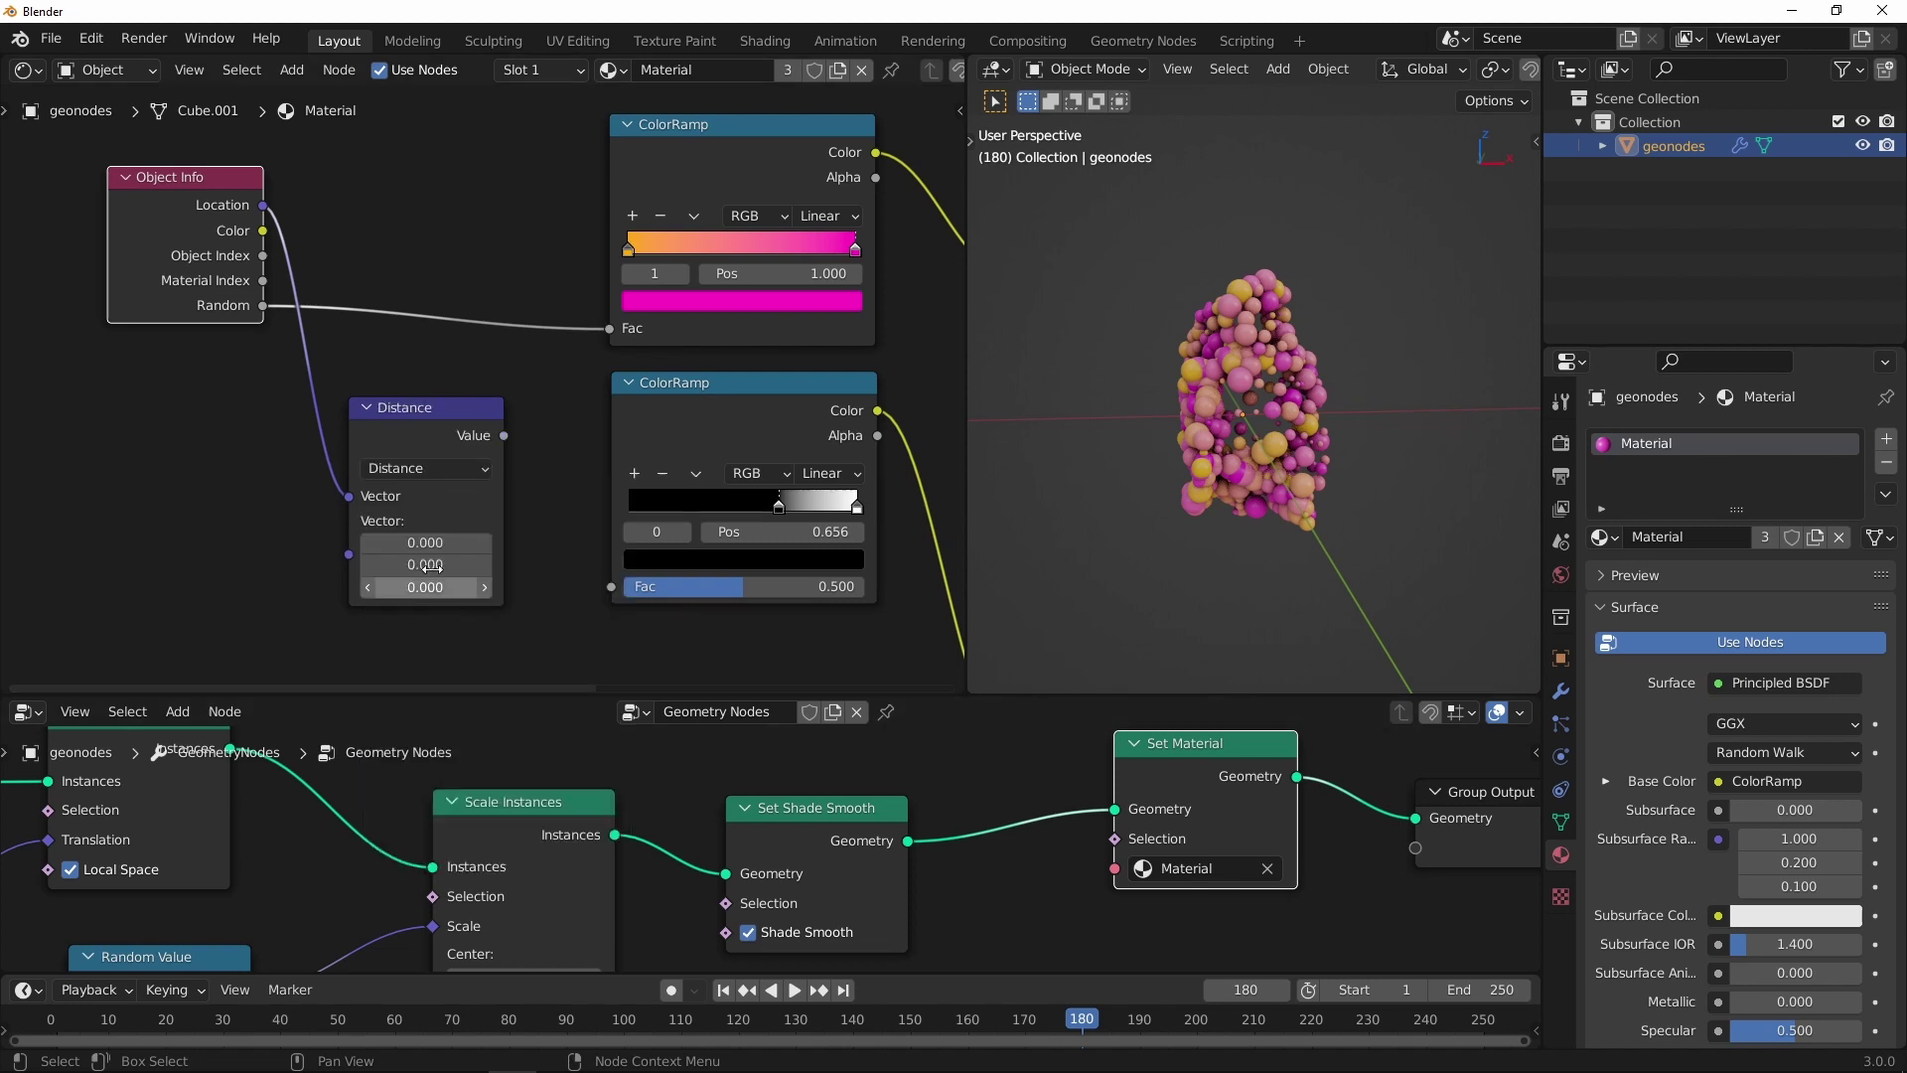
{"action": "middle_click_drag", "start_coordinate": [412, 501], "coordinate": [450, 445]}
{"action": "scroll", "coordinate": [451, 444], "scroll_direction": "up", "scroll_amount": 1}
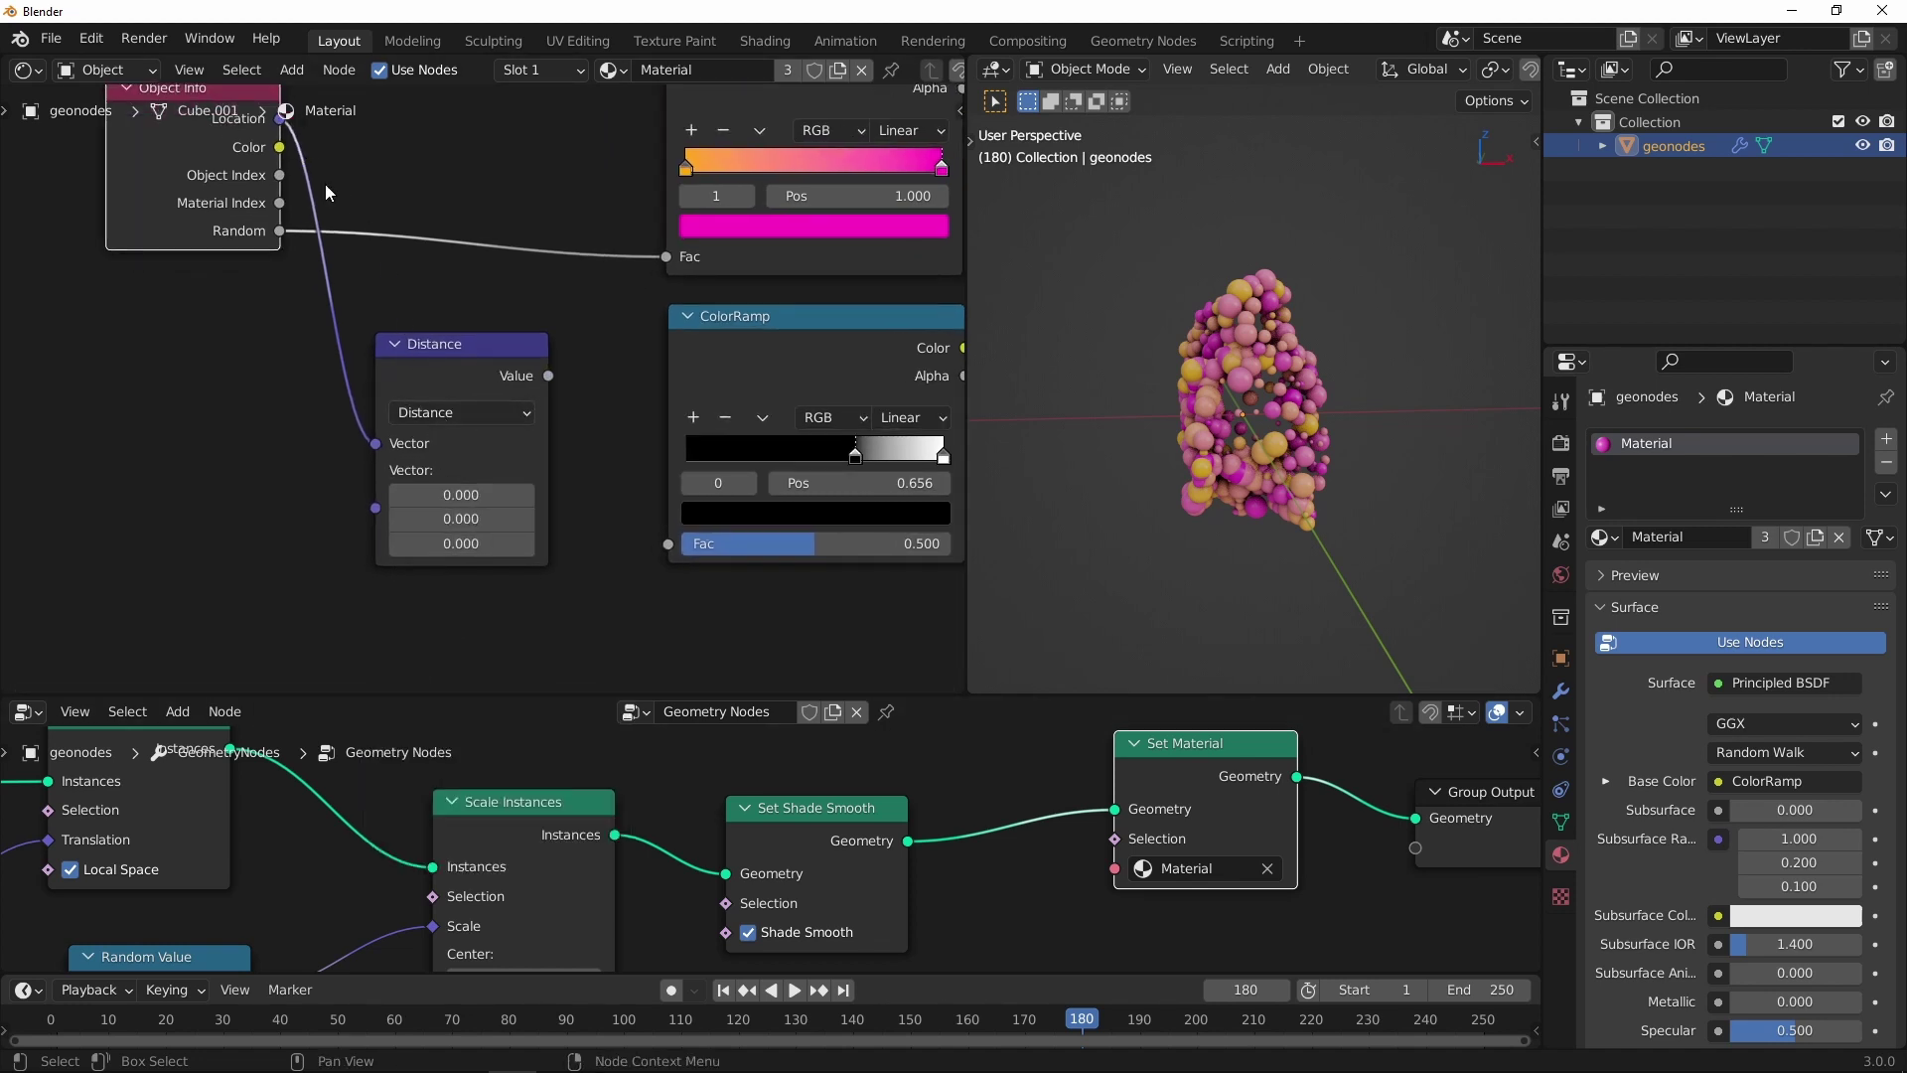
{"action": "scroll", "coordinate": [1196, 377], "scroll_direction": "up", "scroll_amount": 2}
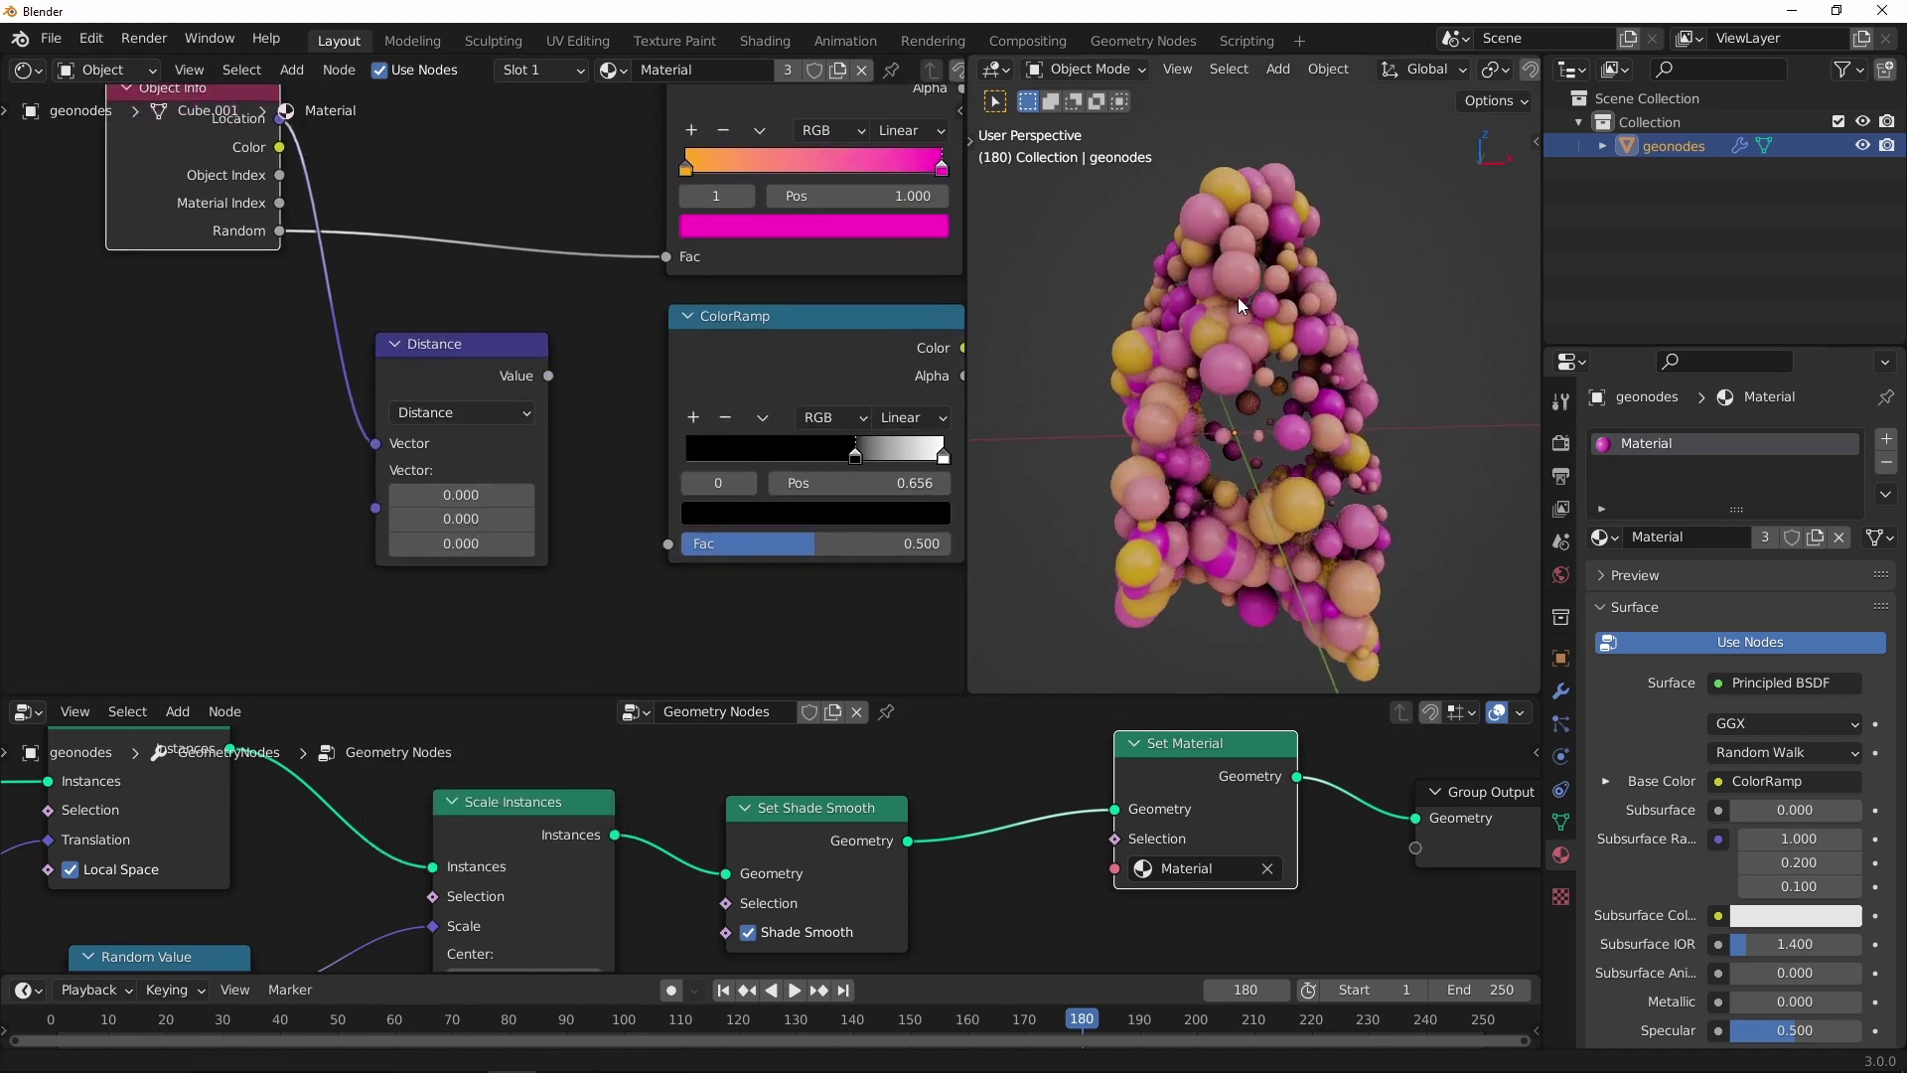
{"action": "scroll", "coordinate": [1231, 374], "scroll_direction": "up", "scroll_amount": 2}
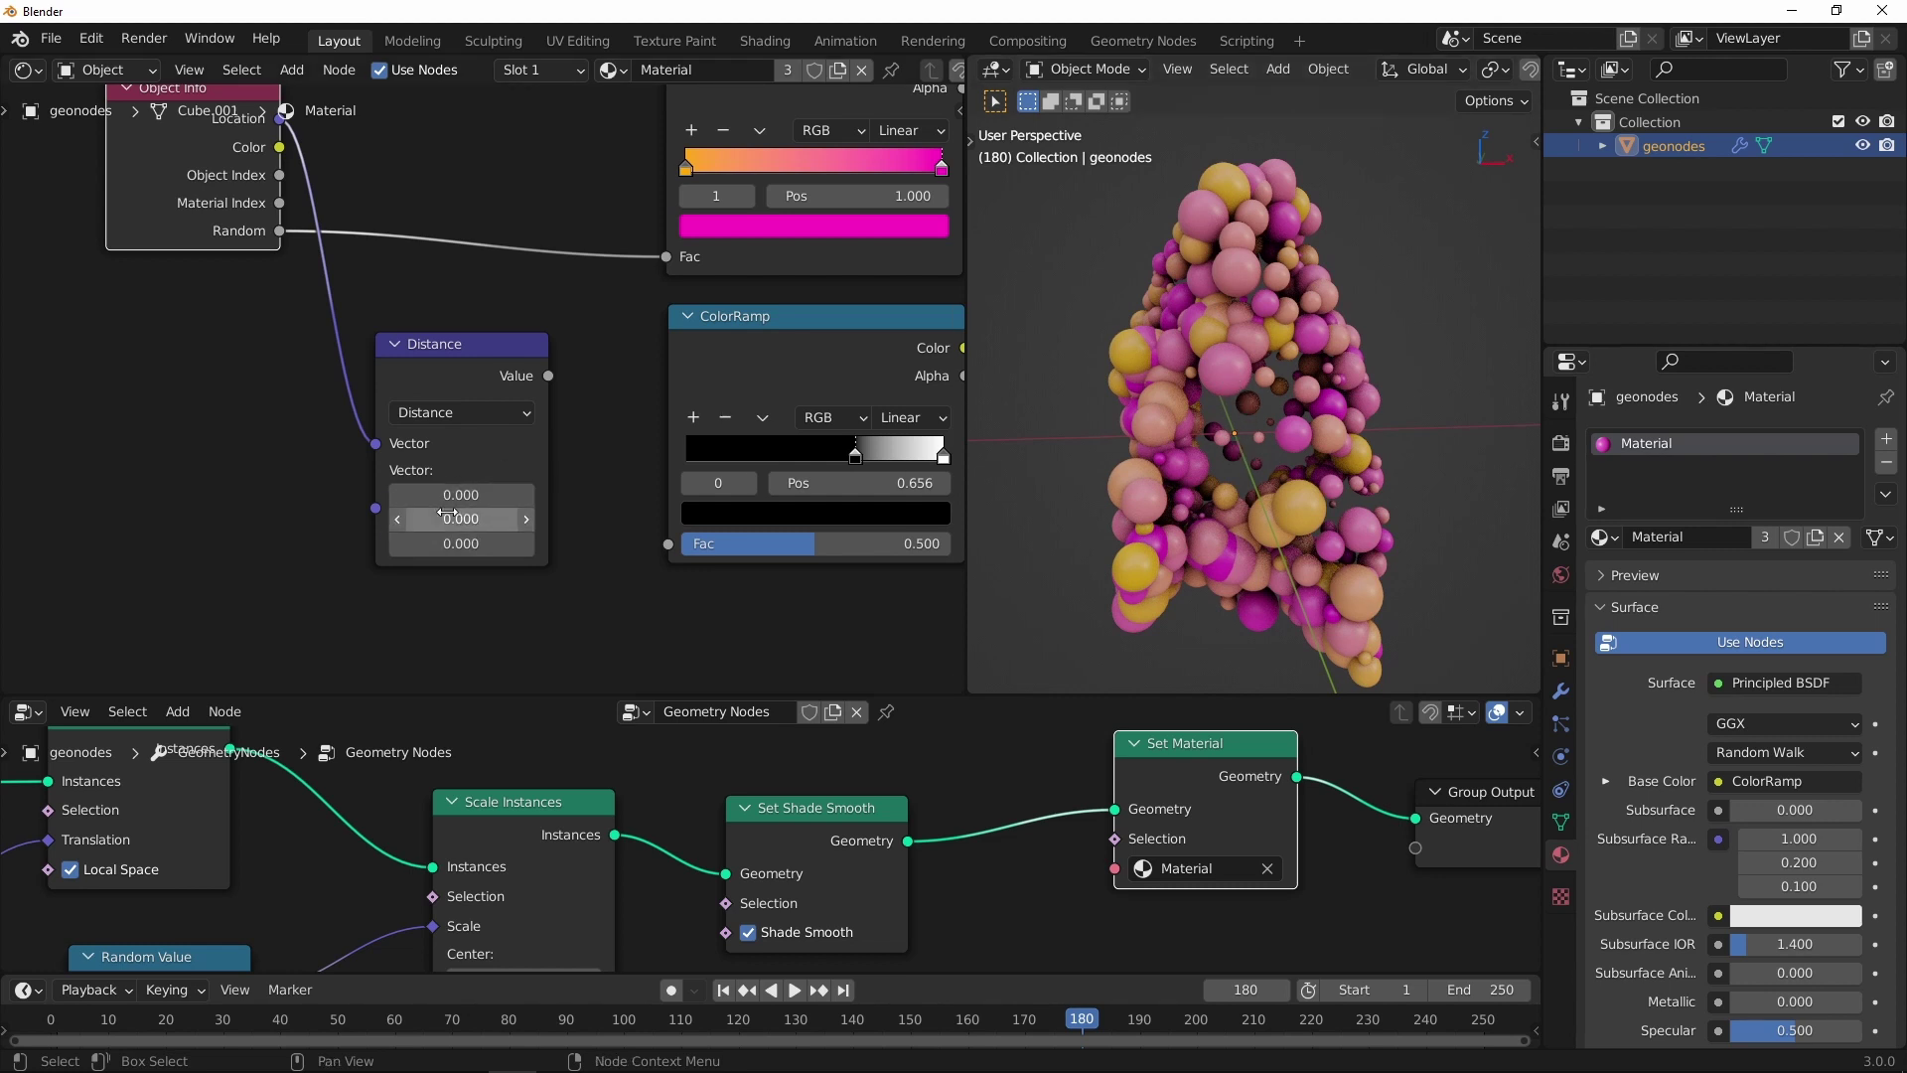
{"action": "scroll", "coordinate": [475, 511], "scroll_direction": "down", "scroll_amount": 1}
{"action": "scroll", "coordinate": [553, 420], "scroll_direction": "down", "scroll_amount": 1}
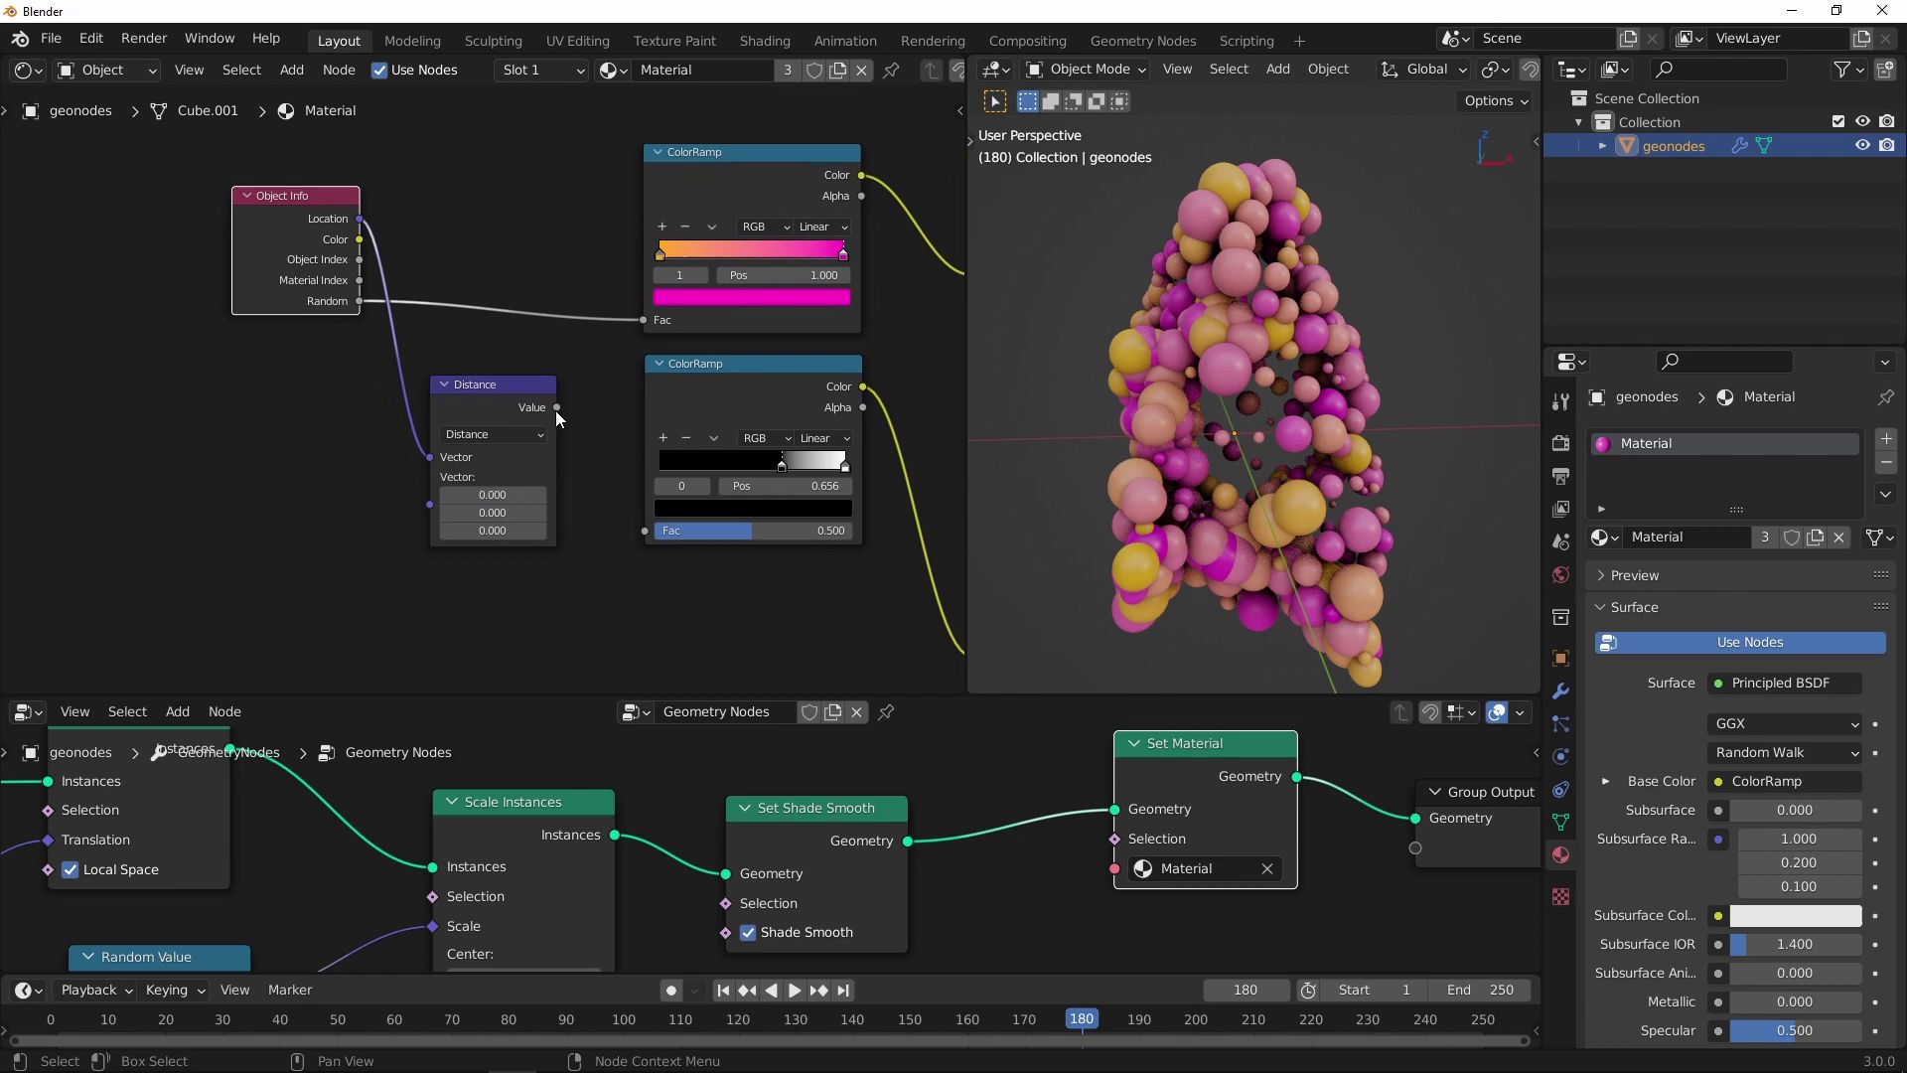
Step: Link the Distance Value to the emission ramp's Fac and set its white stop to 0.8
{"action": "left_click_drag", "start_coordinate": [555, 409], "coordinate": [648, 529]}
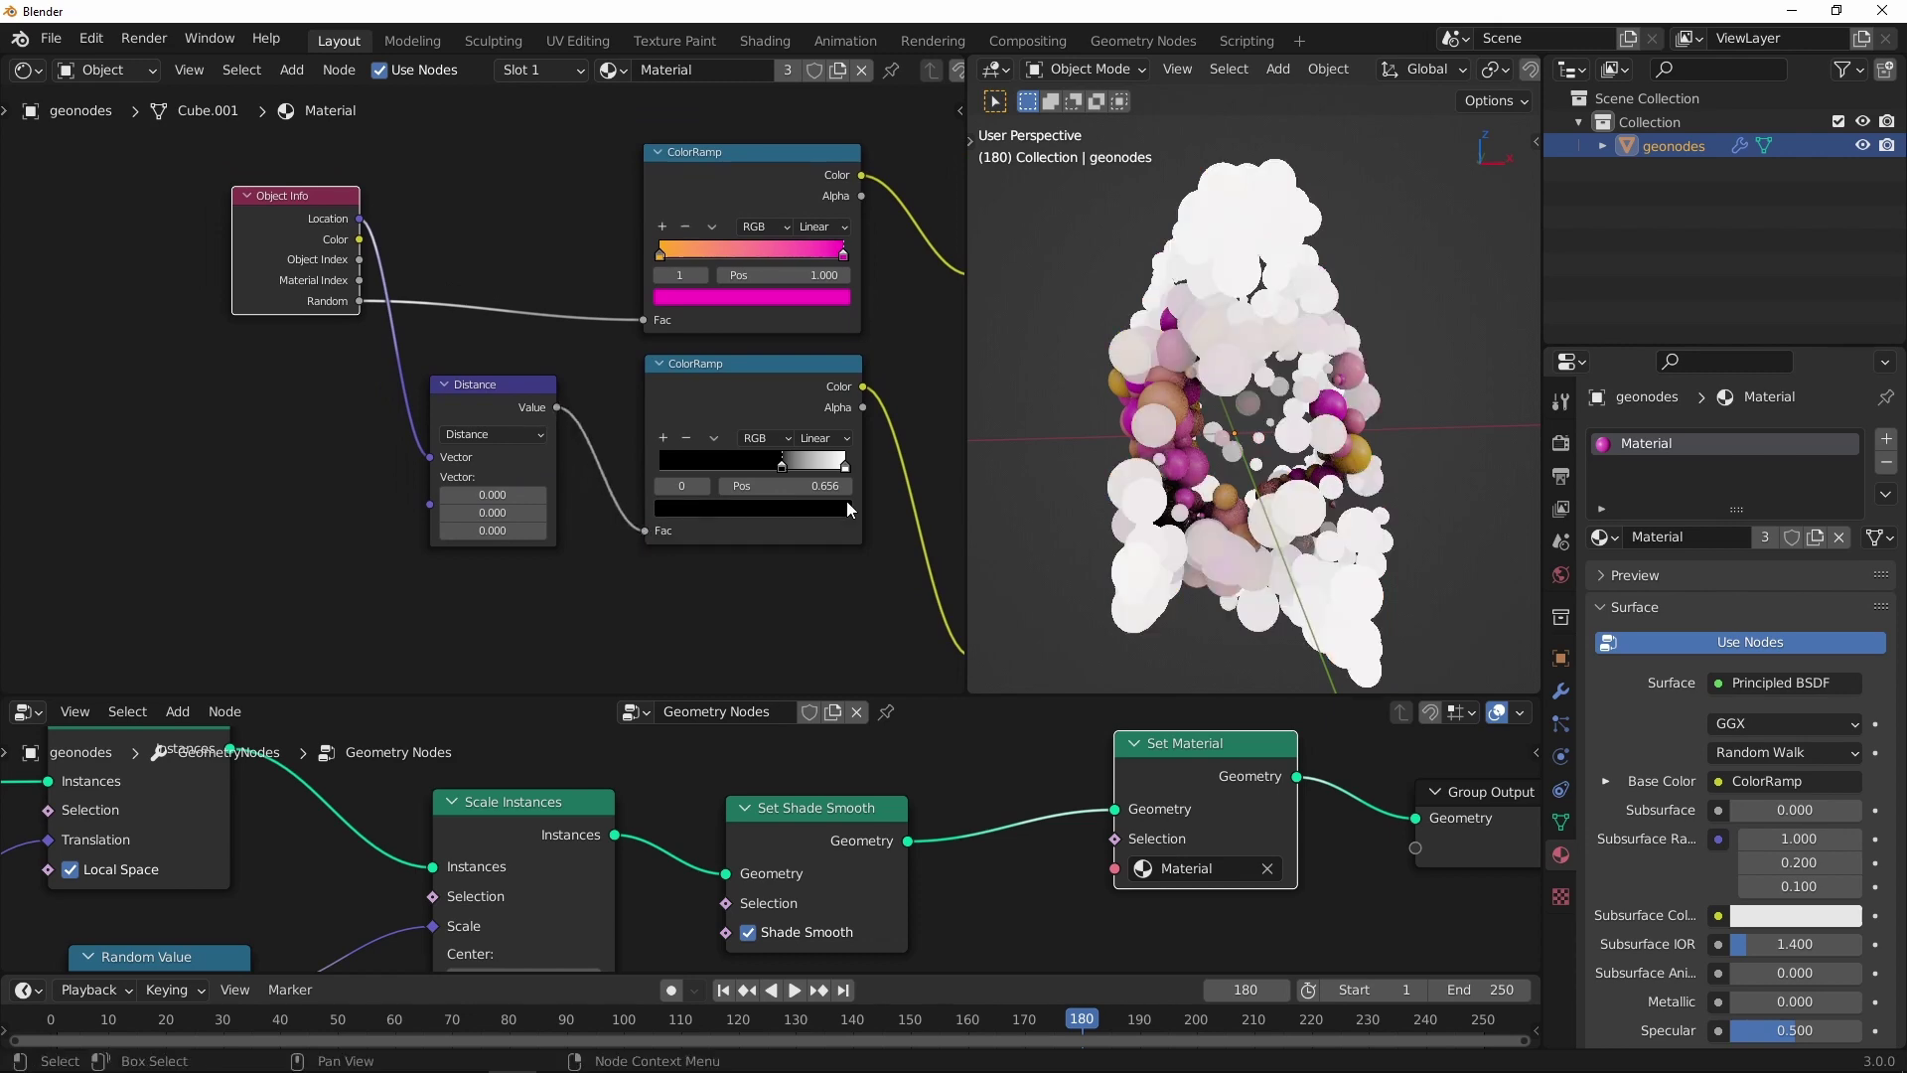
{"action": "middle_click_drag", "start_coordinate": [1043, 403], "coordinate": [1016, 391]}
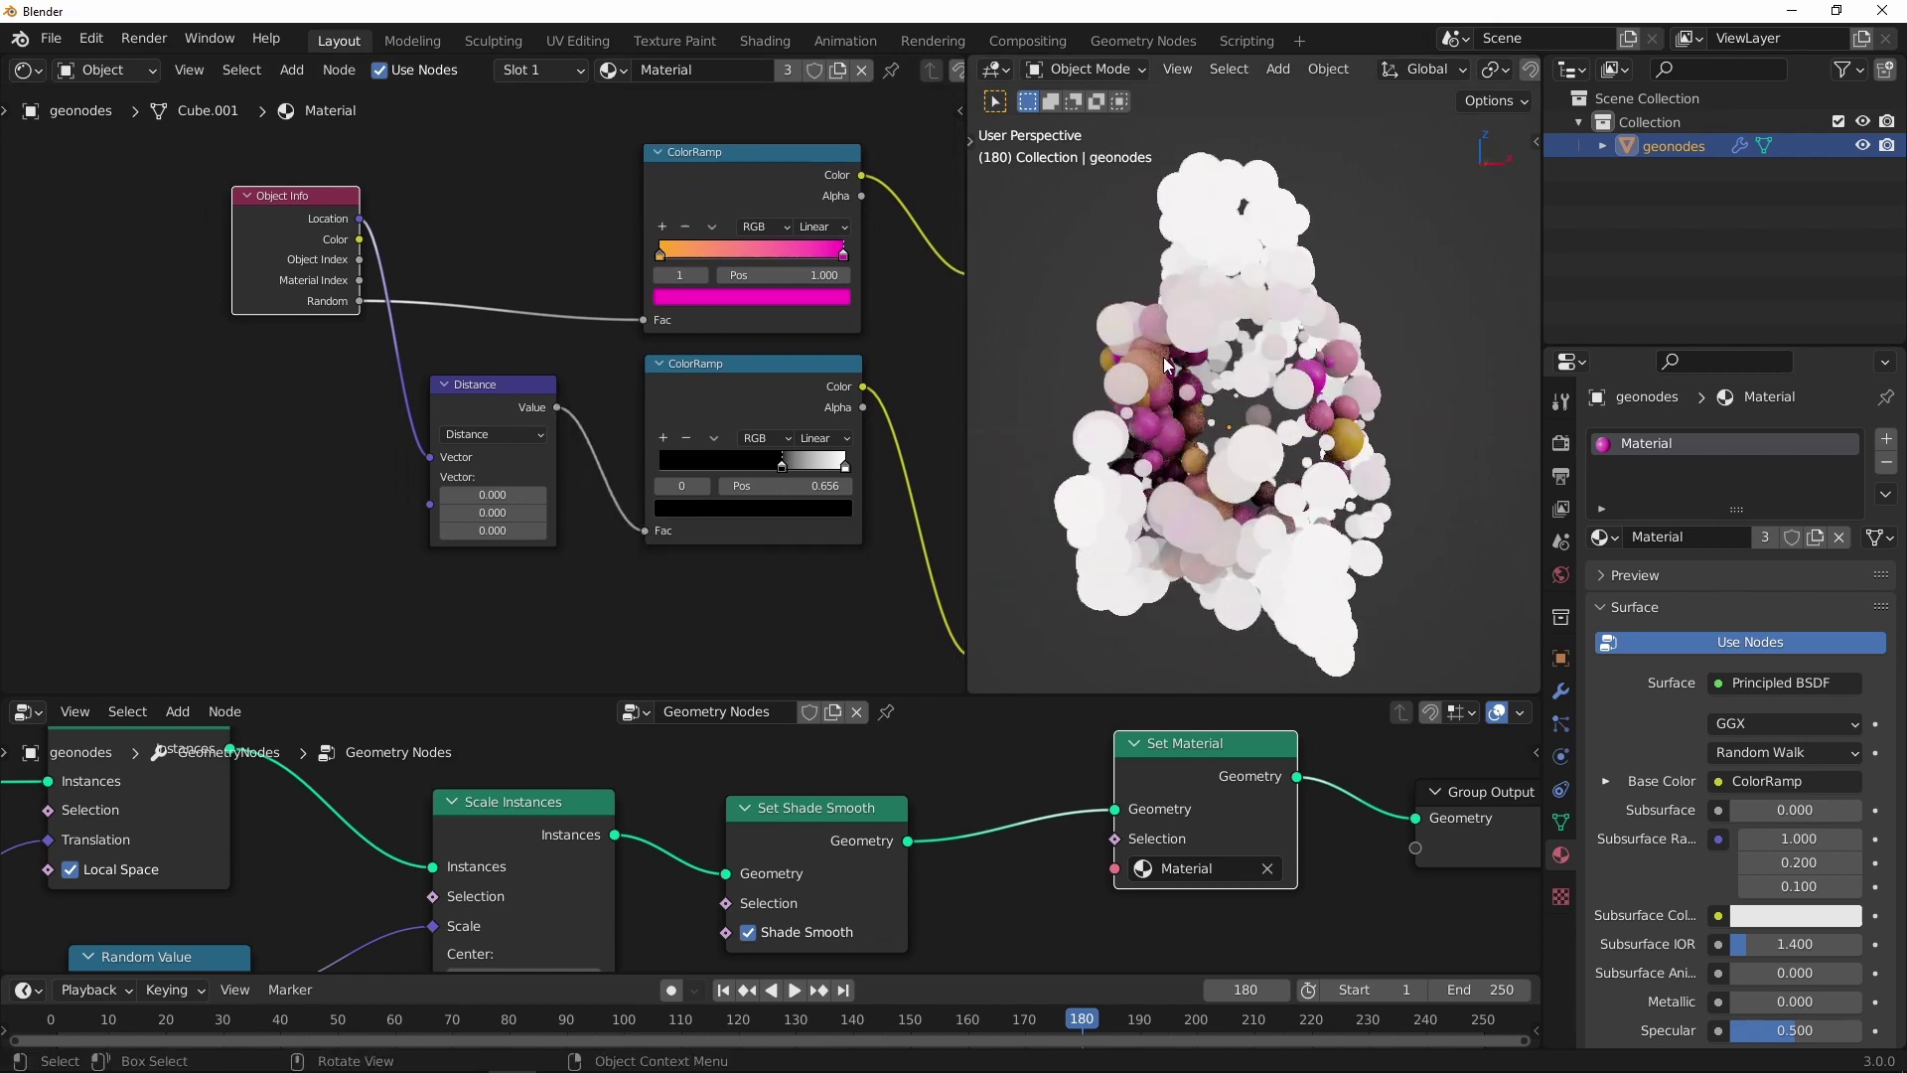
{"action": "scroll", "coordinate": [670, 447], "scroll_direction": "up", "scroll_amount": 3}
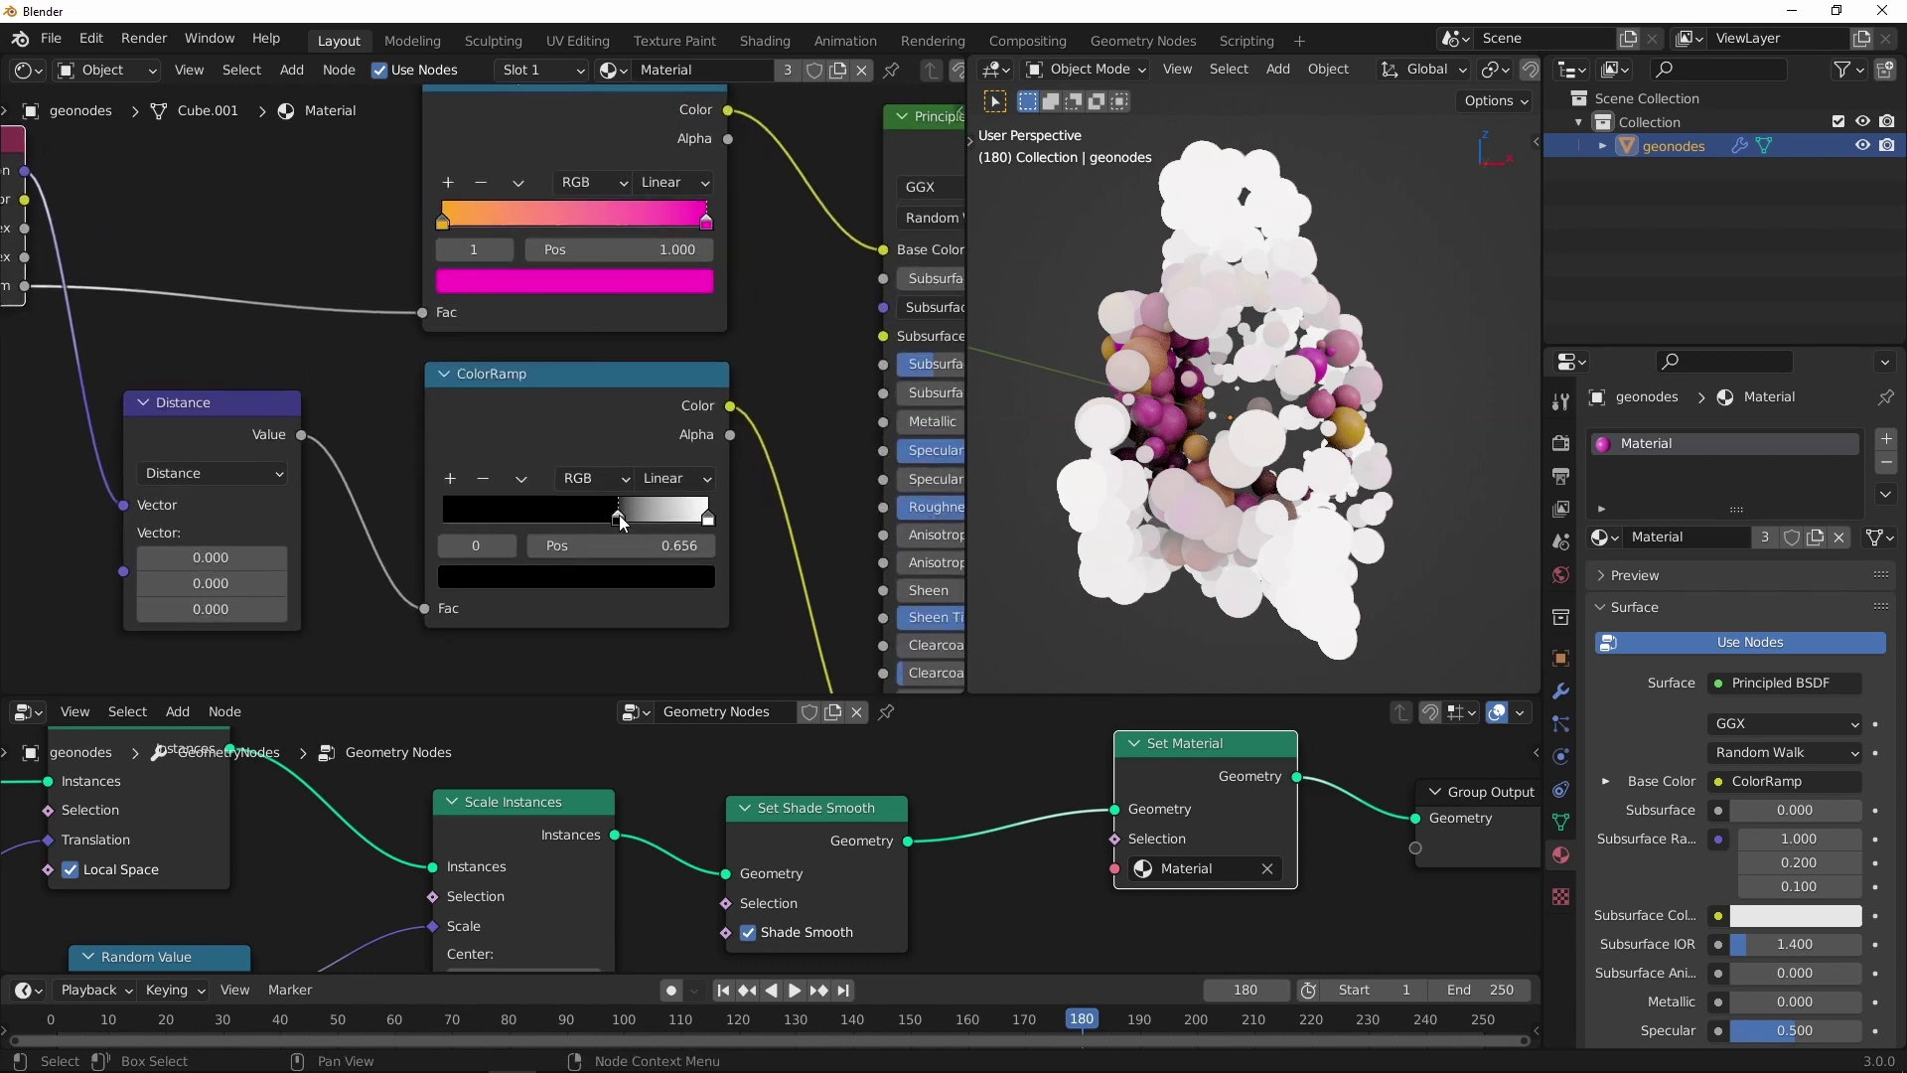
{"action": "mouse_move", "coordinate": [618, 518]}
{"action": "left_mouse_down"}
{"action": "mouse_move", "coordinate": [699, 514]}
{"action": "mouse_move", "coordinate": [685, 544]}
{"action": "left_mouse_up"}
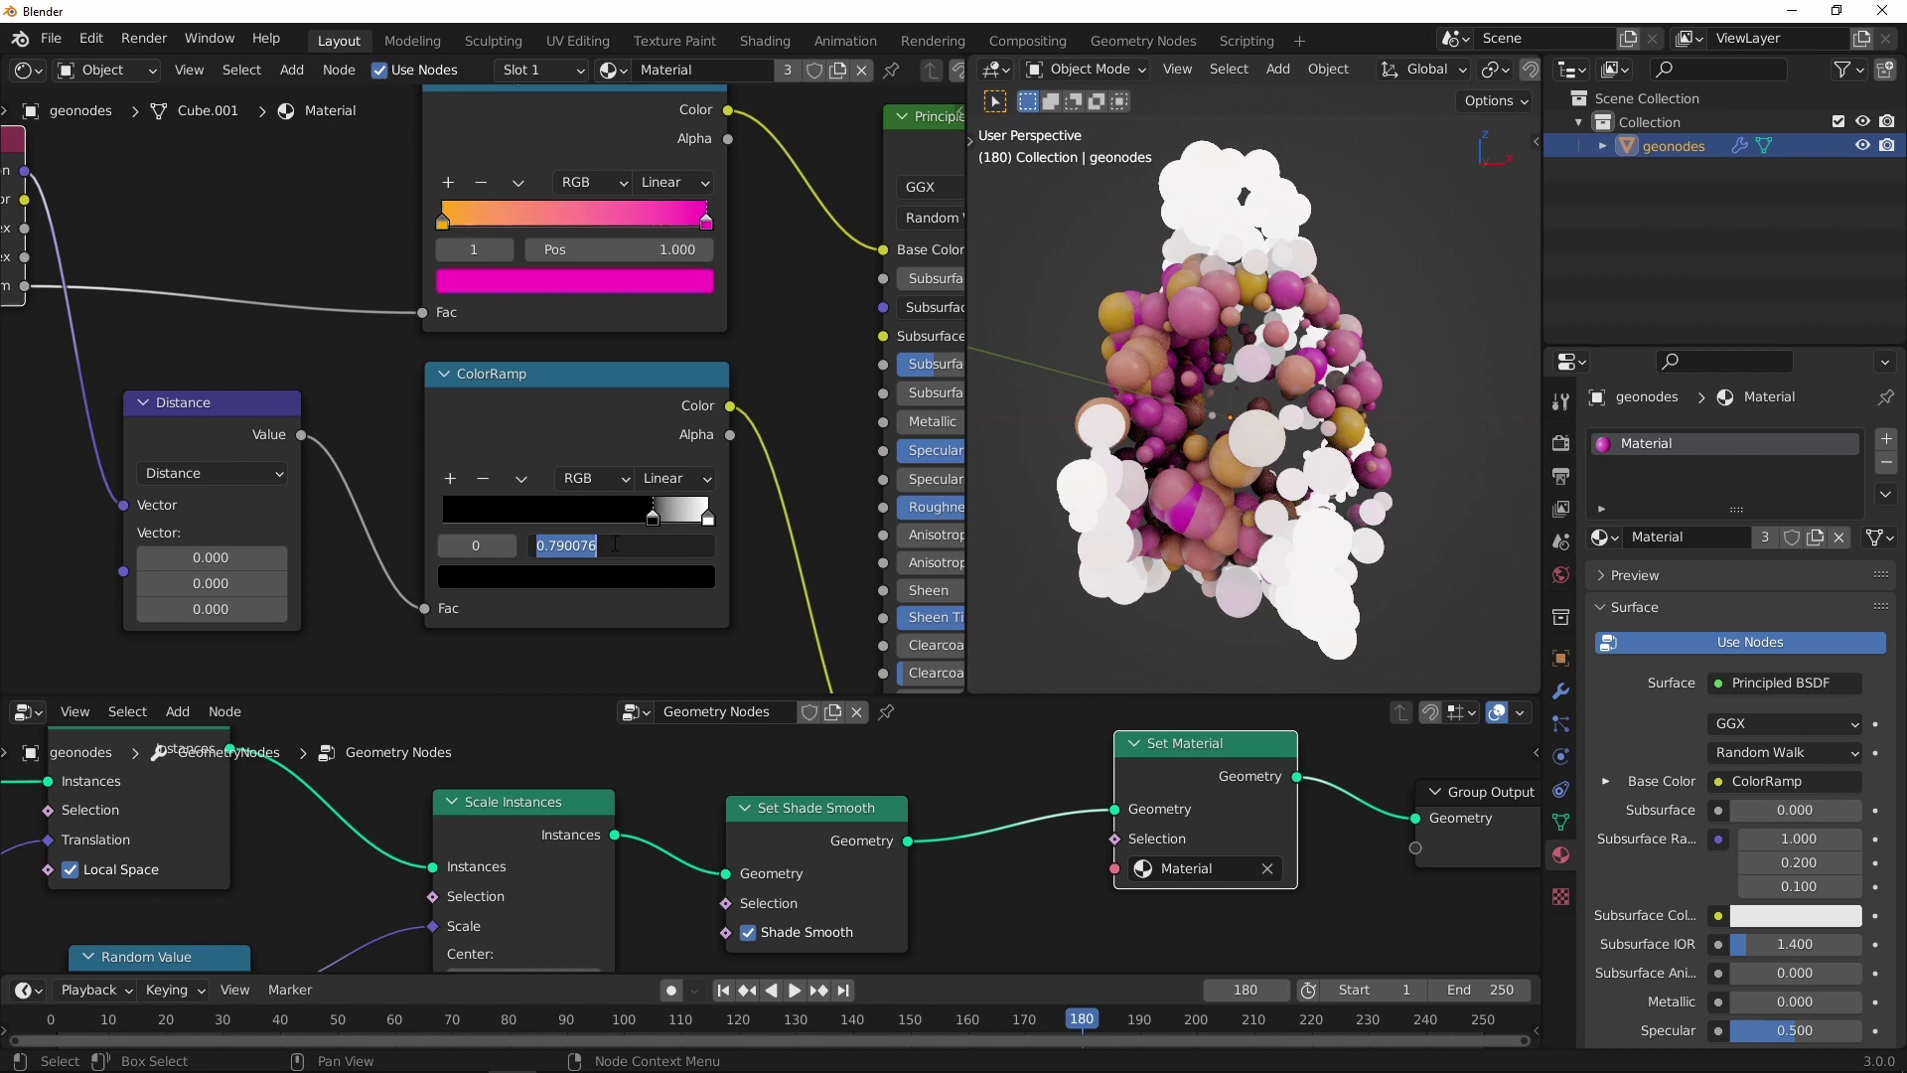
{"action": "type", "text": "0.800"}
{"action": "key", "text": "Return"}
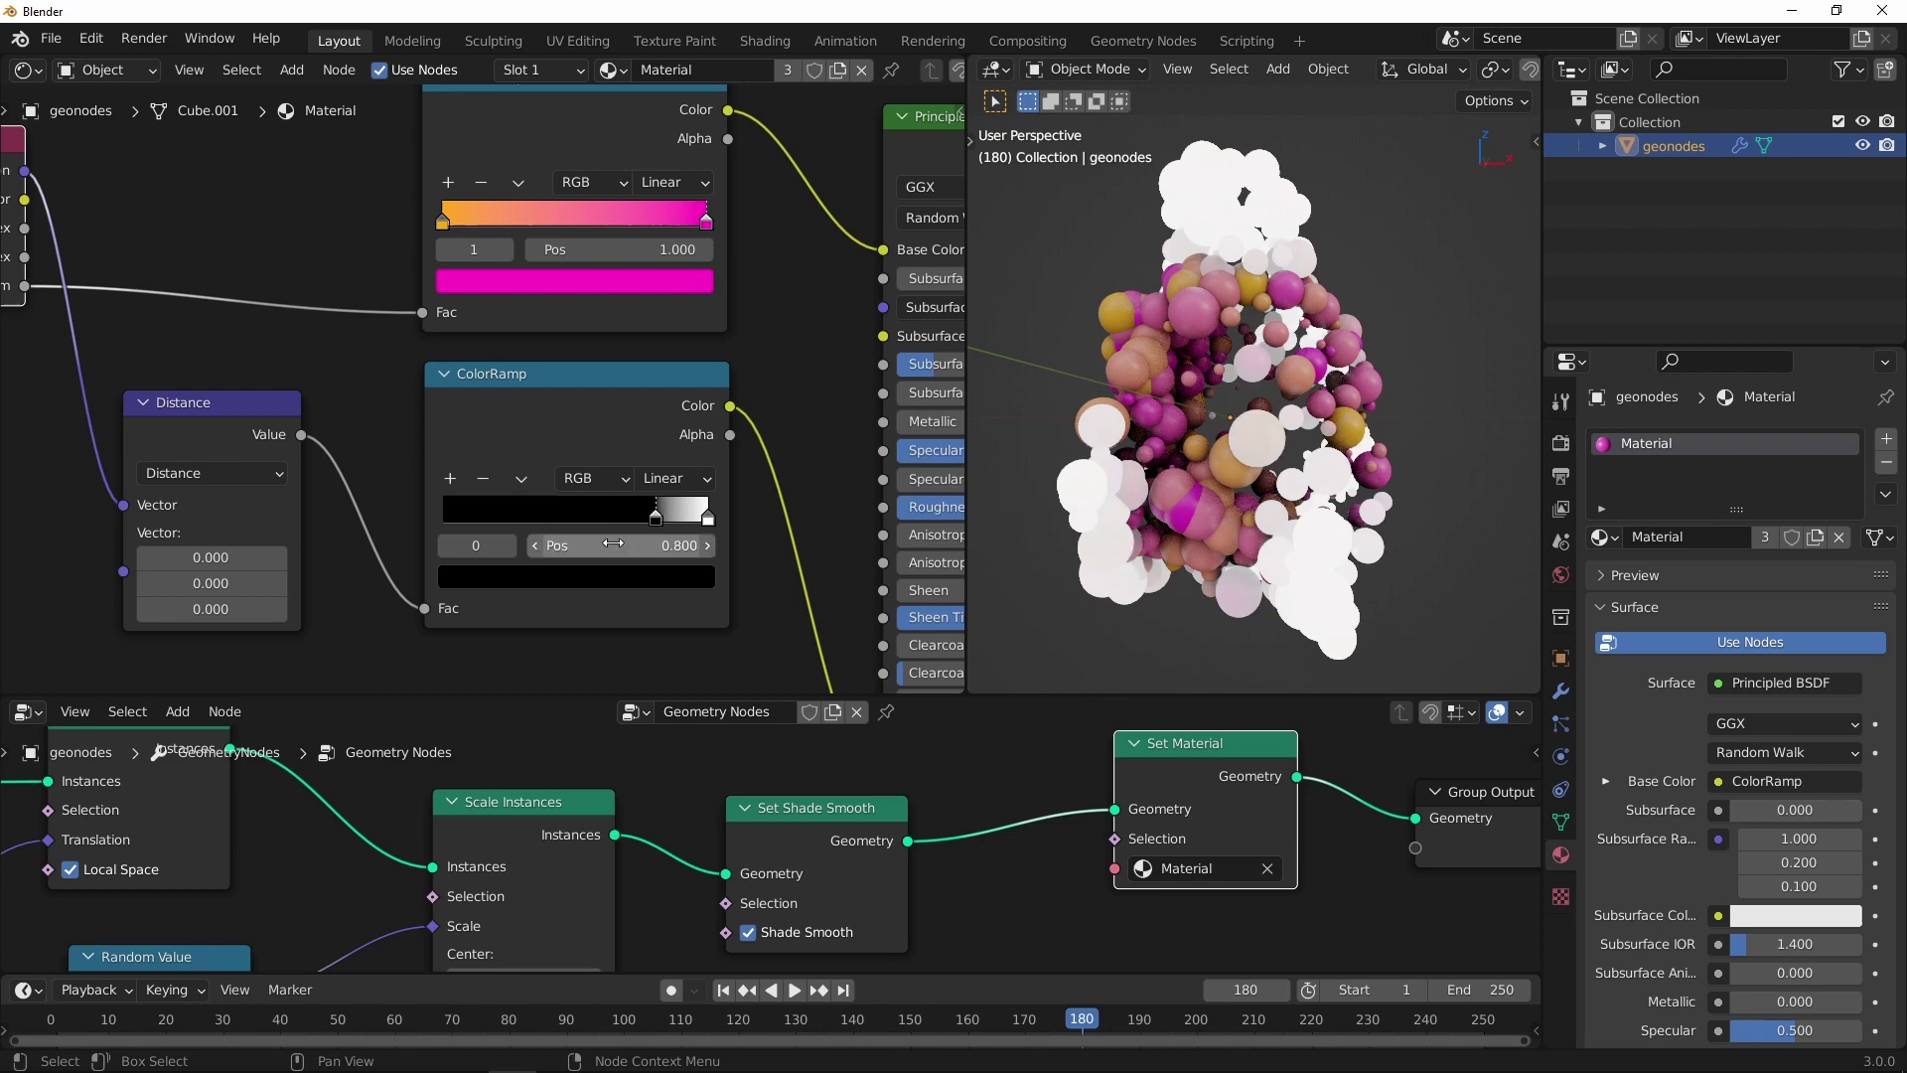
Step: Widen the 3D viewport, hide its overlays, move closer to the swarm, and show Render Properties
{"action": "left_click_drag", "start_coordinate": [966, 325], "coordinate": [720, 325]}
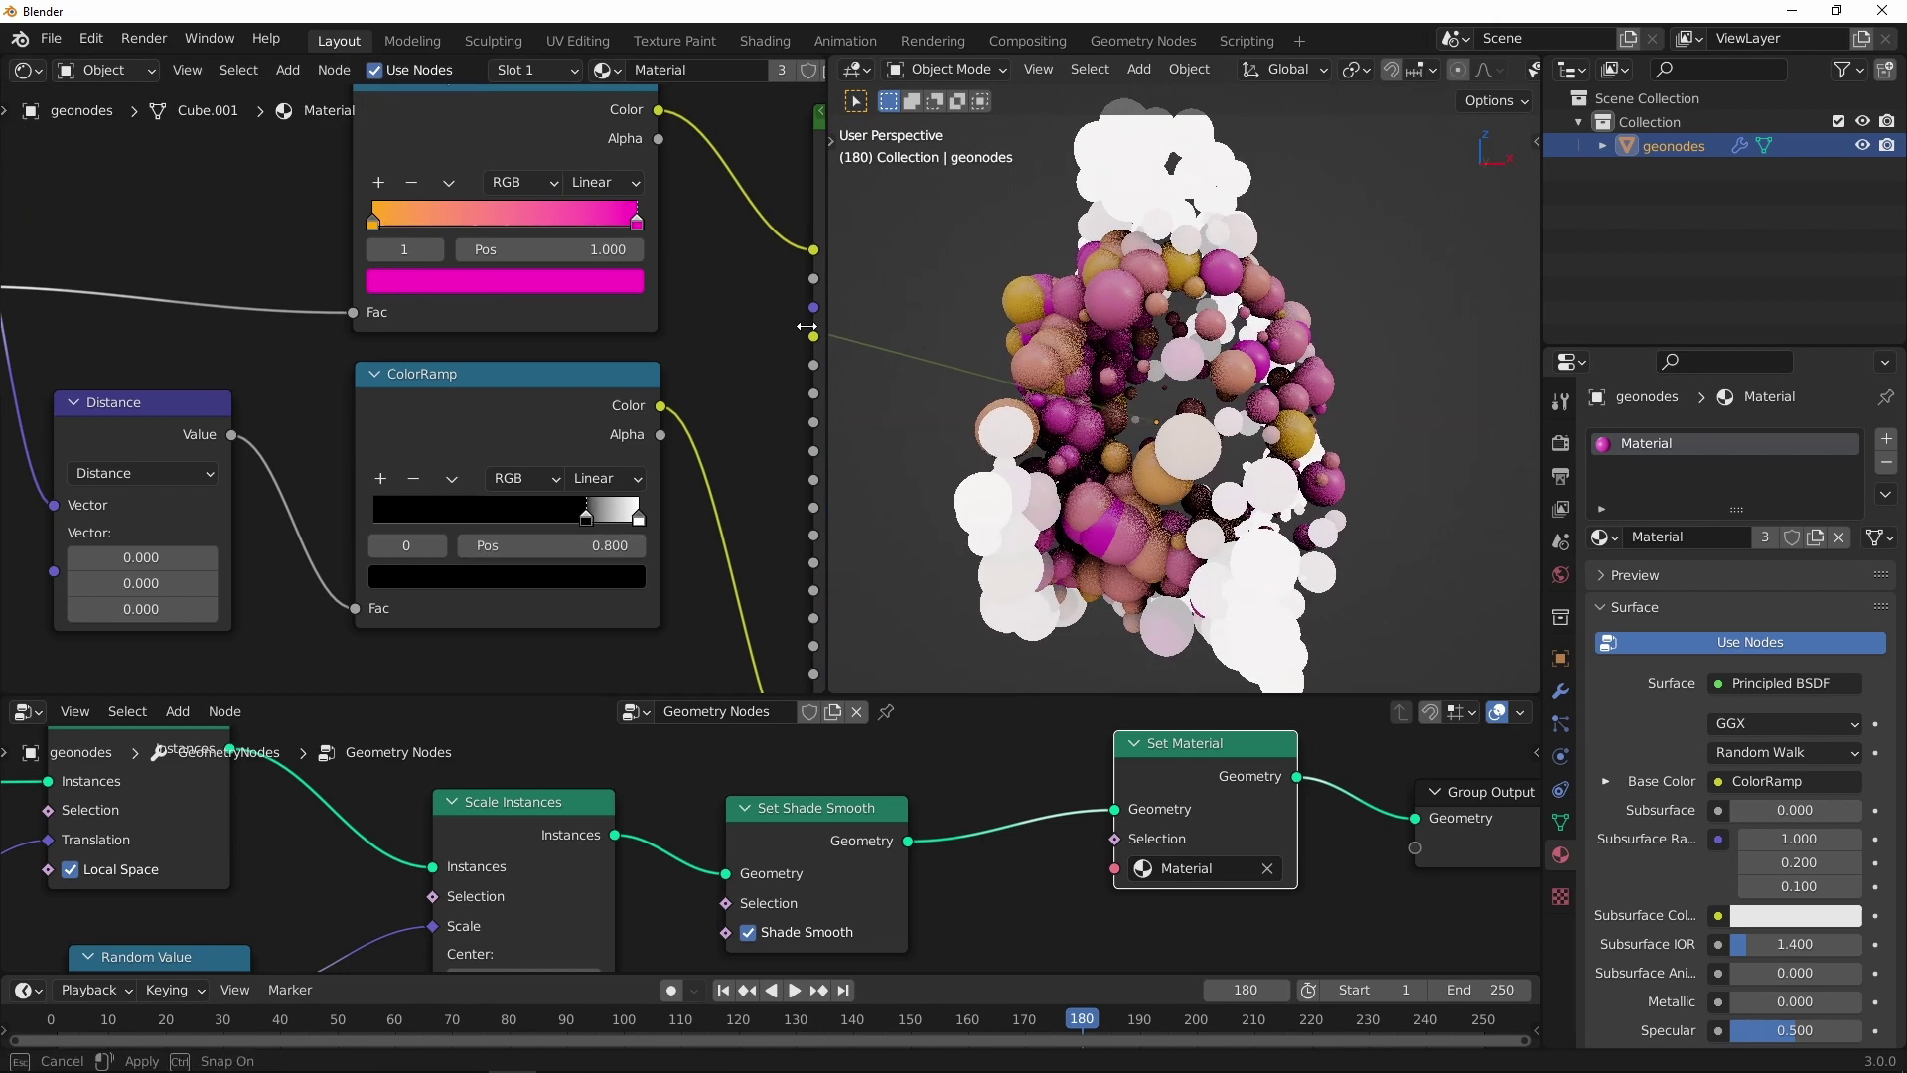
{"action": "scroll", "coordinate": [1162, 388], "scroll_direction": "down", "scroll_amount": 4}
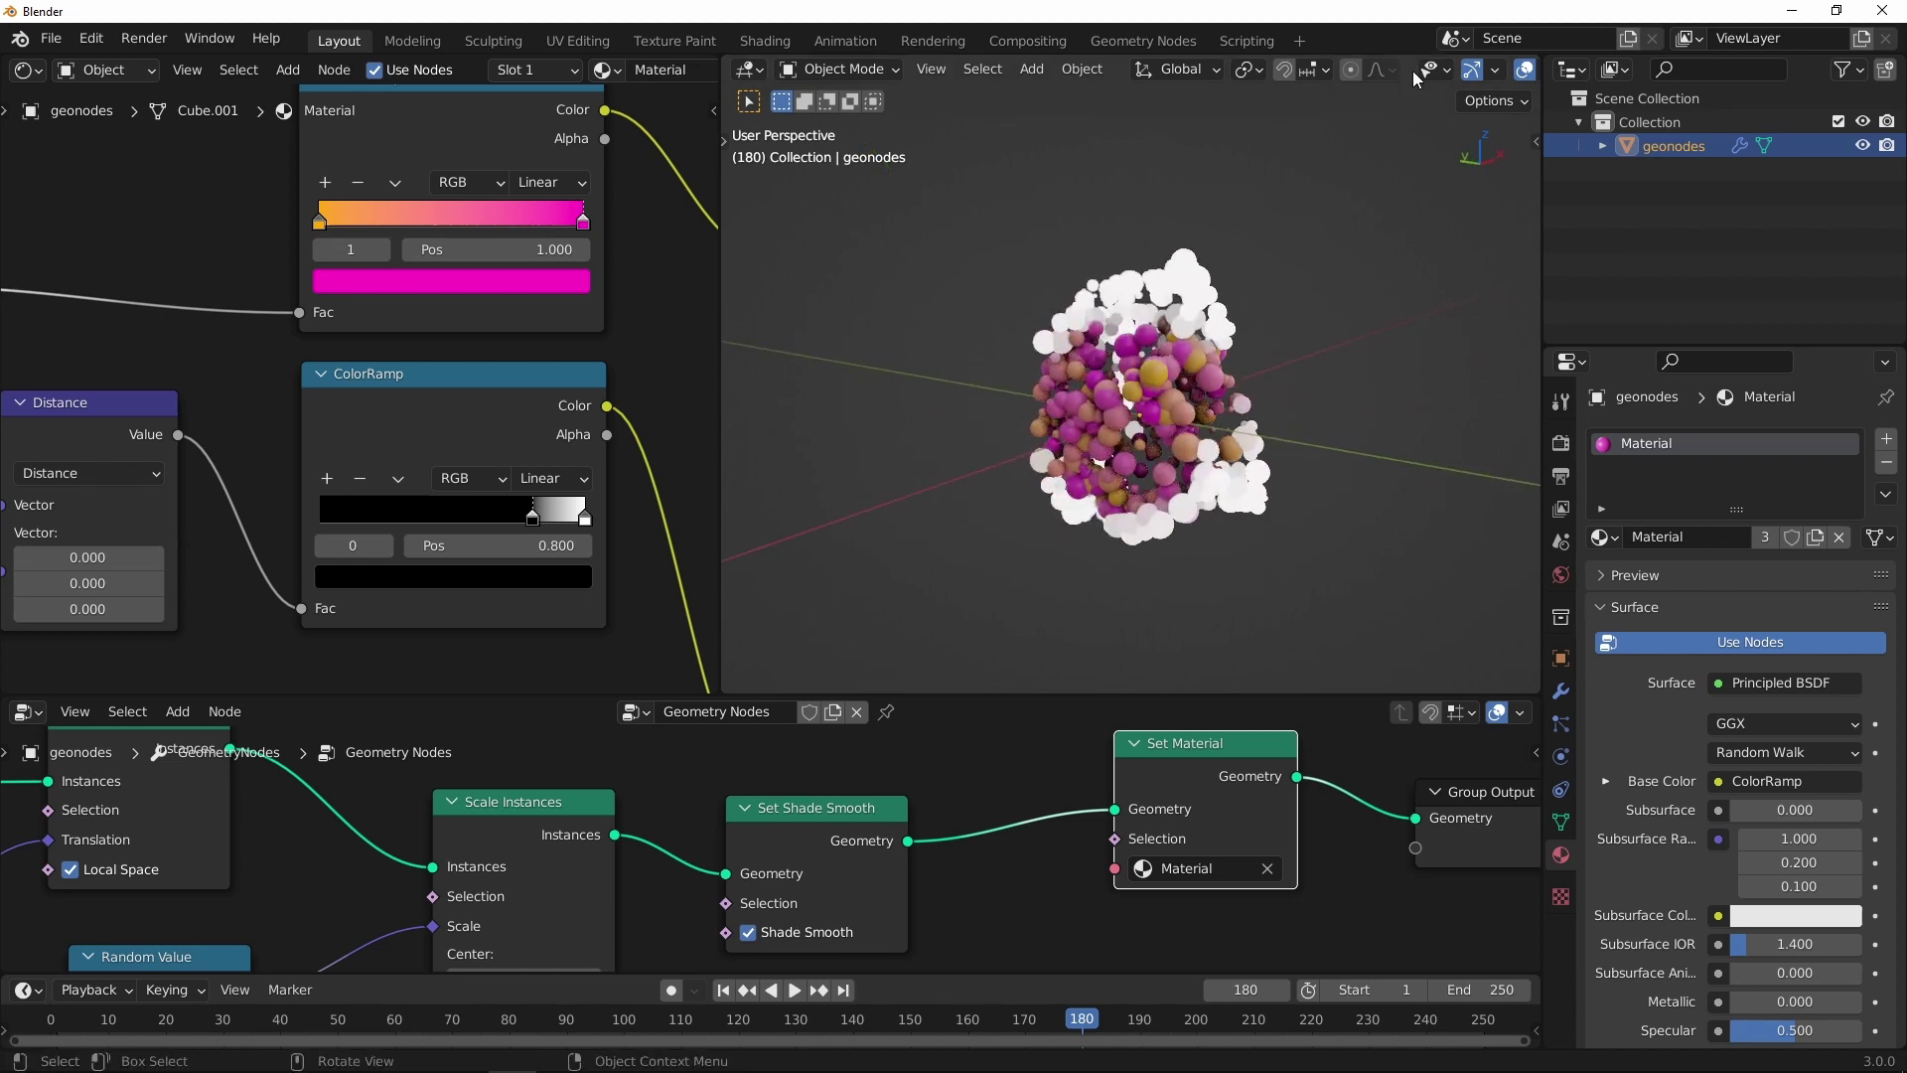
{"action": "scroll", "coordinate": [1415, 78], "scroll_direction": "down", "scroll_amount": 3}
{"action": "left_click", "coordinate": [1348, 70]}
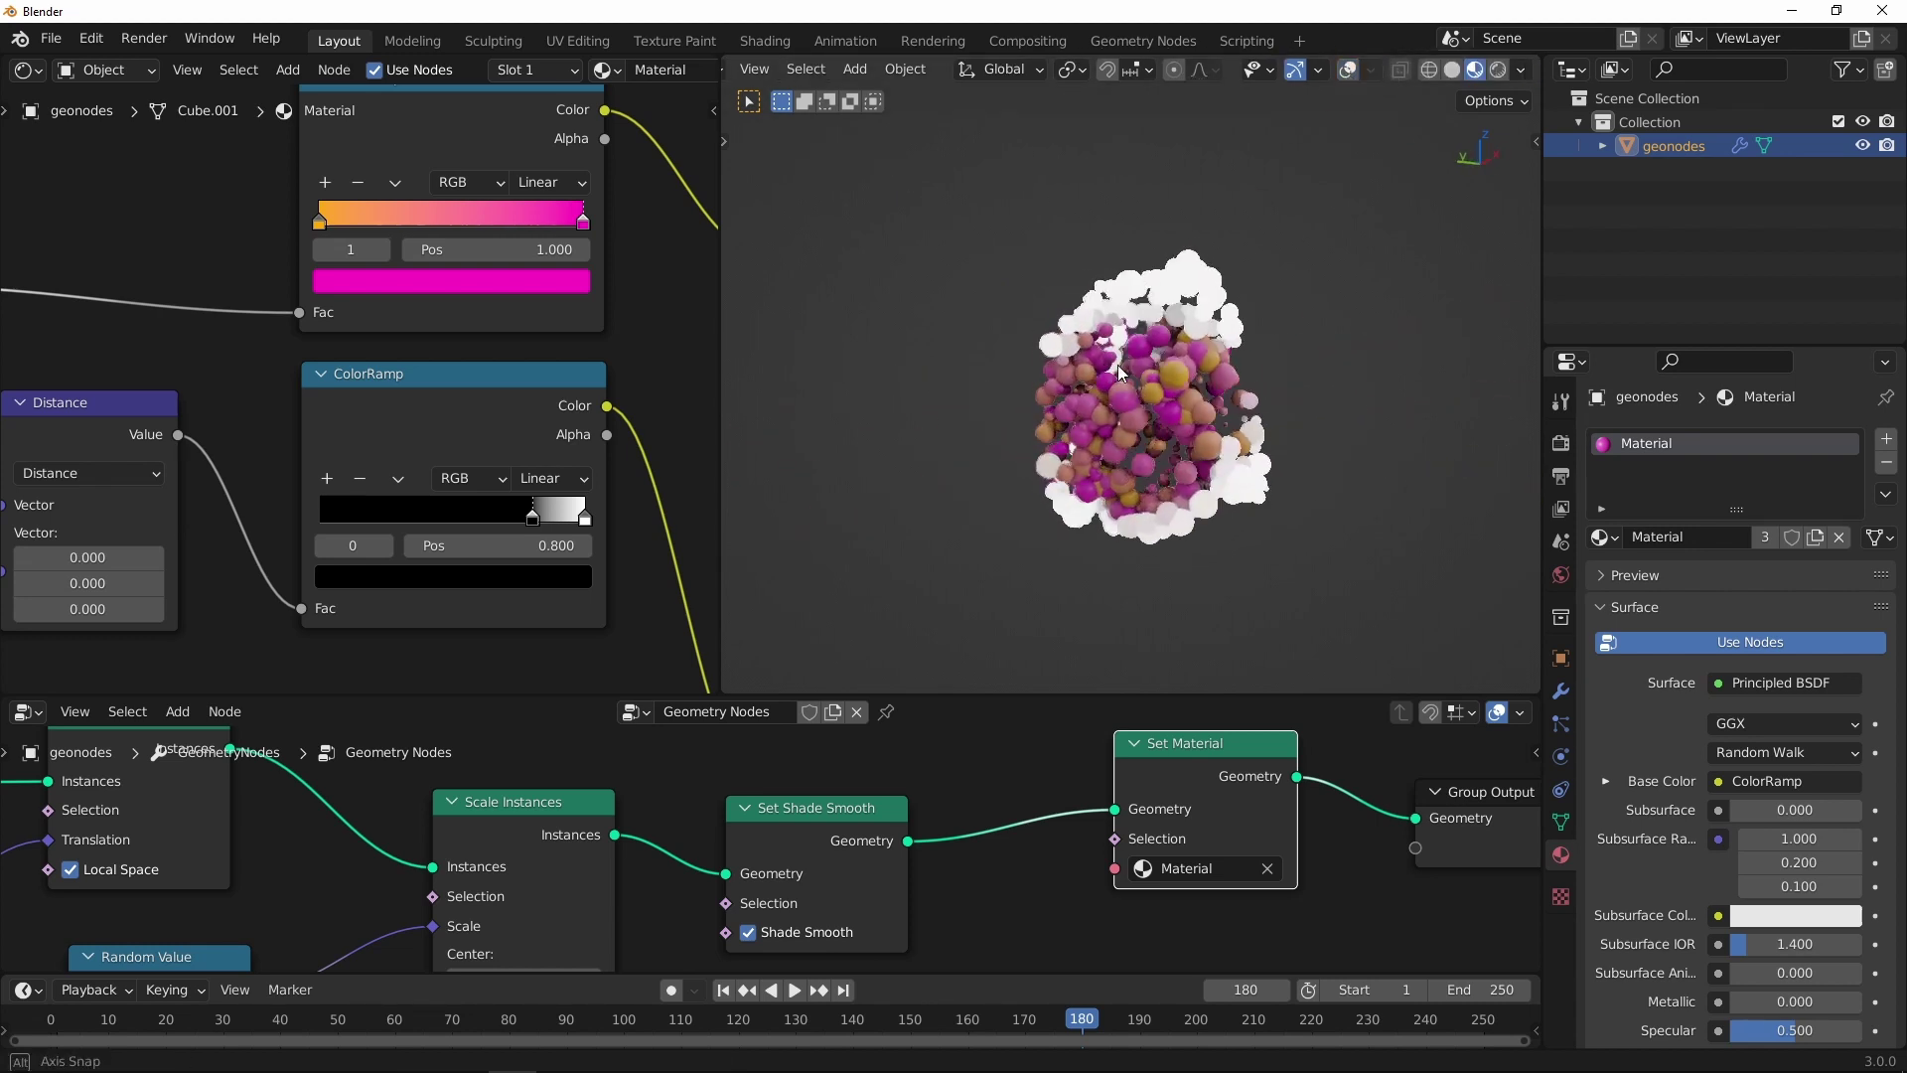
{"action": "middle_click_drag", "start_coordinate": [1173, 277], "coordinate": [1012, 501]}
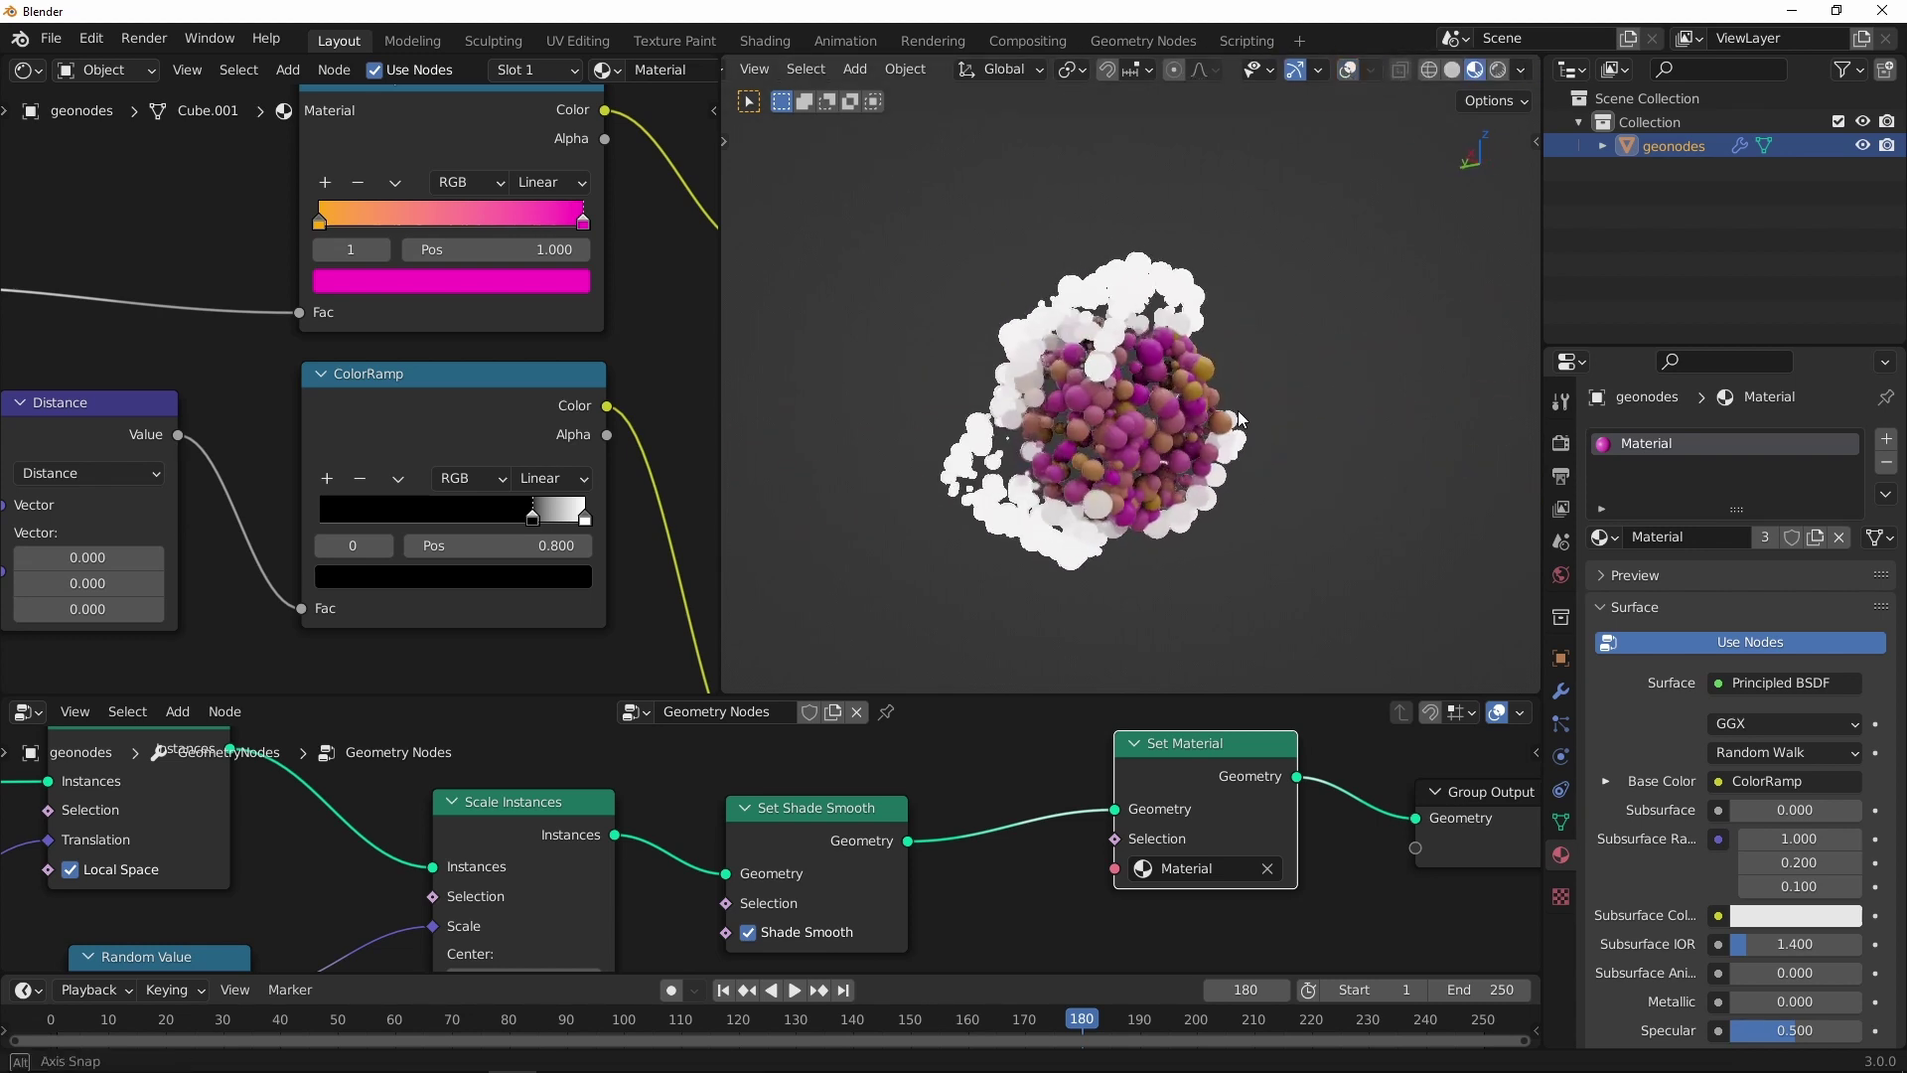
{"action": "middle_click_drag", "start_coordinate": [1135, 453], "coordinate": [1162, 316]}
{"action": "scroll", "coordinate": [1158, 344], "scroll_direction": "up", "scroll_amount": 3}
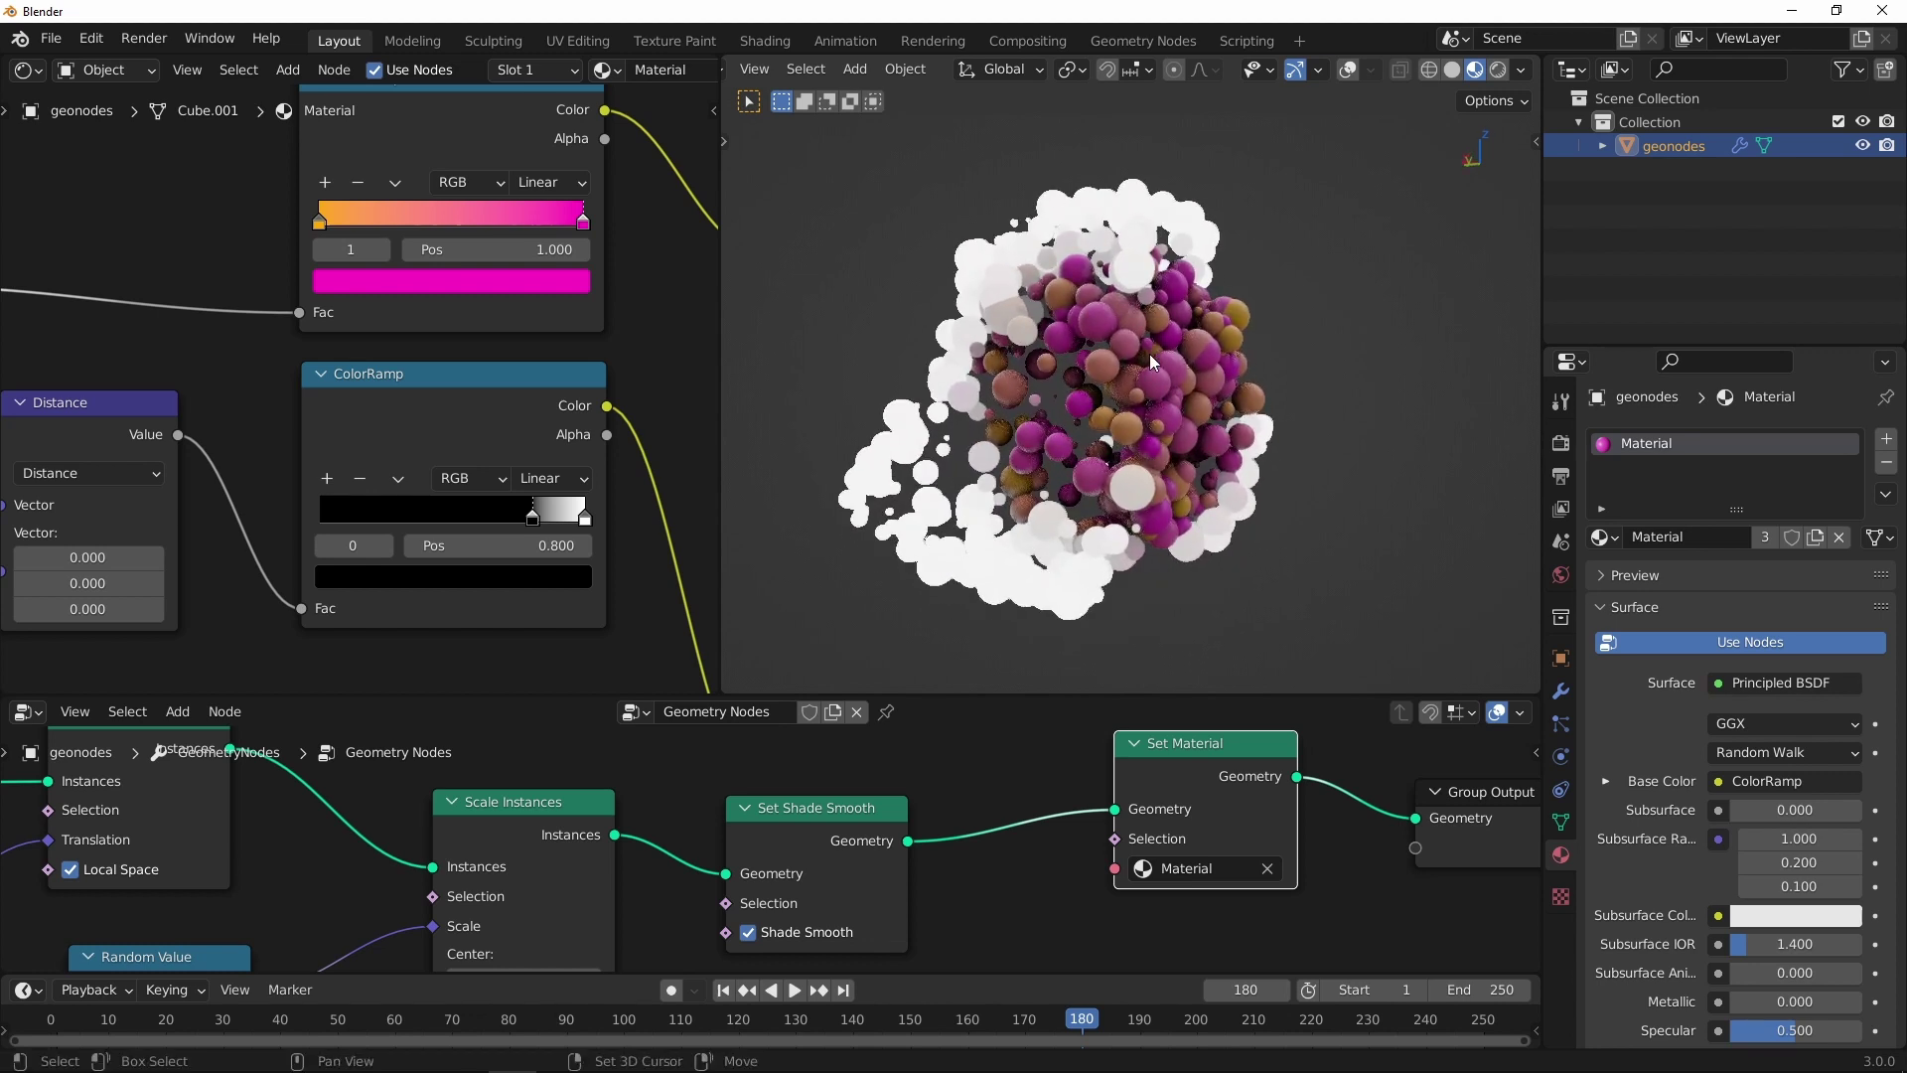
{"action": "left_click_drag", "start_coordinate": [1536, 276], "coordinate": [1522, 276]}
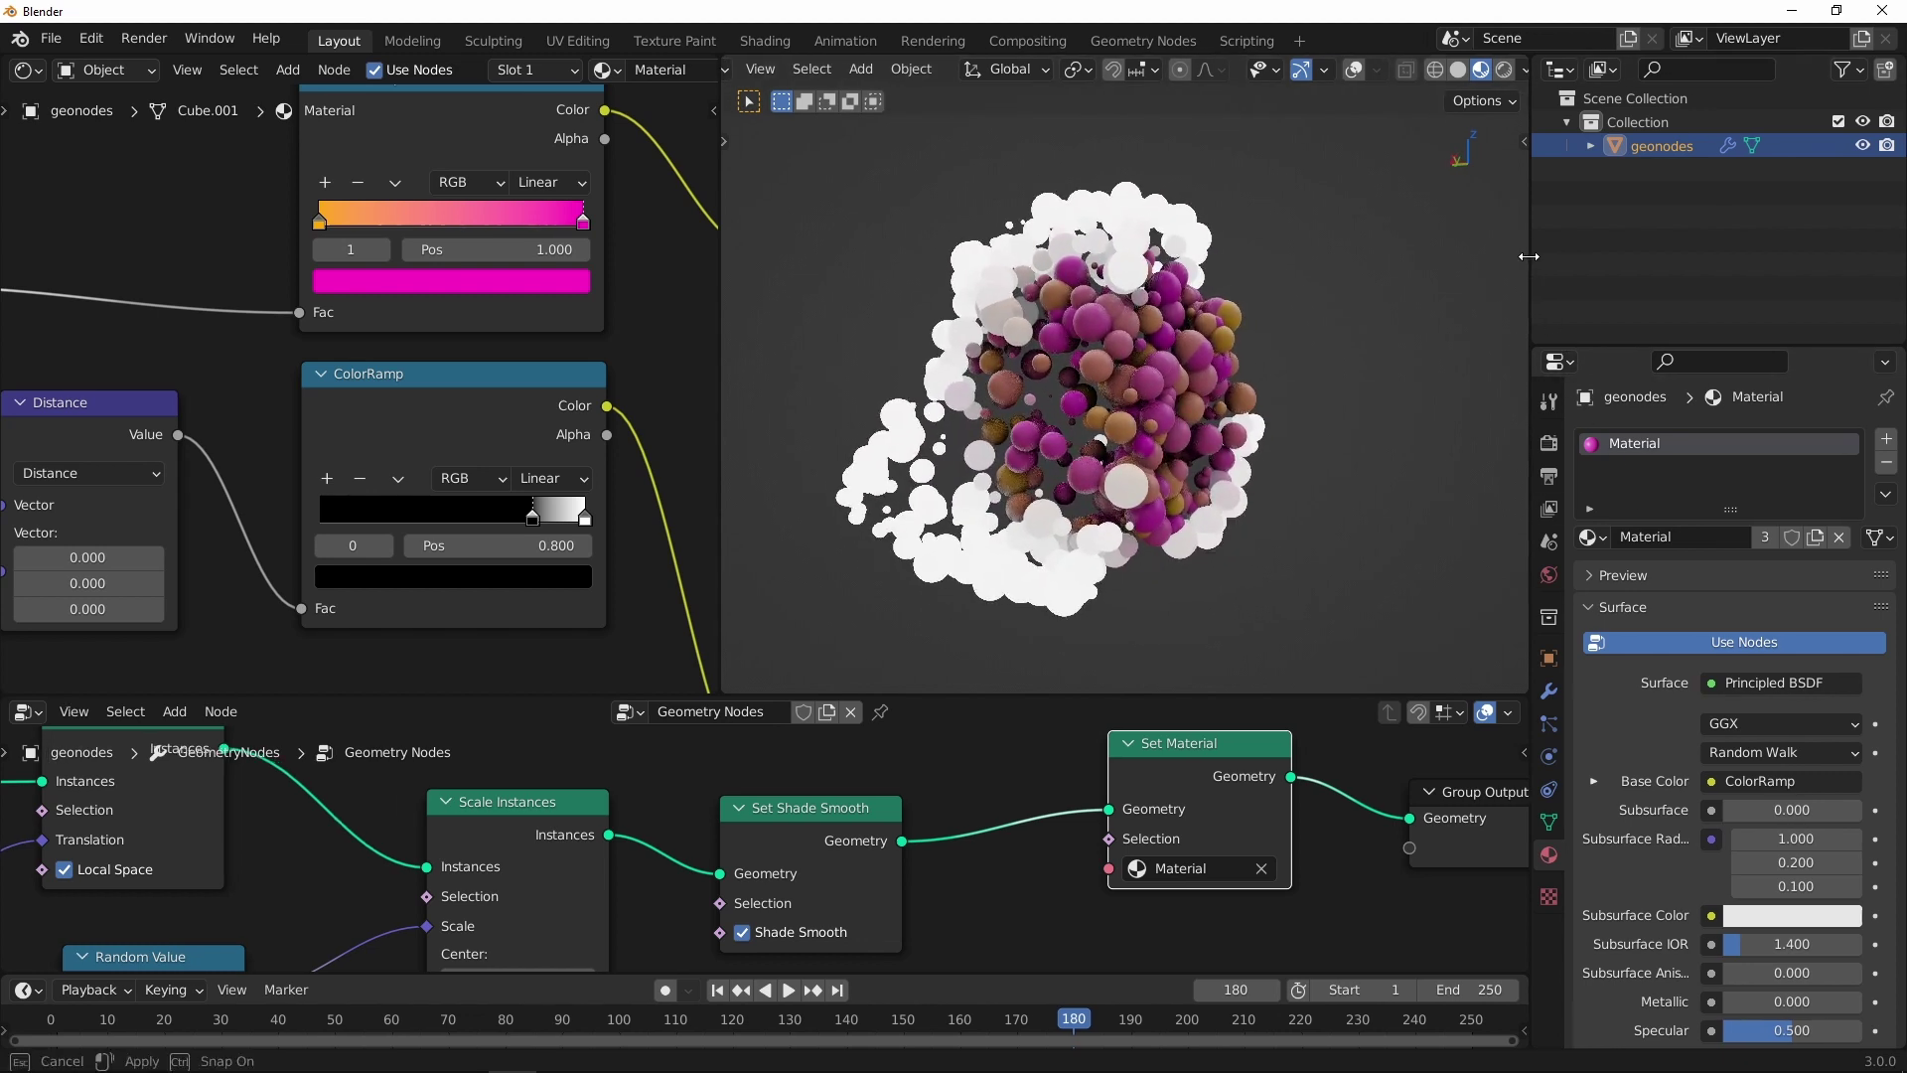
{"action": "left_click", "coordinate": [1544, 444]}
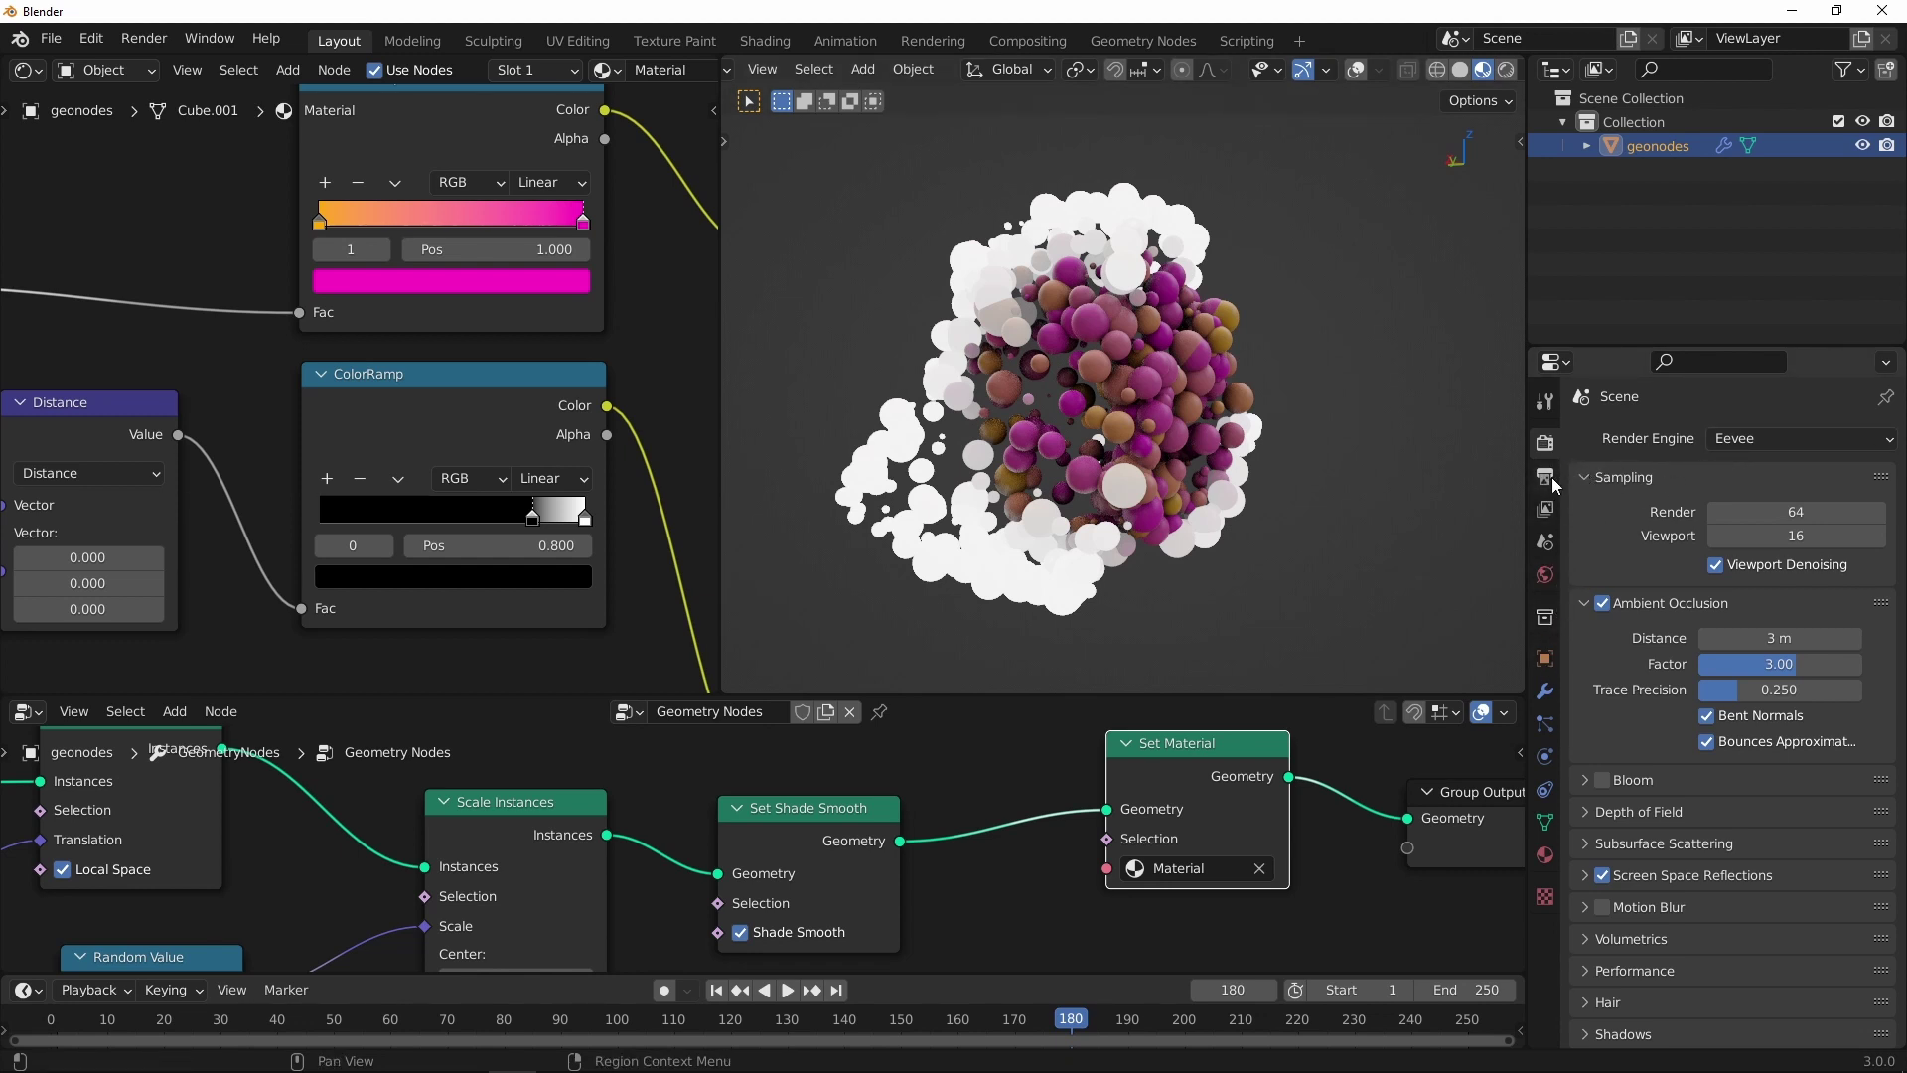
Step: Enable Bloom and adjust the material's Emission Strength
{"action": "left_click", "coordinate": [1601, 780]}
{"action": "scroll", "coordinate": [477, 443], "scroll_direction": "down", "scroll_amount": 3}
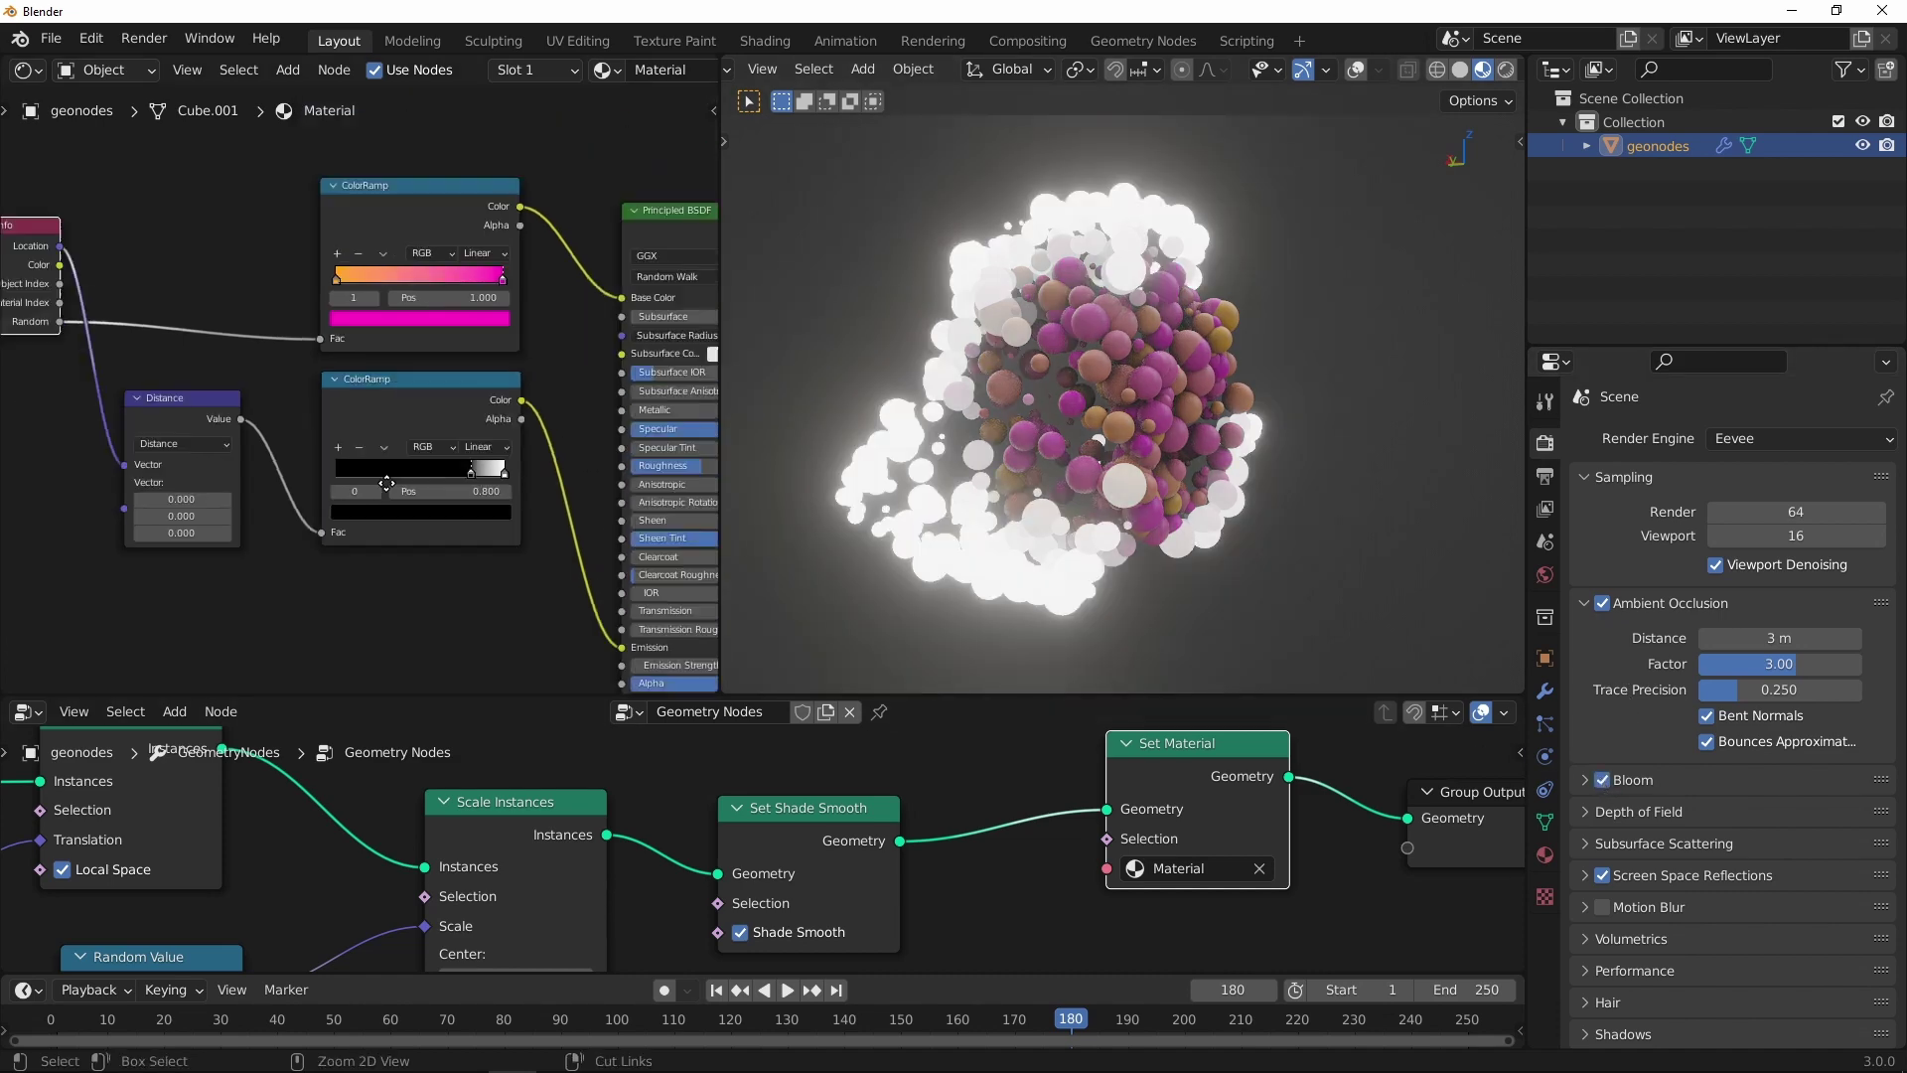
{"action": "middle_click_drag", "start_coordinate": [640, 536], "coordinate": [477, 442]}
{"action": "scroll", "coordinate": [477, 443], "scroll_direction": "up", "scroll_amount": 2}
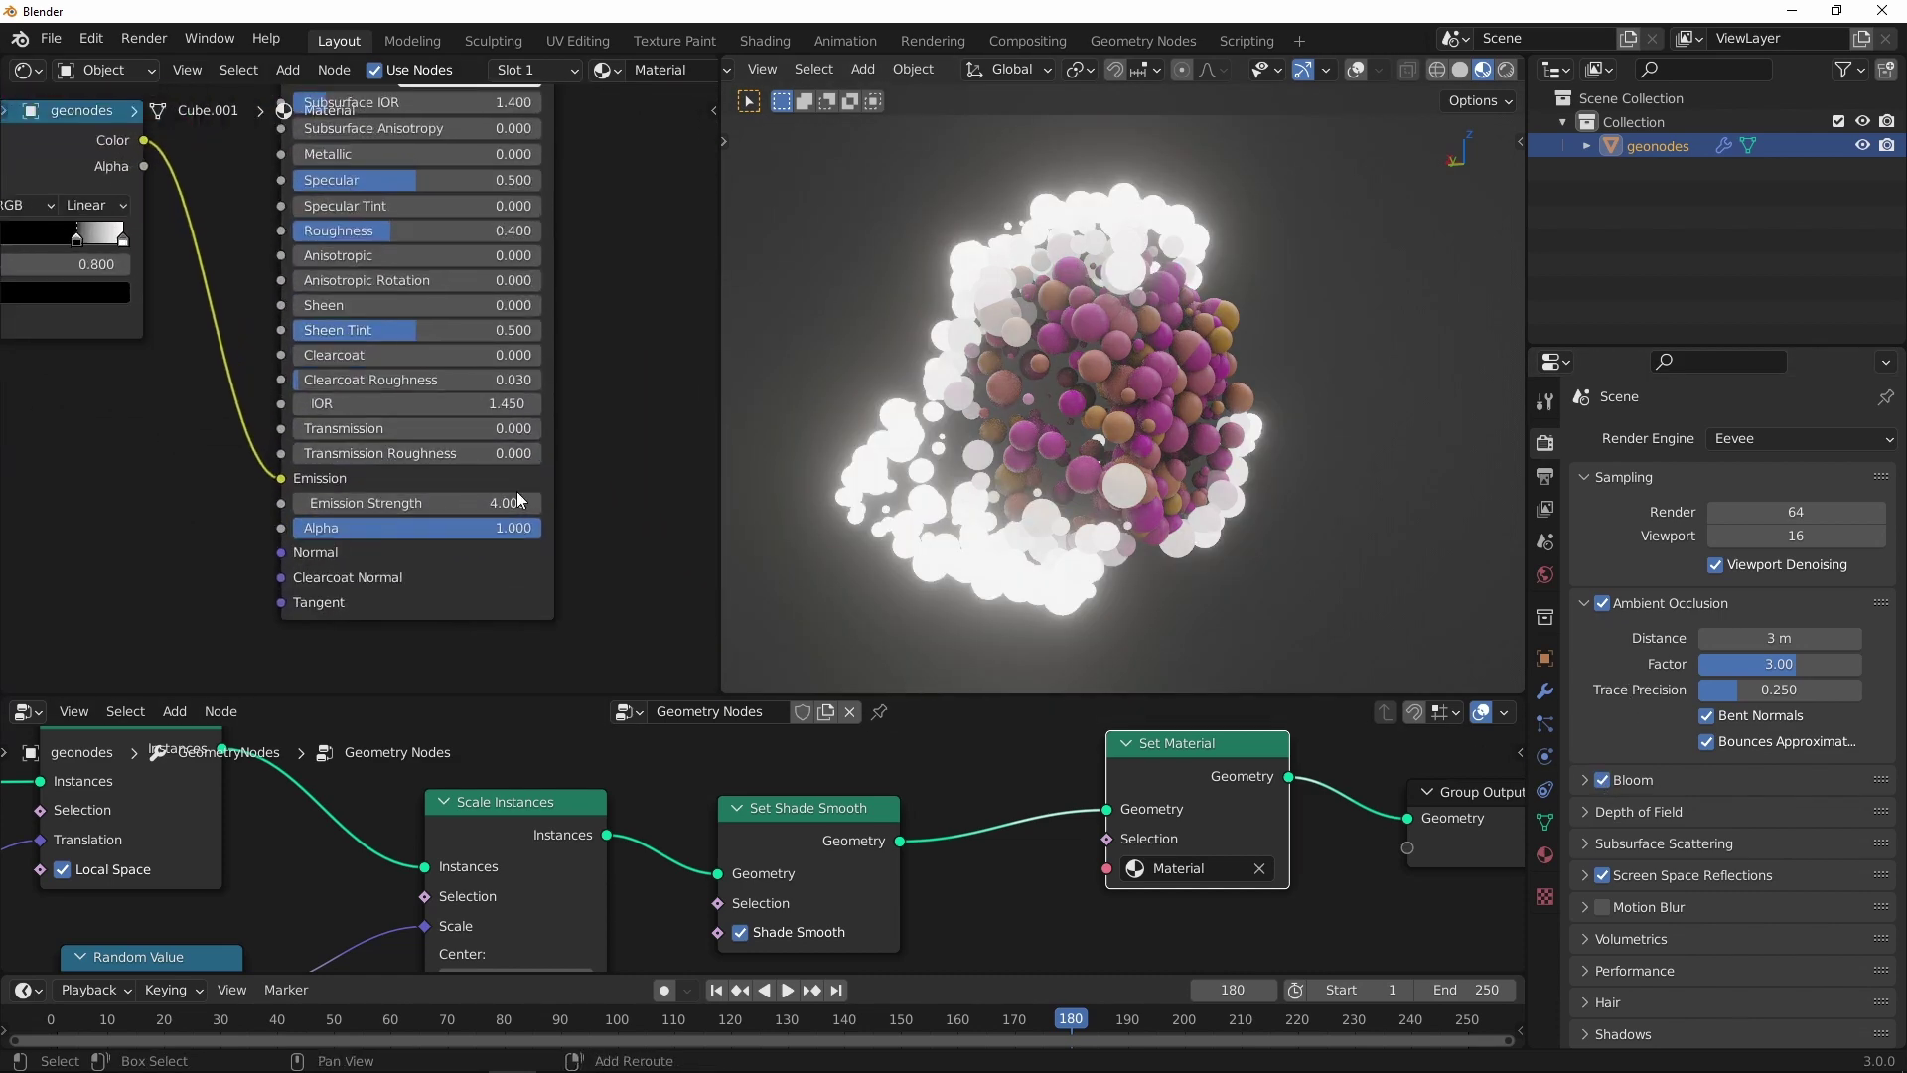
{"action": "mouse_move", "coordinate": [427, 507]}
{"action": "left_mouse_down"}
{"action": "mouse_move", "coordinate": [346, 525]}
{"action": "mouse_move", "coordinate": [472, 506]}
{"action": "left_mouse_up"}
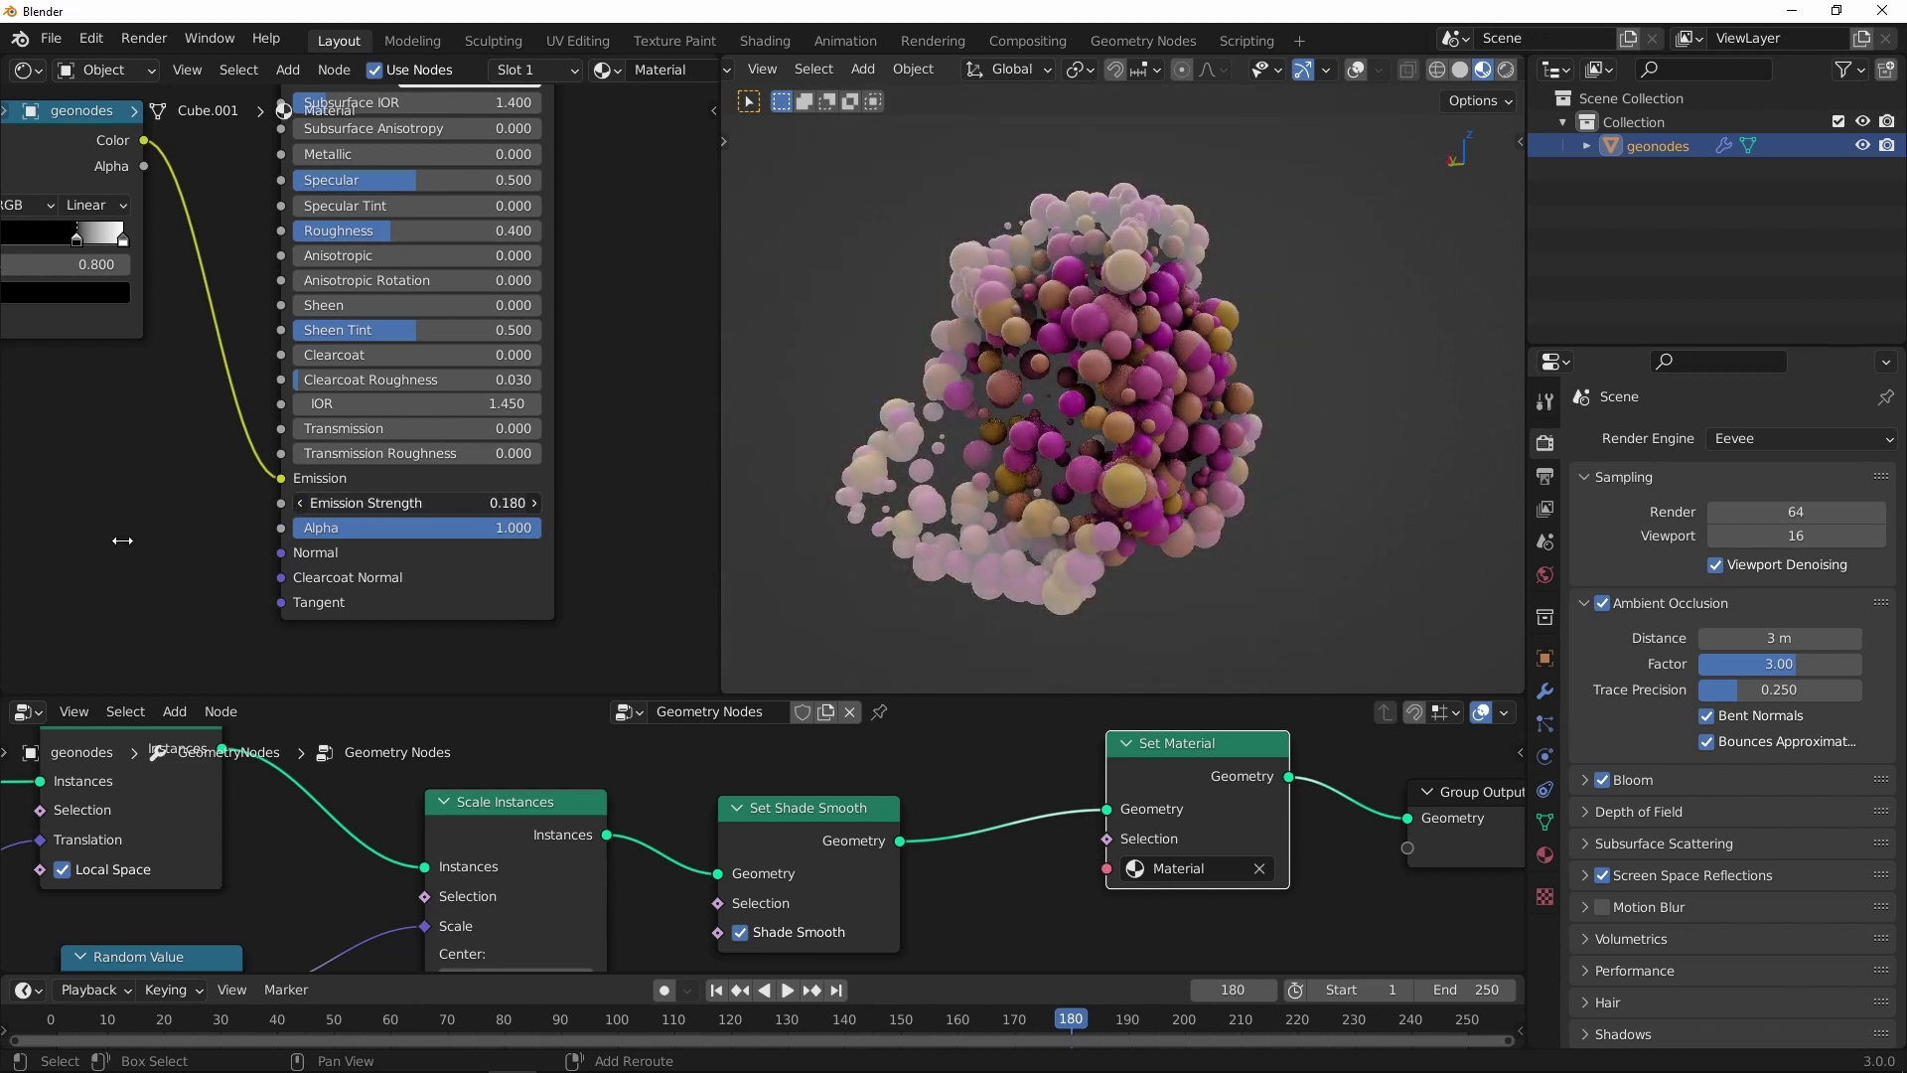
{"action": "left_click", "coordinate": [506, 503]}
{"action": "type", "text": "1"}
{"action": "key", "text": "Return"}
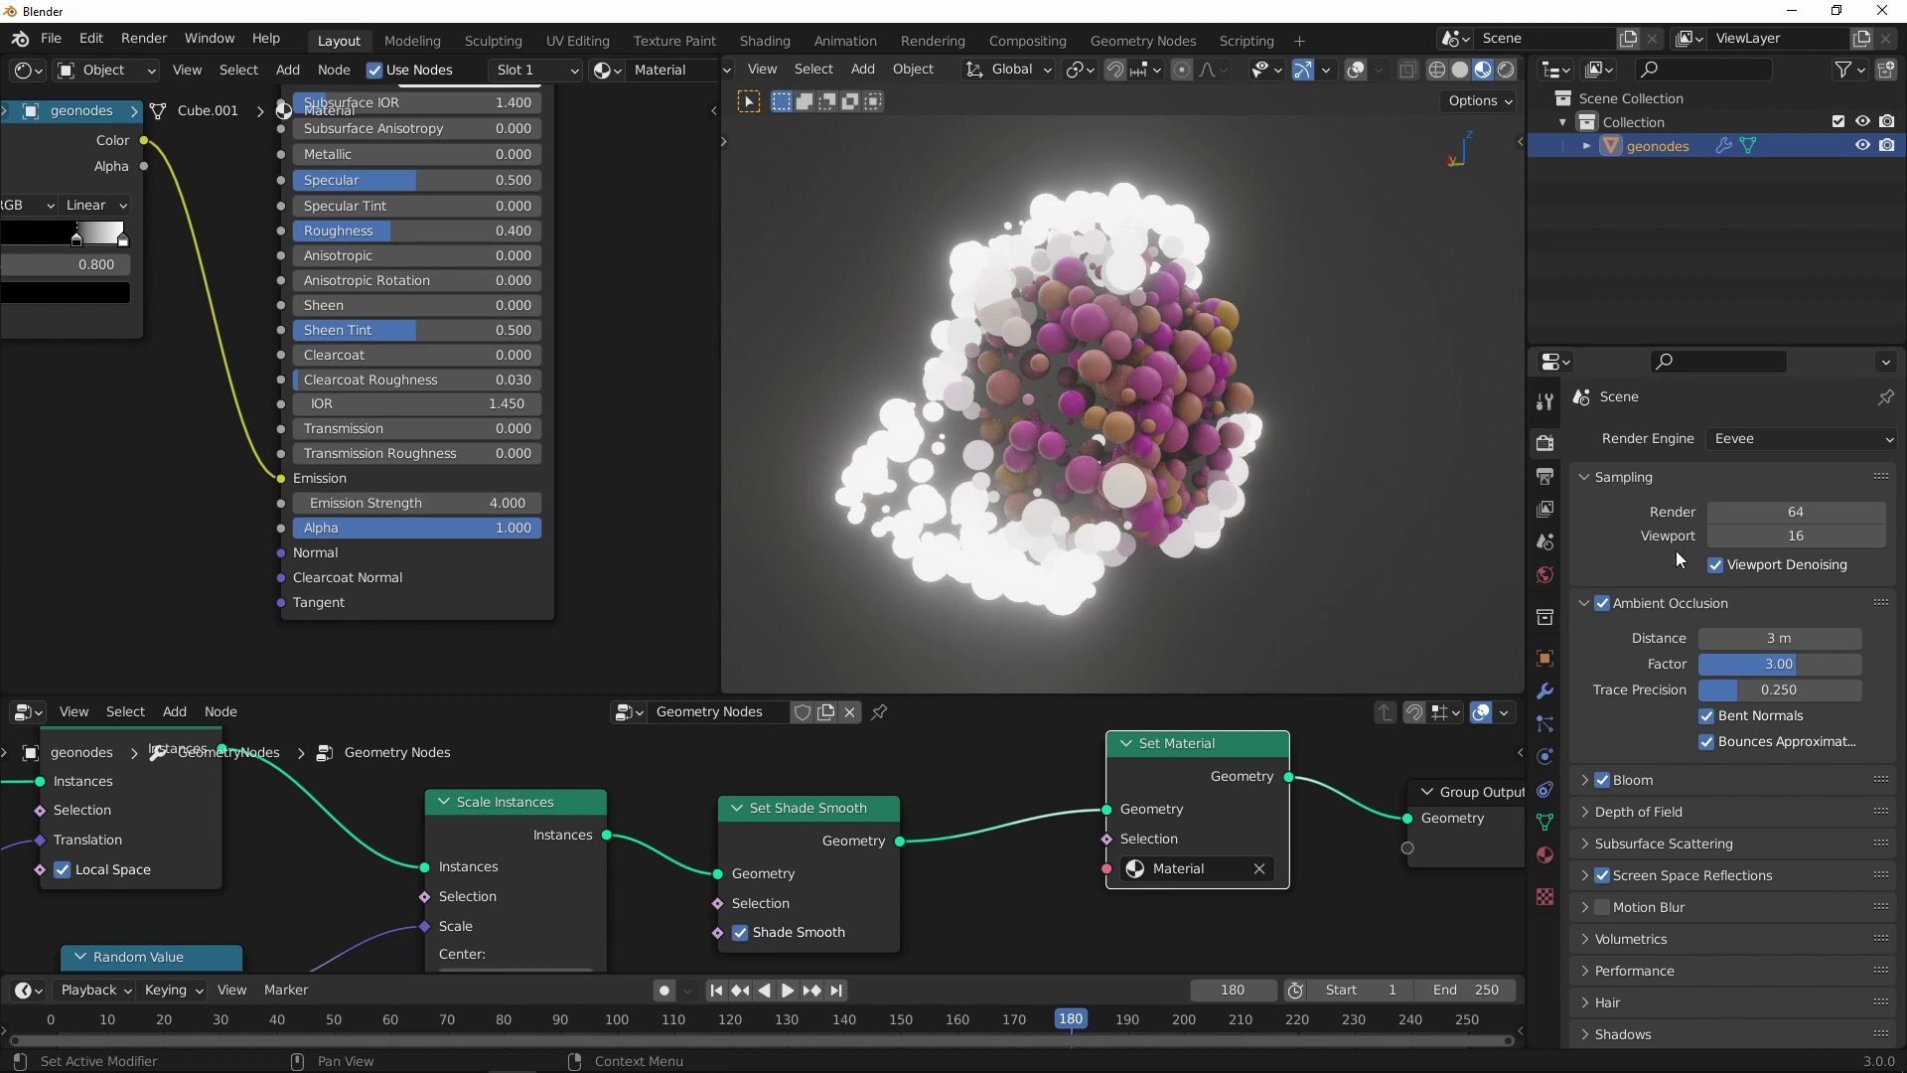
Step: Set the bloom radius to 3 and start animation playback
{"action": "left_click", "coordinate": [1584, 780]}
{"action": "scroll", "coordinate": [1614, 615], "scroll_direction": "down", "scroll_amount": 3}
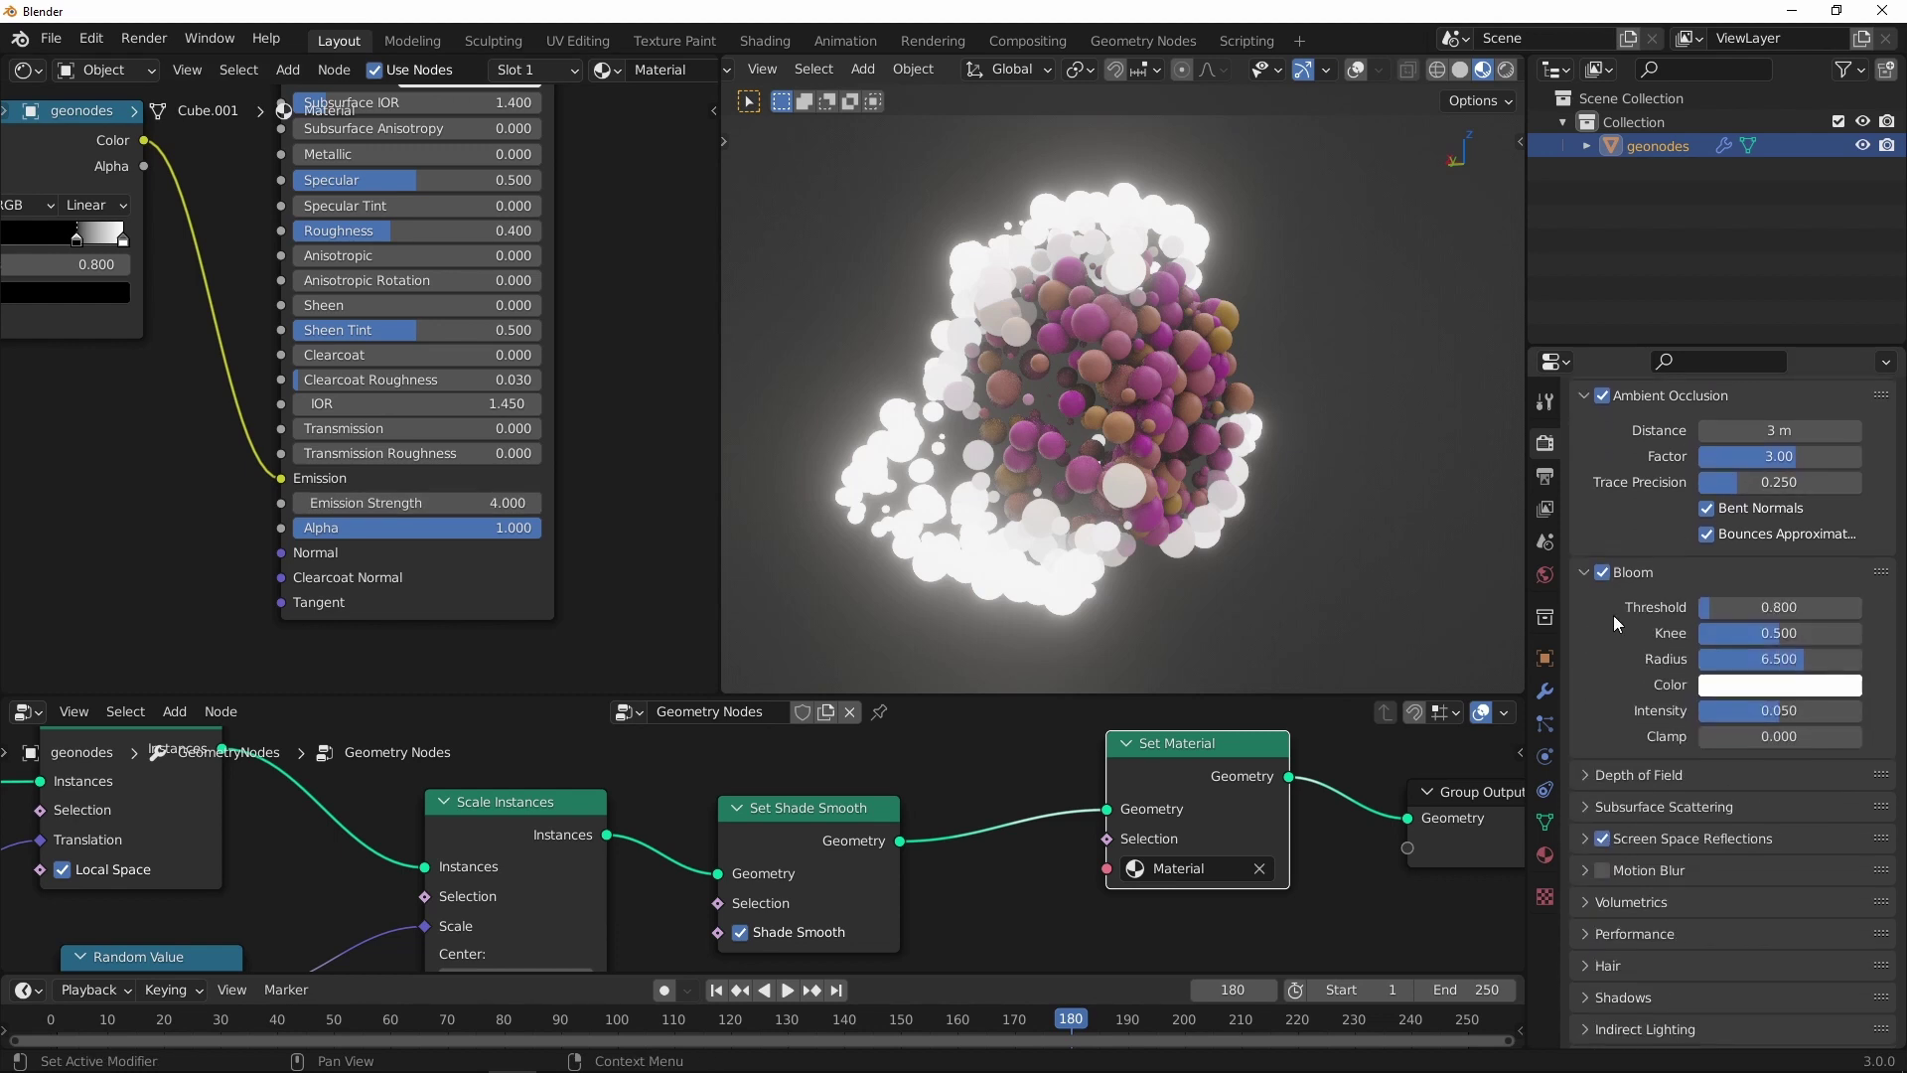
{"action": "left_click_drag", "start_coordinate": [1729, 658], "coordinate": [1629, 670]}
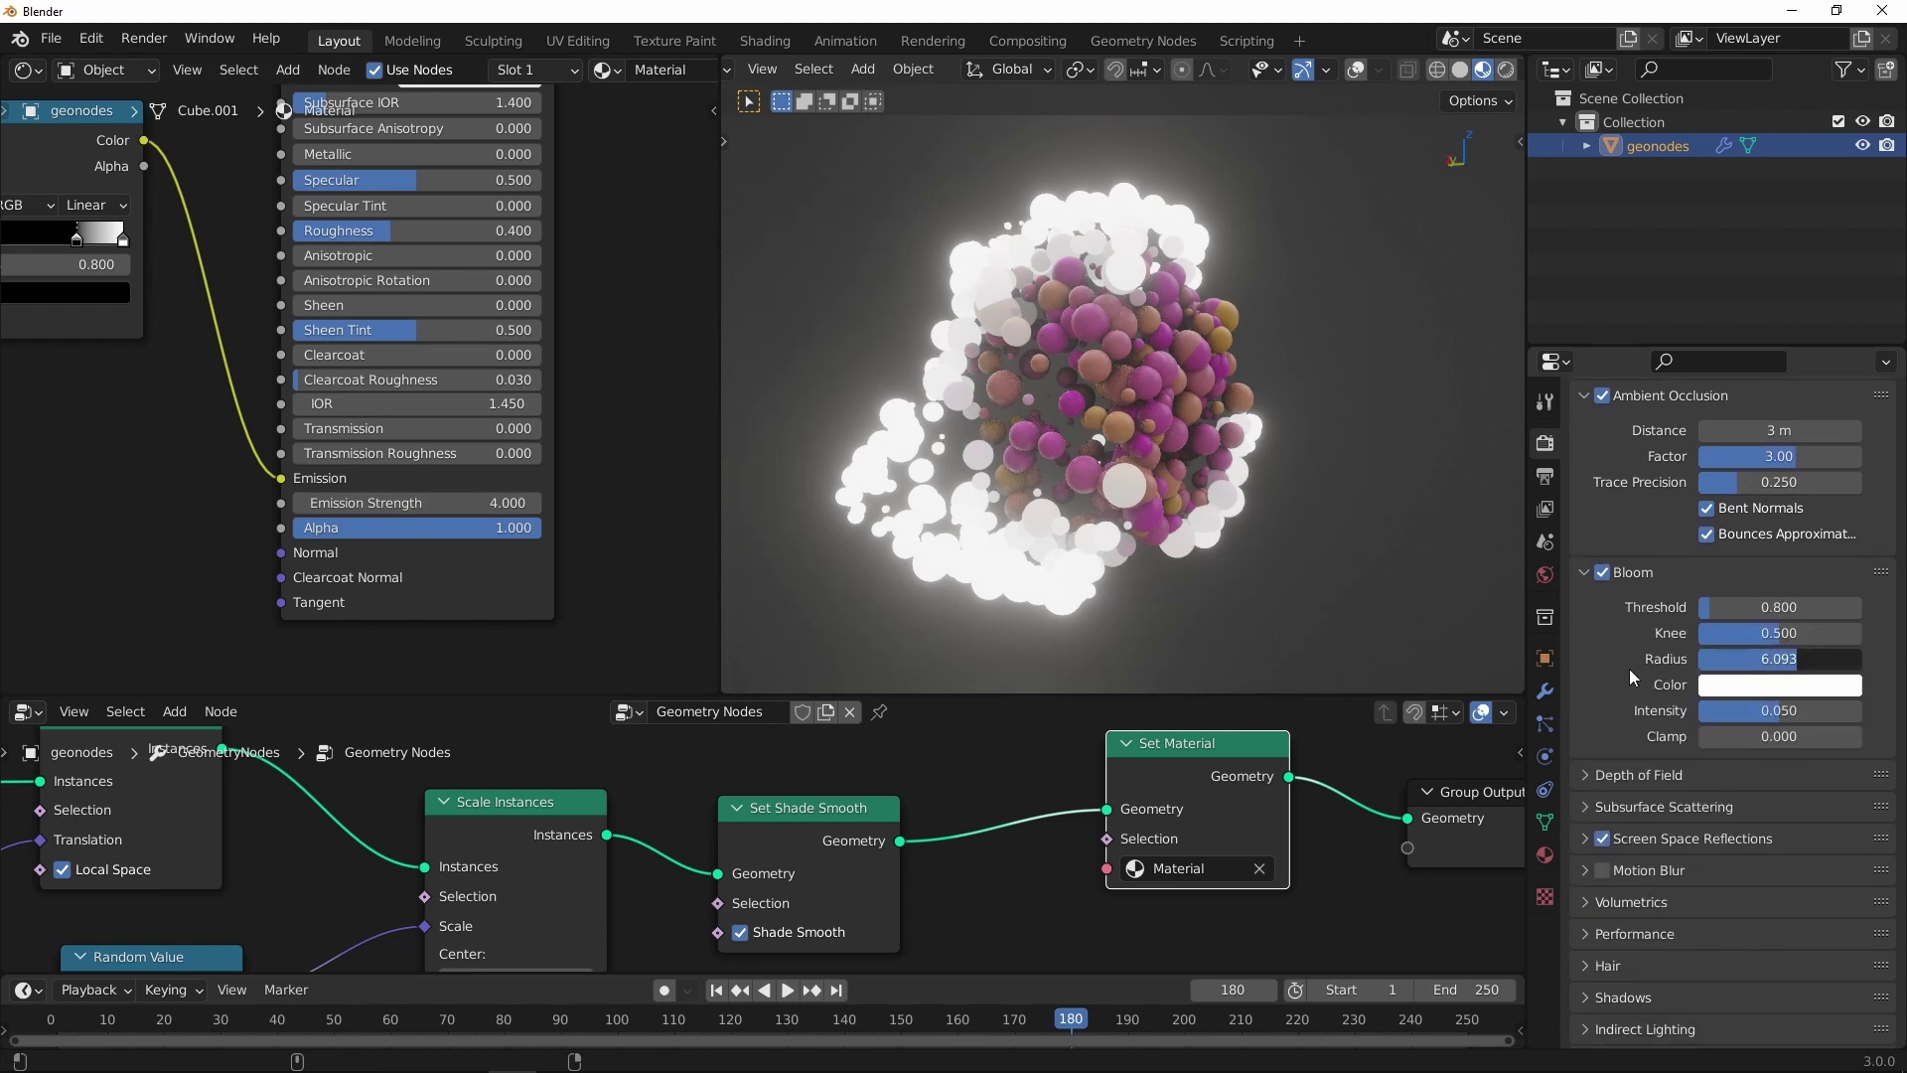
{"action": "left_click", "coordinate": [1738, 657]}
{"action": "type", "text": "2"}
{"action": "key", "text": "Return"}
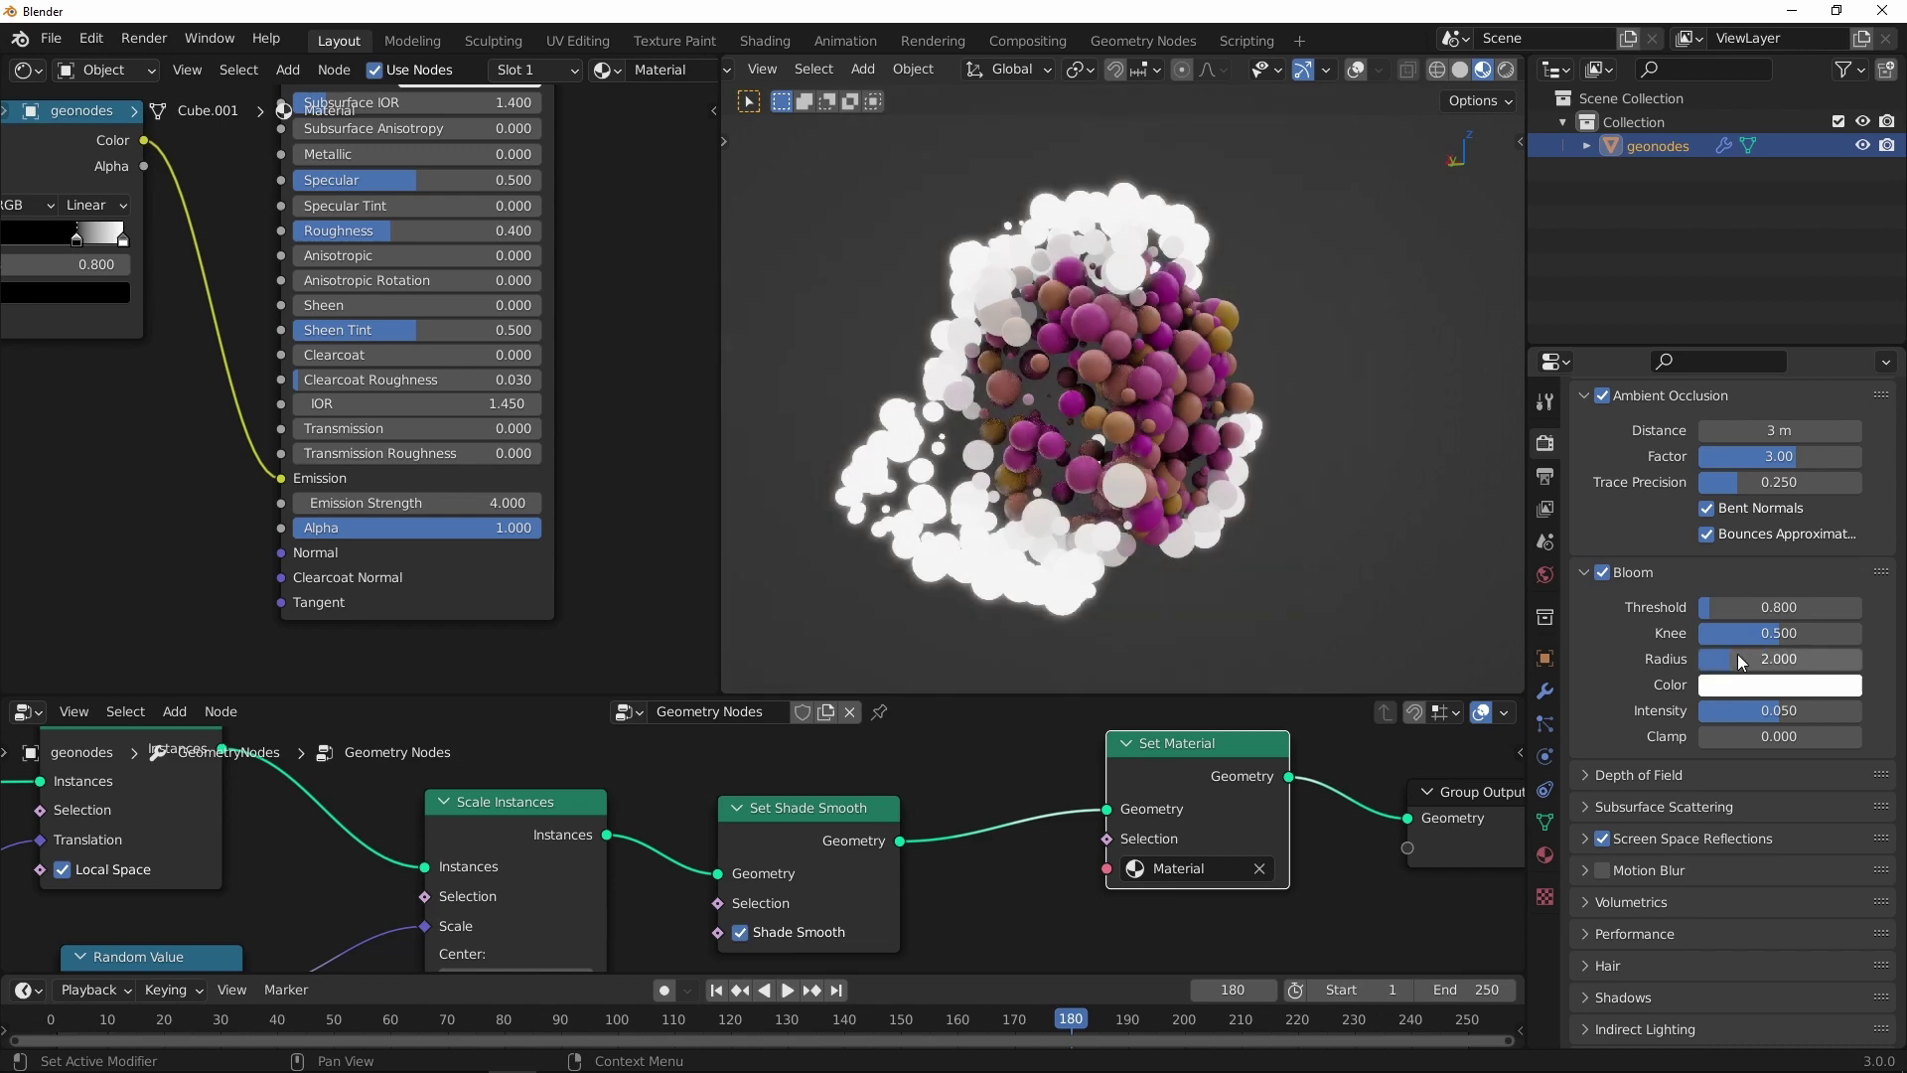
{"action": "left_click", "coordinate": [1771, 666]}
{"action": "type", "text": "3"}
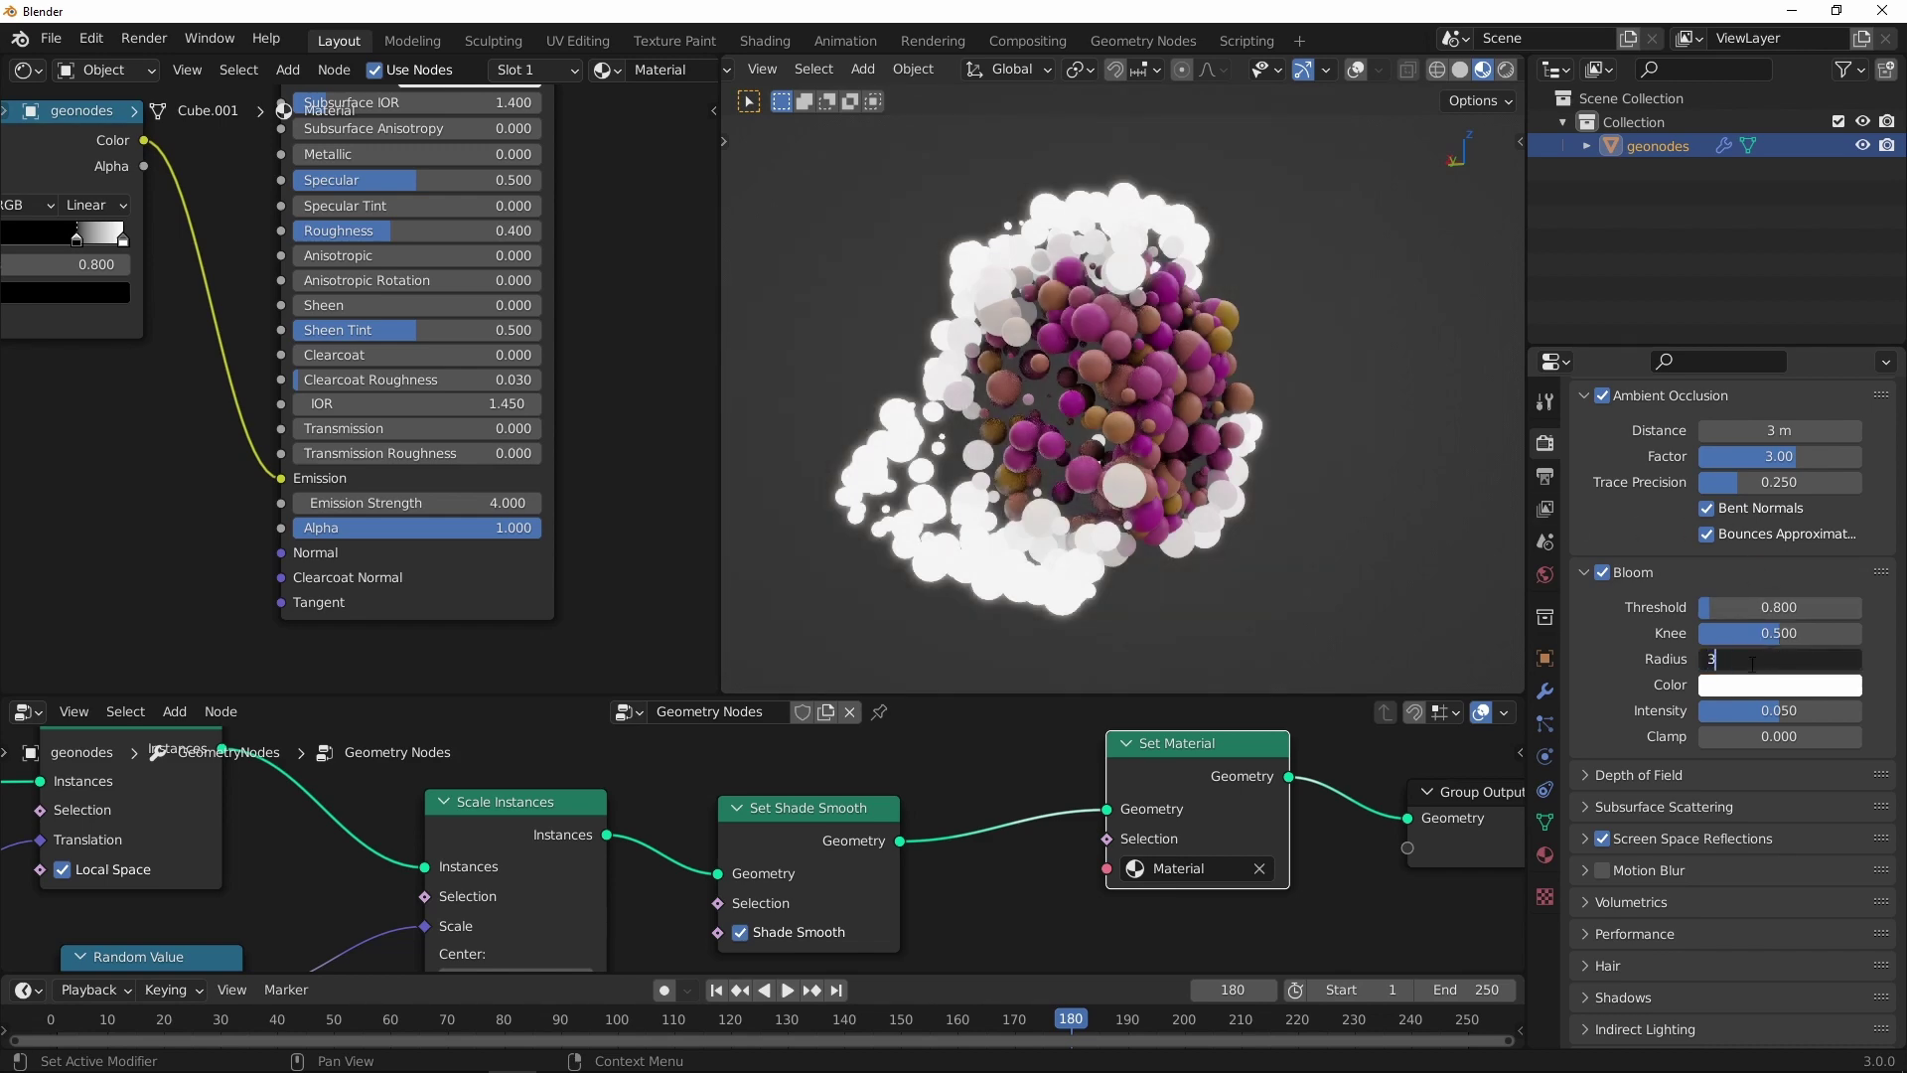
{"action": "key", "text": "Return"}
{"action": "left_click", "coordinate": [787, 990]}
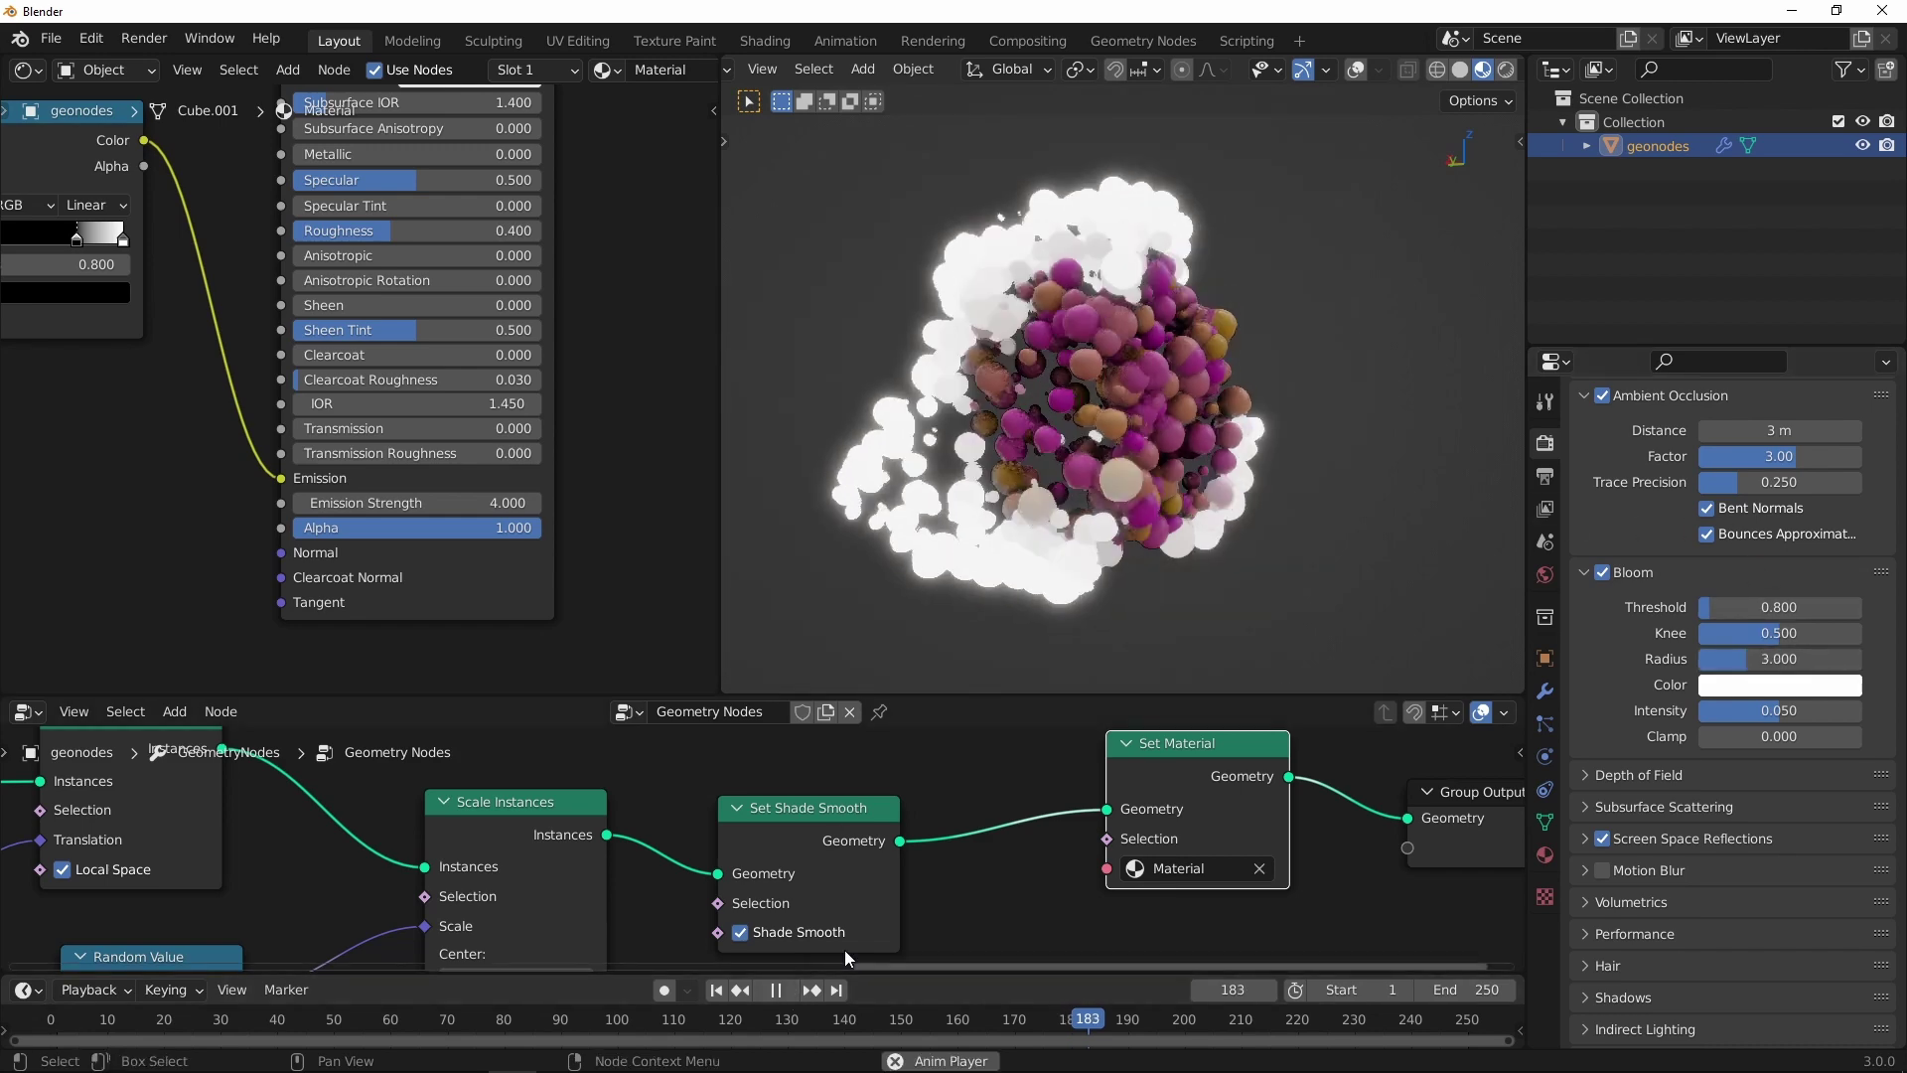
Step: Watch the swarm full-screen from a new orbit, restore the layout, and pause at frame 162
{"action": "key", "text": "ctrl+space"}
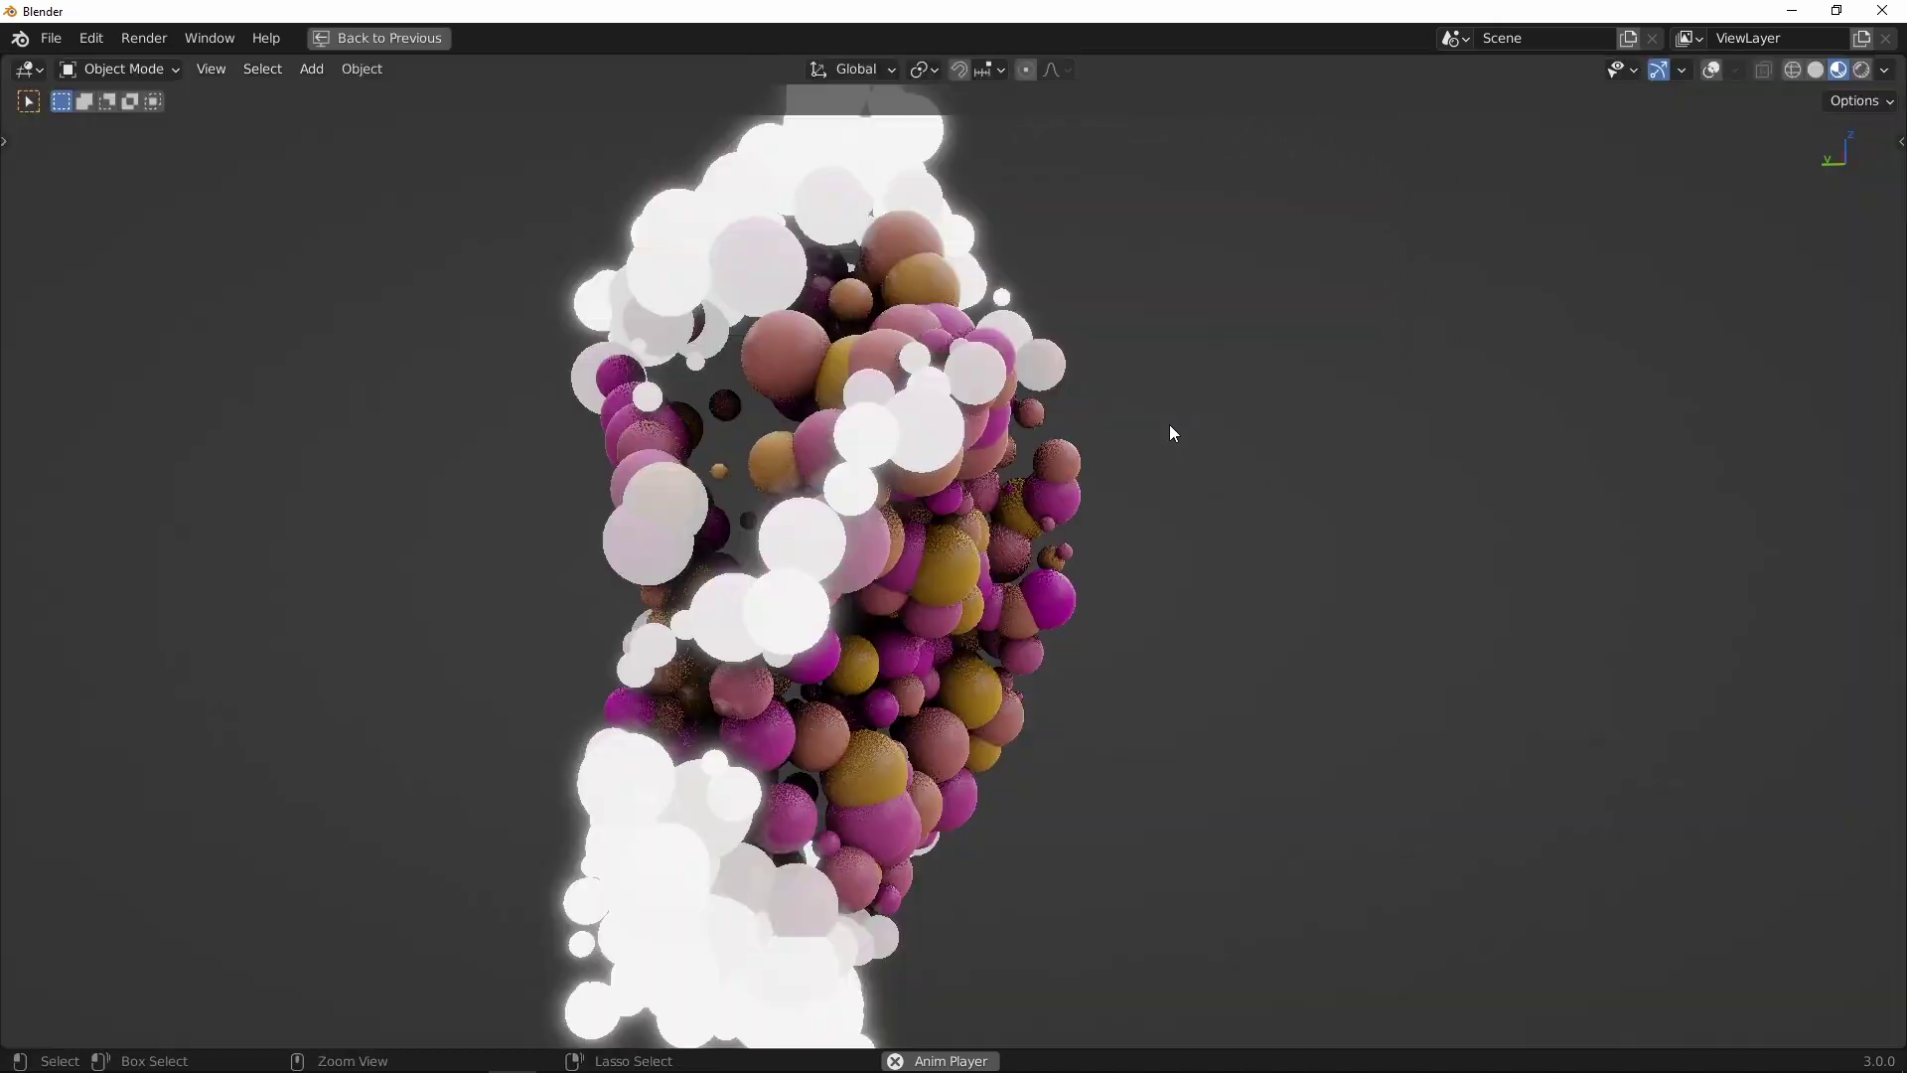
{"action": "mouse_move", "coordinate": [1056, 585]}
{"action": "middle_mouse_down"}
{"action": "mouse_move", "coordinate": [1249, 540]}
{"action": "mouse_move", "coordinate": [1188, 511]}
{"action": "mouse_move", "coordinate": [1265, 560]}
{"action": "middle_mouse_up"}
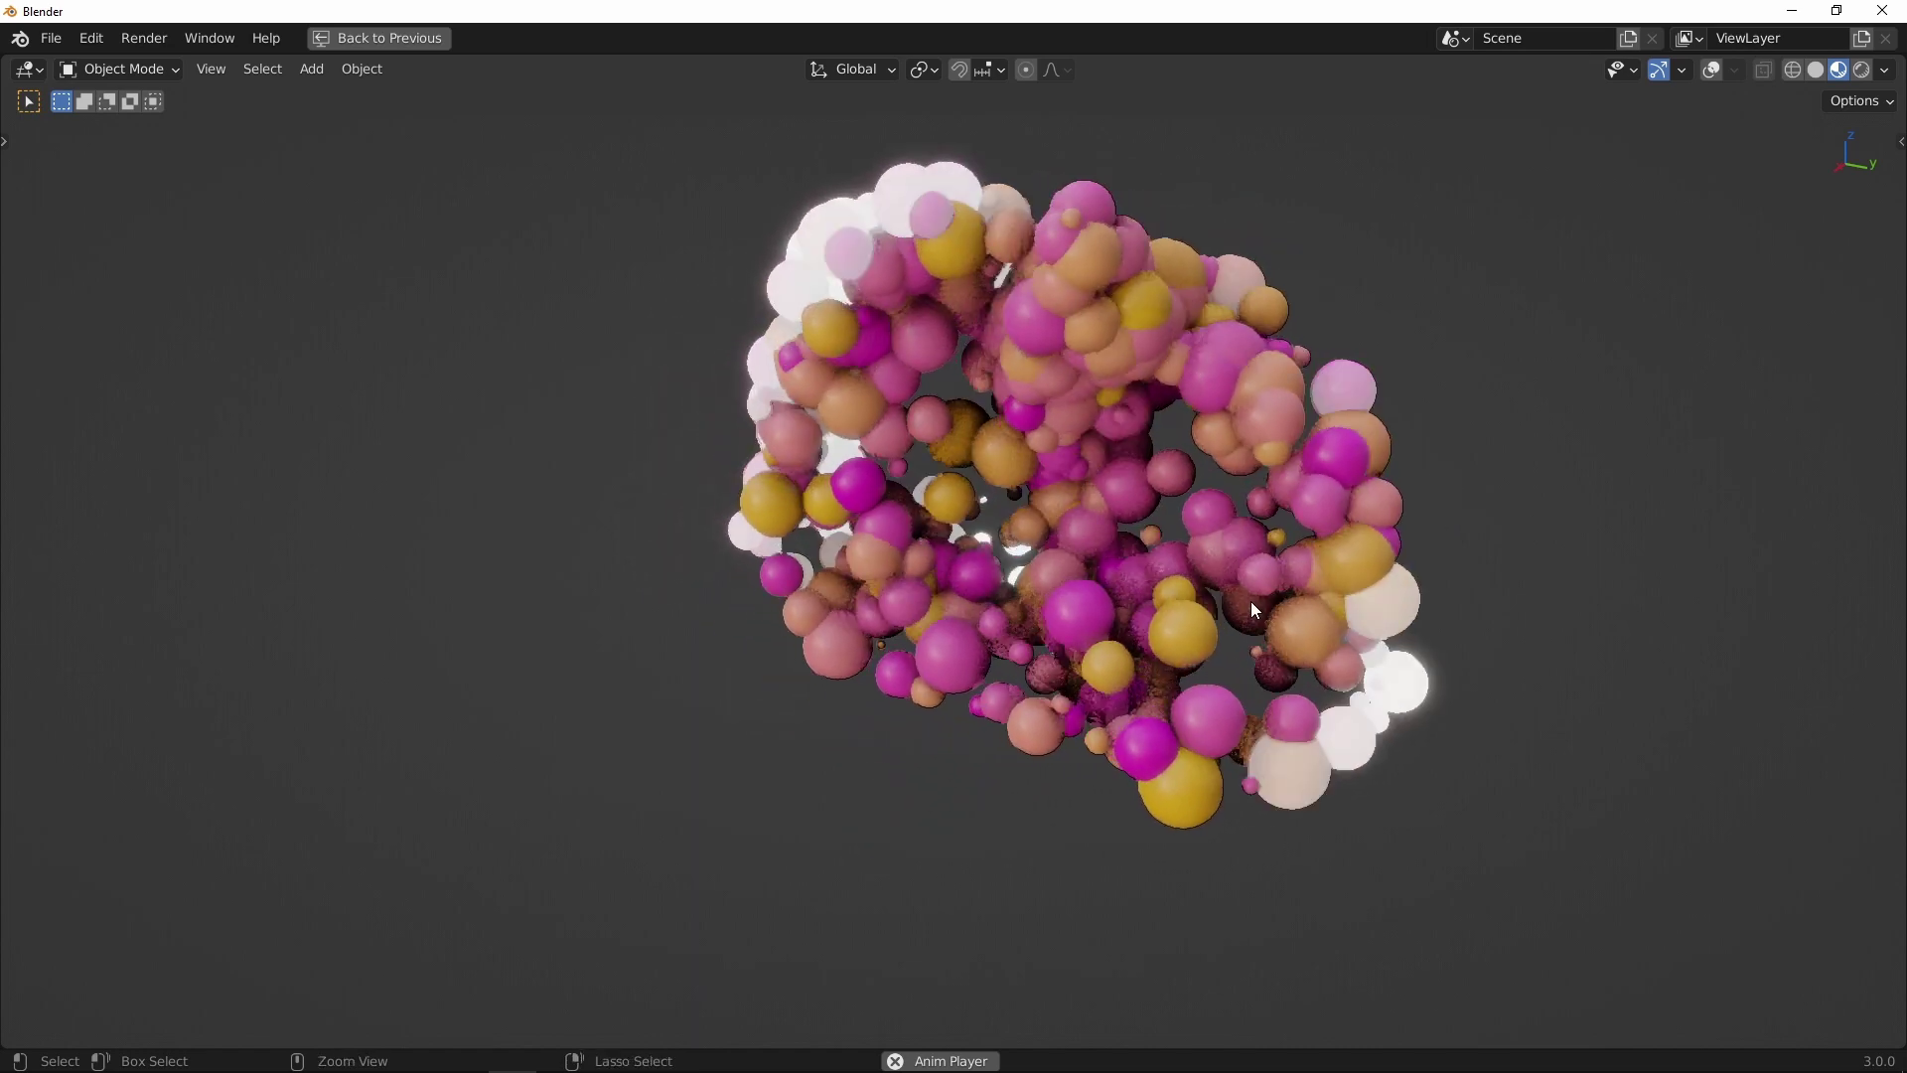
{"action": "key", "text": "ctrl+space"}
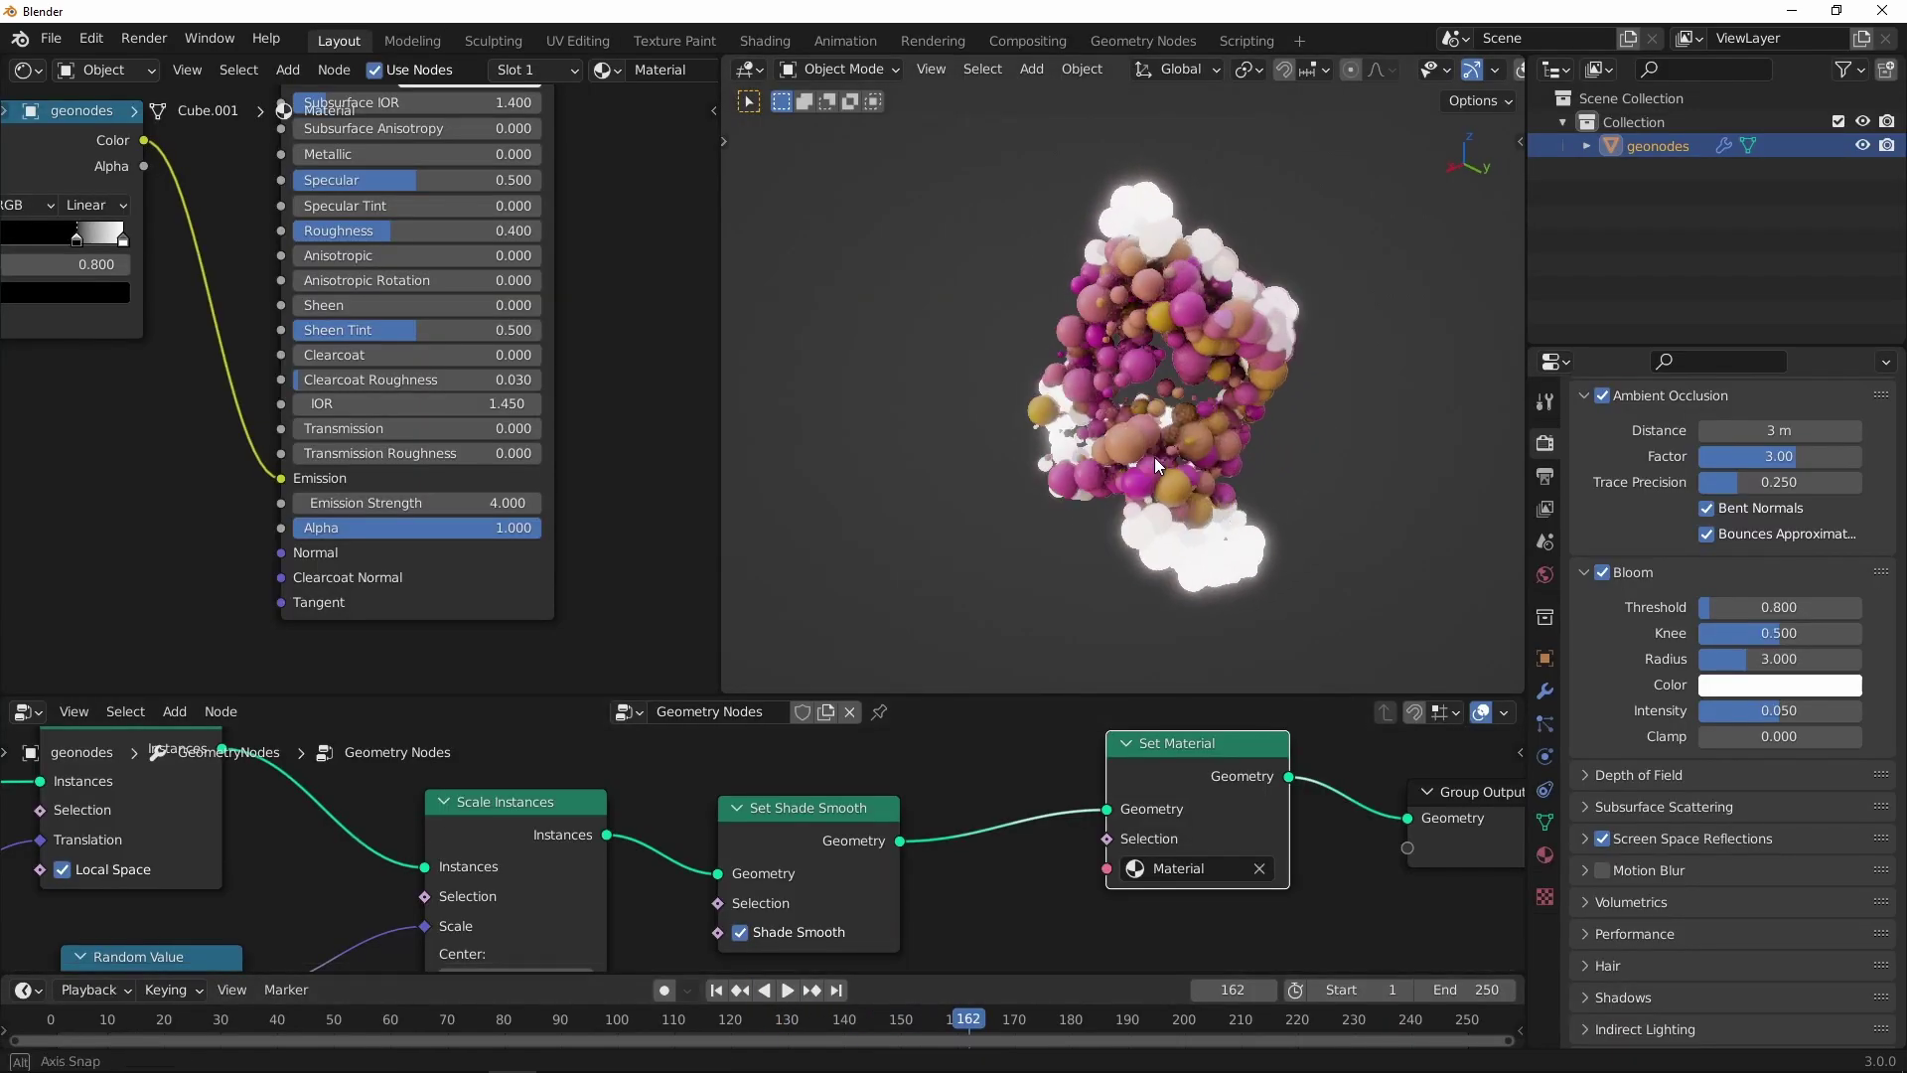
{"action": "key", "text": "space"}
{"action": "scroll", "coordinate": [1223, 376], "scroll_direction": "up", "scroll_amount": 2}
{"action": "scroll", "coordinate": [1102, 359], "scroll_direction": "up", "scroll_amount": 2}
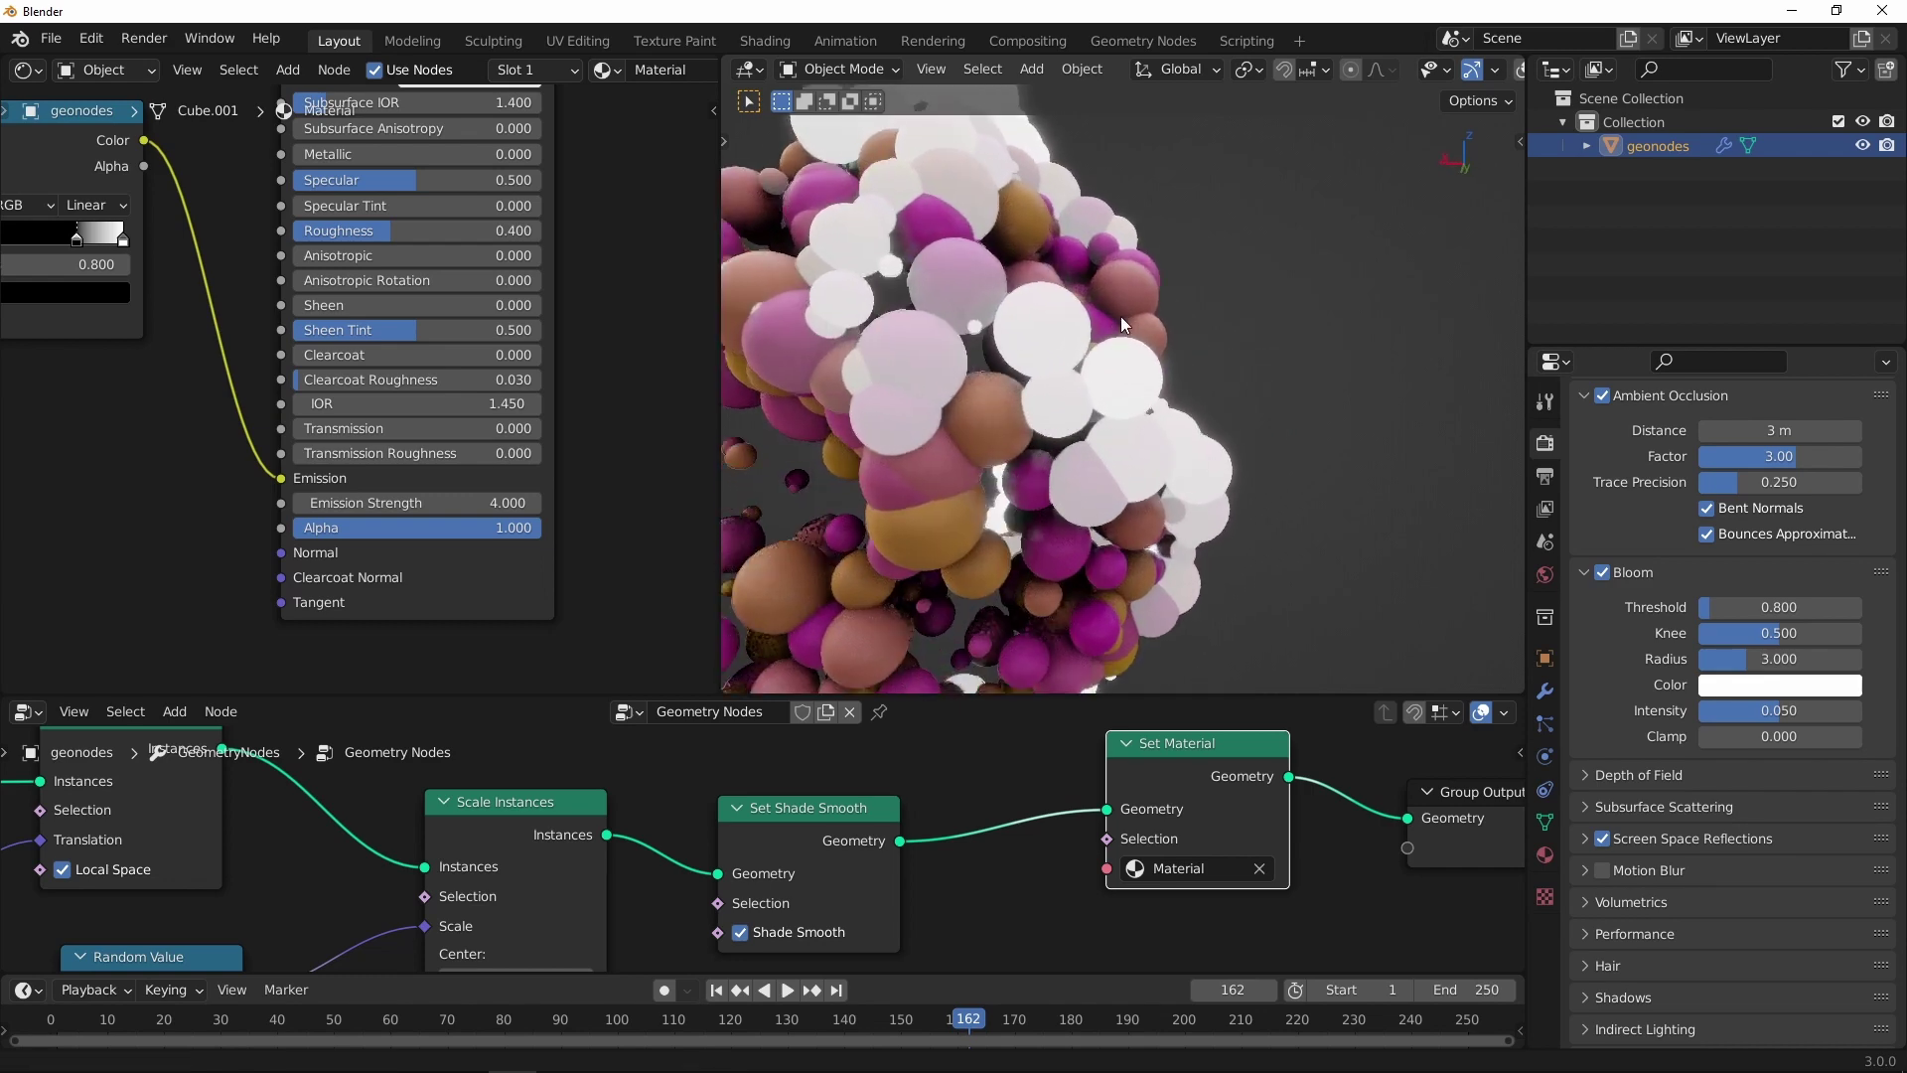
{"action": "scroll", "coordinate": [1120, 317], "scroll_direction": "up", "scroll_amount": 2}
{"action": "scroll", "coordinate": [1166, 330], "scroll_direction": "up", "scroll_amount": 2}
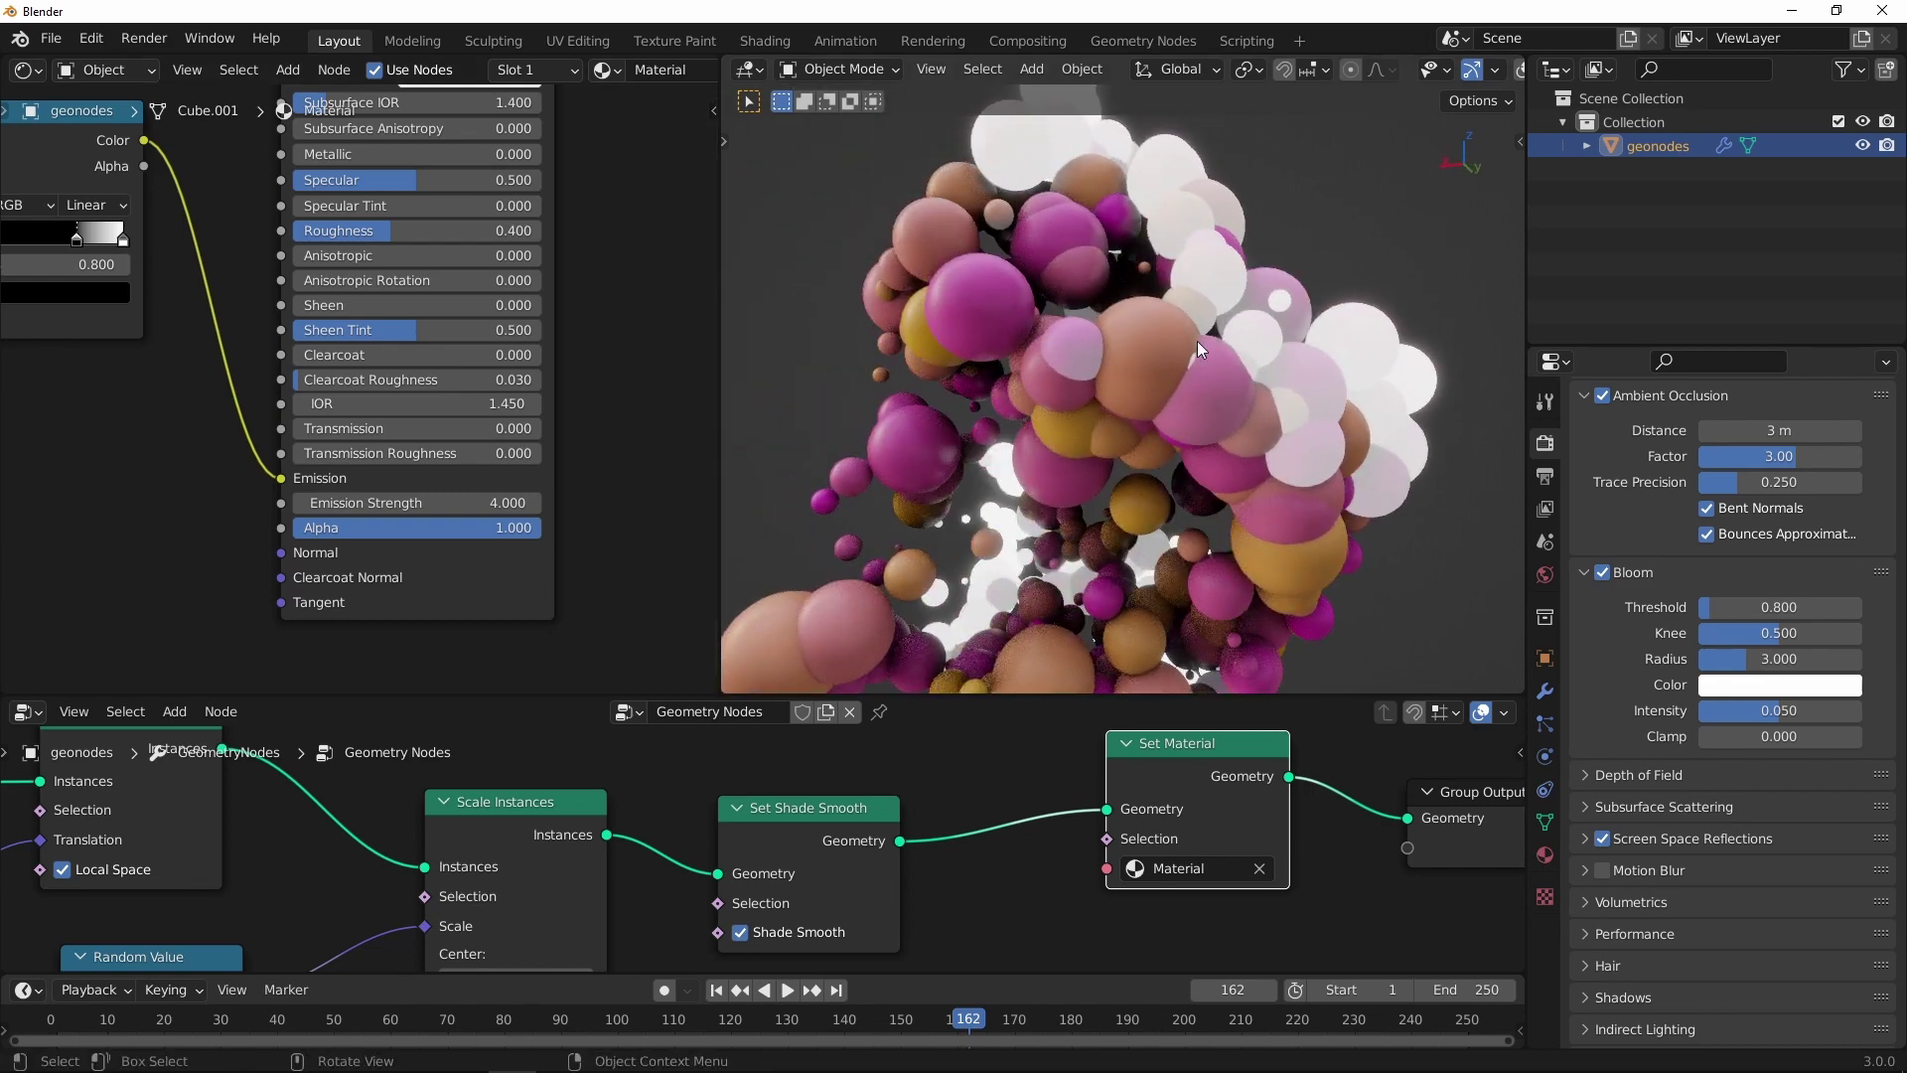
{"action": "mouse_move", "coordinate": [1198, 343]}
{"action": "middle_mouse_down"}
{"action": "mouse_move", "coordinate": [1198, 301]}
{"action": "mouse_move", "coordinate": [1013, 347]}
{"action": "mouse_move", "coordinate": [908, 414]}
{"action": "mouse_move", "coordinate": [1043, 433]}
{"action": "middle_mouse_up"}
{"action": "scroll", "coordinate": [313, 348], "scroll_direction": "down", "scroll_amount": 1}
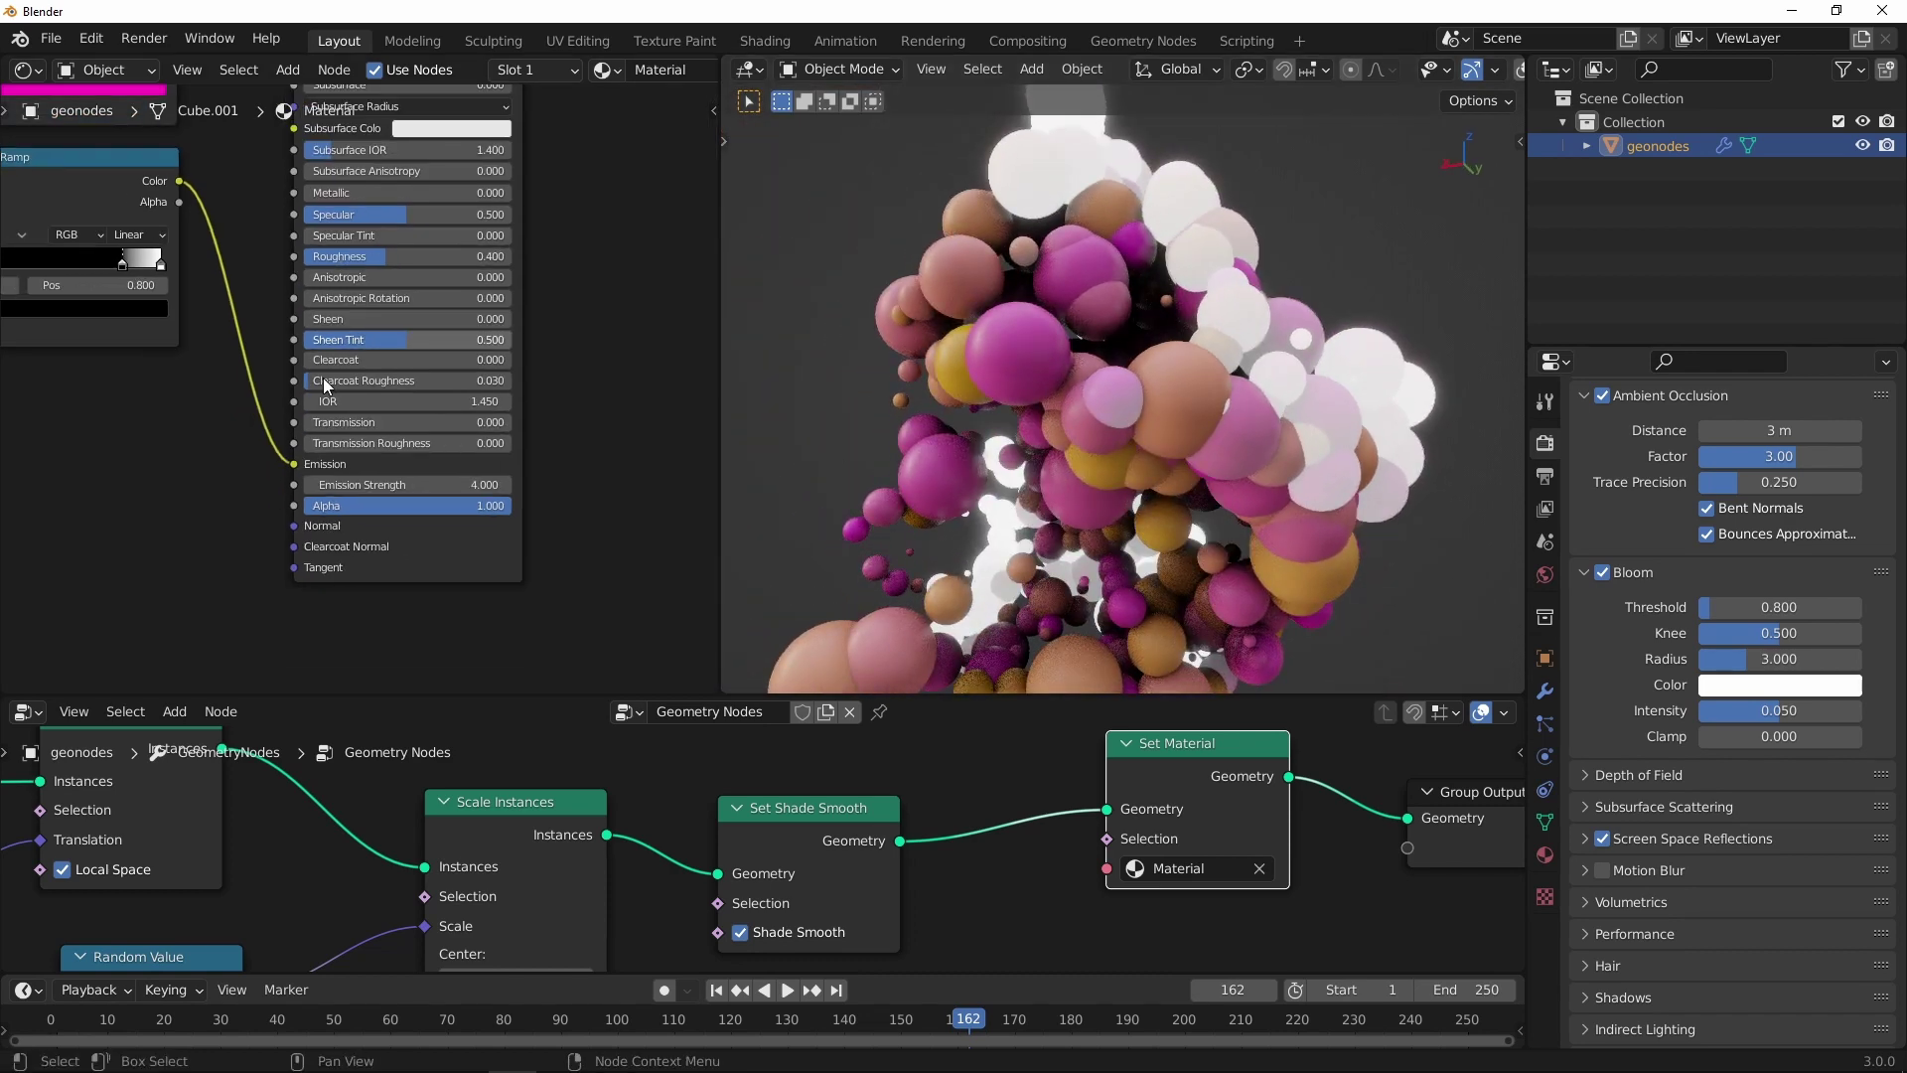
{"action": "scroll", "coordinate": [314, 347], "scroll_direction": "down", "scroll_amount": 2}
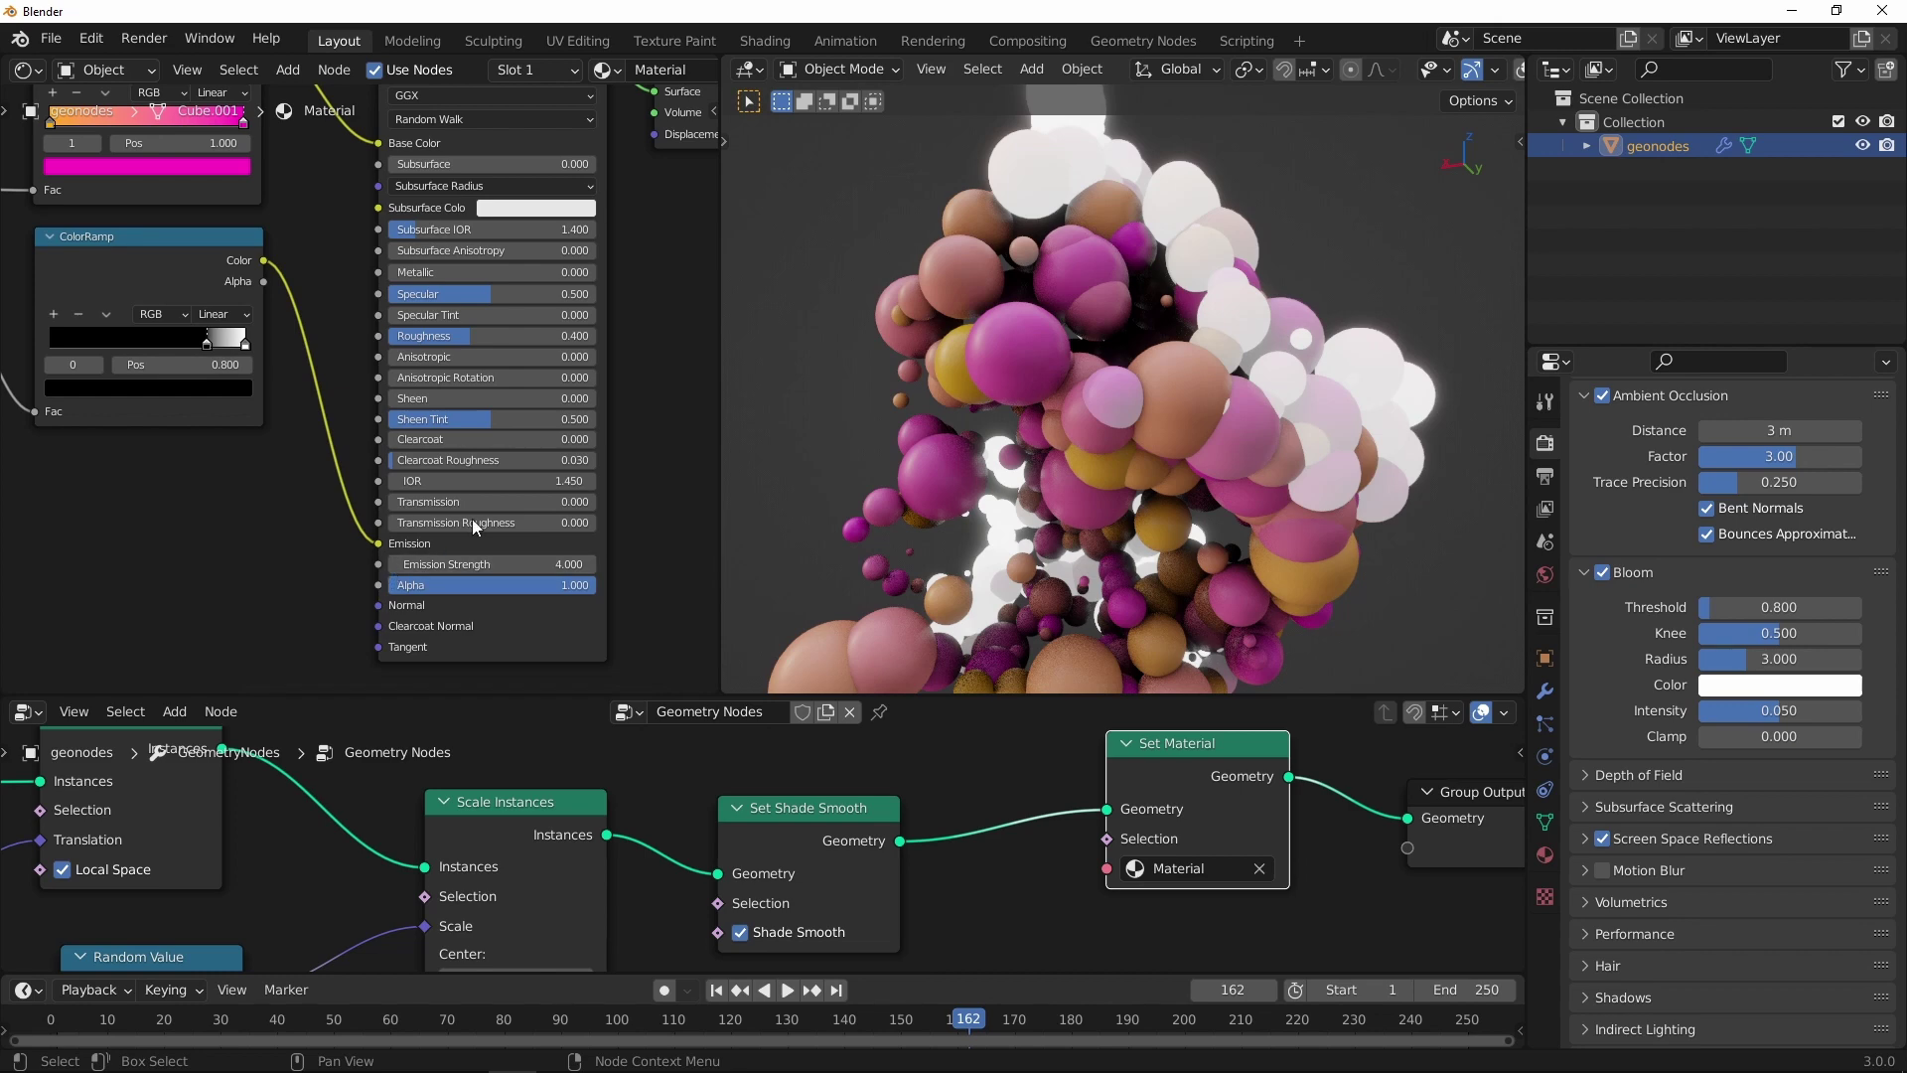
{"action": "mouse_move", "coordinate": [1170, 333]}
{"action": "middle_mouse_down"}
{"action": "mouse_move", "coordinate": [1163, 290]}
{"action": "mouse_move", "coordinate": [1205, 419]}
{"action": "mouse_move", "coordinate": [1281, 395]}
{"action": "mouse_move", "coordinate": [1208, 422]}
{"action": "mouse_move", "coordinate": [1227, 366]}
{"action": "mouse_move", "coordinate": [1206, 397]}
{"action": "middle_mouse_up"}
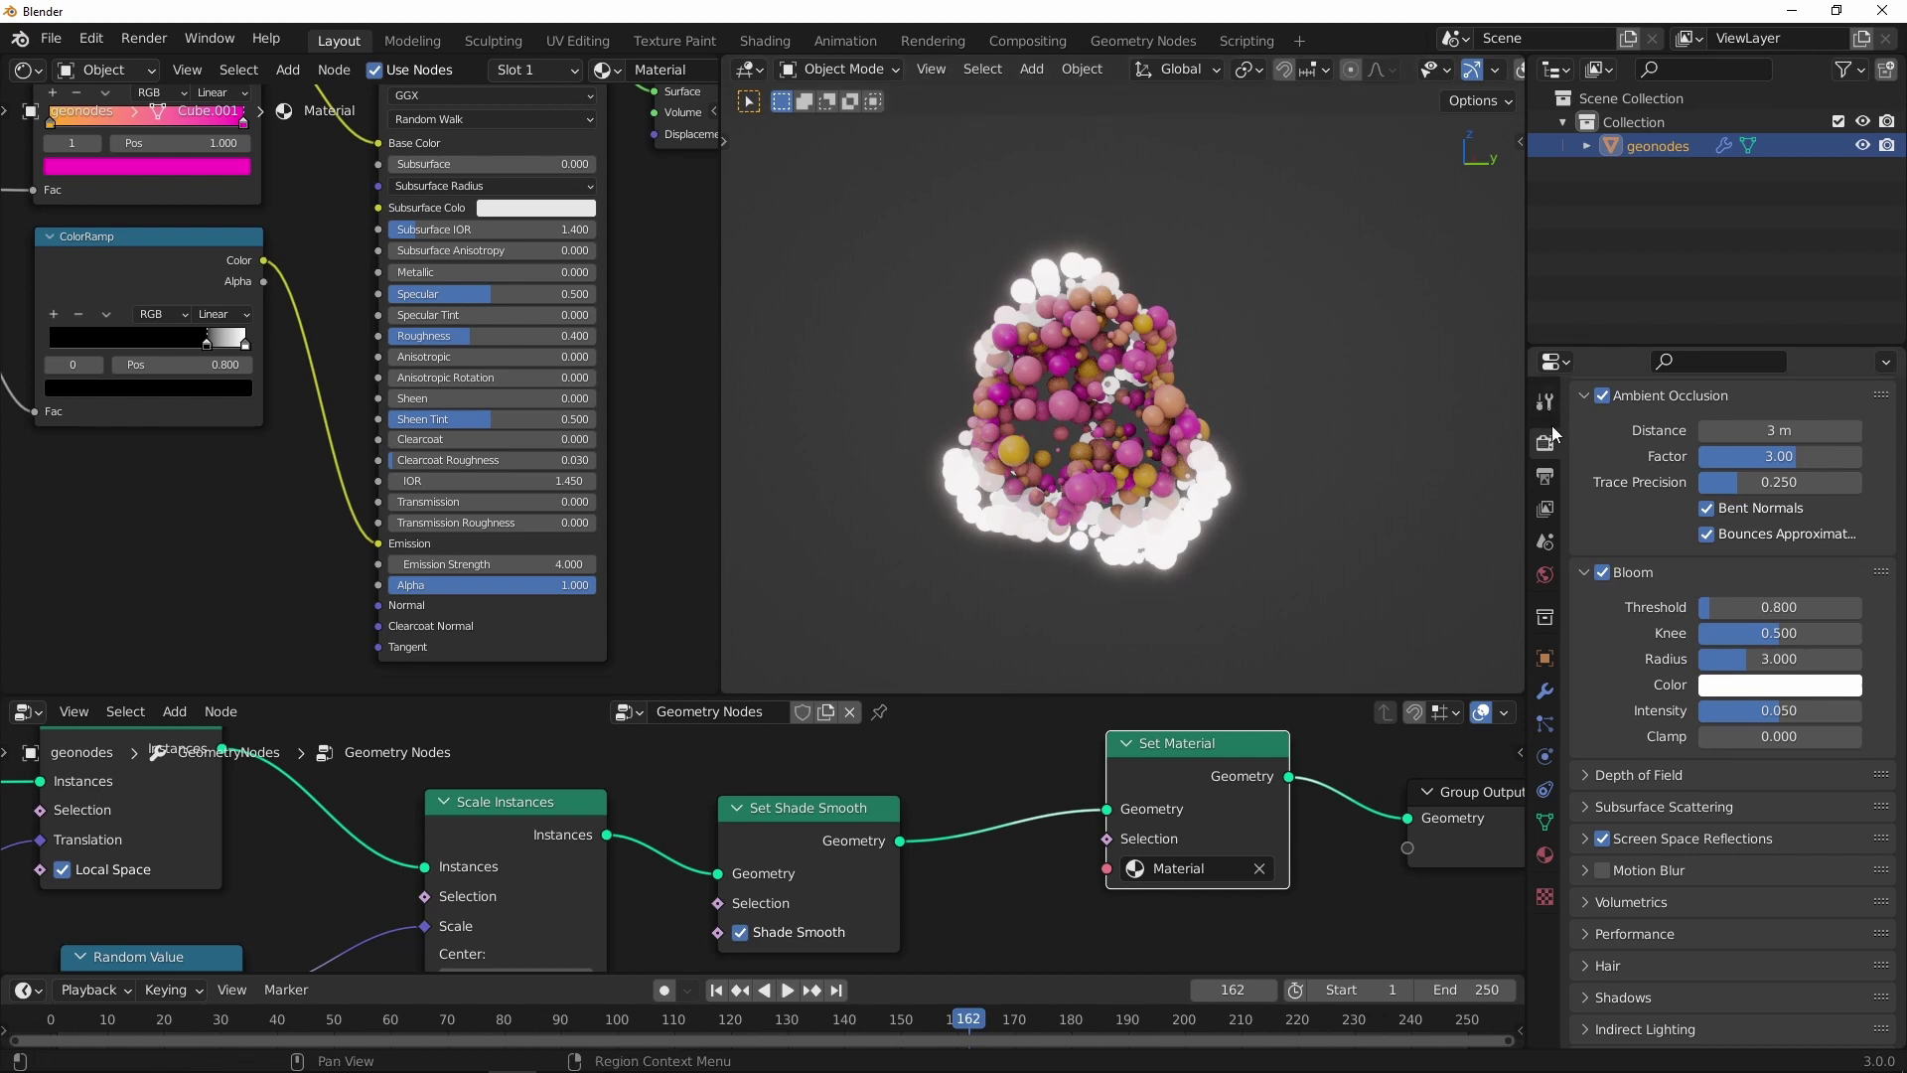
{"action": "scroll", "coordinate": [1648, 657], "scroll_direction": "up", "scroll_amount": 4}
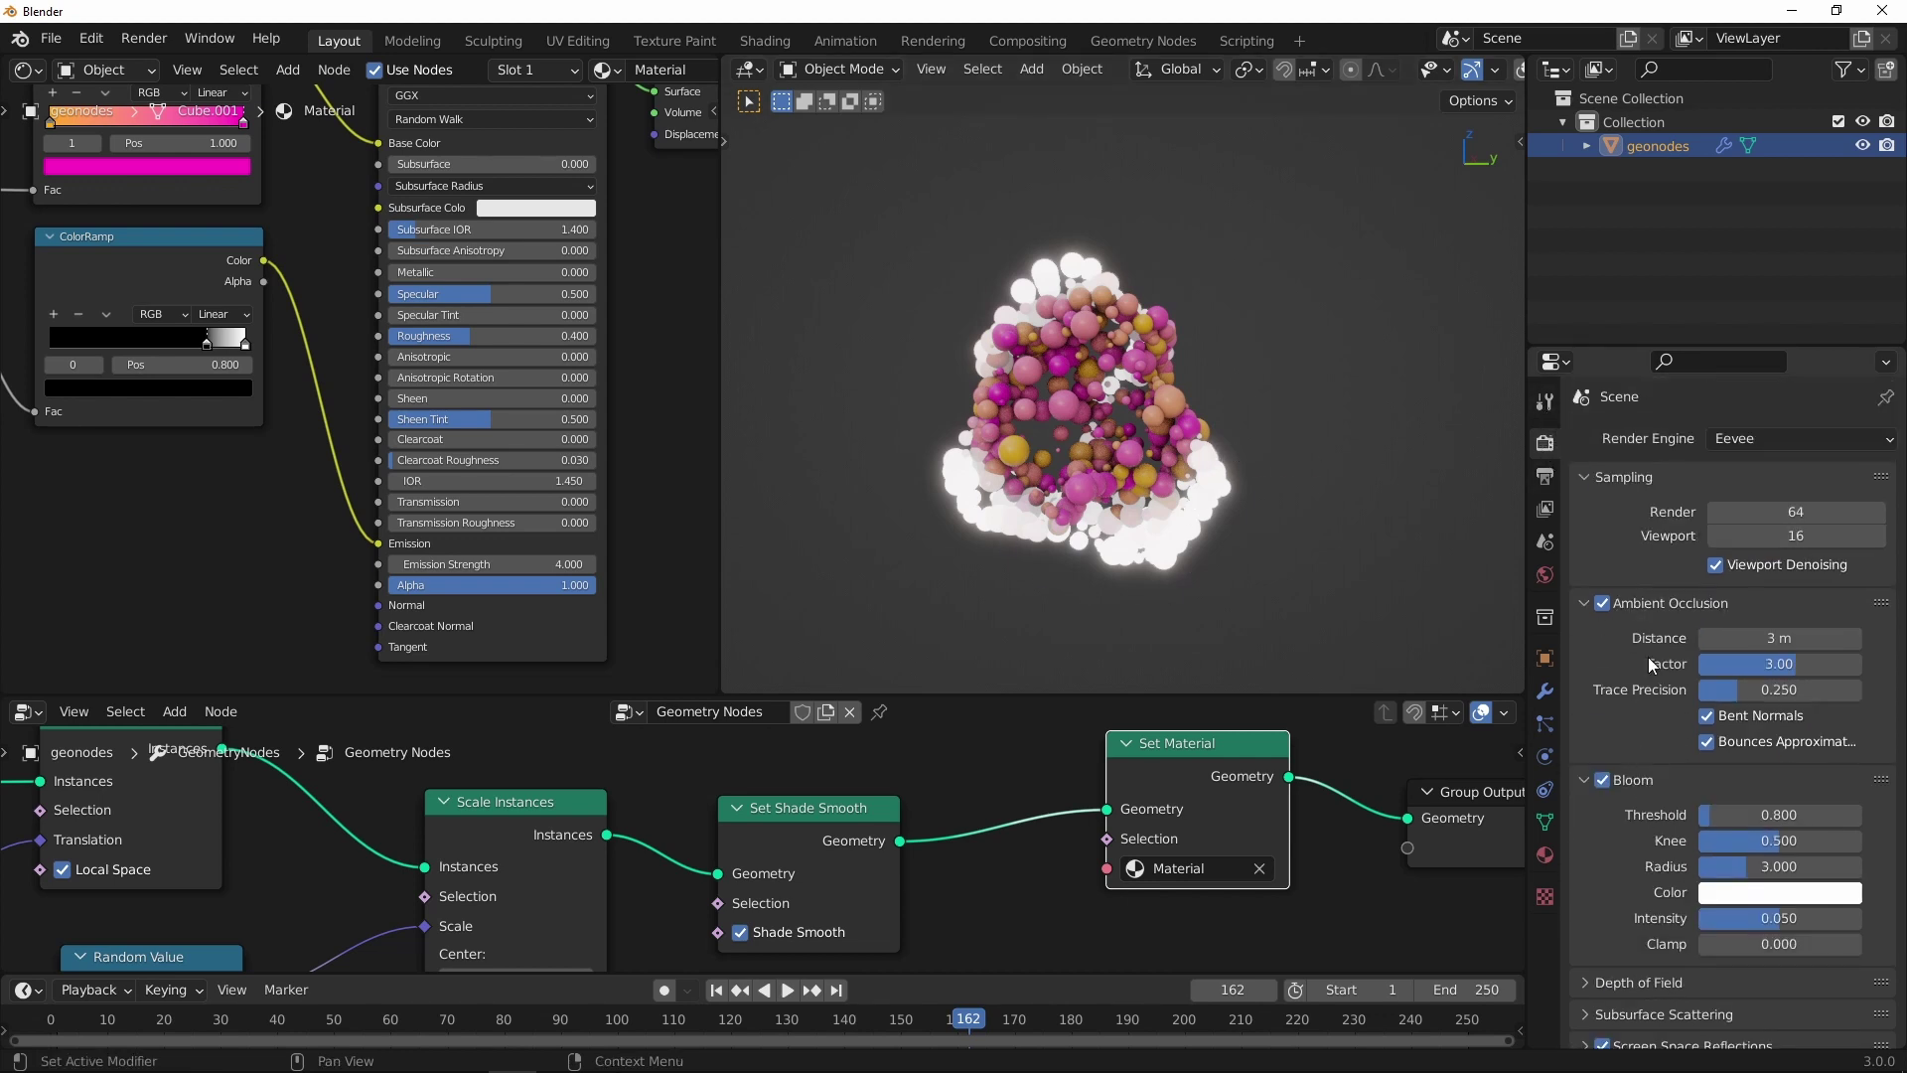
Step: Set the scene's render engine to Cycles
{"action": "left_click", "coordinate": [1753, 443]}
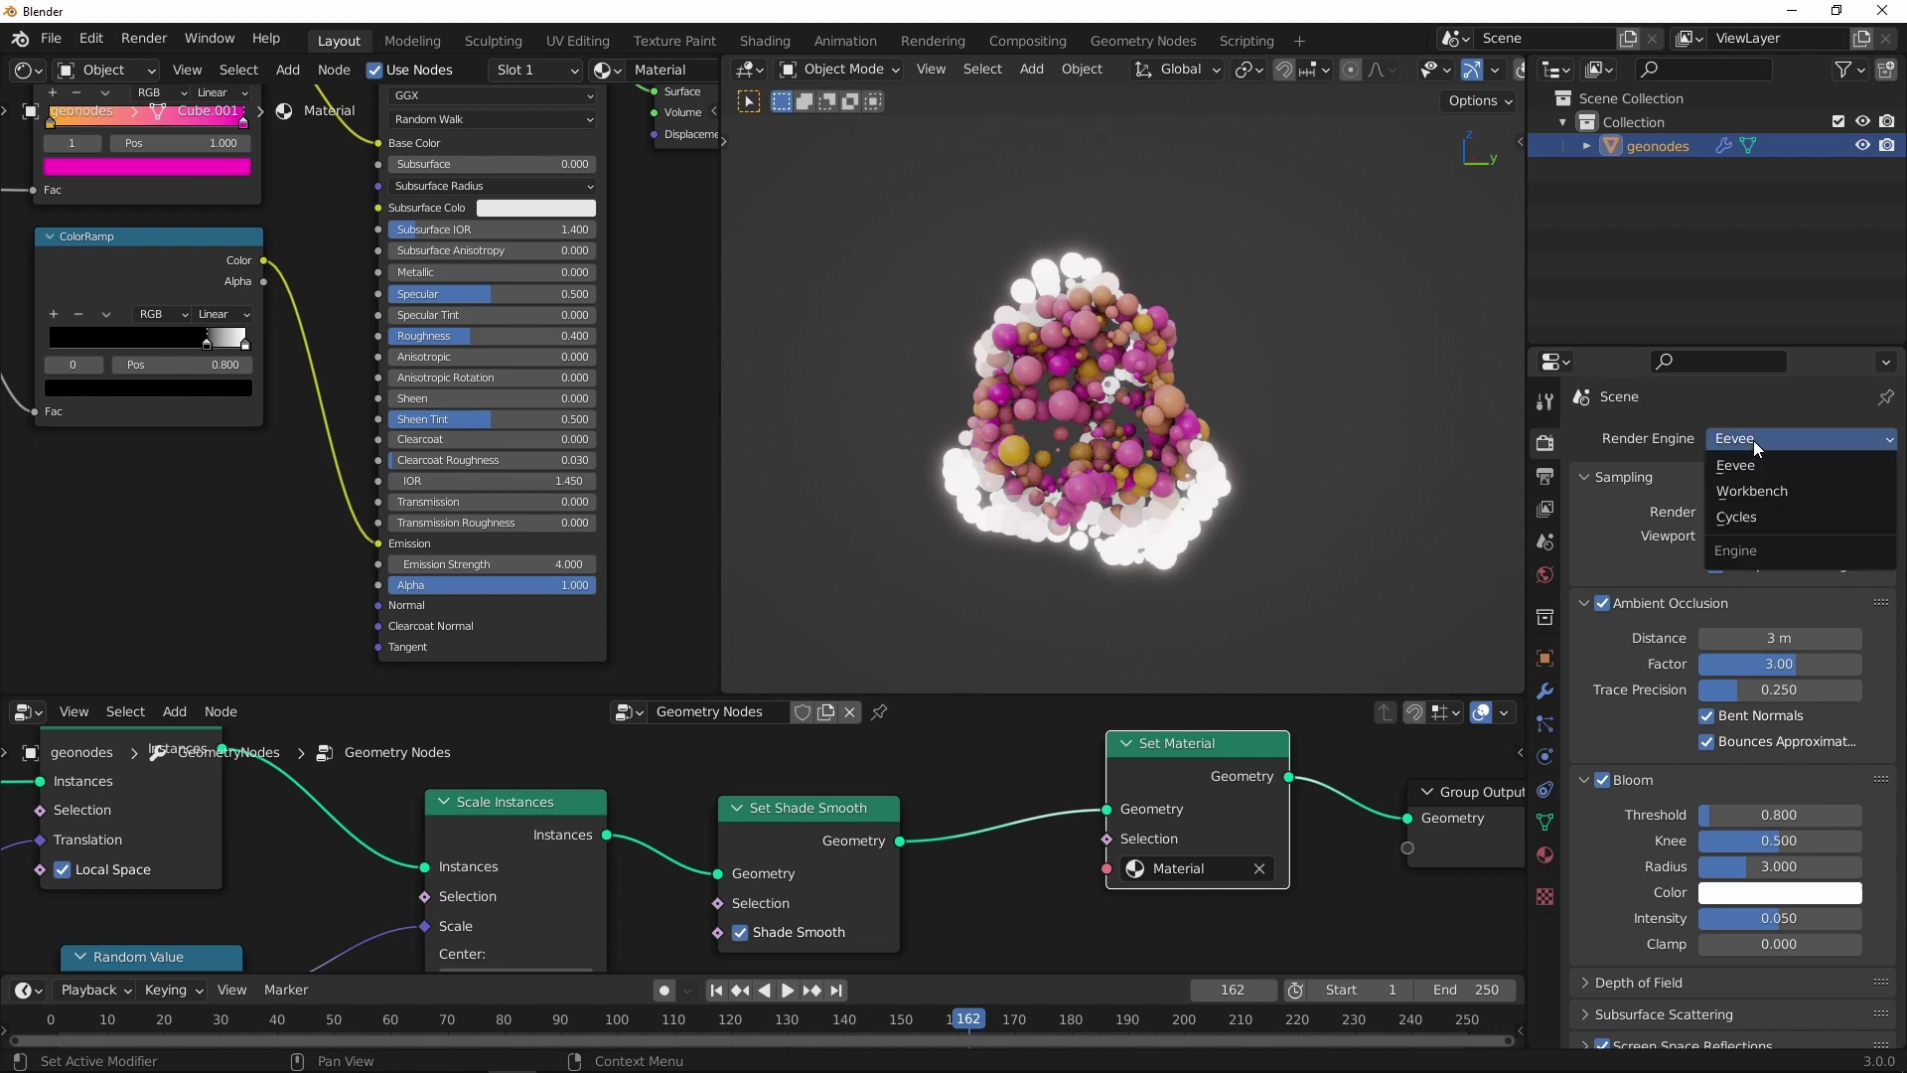
{"action": "left_click", "coordinate": [1754, 519]}
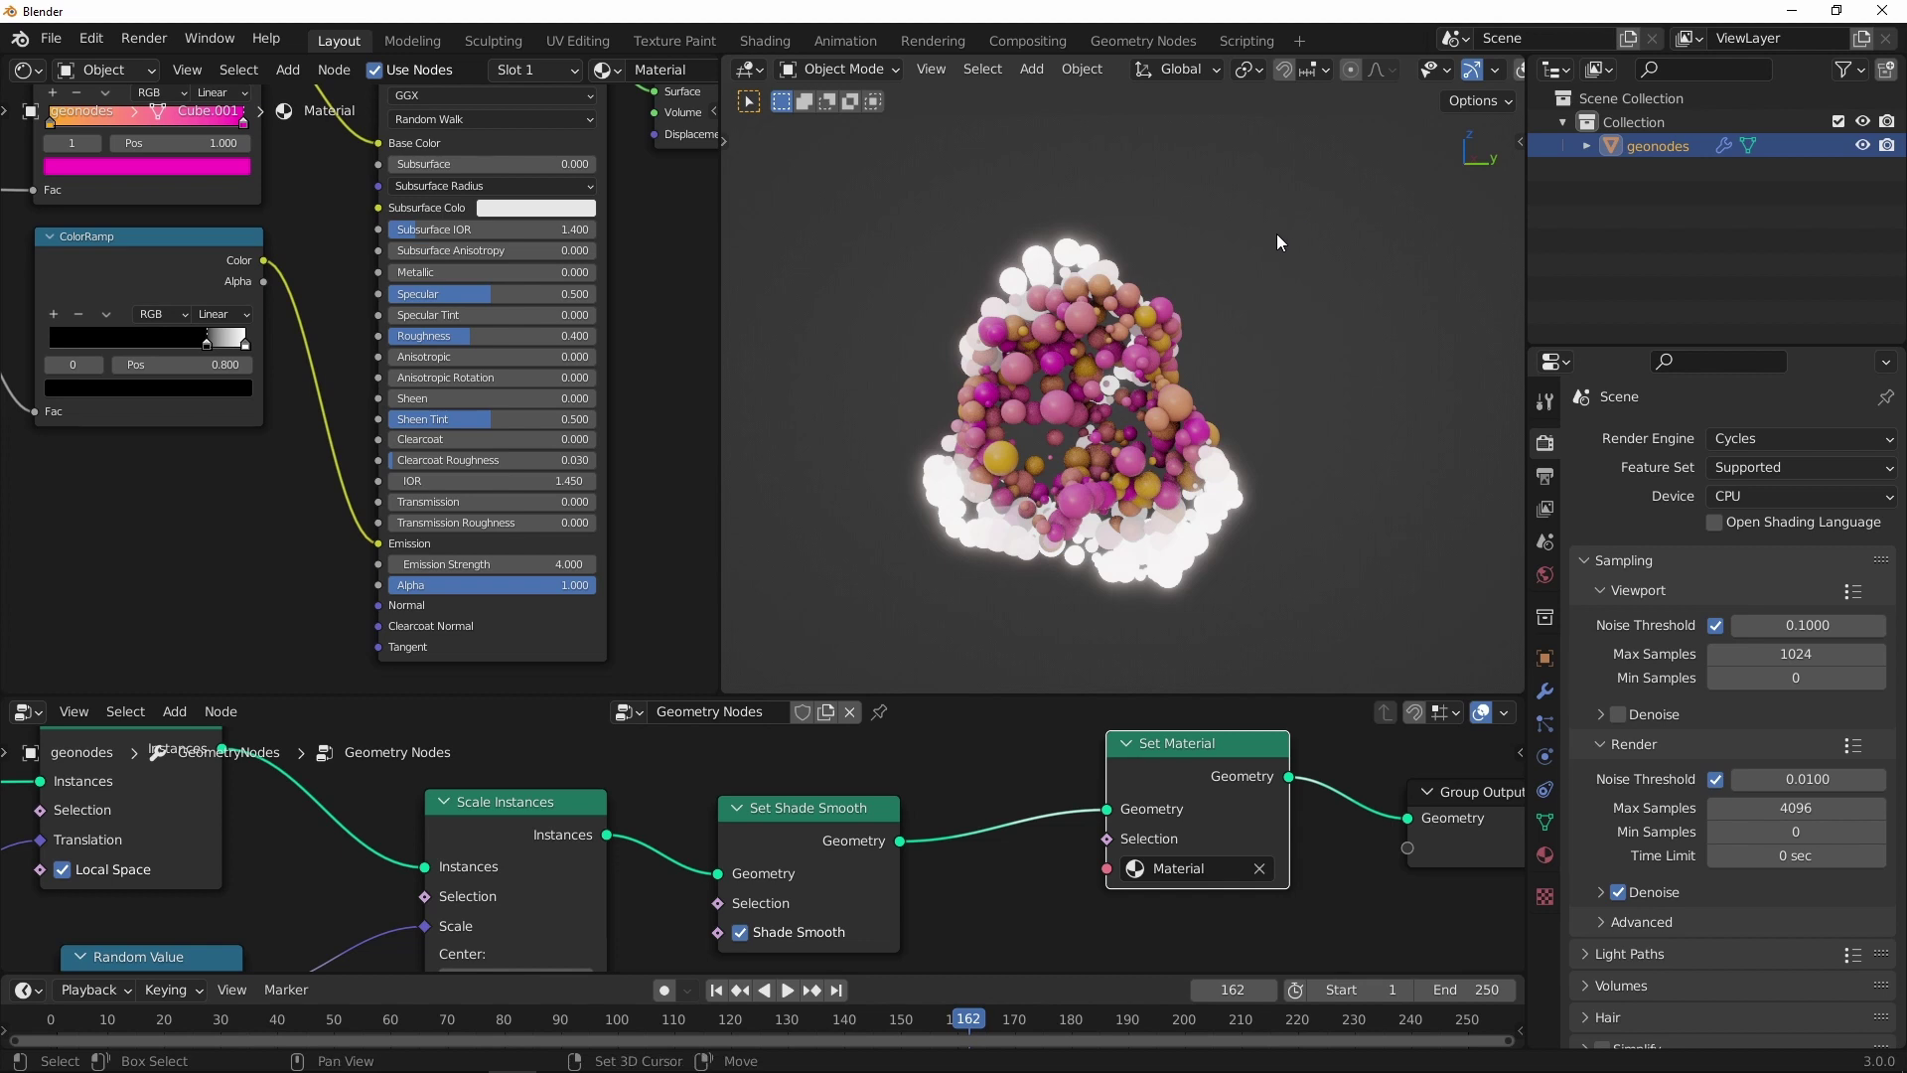
{"action": "key", "text": "shift+a"}
Step: Add a cube with a size of 4 m and turn viewport overlays back on
{"action": "left_click", "coordinate": [1368, 258]}
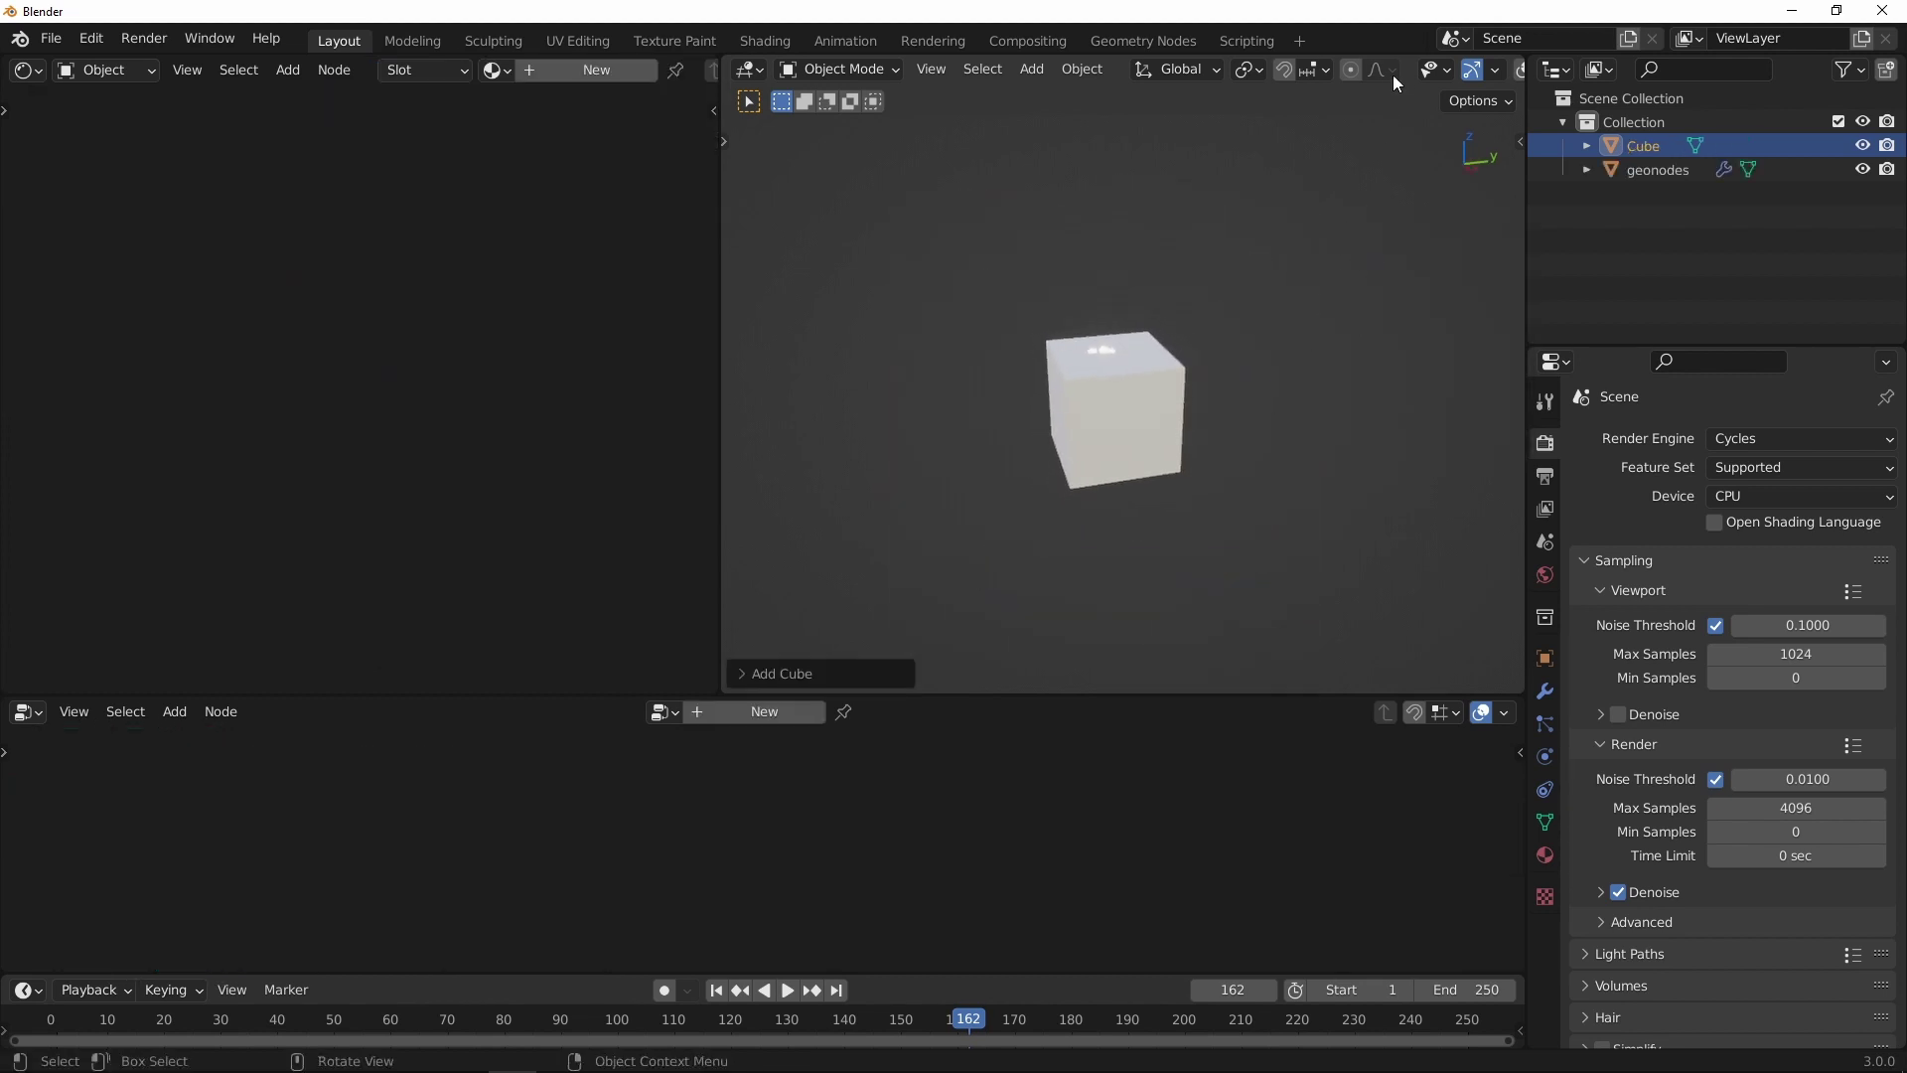
{"action": "middle_click_drag", "start_coordinate": [1392, 74], "coordinate": [1175, 91]}
{"action": "left_click", "coordinate": [1338, 72]}
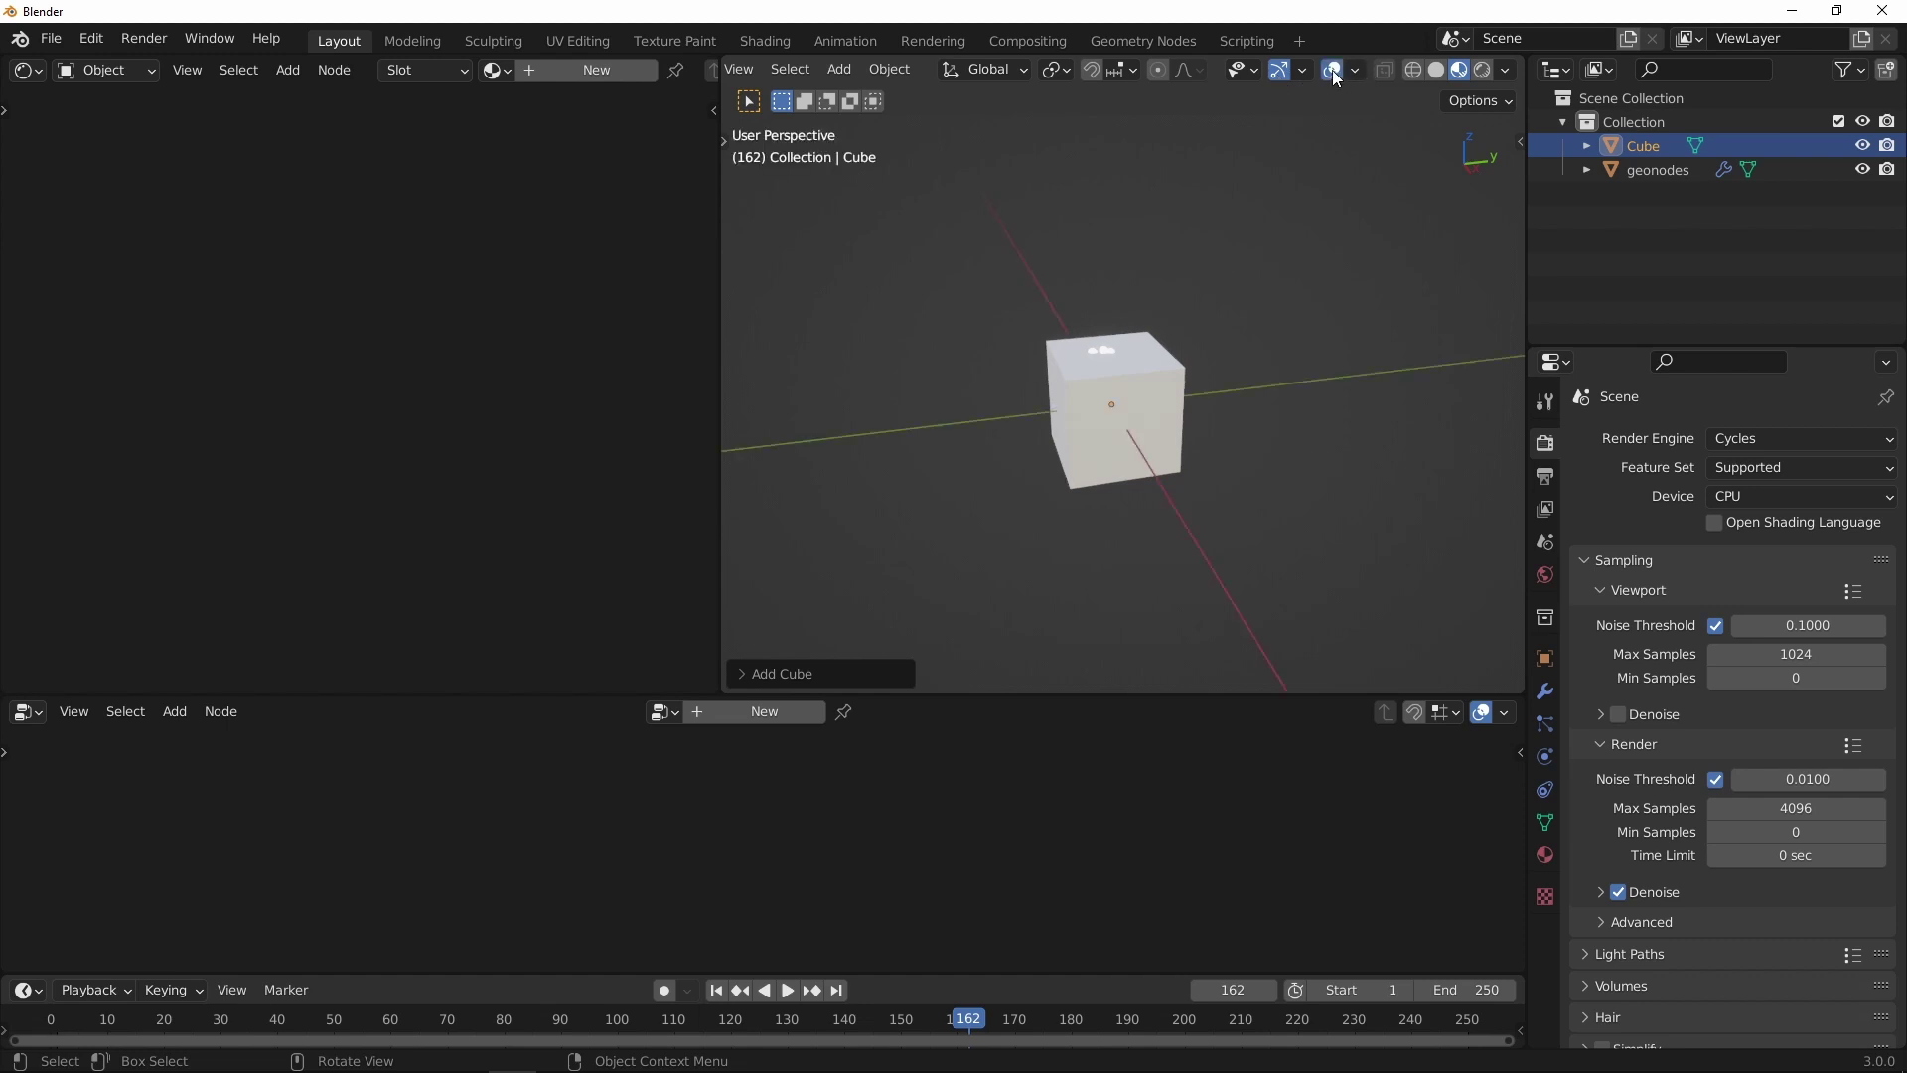
{"action": "scroll", "coordinate": [1202, 333], "scroll_direction": "up", "scroll_amount": 2}
{"action": "middle_click_drag", "start_coordinate": [1202, 332], "coordinate": [1239, 357]}
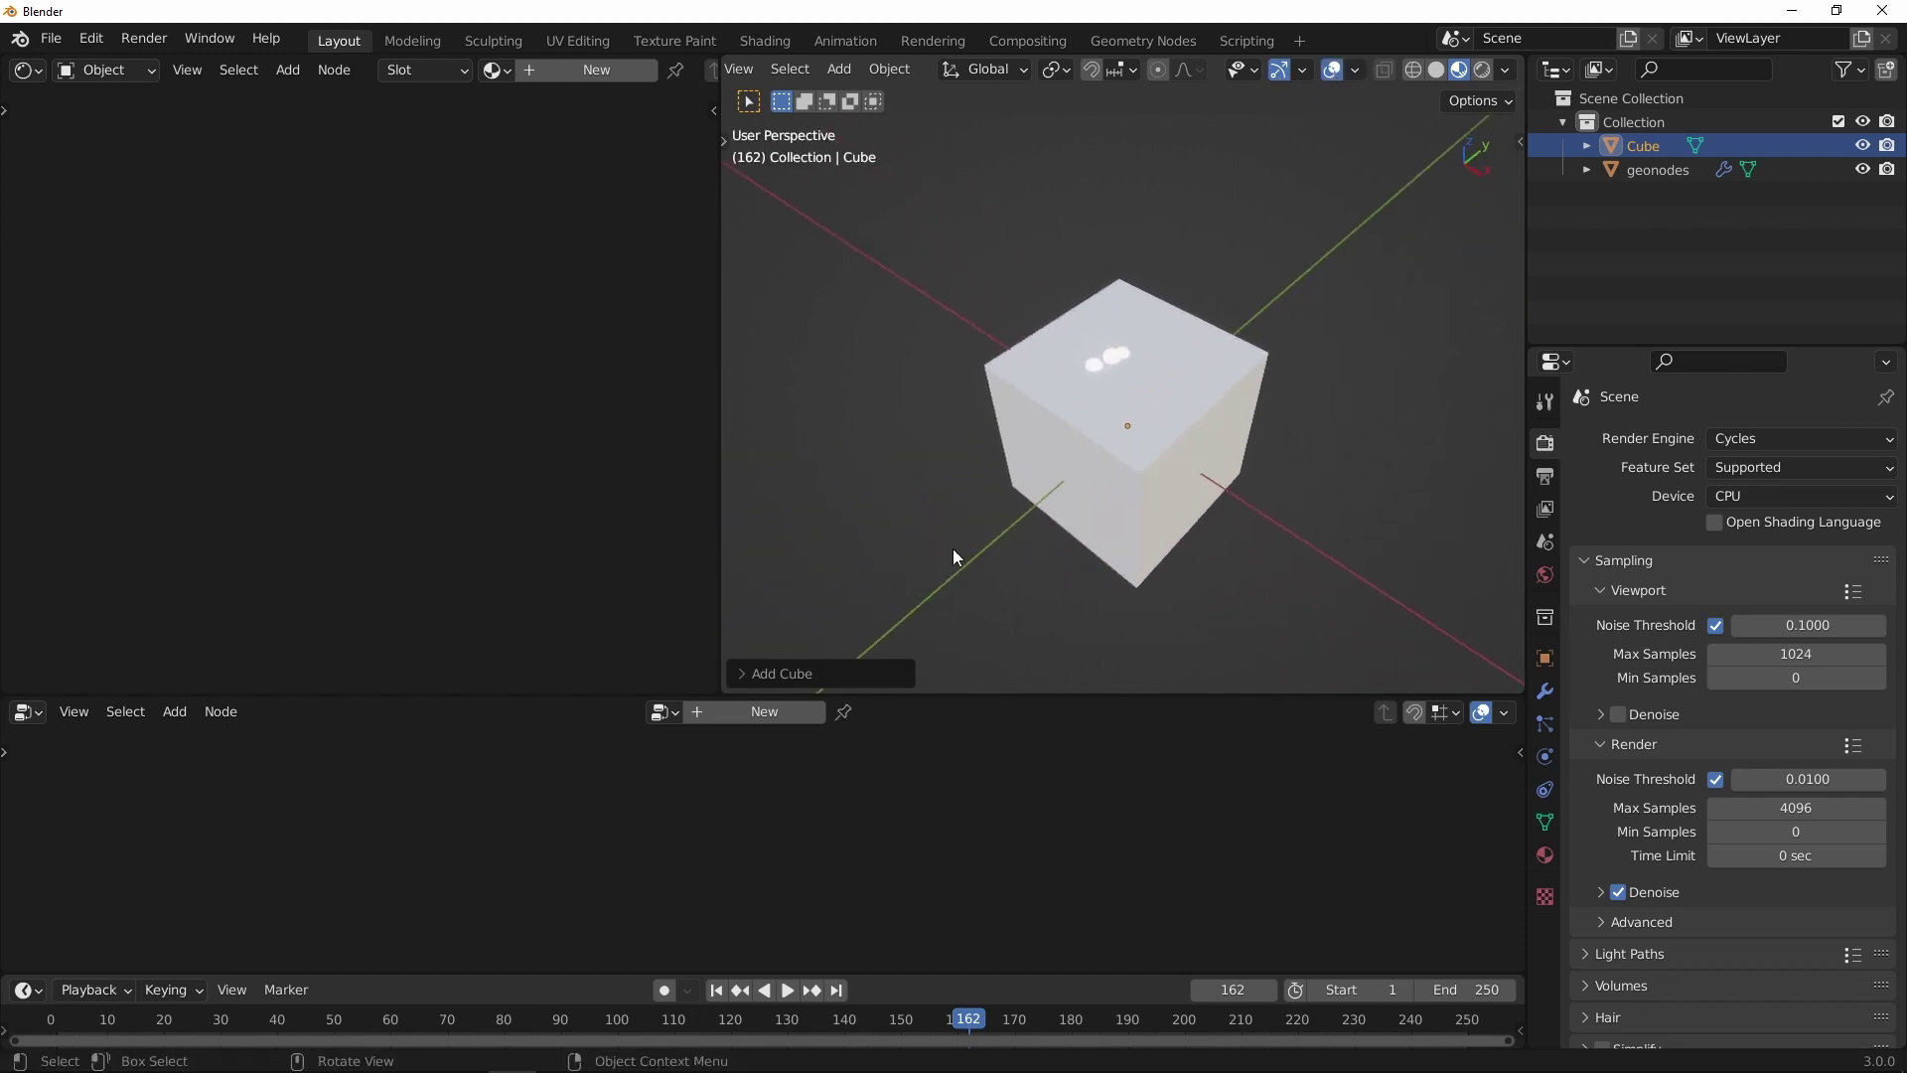
{"action": "left_click", "coordinate": [743, 675]}
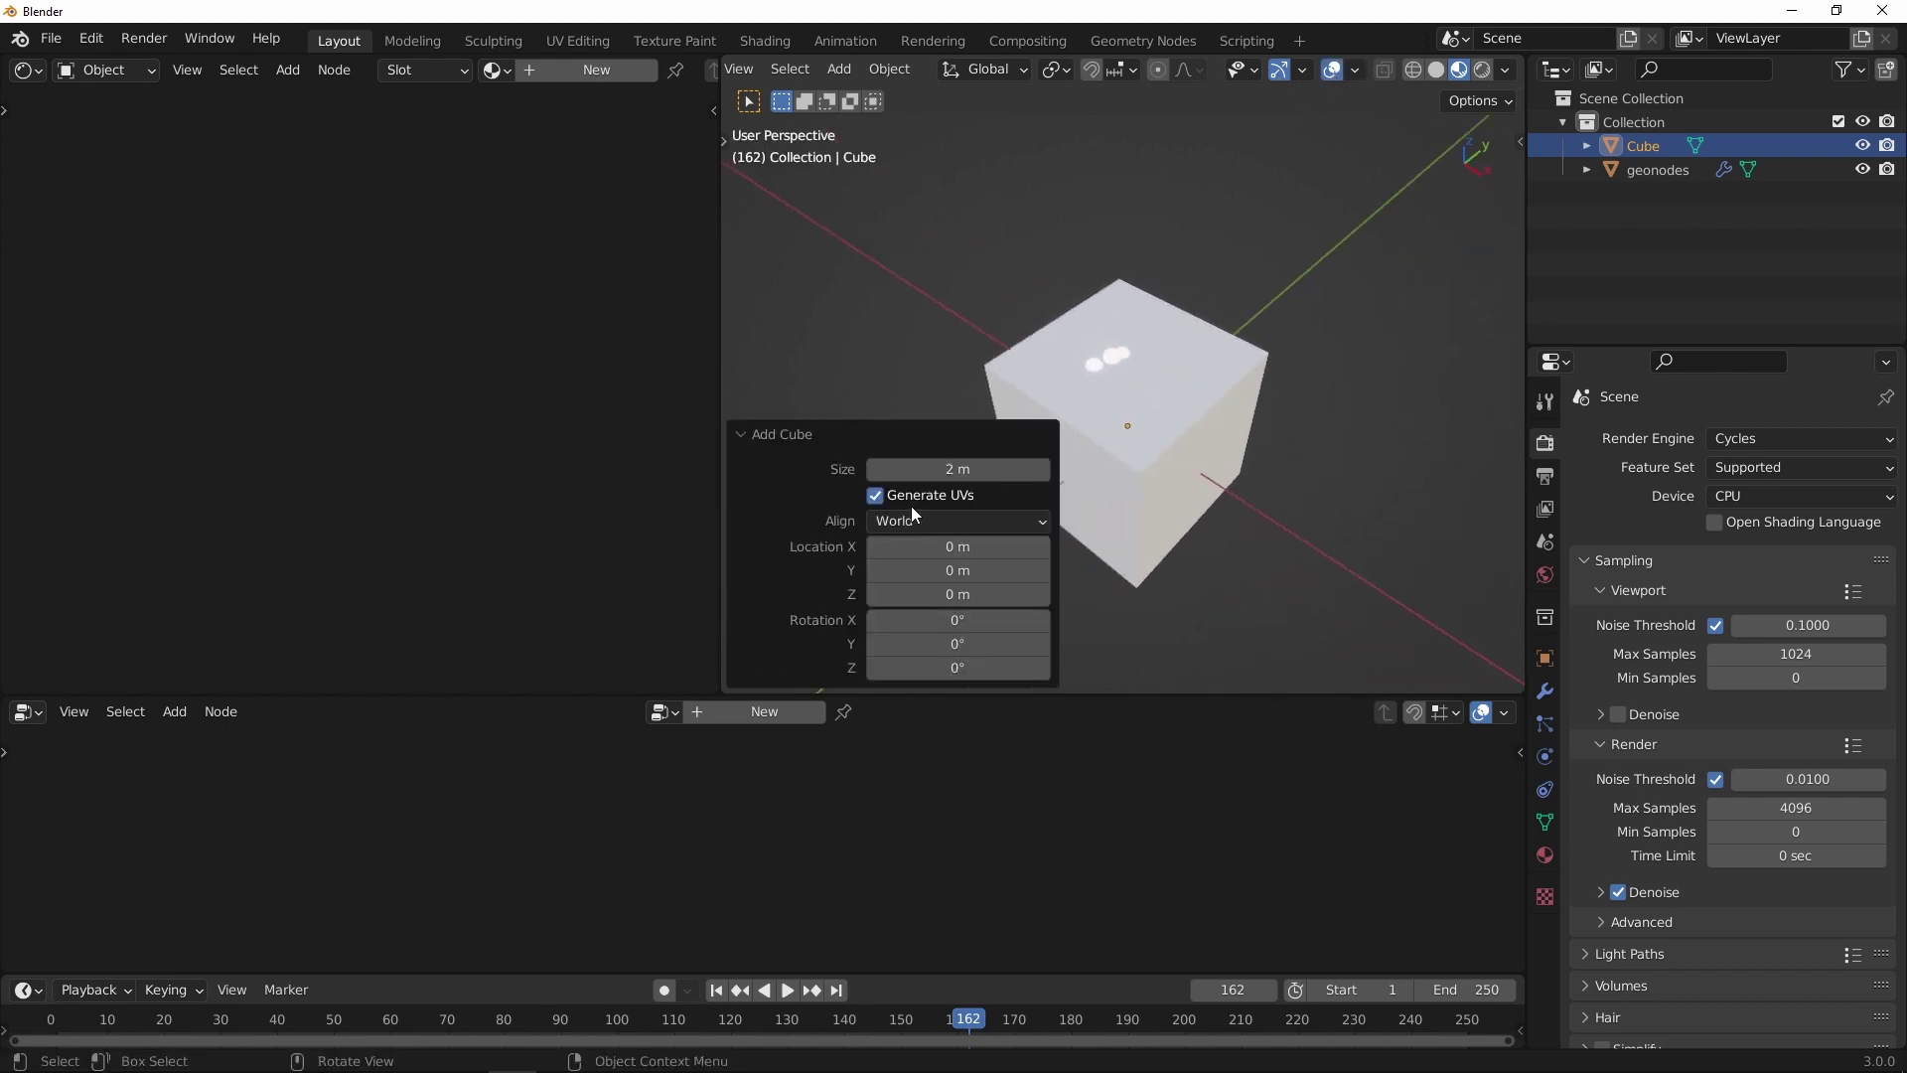
{"action": "left_click", "coordinate": [954, 470]}
{"action": "type", "text": "4 m"}
{"action": "key", "text": "Return"}
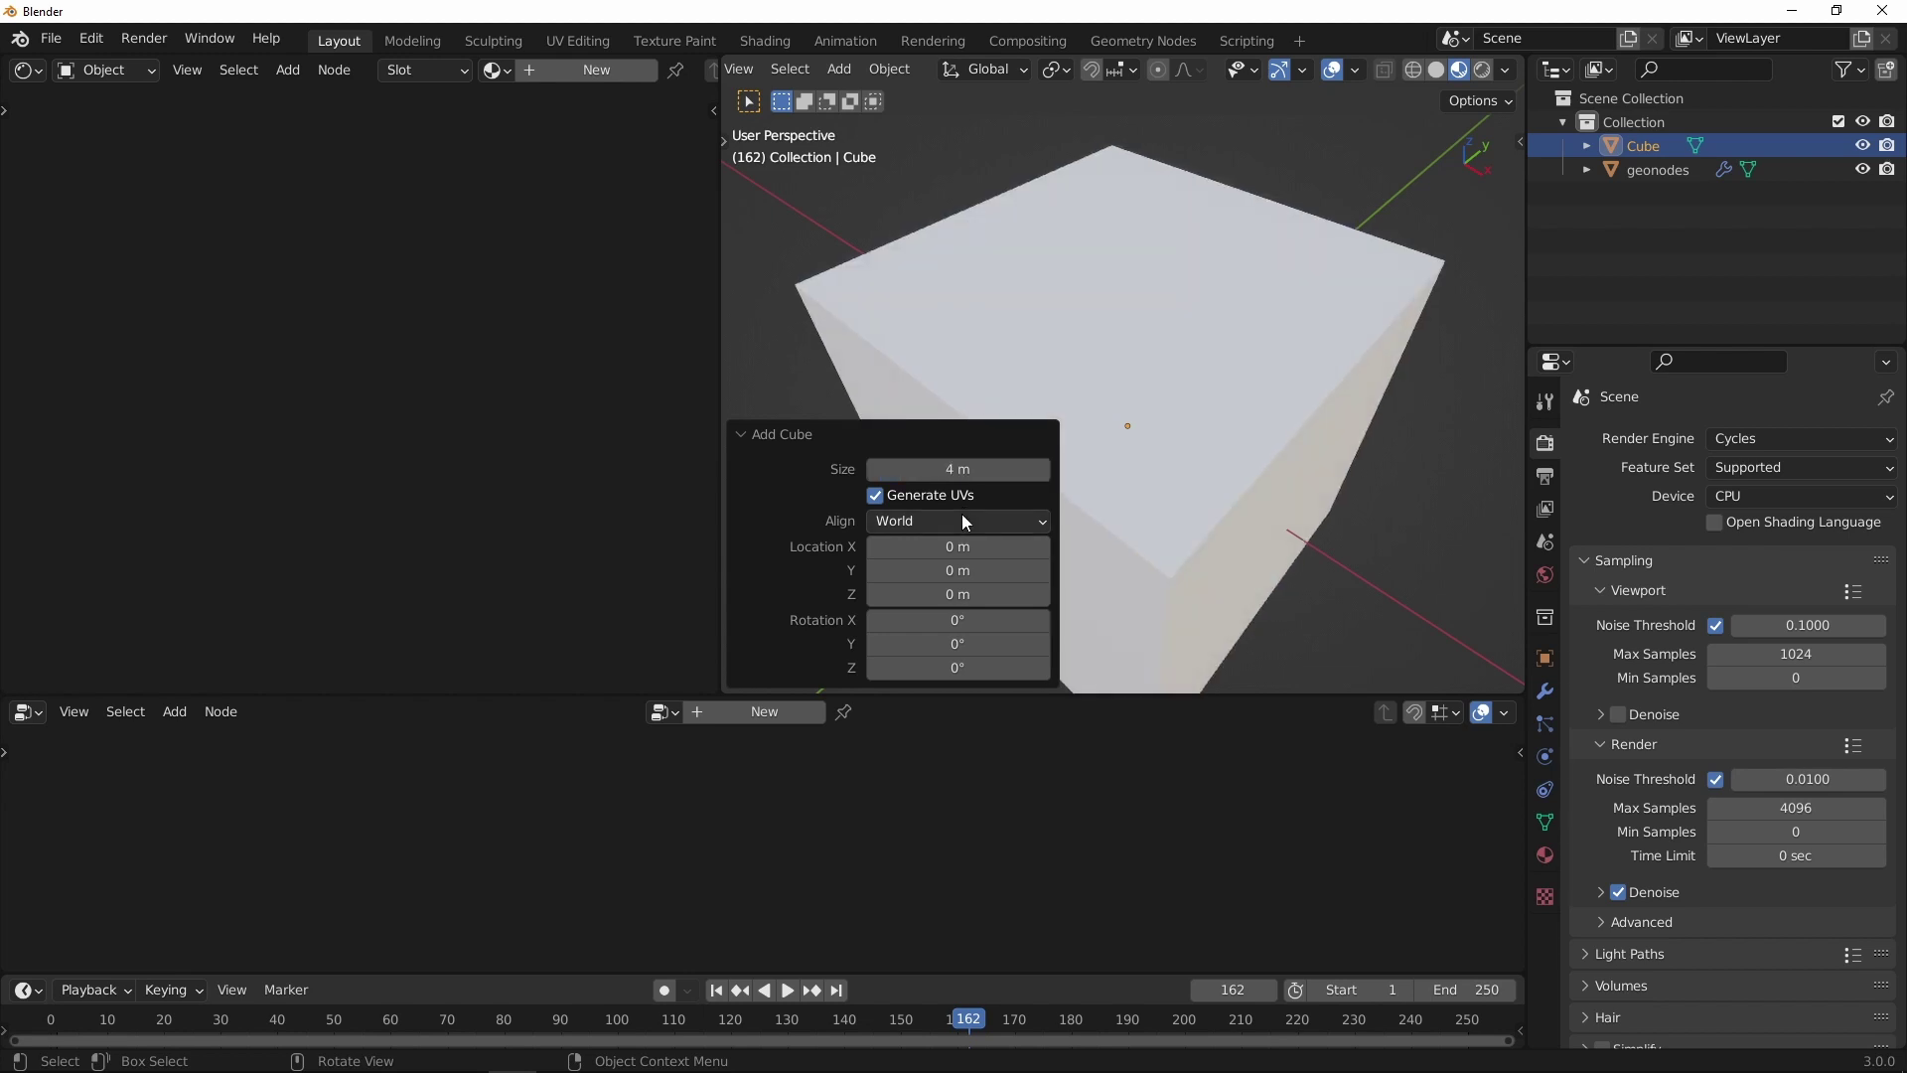
{"action": "left_click", "coordinate": [735, 441]}
{"action": "scroll", "coordinate": [1125, 329], "scroll_direction": "down", "scroll_amount": 4}
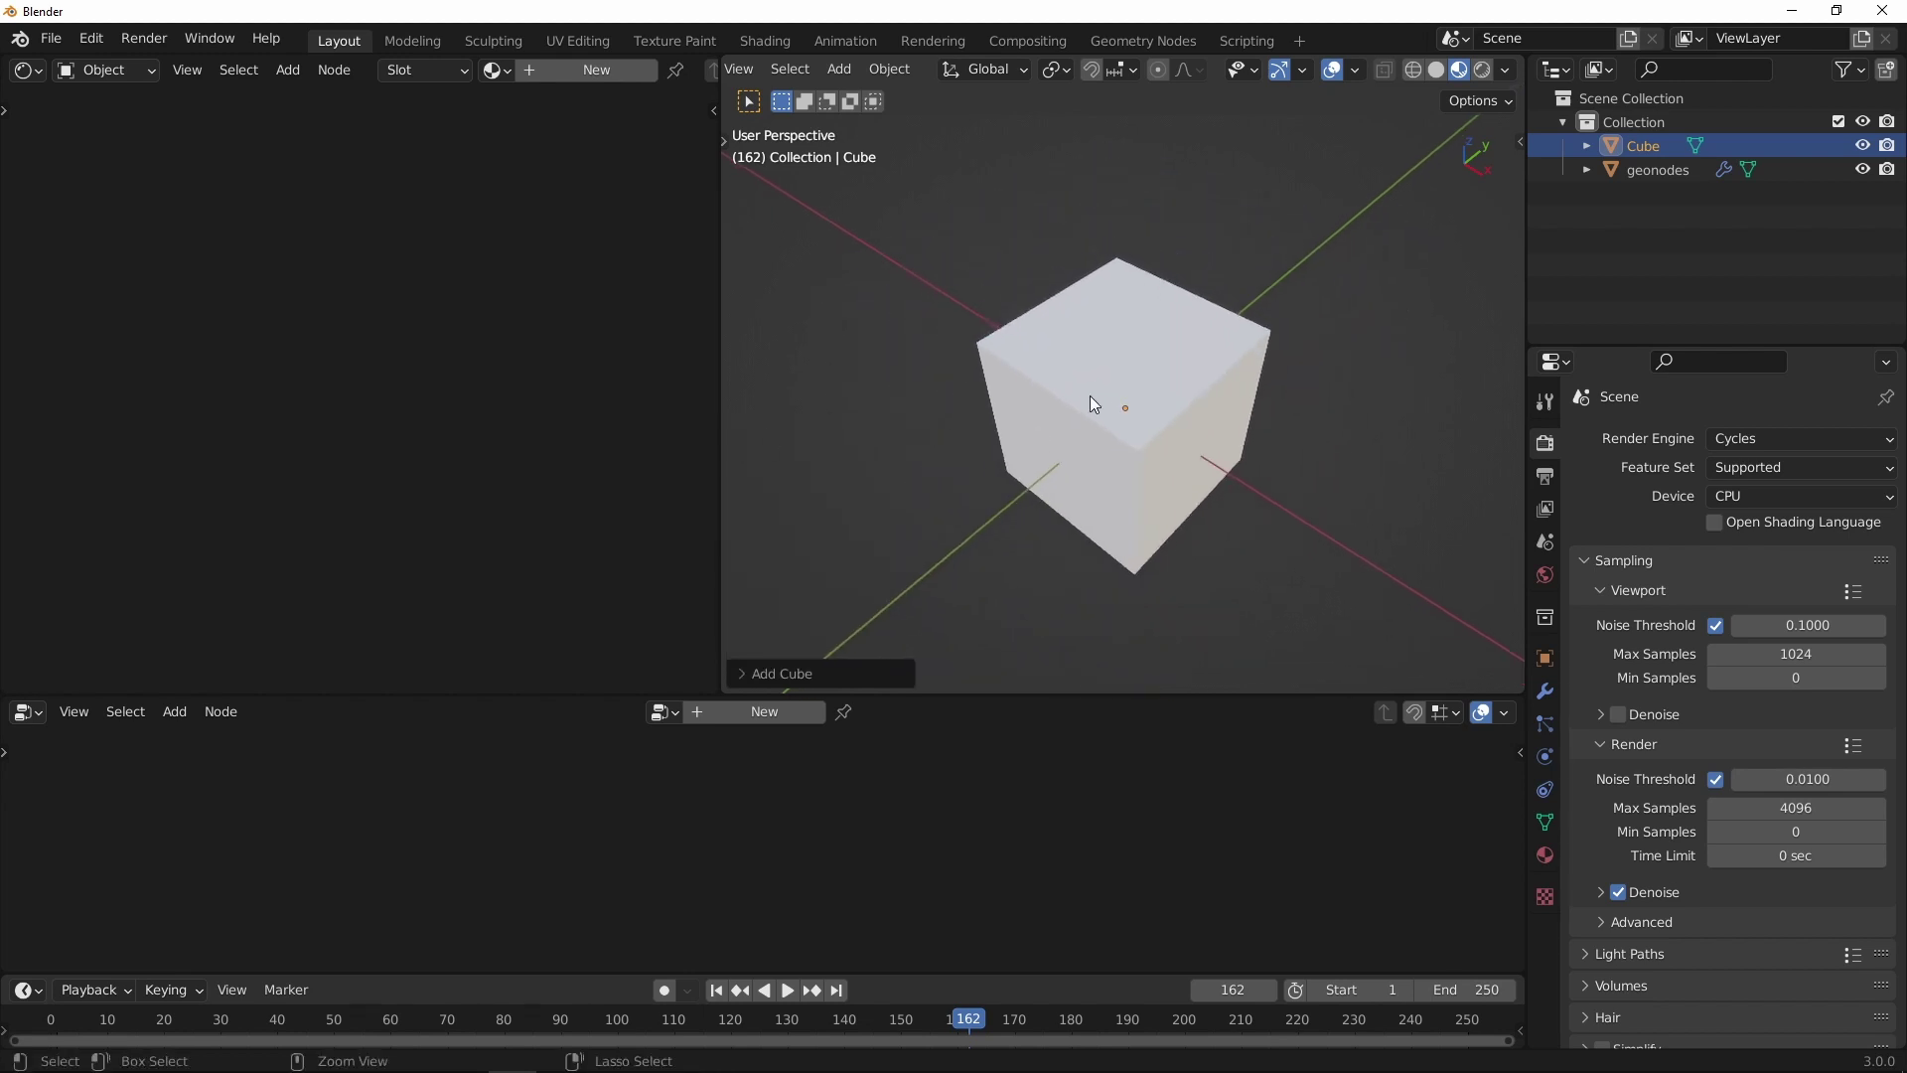
{"action": "middle_click_drag", "start_coordinate": [1090, 396], "coordinate": [1057, 337]}
Step: From top view in Edit Mode, move the cube's bottom edge along Y into a long box room
{"action": "left_click", "coordinate": [1599, 149]}
{"action": "key", "text": "Tab"}
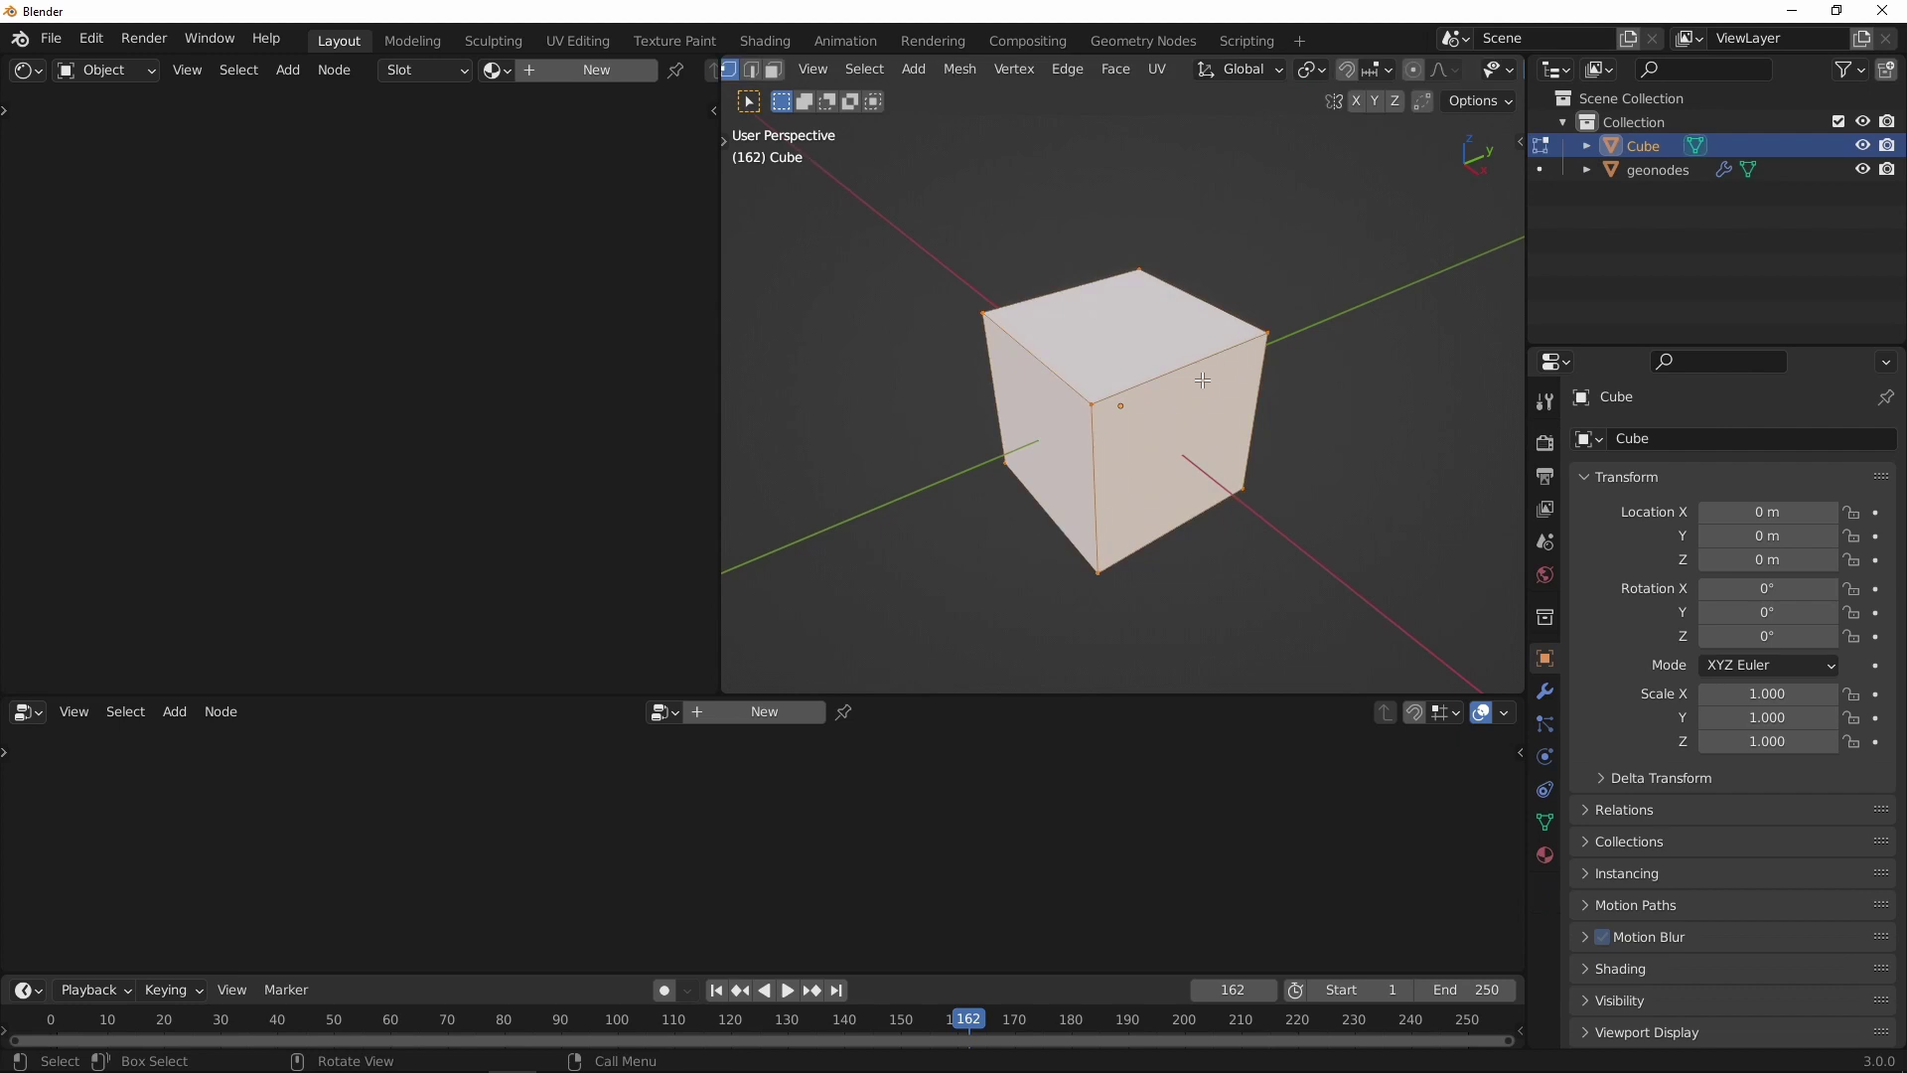
{"action": "key", "text": "KP_7"}
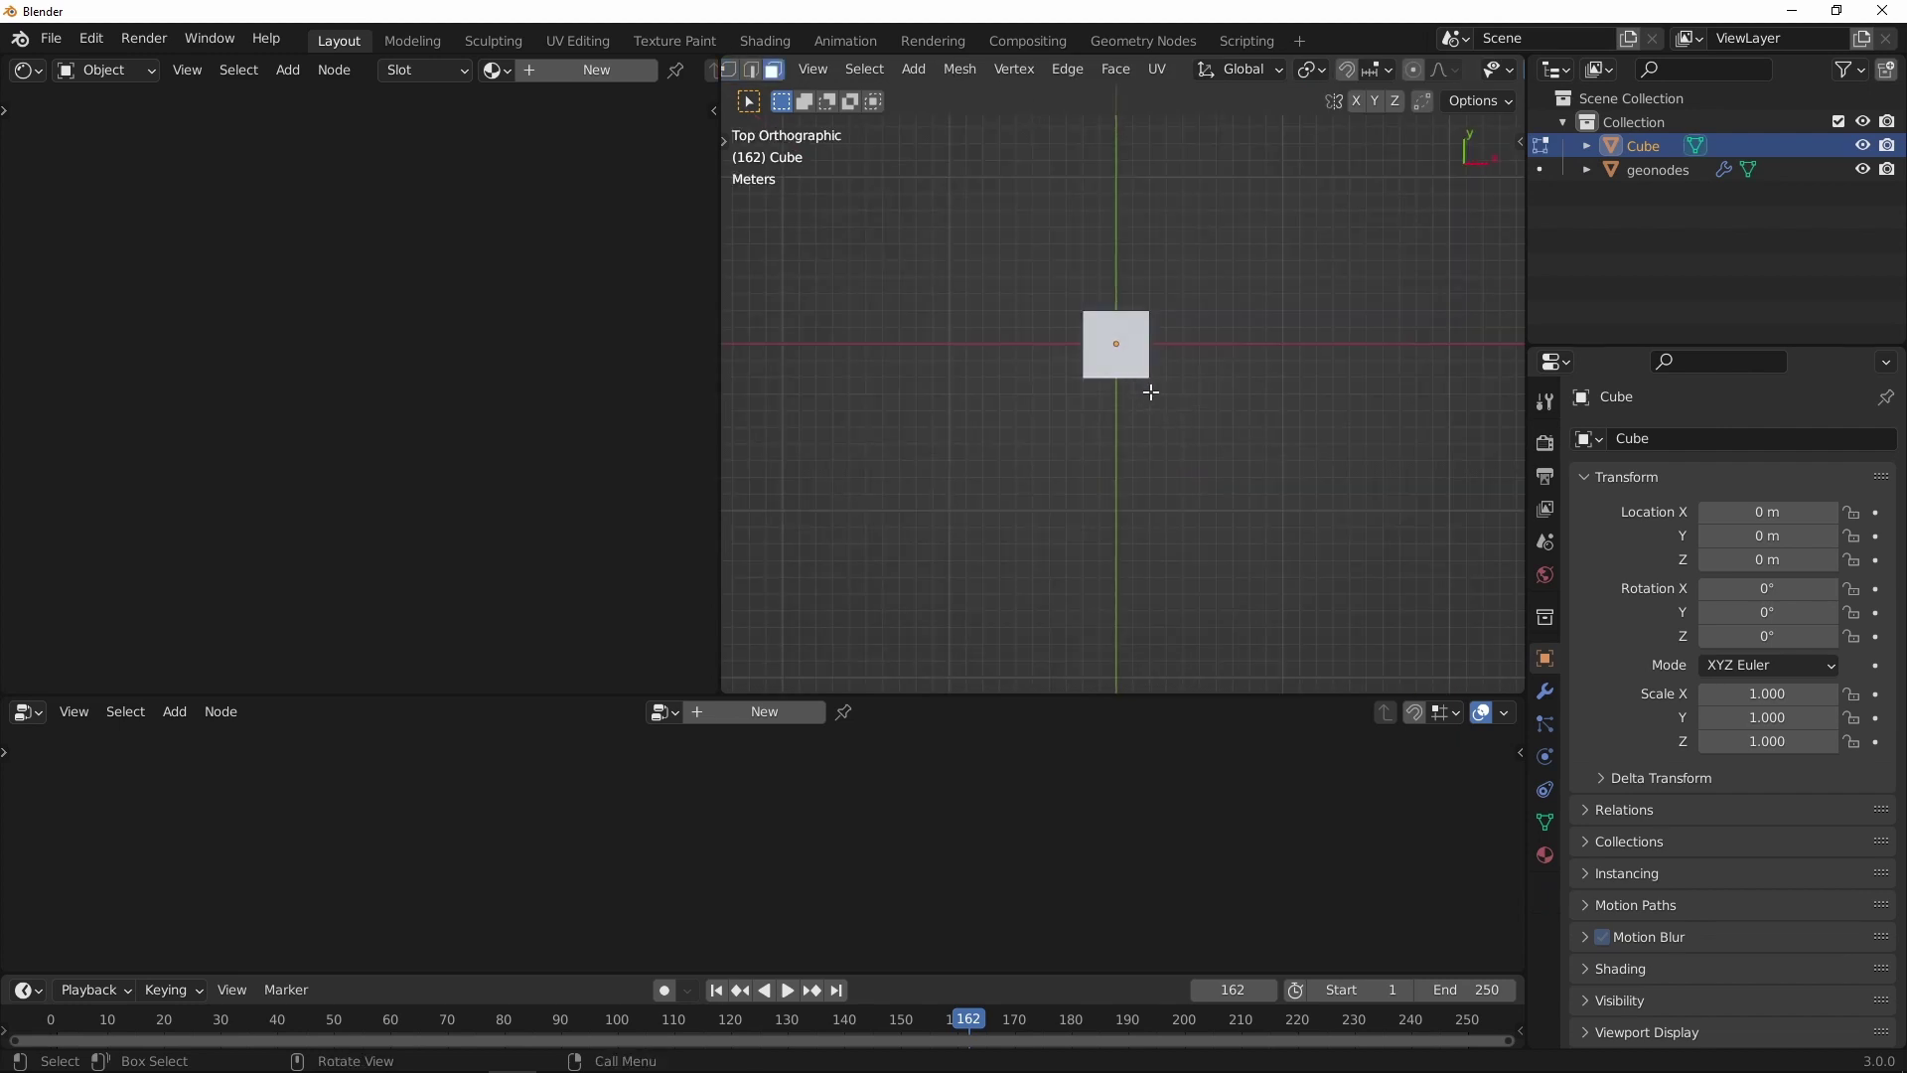
{"action": "left_click_drag", "start_coordinate": [1151, 391], "coordinate": [1160, 456]}
{"action": "key", "text": "y"}
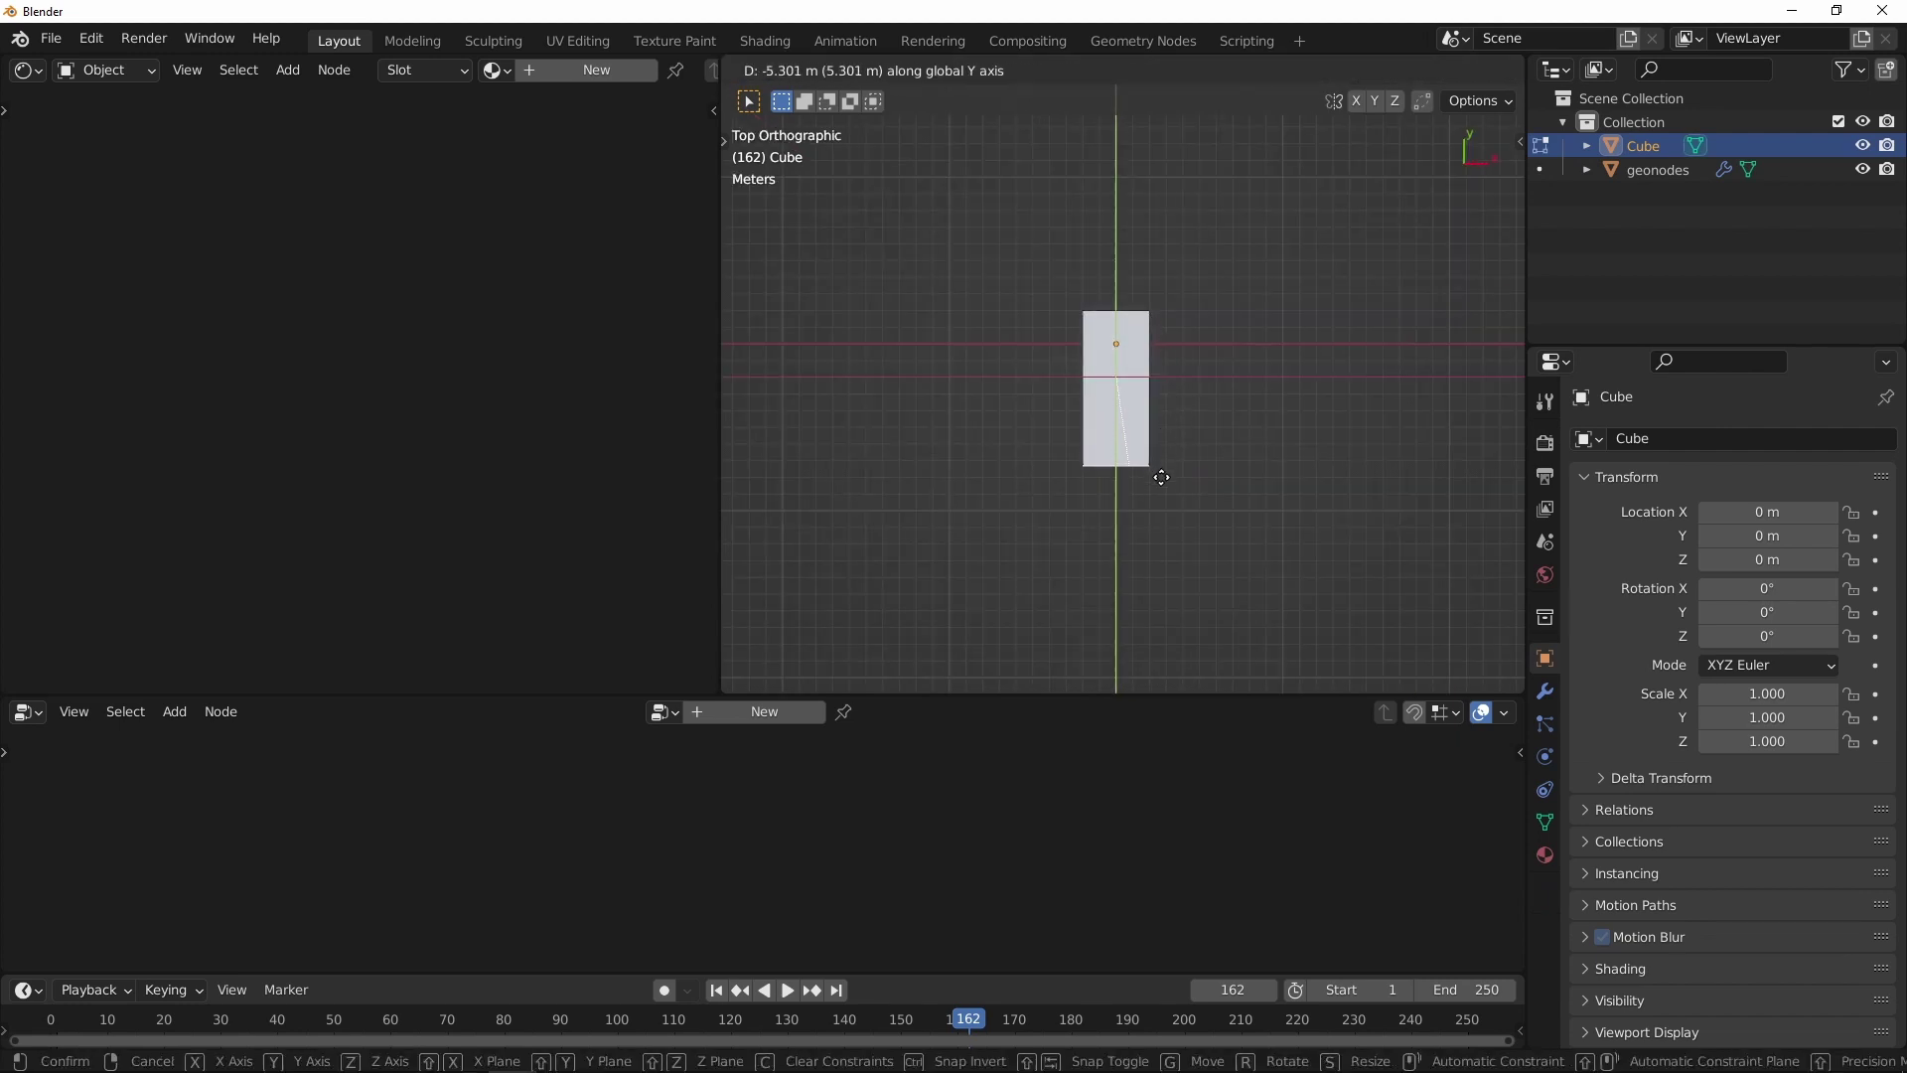
{"action": "left_click", "coordinate": [1160, 488]}
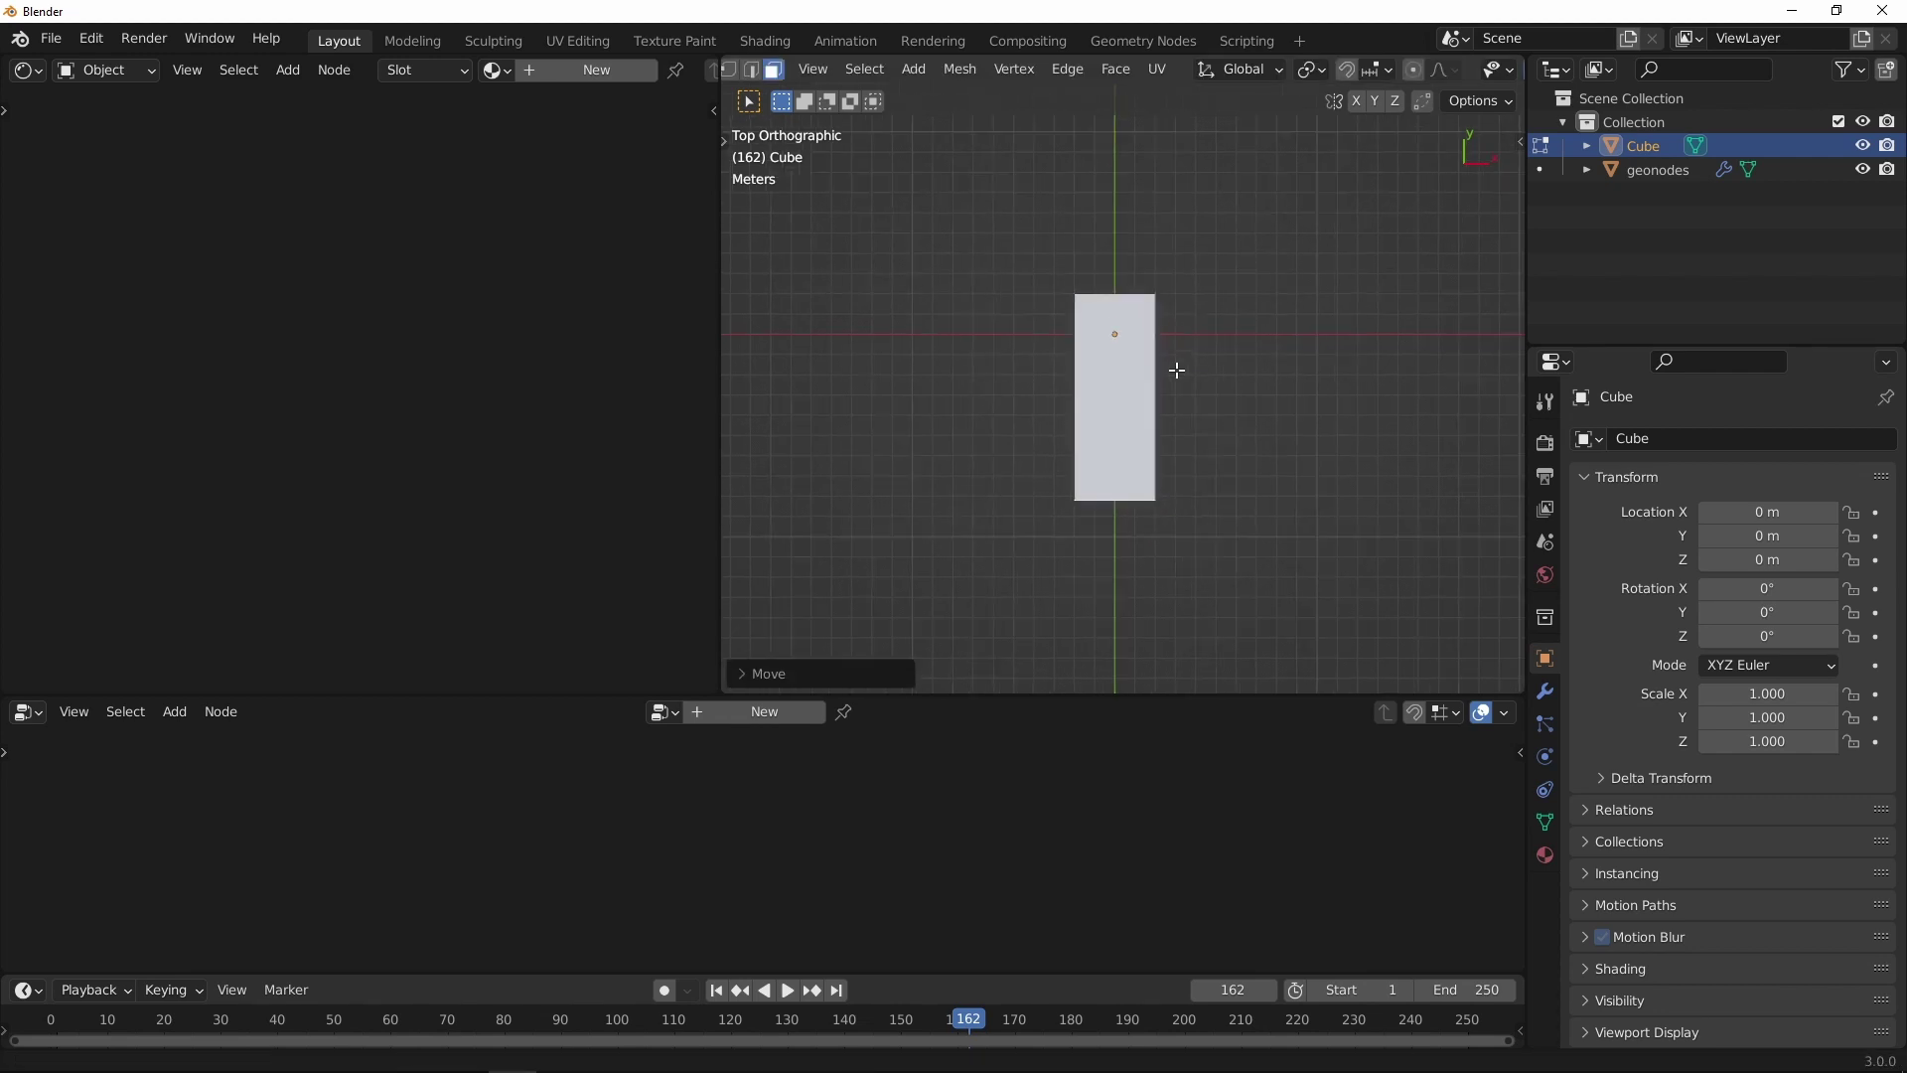
{"action": "middle_click_drag", "start_coordinate": [1175, 371], "coordinate": [1114, 196]}
{"action": "scroll", "coordinate": [1118, 224], "scroll_direction": "up", "scroll_amount": 5}
{"action": "scroll", "coordinate": [1148, 298], "scroll_direction": "up", "scroll_amount": 5}
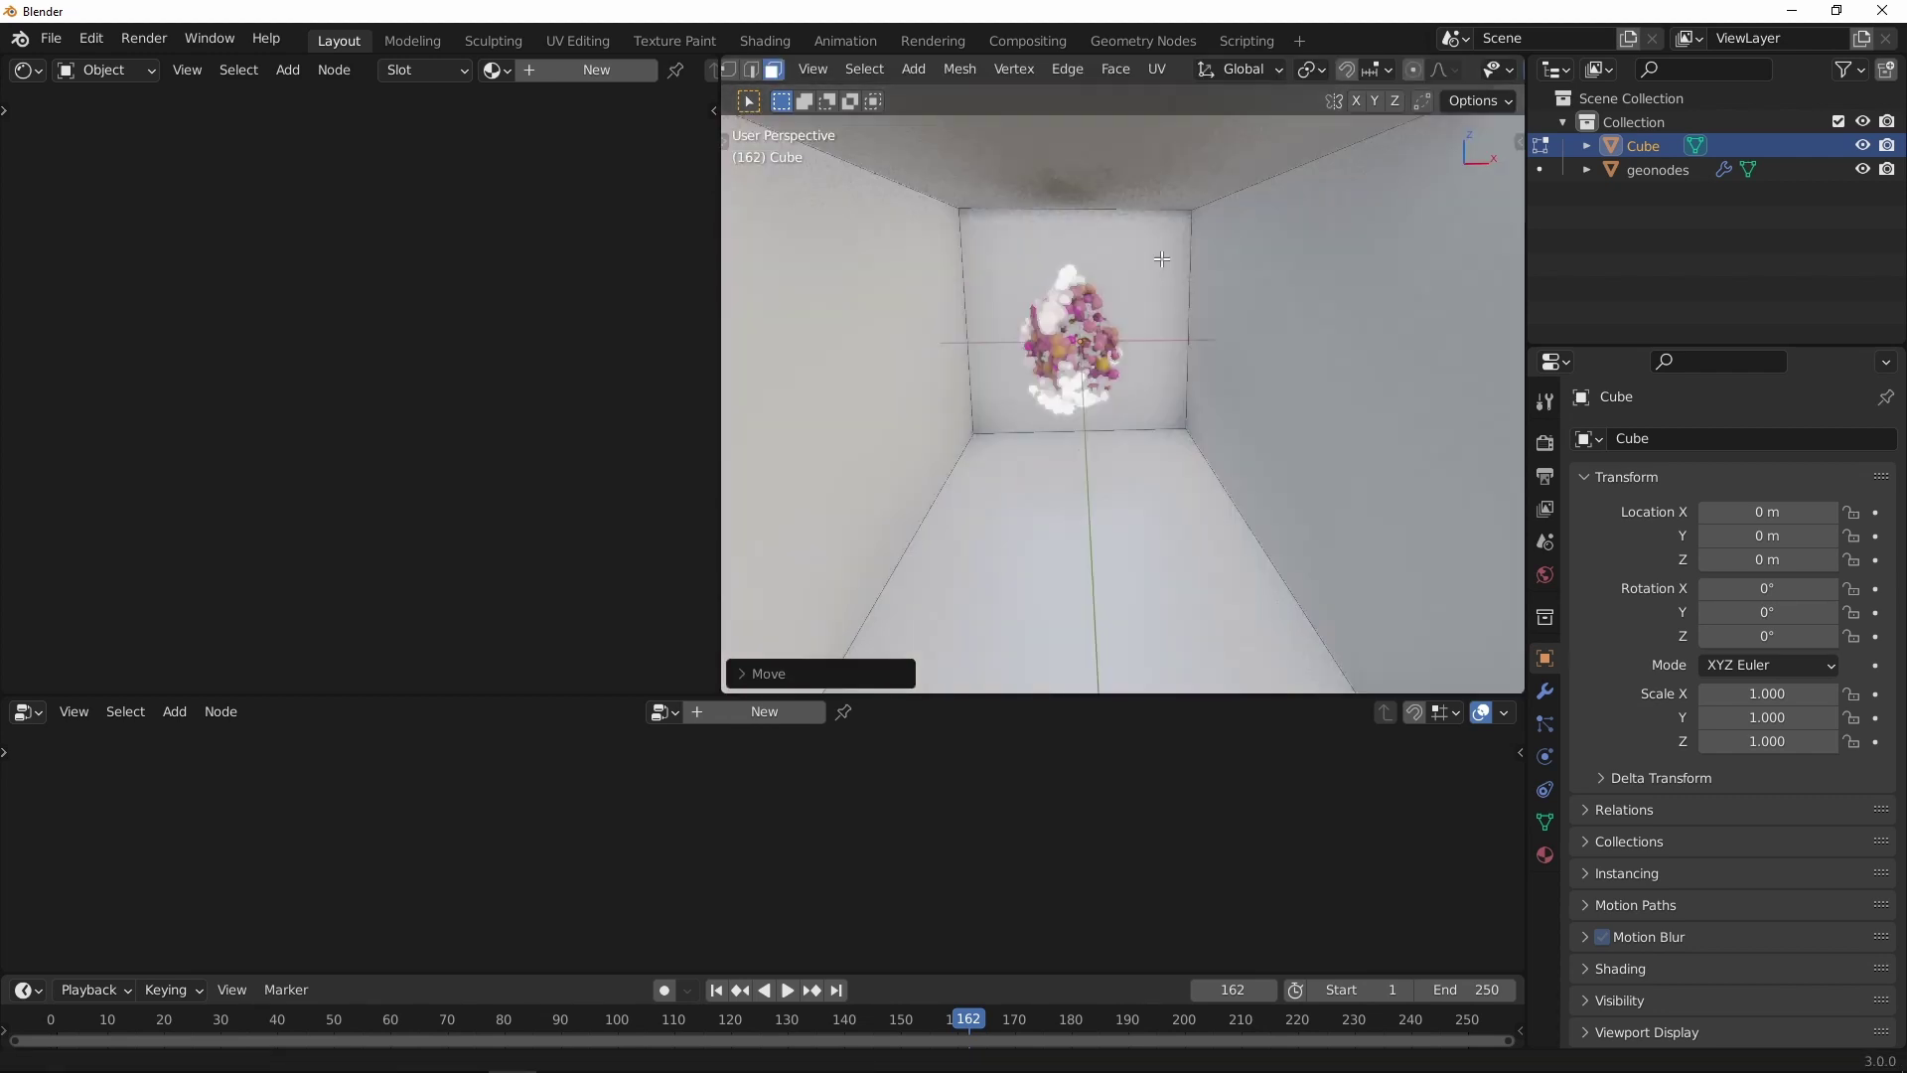
{"action": "mouse_move", "coordinate": [1177, 361]}
{"action": "middle_mouse_down"}
{"action": "mouse_move", "coordinate": [1099, 388]}
{"action": "mouse_move", "coordinate": [1099, 306]}
{"action": "middle_mouse_up"}
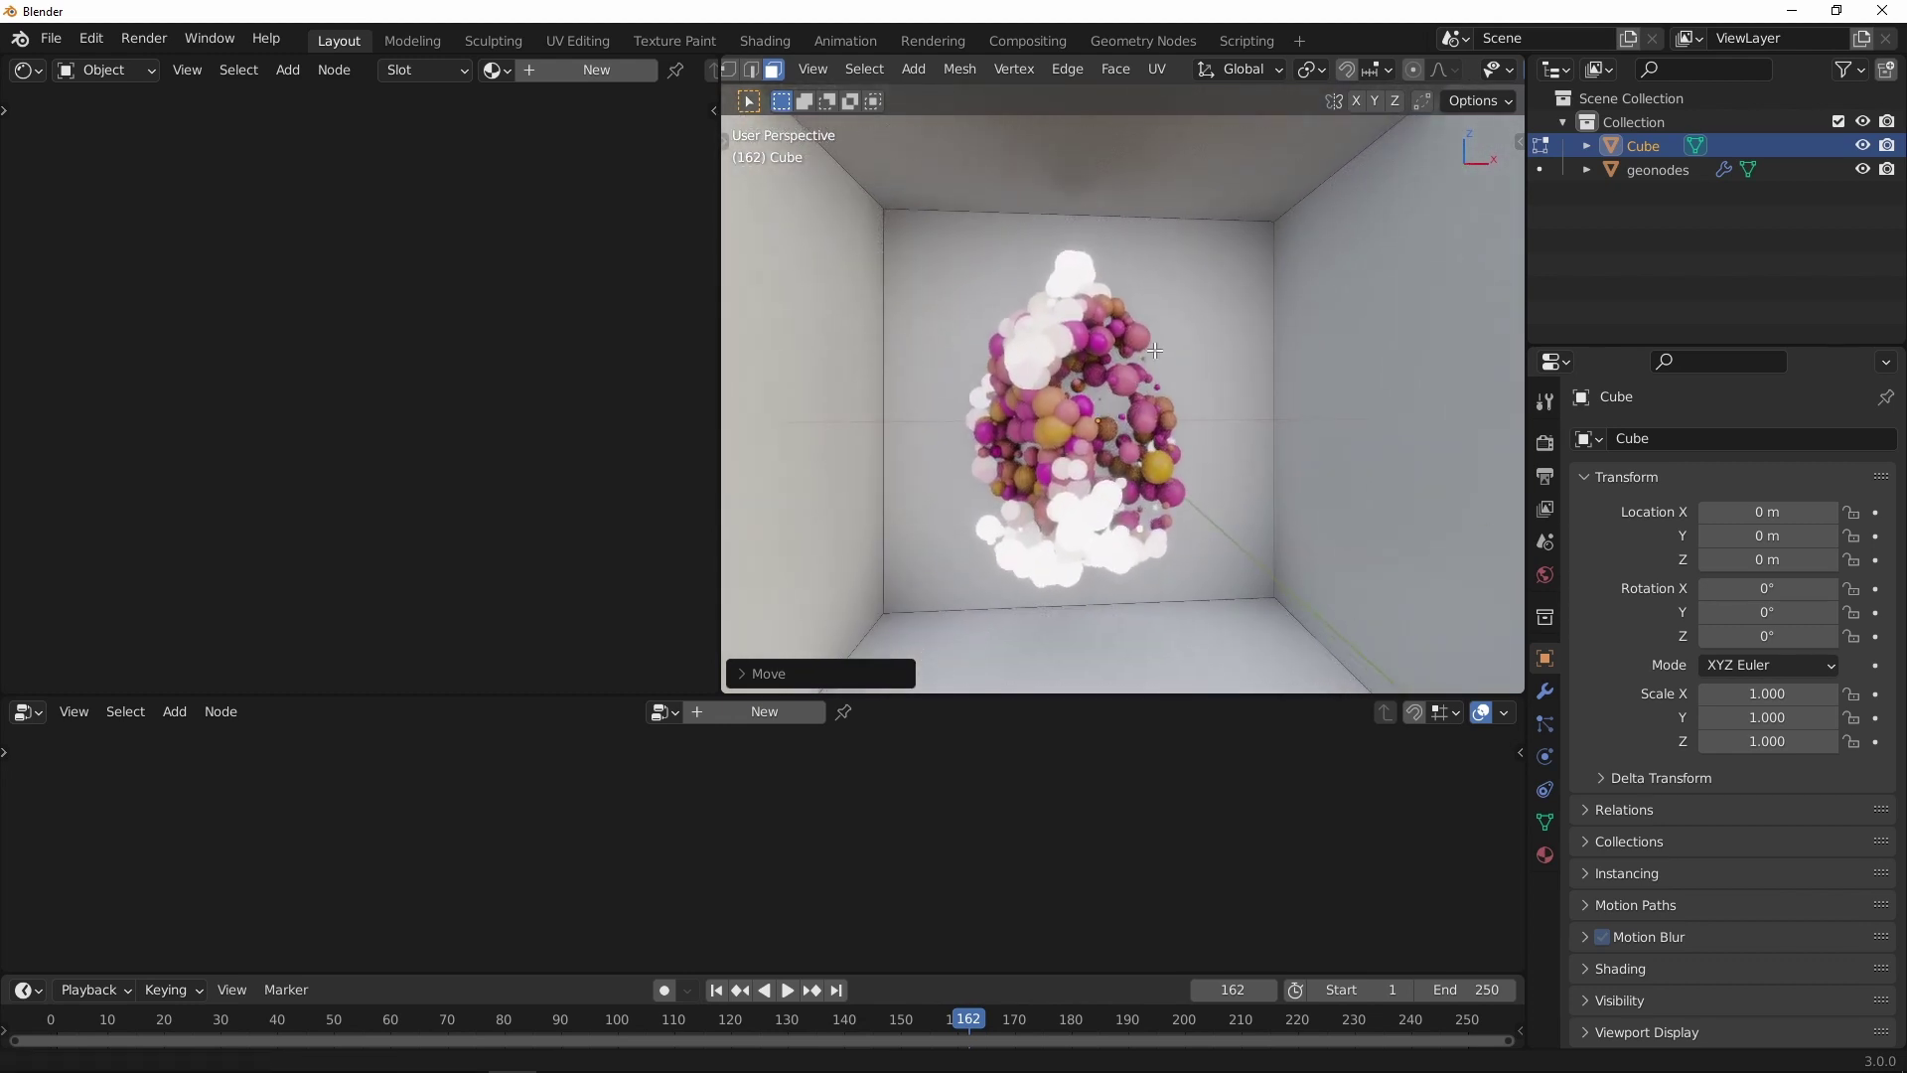
{"action": "mouse_move", "coordinate": [1099, 305]}
{"action": "middle_mouse_down", "text": "ctrl"}
{"action": "mouse_move", "coordinate": [1152, 326]}
{"action": "mouse_move", "coordinate": [1237, 320]}
{"action": "middle_mouse_up", "text": "ctrl"}
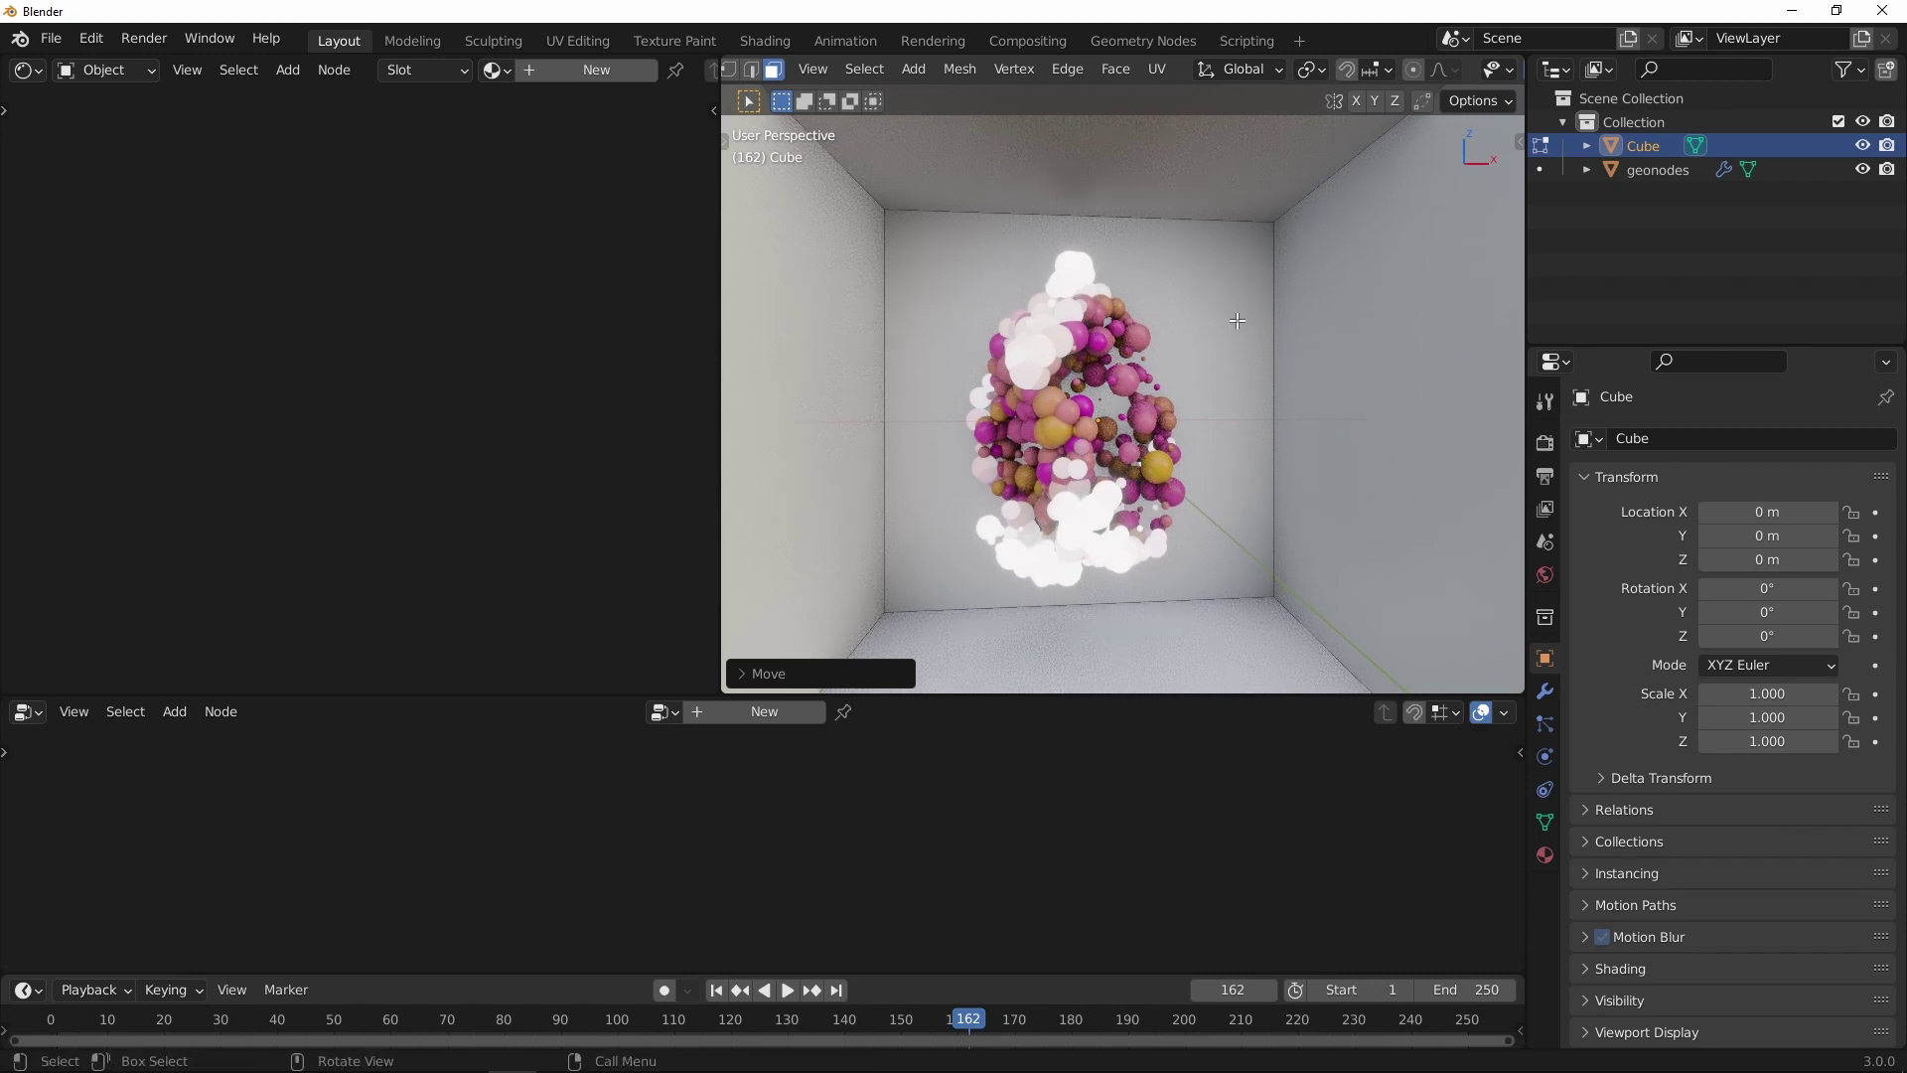
Step: Return to Object Mode and preview the swarm in Cycles Rendered shading with viewport Denoise enabled
{"action": "key", "text": "Tab"}
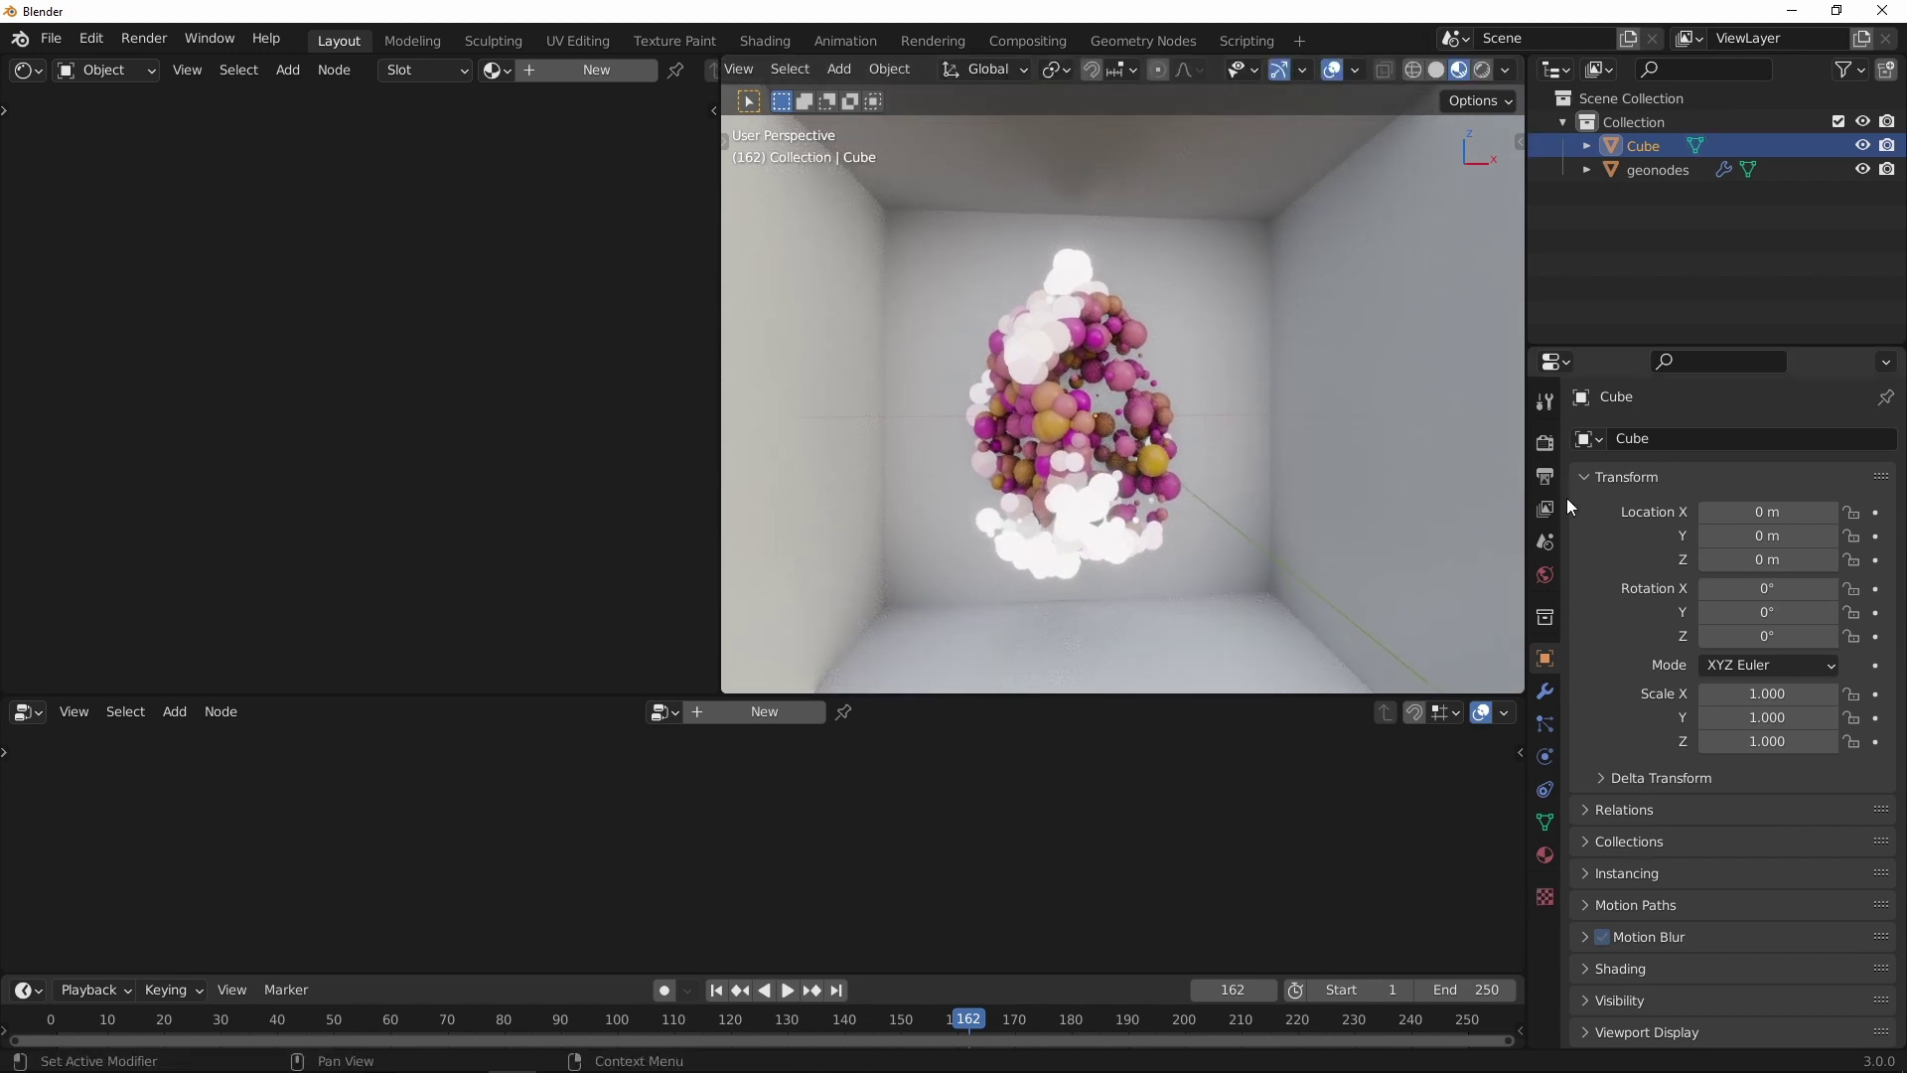
{"action": "left_click", "coordinate": [1545, 477]}
{"action": "left_click", "coordinate": [1544, 445]}
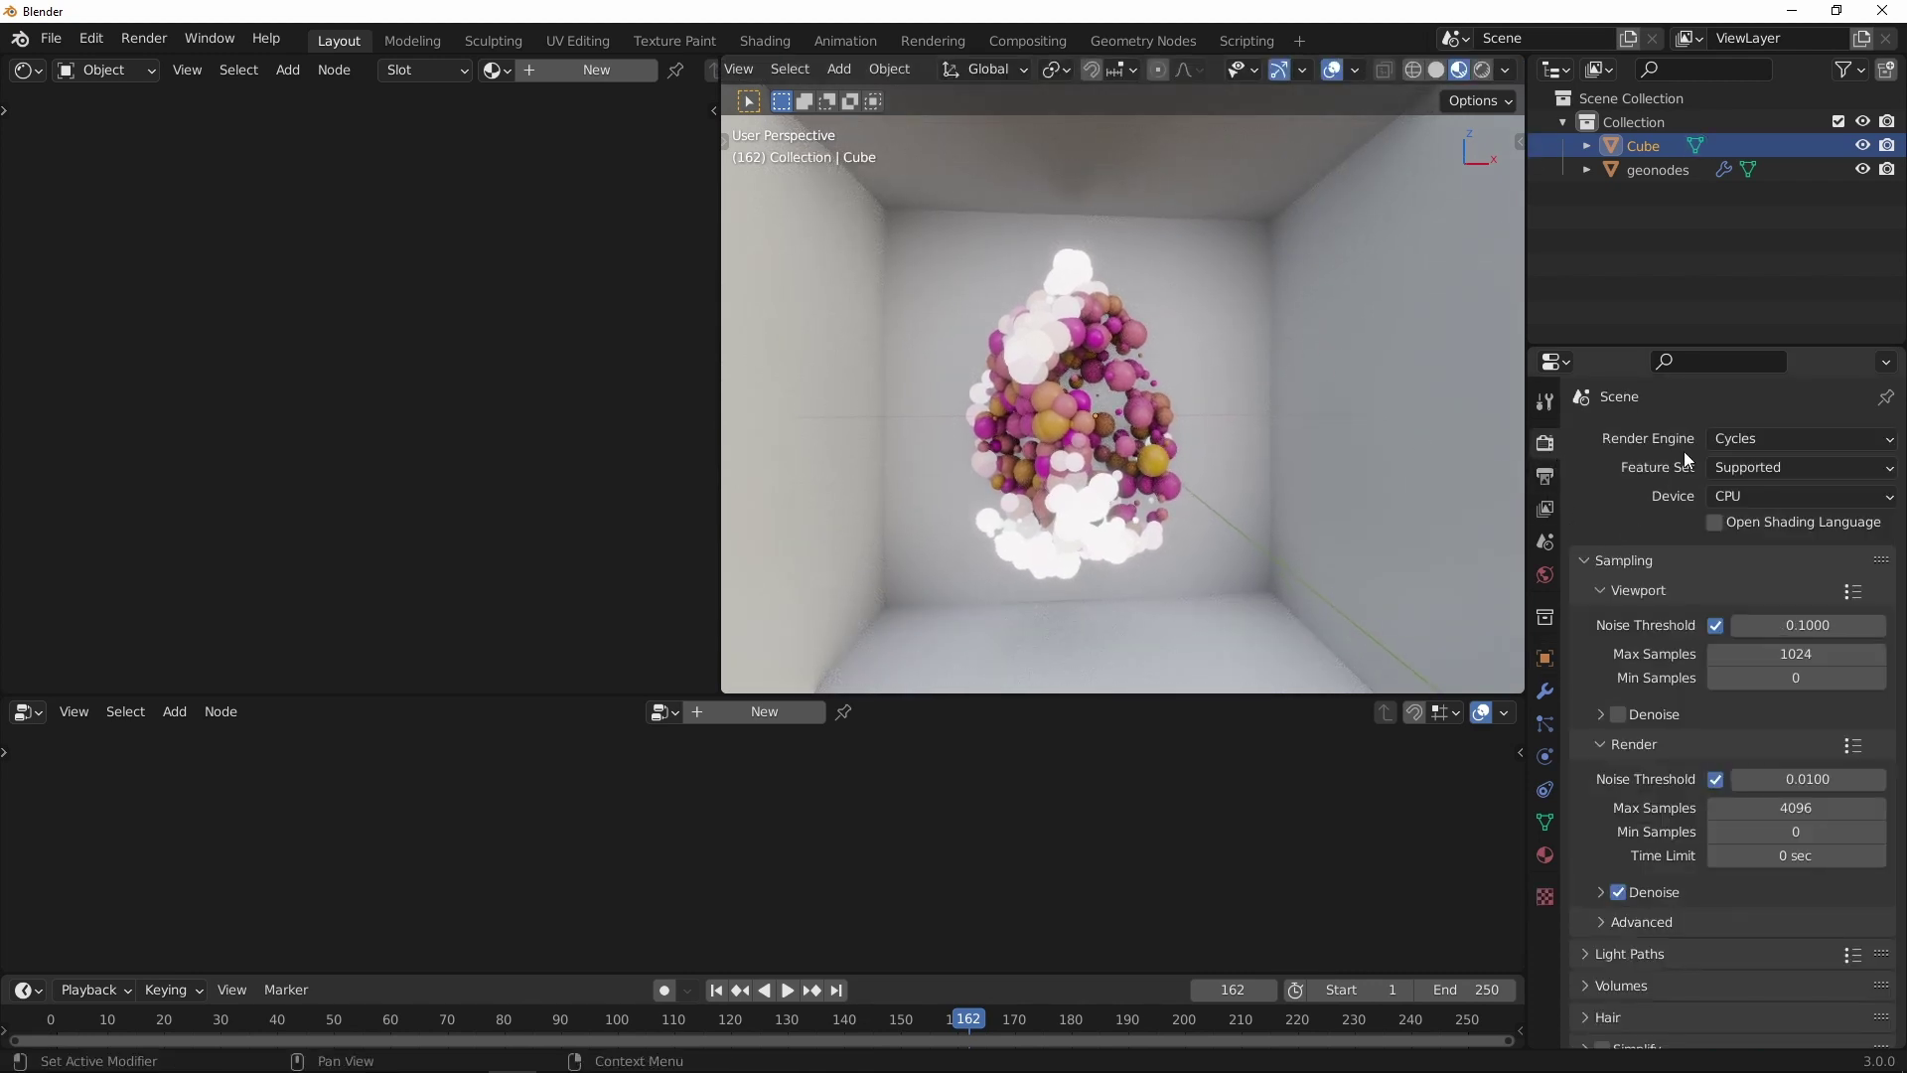
{"action": "left_click", "coordinate": [1483, 71]}
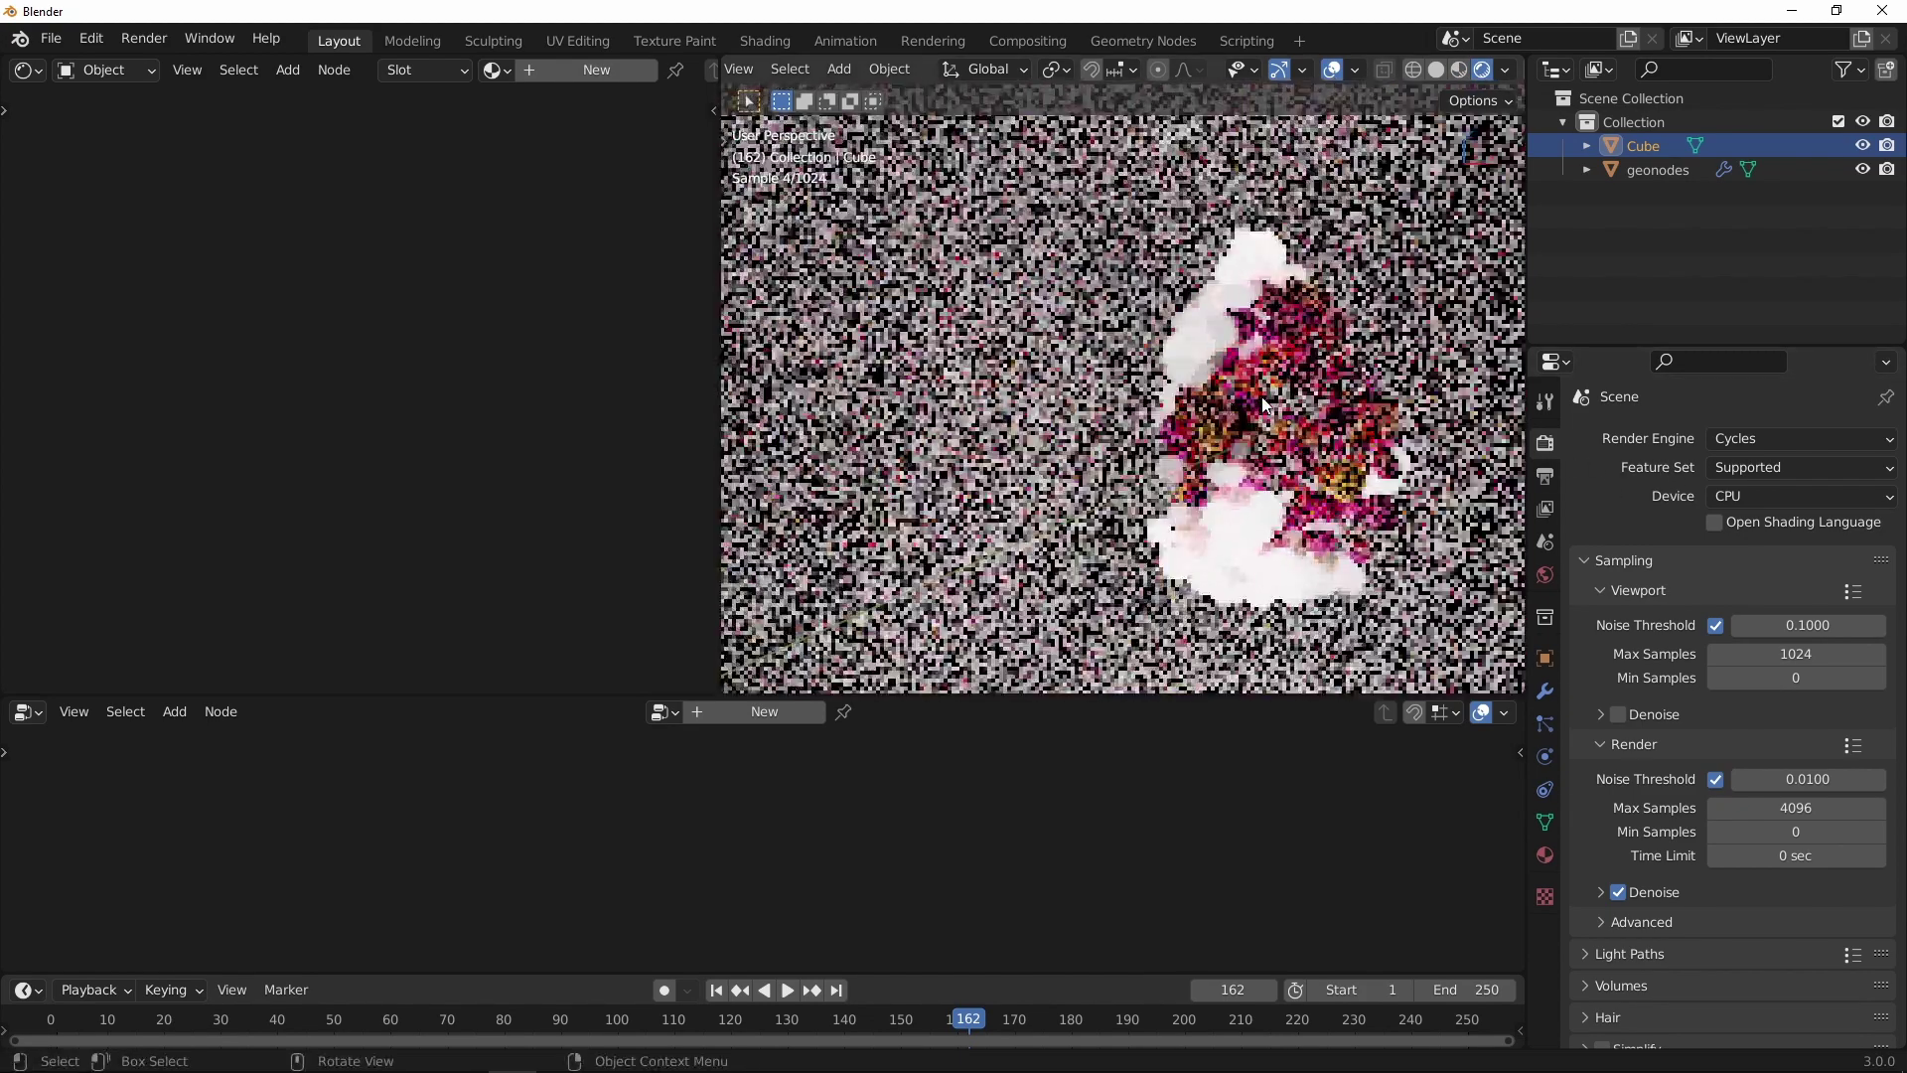
{"action": "left_click", "coordinate": [1617, 715]}
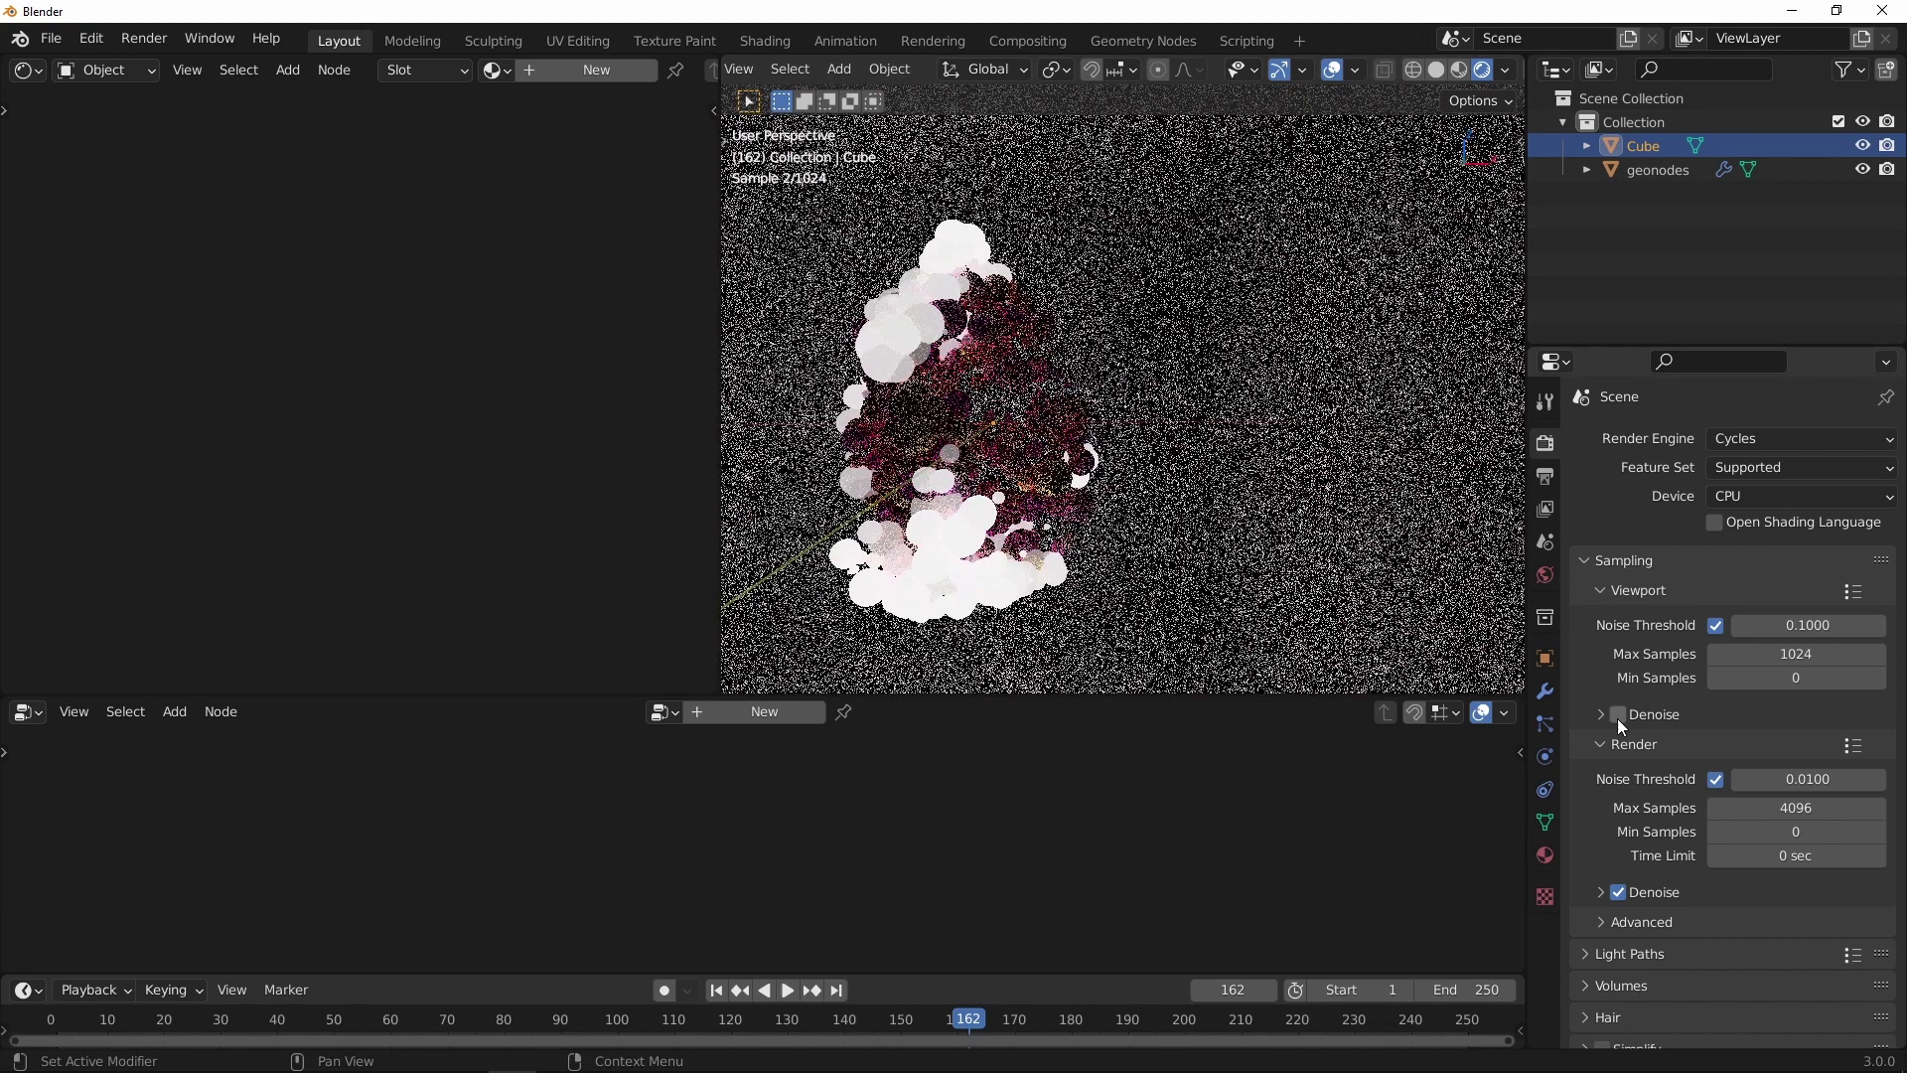
{"action": "mouse_move", "coordinate": [1124, 433]}
{"action": "middle_mouse_down"}
{"action": "mouse_move", "coordinate": [1277, 435]}
{"action": "mouse_move", "coordinate": [1164, 412]}
{"action": "middle_mouse_up"}
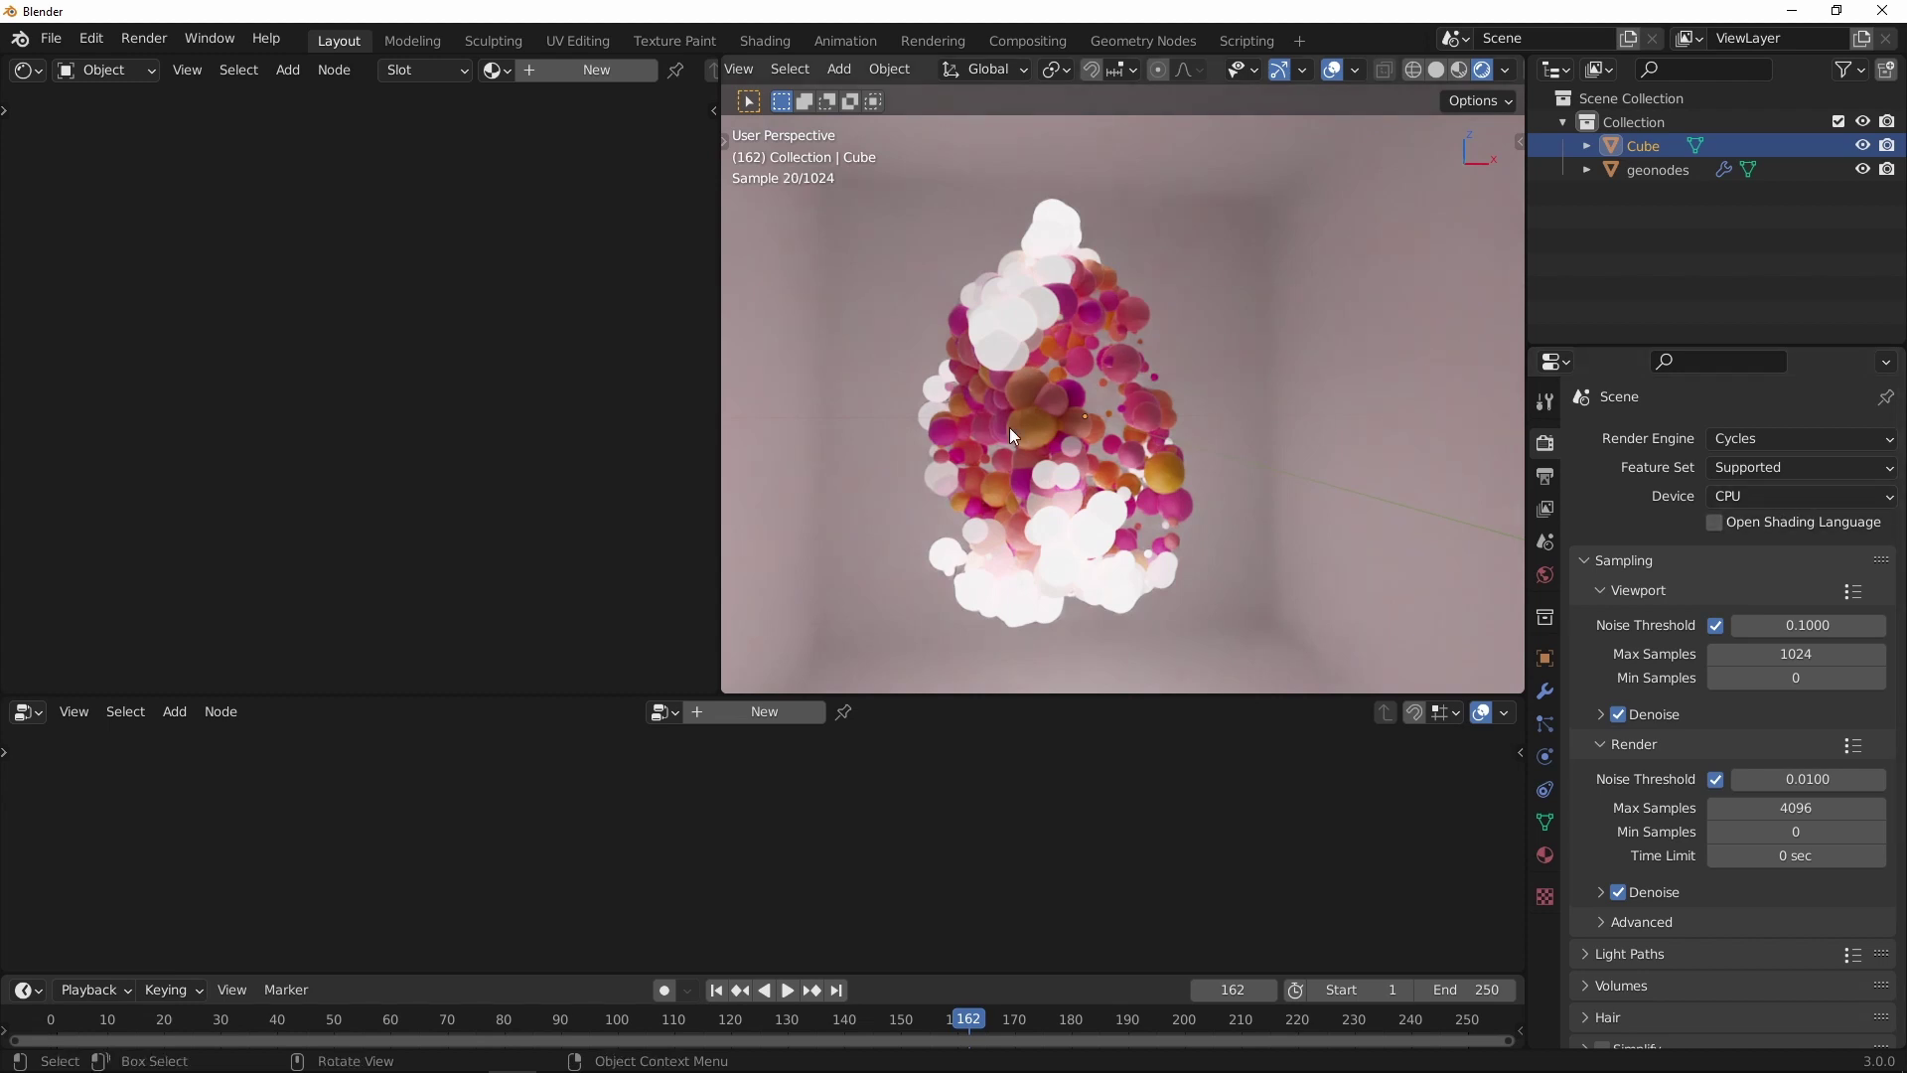
{"action": "middle_click_drag", "start_coordinate": [1112, 411], "coordinate": [1125, 365]}
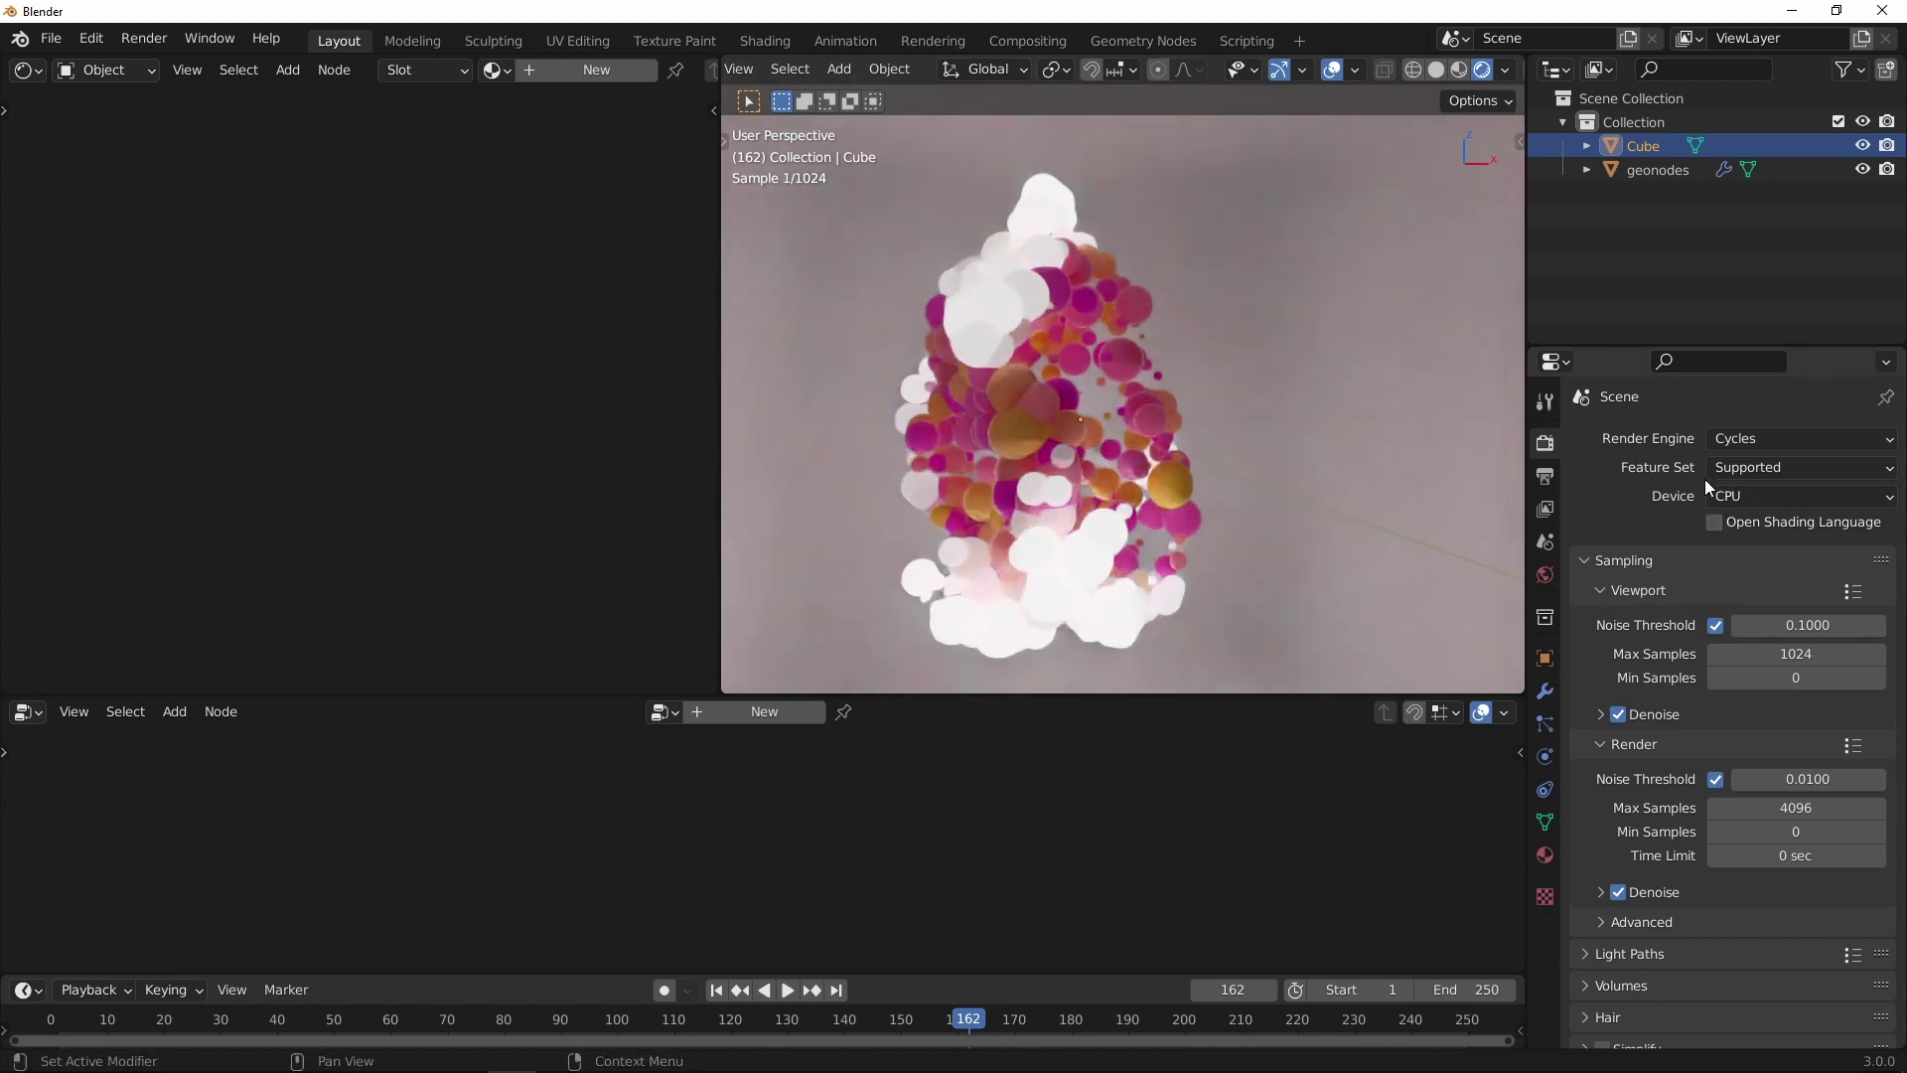
Step: Set the Cycles render device to GPU Compute and start animation playback
{"action": "left_click", "coordinate": [1734, 498]}
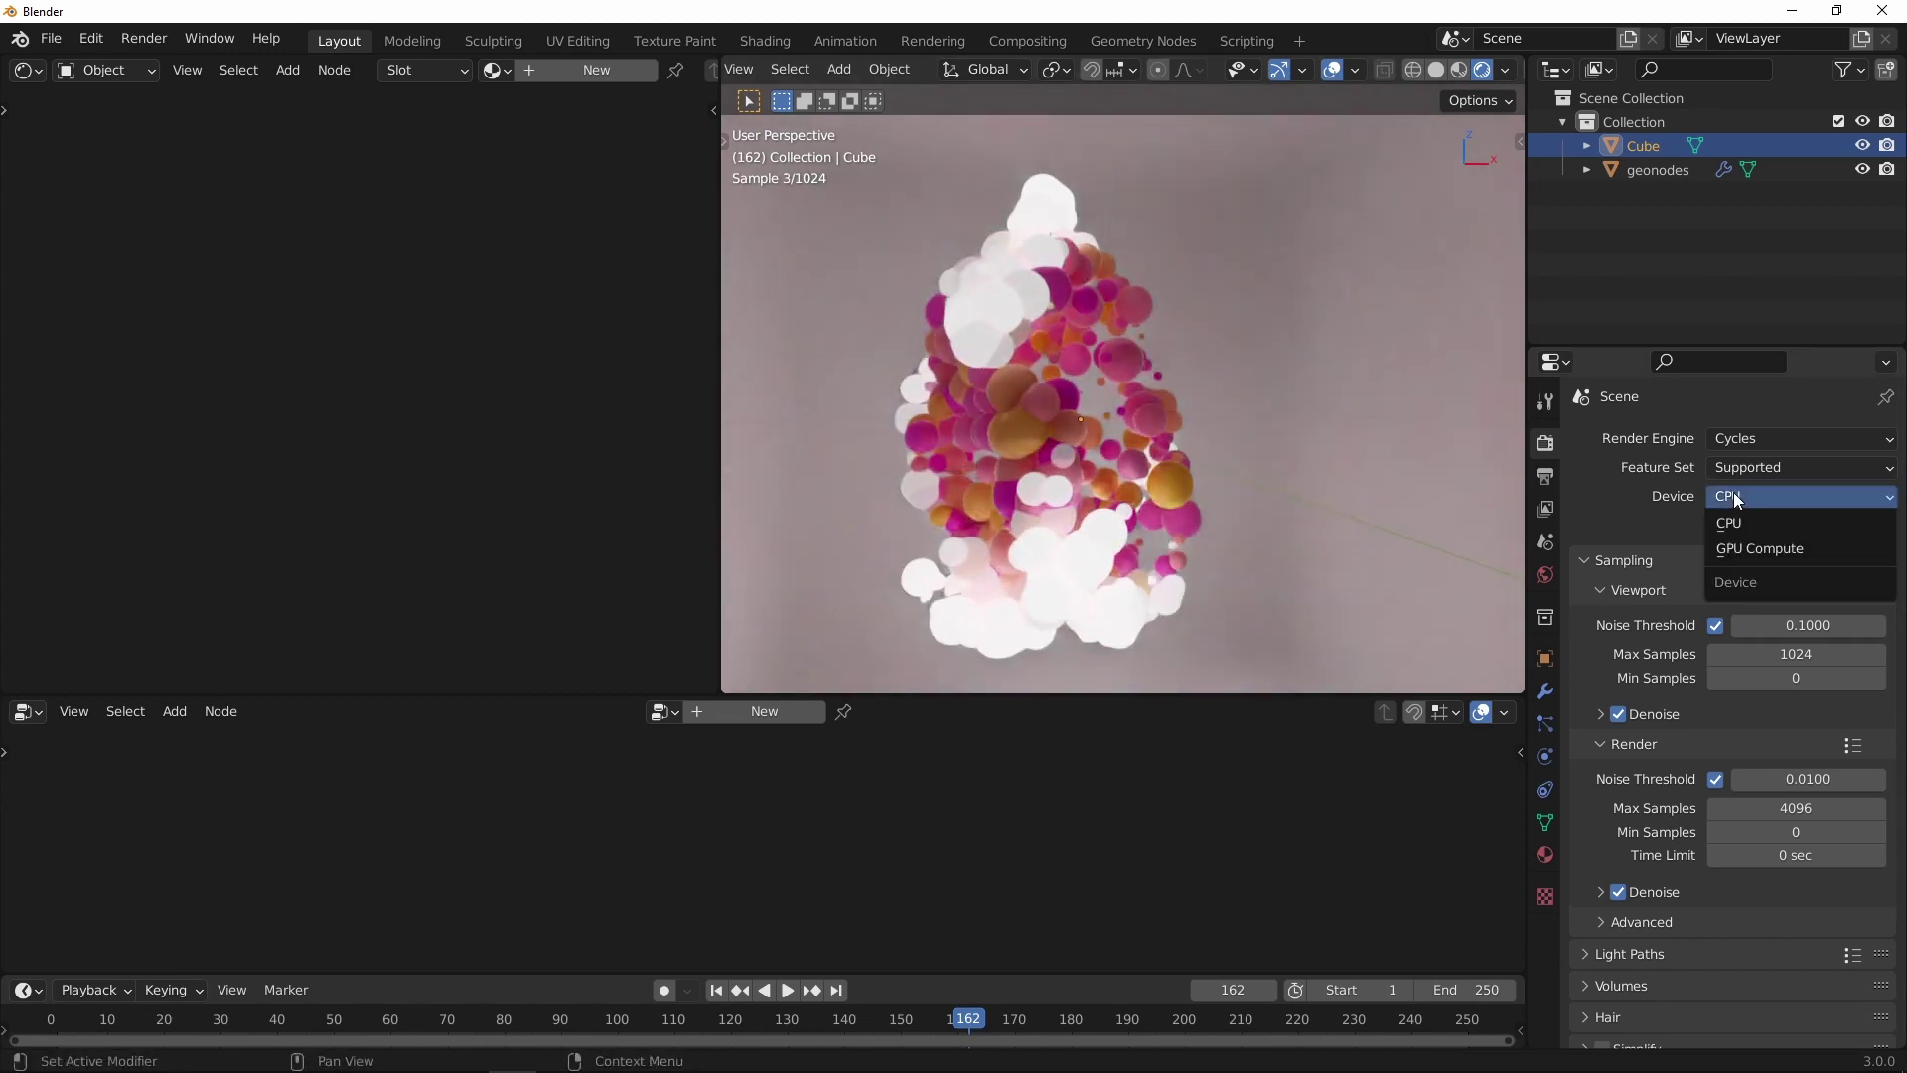
{"action": "left_click", "coordinate": [1746, 548]}
{"action": "mouse_move", "coordinate": [1253, 382]}
{"action": "middle_mouse_down"}
{"action": "mouse_move", "coordinate": [1280, 335]}
{"action": "mouse_move", "coordinate": [1314, 388]}
{"action": "middle_mouse_up"}
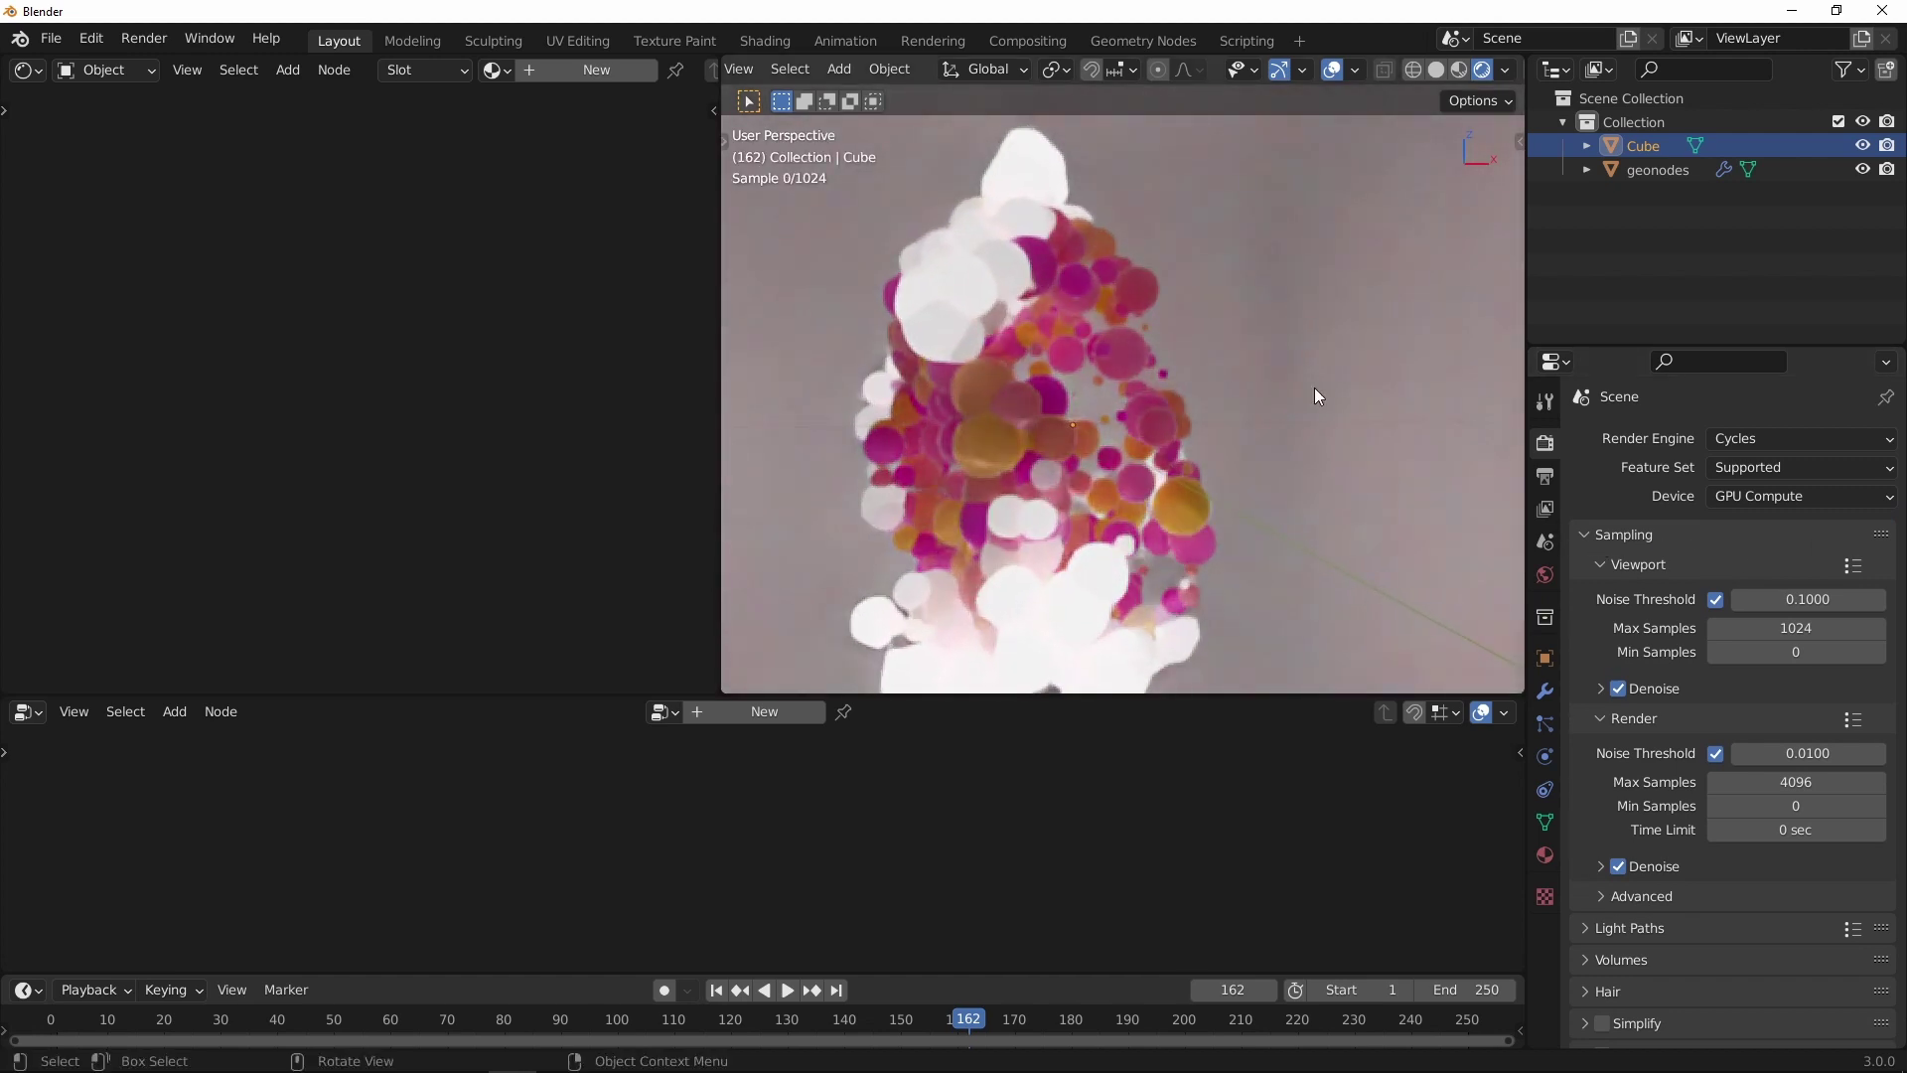
{"action": "left_click", "coordinate": [786, 991]}
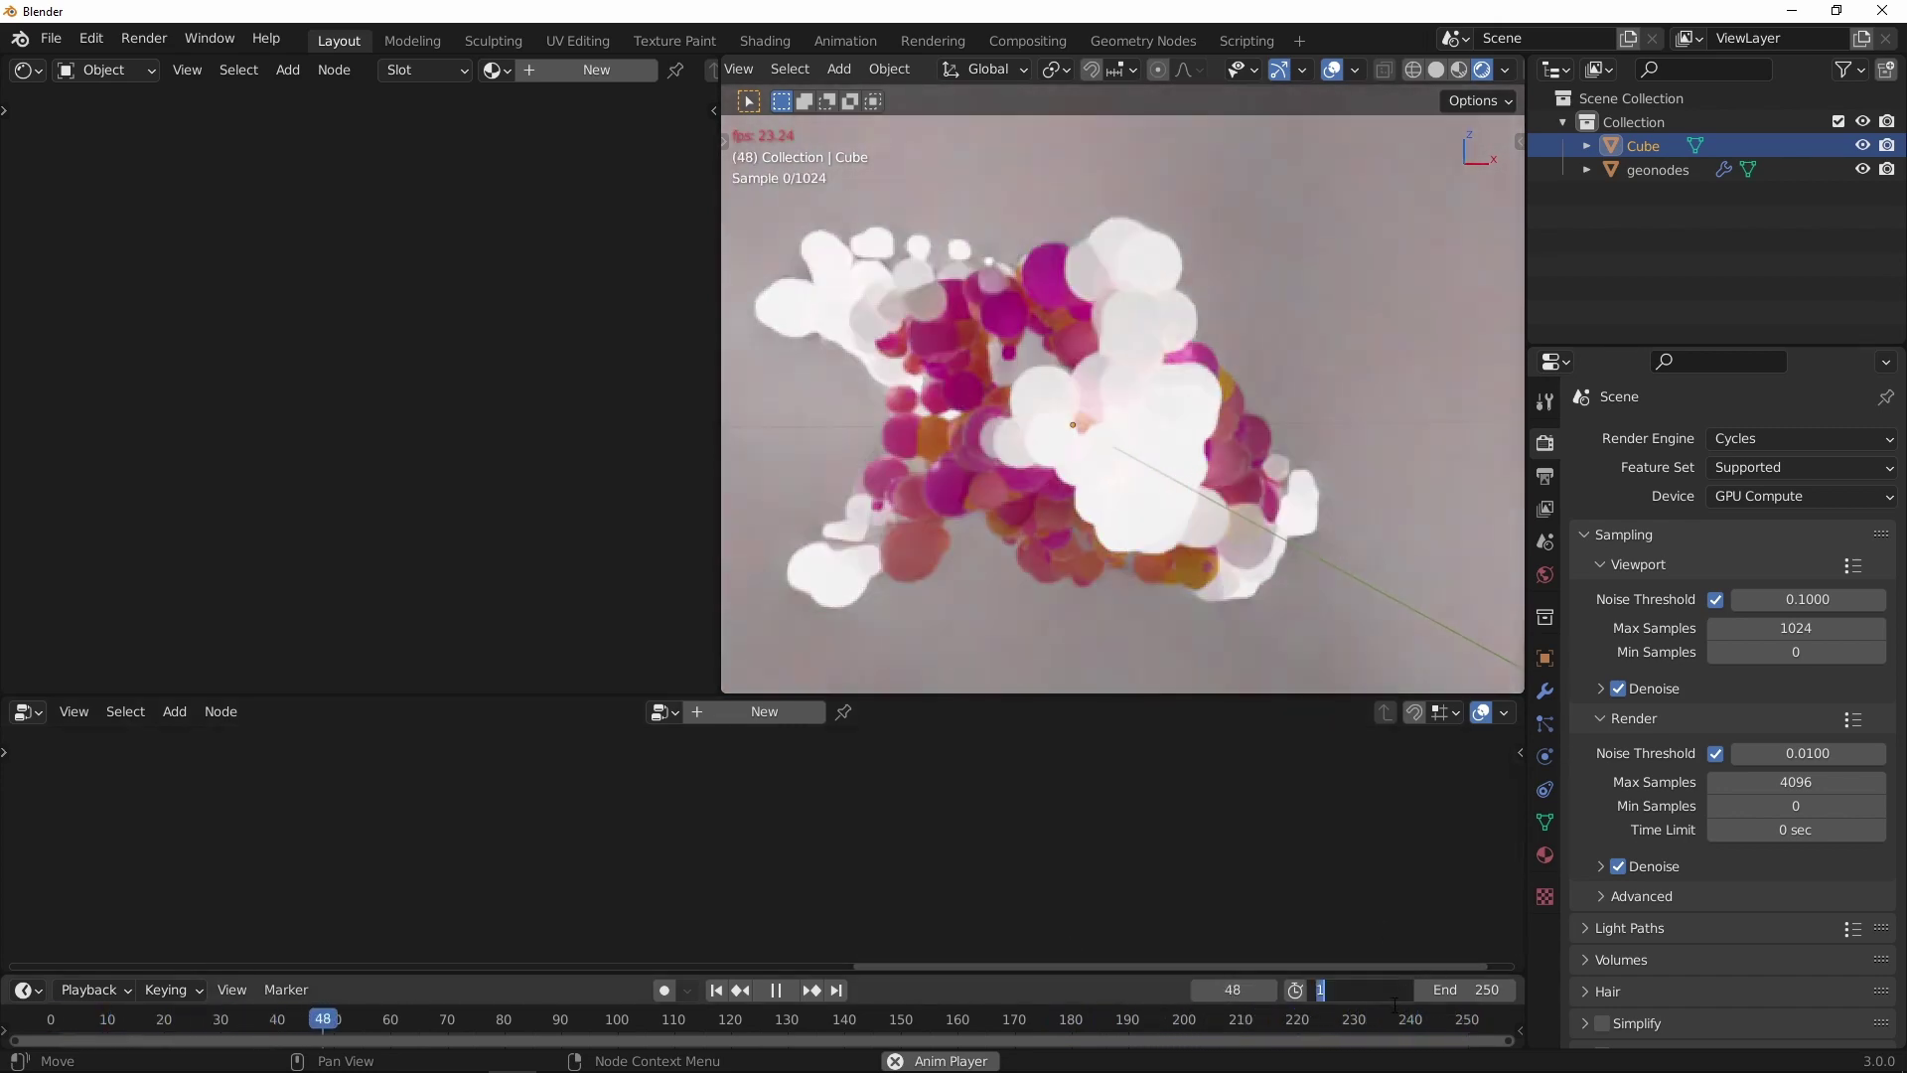
Step: Set the animation frame range to Start 0 and End 1000
{"action": "left_click_drag", "start_coordinate": [1406, 985], "coordinate": [1363, 987]}
{"action": "left_click", "coordinate": [1460, 991]}
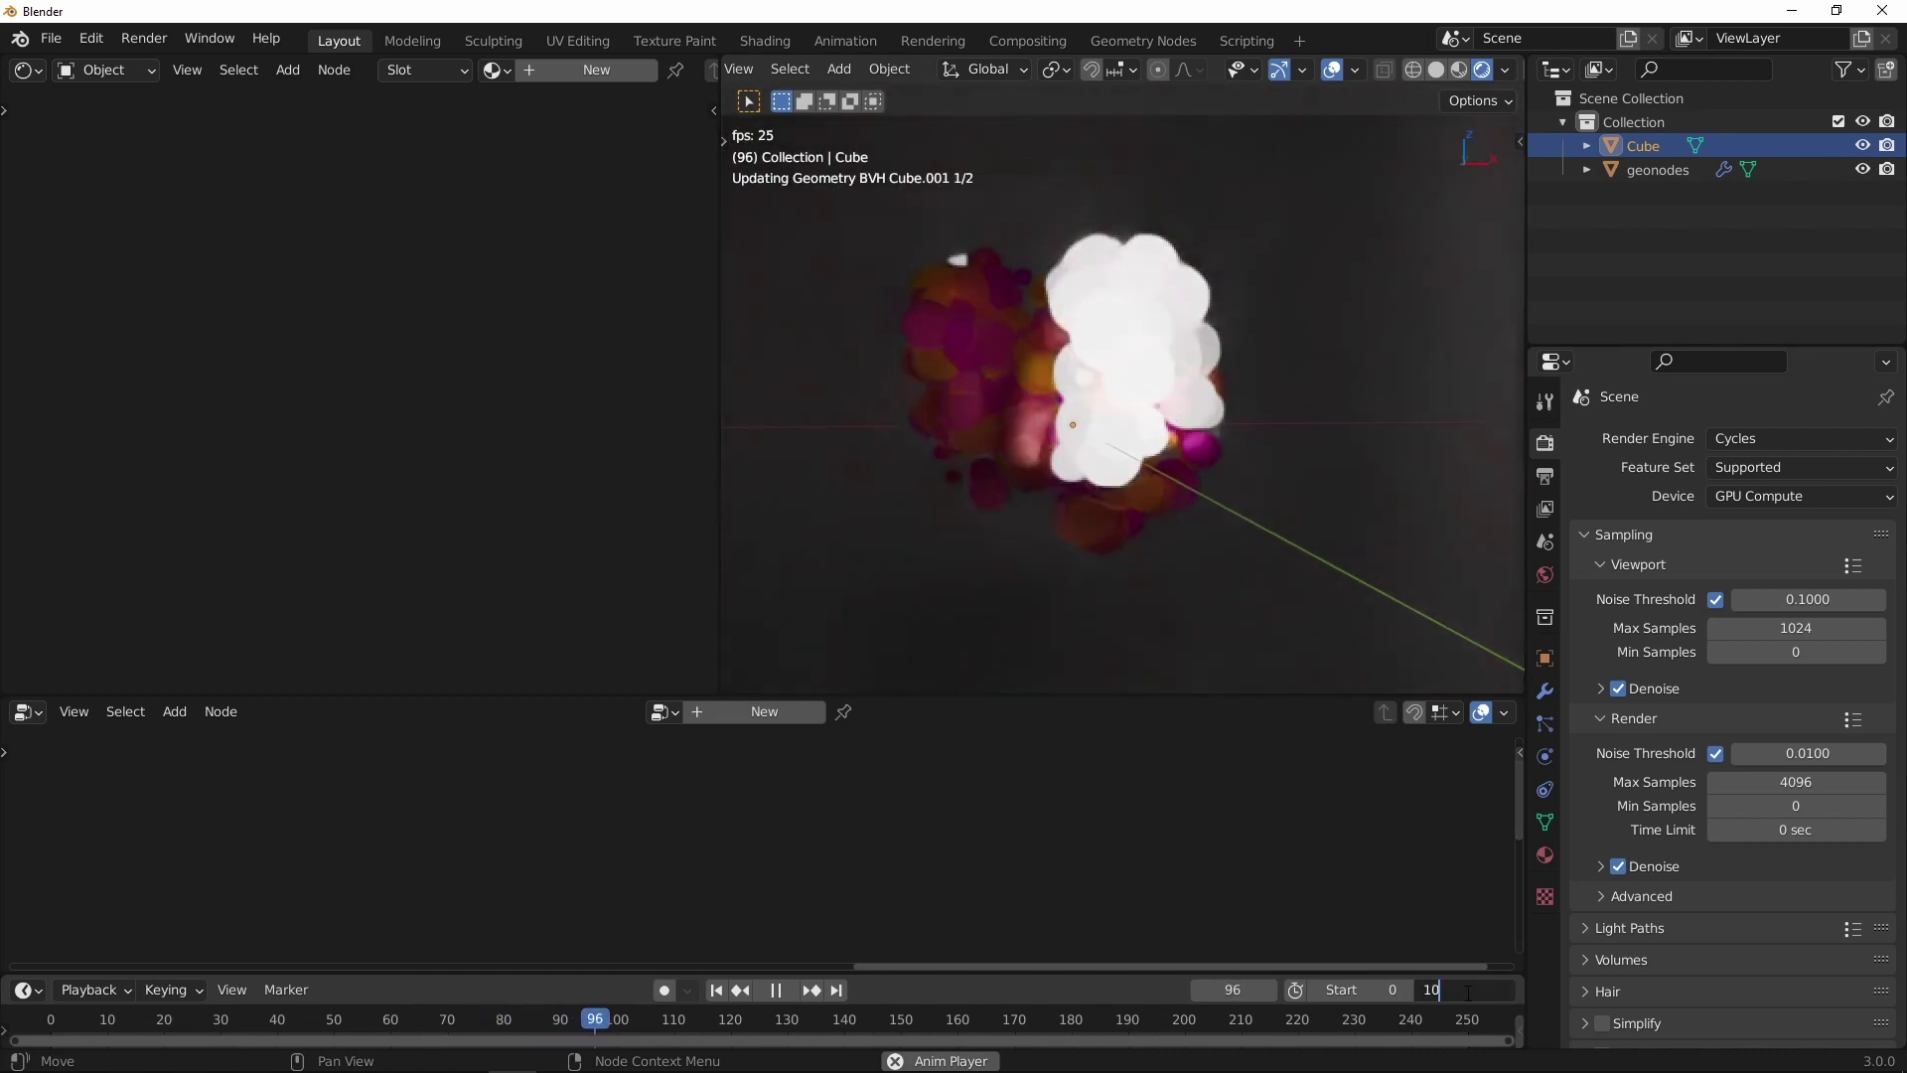
{"action": "type", "text": "1000"}
{"action": "key", "text": "Return"}
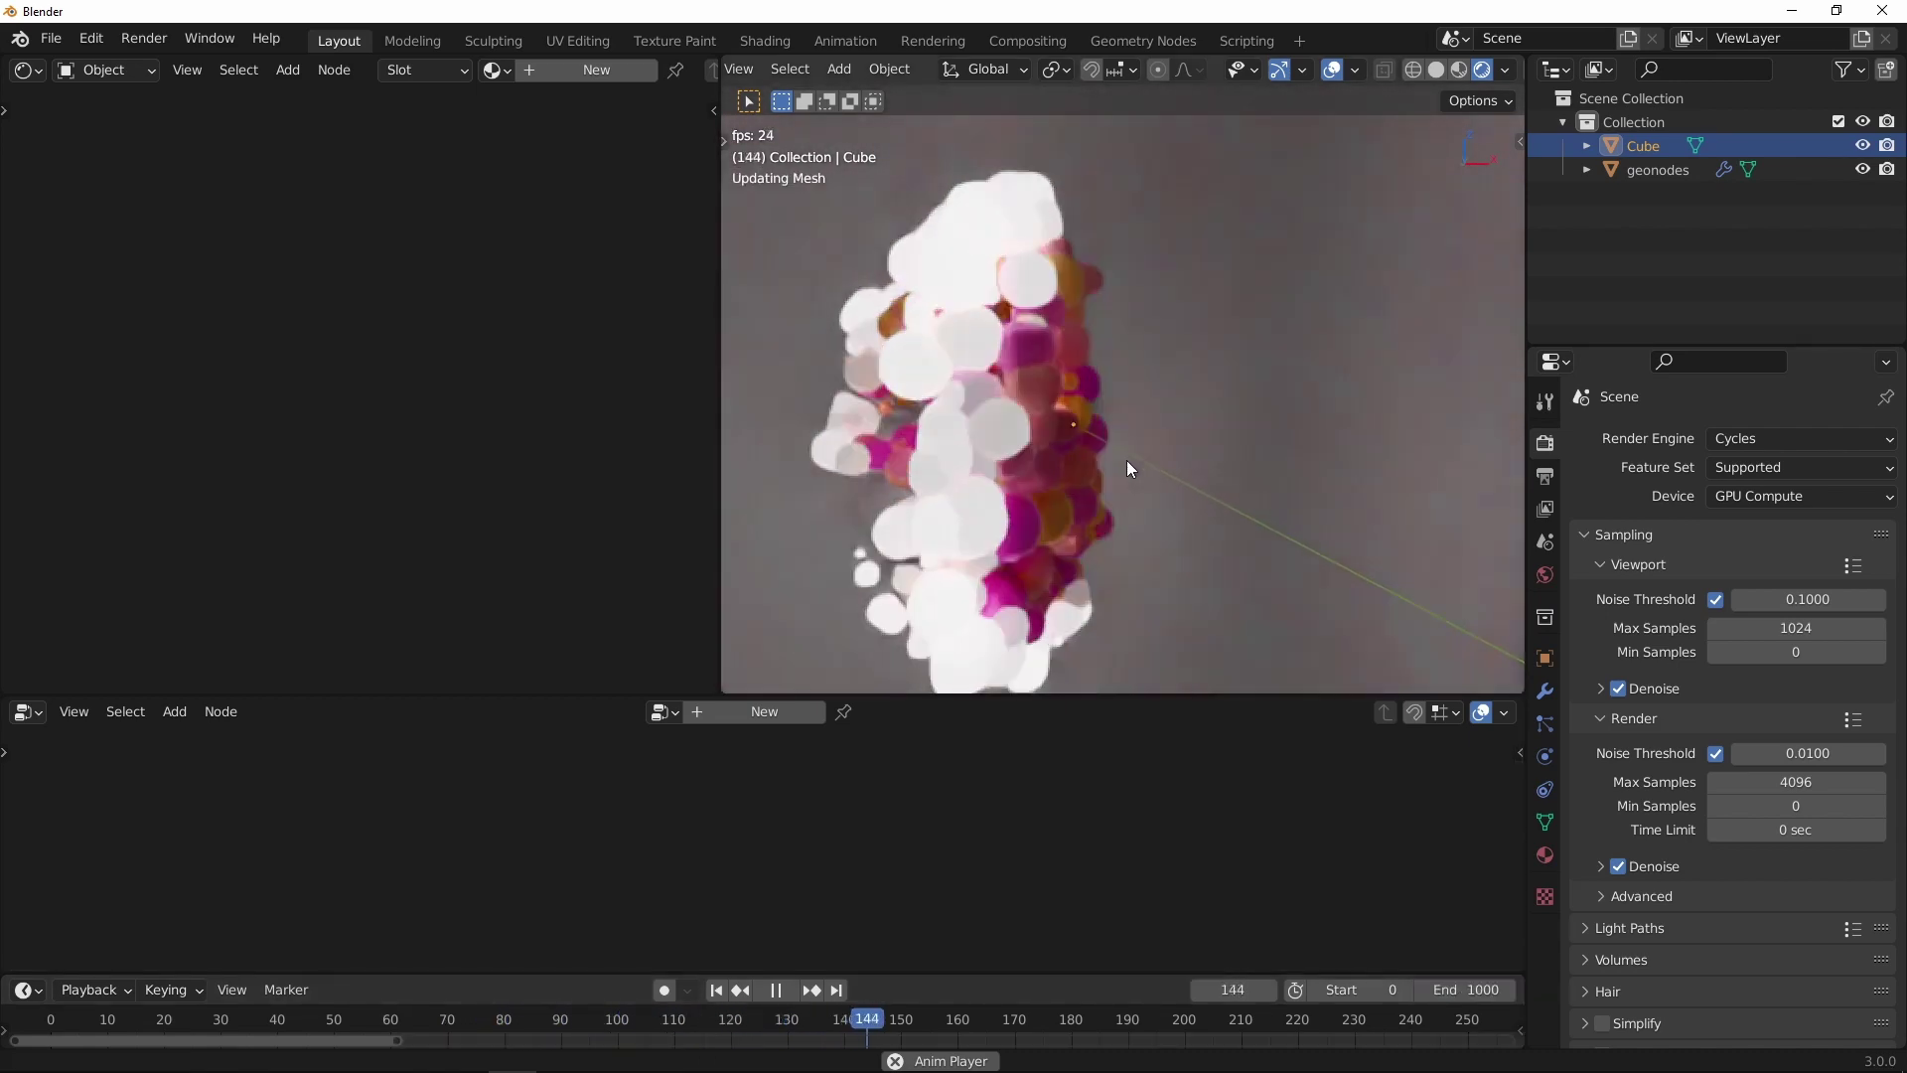
Step: Hide the viewport overlays, pause playback, and switch the render device back to CPU
{"action": "left_click", "coordinate": [1332, 69]}
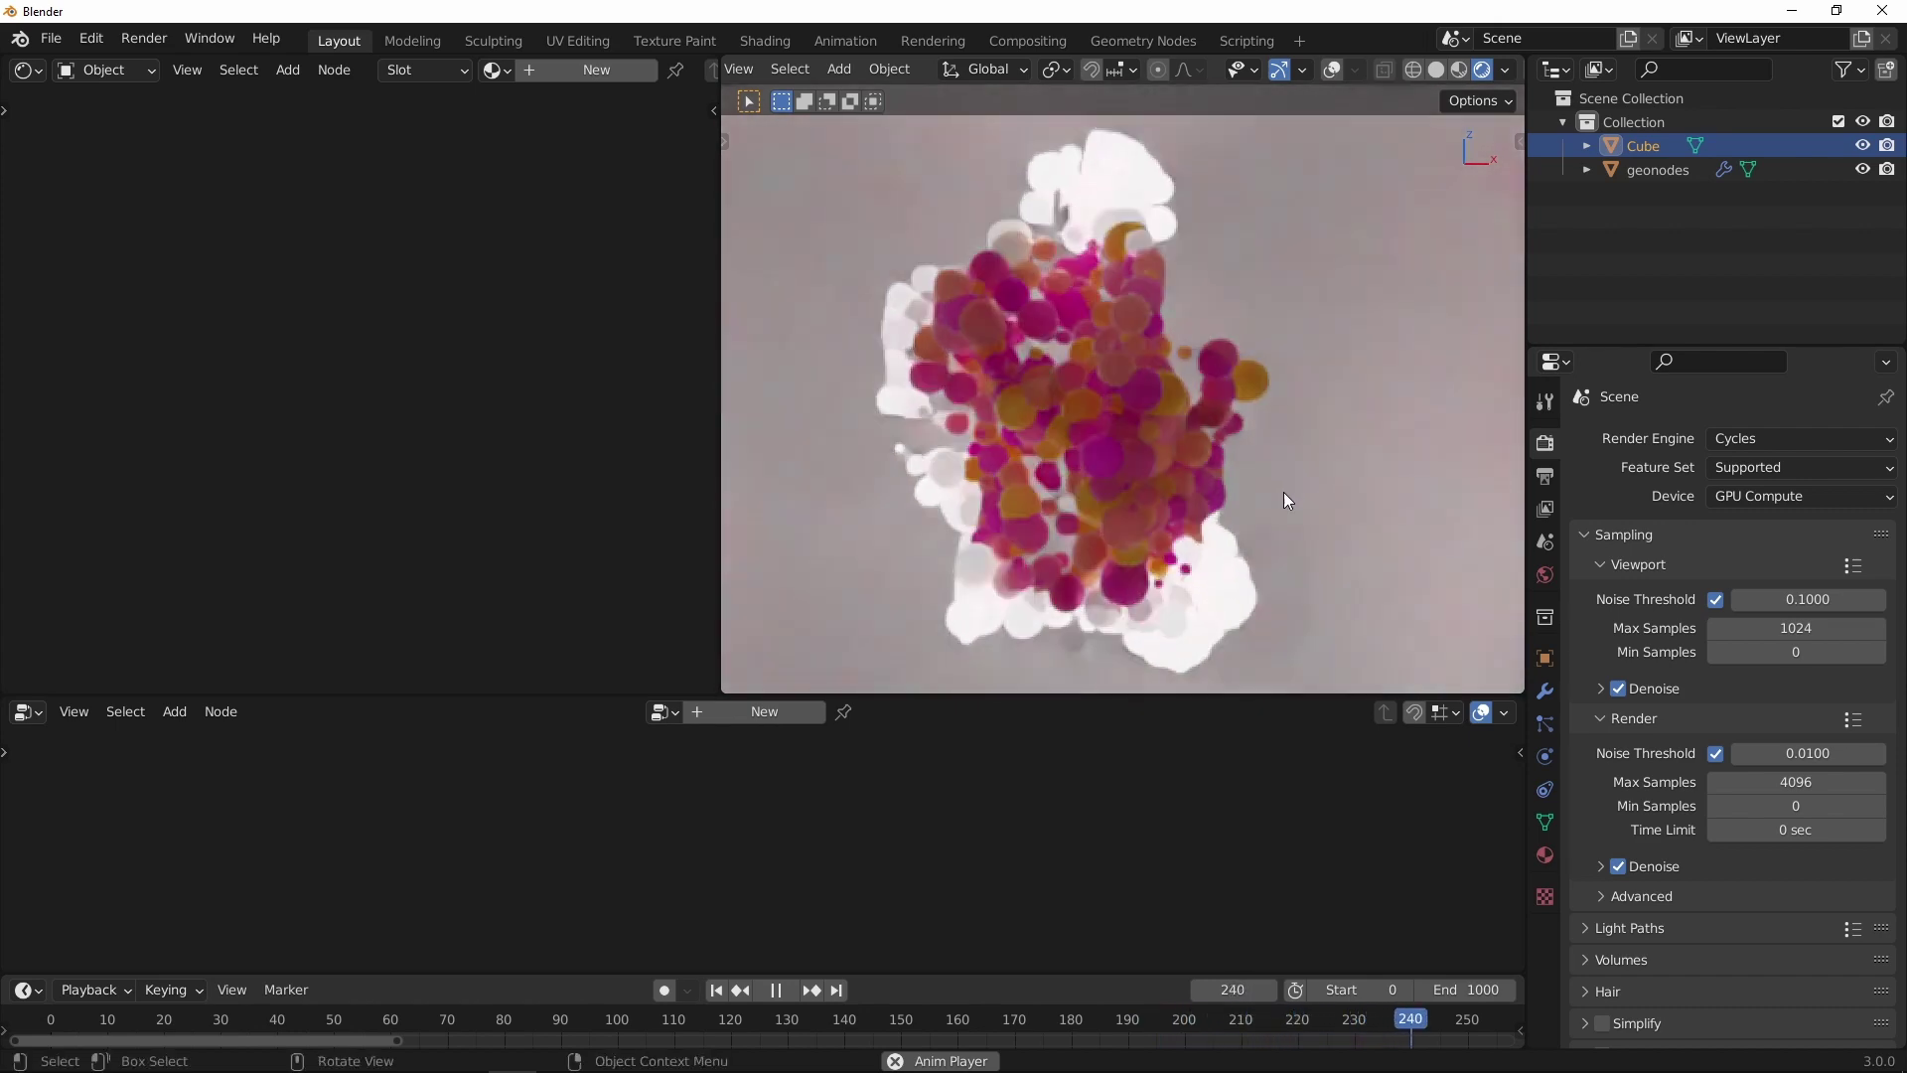
{"action": "left_click", "coordinate": [775, 989]}
{"action": "left_click", "coordinate": [1728, 495]}
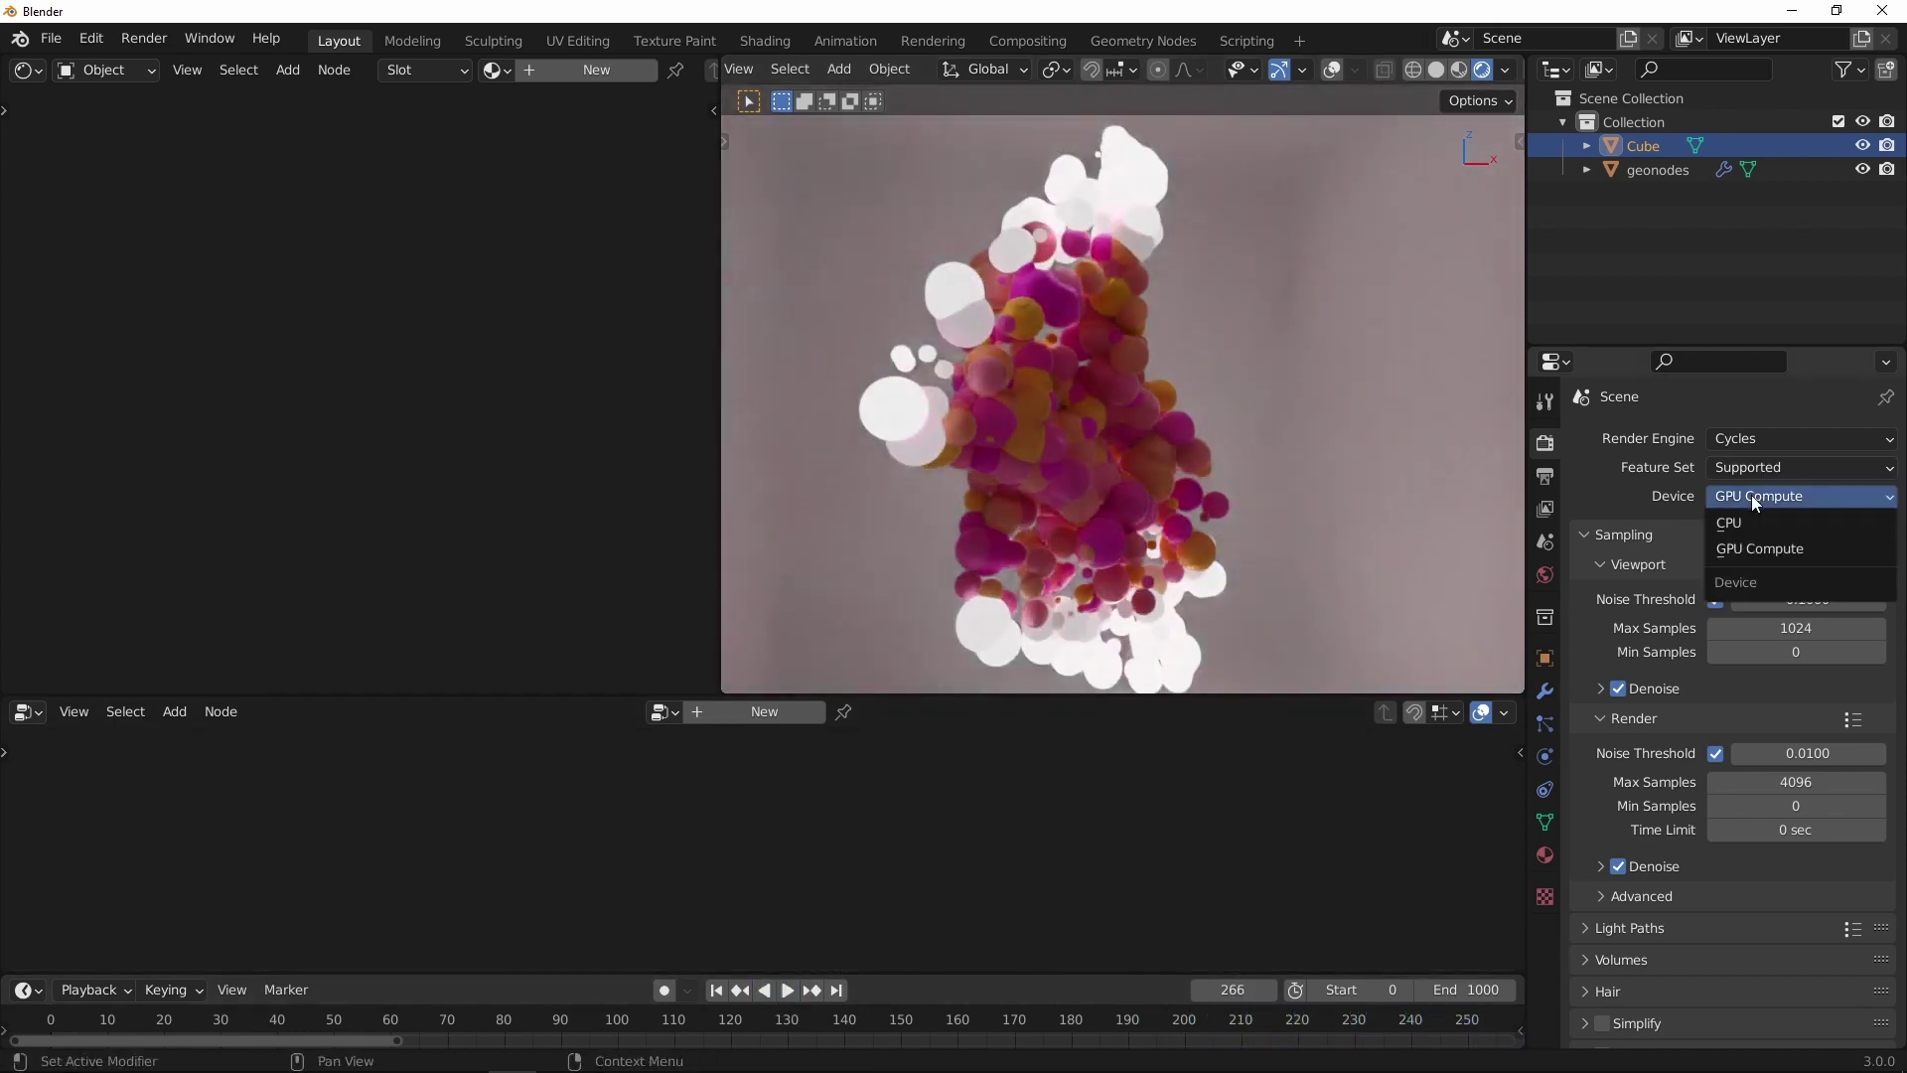
{"action": "left_click", "coordinate": [1749, 522]}
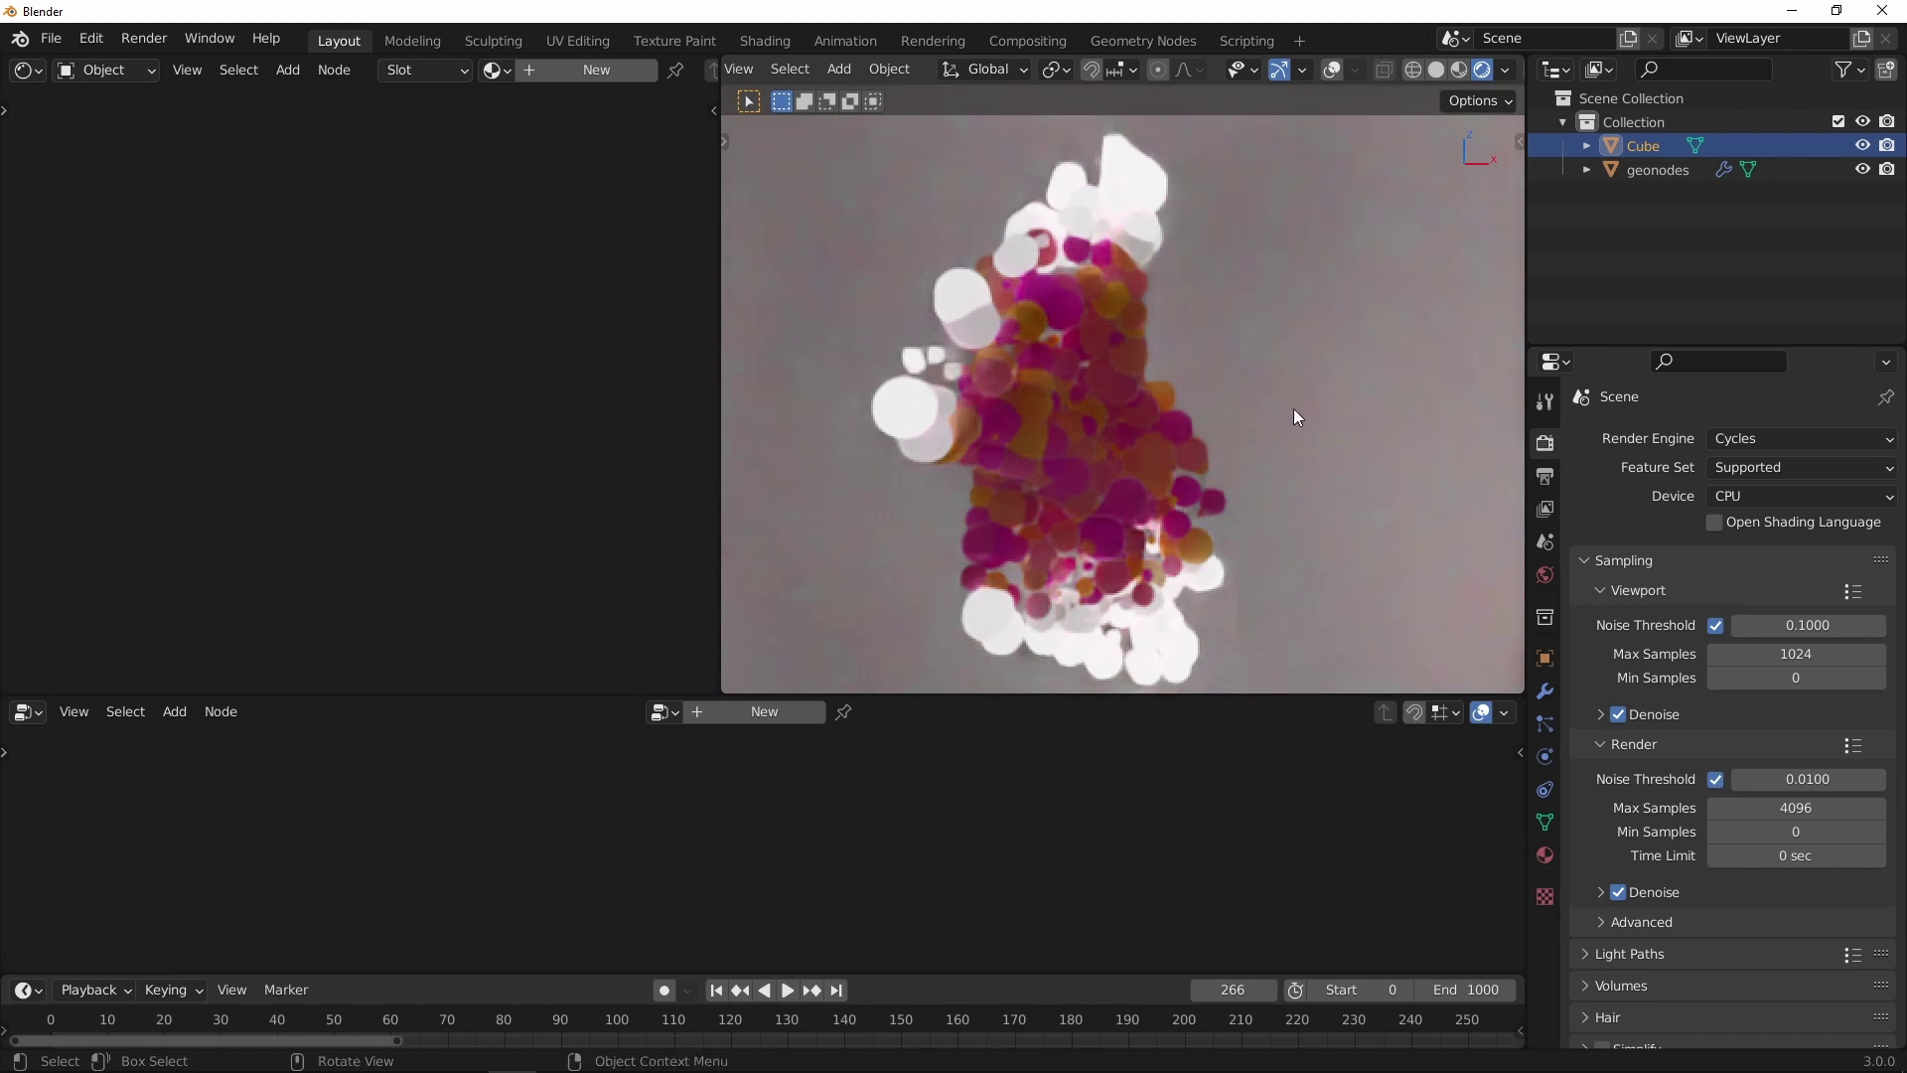
{"action": "mouse_move", "coordinate": [1230, 426]}
{"action": "middle_mouse_down"}
{"action": "mouse_move", "coordinate": [1026, 357]}
{"action": "mouse_move", "coordinate": [1197, 421]}
{"action": "middle_mouse_up"}
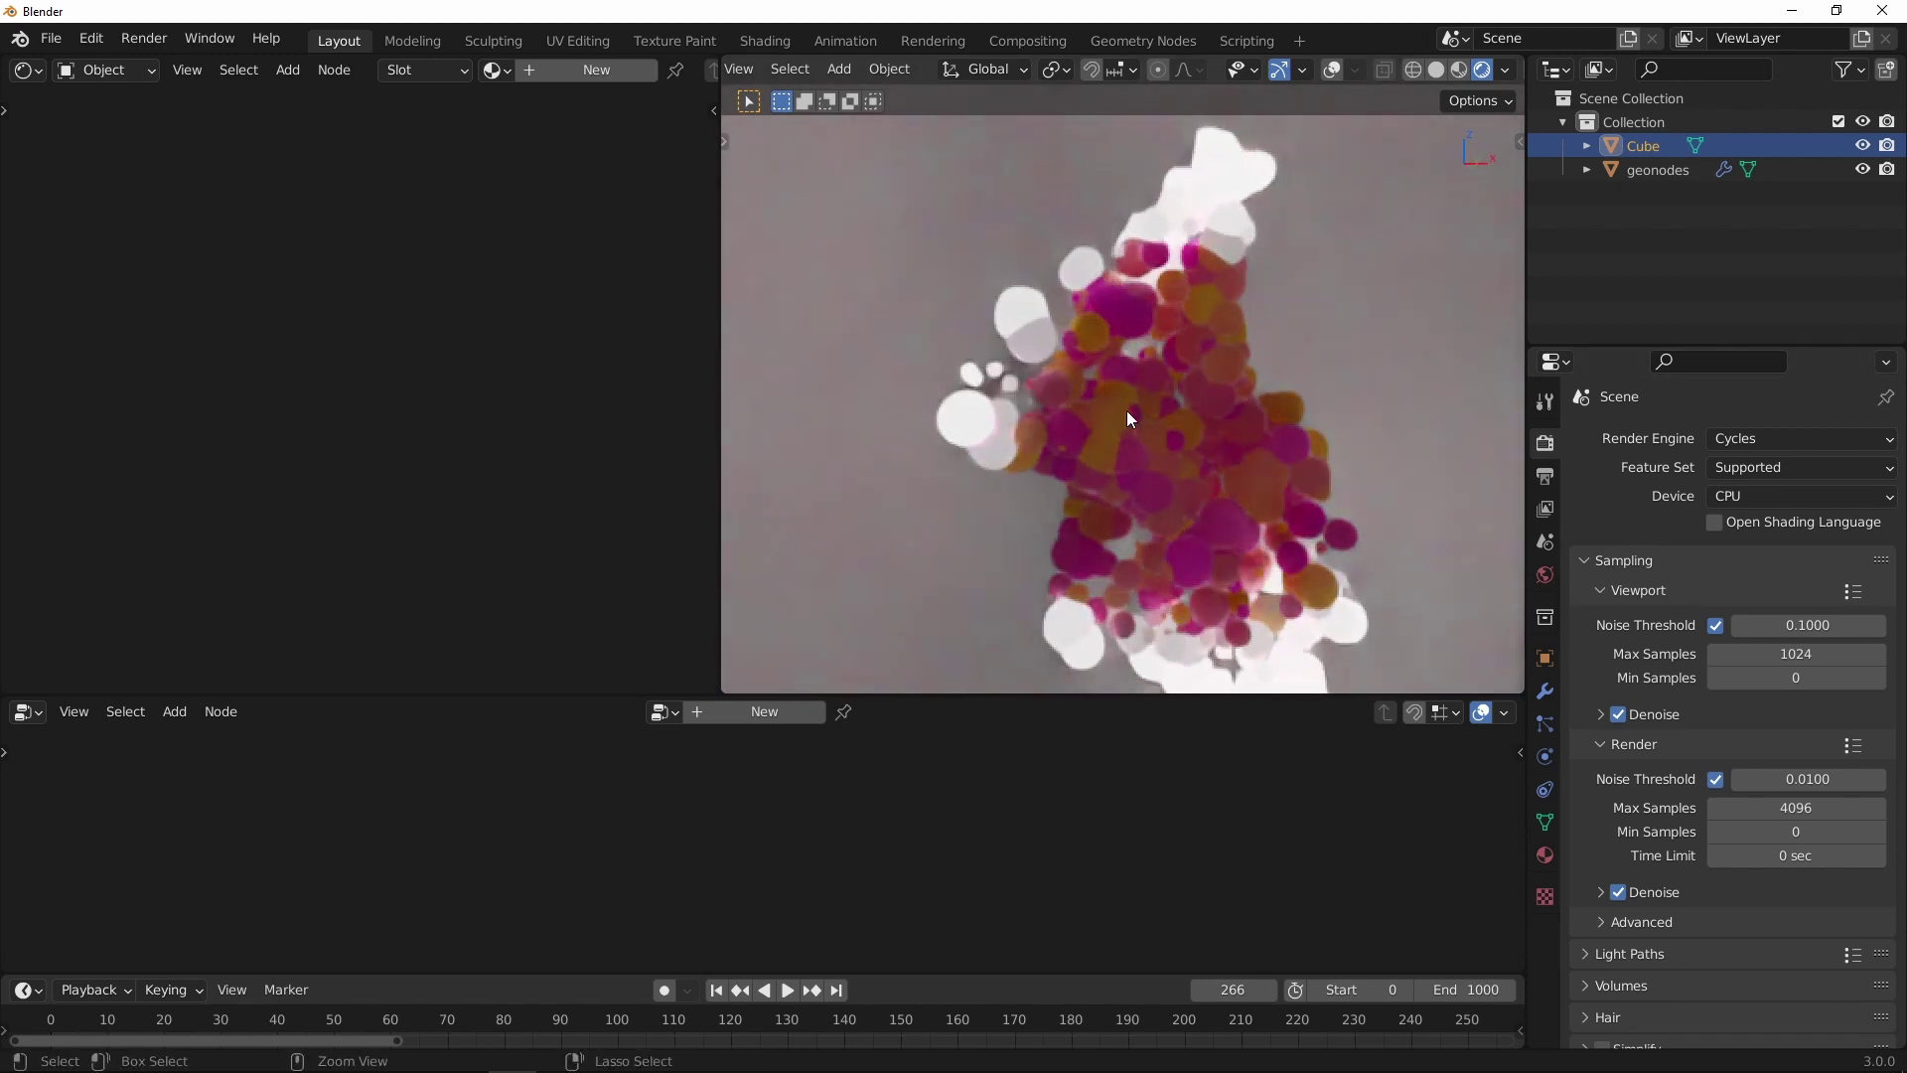
{"action": "middle_click_drag", "start_coordinate": [1073, 405], "coordinate": [1170, 335]}
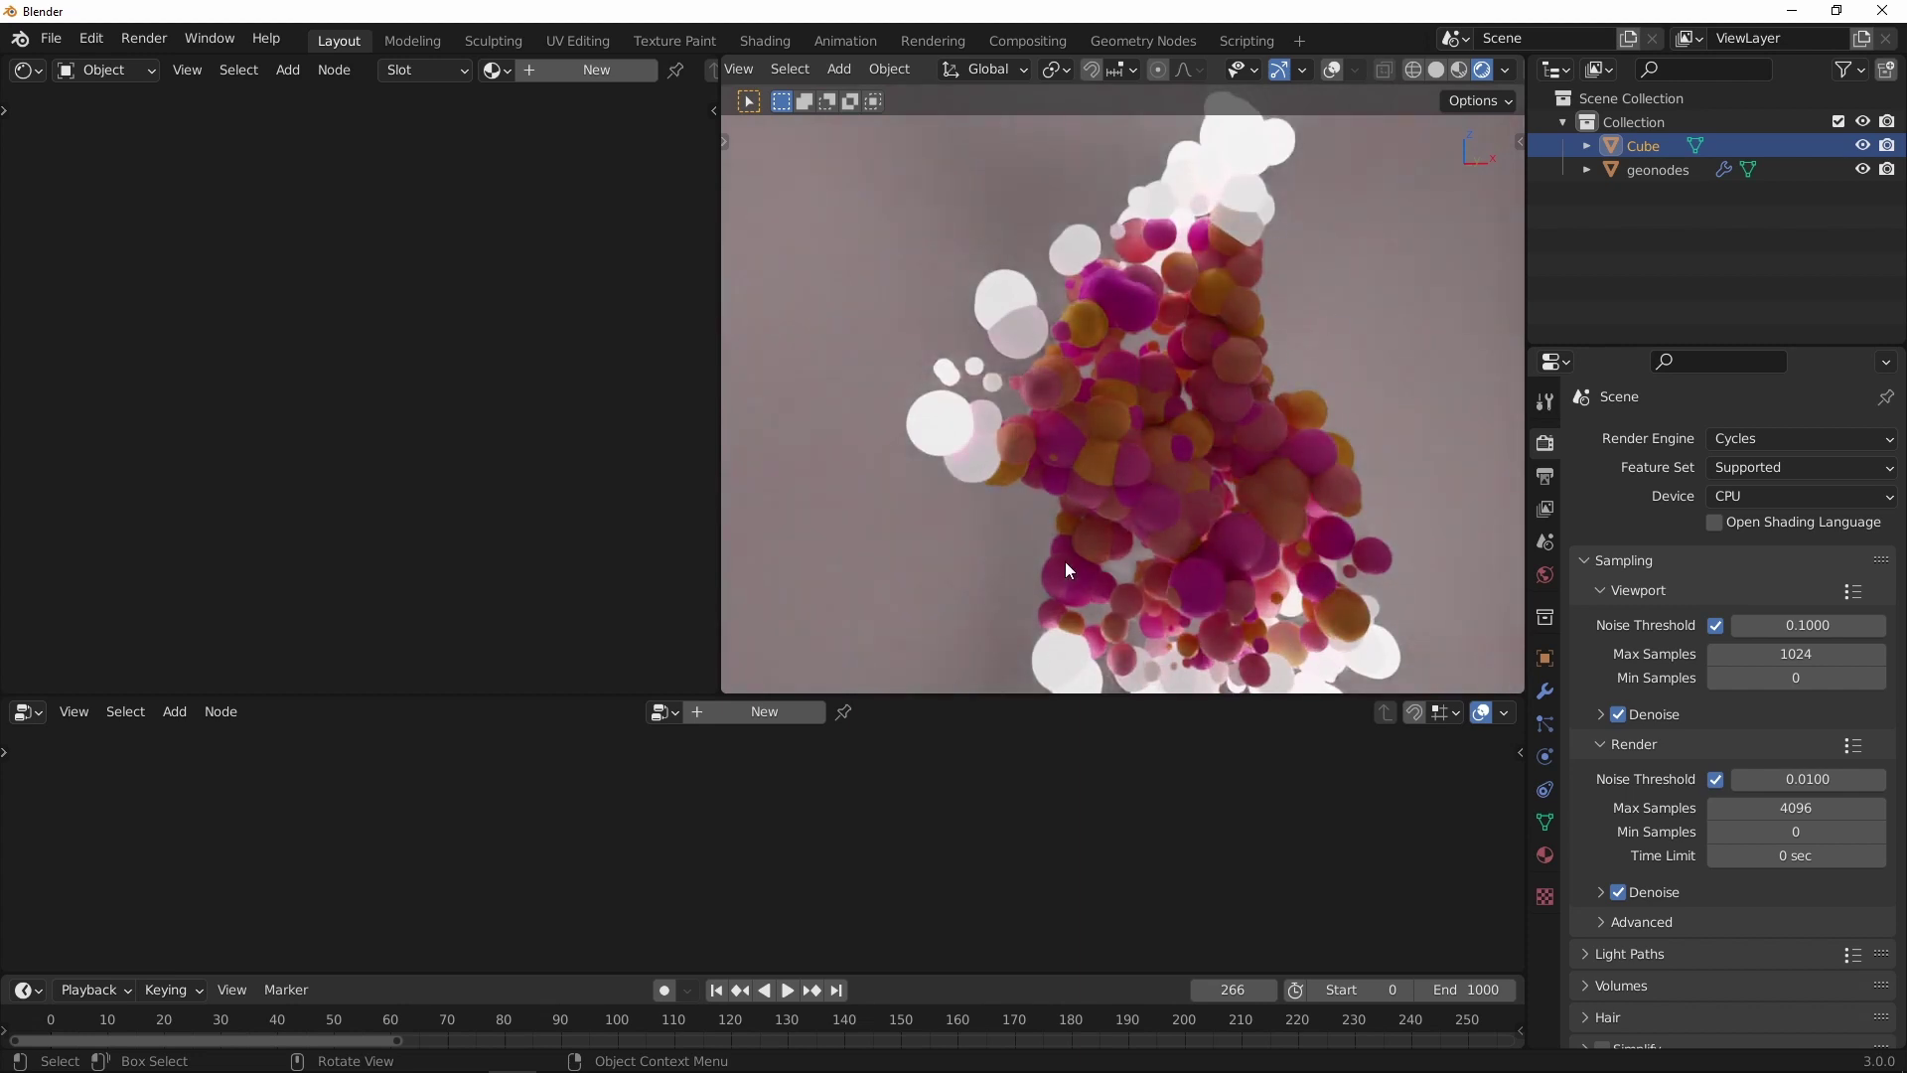
{"action": "mouse_move", "coordinate": [1202, 287]}
{"action": "middle_mouse_down"}
{"action": "mouse_move", "coordinate": [1176, 364]}
{"action": "mouse_move", "coordinate": [1197, 370]}
{"action": "middle_mouse_up"}
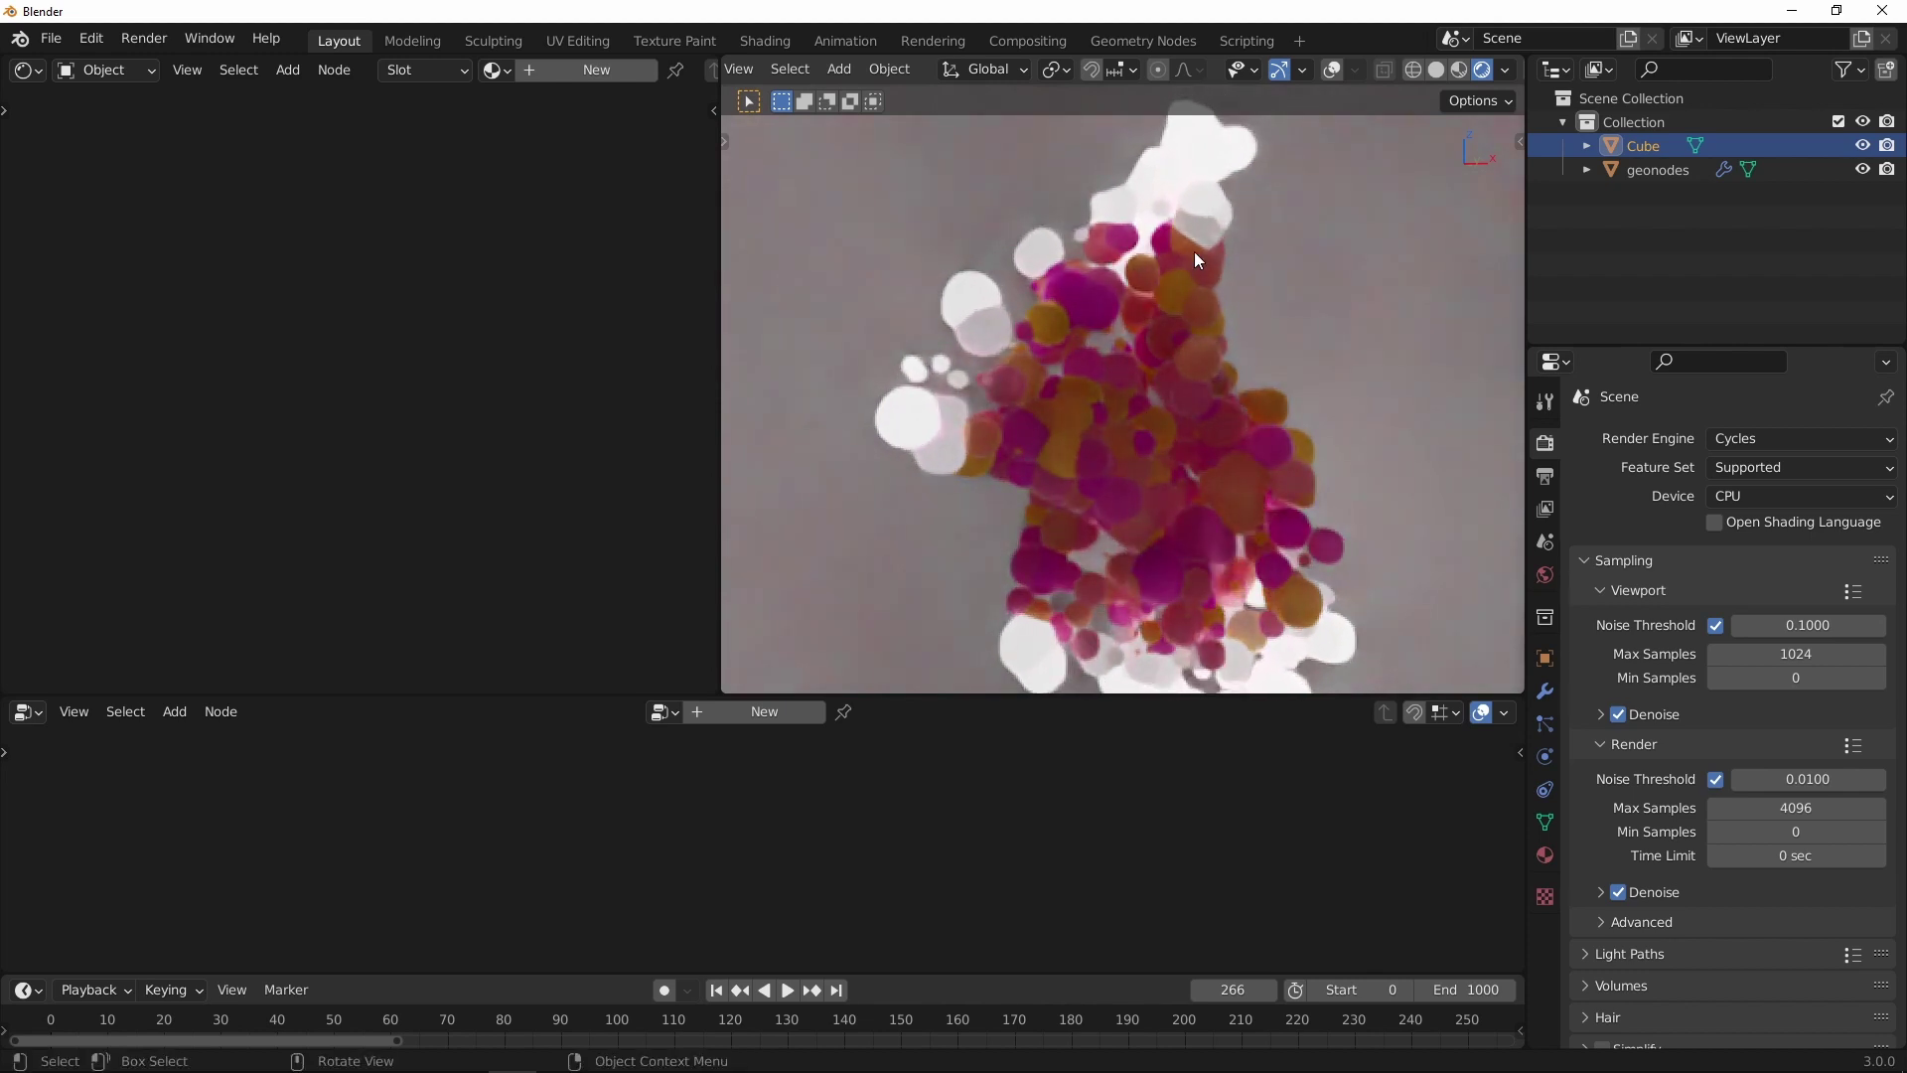